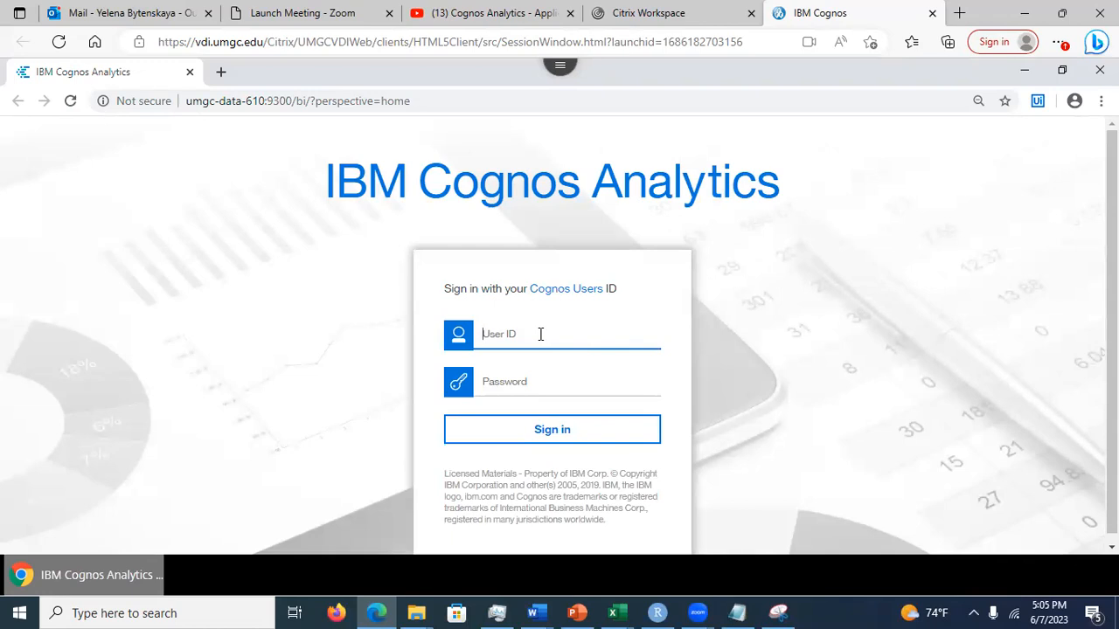
- Sign in to IBM Cognos Analytics with the user ID demo3 and the account password
type("demo3")
left_click(514, 381)
type("d")
type("•••••••")
type("•")
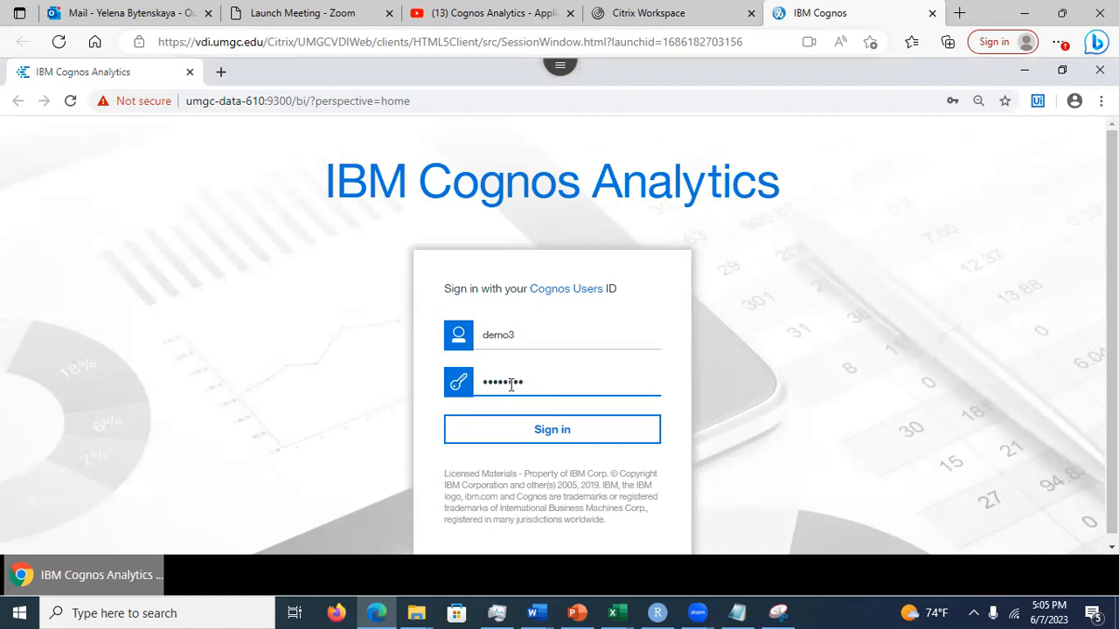
left_click(511, 433)
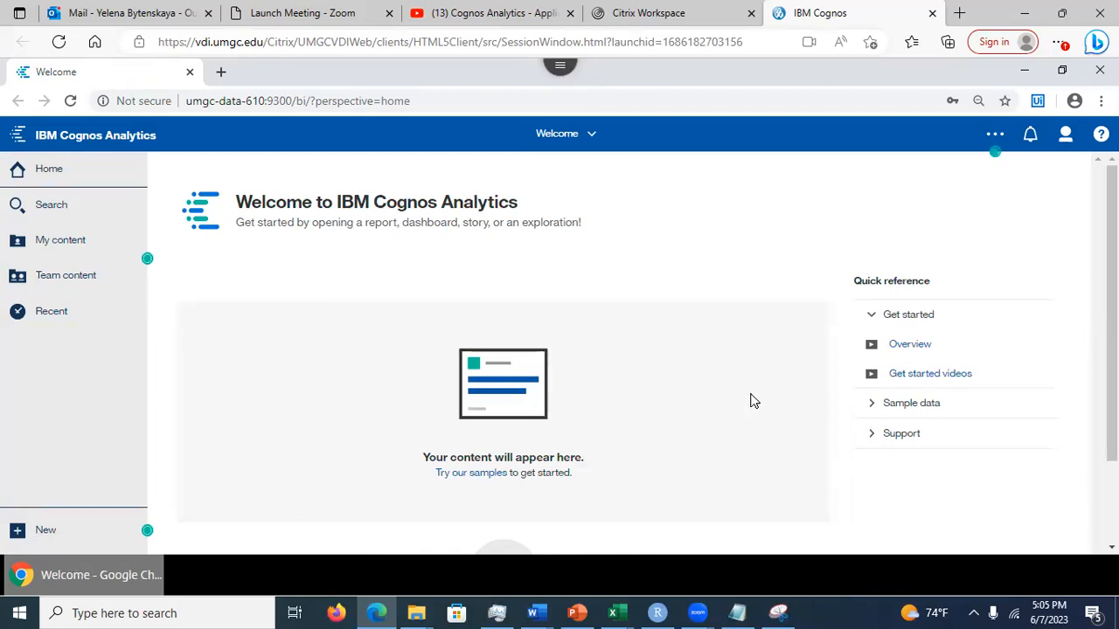
- Switch to the PowerPoint presentation to view slide 7 about the top menu bar, and return to the Cognos session
left_click(584, 612)
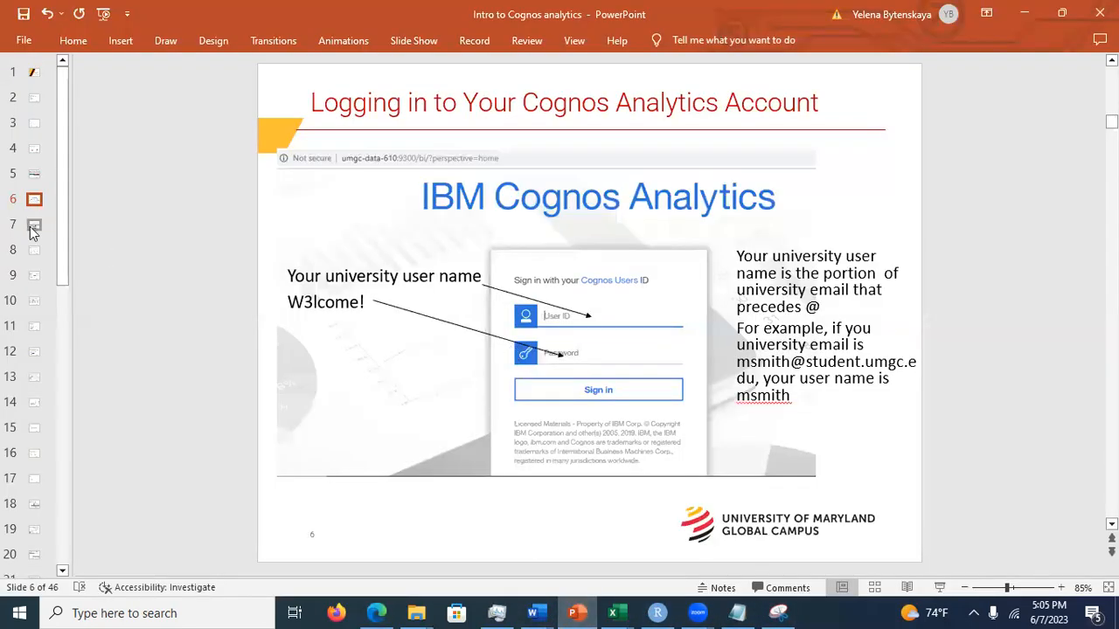
left_click(33, 226)
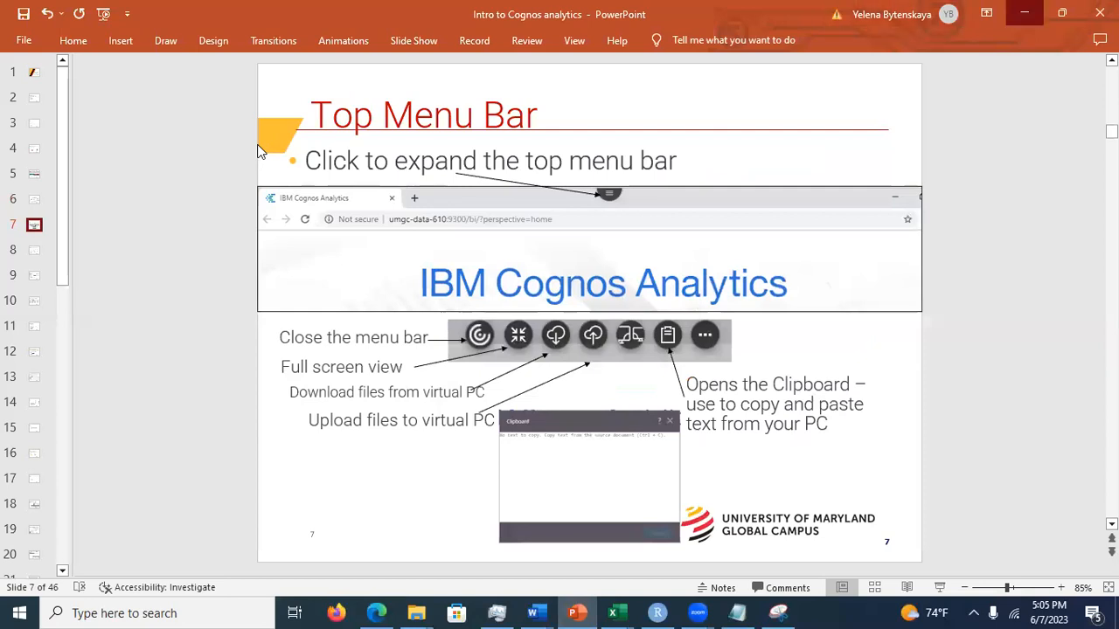
key("alt+Tab")
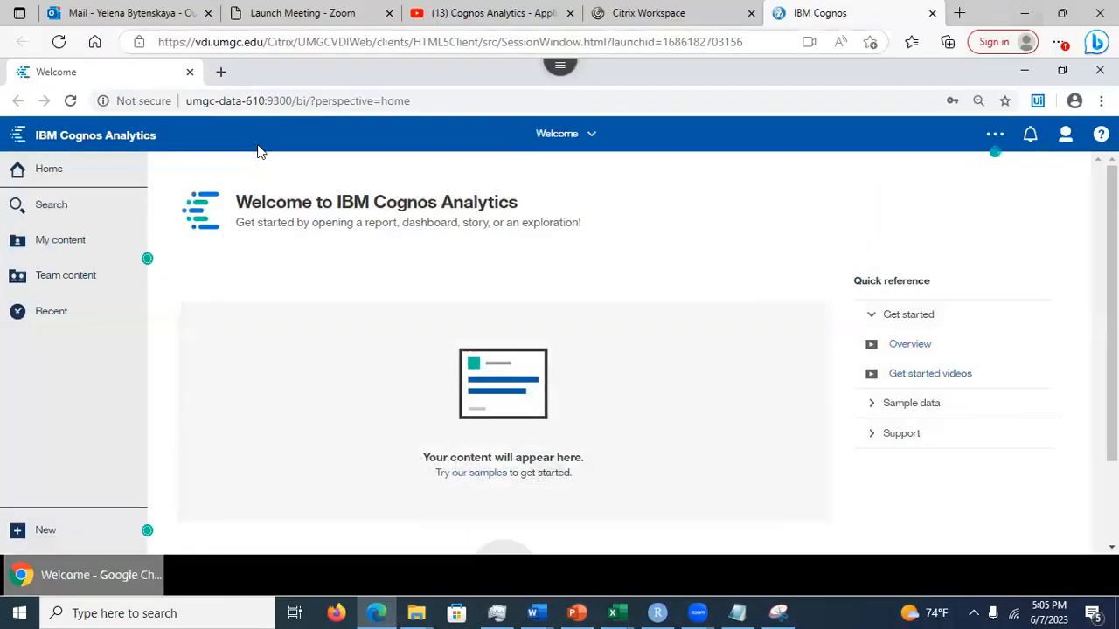
- Expand the virtual session's menu bar to examine its tools and Clipboard window, and close them again
left_click(559, 74)
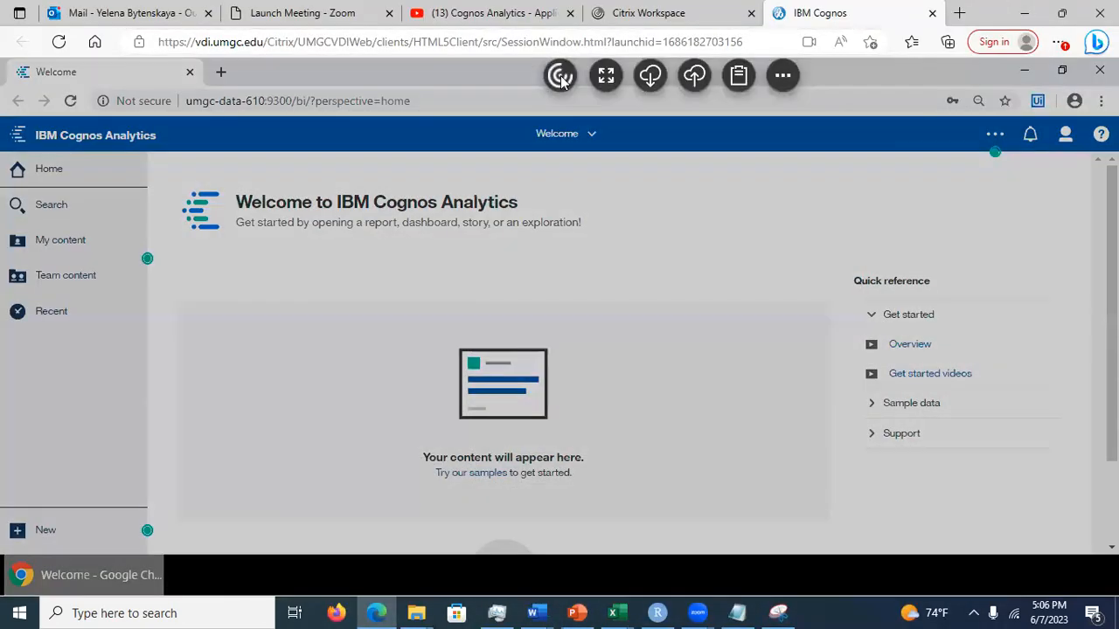
left_click(738, 77)
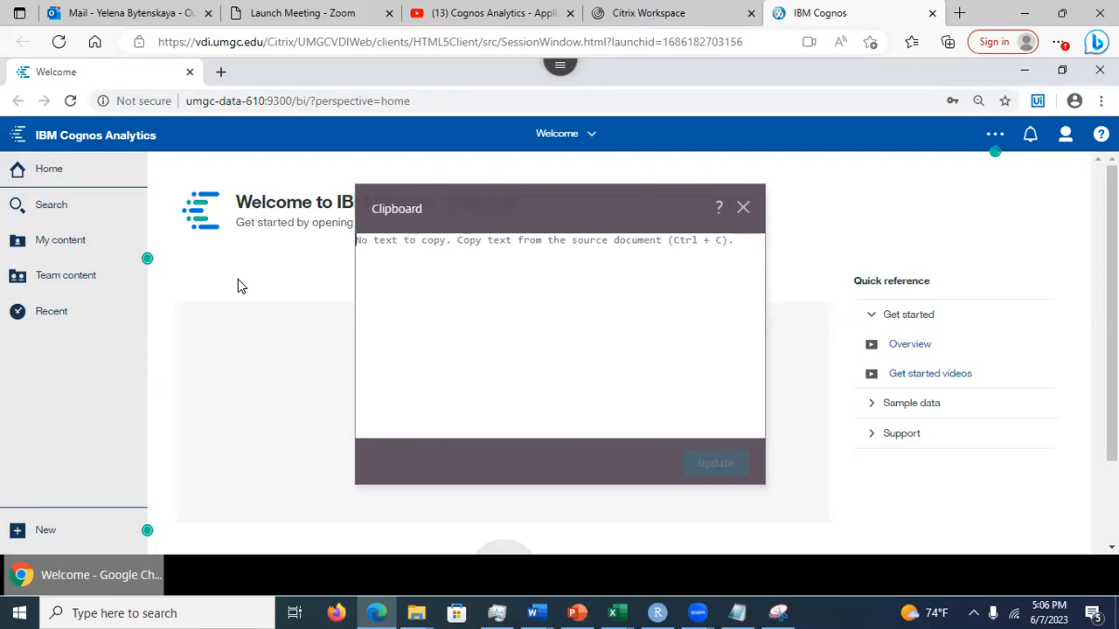
left_click(743, 207)
left_click(560, 70)
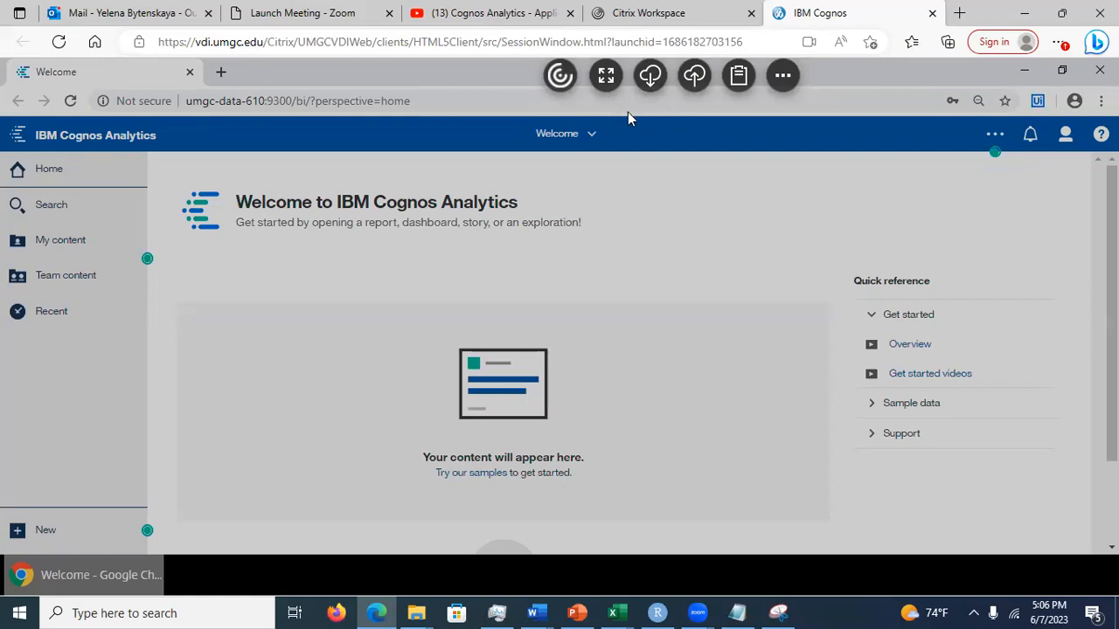
left_click(655, 202)
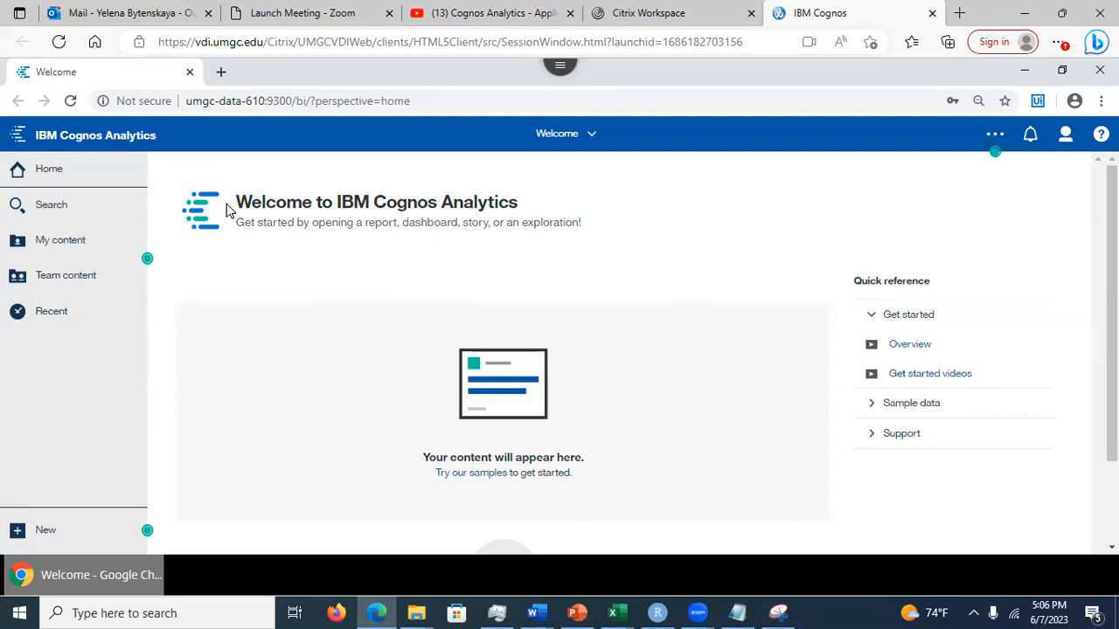
- View the items stored in My content and in Team content, and return to the Welcome page
left_click(48, 245)
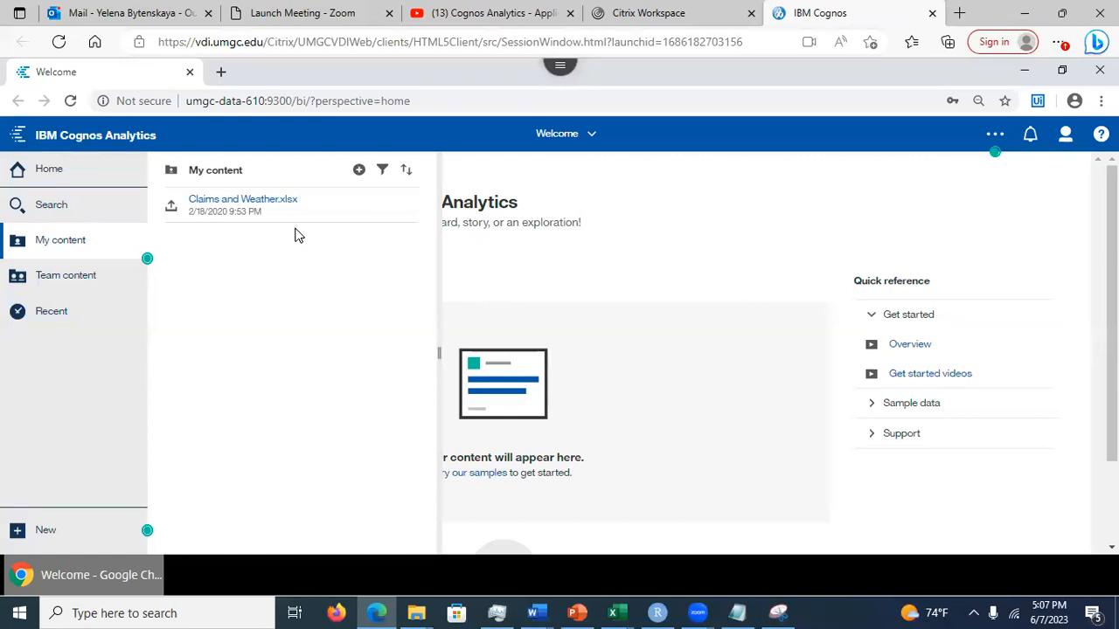
left_click(515, 274)
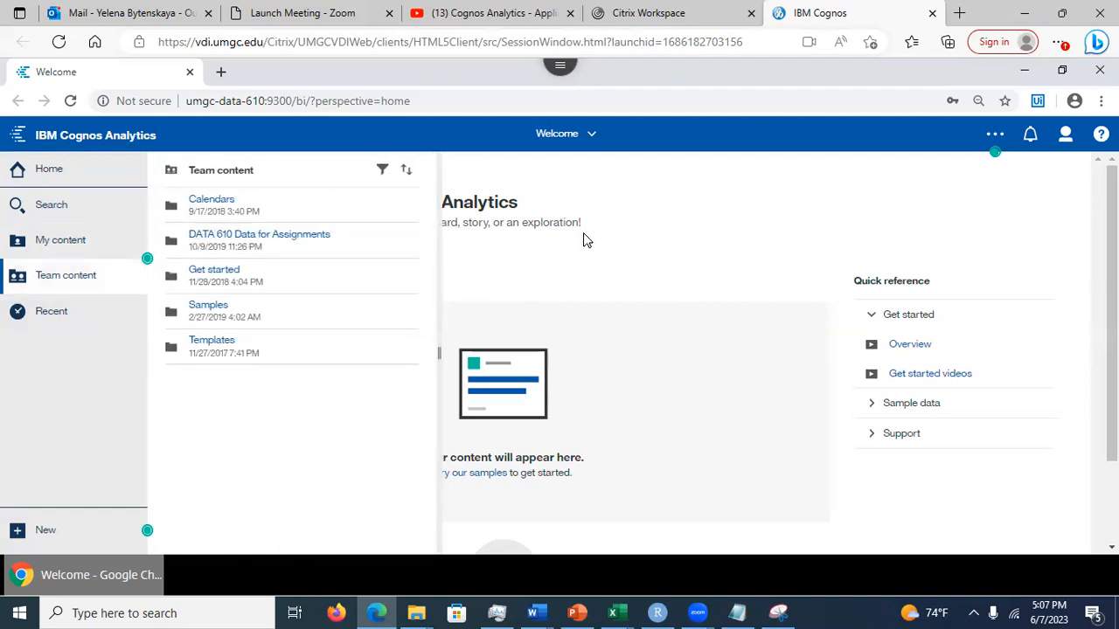
left_click(521, 222)
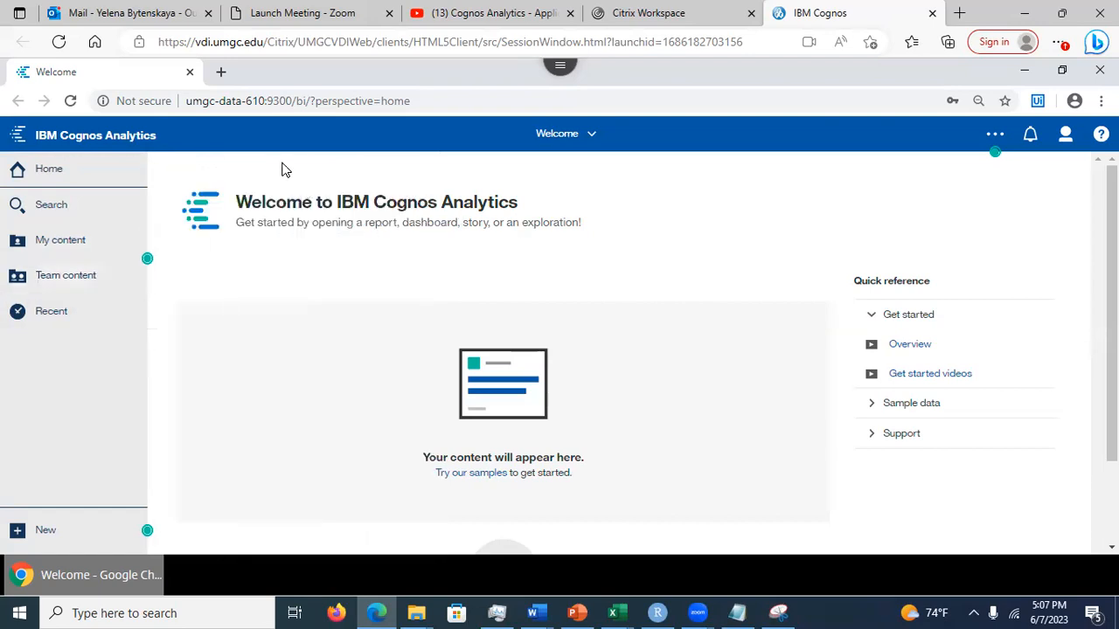
- Copy insurance.csv from the "Assignment - Getting Started" folder of DATA 610 Data for Assignments in Team content to My content
left_click(63, 278)
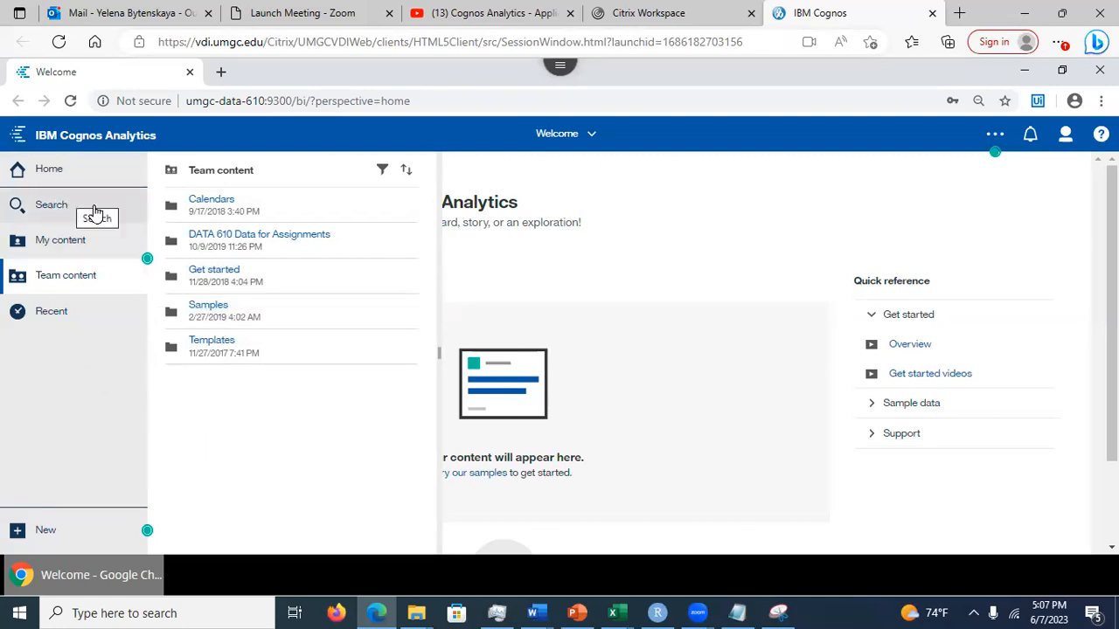
left_click(266, 242)
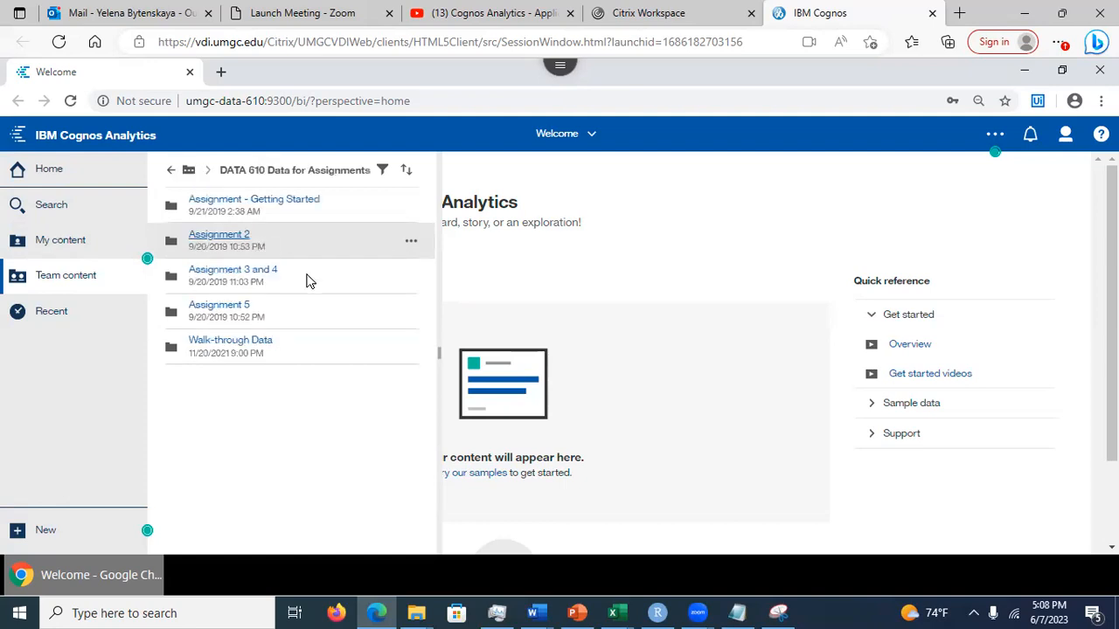
left_click(272, 201)
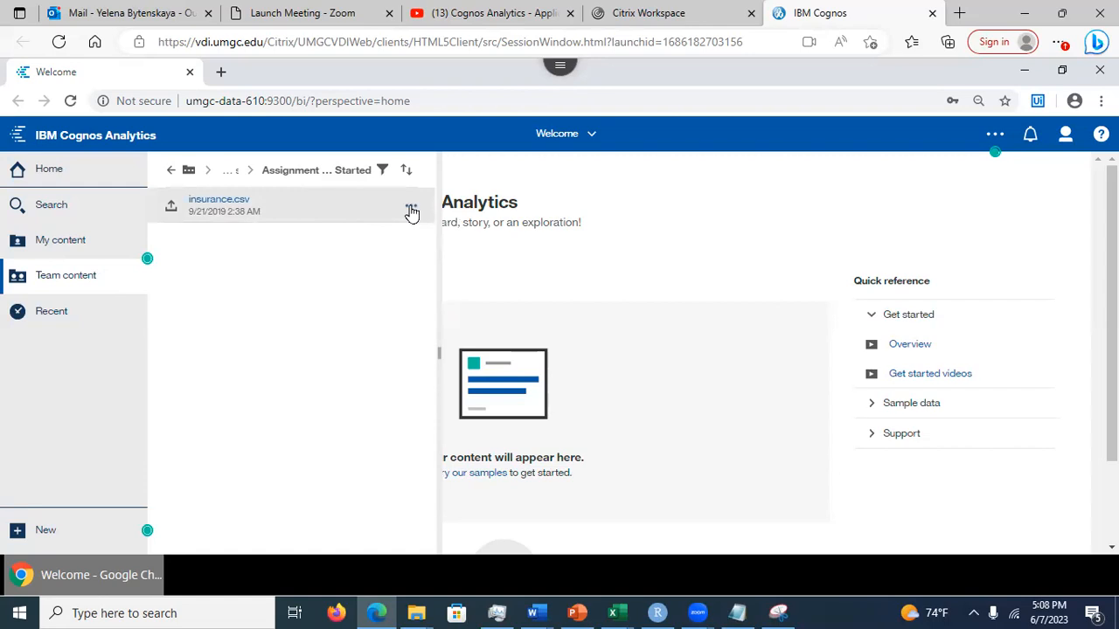
left_click(410, 211)
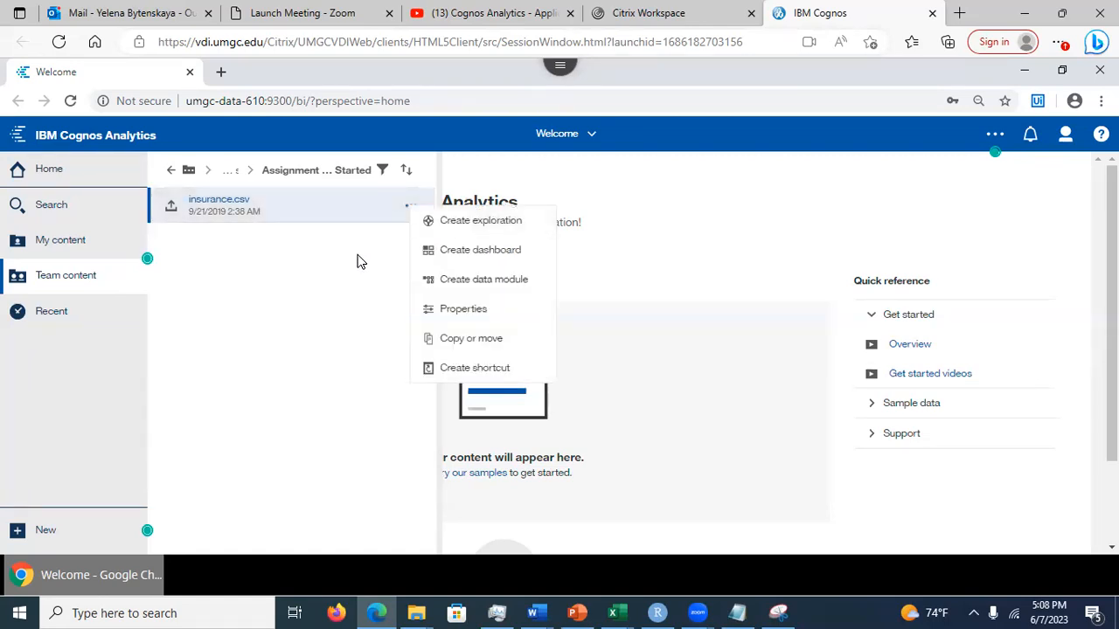
left_click(463, 343)
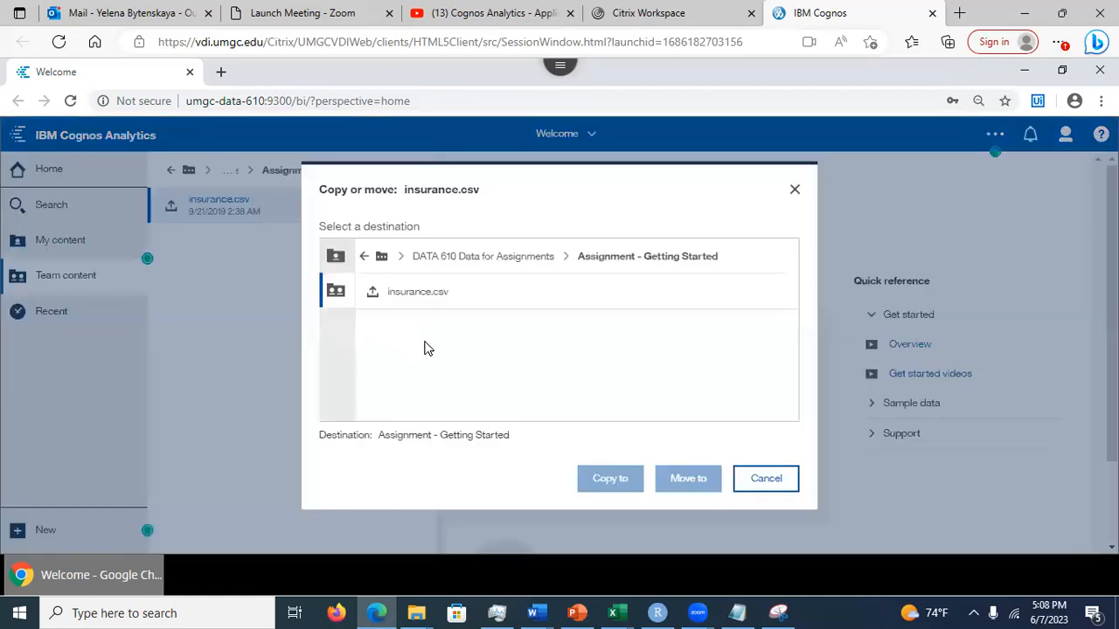
left_click(334, 257)
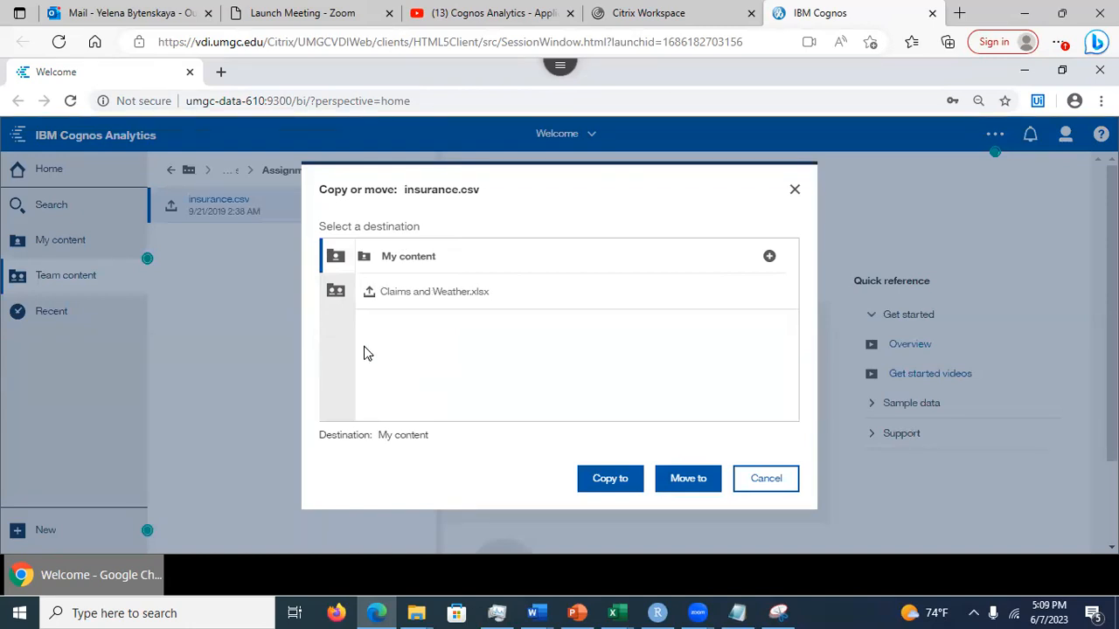
left_click(624, 481)
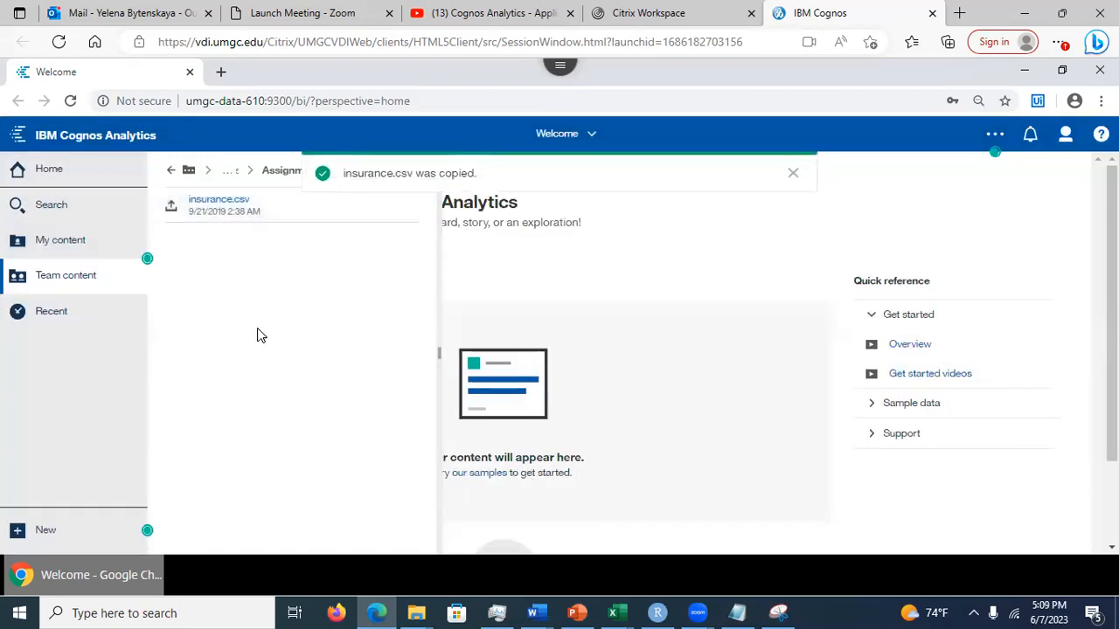
left_click(68, 246)
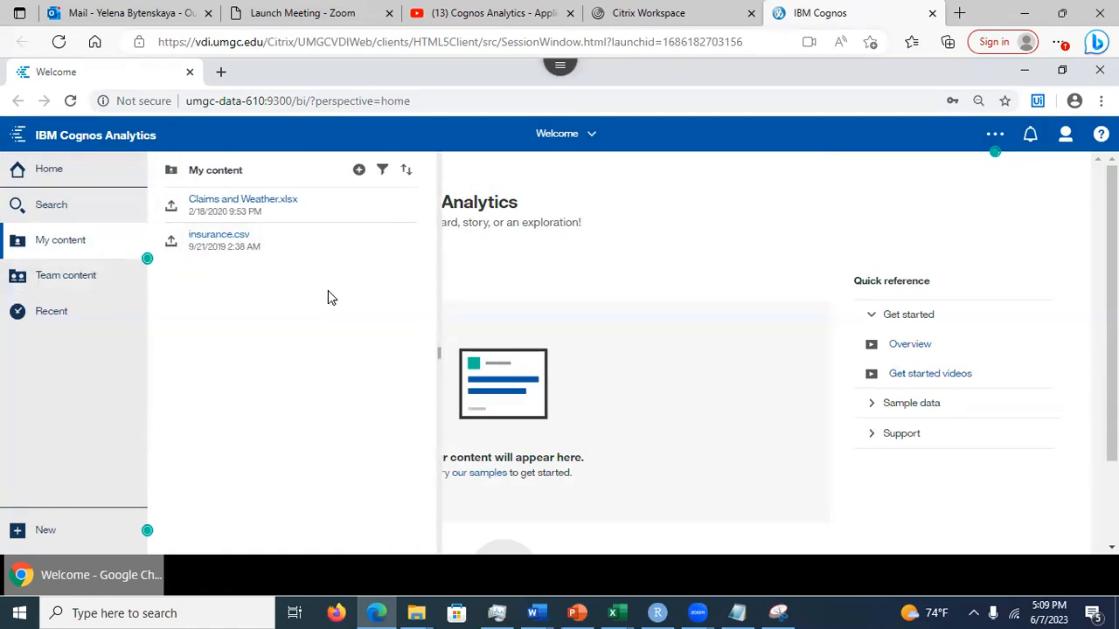
- Look through the Assignment 2, Assignment 3 and 4, and Walk-through Data folders in the DATA 610 team content
left_click(78, 280)
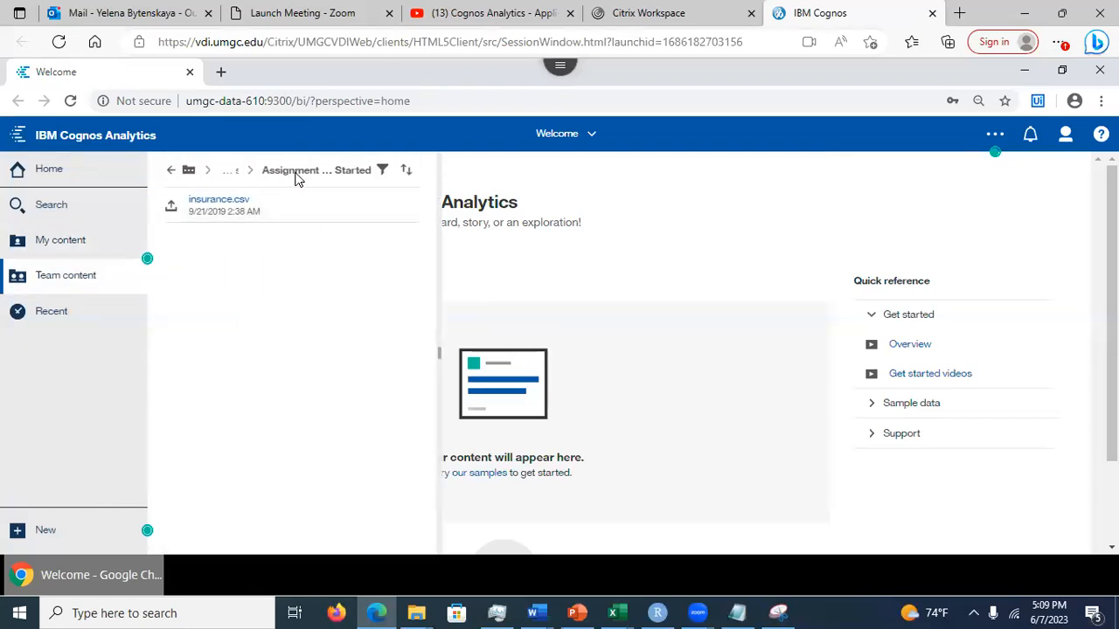
left_click(236, 177)
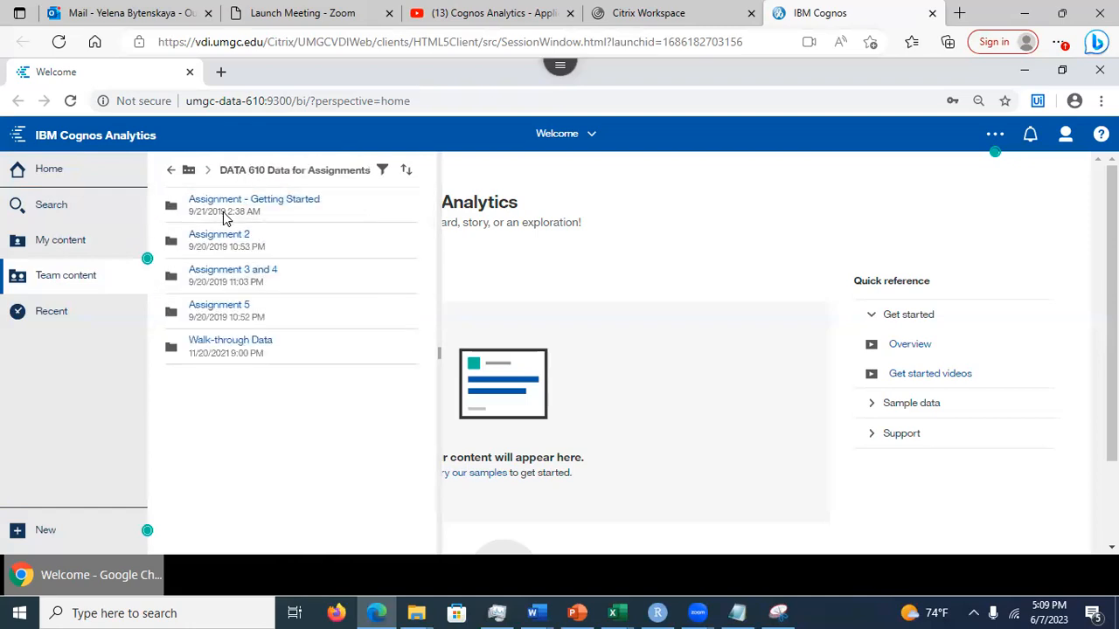
left_click(217, 241)
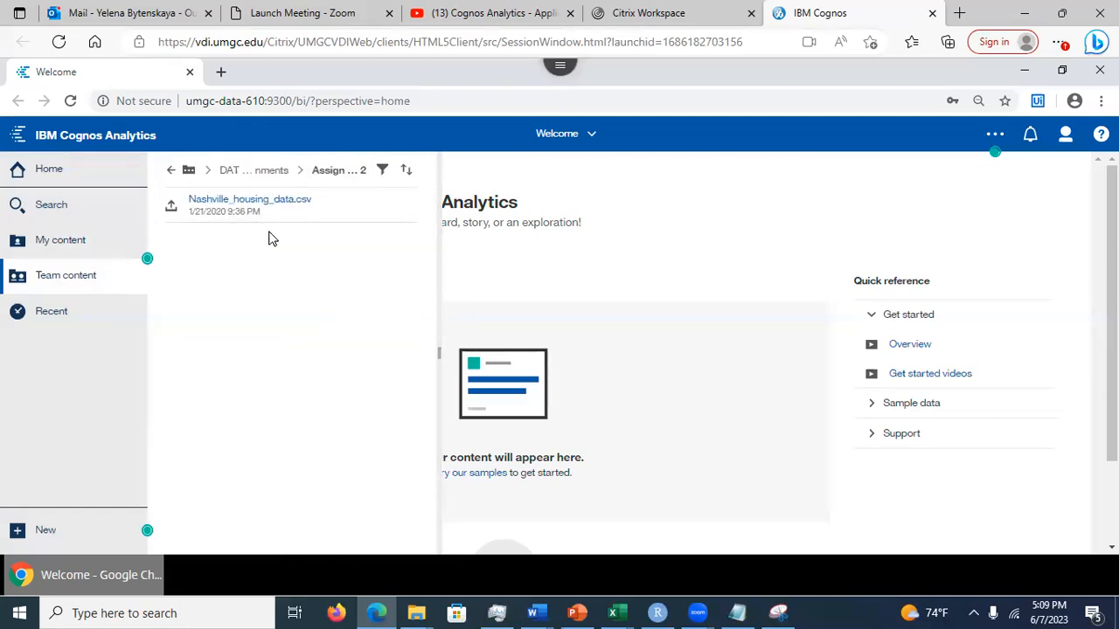
left_click(260, 174)
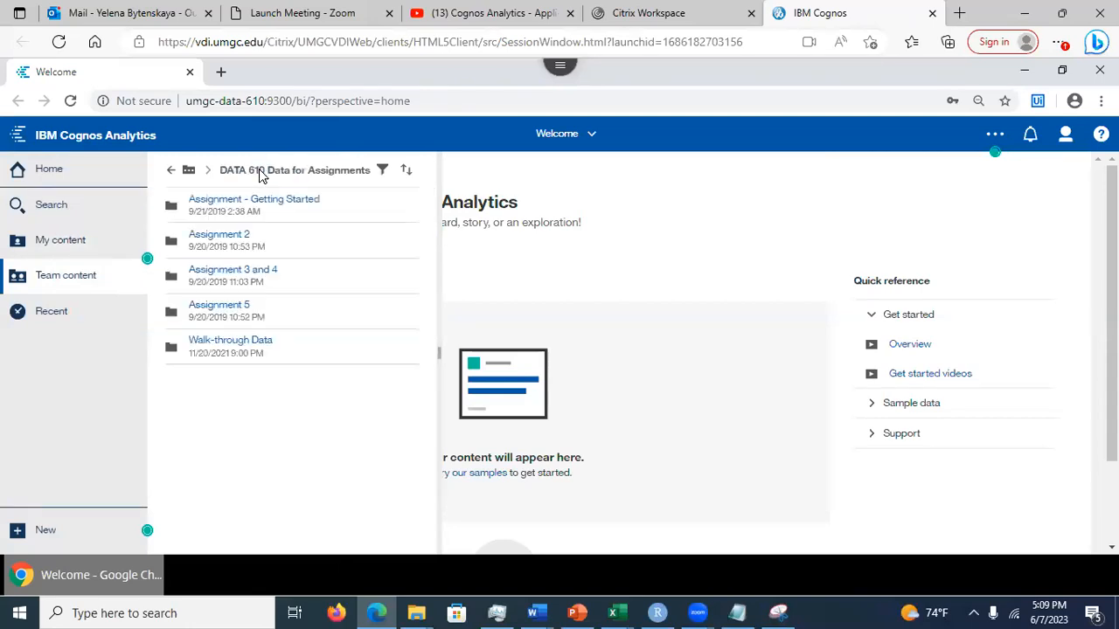
left_click(228, 273)
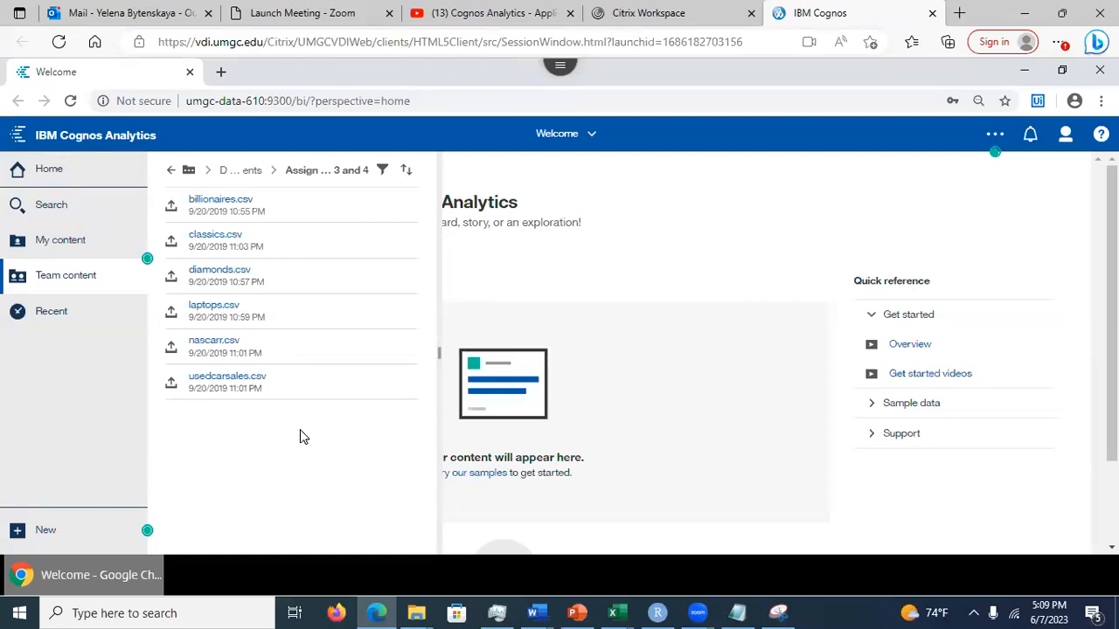
left_click(173, 169)
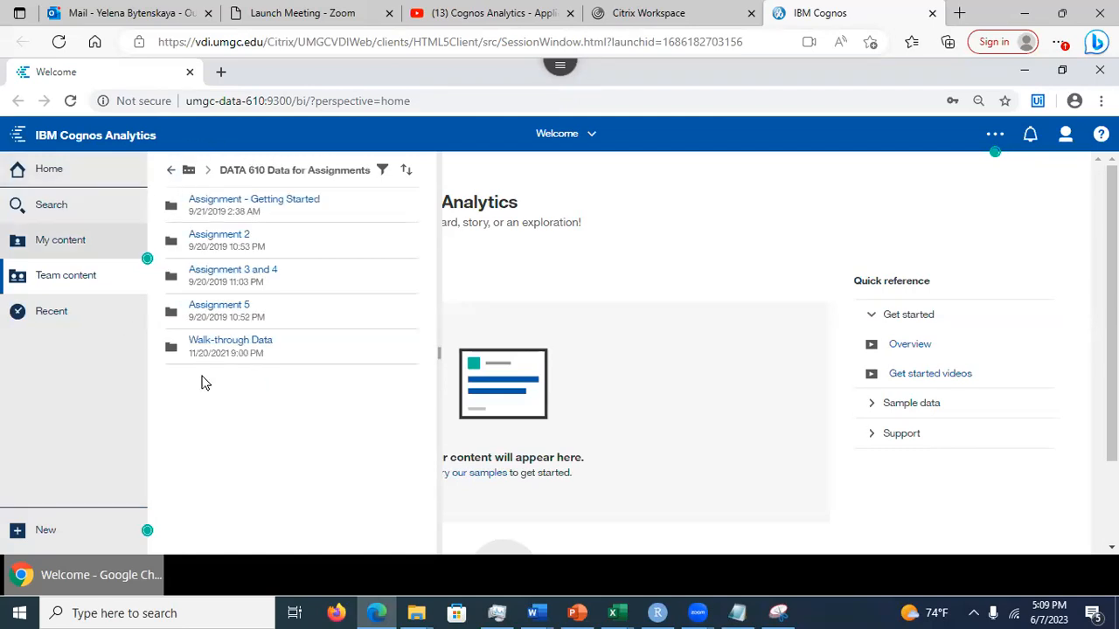
left_click(238, 340)
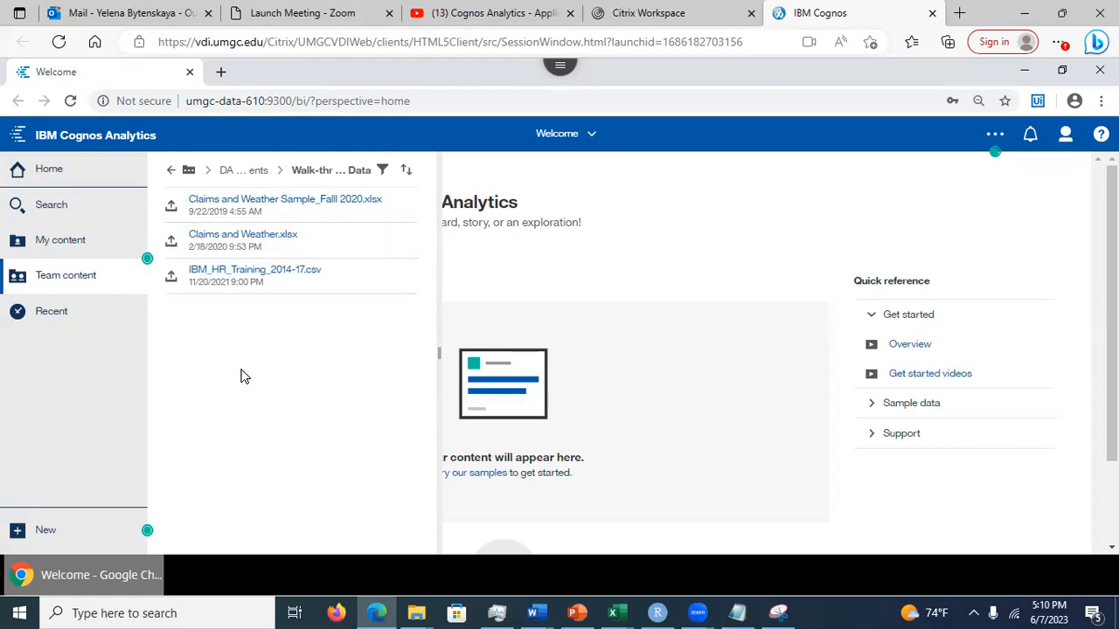
- Check the list of recently viewed content and return to the Welcome page
left_click(66, 241)
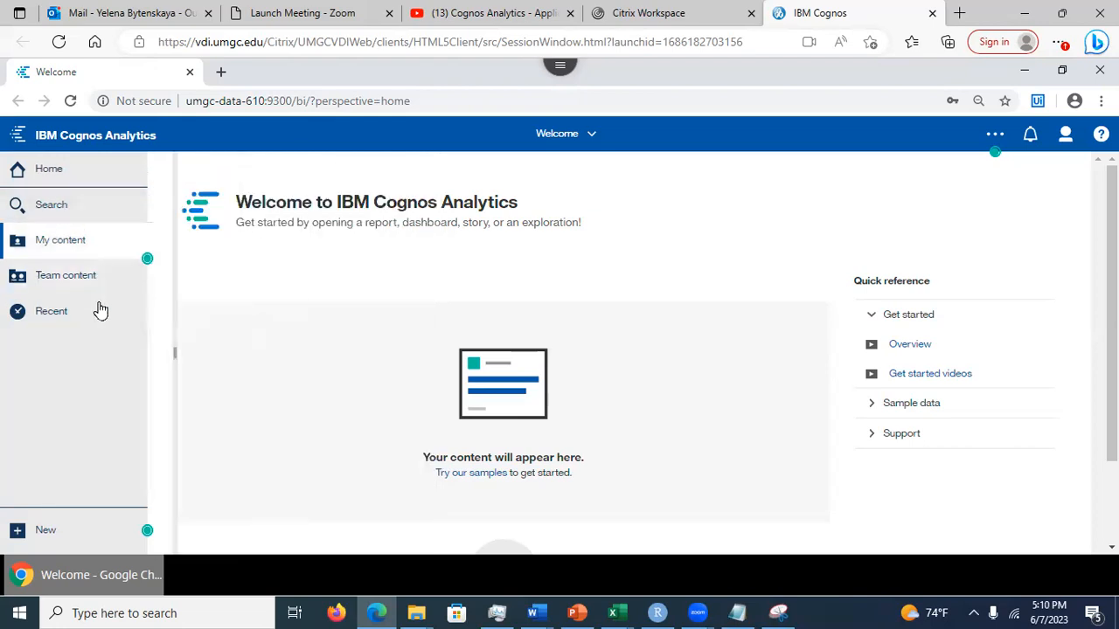
left_click(44, 316)
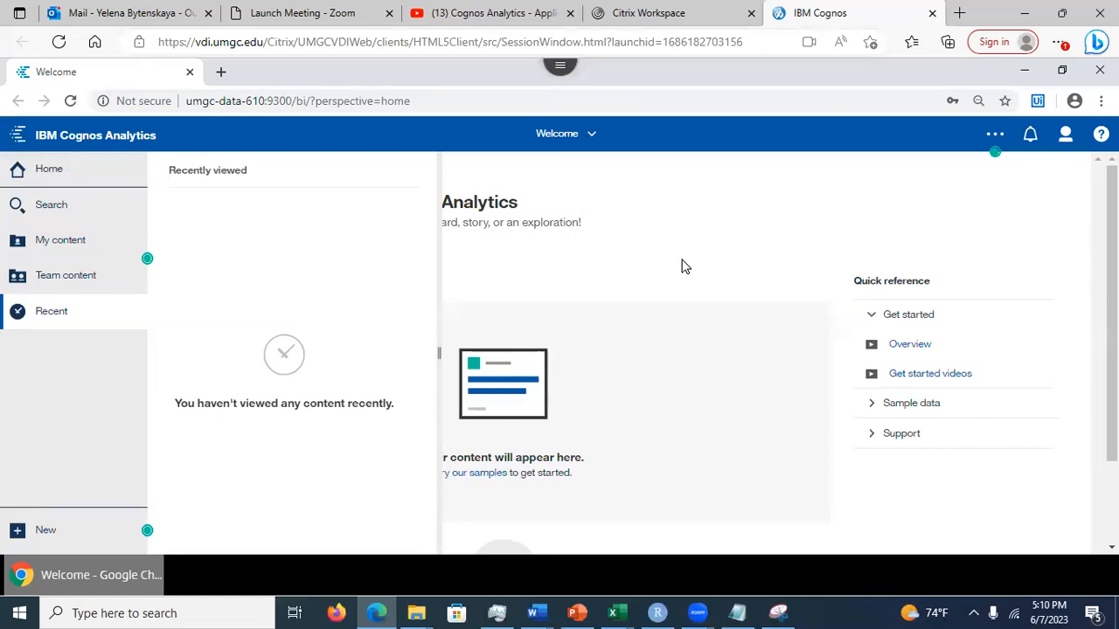
left_click(708, 250)
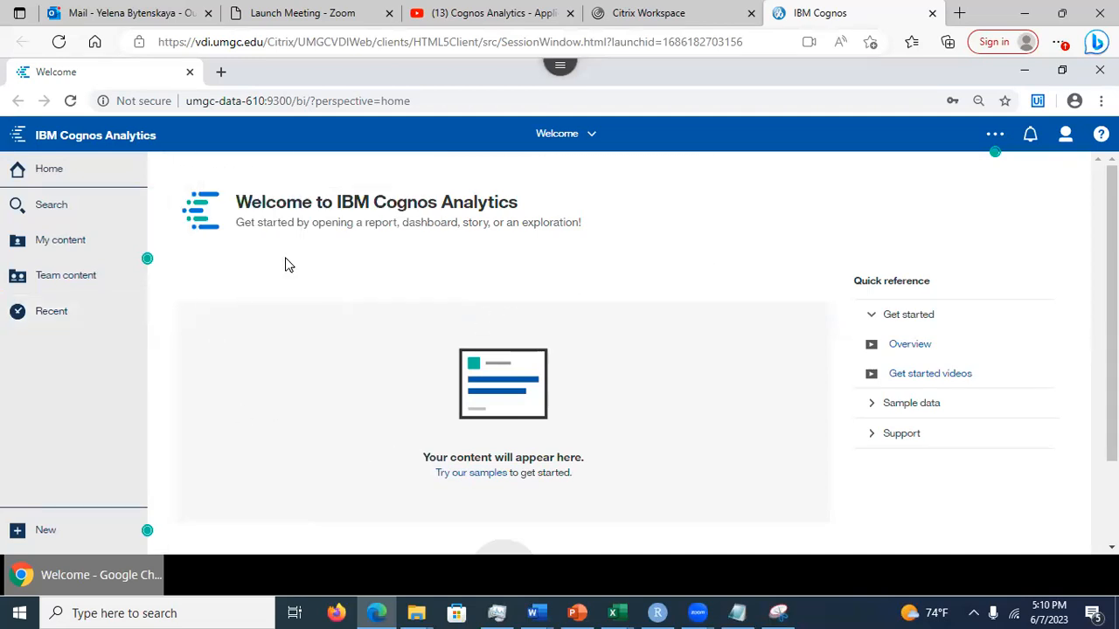
- Search all data for "housing", and clear and close the search
left_click(54, 208)
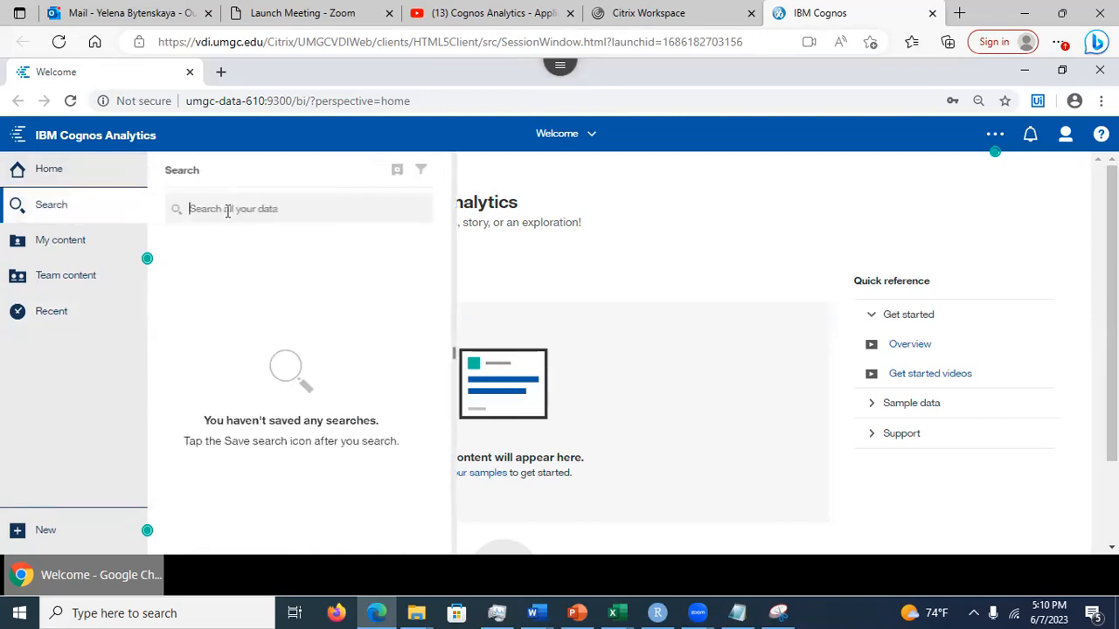
type("house")
type("ng")
key("Return")
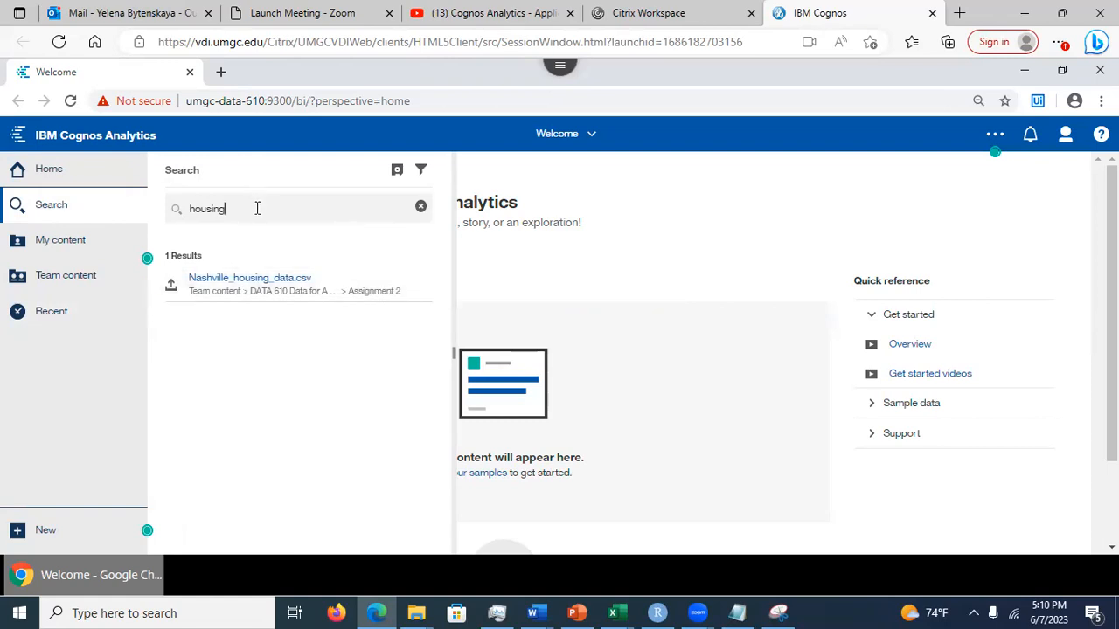
key("BackSpace")
key("BackSpace")
key("BackSpace")
key("BackSpace")
key("BackSpace")
key("BackSpace")
key("BackSpace")
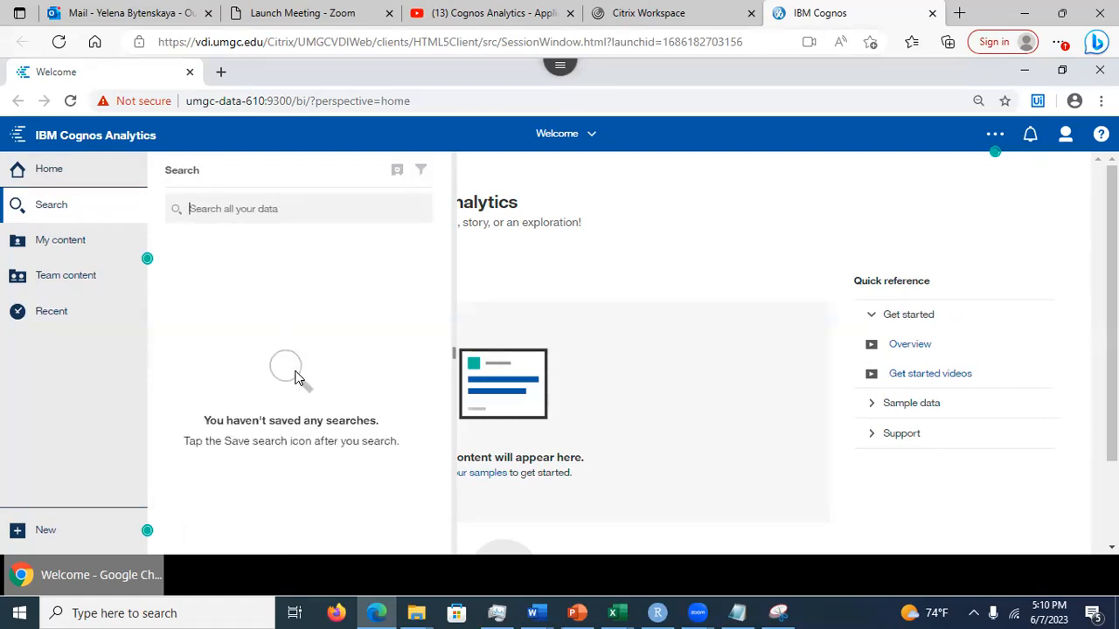
left_click(69, 400)
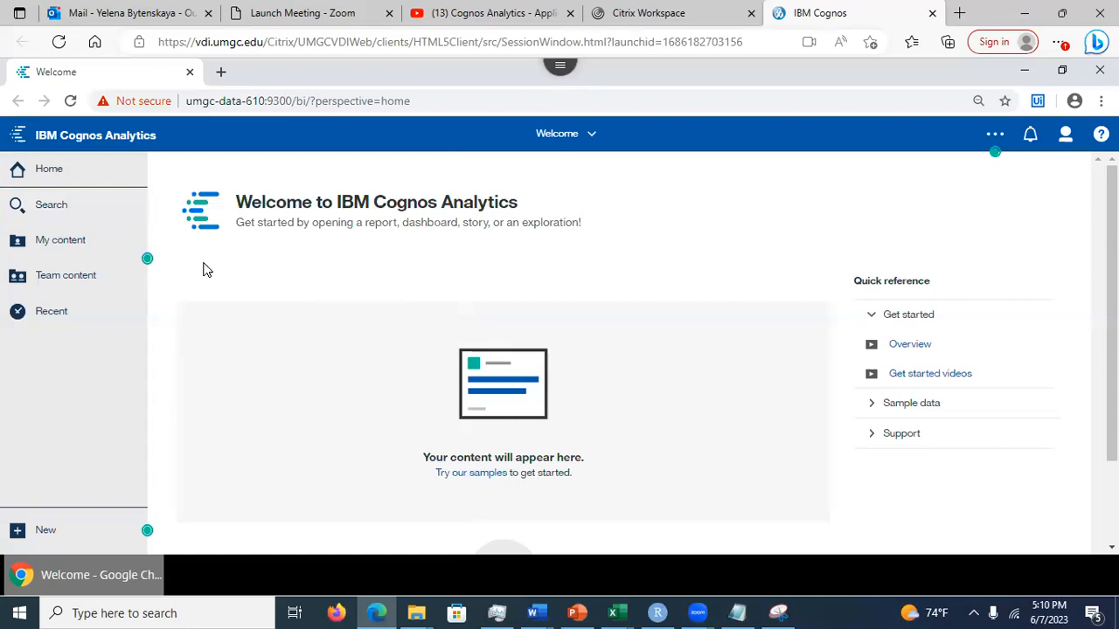
- Open My content to view the personal data files
left_click(61, 242)
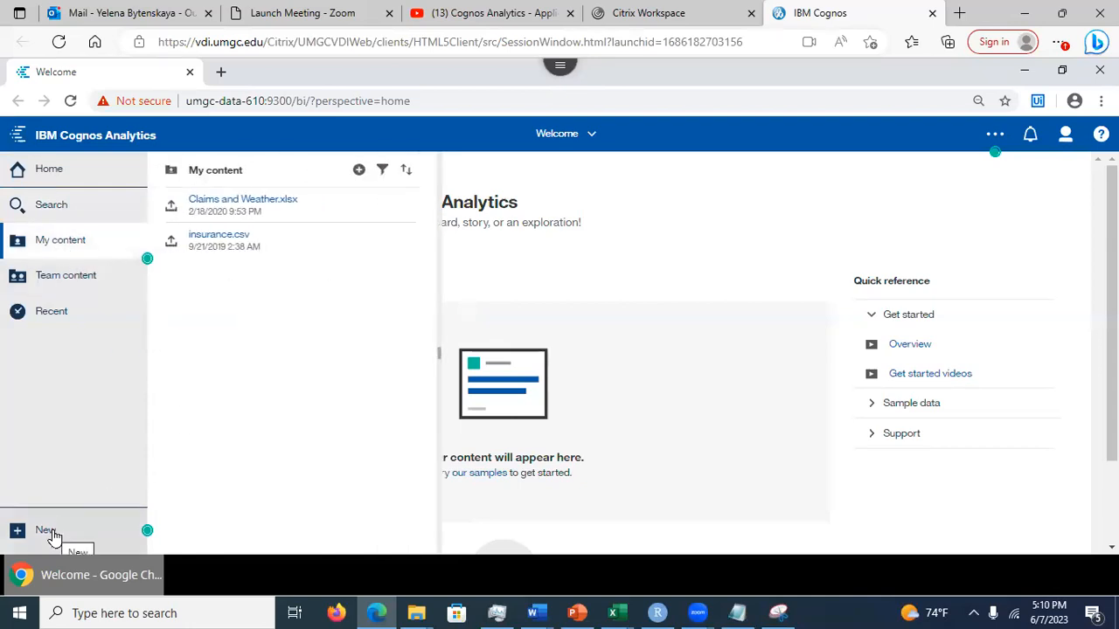
- Create a new folder named Assignment in My content
left_click(359, 172)
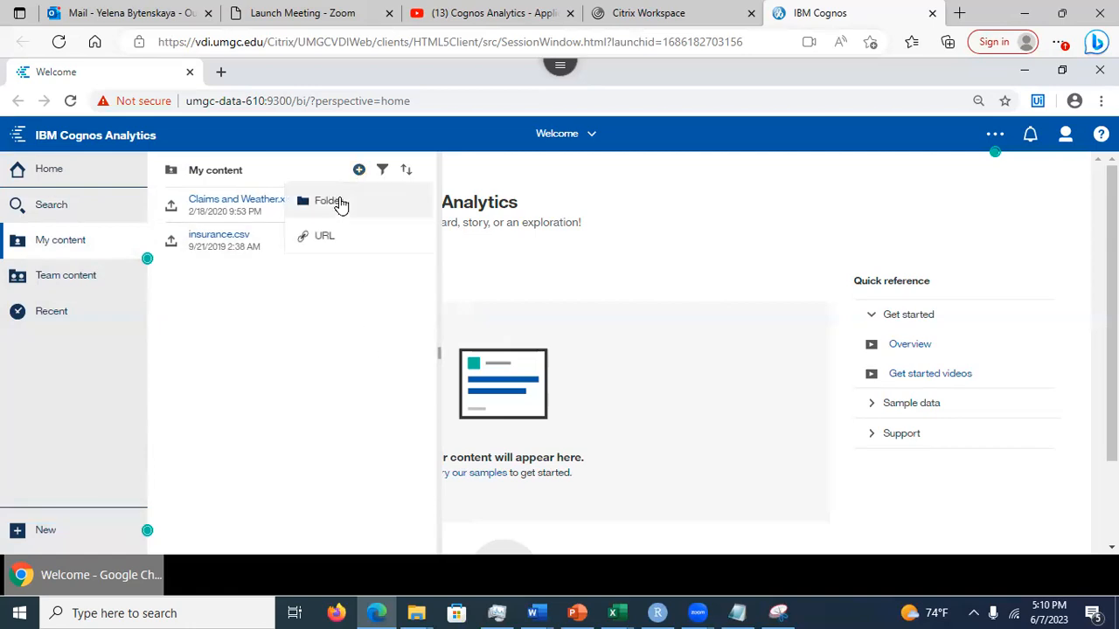
left_click(339, 202)
type("Assignment")
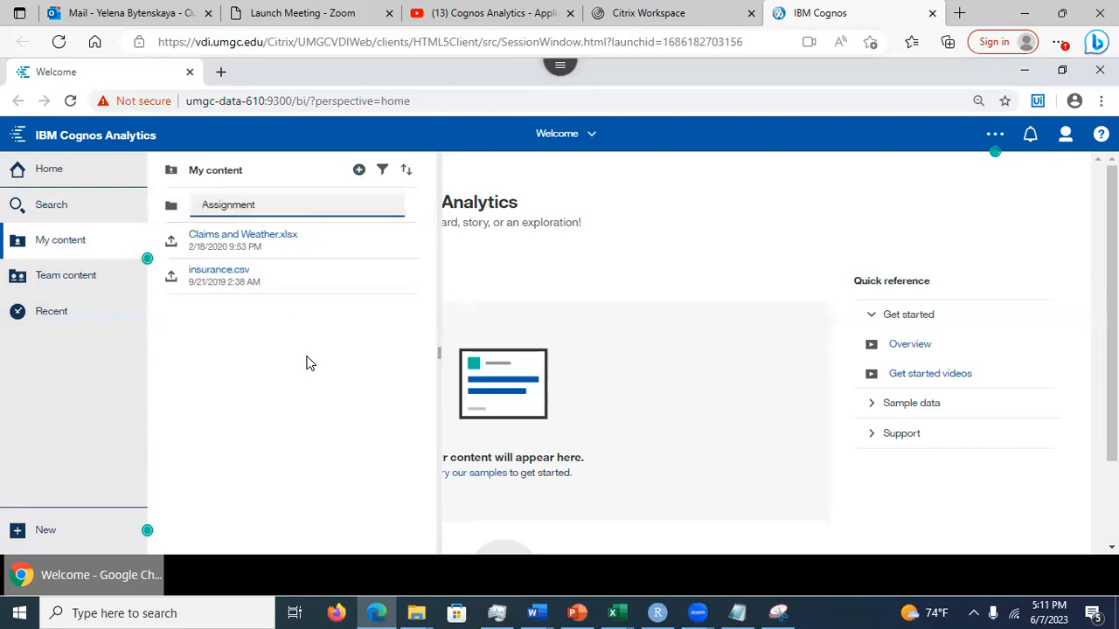
key("Return")
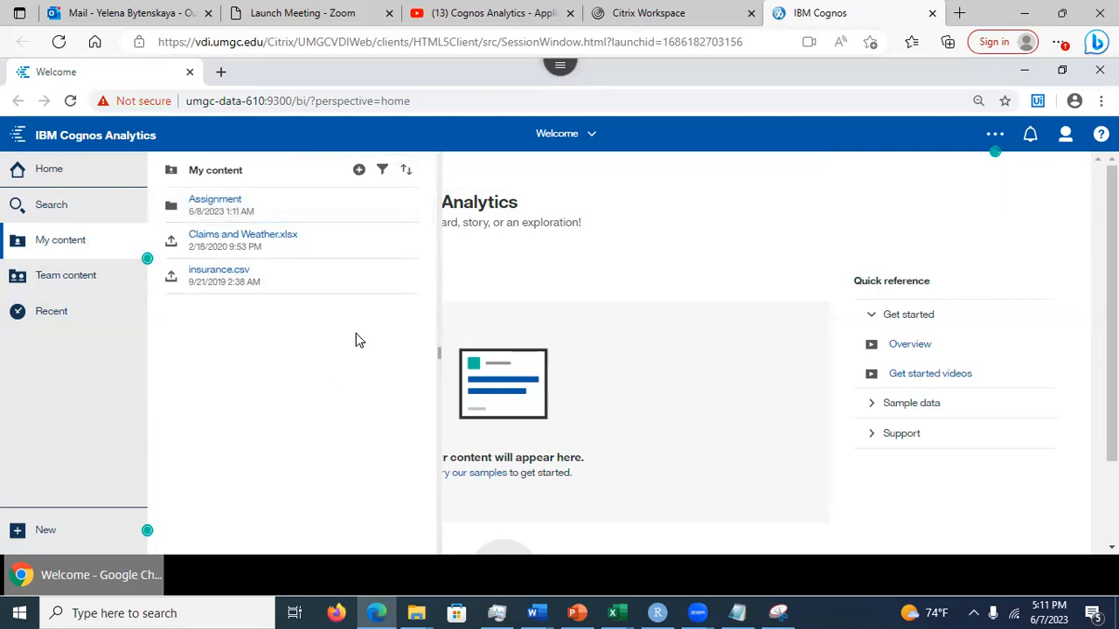
- Filter My content by folders and by data, clear the filters, and close the content list
left_click(382, 172)
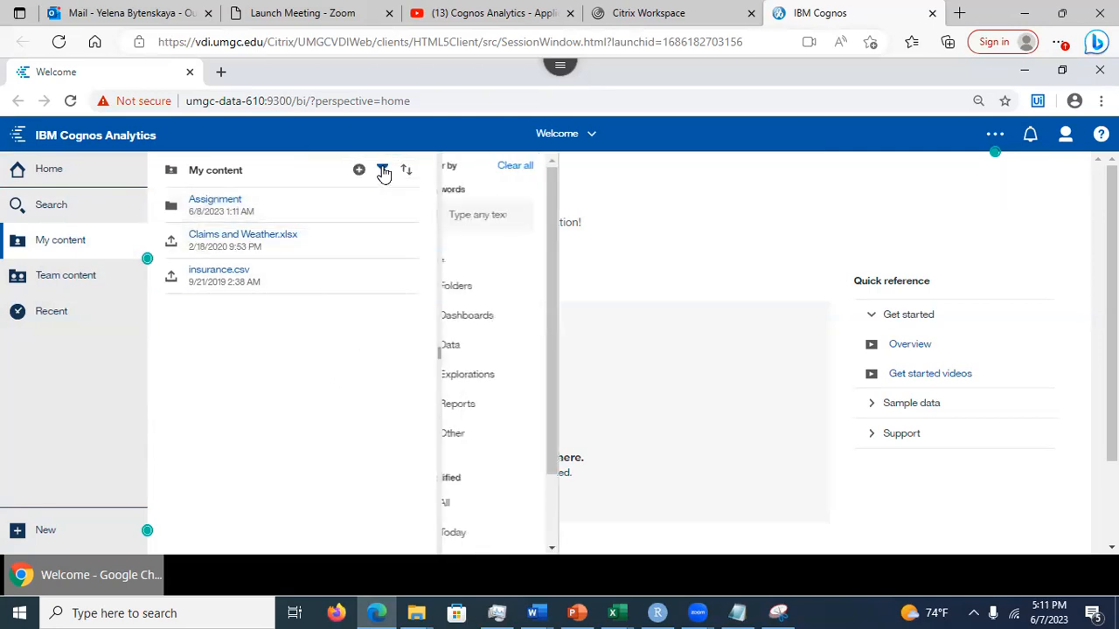
left_click(459, 285)
left_click(459, 286)
left_click(459, 345)
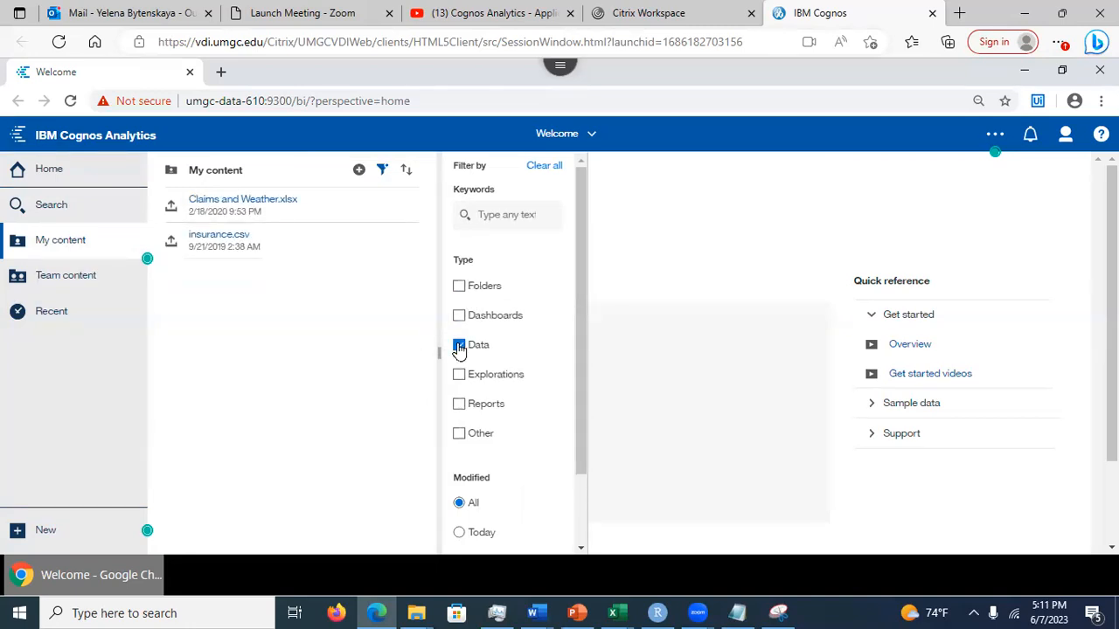
left_click(459, 345)
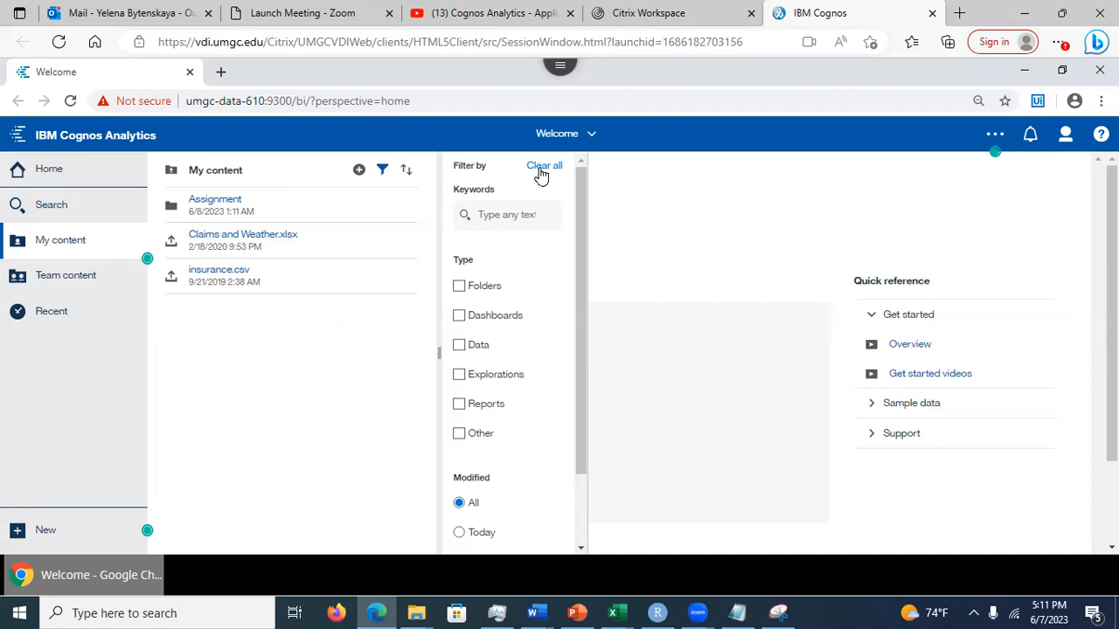
left_click(383, 171)
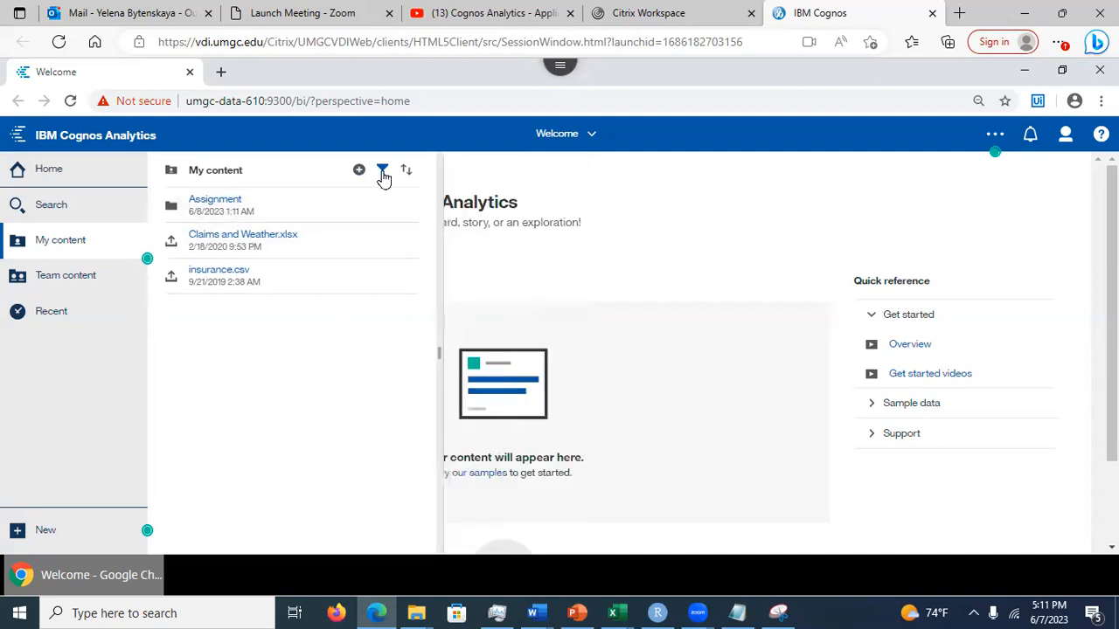
left_click(46, 243)
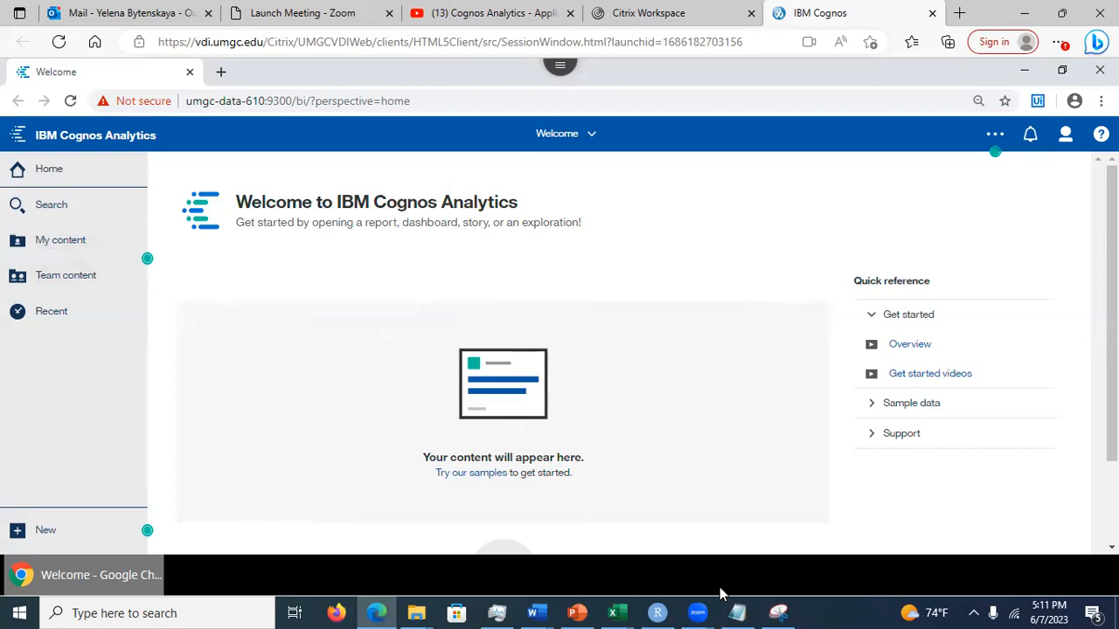
- Switch to the Intro to Cognos analytics presentation in PowerPoint and review slide 8 on the landing page and navigation
left_click(574, 610)
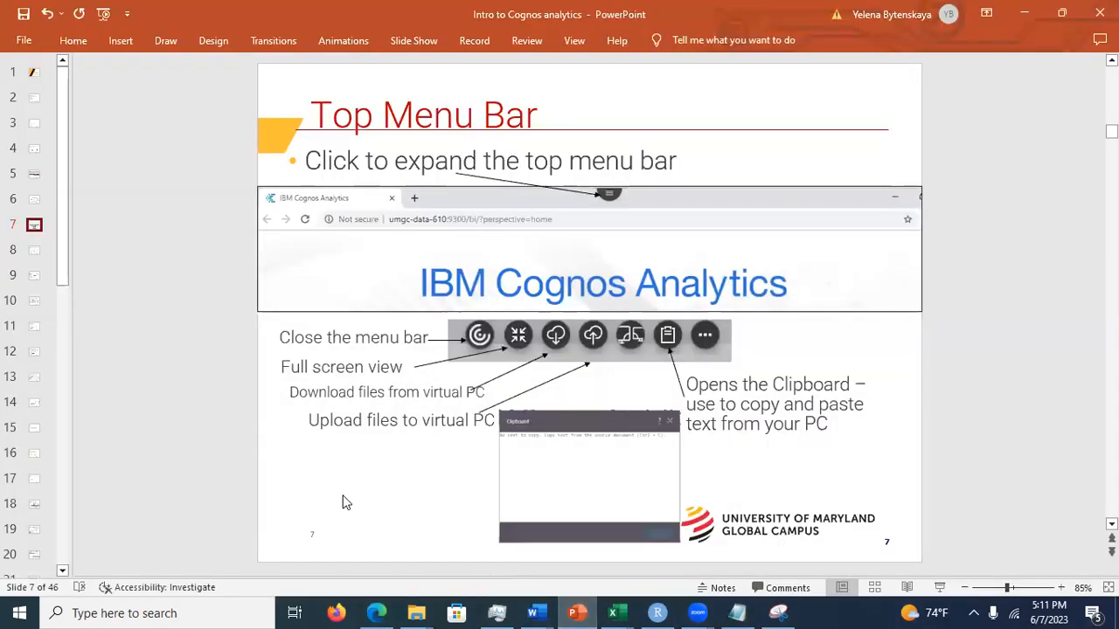
left_click(34, 254)
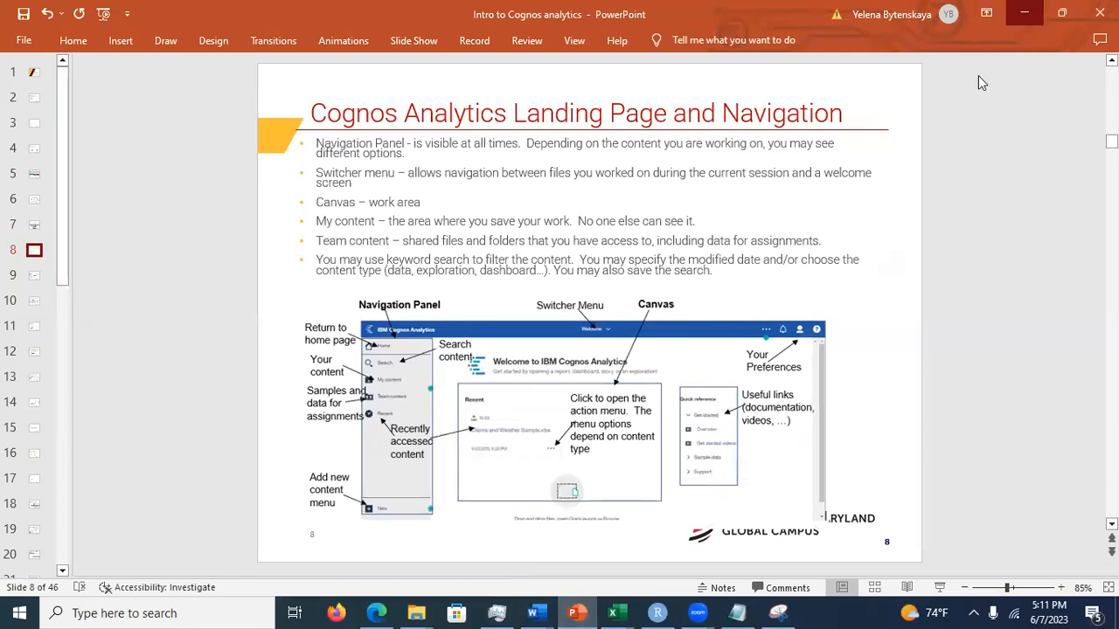
left_click(1024, 13)
- Check the switcher menu on the Cognos Welcome page, close it, and switch back to the PowerPoint presentation
left_click(590, 140)
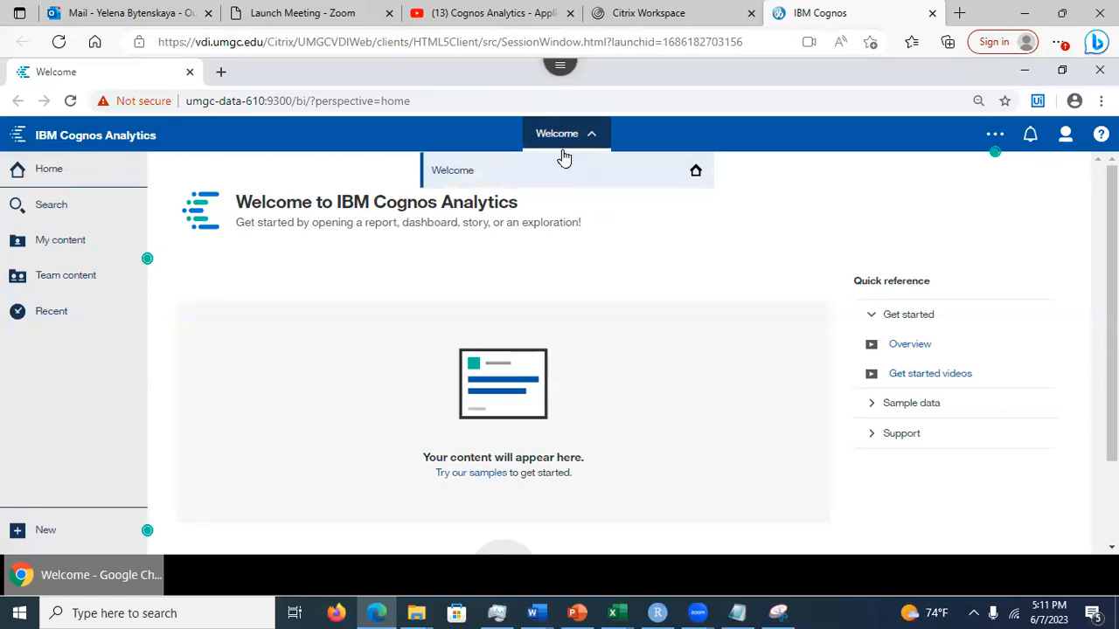
left_click(583, 221)
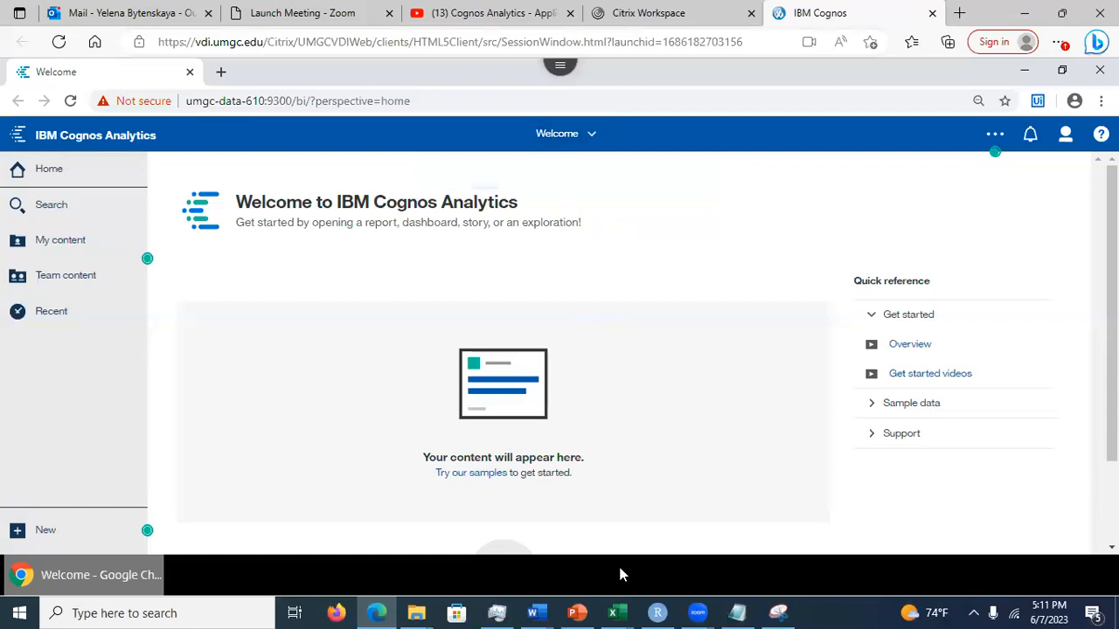
left_click(576, 613)
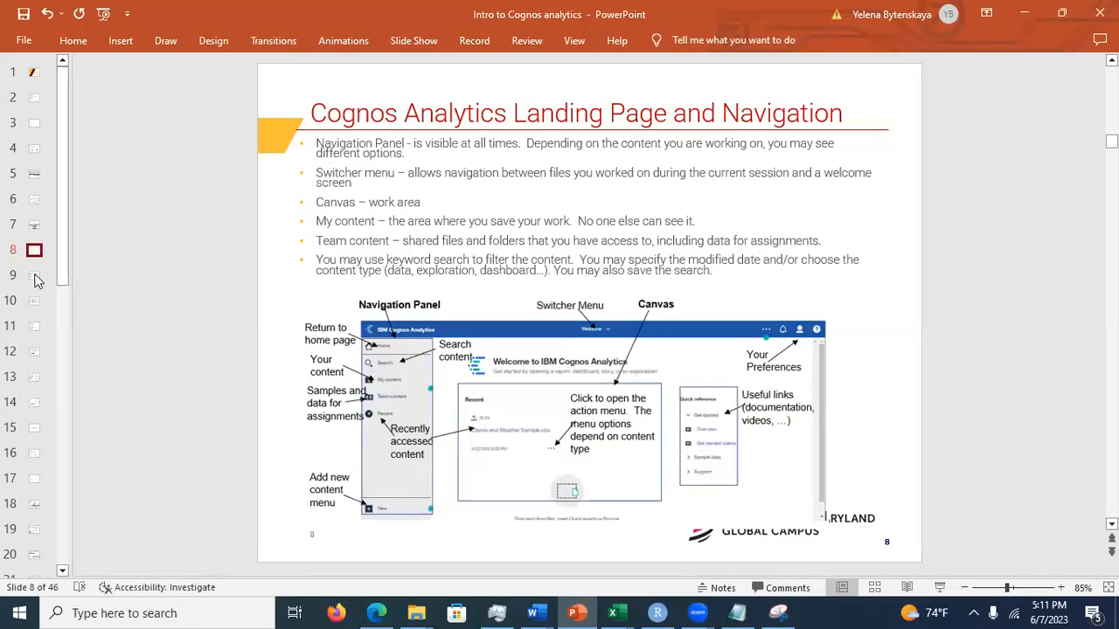
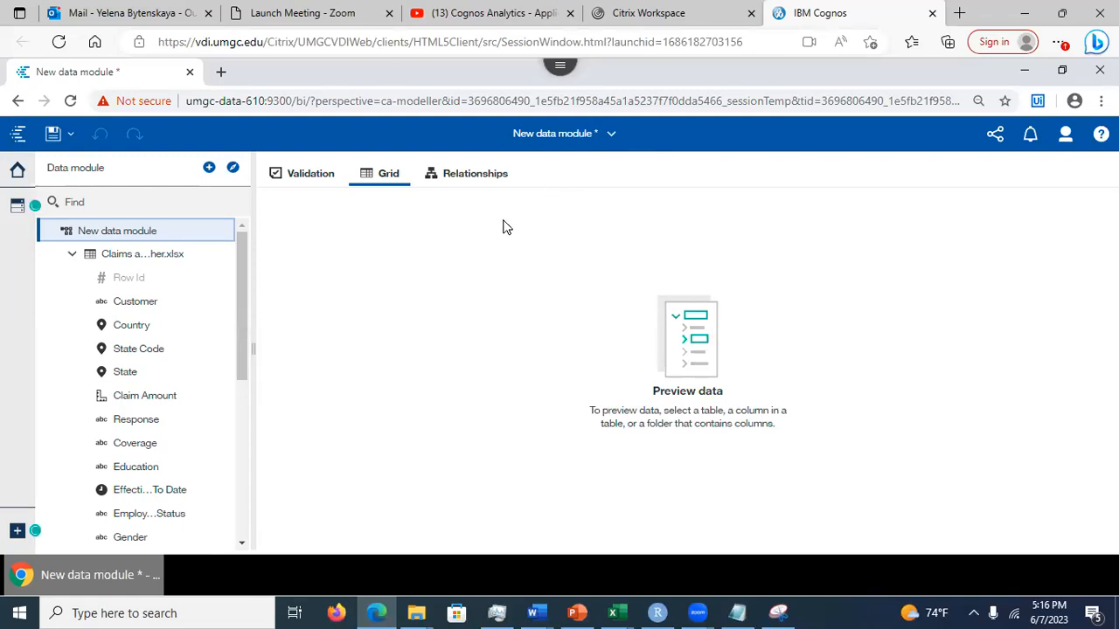
- Save the new data module in My content as "Claims and Weather data module"
left_click(56, 136)
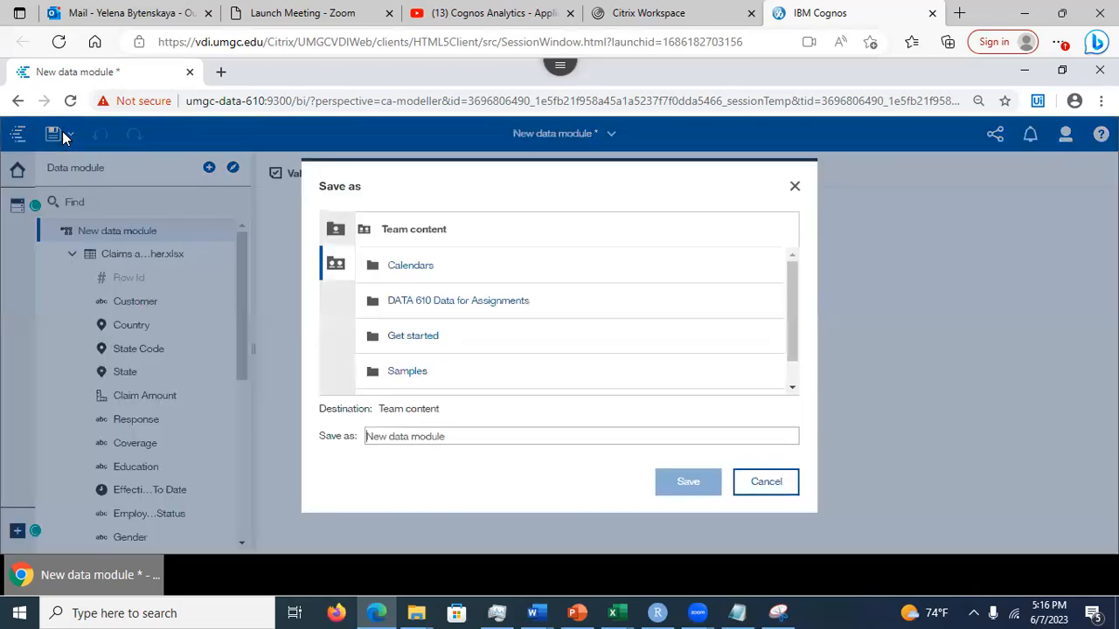
left_click(334, 227)
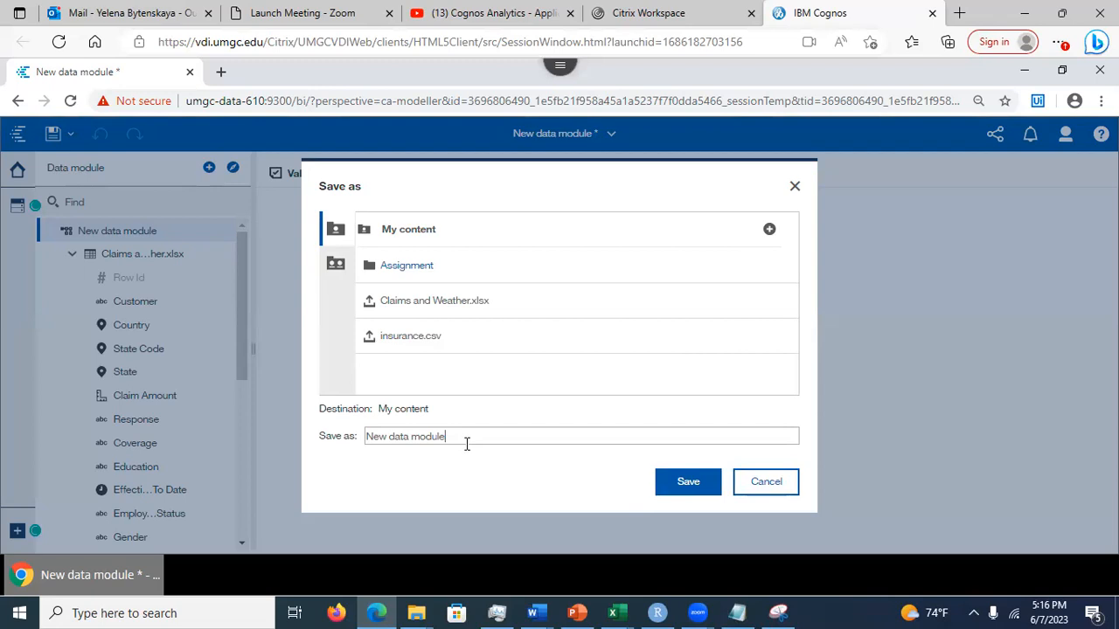
left_click_drag(467, 444, 341, 433)
type("Claims and Weather data modul")
left_click(674, 482)
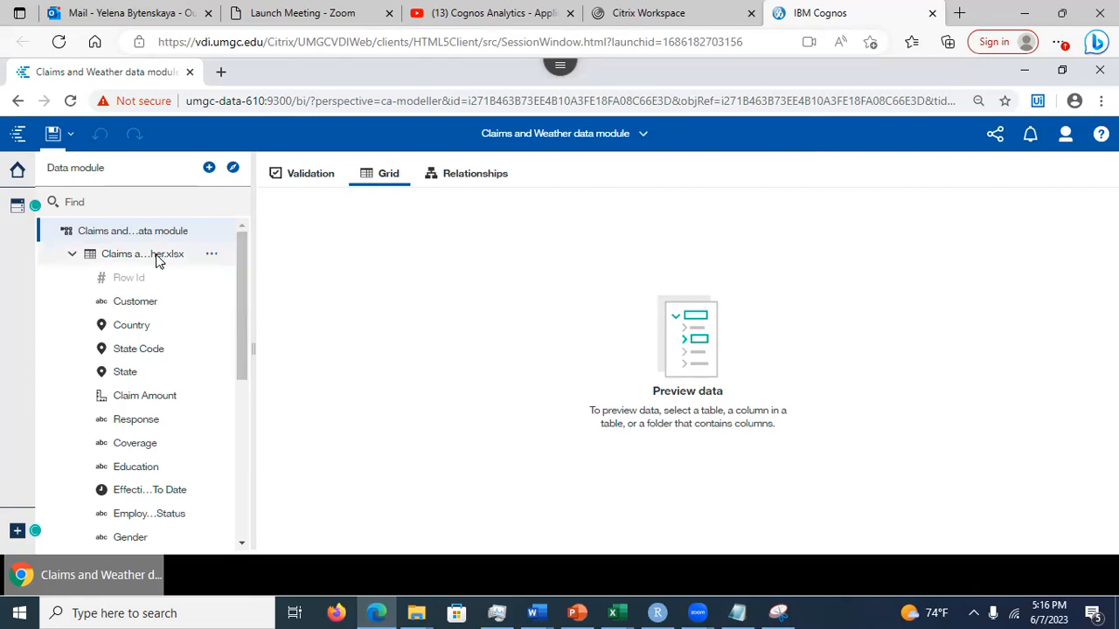
- Preview the Claims and Weather.xlsx table, and make its Row Id column visible to users and hide it again
left_click(129, 260)
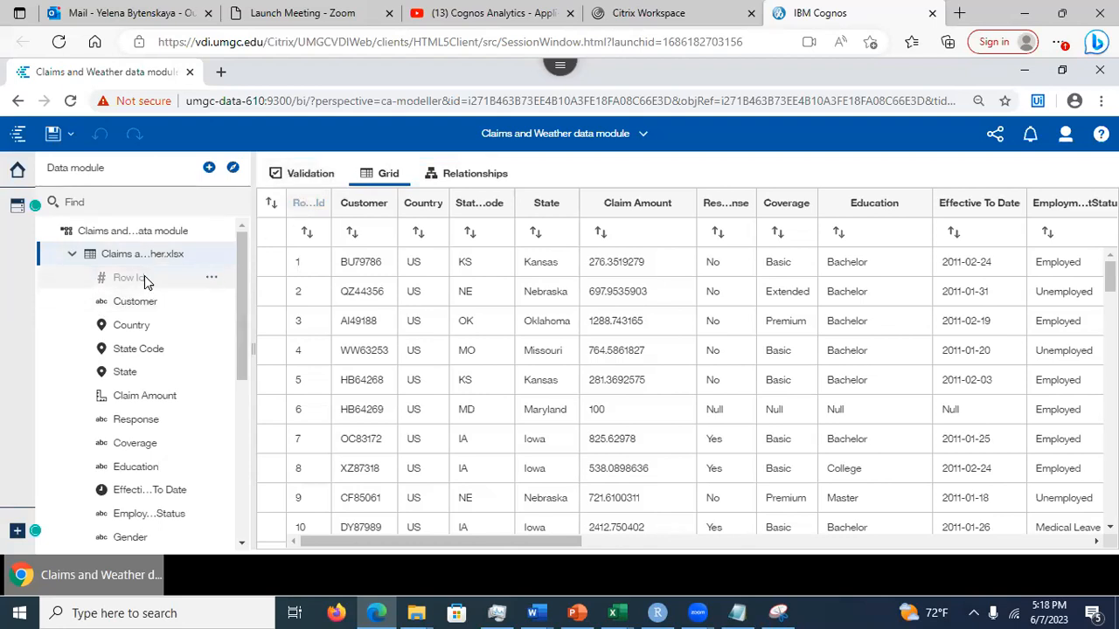
left_click(211, 283)
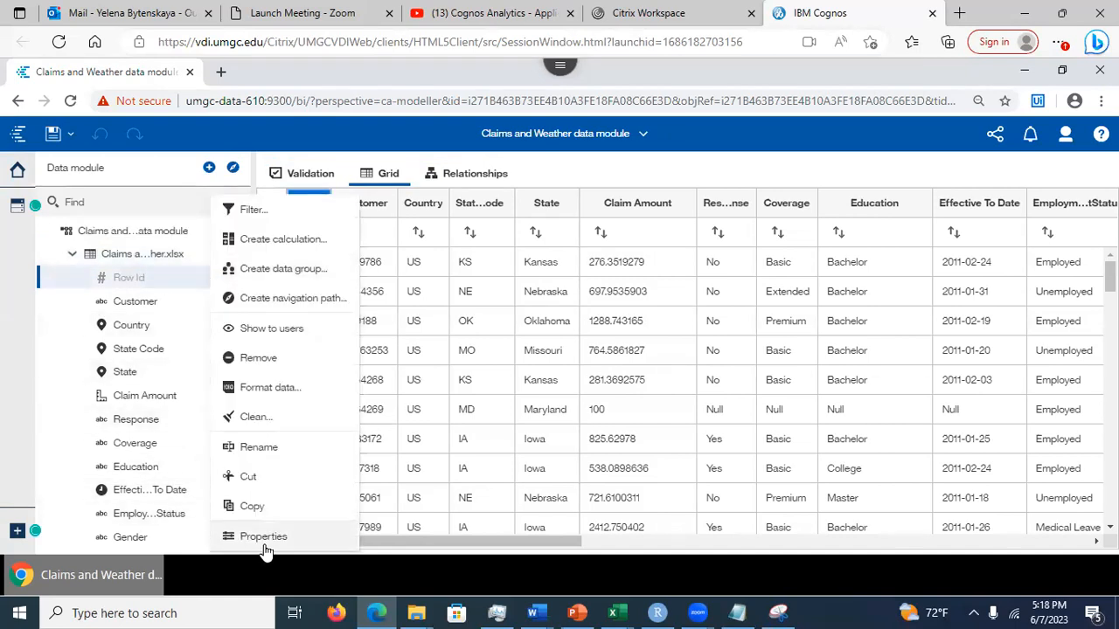
left_click(250, 328)
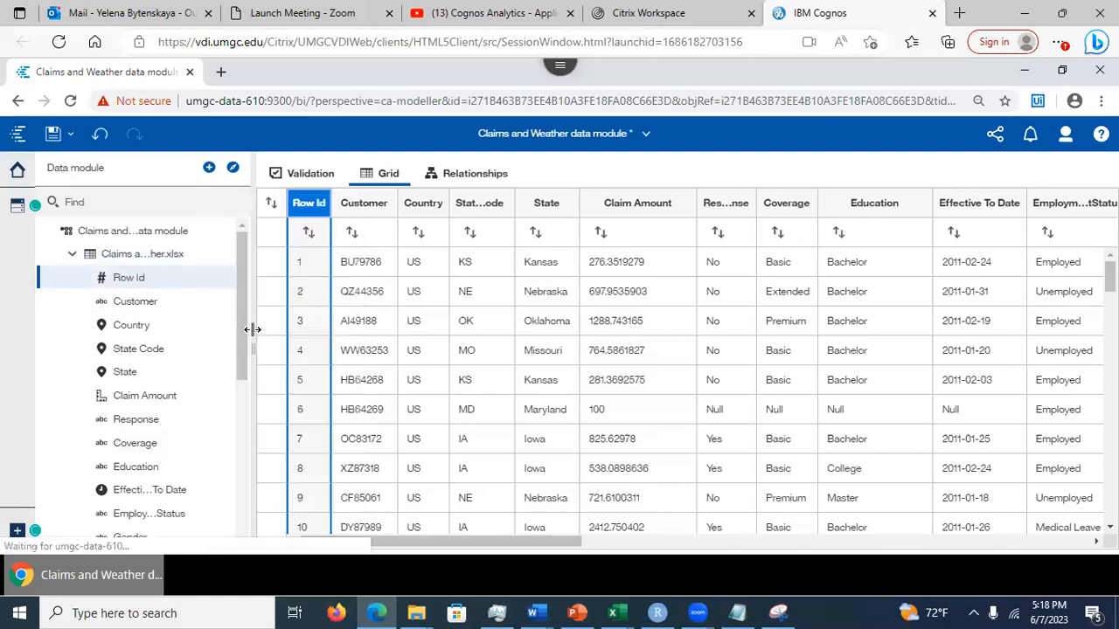
left_click(214, 280)
left_click(263, 332)
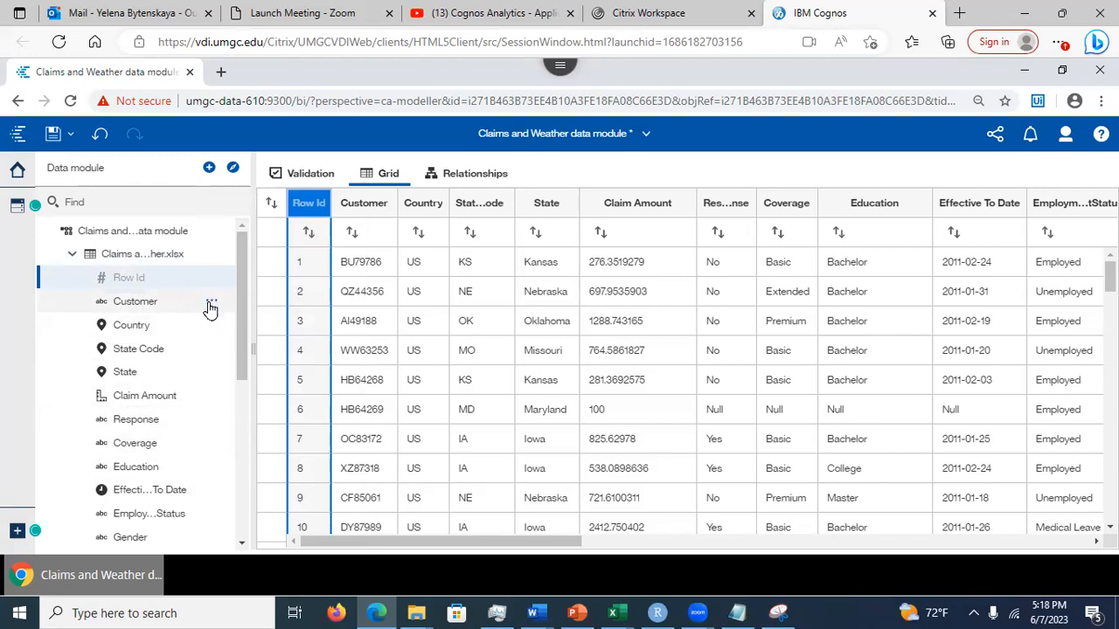
- Examine the Customer column's properties, including its calculation expression, usage, aggregate, comments and sorting options
left_click(210, 303)
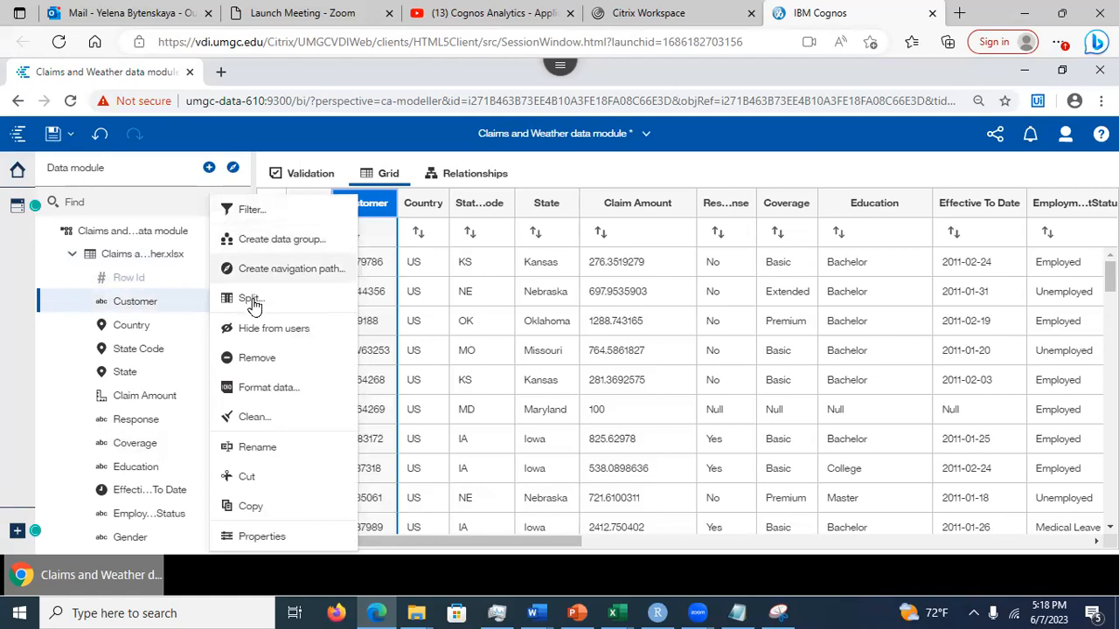
left_click(267, 537)
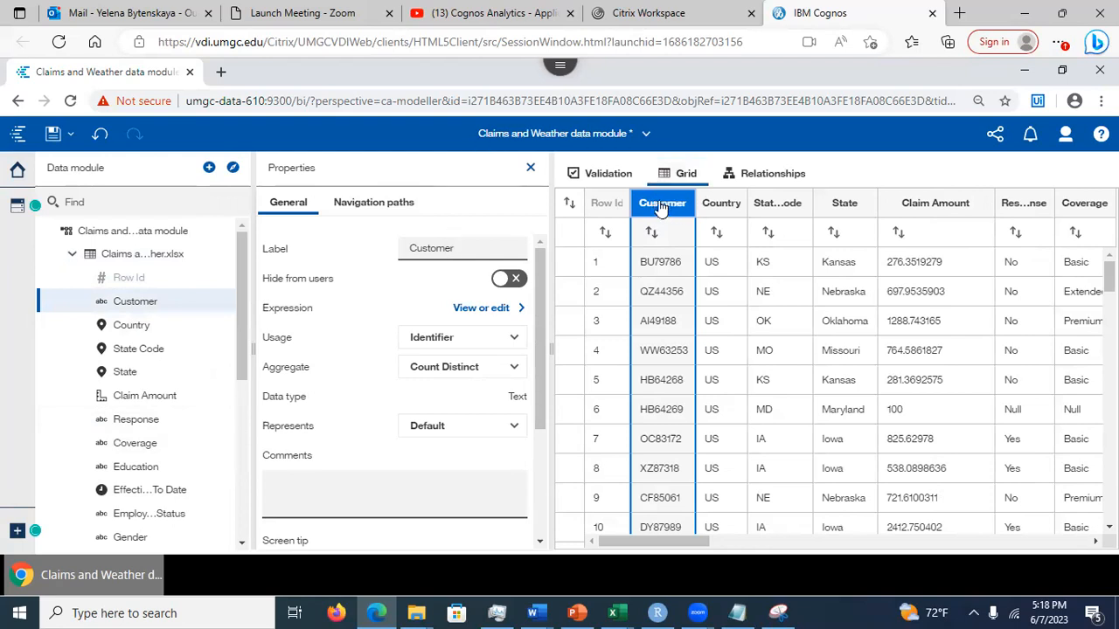
left_click(483, 309)
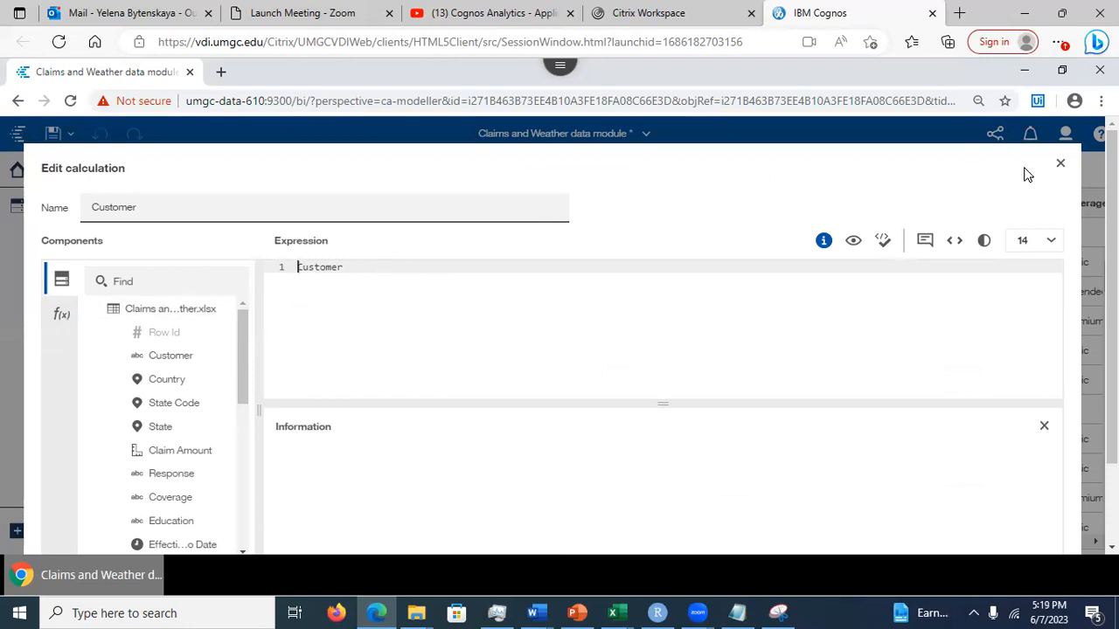
left_click(1060, 163)
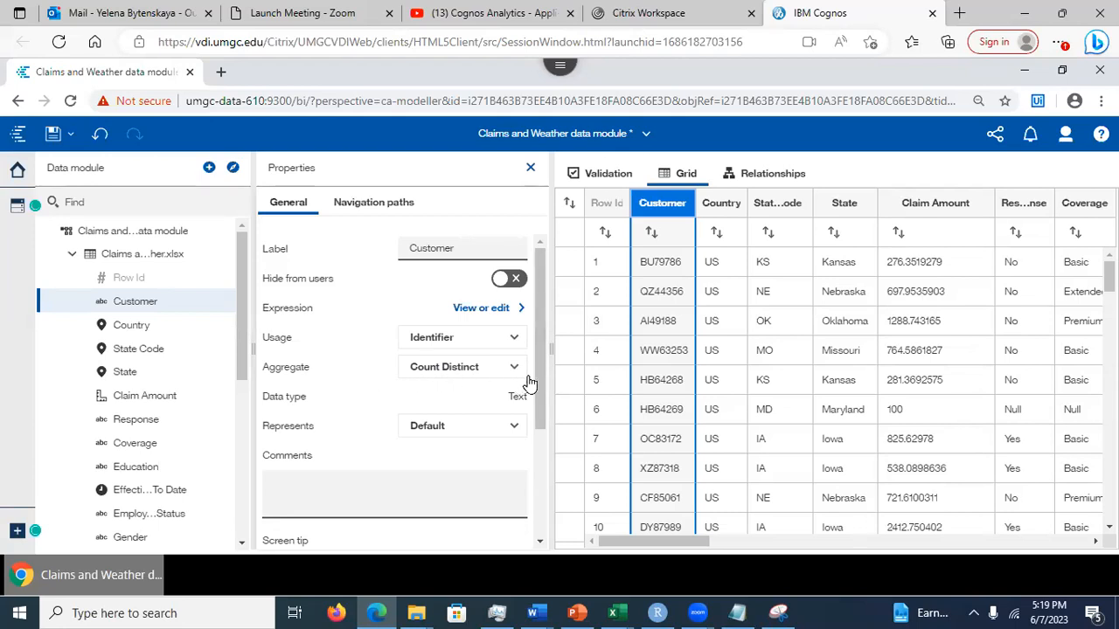
scroll(538, 377, "down", 3)
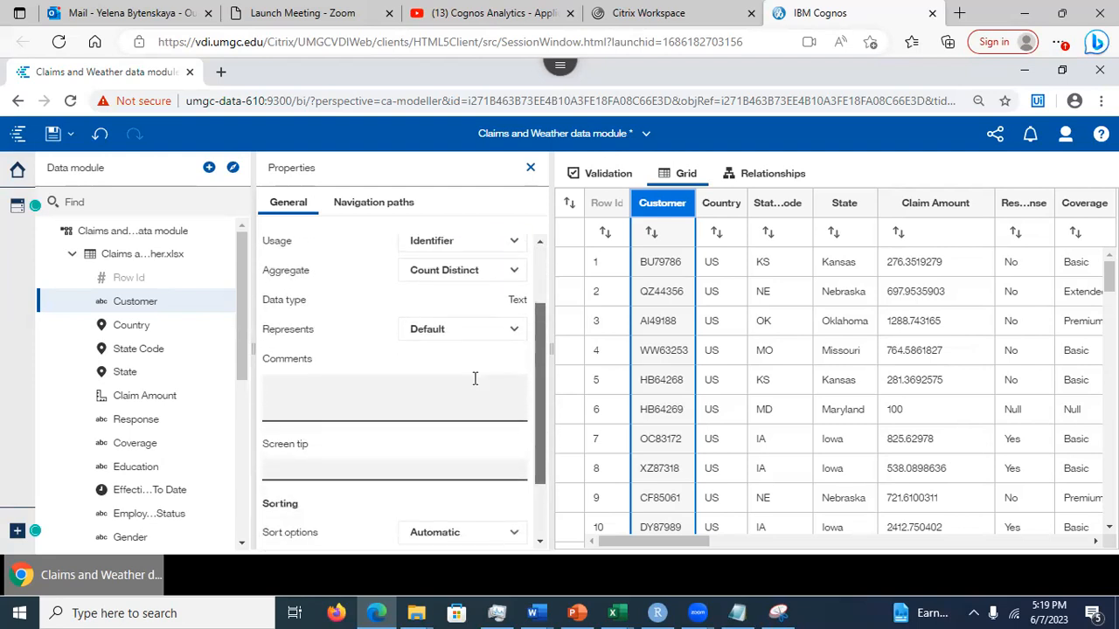
left_click_drag(540, 401, 540, 405)
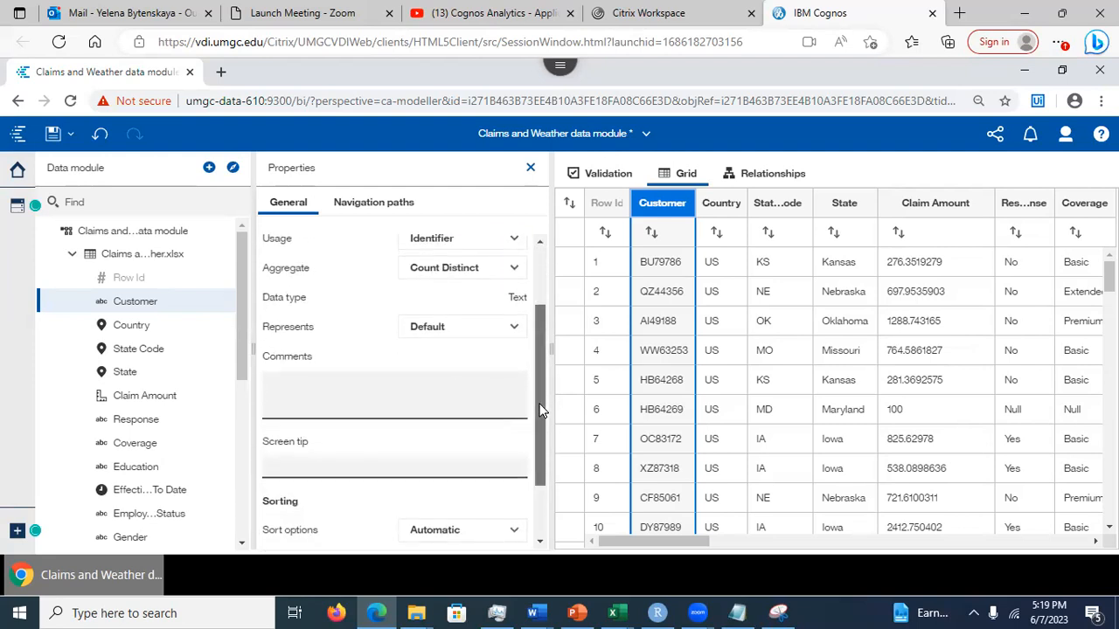
scroll(367, 361, "down", 1)
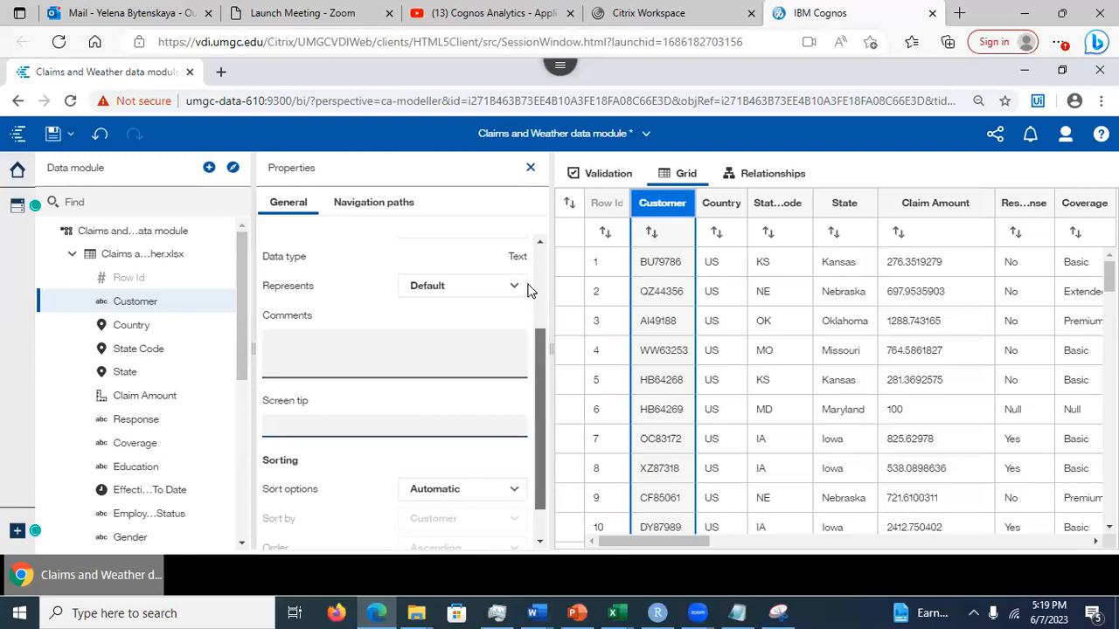
scroll(522, 245, "up", 3)
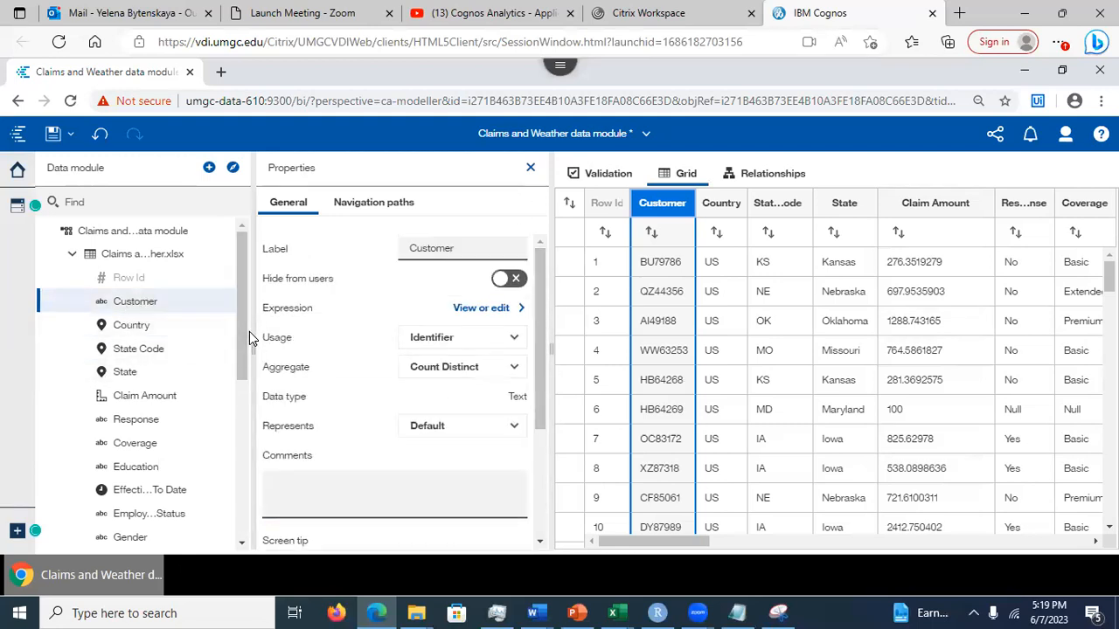
- Compare the usage, aggregate and data type properties of the Claim Amount and Response columns, and look through the remaining columns
left_click_drag(239, 343, 244, 362)
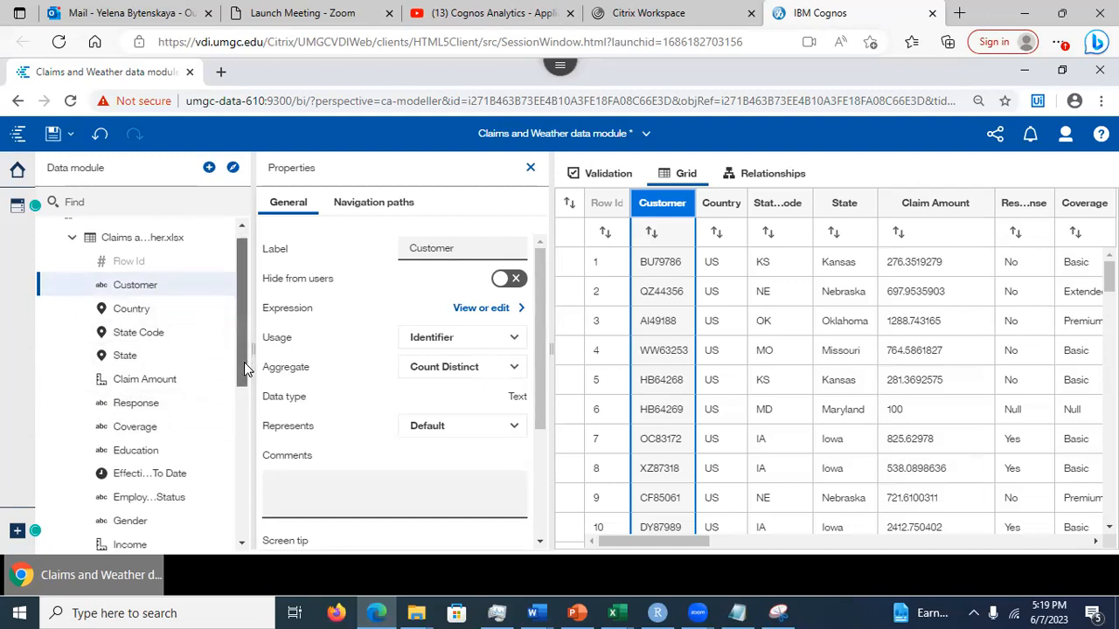
scroll(146, 269, "down", 1)
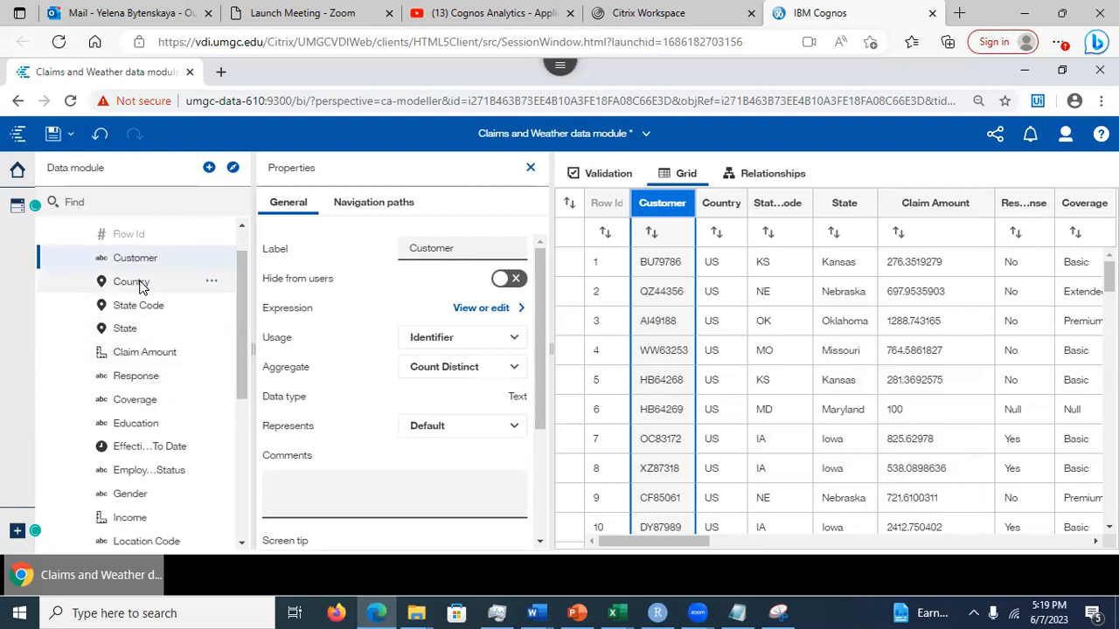
left_click(166, 354)
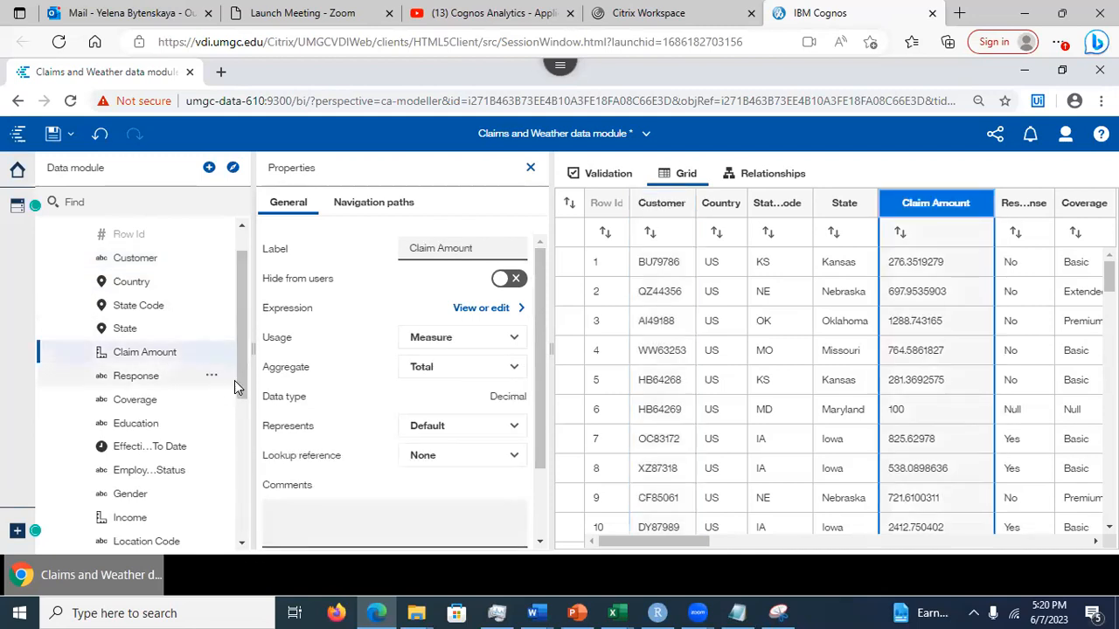
mouse_move(236, 380)
left_mouse_down()
mouse_move(244, 395)
mouse_move(236, 374)
left_mouse_up()
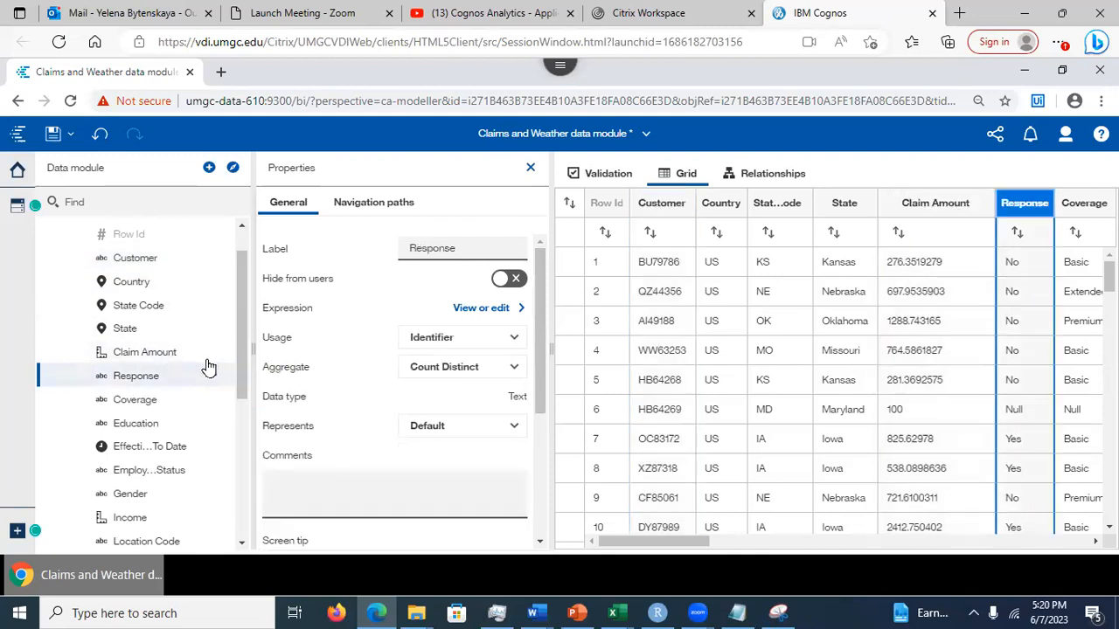
left_click(166, 354)
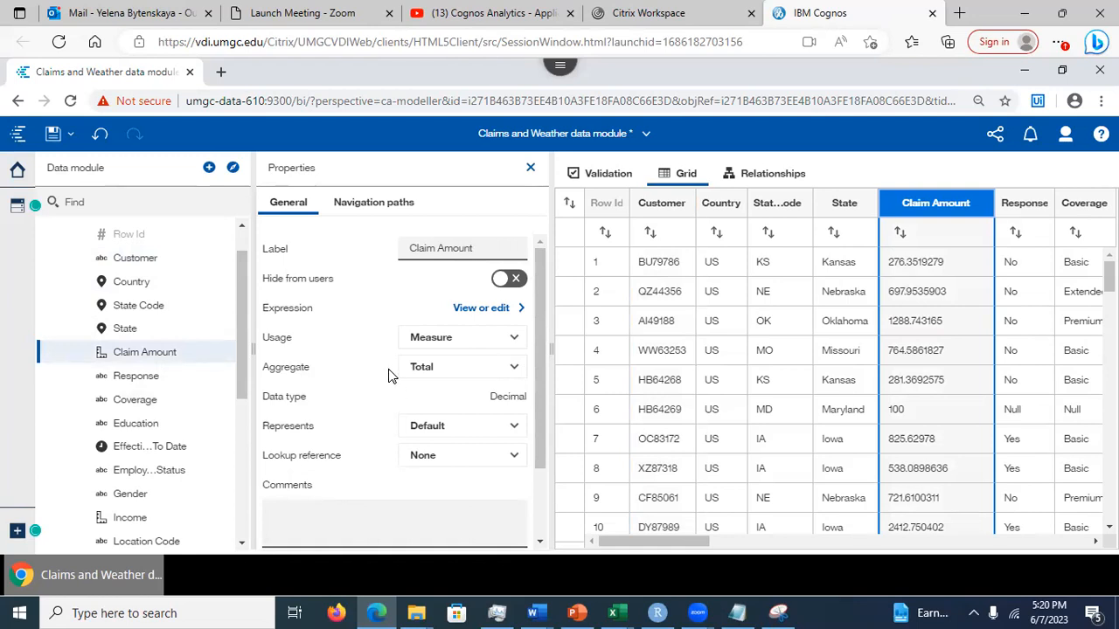
left_click_drag(245, 376, 243, 525)
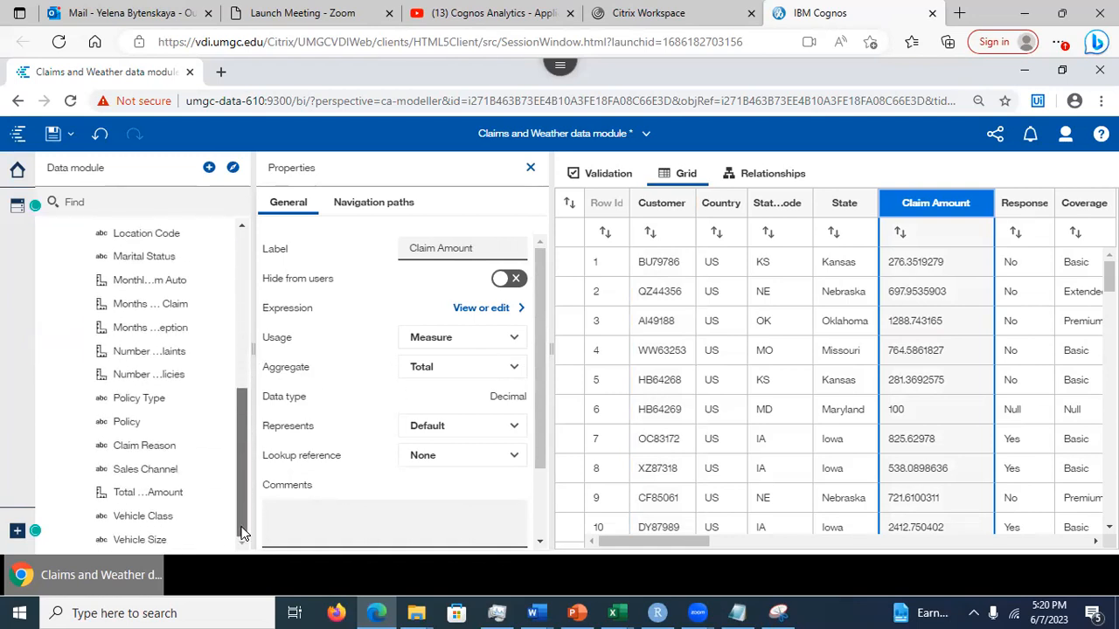
- Set the Total Claim Amount column's aggregate to Average and save the data module
left_click(139, 498)
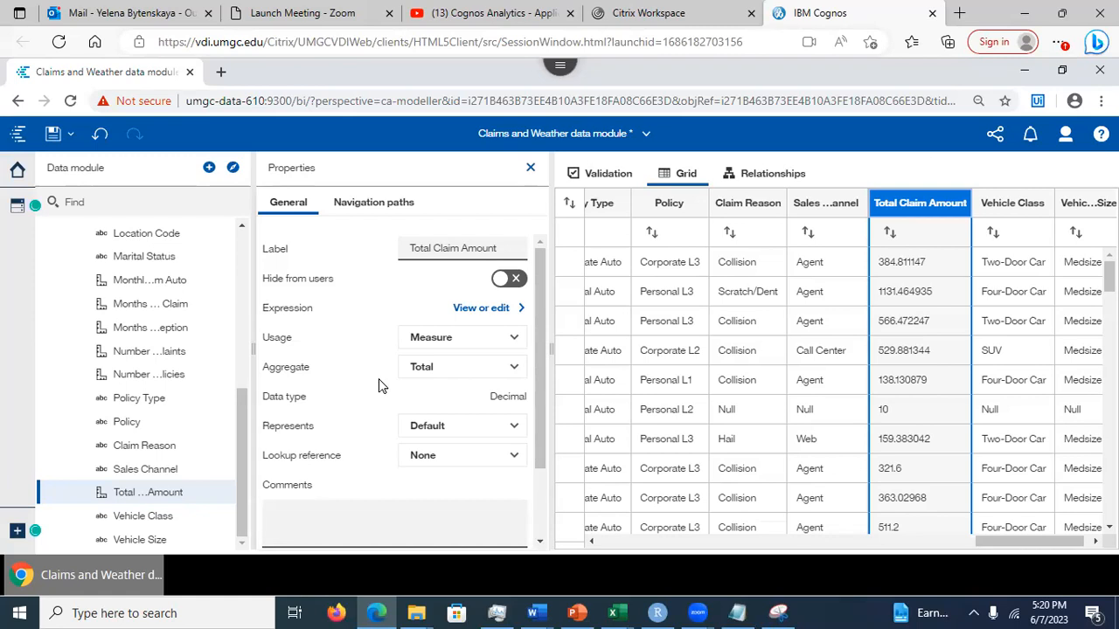
left_click(512, 372)
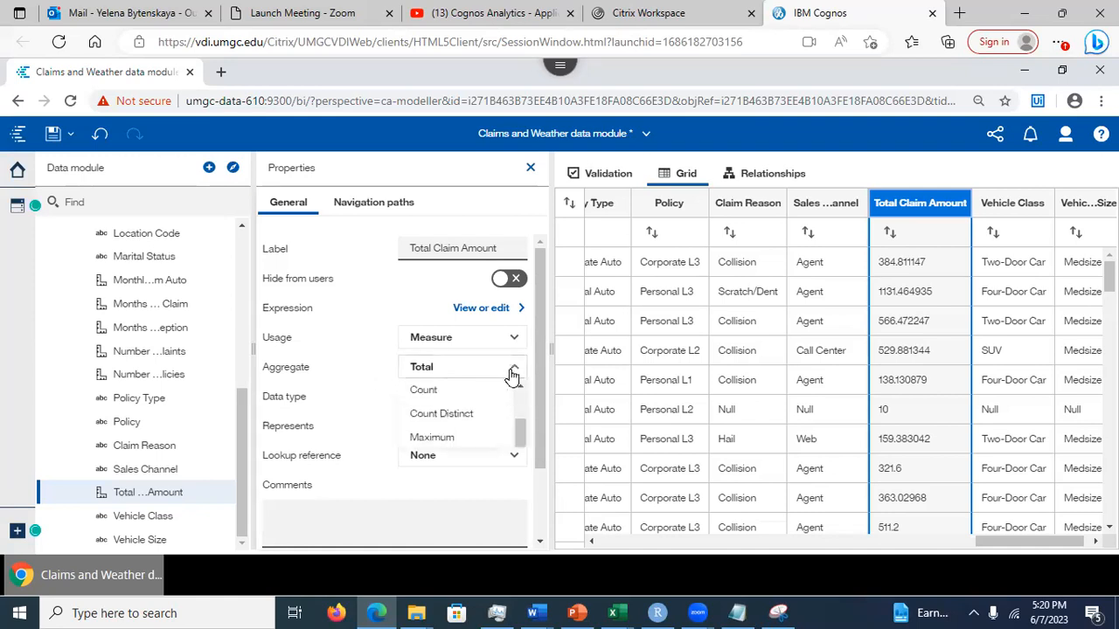
left_click_drag(517, 465, 491, 434)
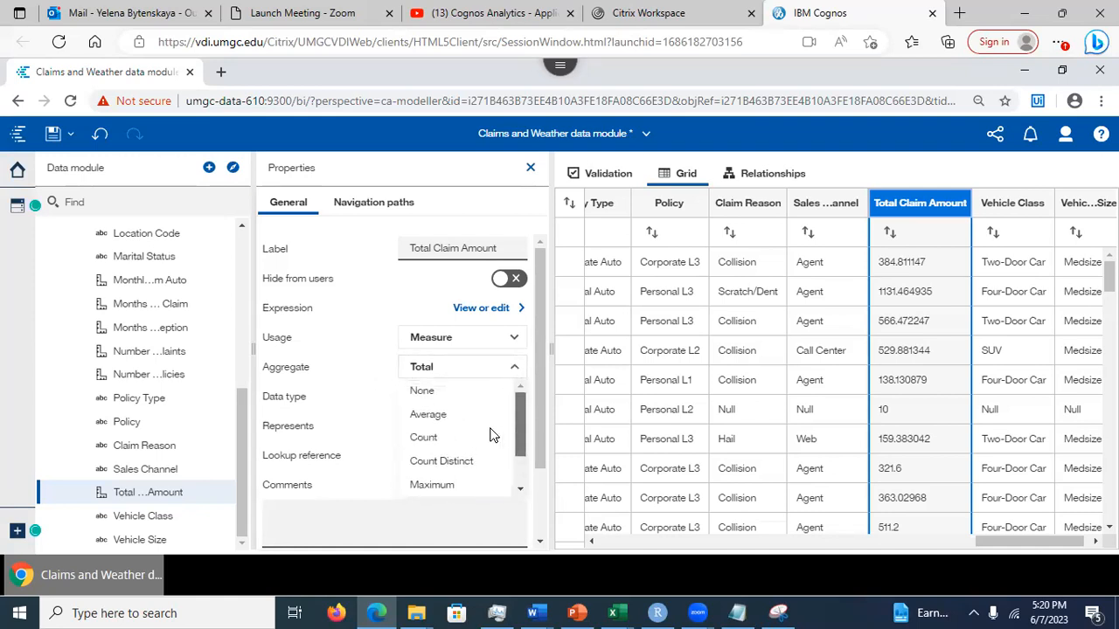
left_click(442, 413)
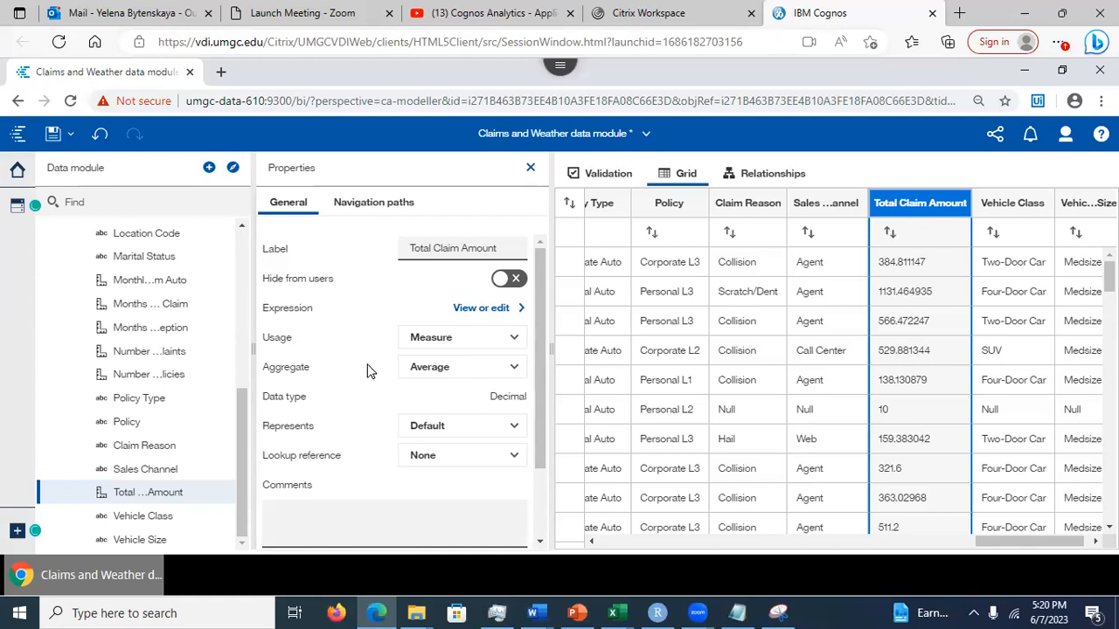
left_click(53, 133)
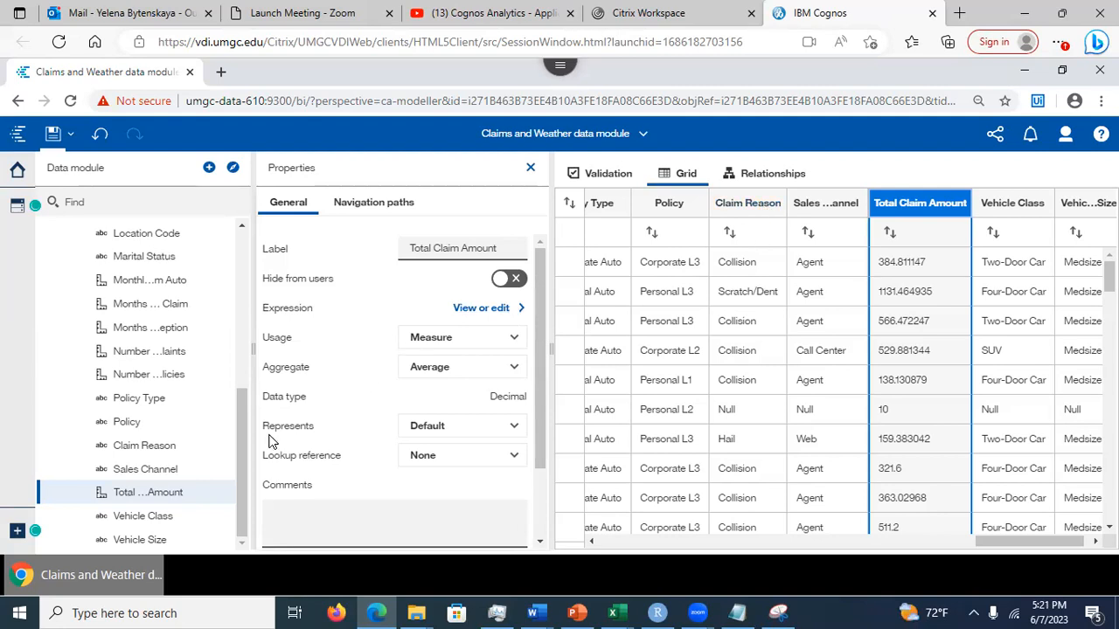
- Set the Income column's aggregate to Average
left_click_drag(244, 469, 245, 381)
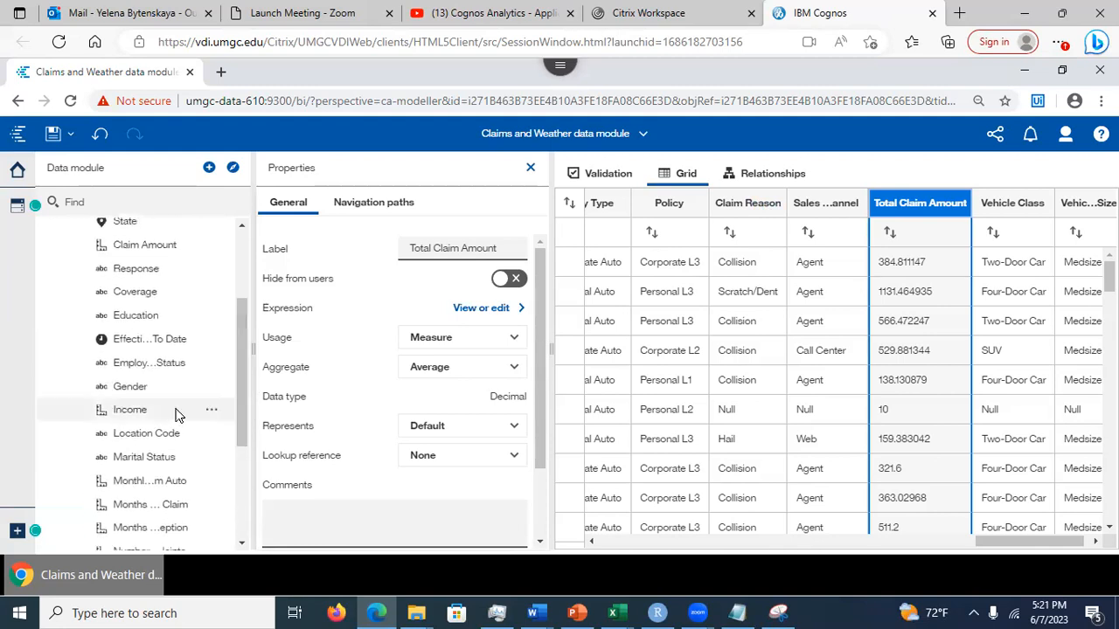
left_click(178, 414)
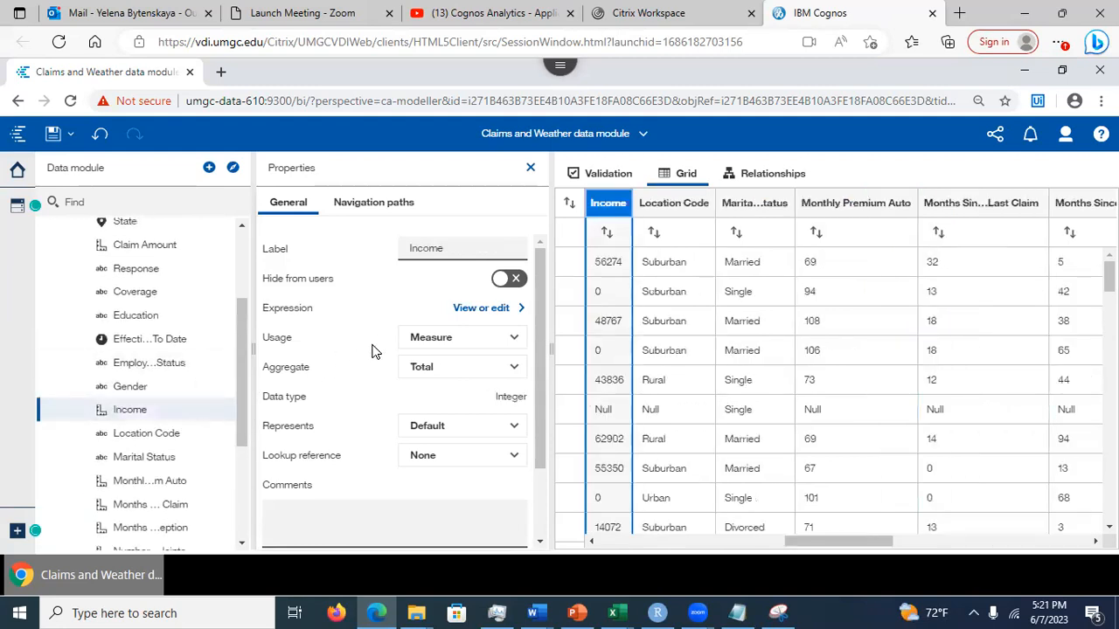
left_click(459, 371)
left_click_drag(521, 443, 515, 416)
left_click(433, 415)
- Switch to the Intro to Cognos analytics presentation in PowerPoint and review the Data Module Interface and Column General Properties slides
left_click(576, 612)
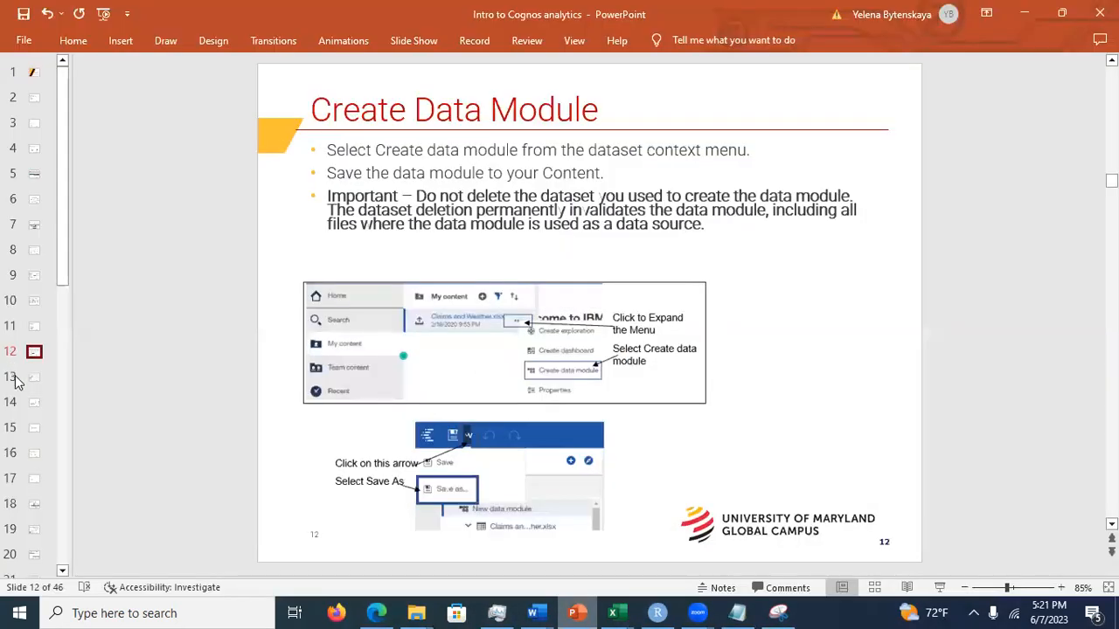
left_click(31, 378)
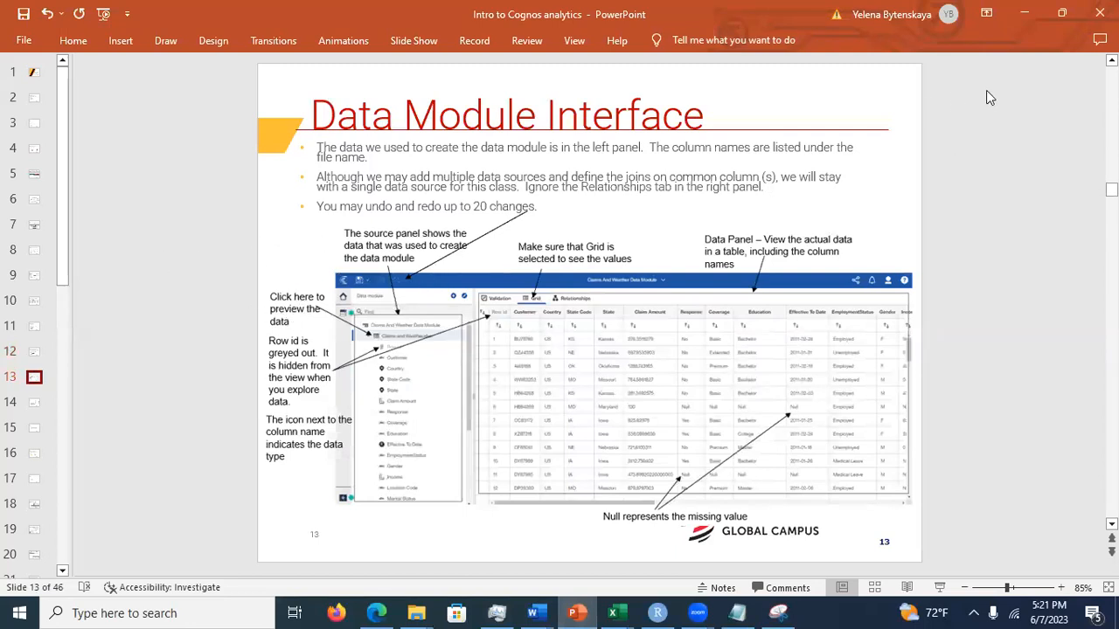
left_click(1024, 12)
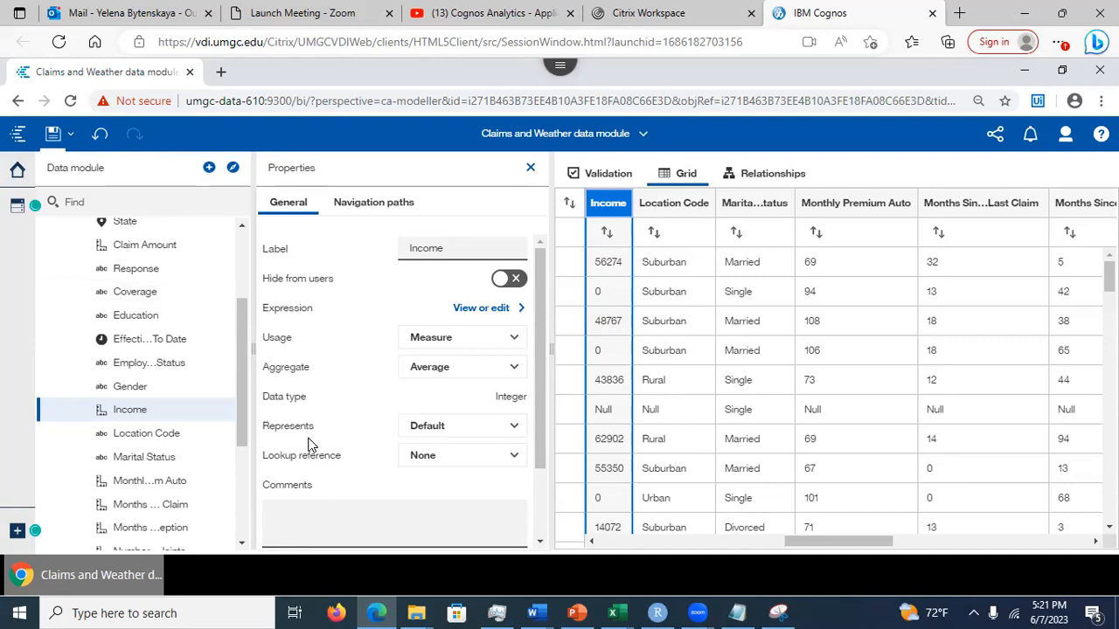
left_click(573, 613)
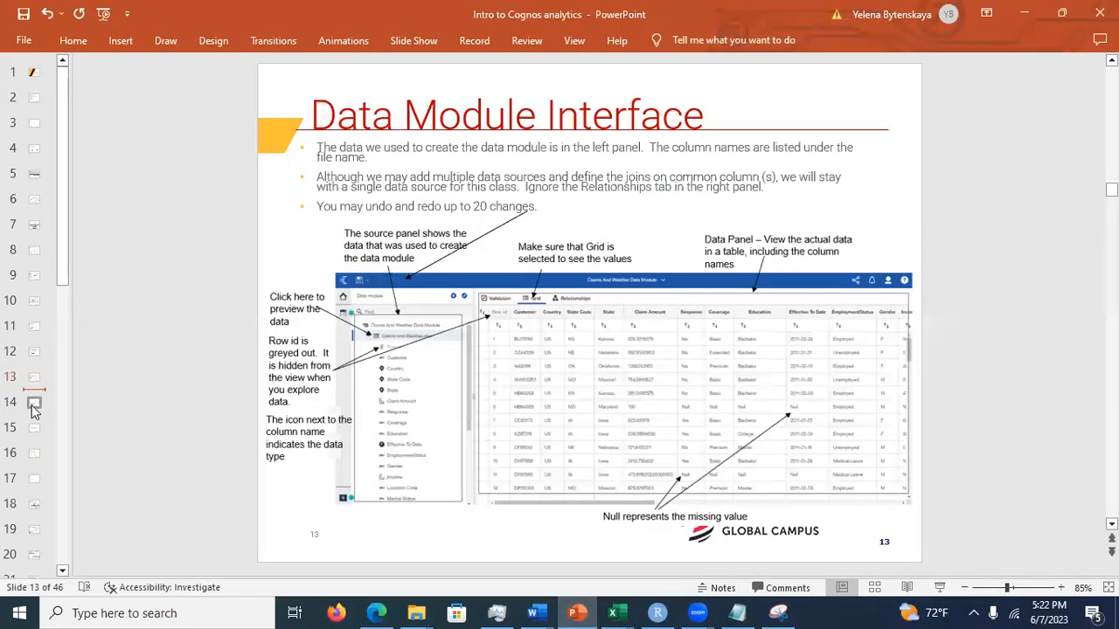
left_click(32, 406)
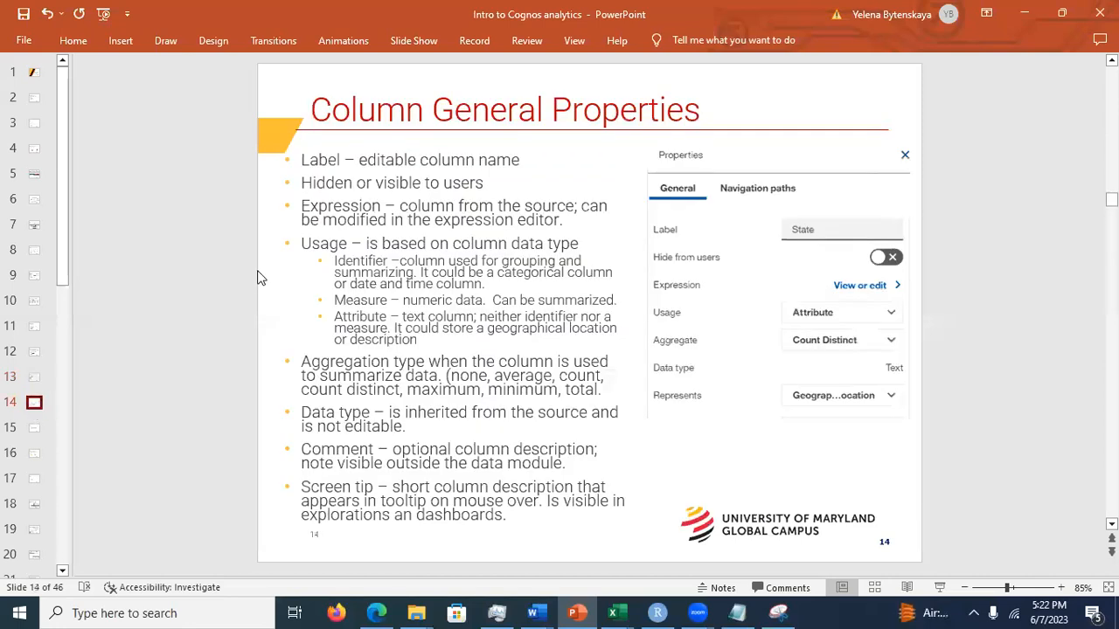
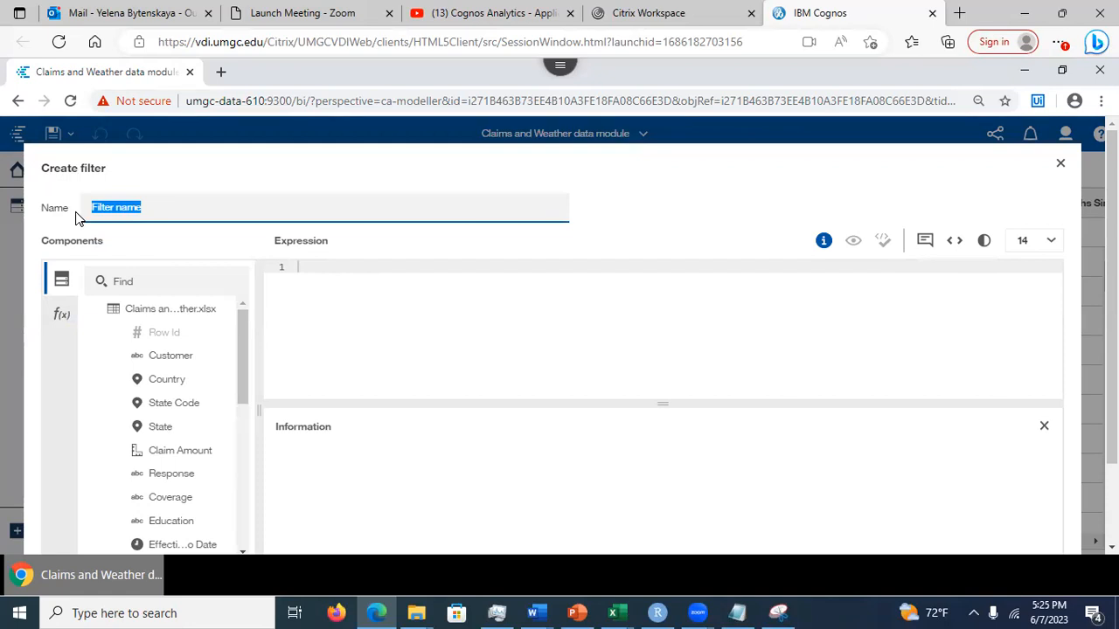
- Name the new filter "Effective to data not missing"
type("fec")
key("BackSpace")
key("BackSpace")
key("BackSpace")
type("fective to data not missing")
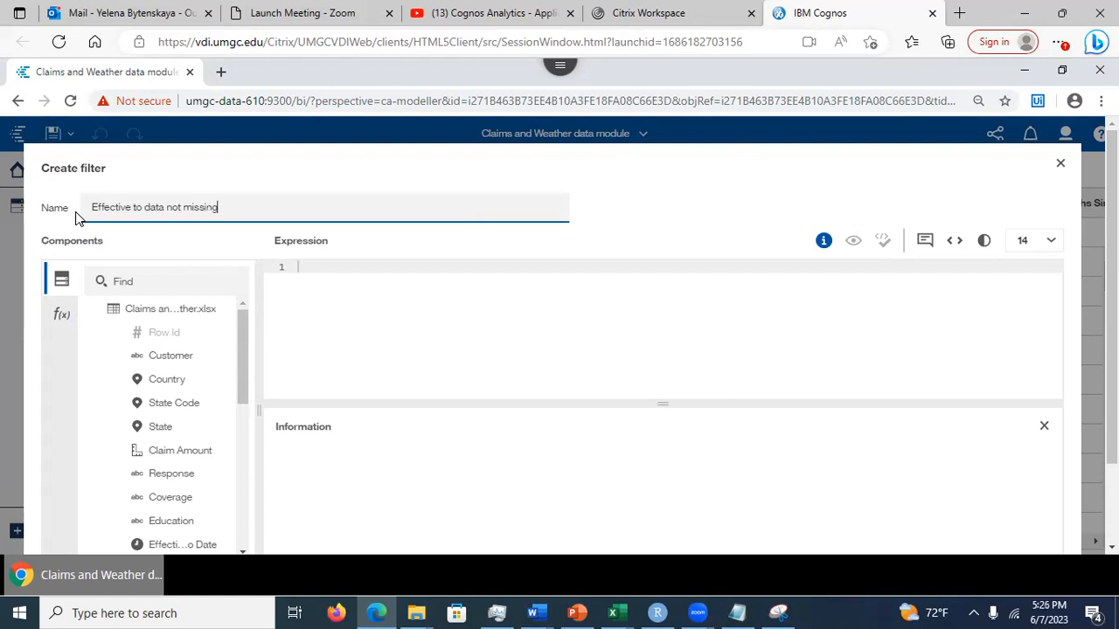
- Build the filter expression "Effective_To_Date is not missing" from the Effective To Date column and the is not missing operator
left_click(336, 276)
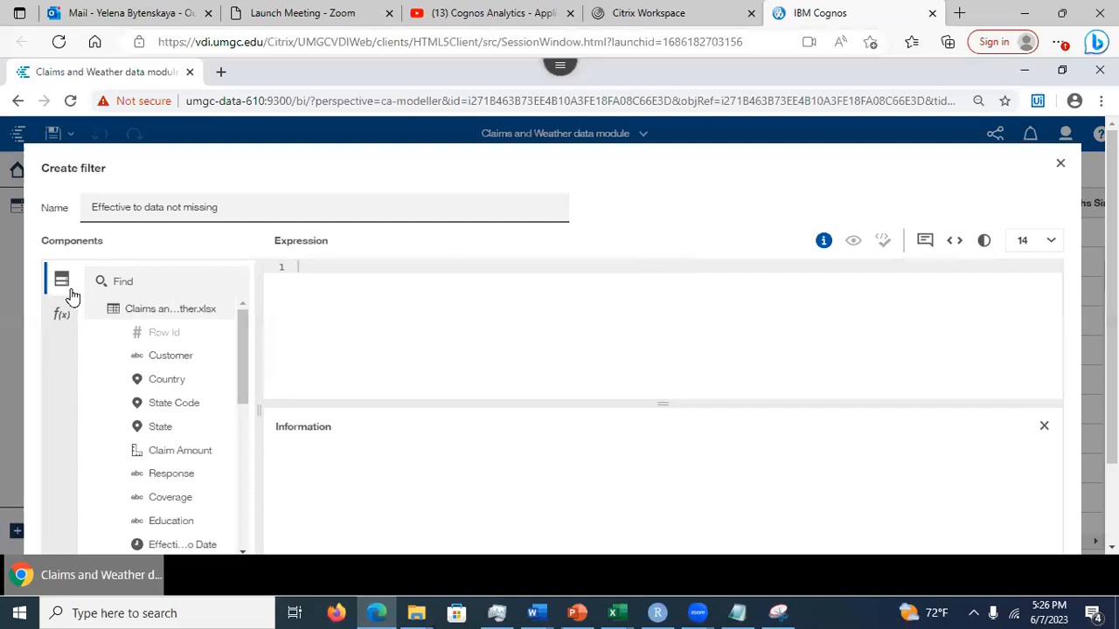
left_click_drag(245, 352, 243, 410)
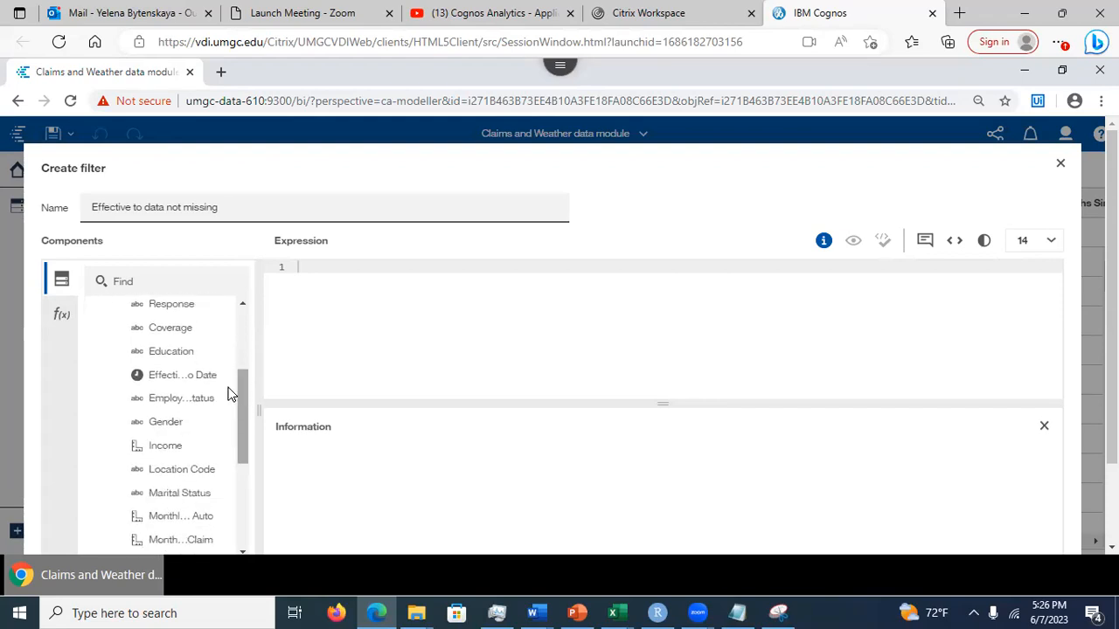
left_click_drag(170, 375, 299, 275)
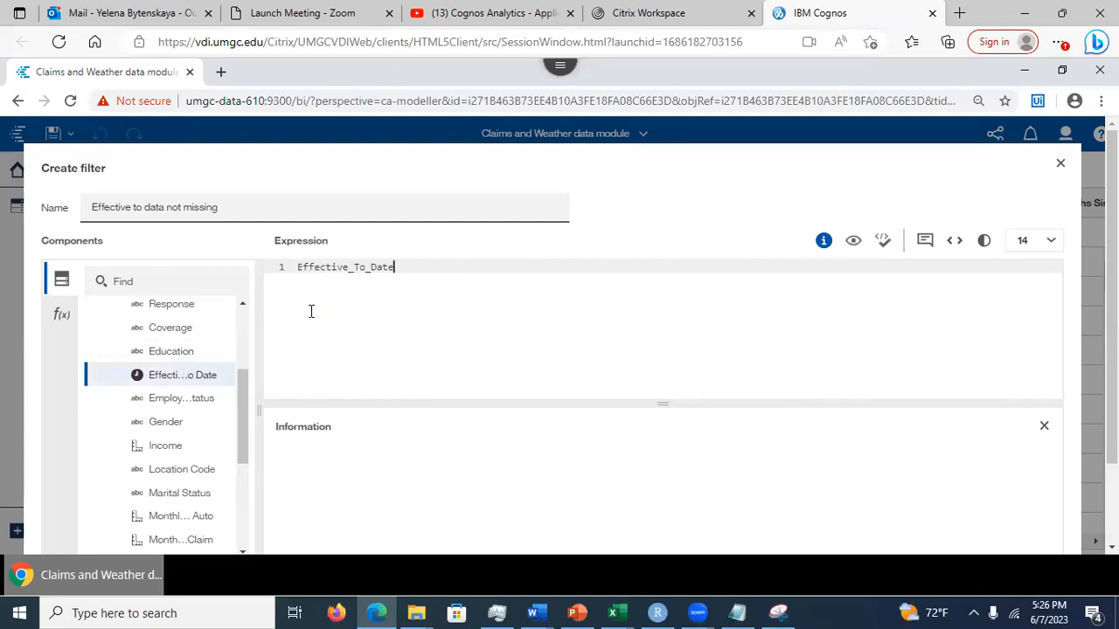
left_click(60, 317)
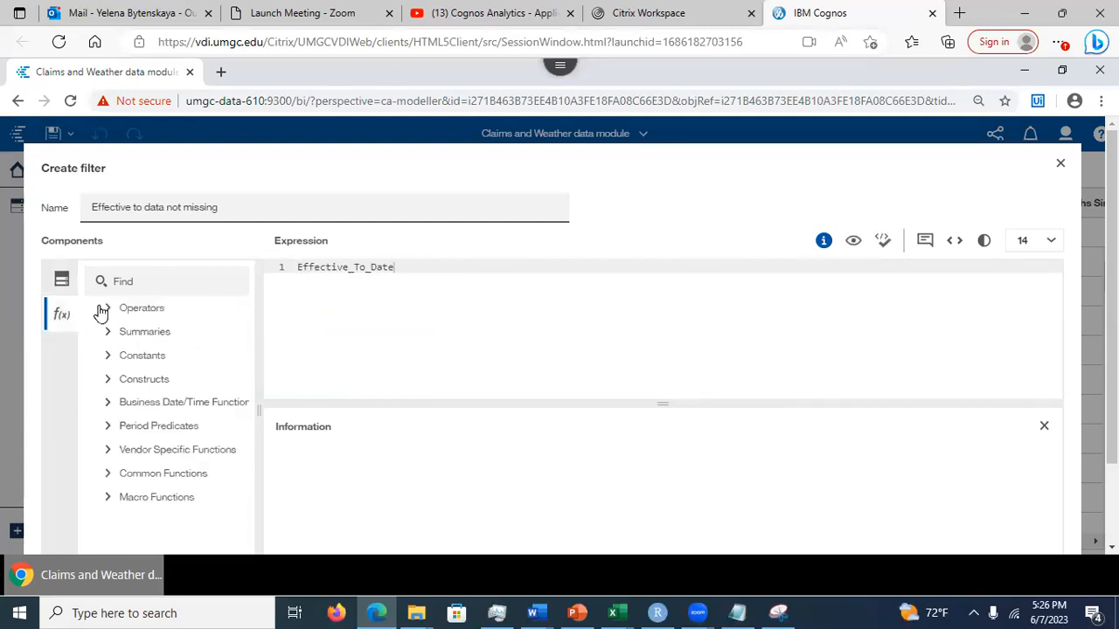
left_click(107, 311)
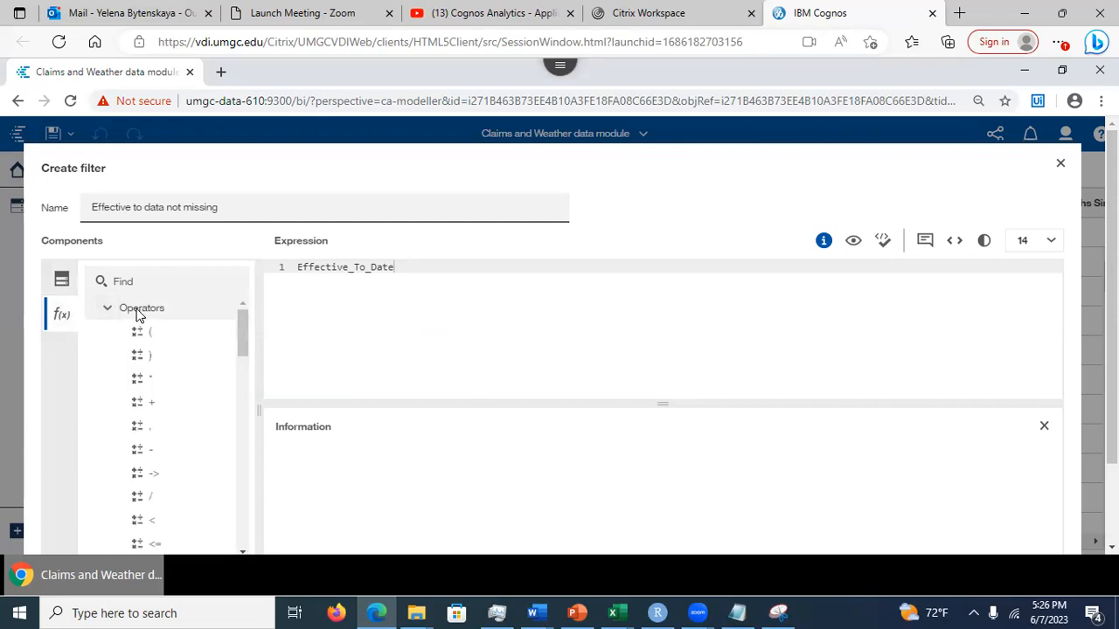
left_click_drag(241, 338, 240, 465)
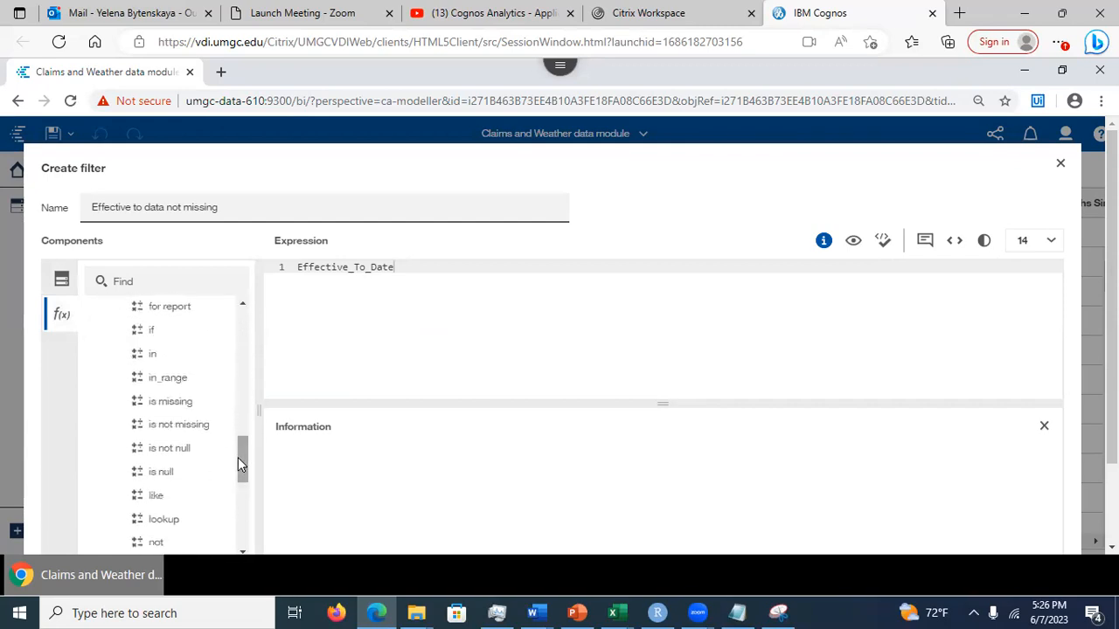
left_click(175, 426)
left_click_drag(264, 389, 428, 275)
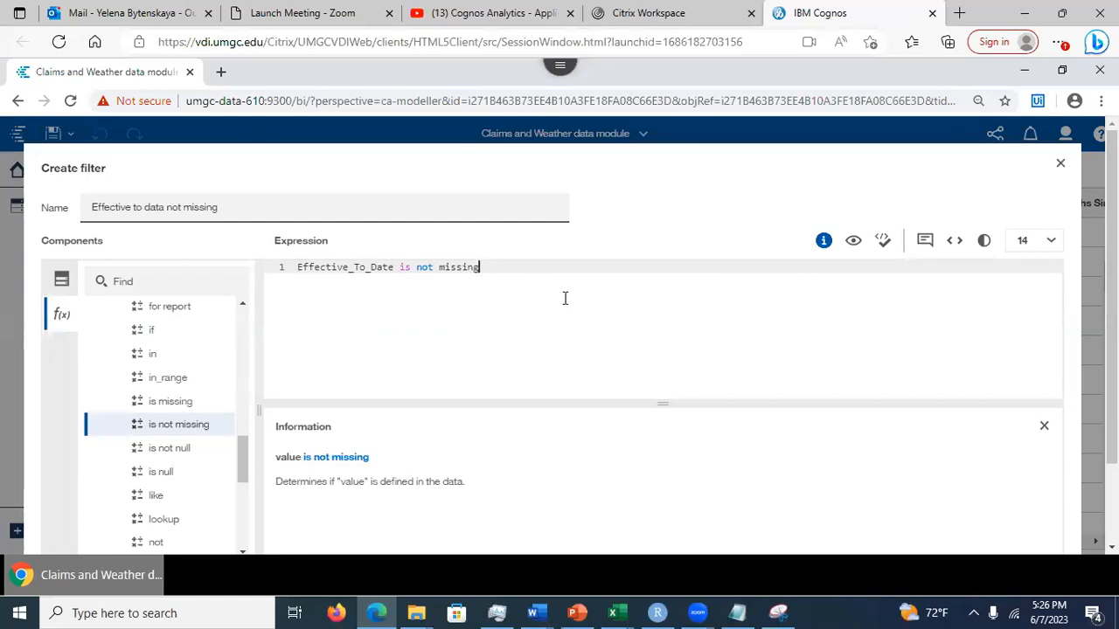
- Validate the Effective To Date filter expression and apply the filter to the Claims and Weather.xlsx table
left_click(883, 242)
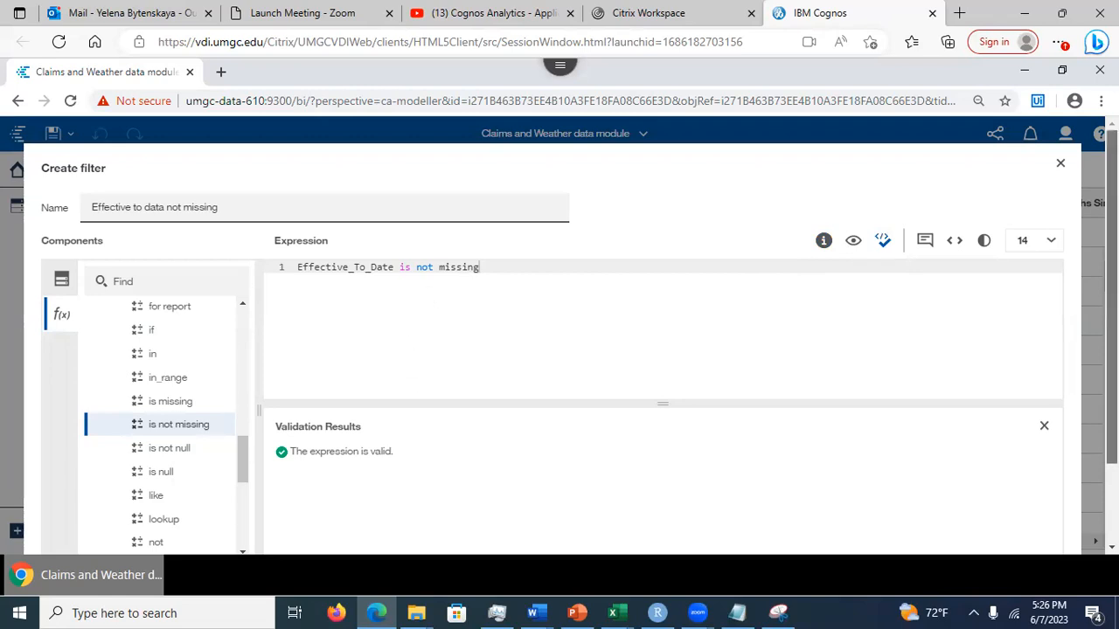
scroll(914, 478, "down", 2)
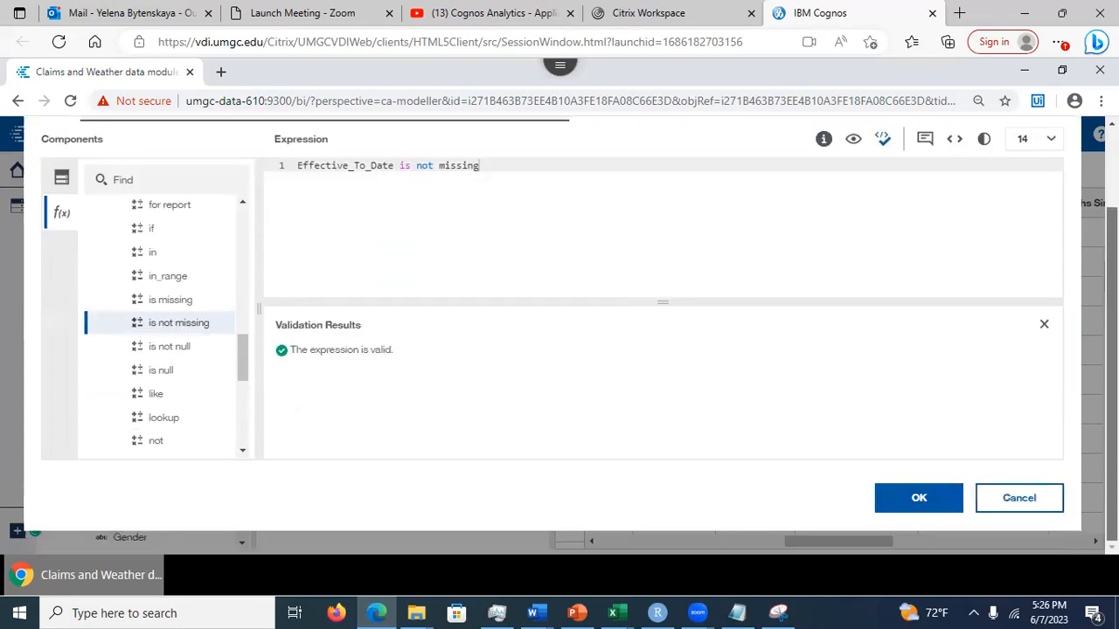
left_click(918, 494)
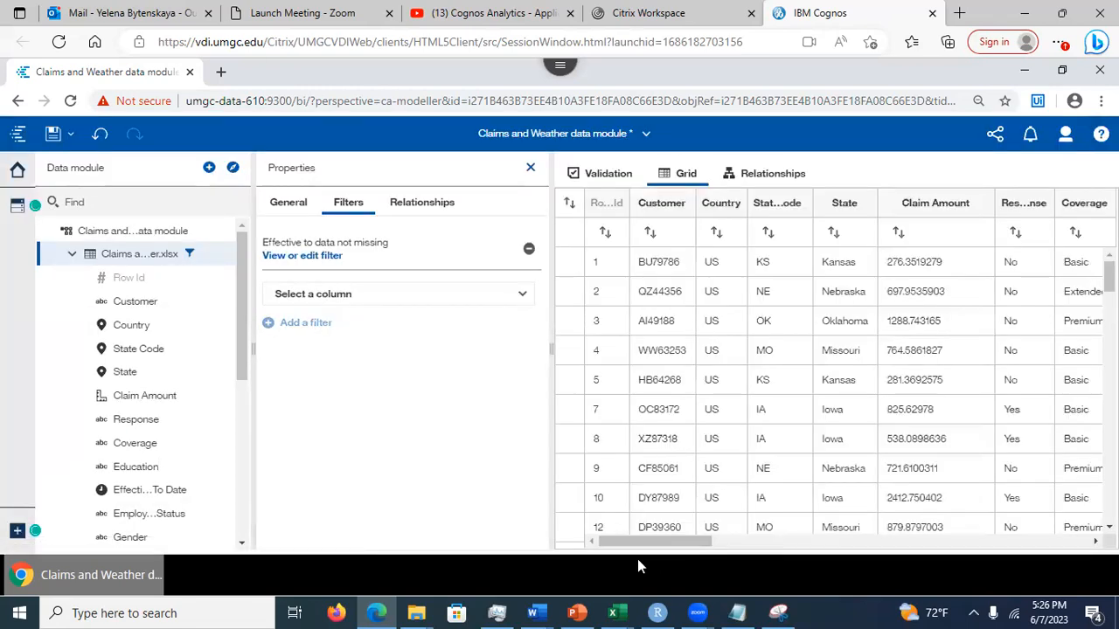
- Check the filtered rows in the grid and view the definition of the "Effective to data not missing" filter without changing it
left_click_drag(663, 541, 609, 530)
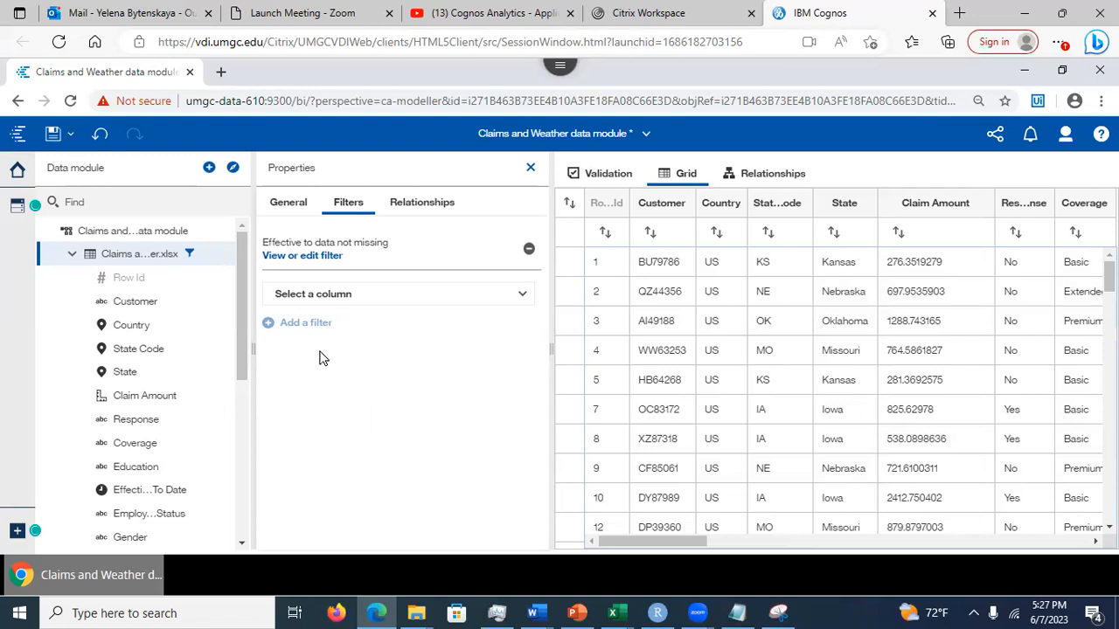
left_click(307, 256)
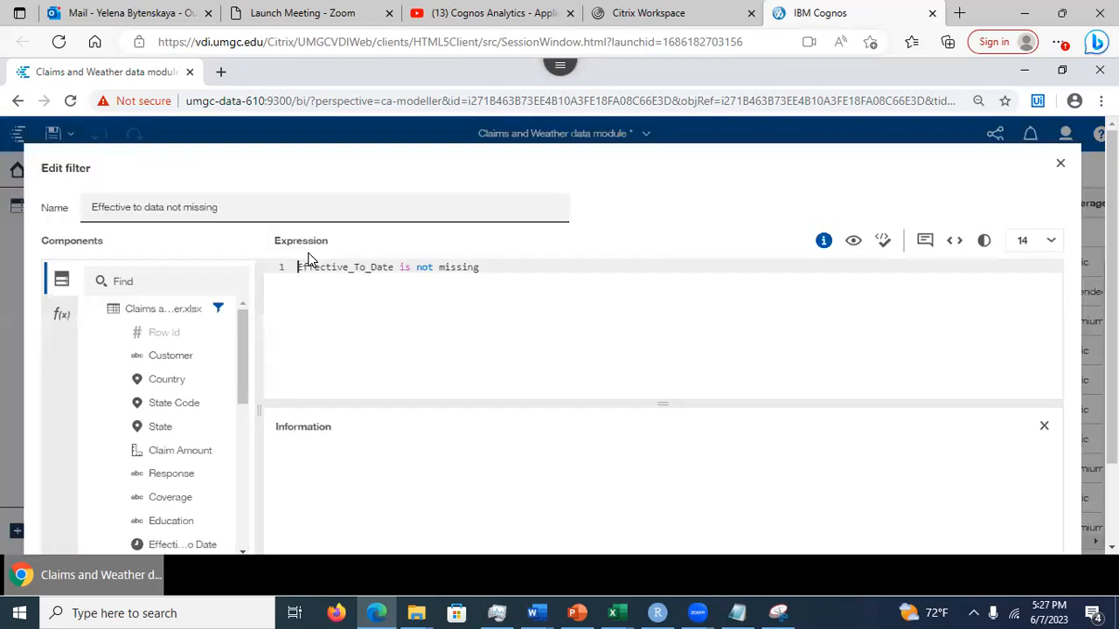
left_click(1060, 163)
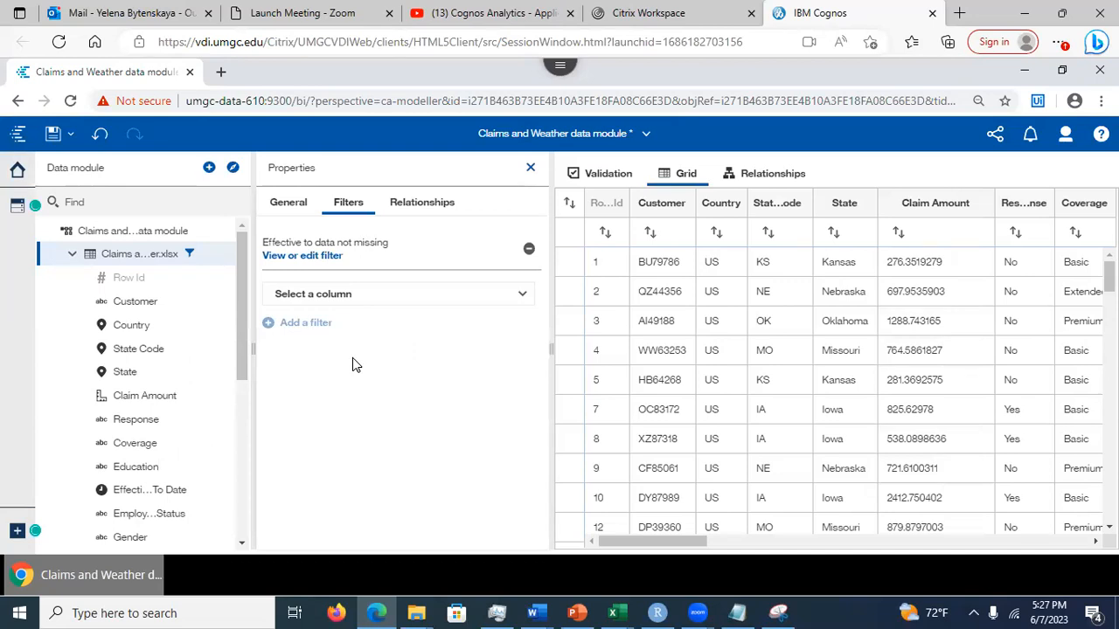
- Switch to PowerPoint to review the embedded and selectable filter example slides, and return to Cognos in the browser
left_click(573, 613)
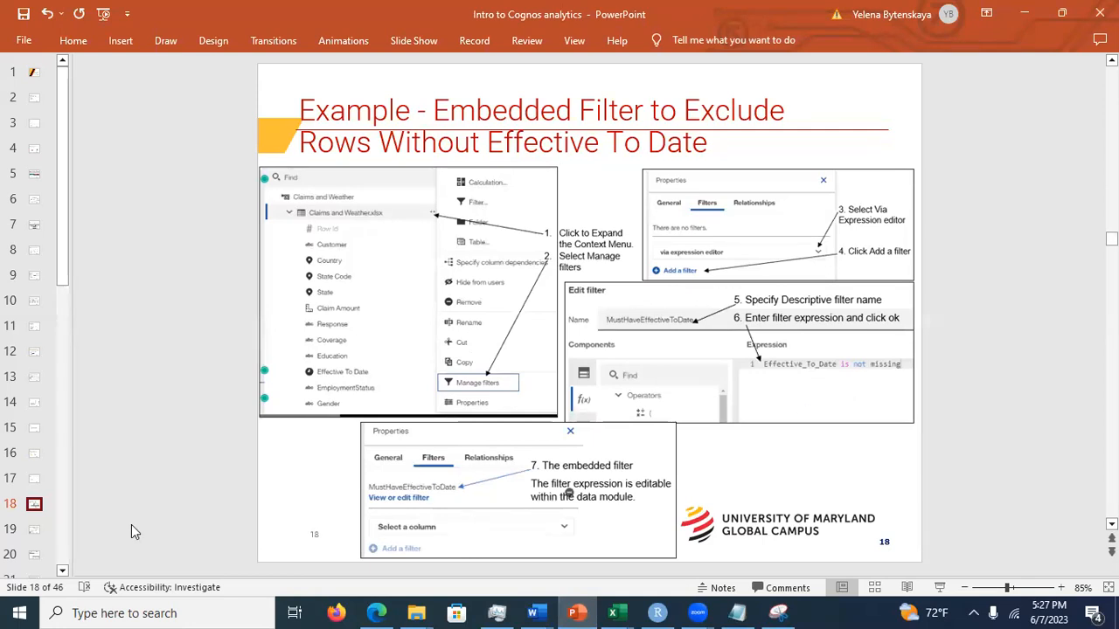
left_click(35, 532)
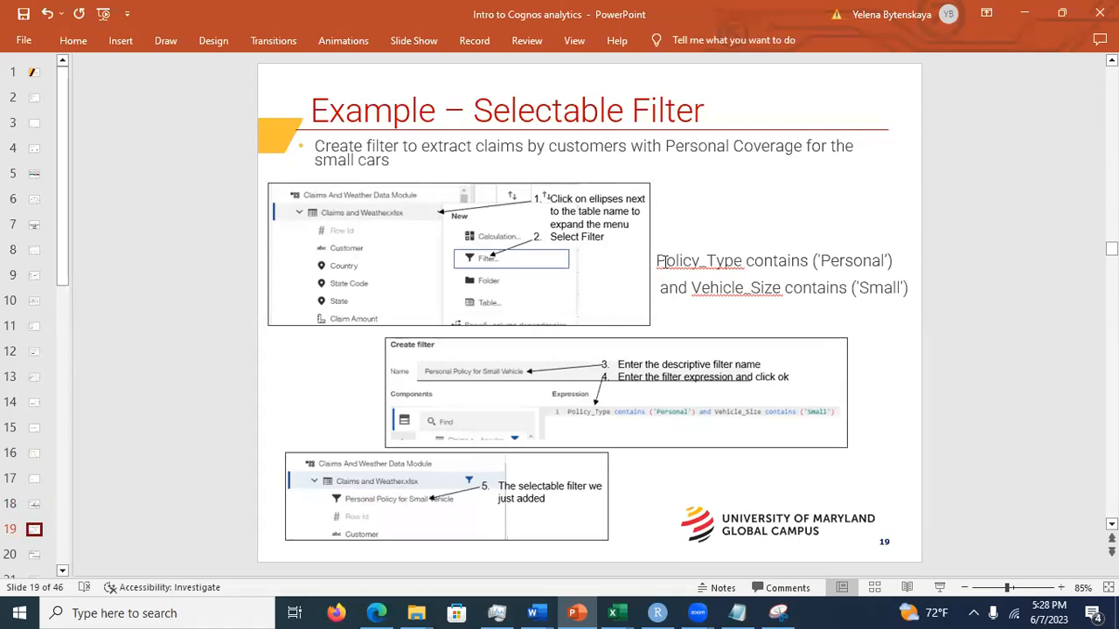
left_click(381, 611)
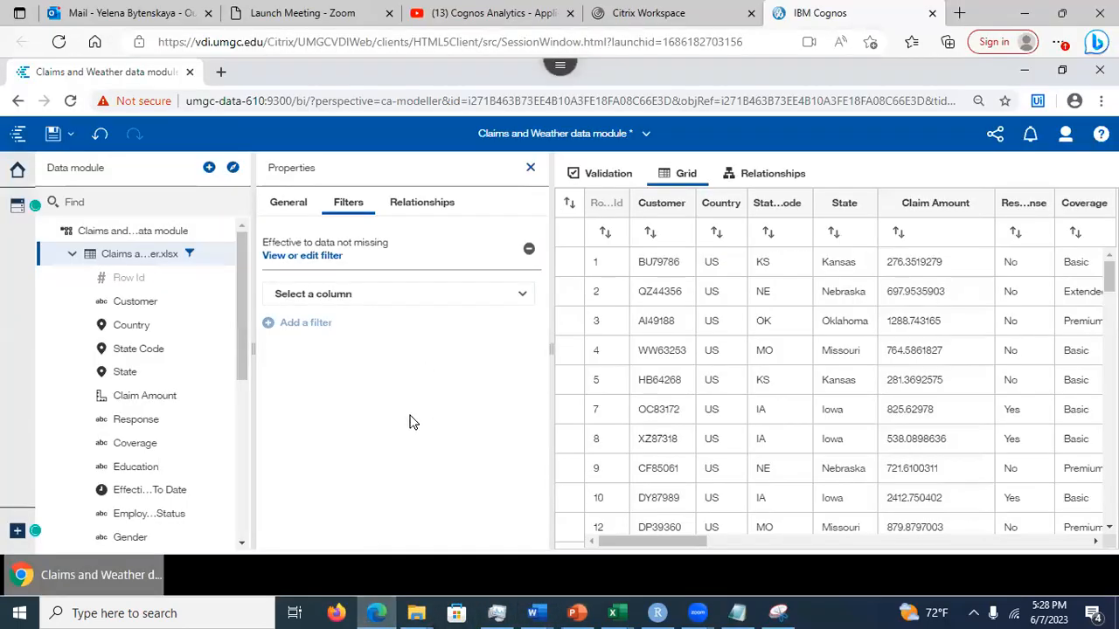
- Start a new selectable filter on the Claims and Weather.xlsx table and name it "Personal Policy for small vehicle"
right_click(216, 260)
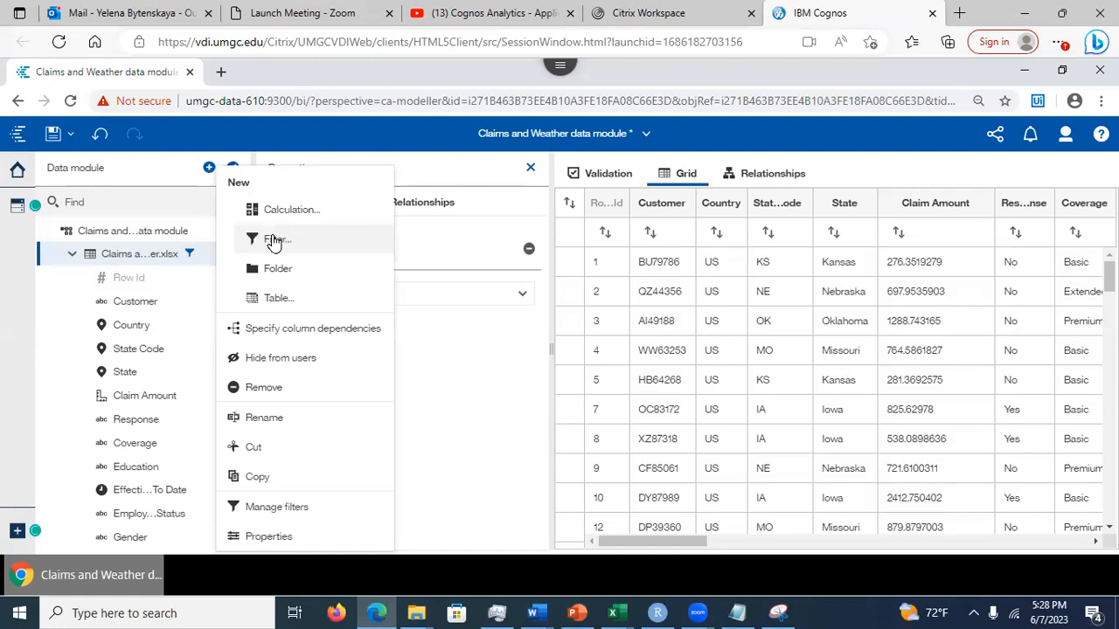
left_click(274, 241)
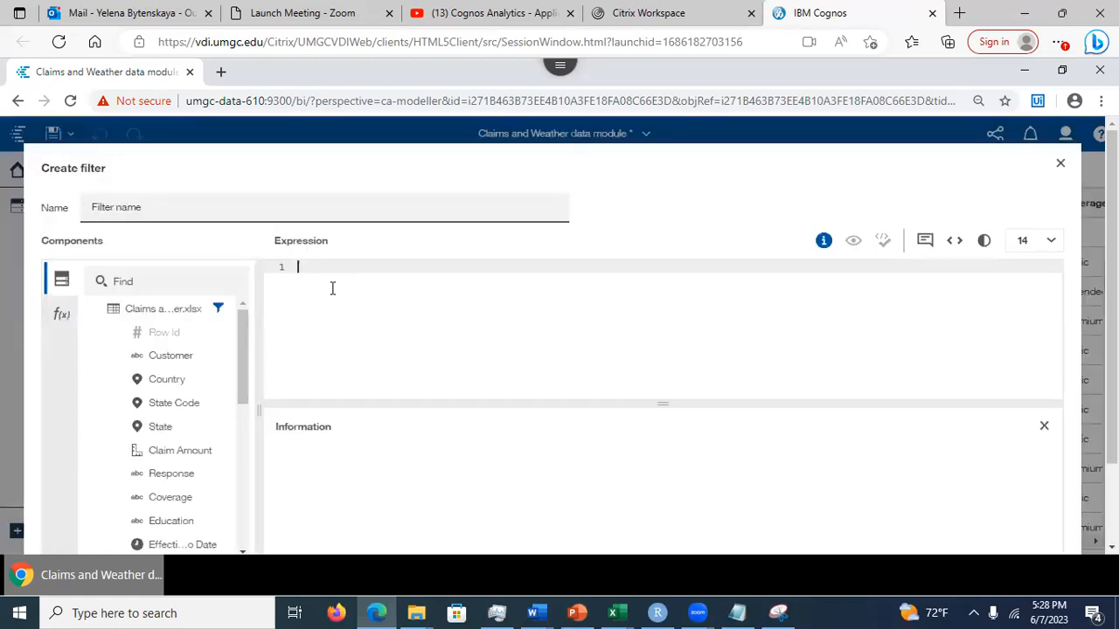
left_click(180, 207)
left_click_drag(179, 207, 71, 210)
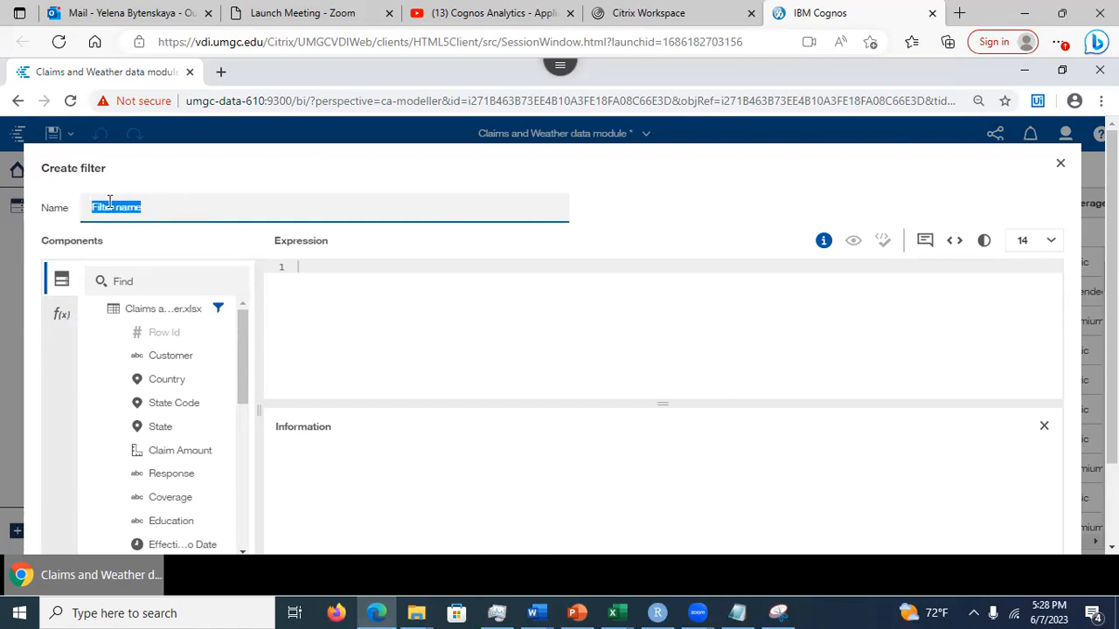
key("alt+Tab")
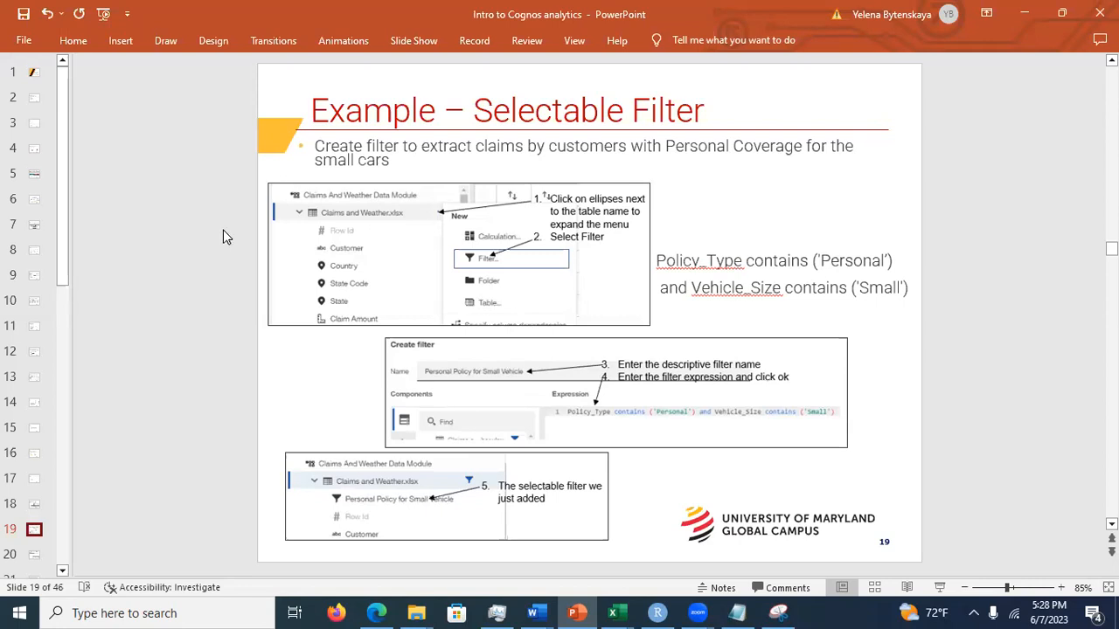
key("alt+Tab")
type("Personal")
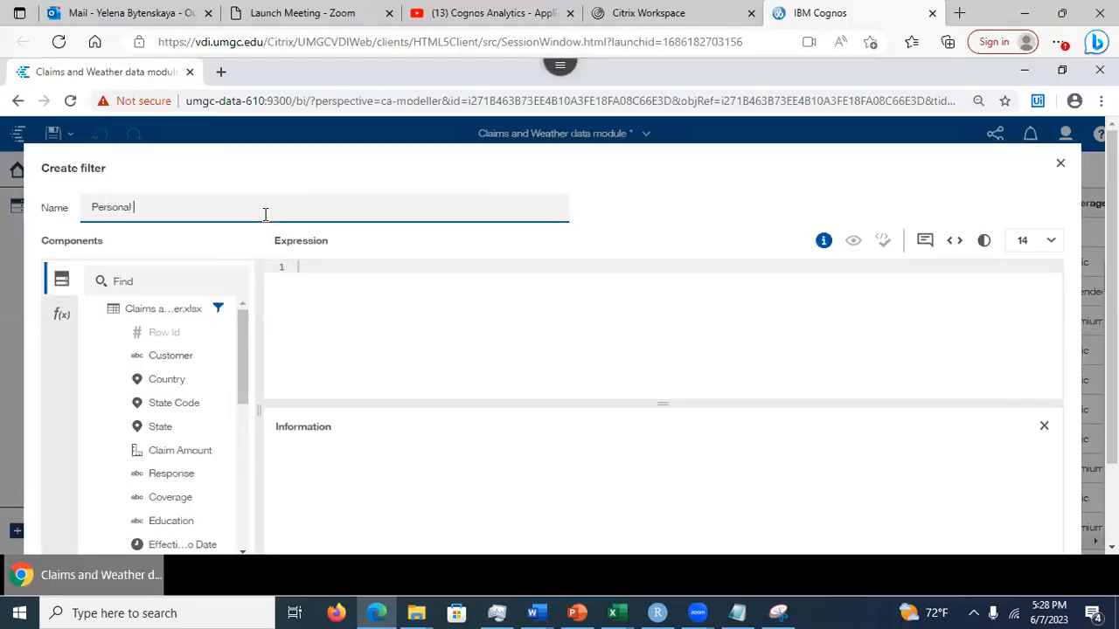
type(" Policy for small vehicle")
- Copy the Policy_Type and Vehicle_Size filter expression from the PowerPoint slide into the remote session's clipboard in the browser
left_click(576, 613)
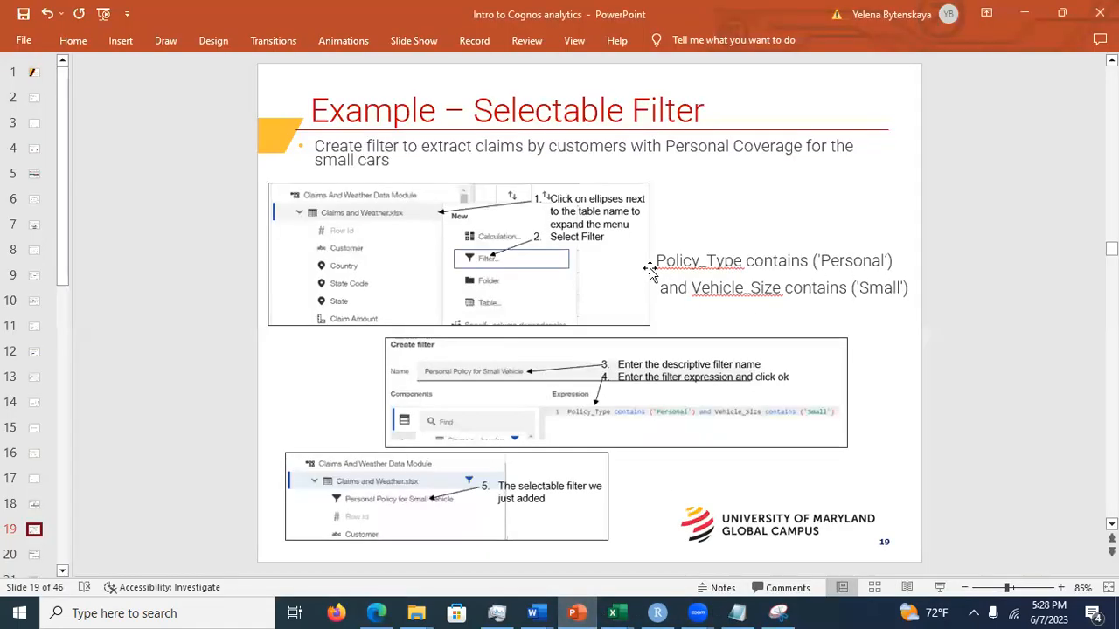
left_click_drag(660, 260, 923, 306)
key("ctrl+c")
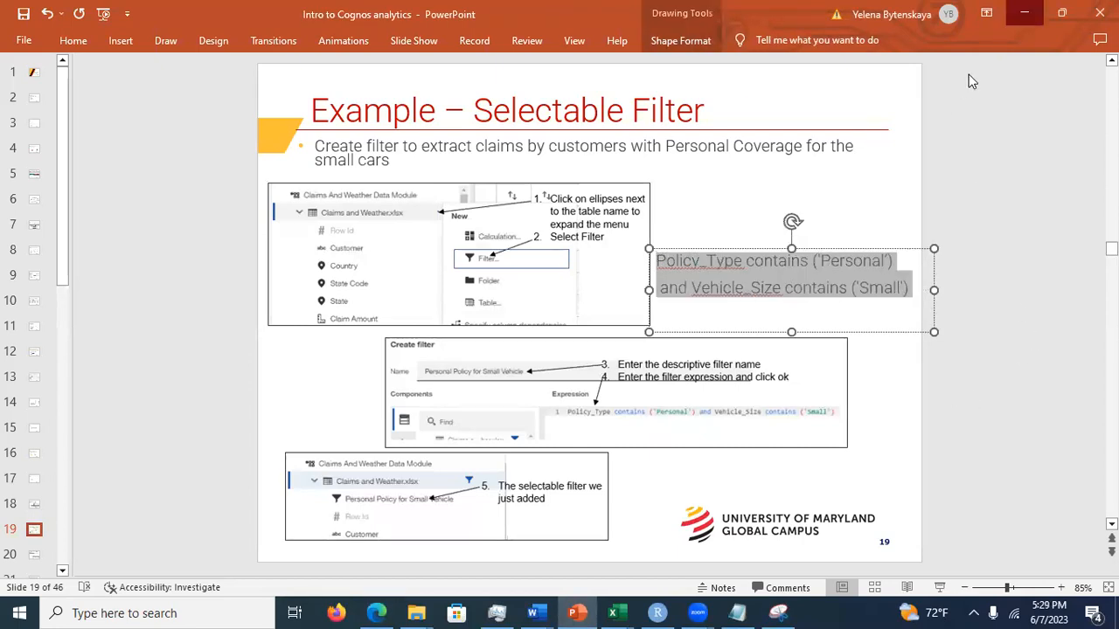
key("alt+Tab")
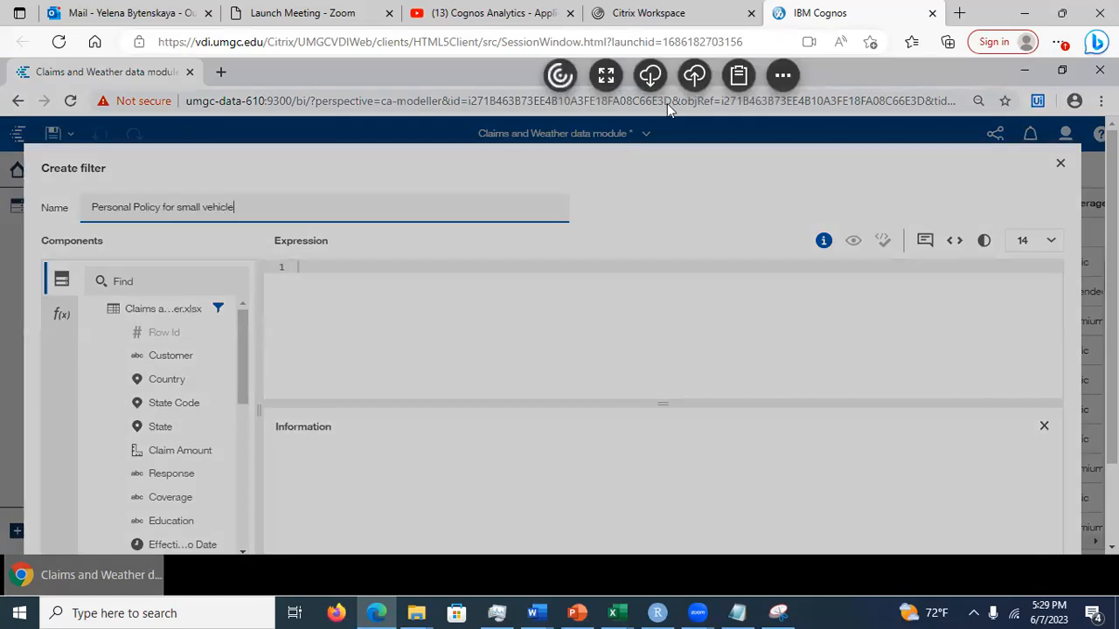
left_click(738, 75)
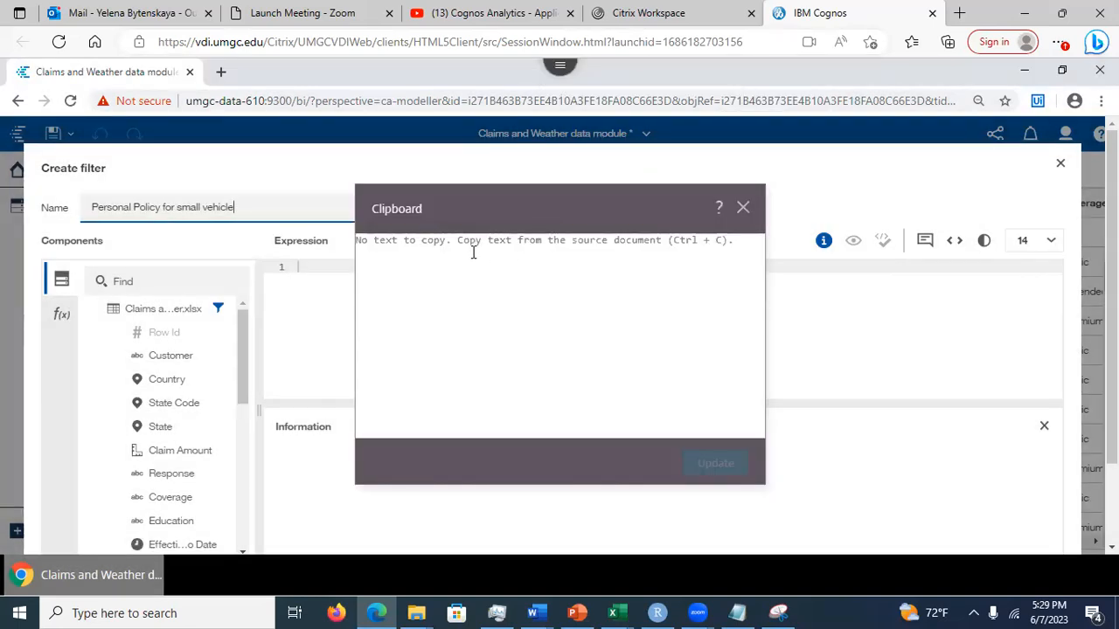
key("ctrl+v")
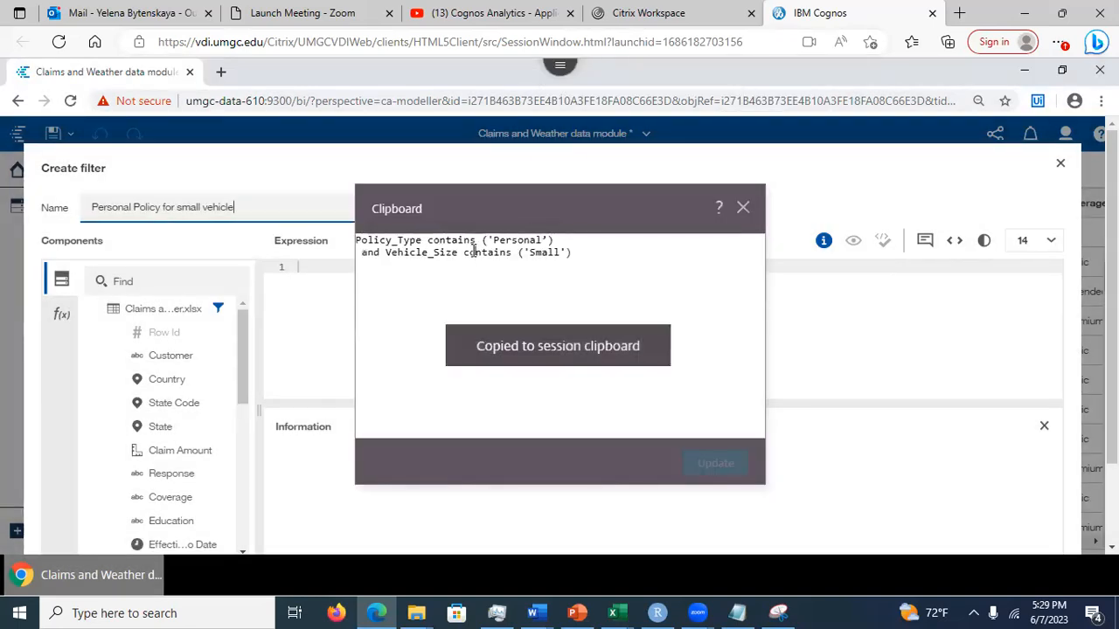
- Paste the expression "Policy_Type contains ('Personal’) and Vehicle_Size contains ('Small’)" into the new filter and dismiss the clipboard notice
left_click(300, 319)
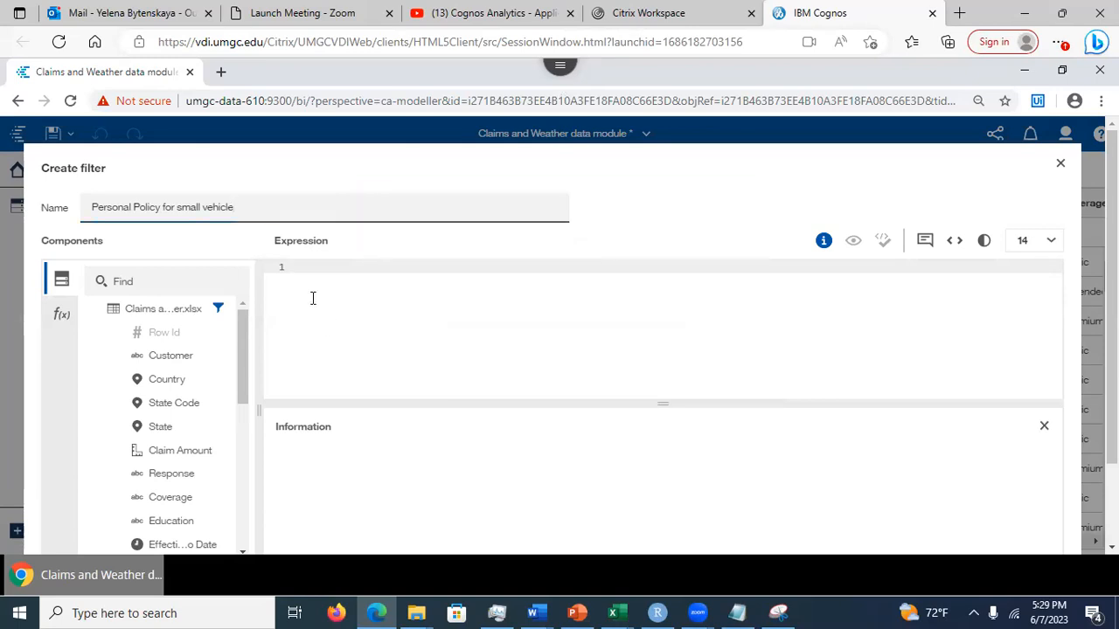
key("ctrl+v")
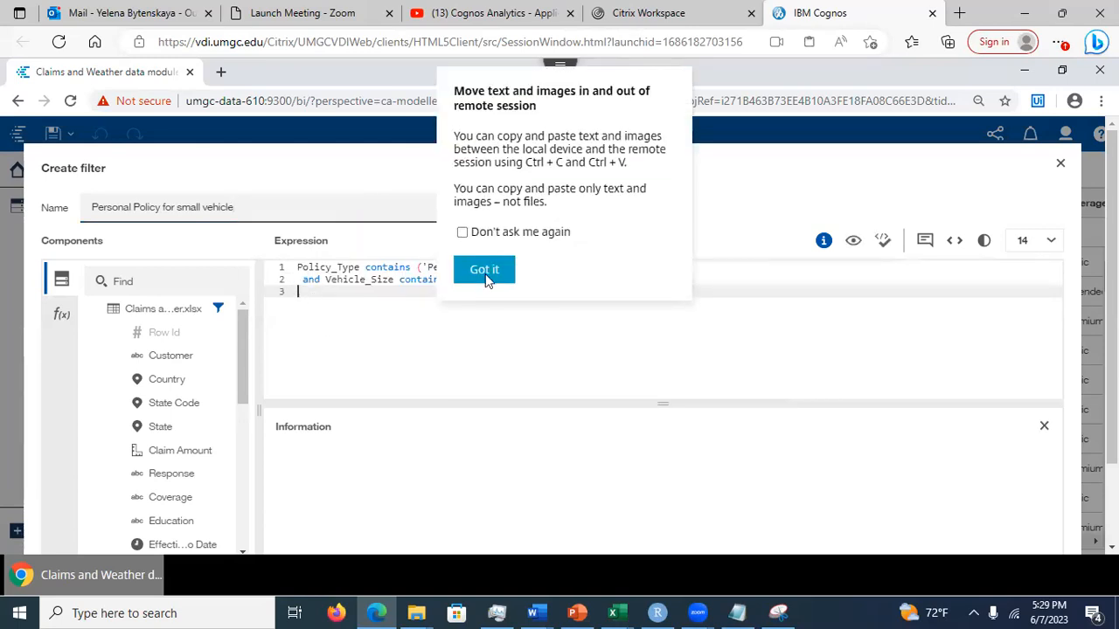
left_click(485, 269)
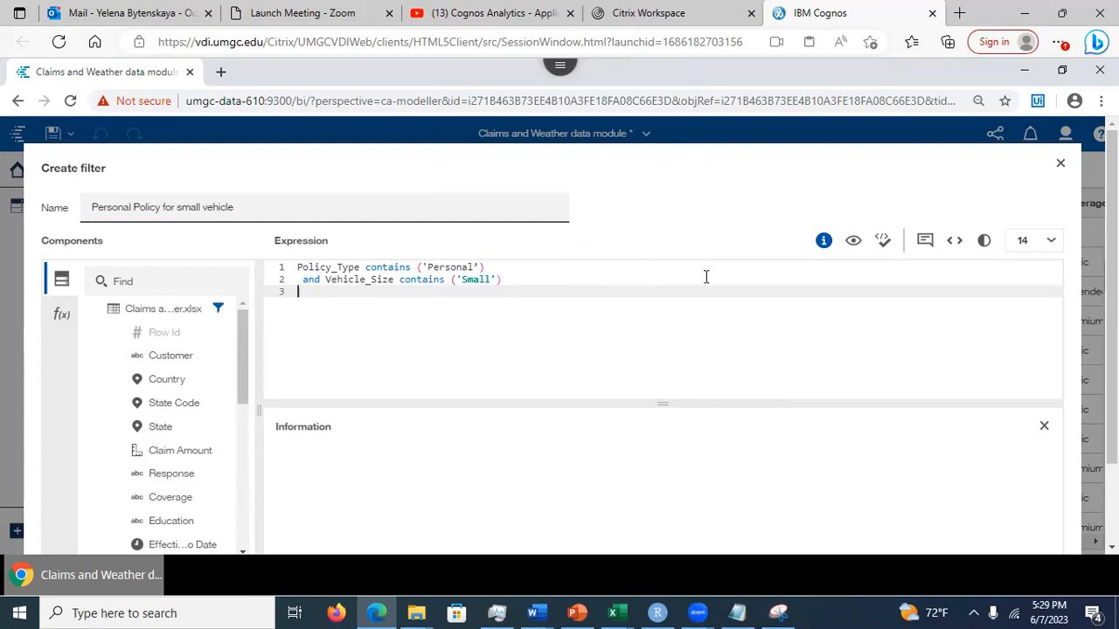
- Validate the filter expression, replace the curly closing quote after Personal with a straight one, and validate again
left_click(884, 243)
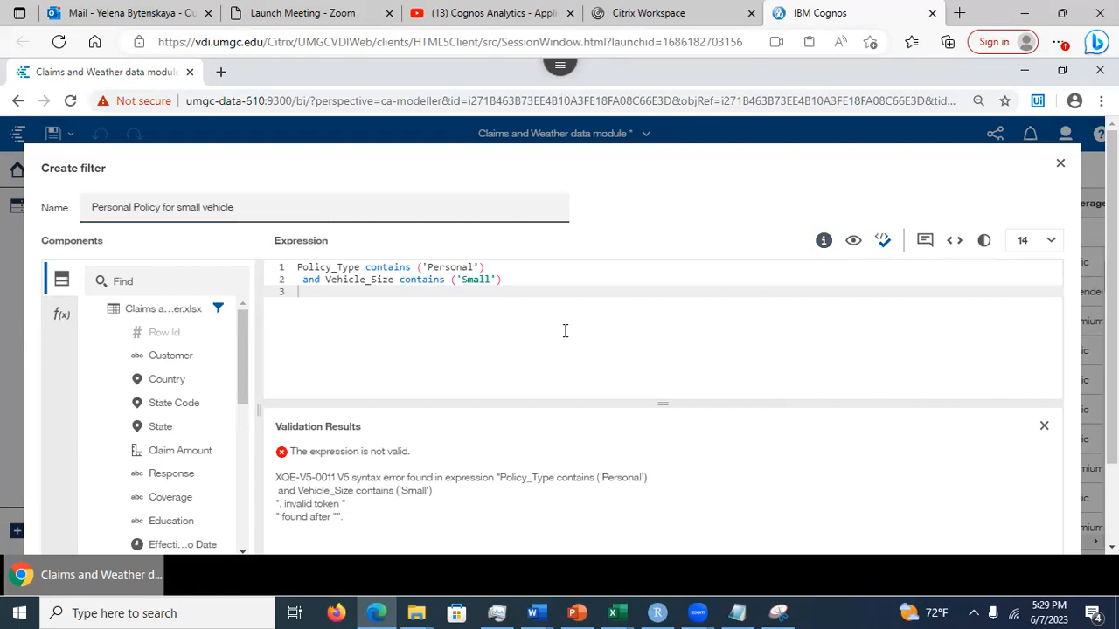
left_click(480, 267)
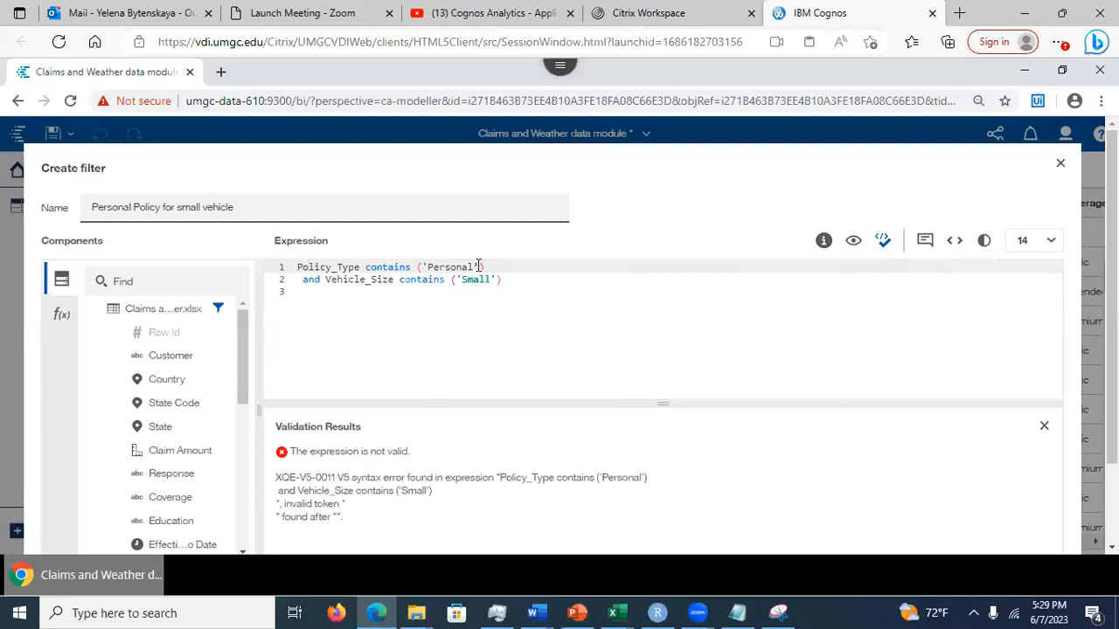
key("BackSpace")
key("BackSpace")
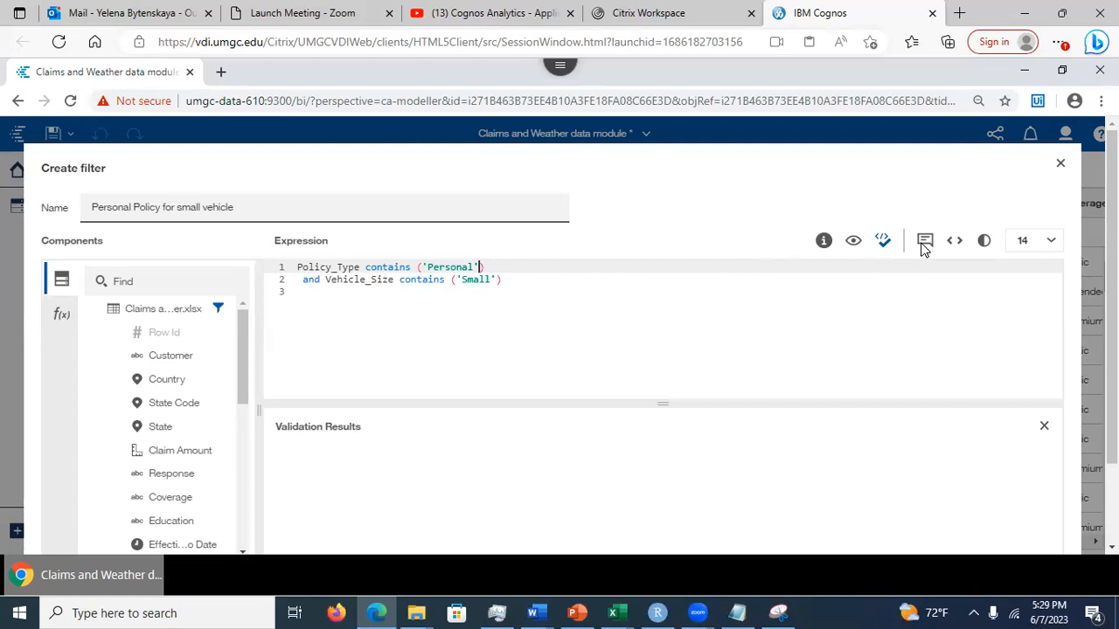
left_click(884, 242)
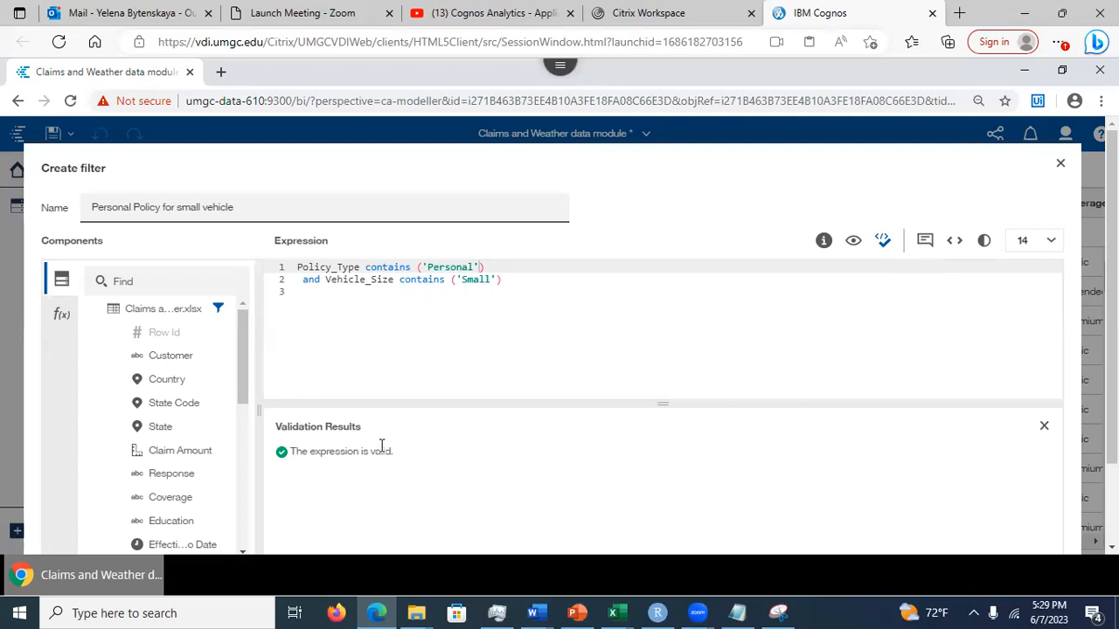
- Format the filter expression's code and preview its results for Policy Type and Vehicle Size
left_click(954, 247)
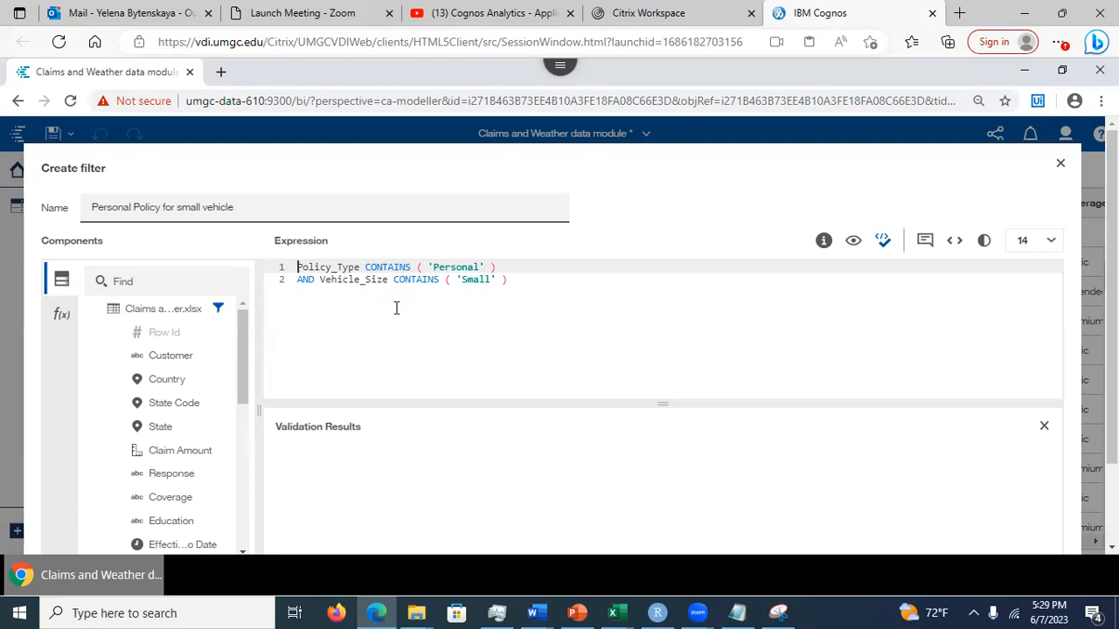
left_click(852, 244)
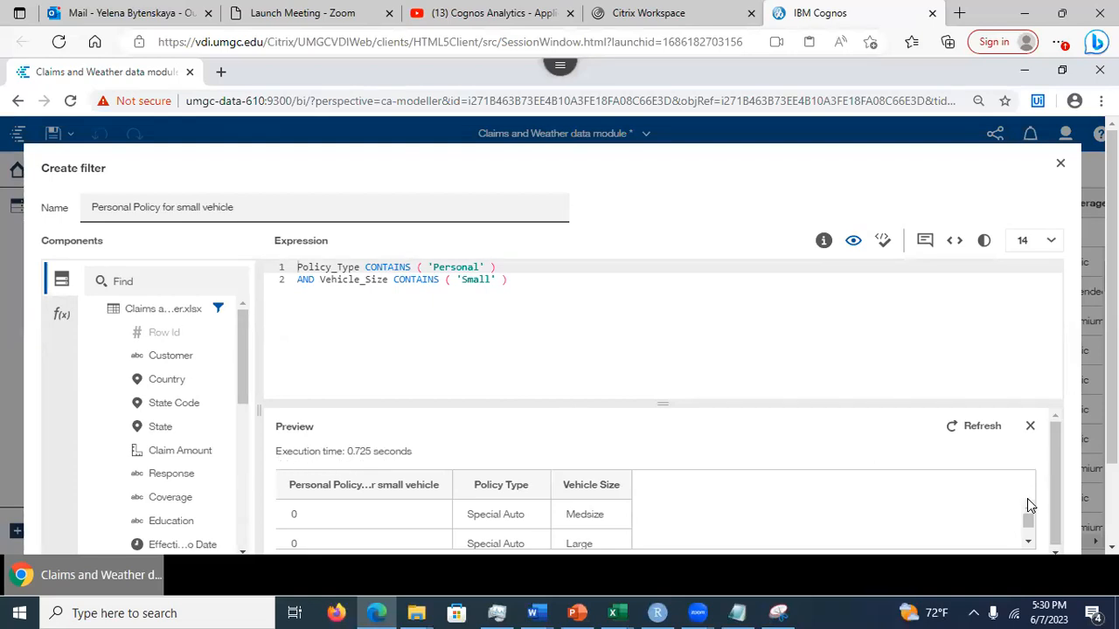
left_click_drag(1028, 519, 1034, 535)
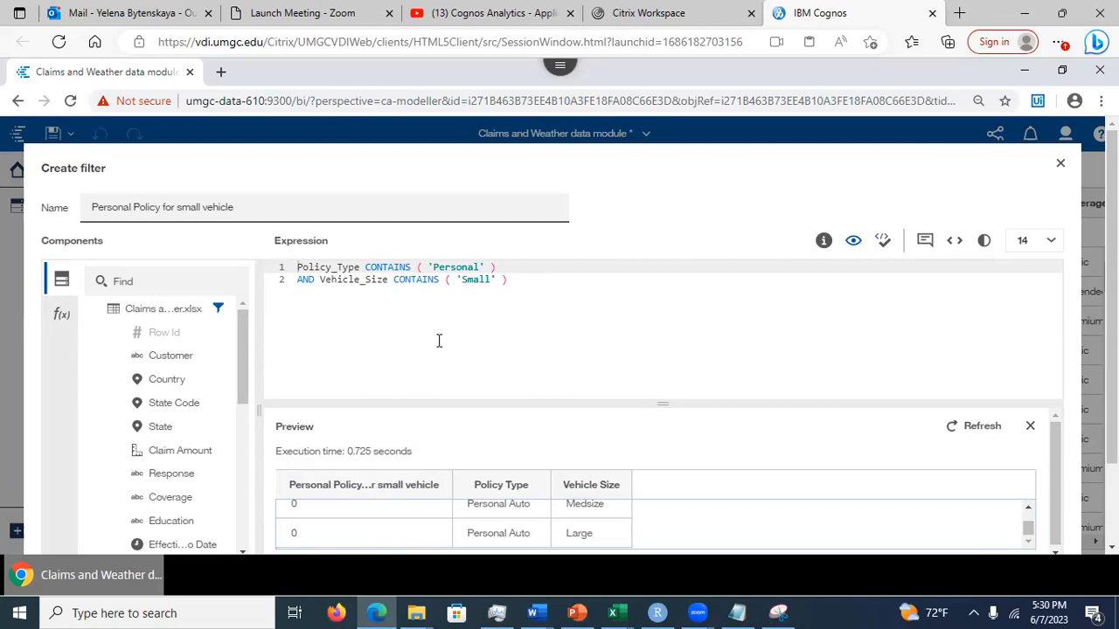
left_click(365, 300)
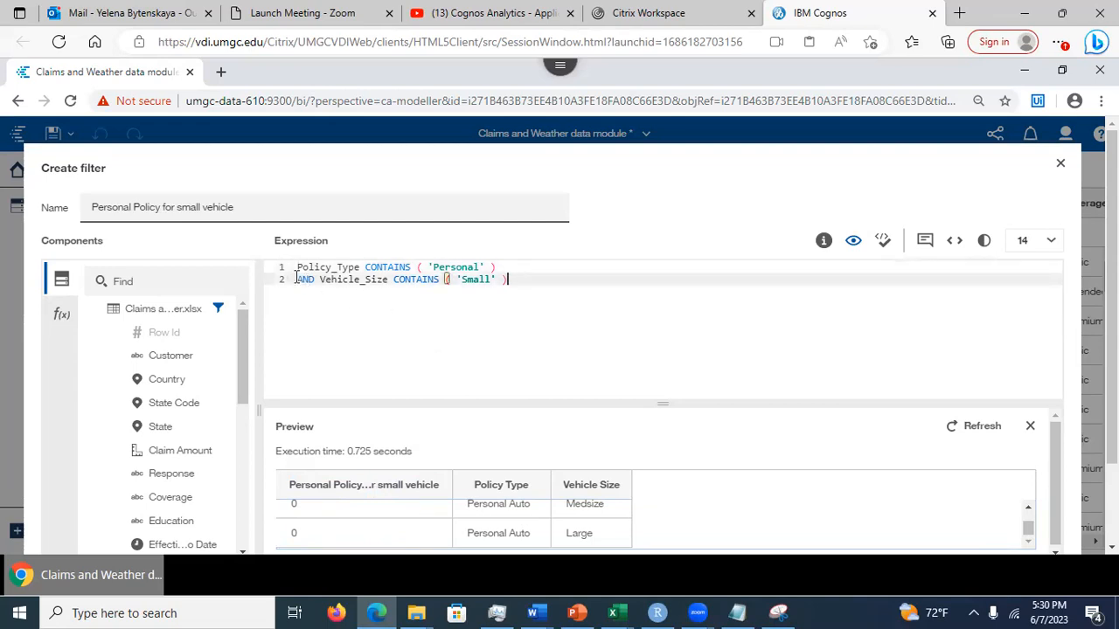
left_click(551, 270)
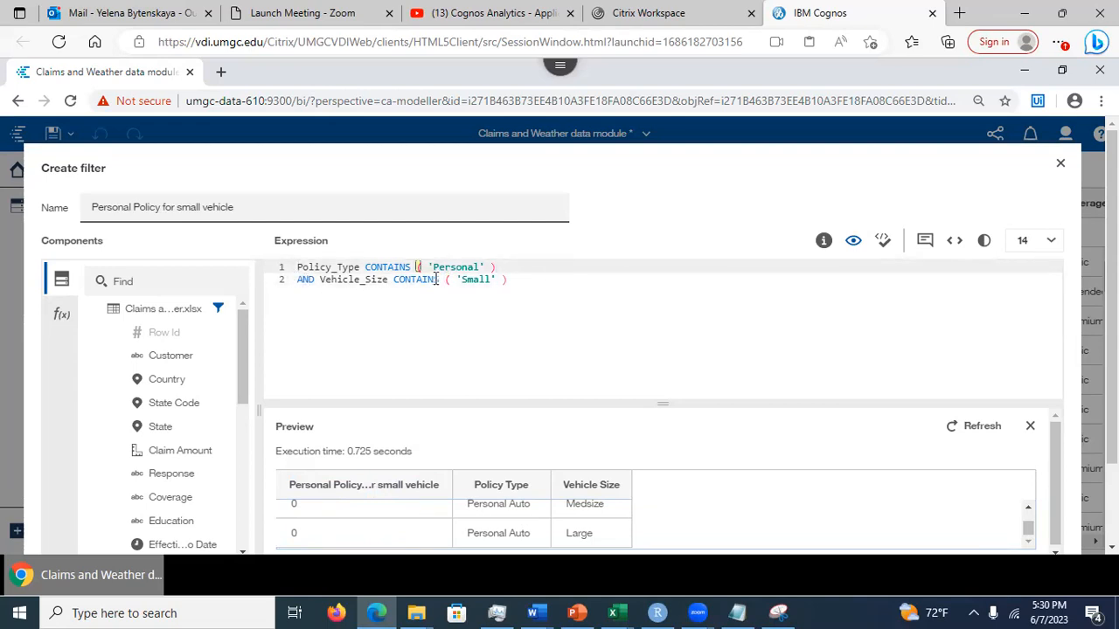
left_click(242, 203)
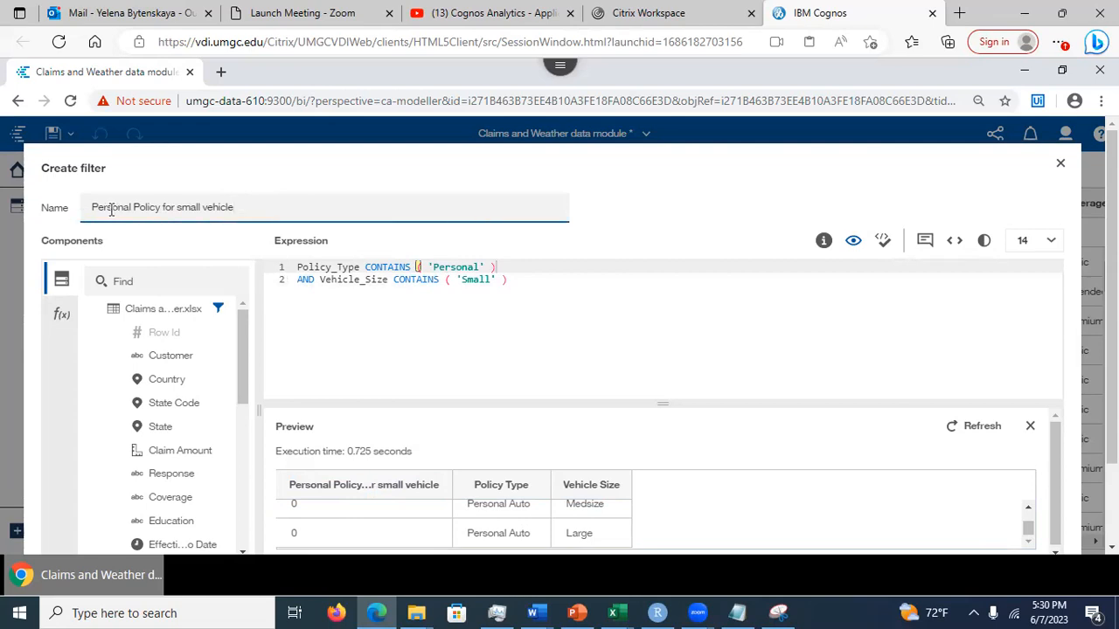
- Confirm the "Personal Policy for small vehicle" filter and save the Claims and Weather data module
left_click_drag(1111, 349, 1111, 428)
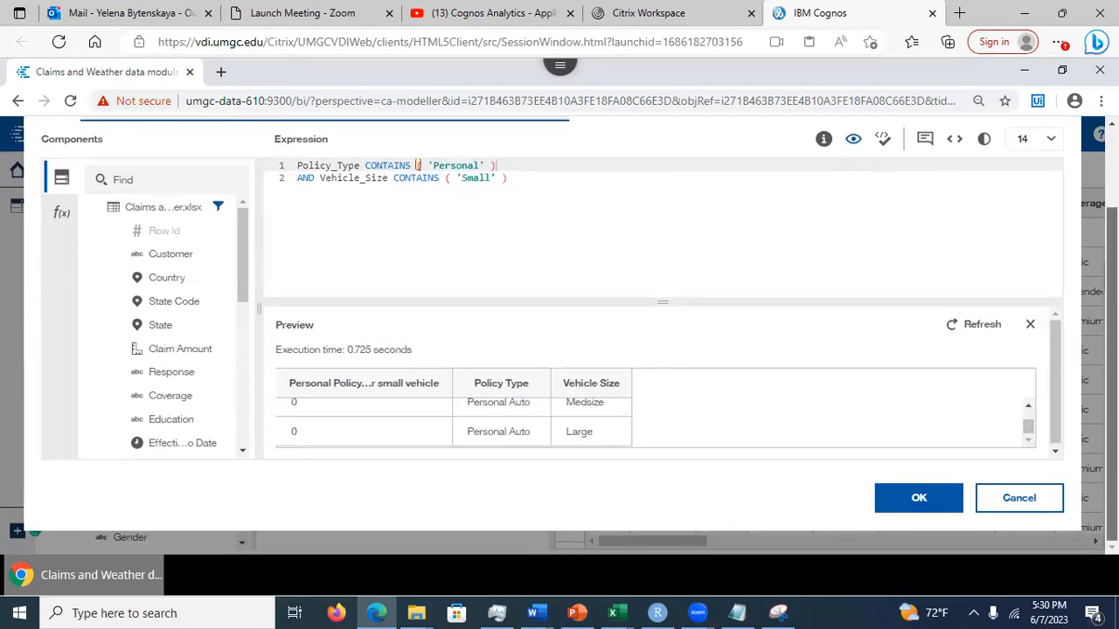
left_click(922, 500)
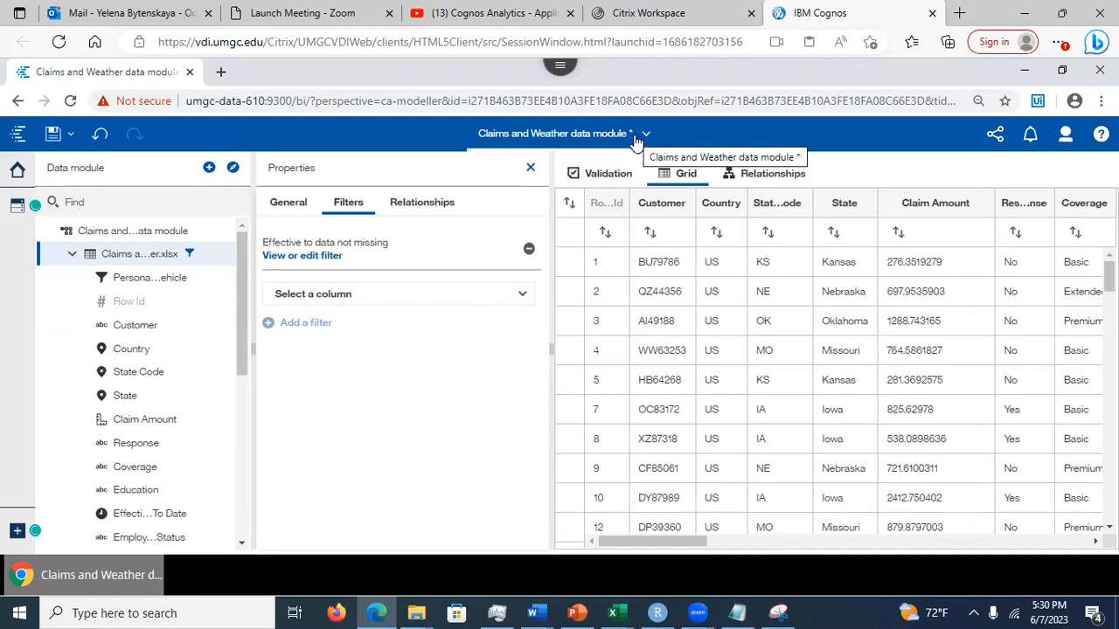
left_click(54, 136)
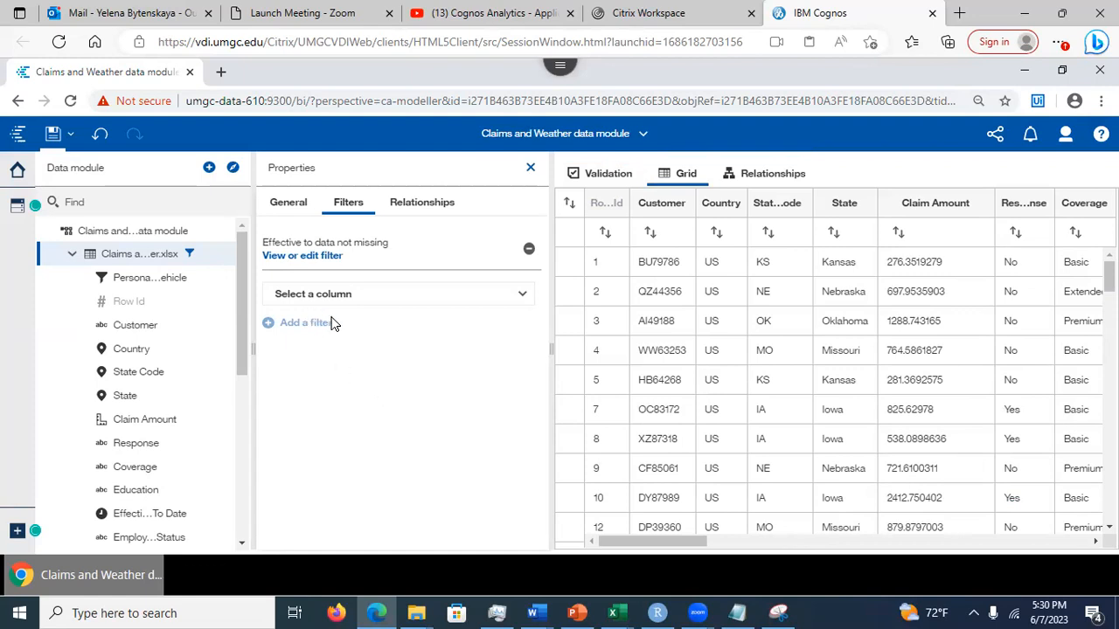
- Check the selectable filter slide in PowerPoint, then return to Cognos and look through the grid columns
left_click(579, 610)
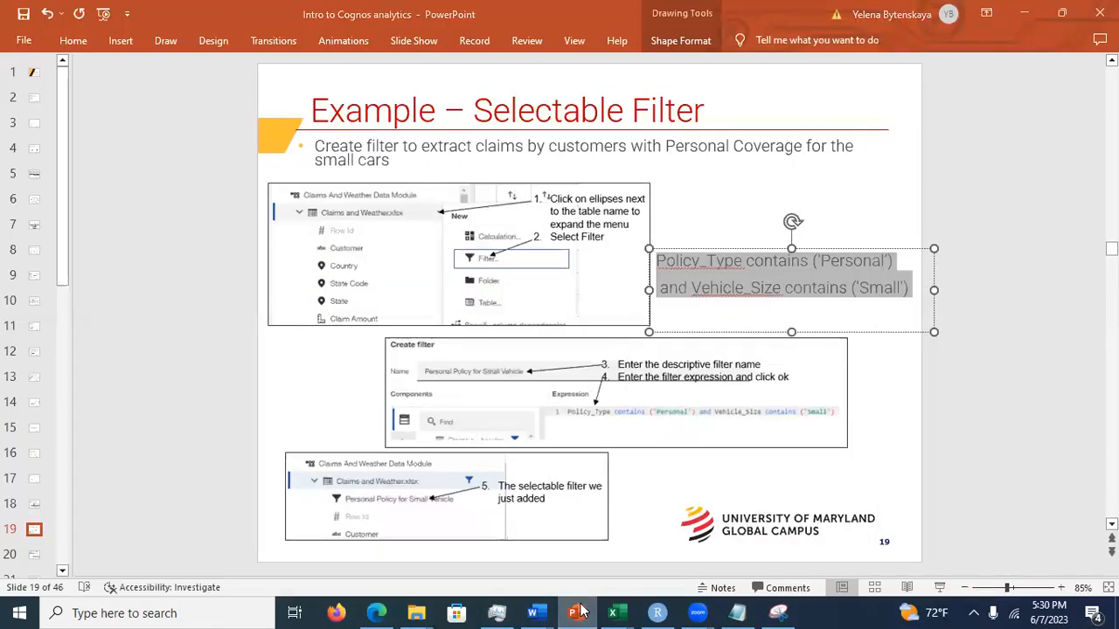
left_click(578, 612)
left_click_drag(695, 542, 721, 544)
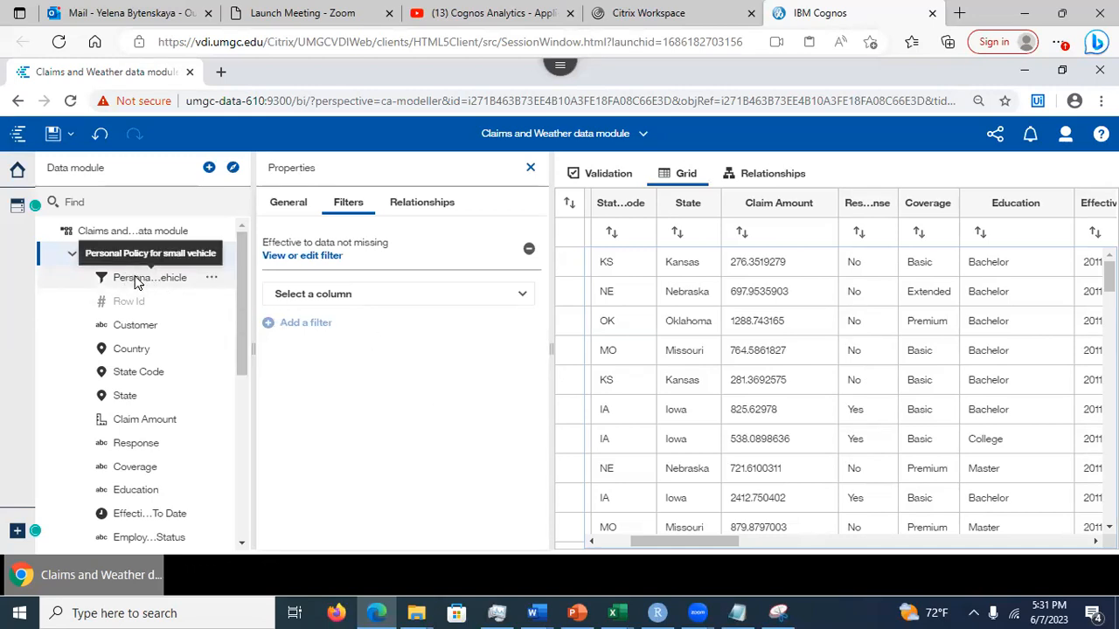
- Switch to PowerPoint, read slide 20 on filling missing income values with an average, and return to Cognos
left_click(573, 612)
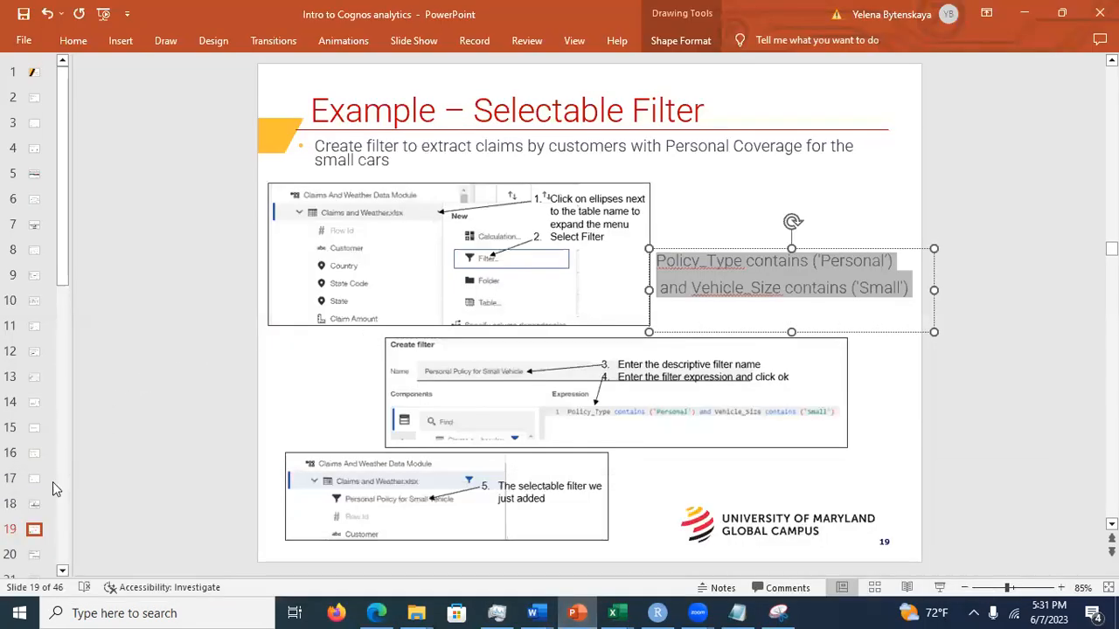
left_click(35, 556)
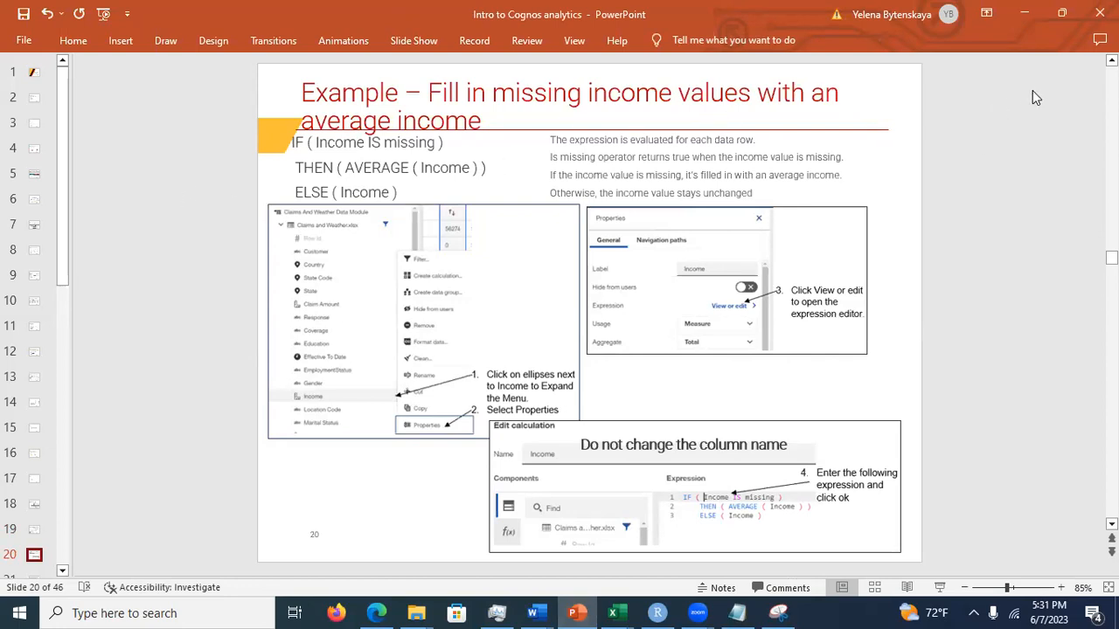
left_click(1024, 13)
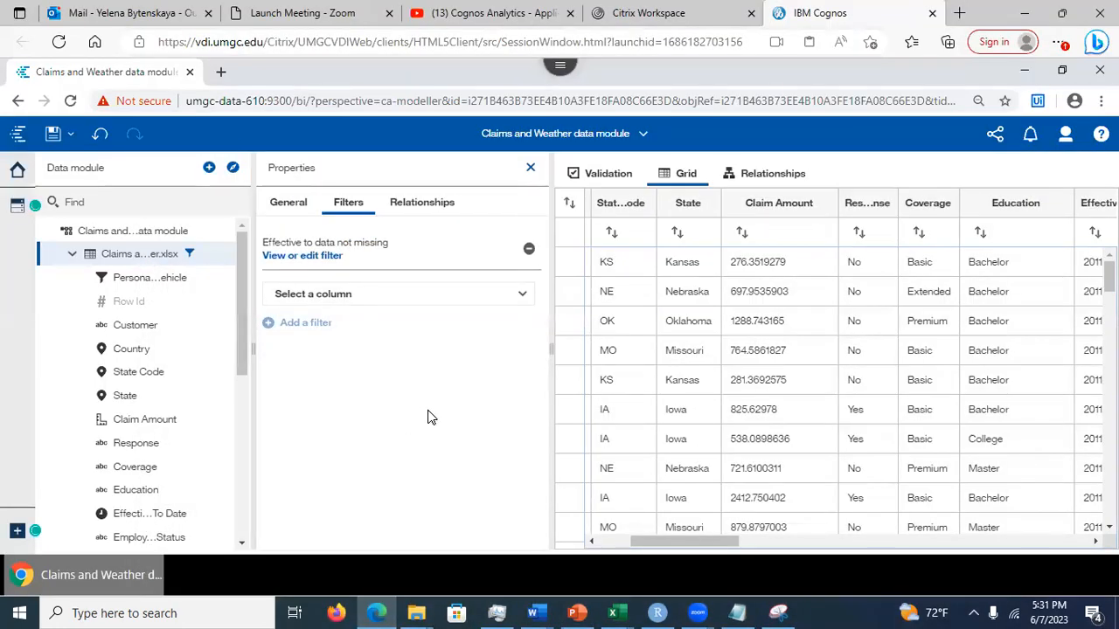
key("alt+Tab")
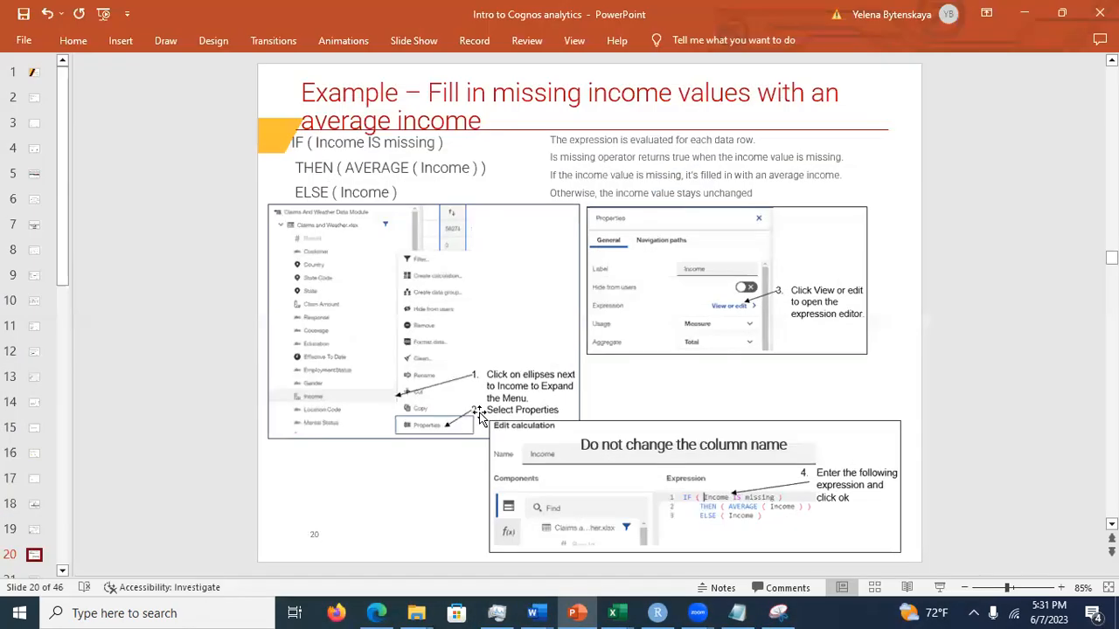
left_click(359, 194)
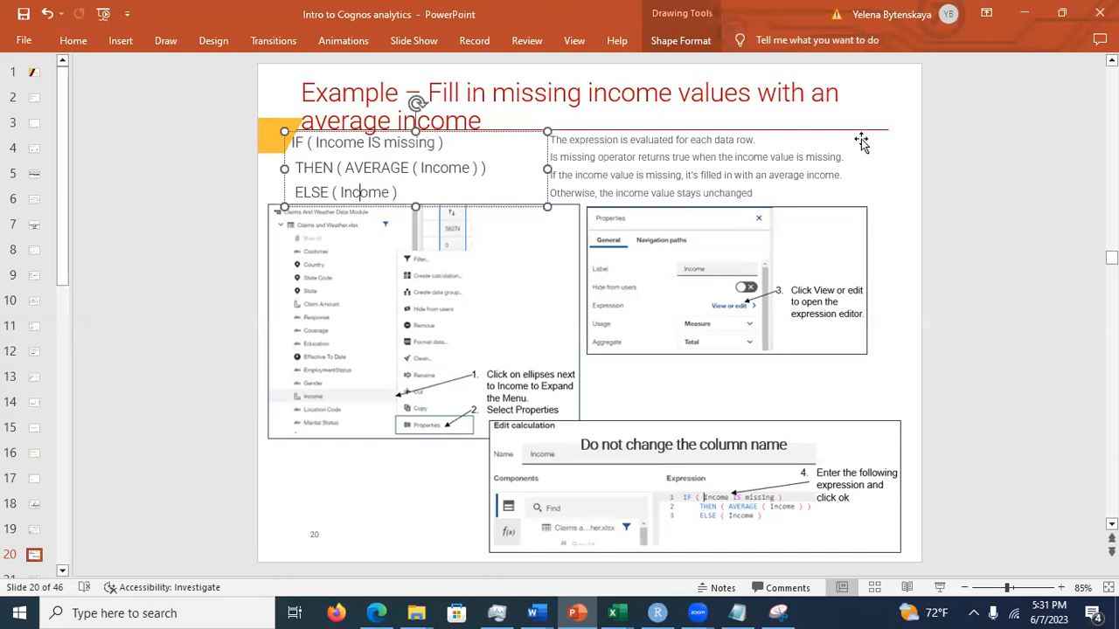
key("alt+Tab")
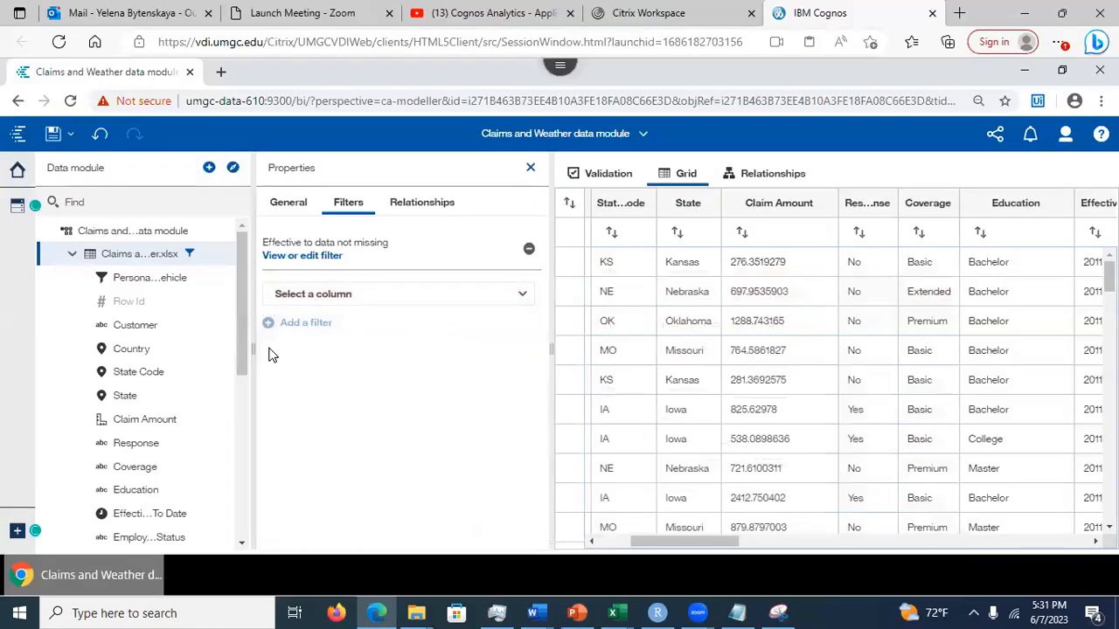
- Select the Income column in the data module and open its expression for editing
left_click_drag(243, 339, 236, 451)
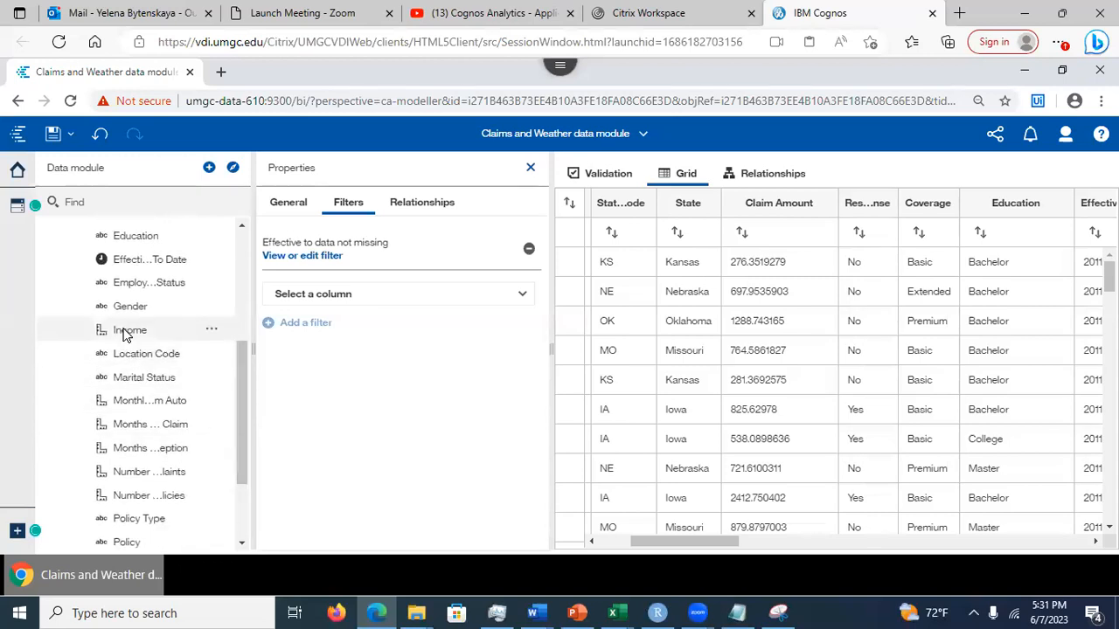
left_click(125, 332)
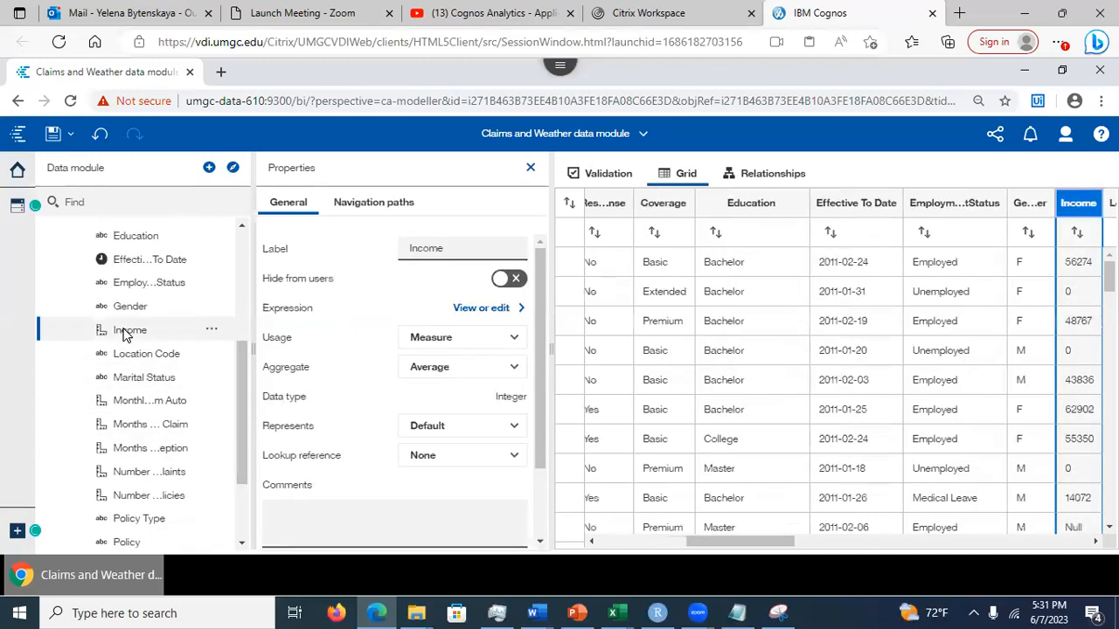
left_click(480, 310)
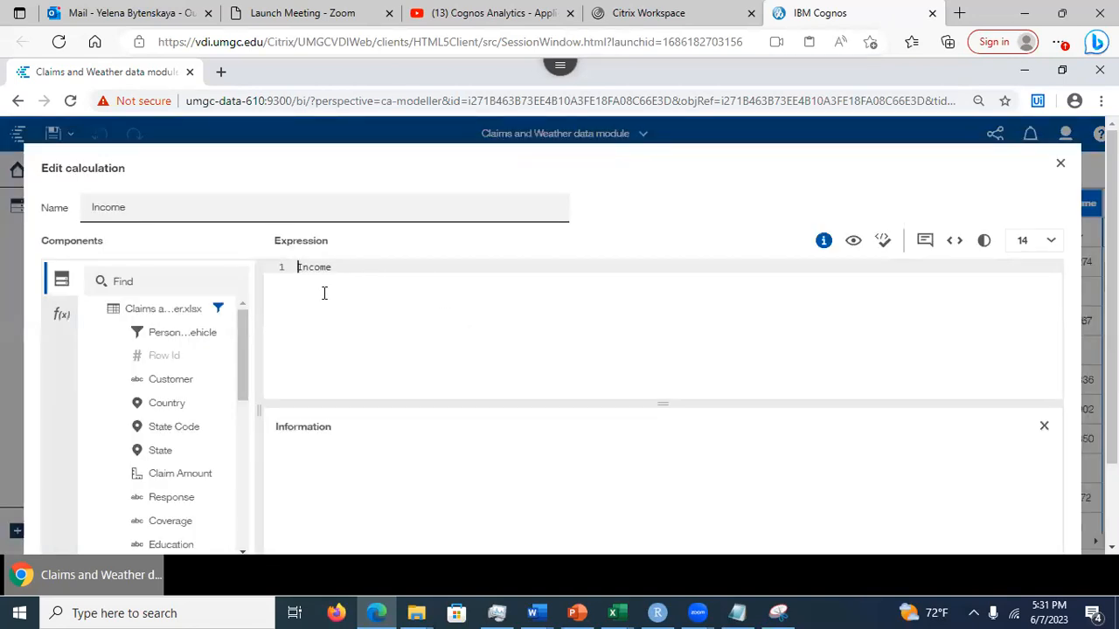
- Add blank lines above Income in the expression and insert the "if then else" construct on line 1
key("Return")
key("Return")
key("Return")
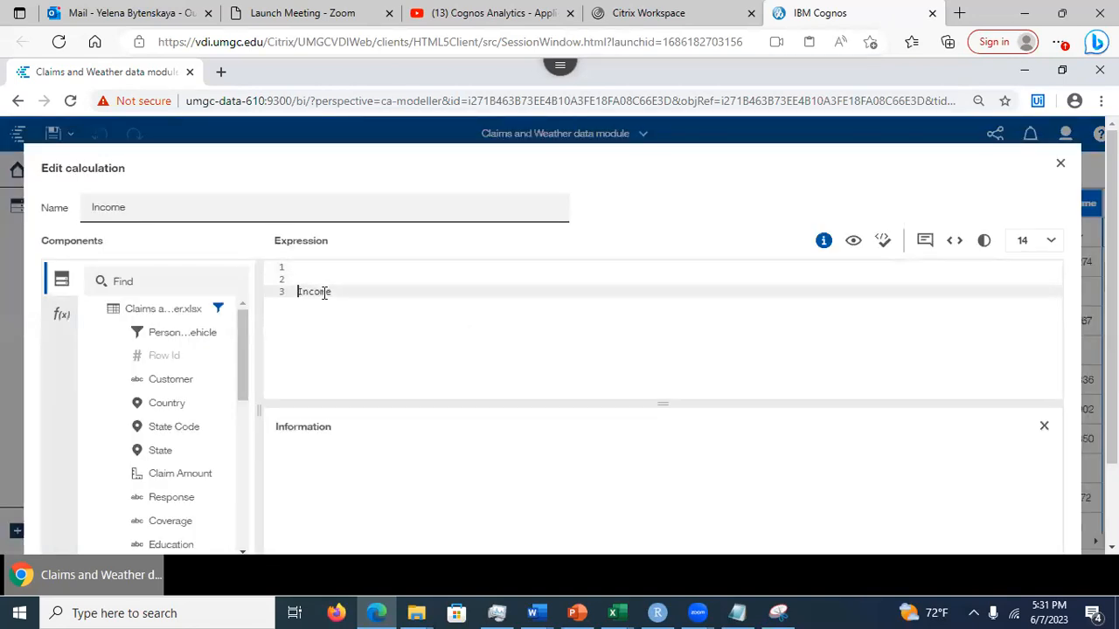
left_click(306, 268)
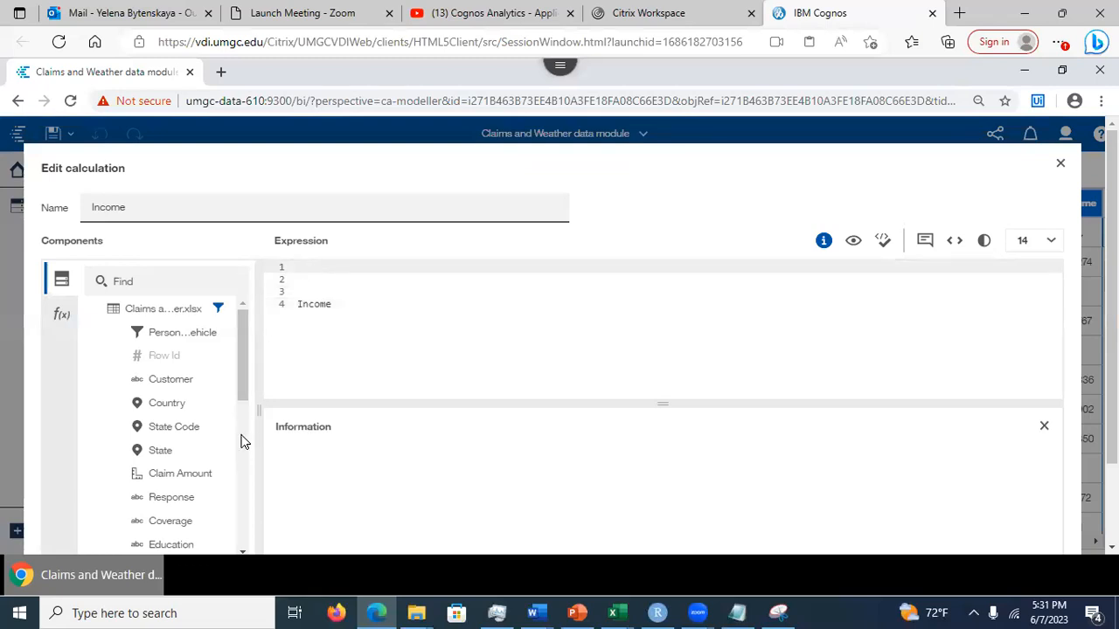
left_click_drag(242, 408, 245, 439)
left_click(58, 315)
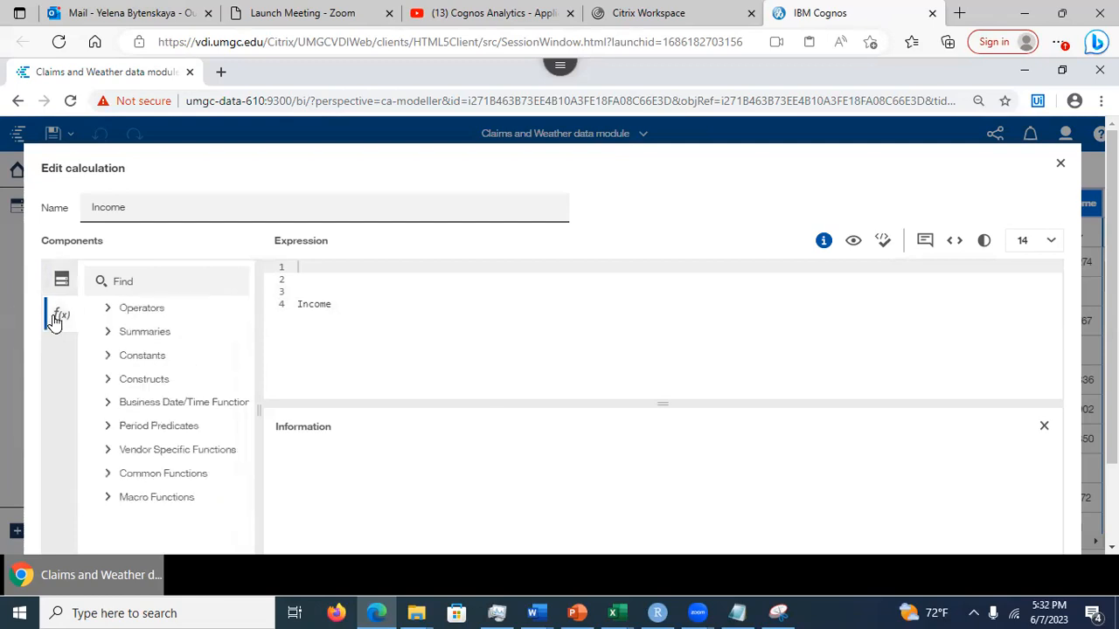
left_click(108, 379)
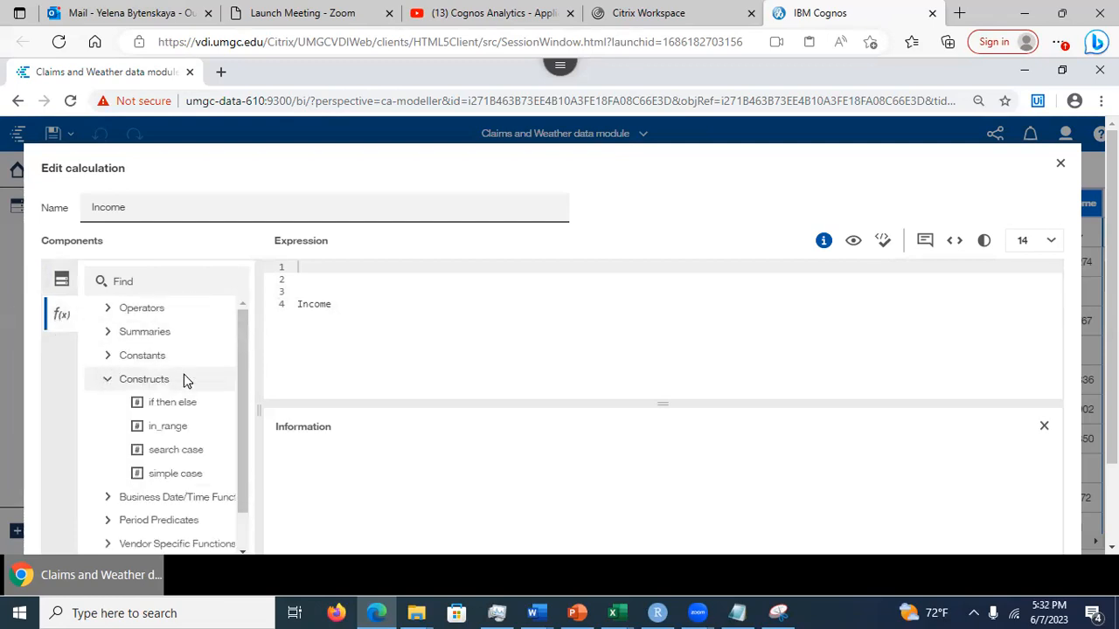
left_click_drag(188, 408, 348, 303)
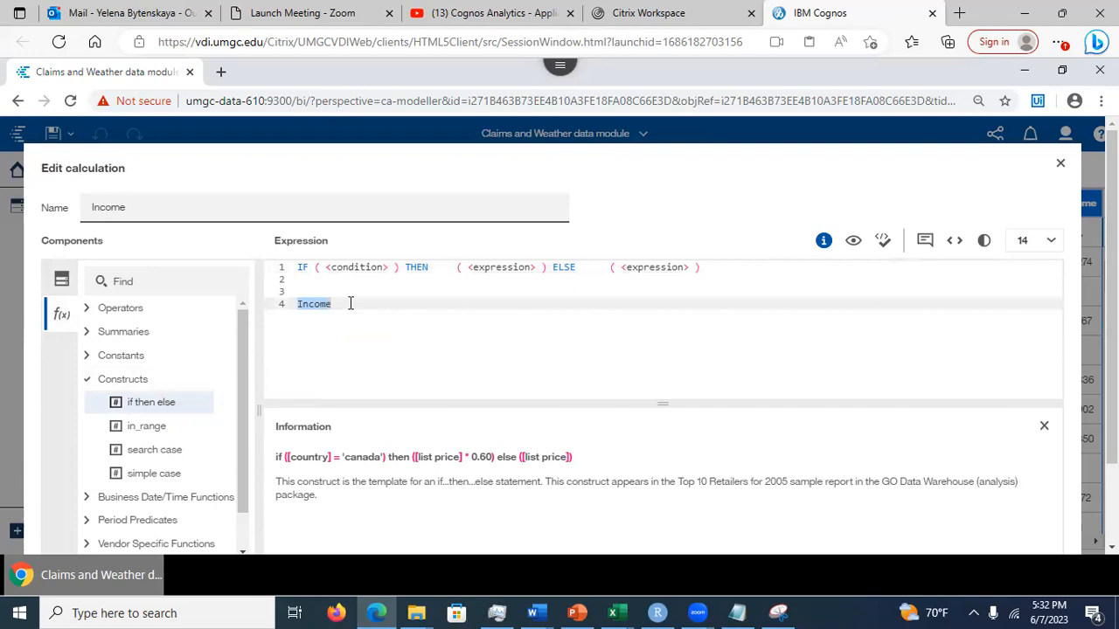
- Move Income into the IF condition as "Income is mmissing" and replace the ELSE placeholder with Income
key("ctrl+x")
left_click_drag(327, 266, 395, 268)
key("ctrl+v")
type("is mmissing")
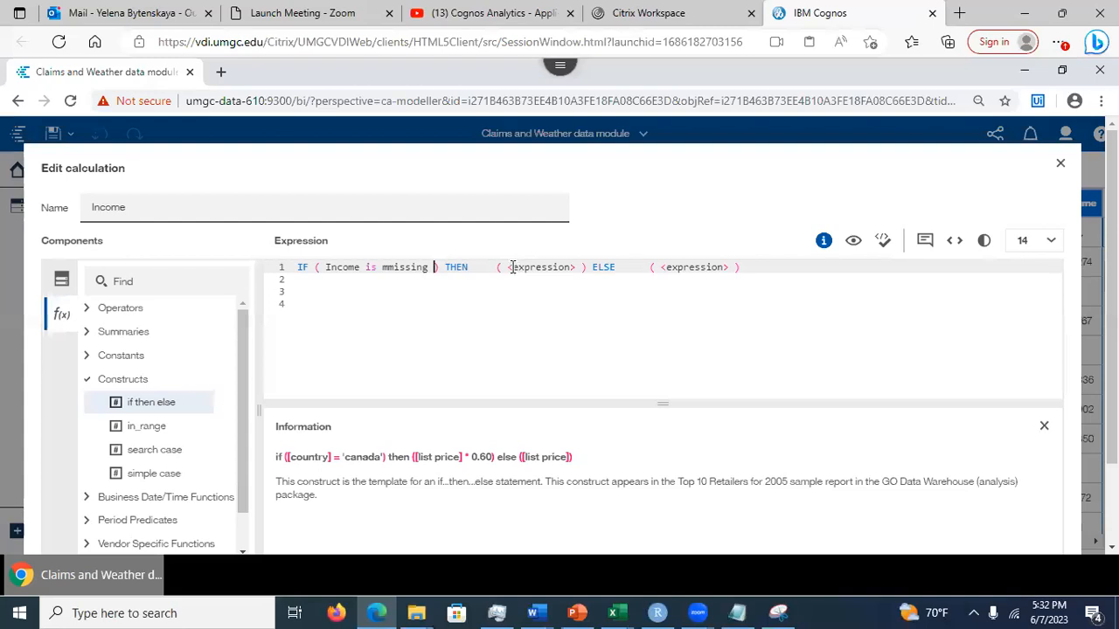
left_click_drag(661, 267, 732, 268)
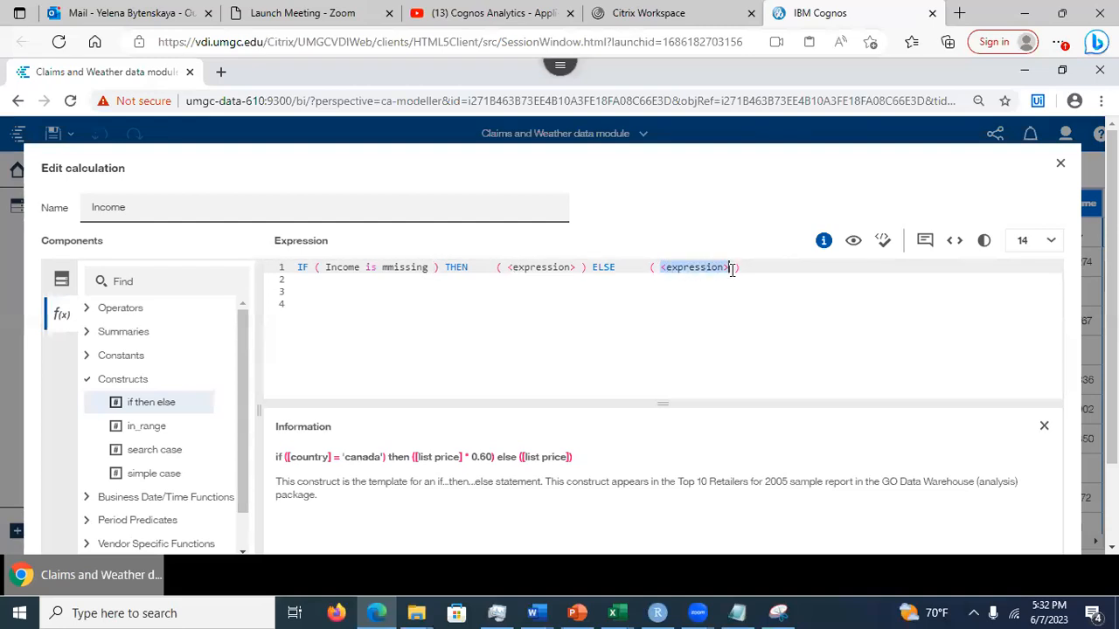
type("Income")
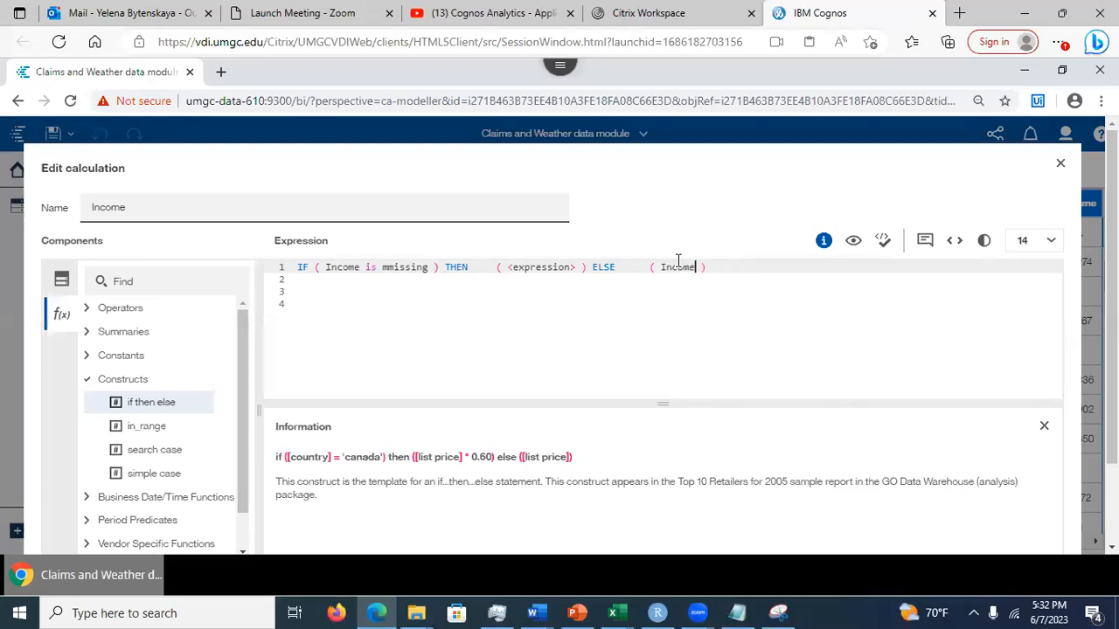
- Replace the THEN placeholder with the average summary function
left_click(508, 268)
left_click(91, 310)
left_click(107, 307)
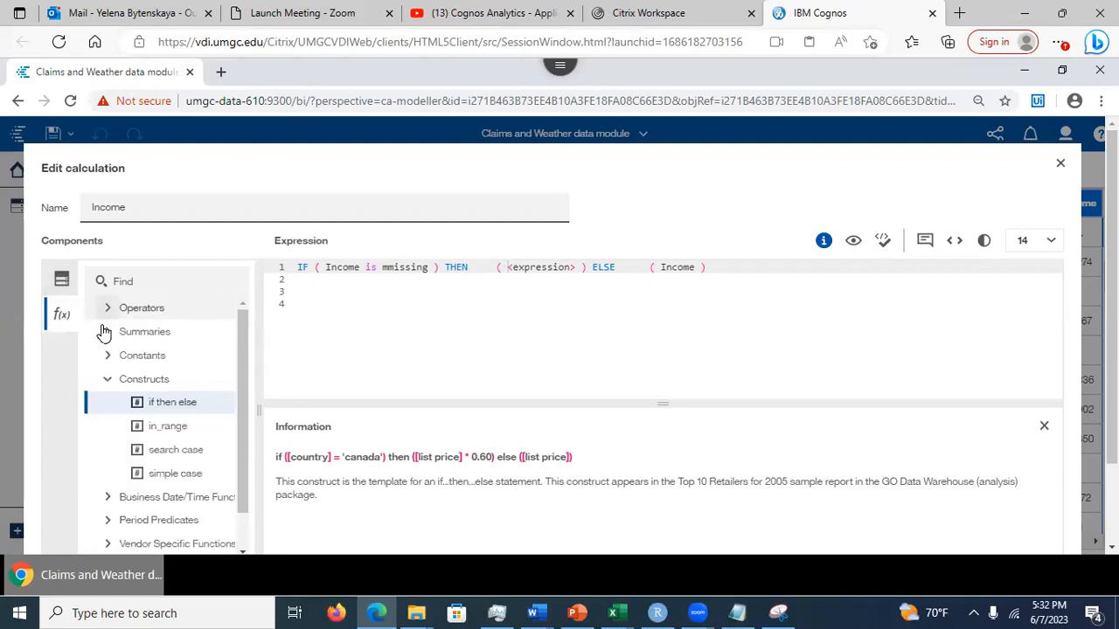
left_click(109, 332)
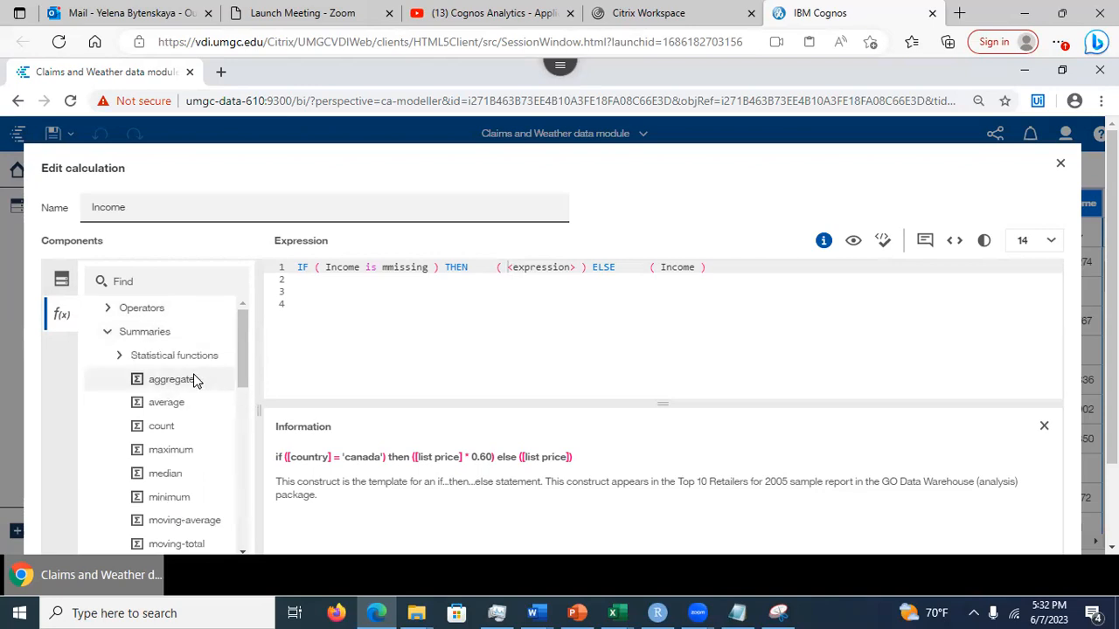
left_click_drag(510, 267, 583, 268)
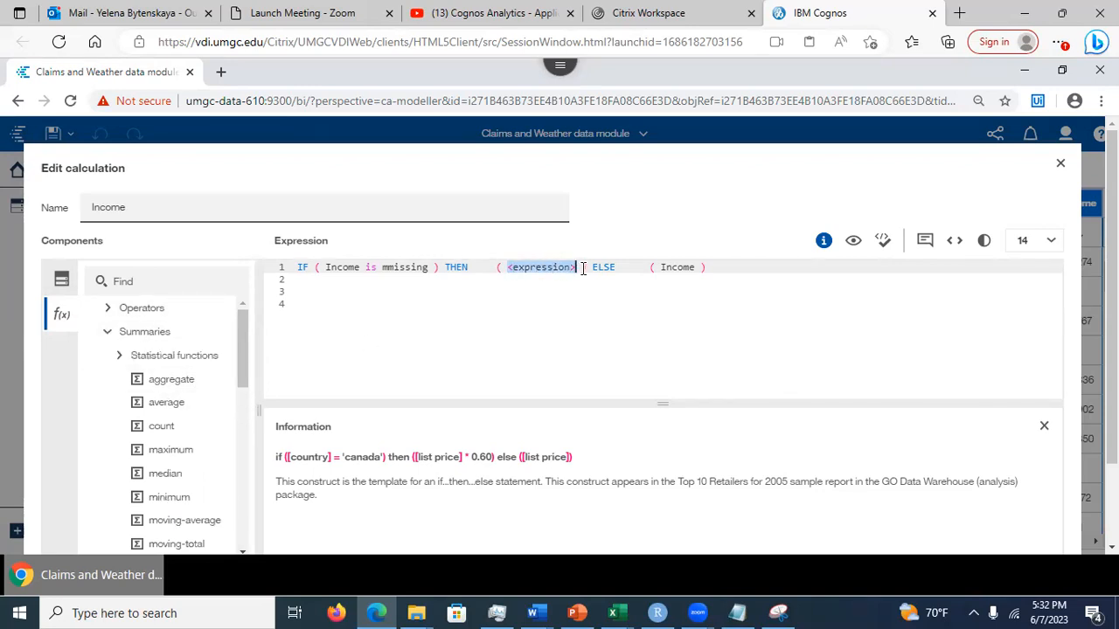
type("a")
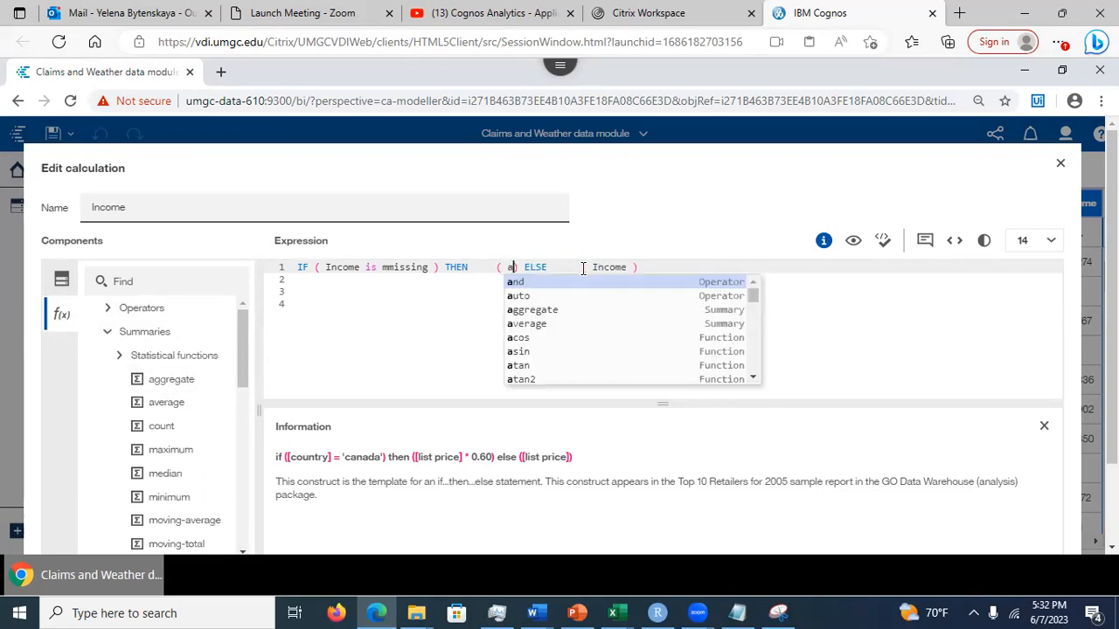
type("ve")
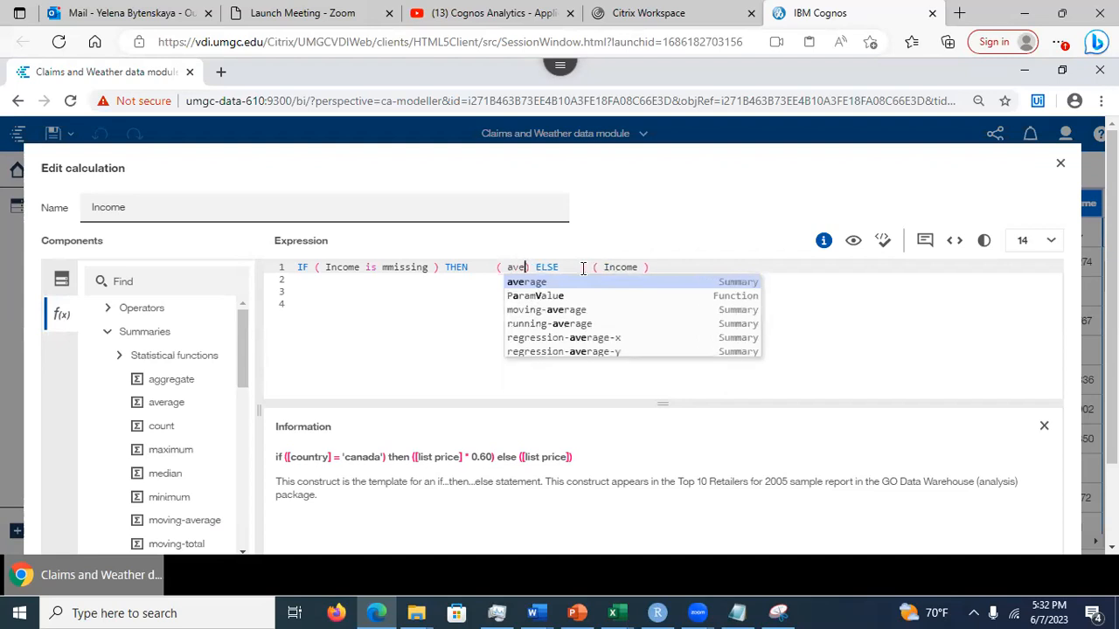
left_click(529, 283)
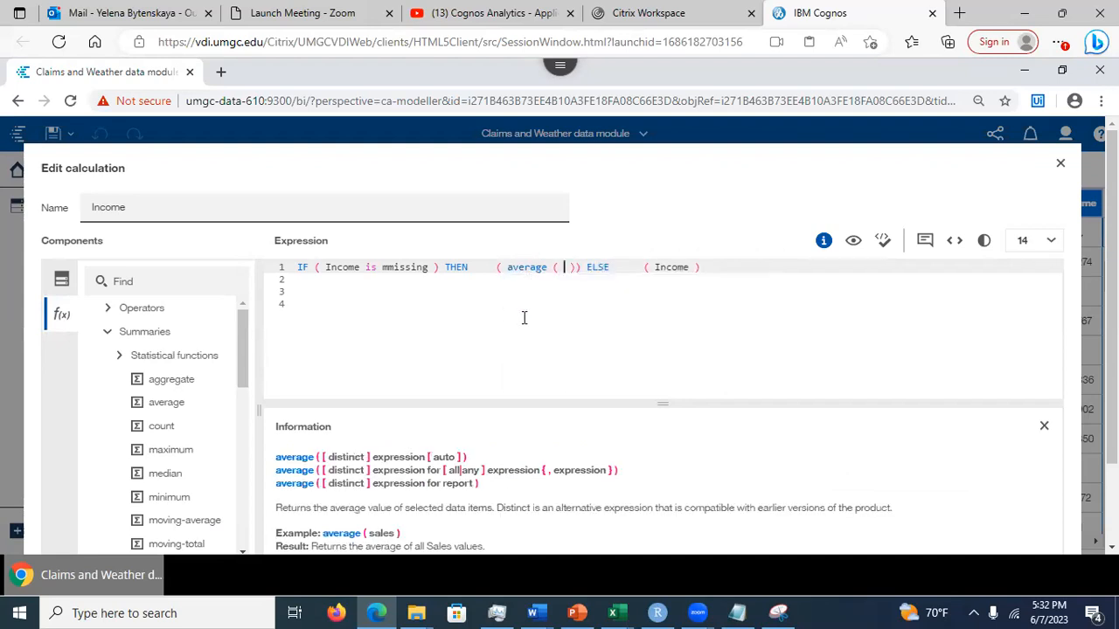
- Insert the Income column from the table's components as the argument of the average function
type("In")
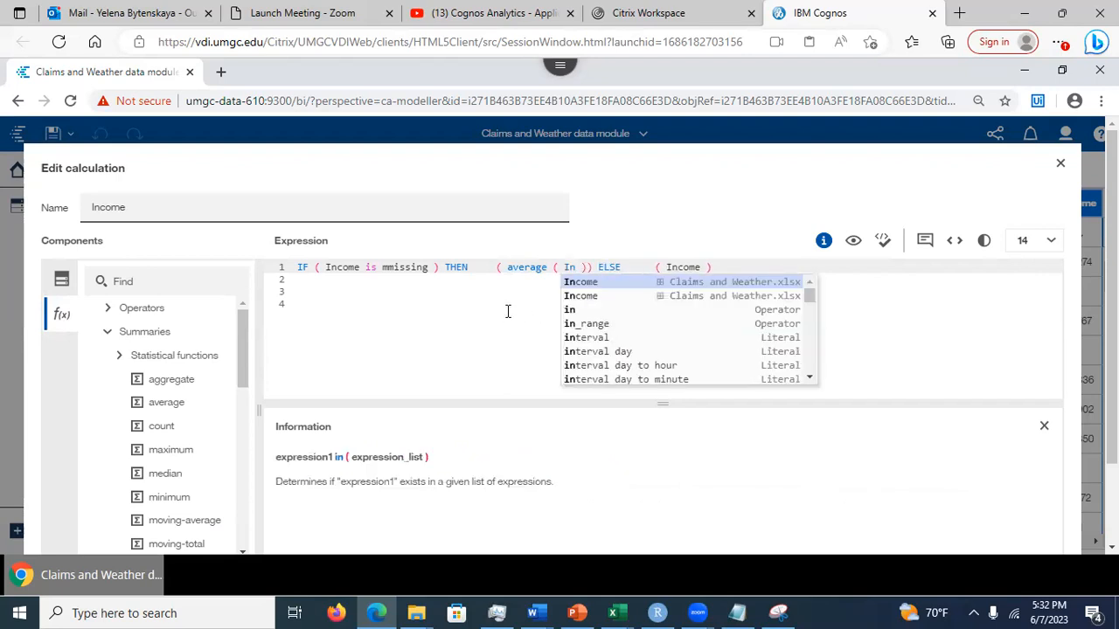
key("BackSpace")
key("BackSpace")
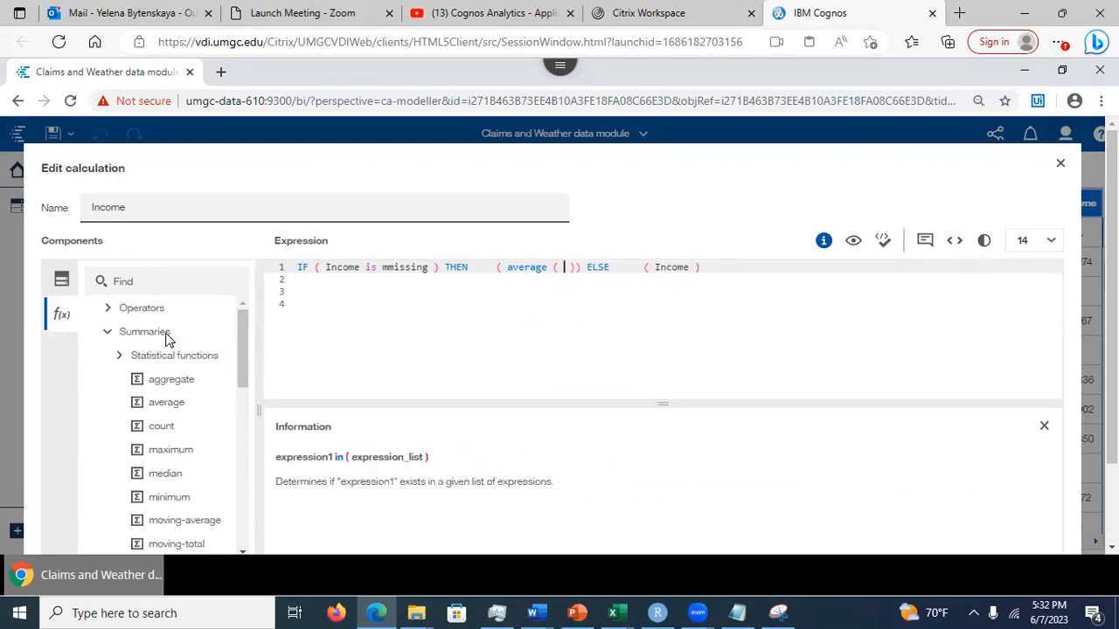
left_click(61, 282)
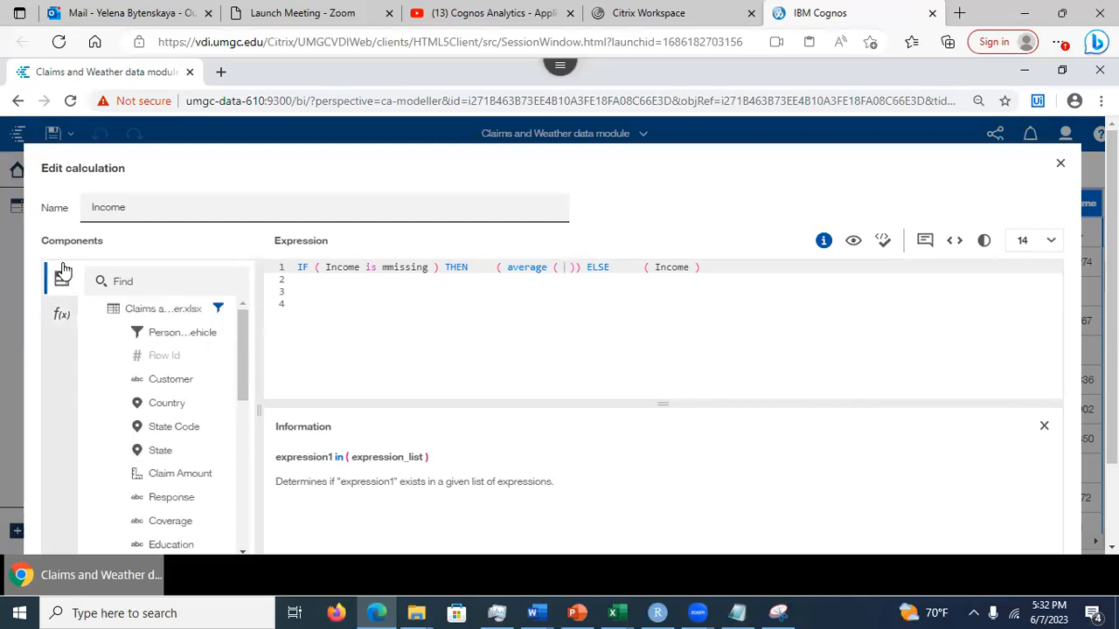
scroll(243, 376, "down", 1)
scroll(240, 410, "down", 5)
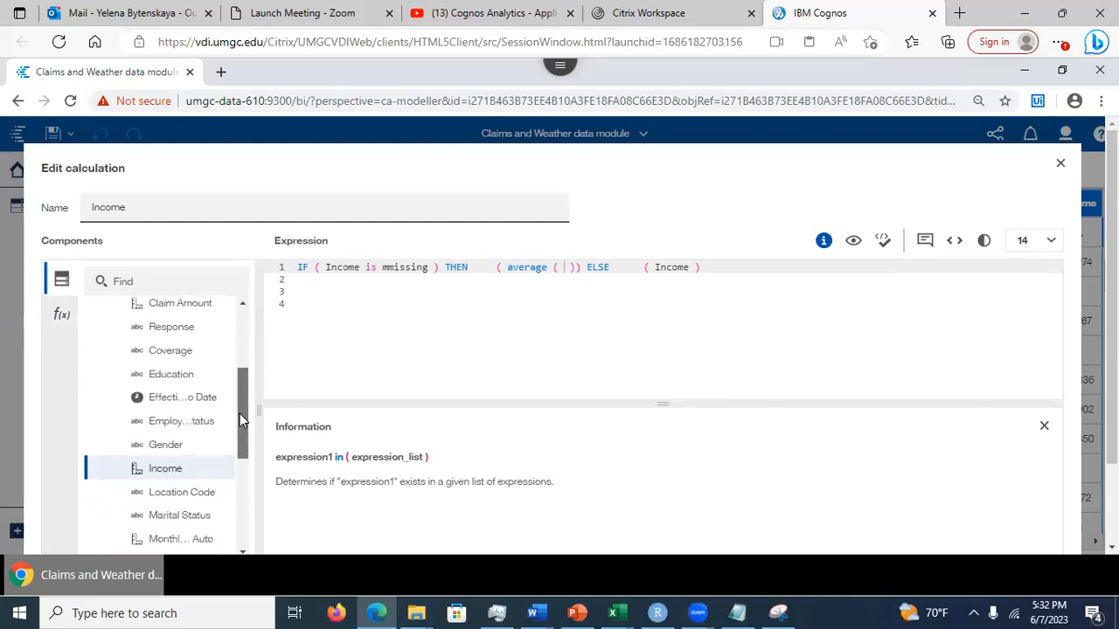
left_click_drag(313, 352, 564, 268)
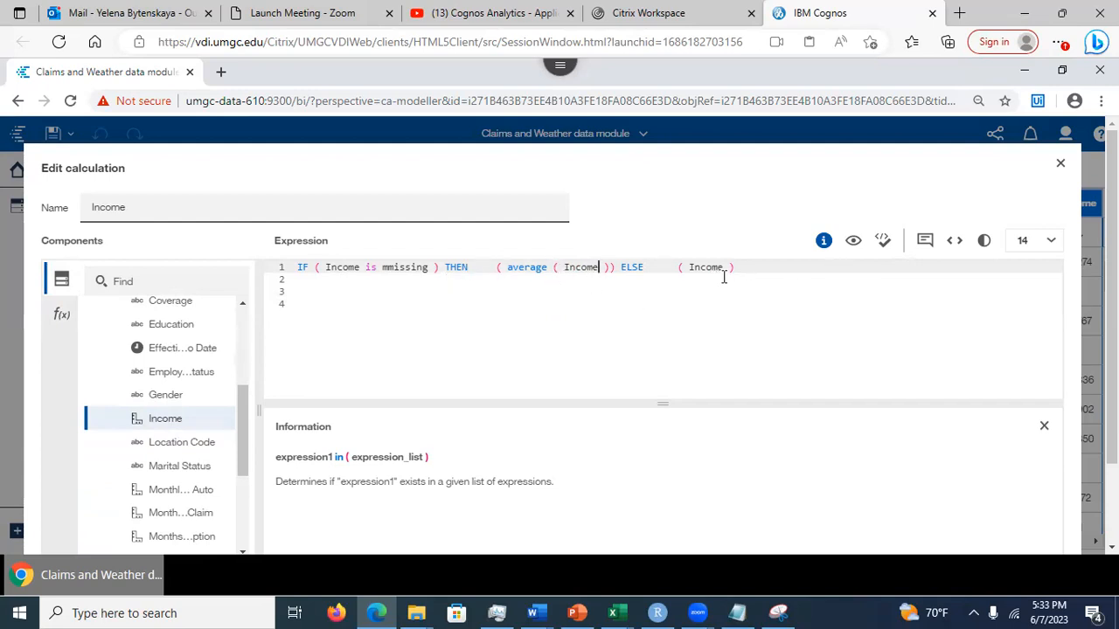
- Validate the Income calculation's expression and check its THEN part
left_click(884, 241)
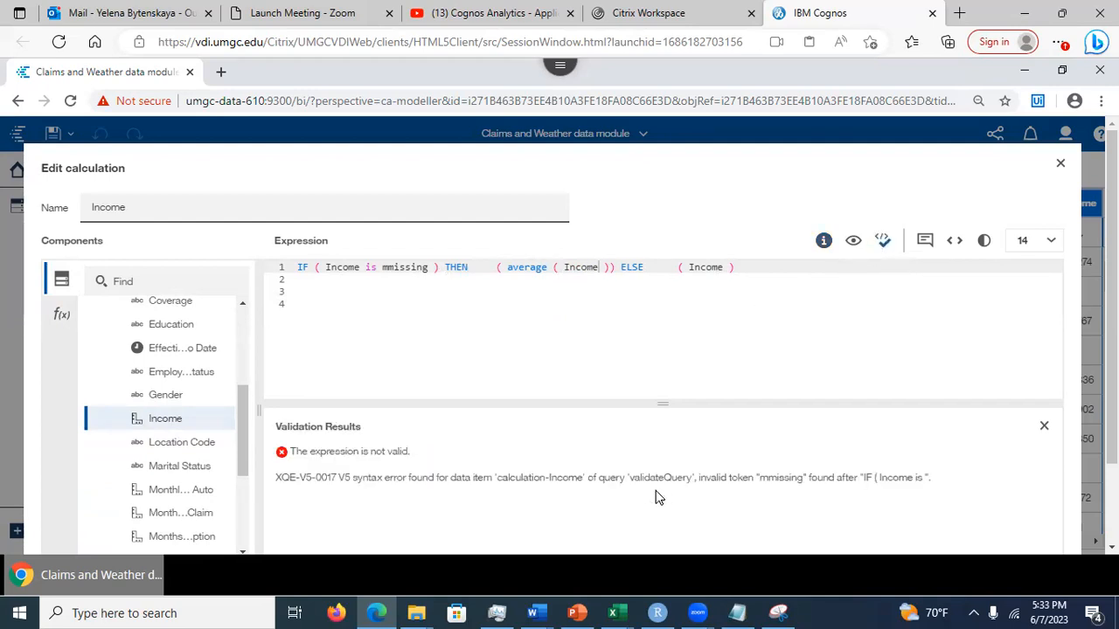
left_click(608, 267)
left_click(495, 267)
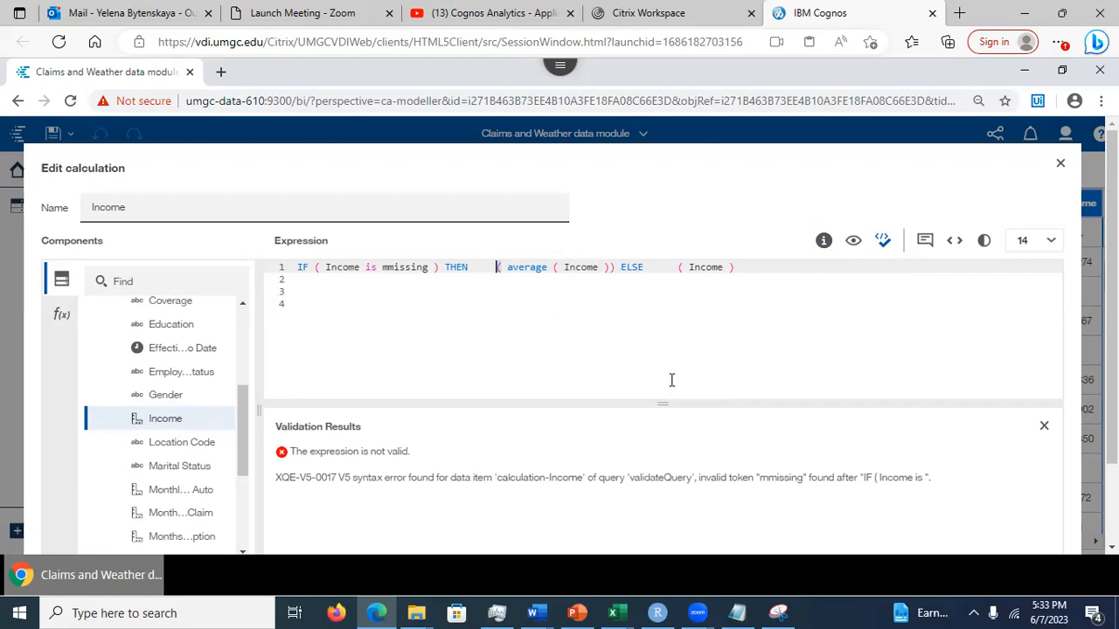
- Copy the IF, THEN AVERAGE, ELSE Income expression from the PowerPoint slide into the Citrix session clipboard
key("alt+Tab")
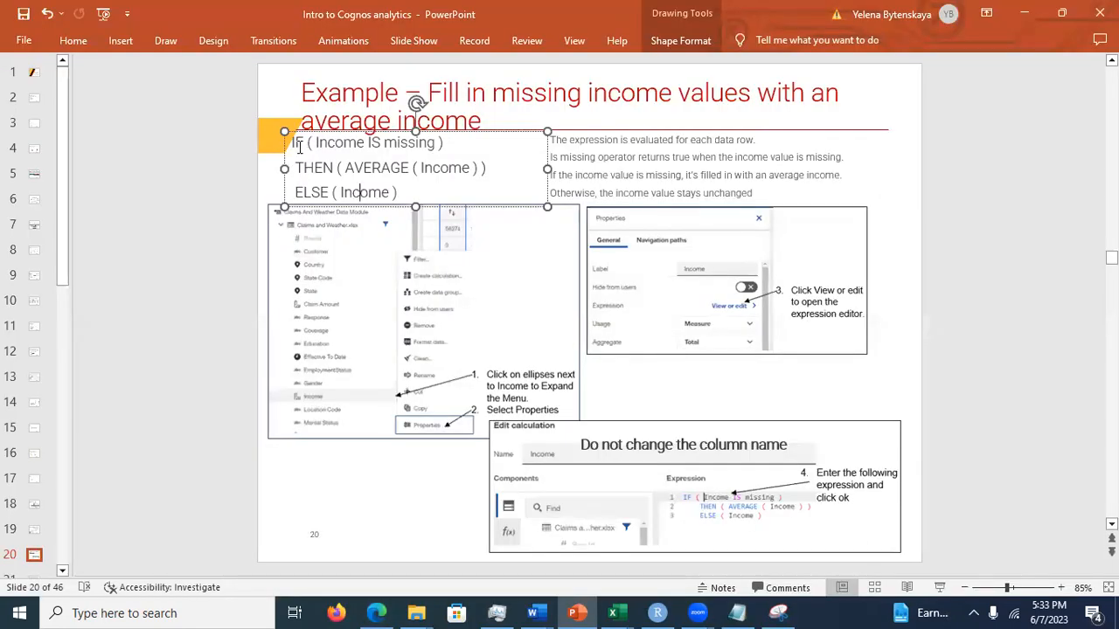
left_click_drag(291, 140, 416, 197)
key("ctrl+c")
key("alt+Tab")
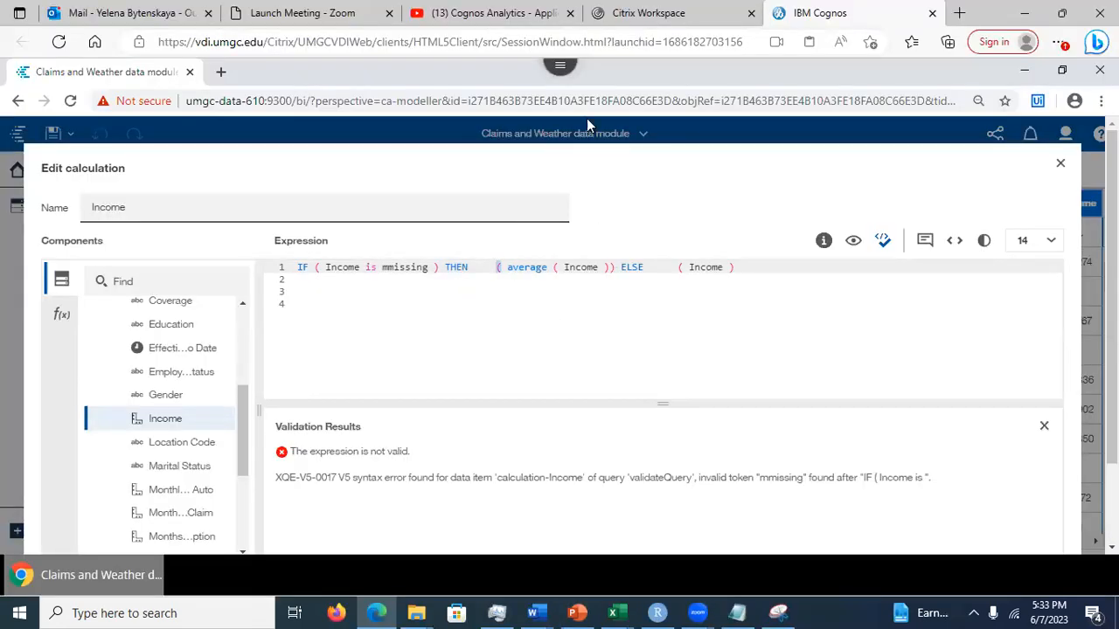
left_click(559, 77)
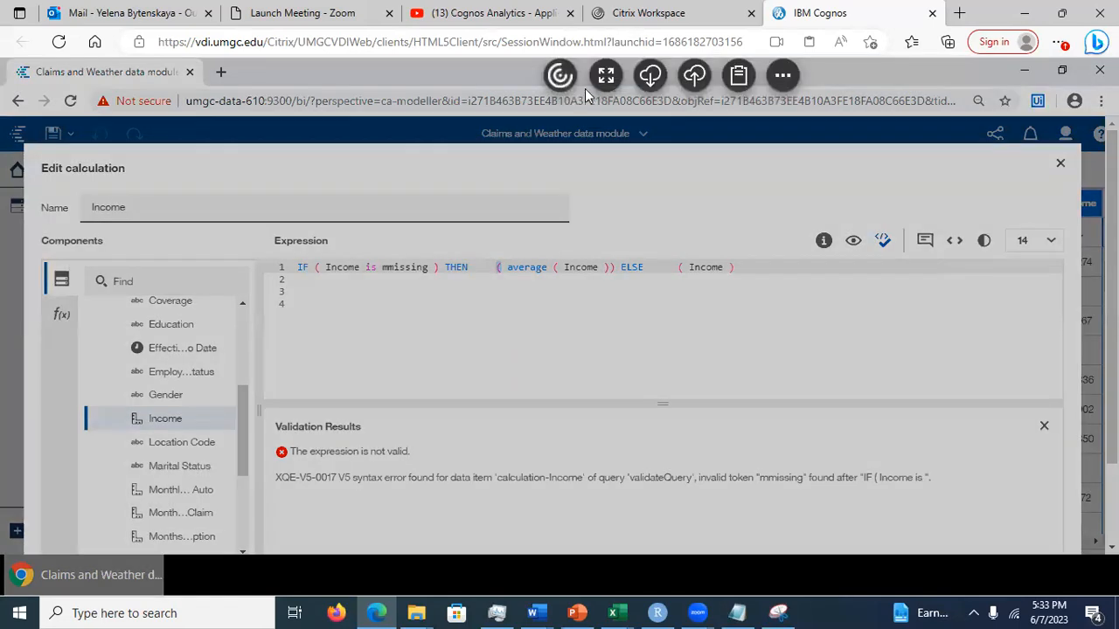
left_click(740, 78)
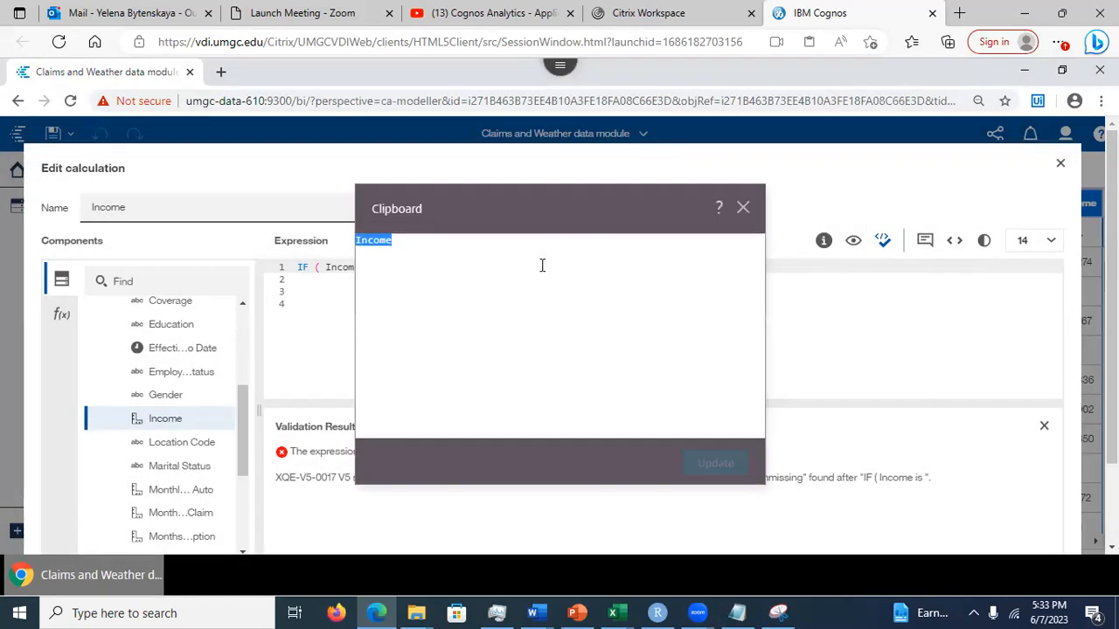
key("ctrl+v")
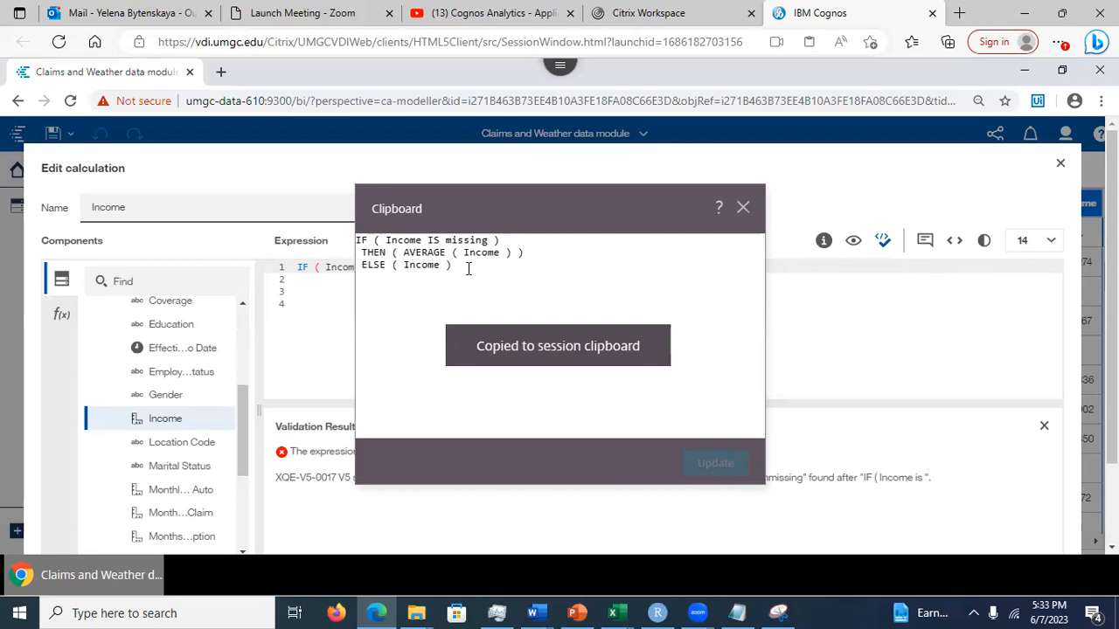
- Replace the Income expression with the copied IF ( Income IS missing ) THEN ( AVERAGE ( Income ) ) ELSE ( Income ), format and validate it
left_click_drag(297, 267, 605, 290)
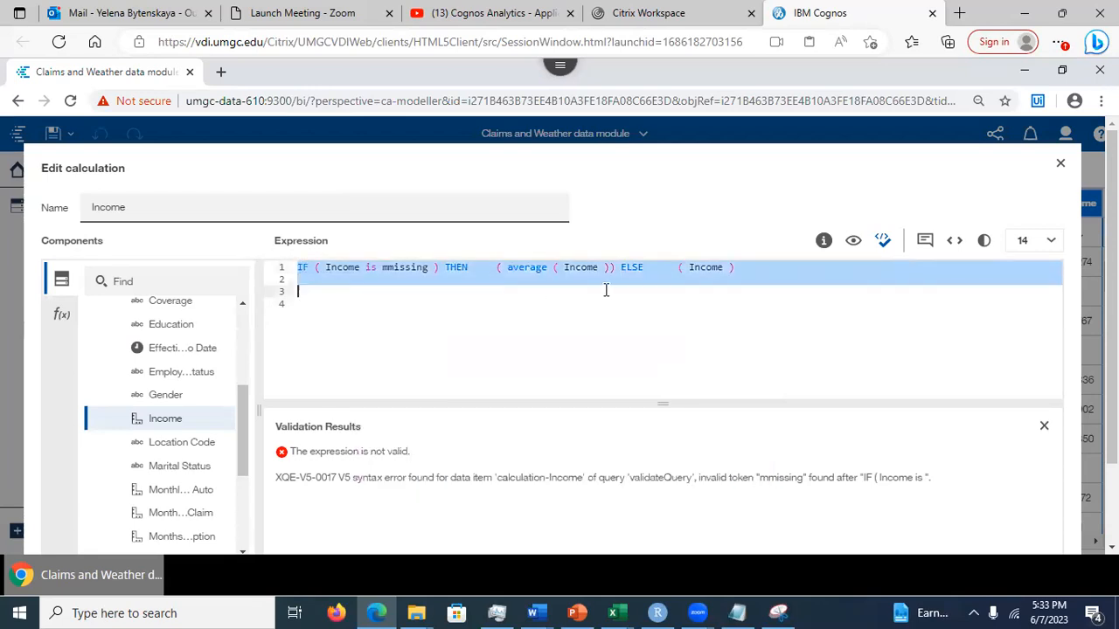
key("ctrl+v")
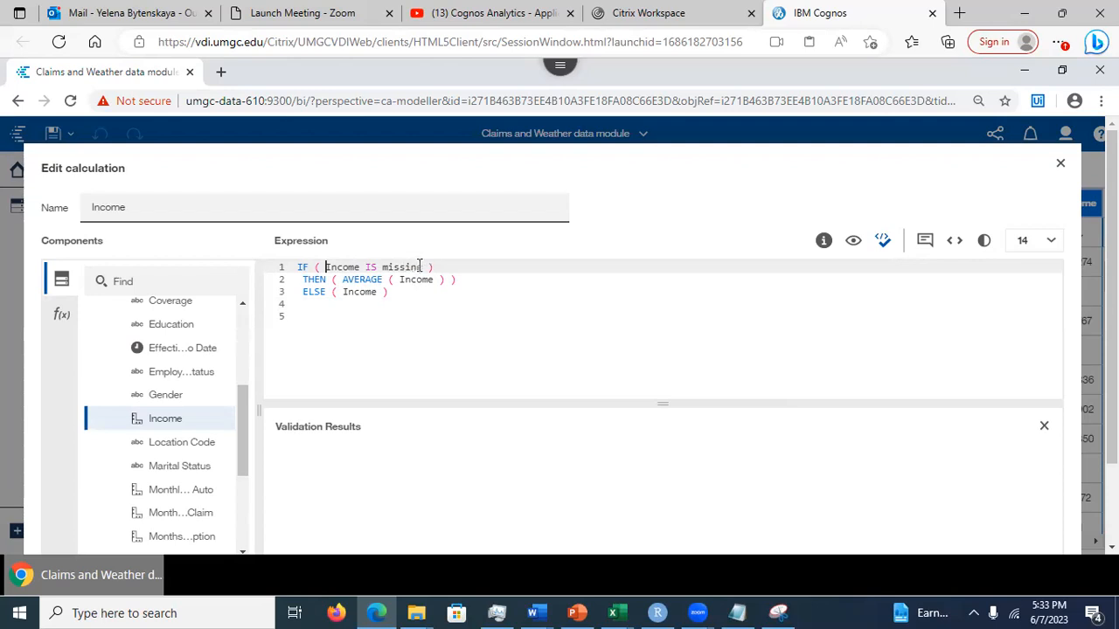
left_click(382, 292)
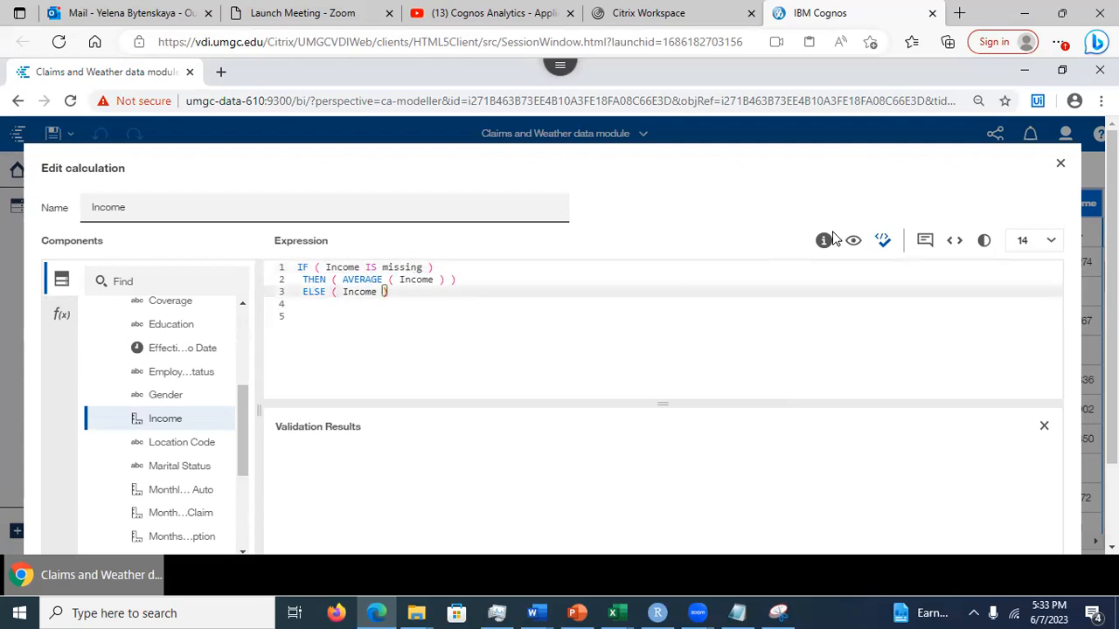
left_click(954, 242)
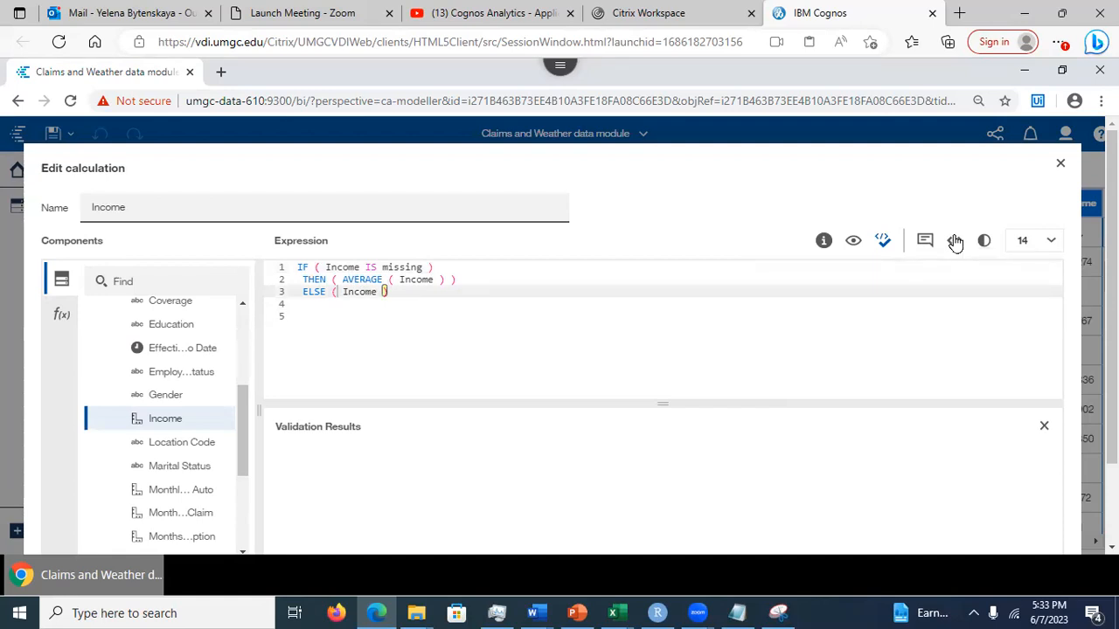
left_click(884, 244)
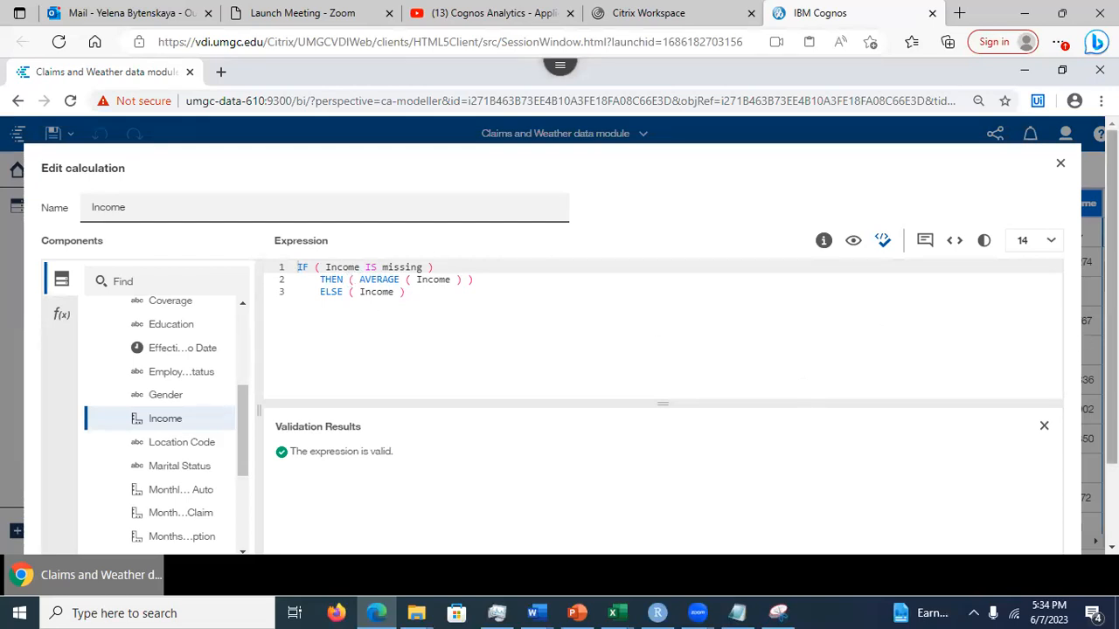
- Accept the edited Income calculation and check the filled-in values of the Income column in the grid
scroll(568, 350, "down", 2)
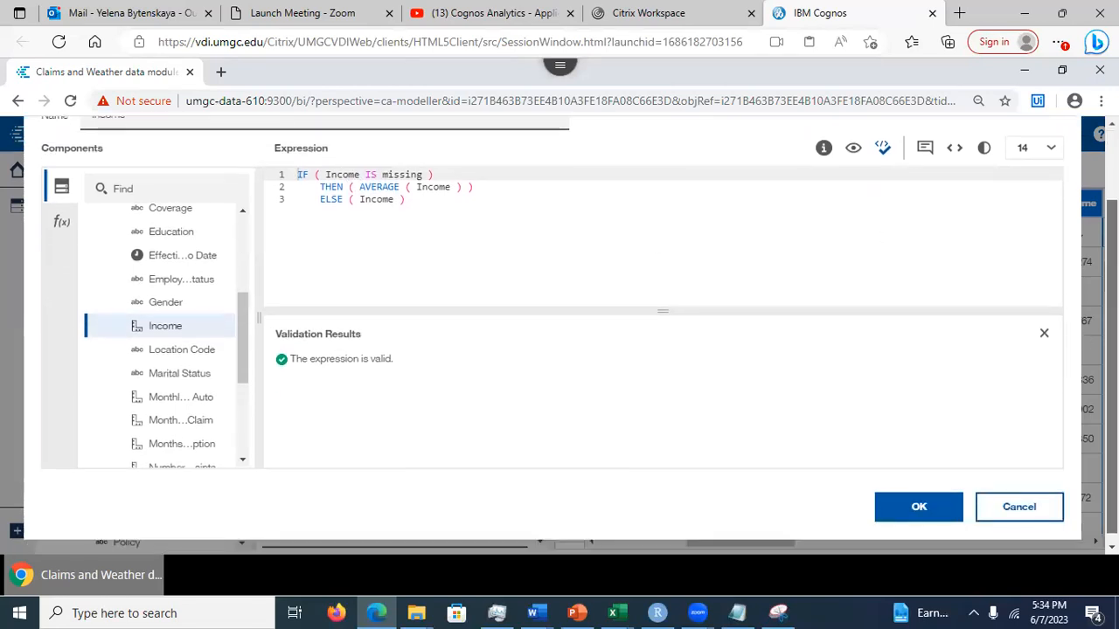
left_click(917, 512)
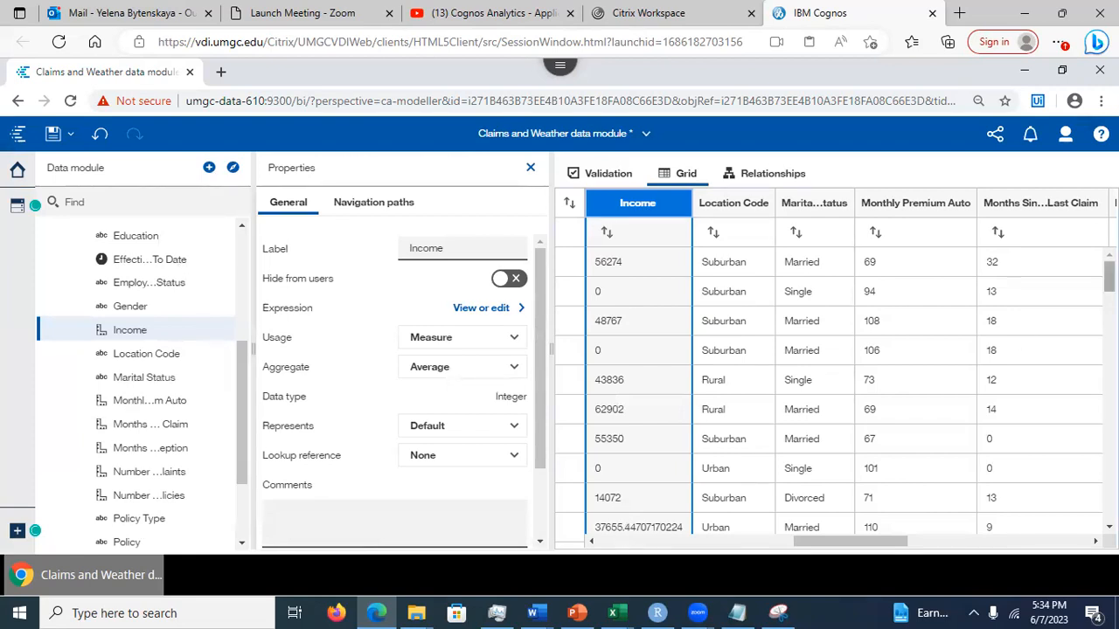
scroll(670, 452, "down", 2)
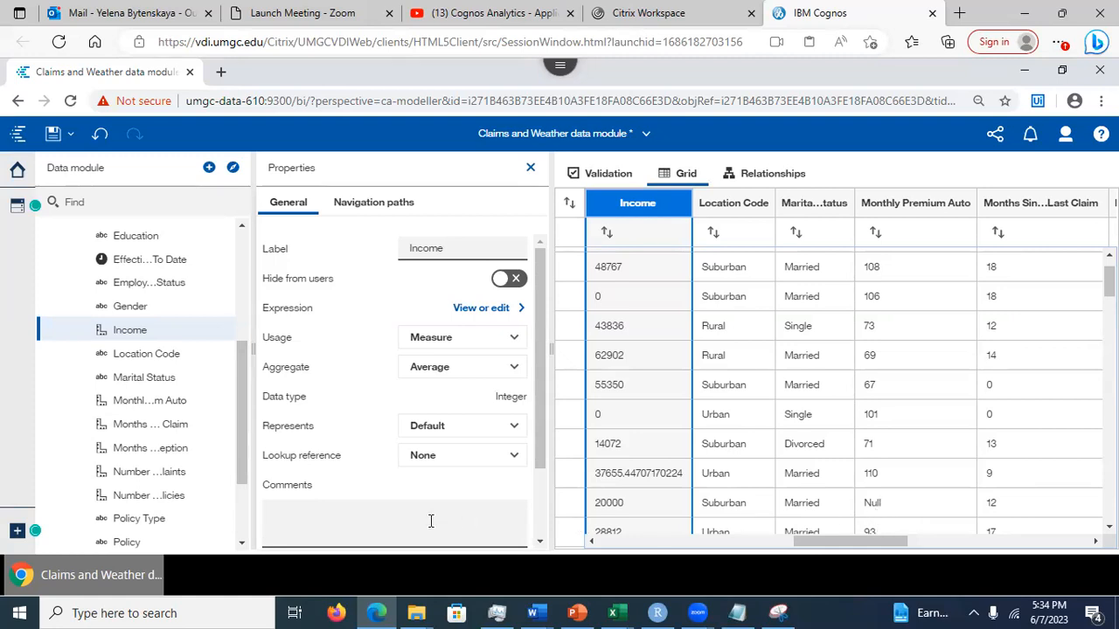
- Switch to PowerPoint, read the Create New Exploration from Data Module slide, and return to Cognos
left_click(576, 612)
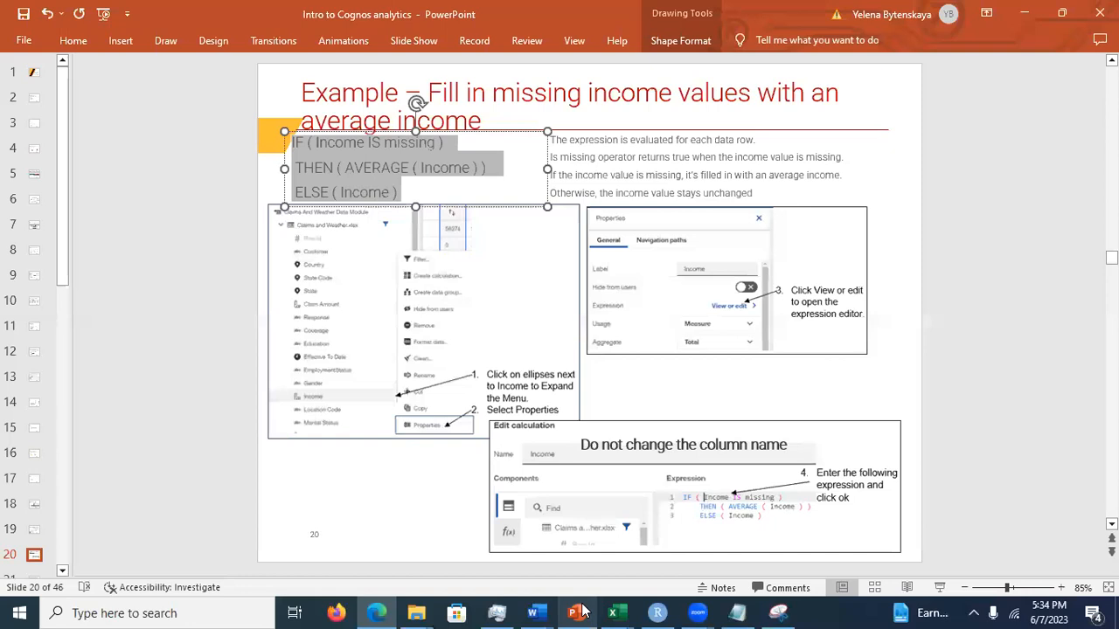
left_click(61, 572)
left_click(61, 571)
left_click(35, 576)
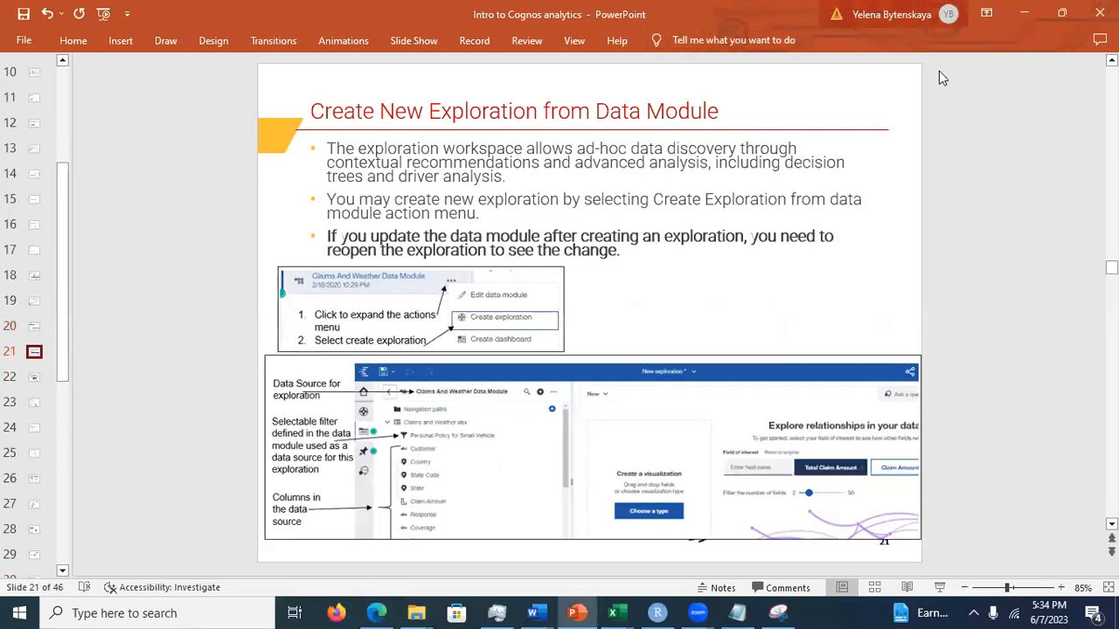
left_click(1025, 12)
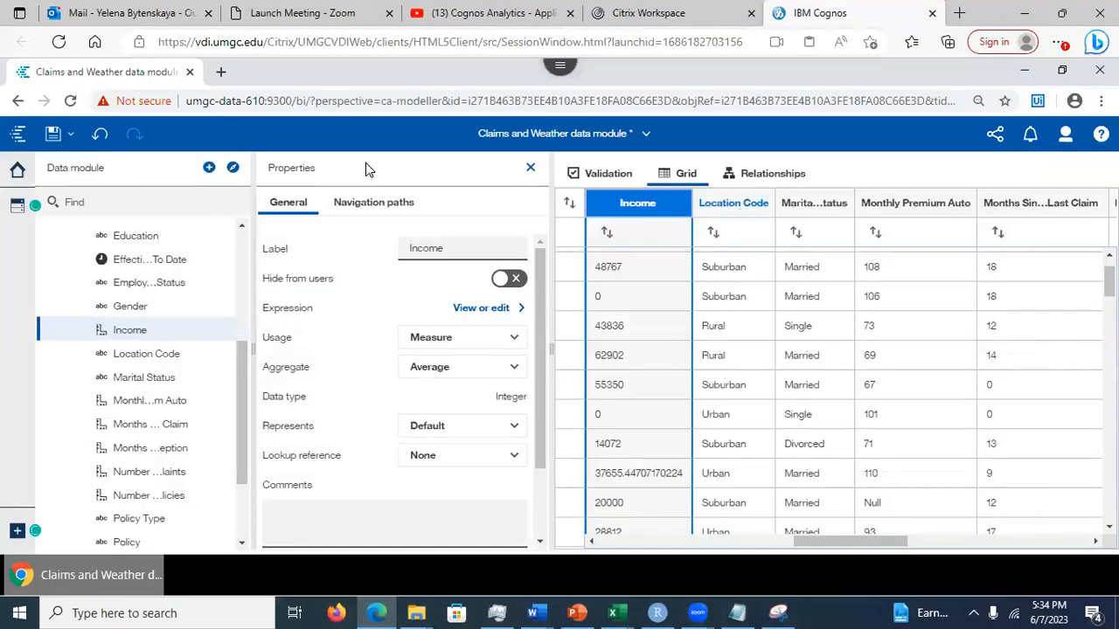
- Save the Claims and Weather data module and close it to return to the Welcome page
left_click(53, 137)
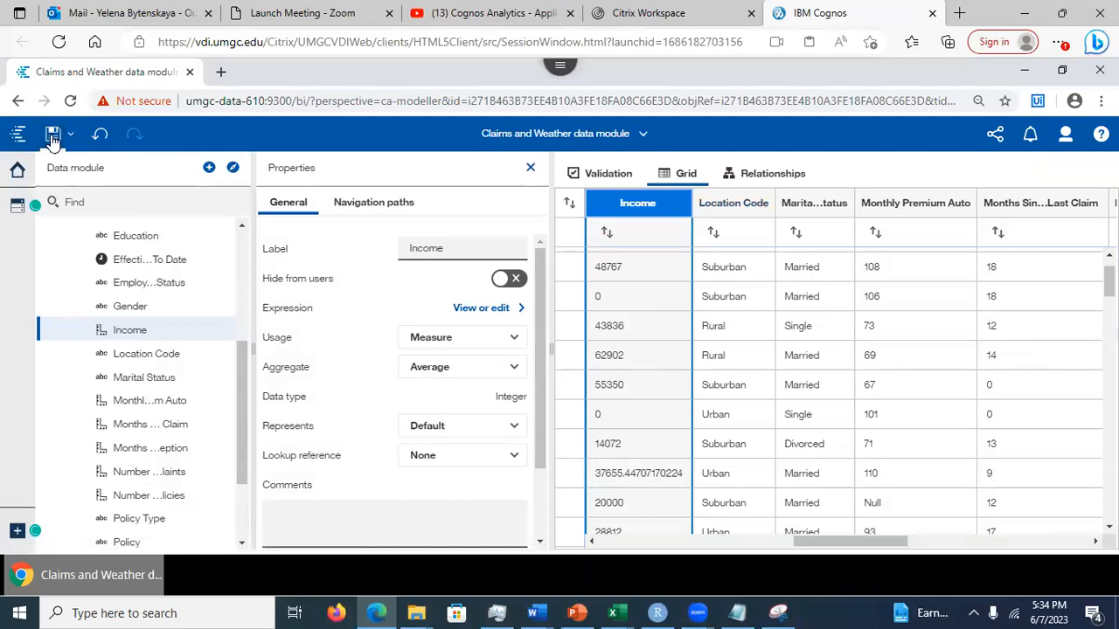
left_click(642, 137)
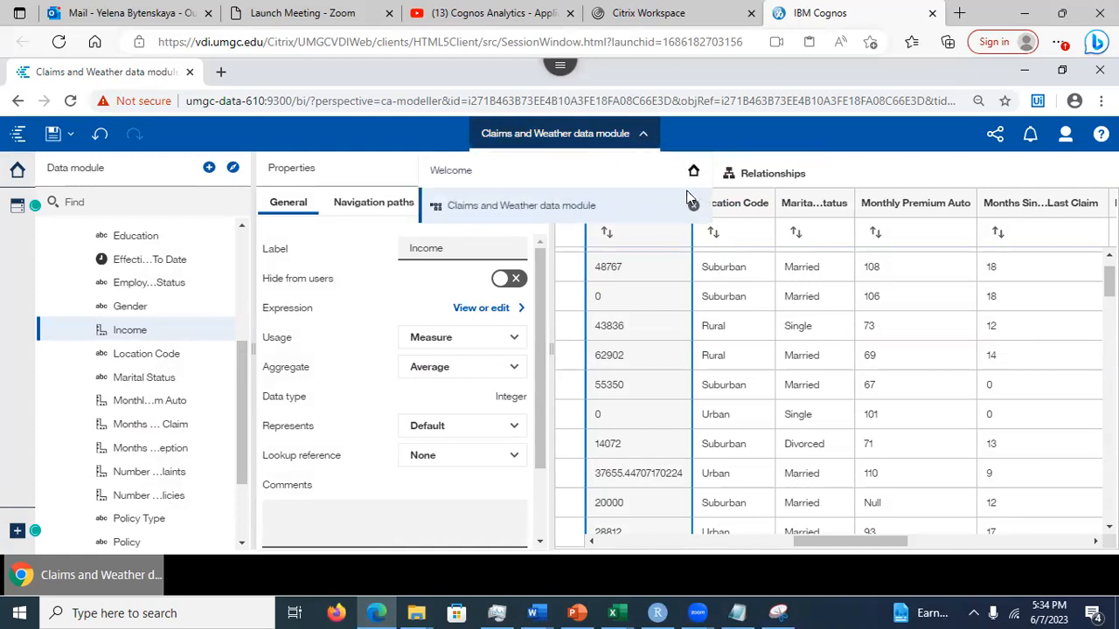
left_click(693, 207)
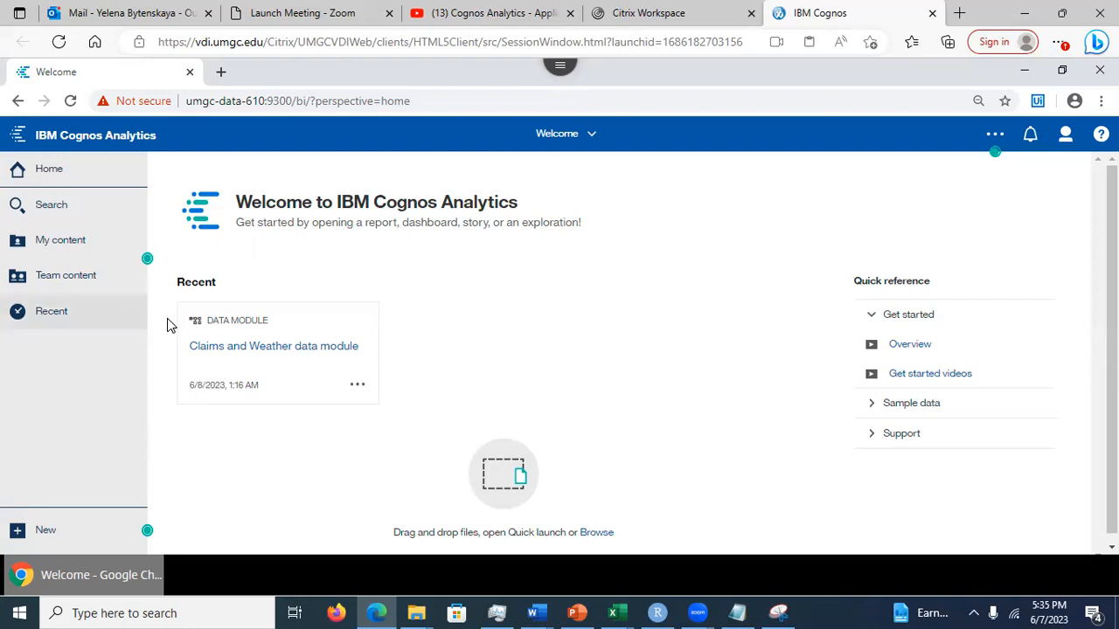
- Locate the Claims and Weather data module among the recent items and create an exploration from it
left_click(72, 318)
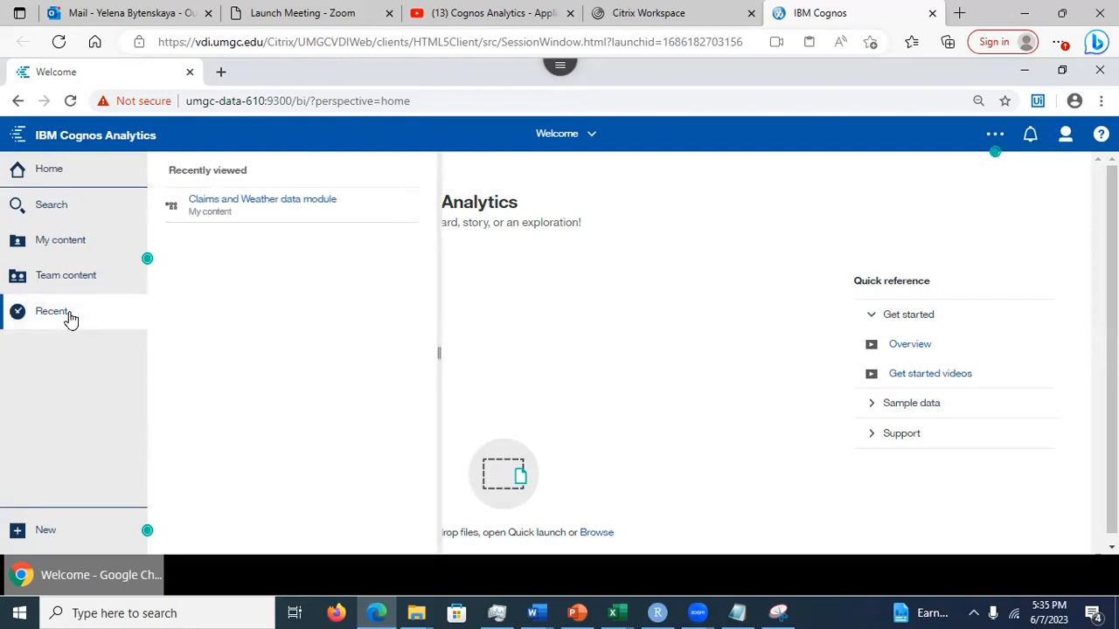
left_click(607, 252)
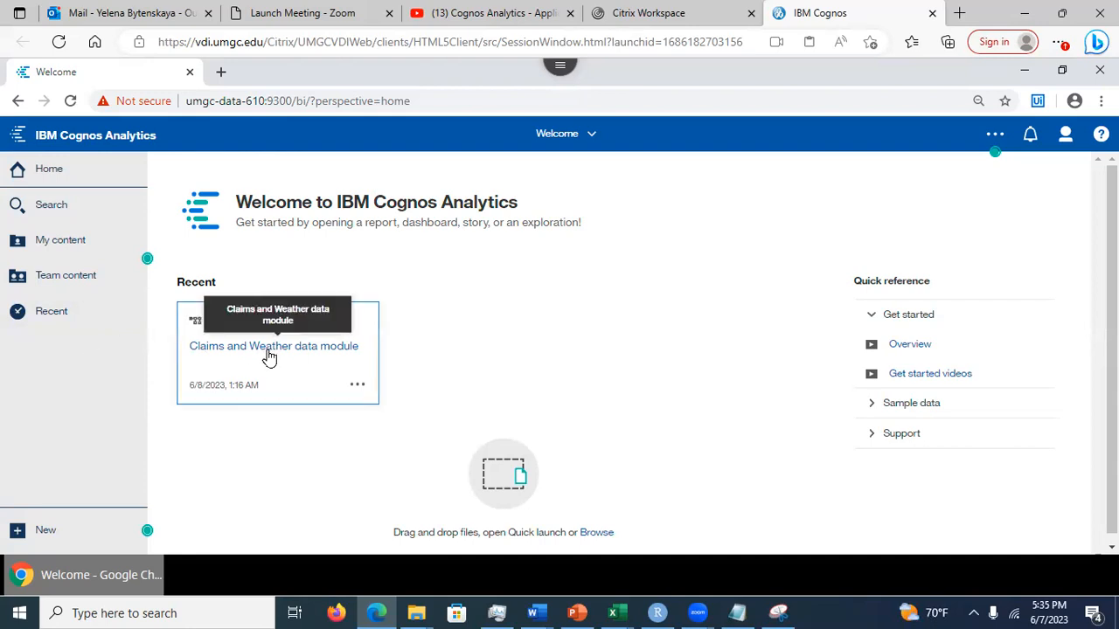
left_click(61, 240)
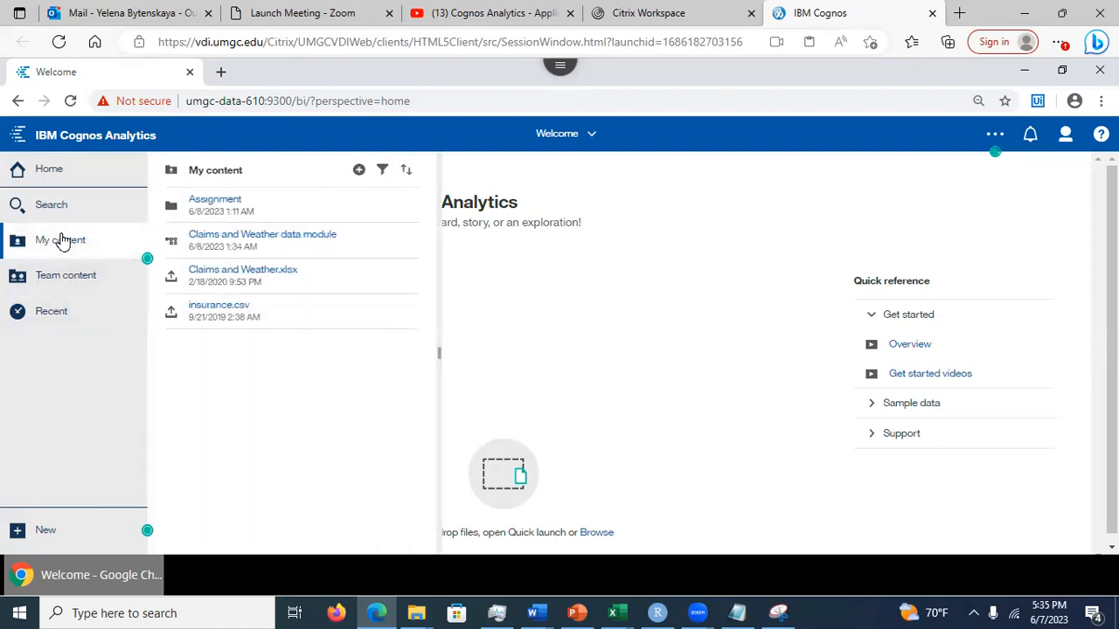
left_click(54, 320)
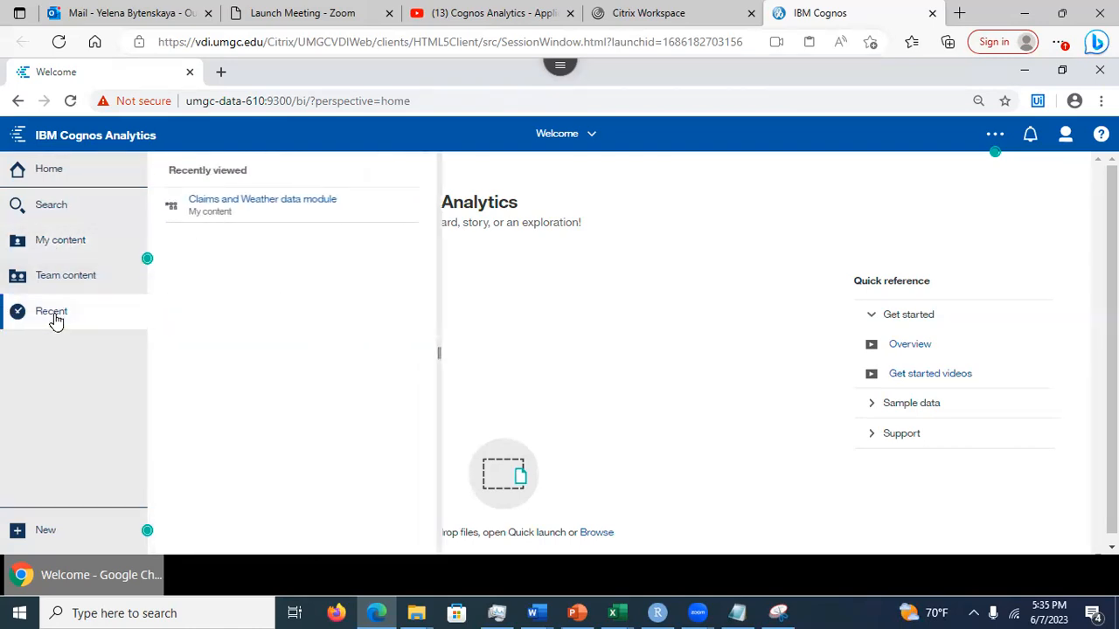
left_click(577, 271)
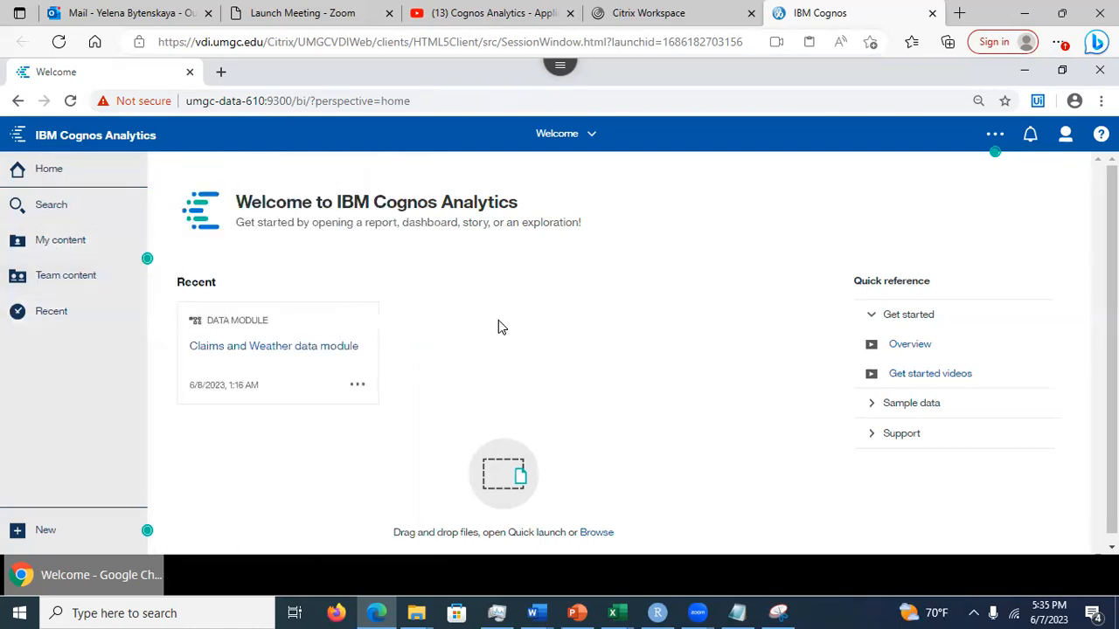
left_click(358, 389)
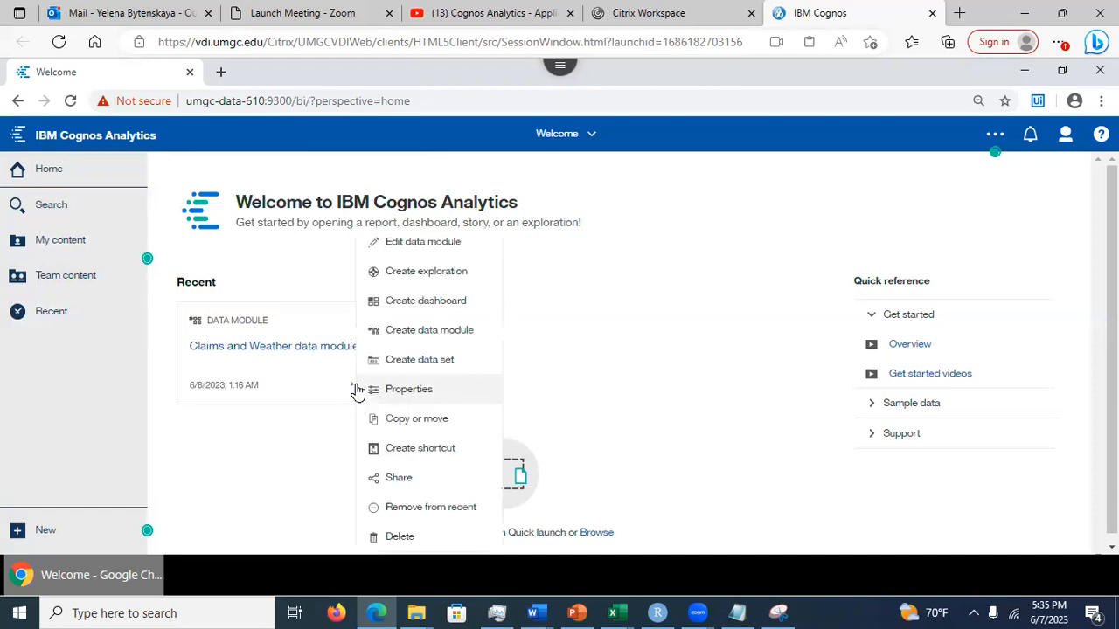
left_click(444, 273)
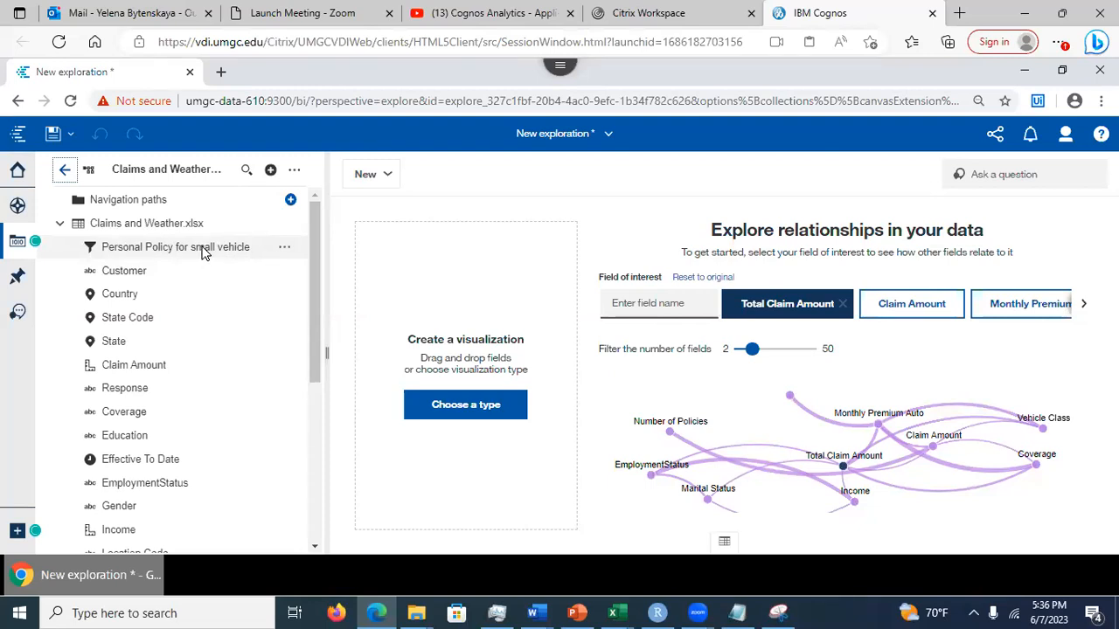
- Inspect the properties of the Personal Policy for small vehicle filter and close them
left_click(282, 253)
left_click(318, 264)
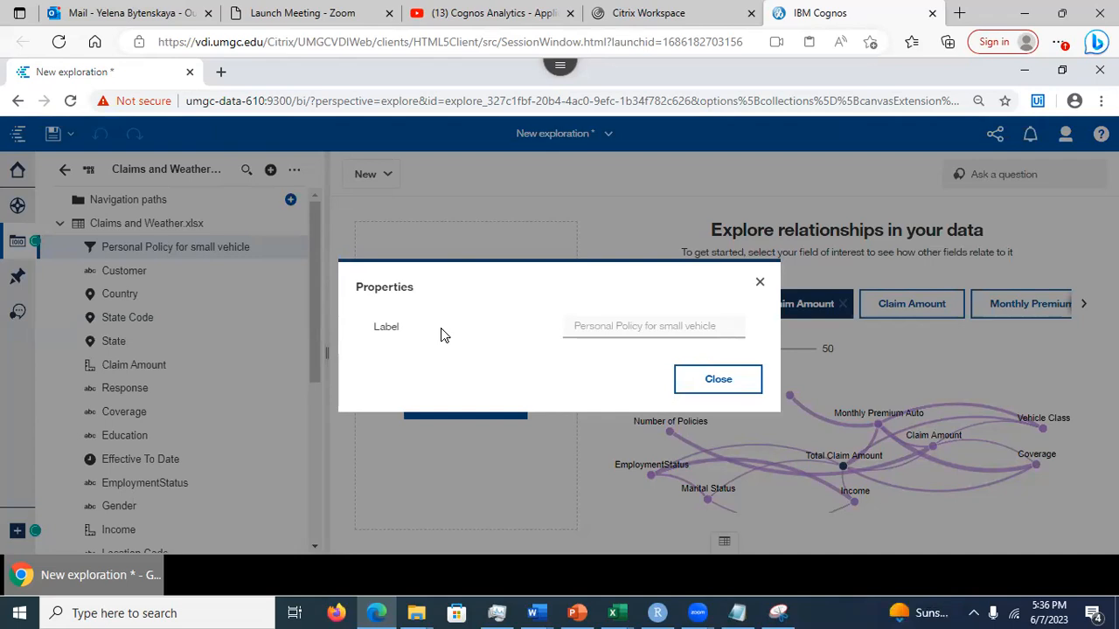
left_click_drag(441, 328, 616, 356)
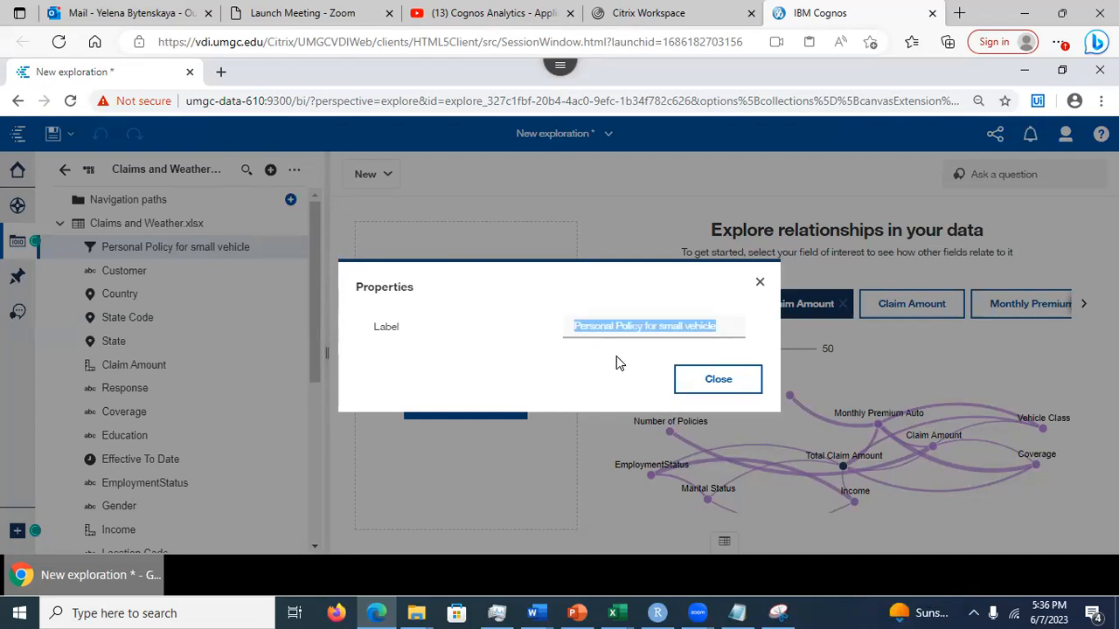
left_click(718, 379)
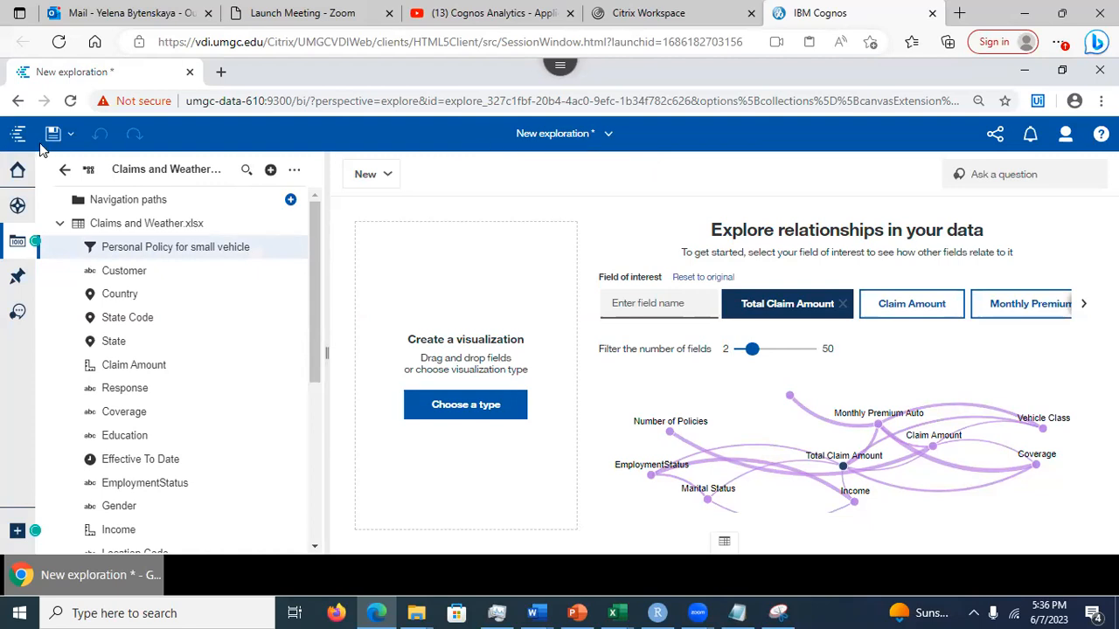
- Save the new exploration in My content as "Claims and Weather exploration"
left_click(70, 140)
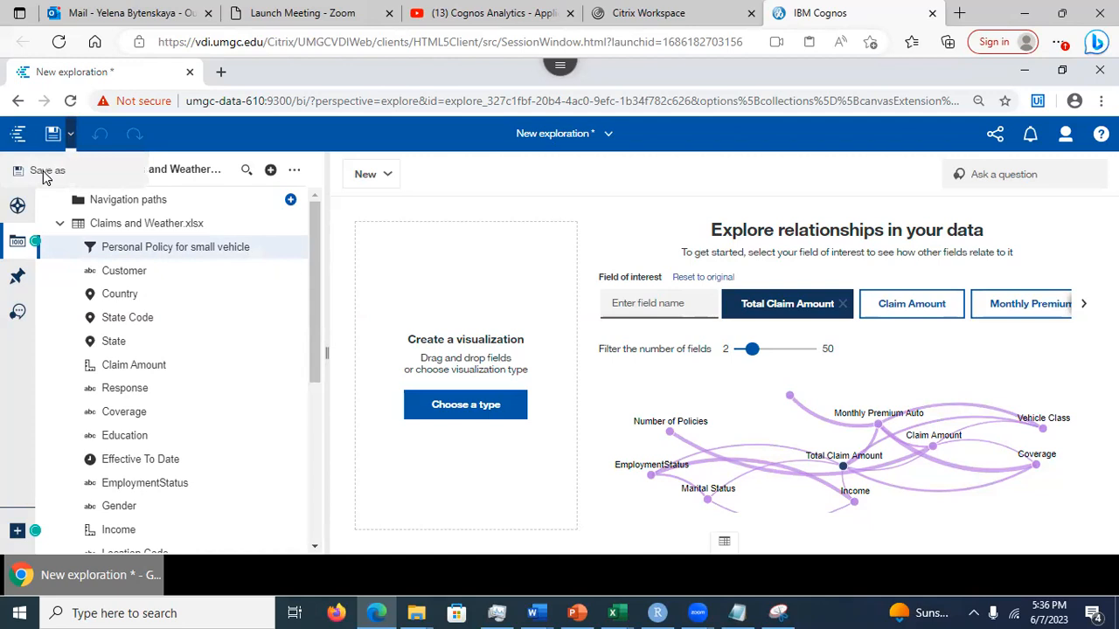
left_click(43, 171)
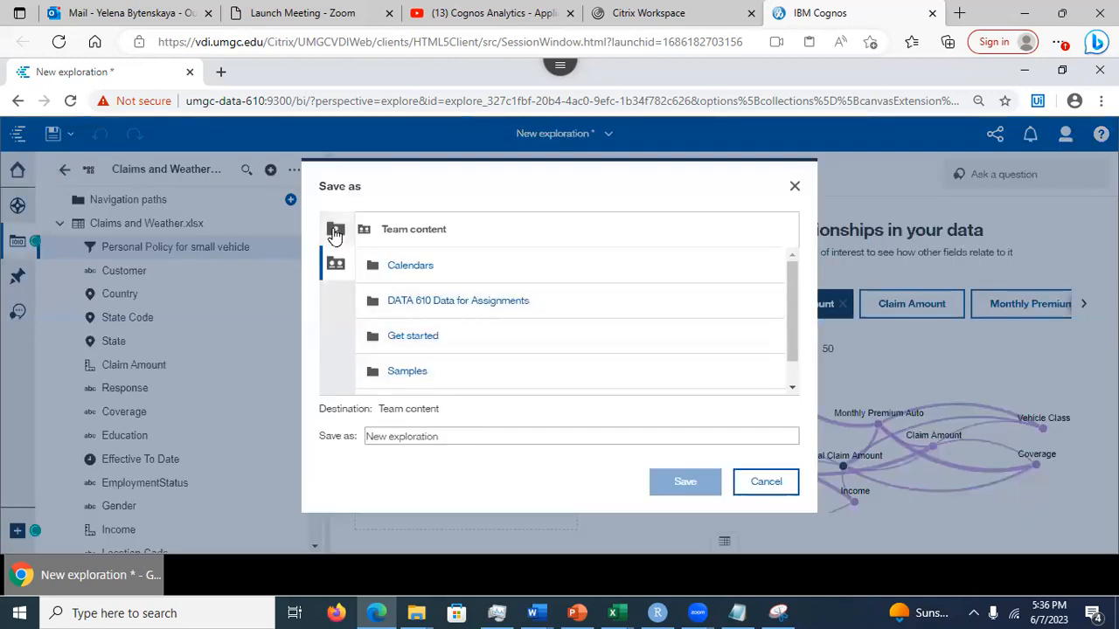
left_click(334, 232)
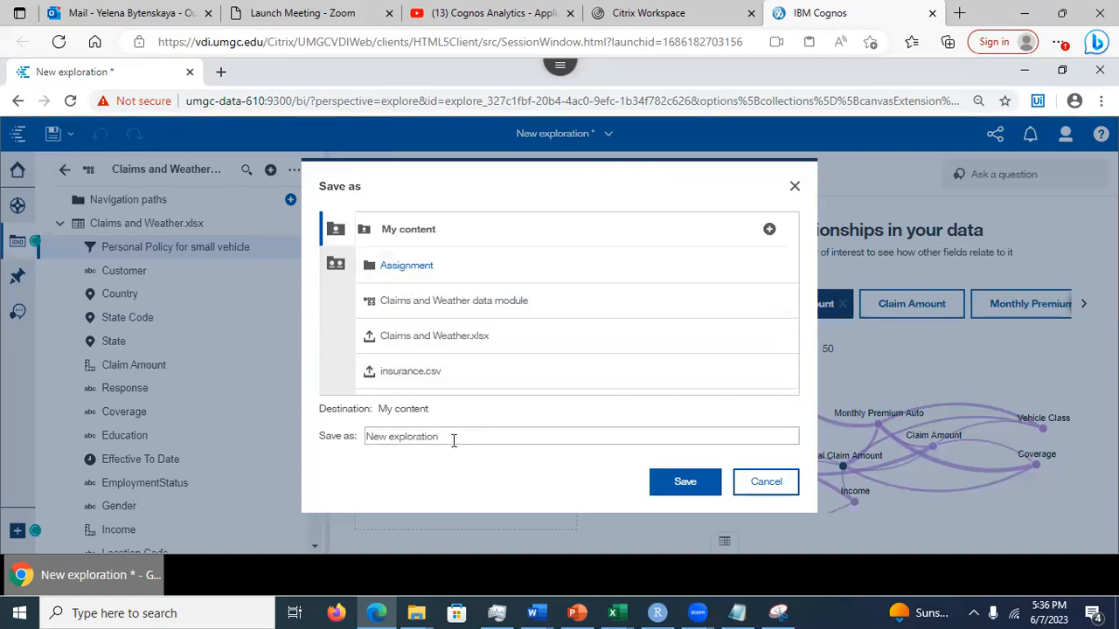
left_click_drag(447, 440, 334, 437)
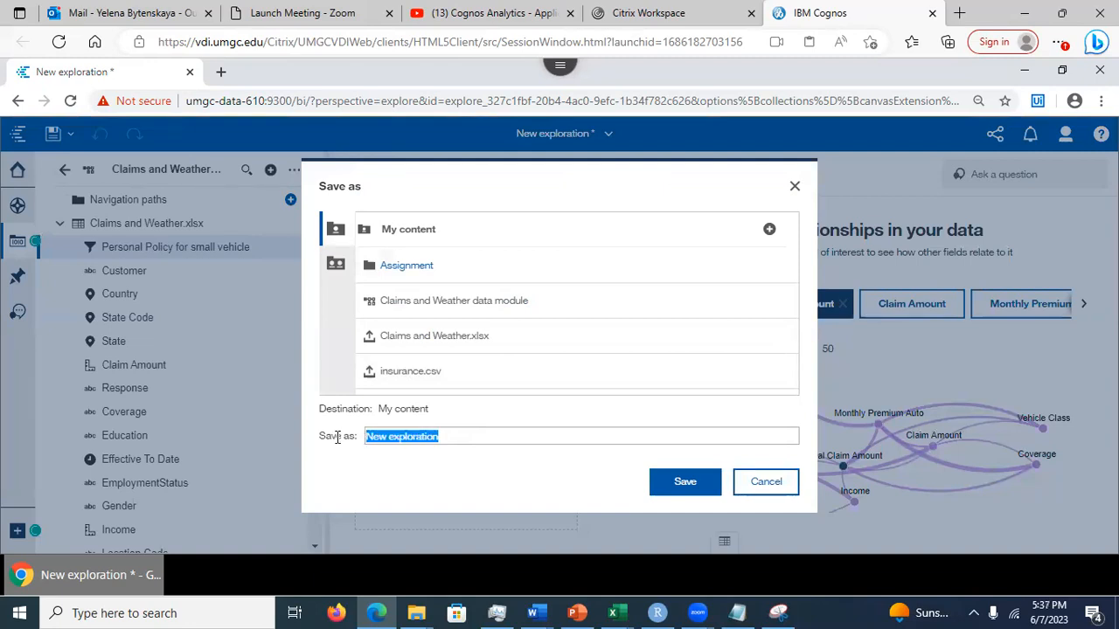
type("Claims and Weather exploration")
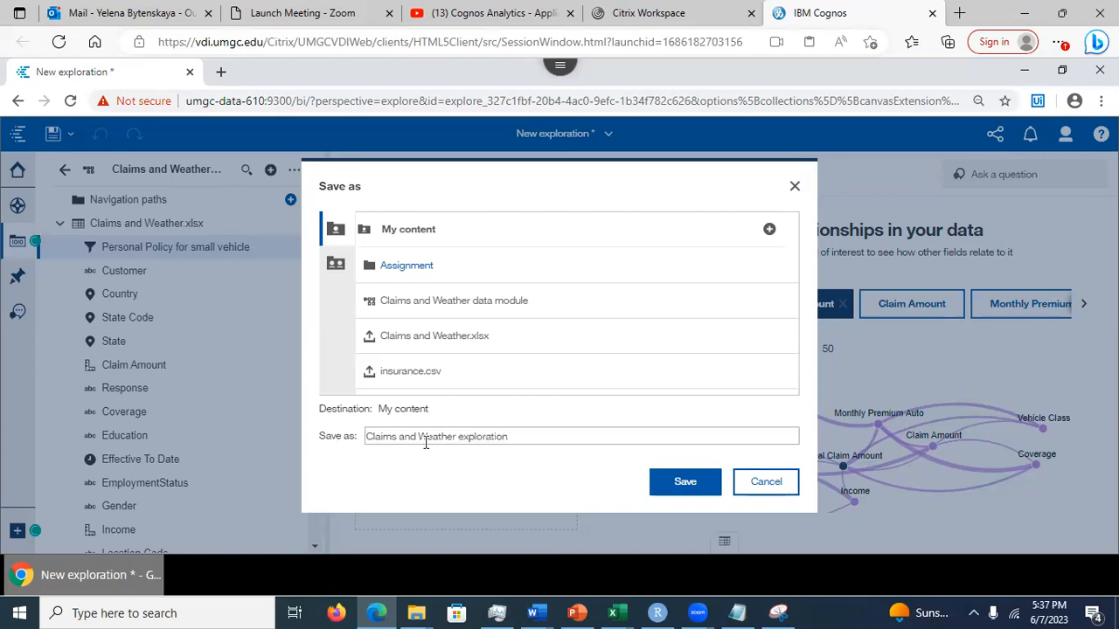
left_click(660, 481)
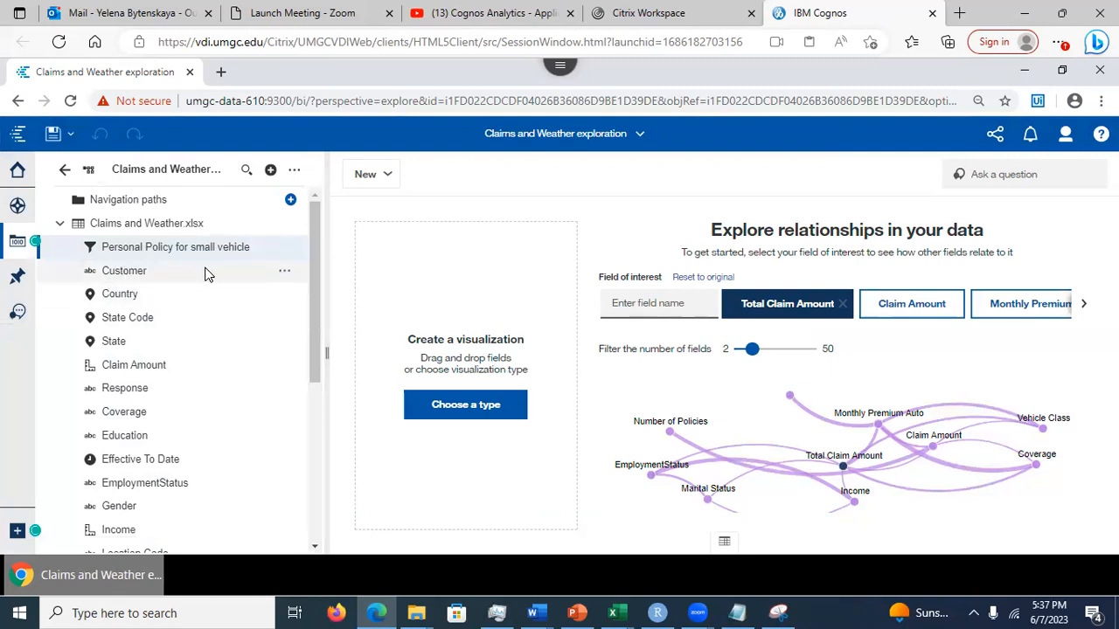
- Review the usage, aggregate and sorting properties of the Customer column and close them
left_click(284, 271)
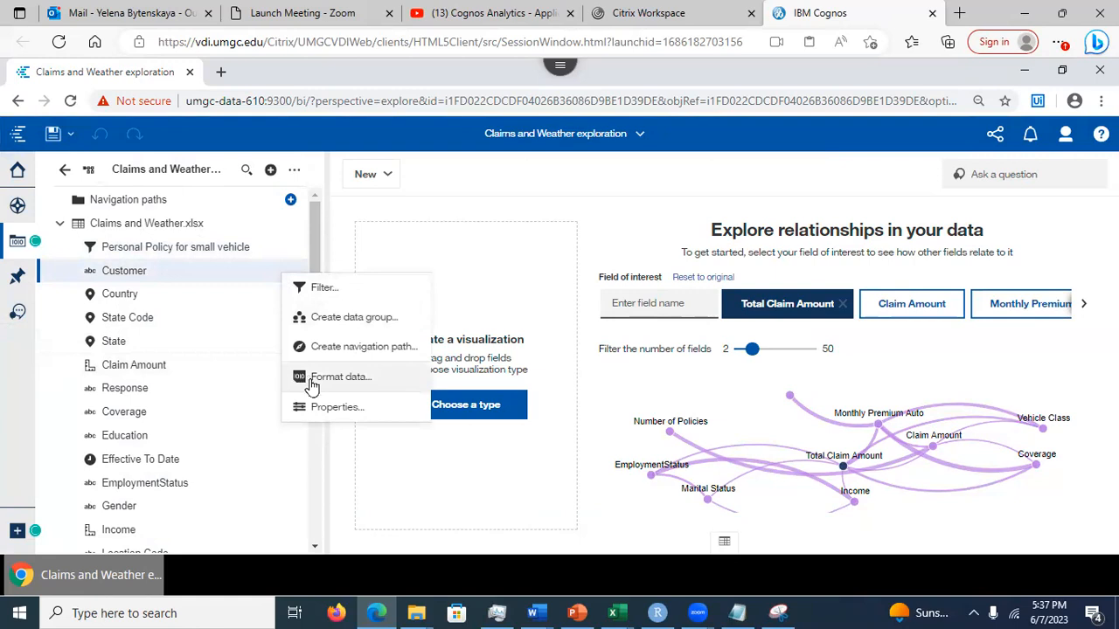
left_click(337, 407)
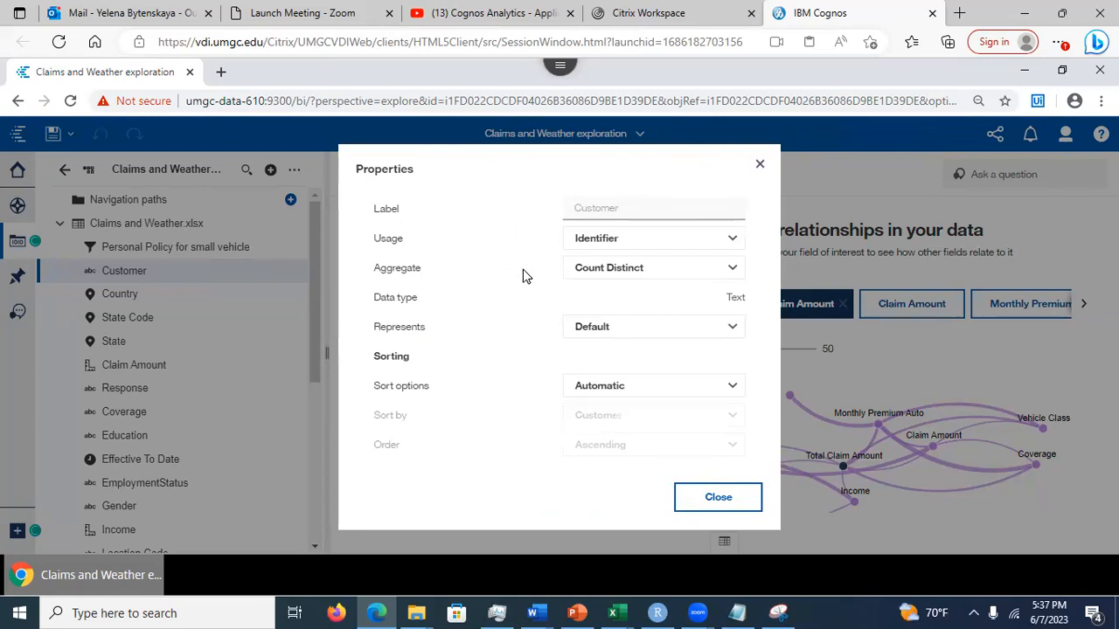
left_click(757, 163)
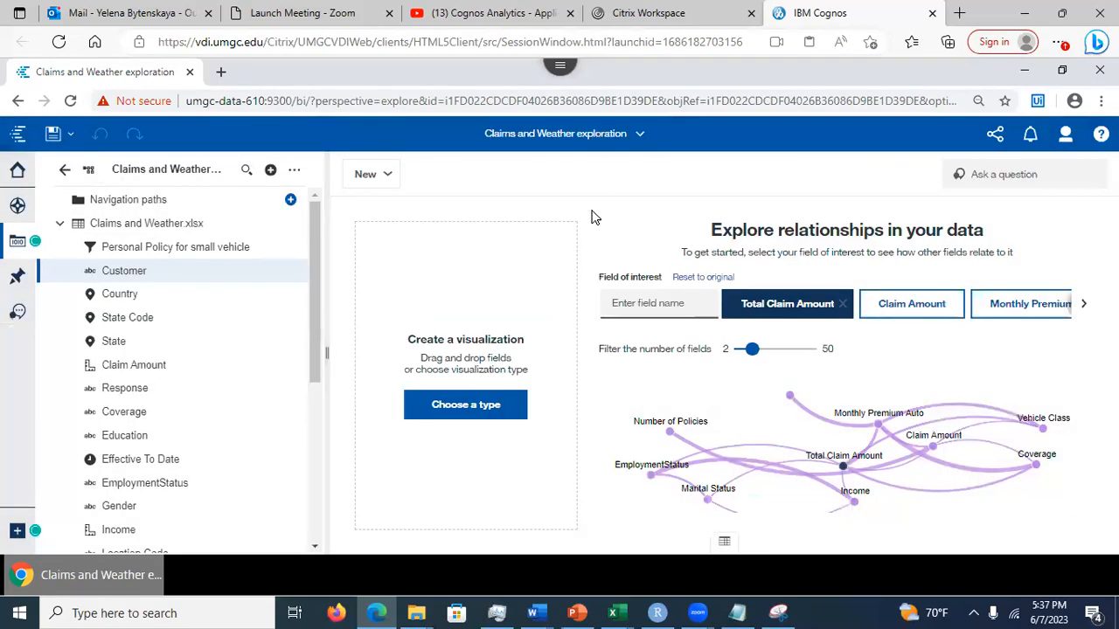
- Inspect the usage and aggregate properties of the Income column, close them and look through the rest of the column list
left_click_drag(313, 341, 324, 404)
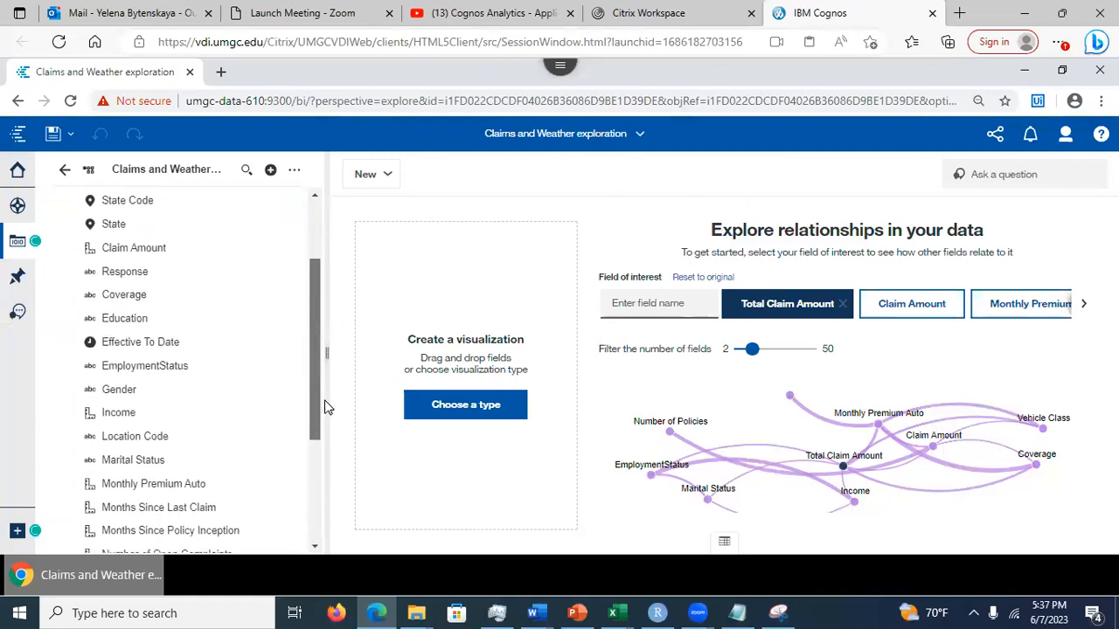
right_click(282, 420)
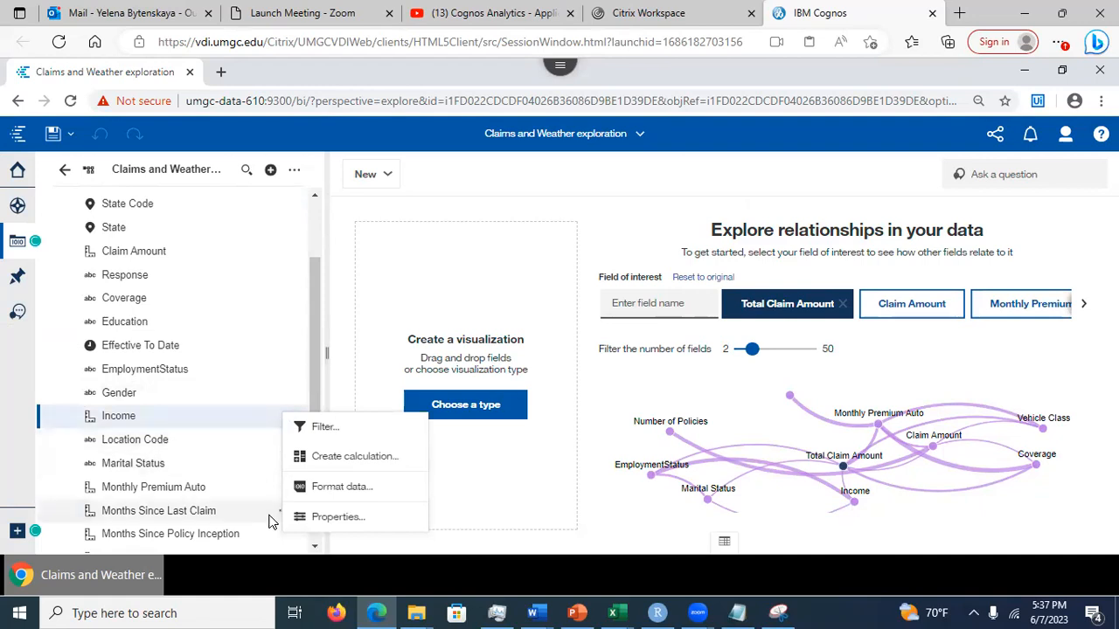
left_click(303, 516)
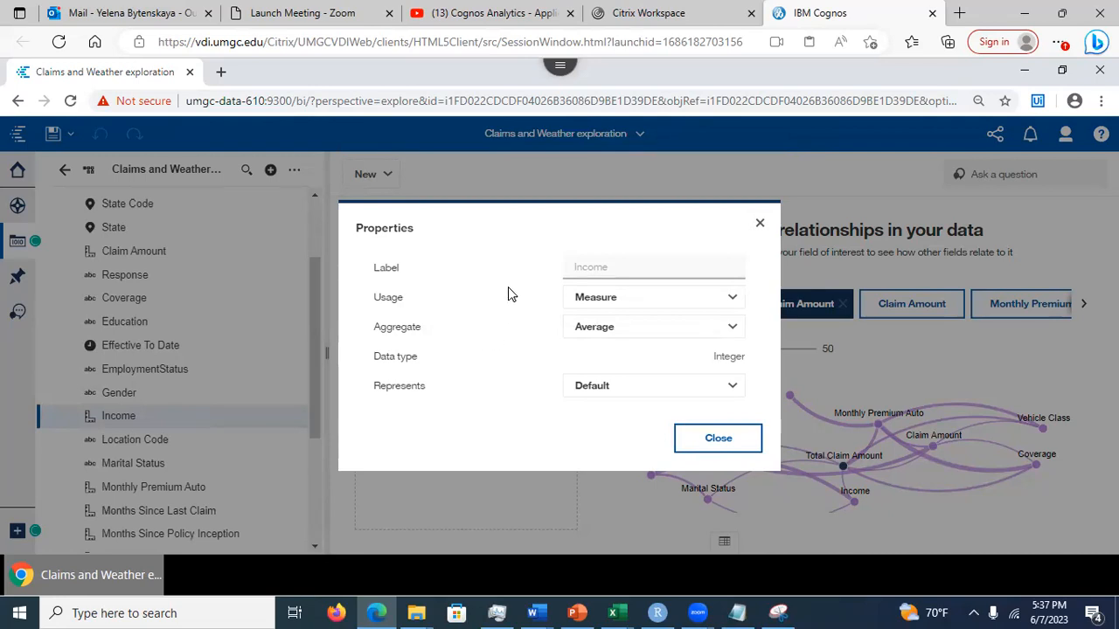
left_click(760, 224)
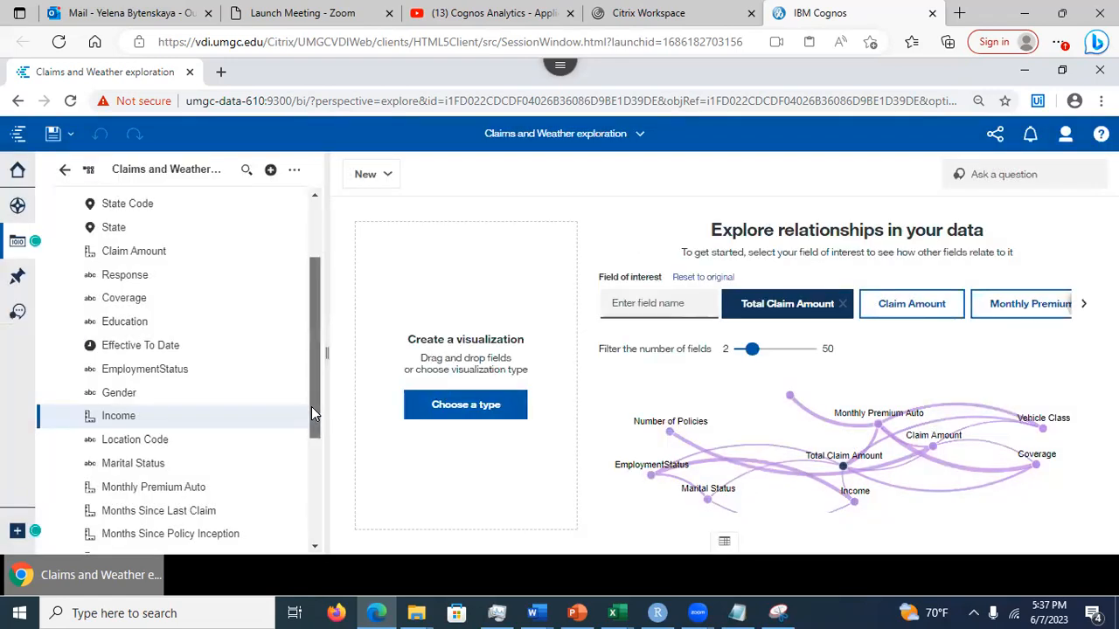
left_click_drag(311, 406, 311, 417)
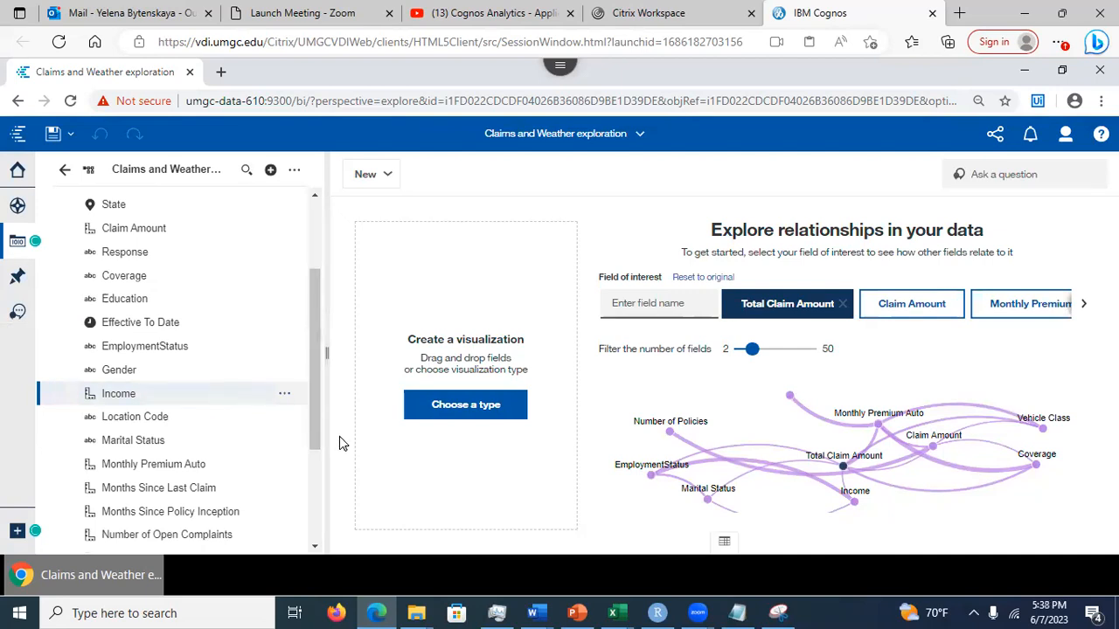
left_click_drag(315, 408, 324, 268)
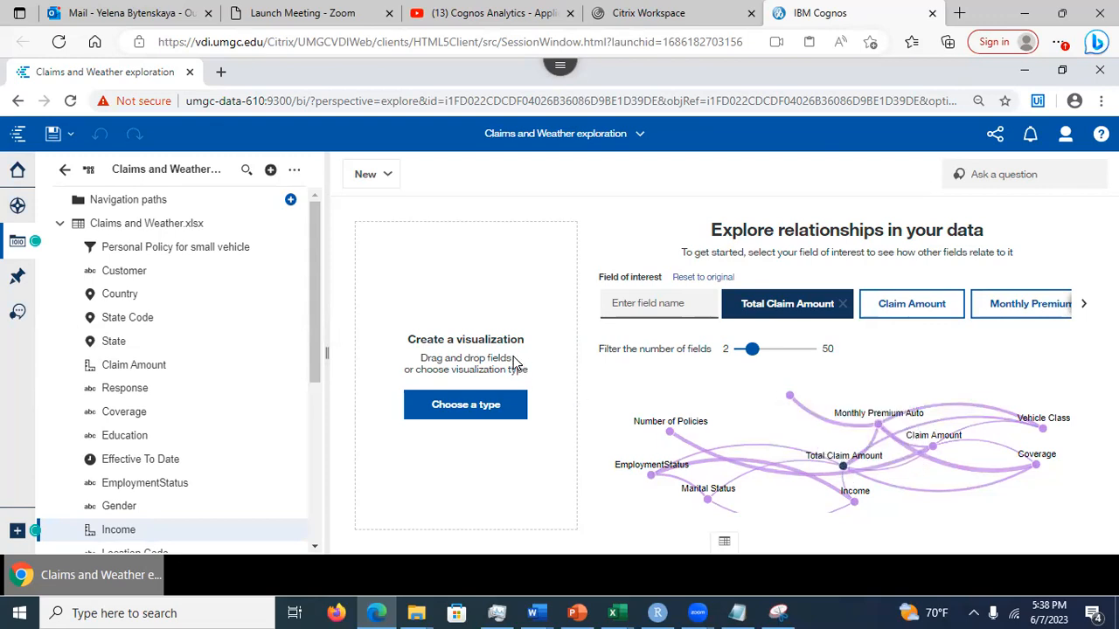
- Hide the data sources, select Total Claim Amount in the relationship diagram and add its suggested driver analysis as a card
left_click(15, 247)
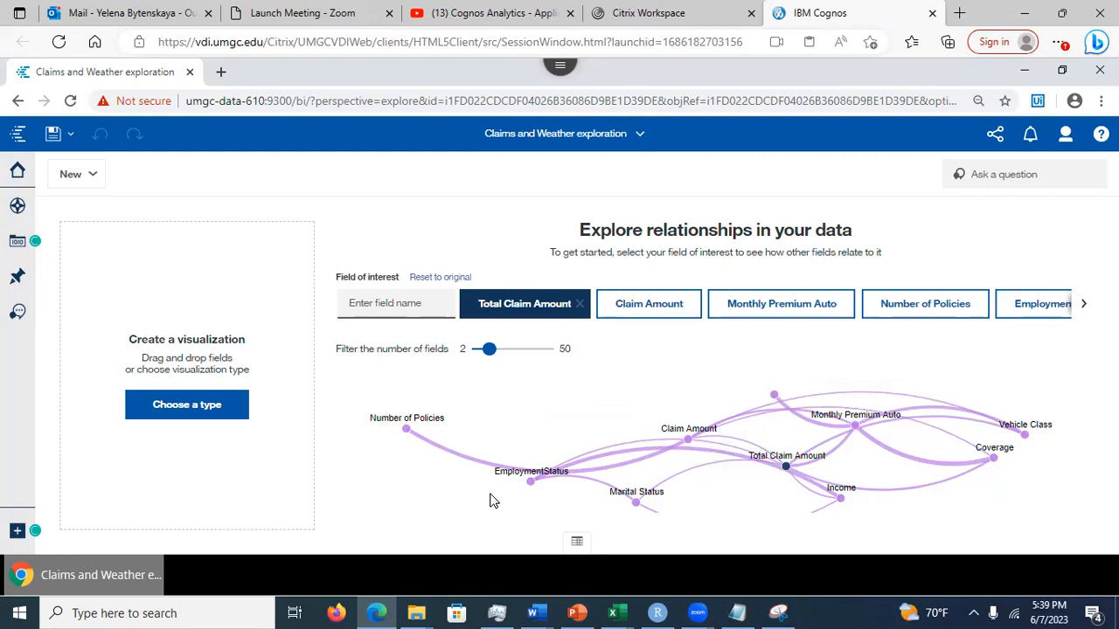
left_click(786, 469)
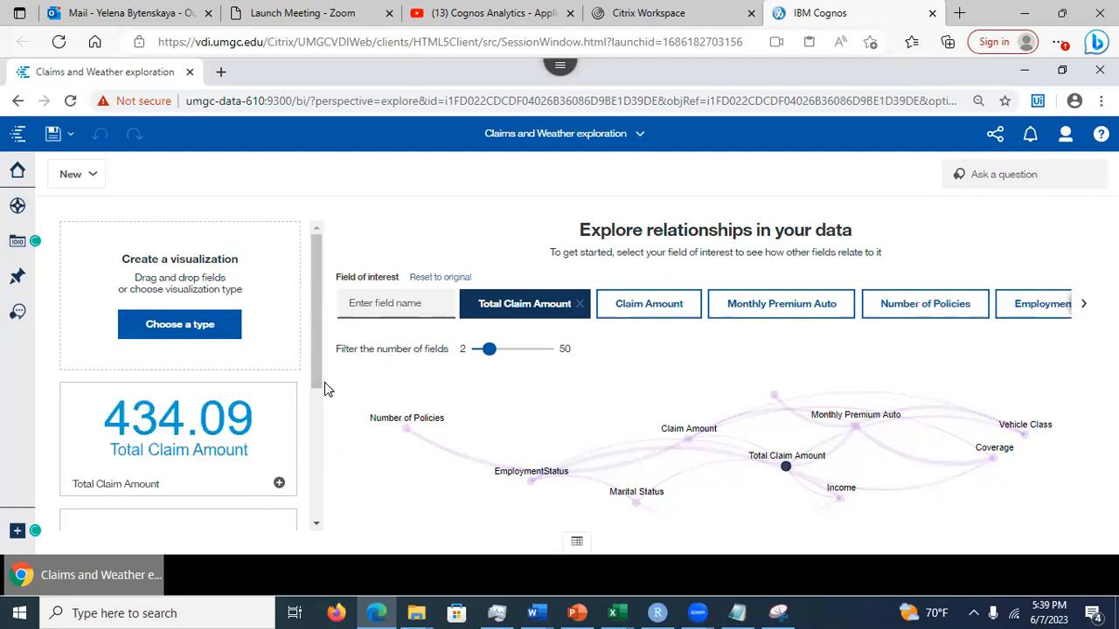
left_click_drag(316, 367, 318, 446)
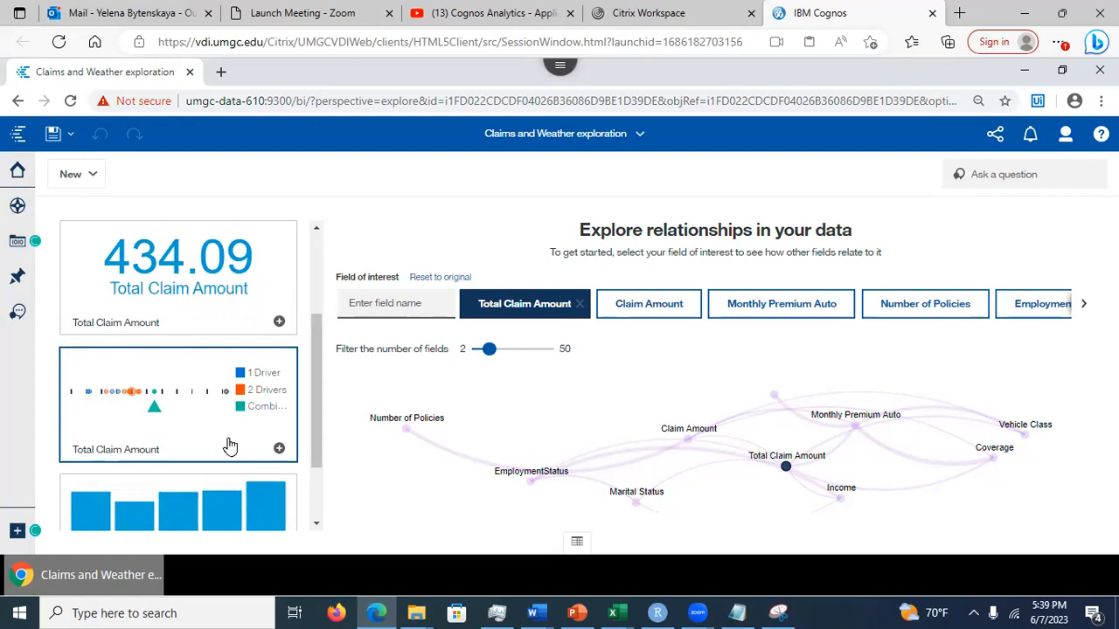
left_click(279, 449)
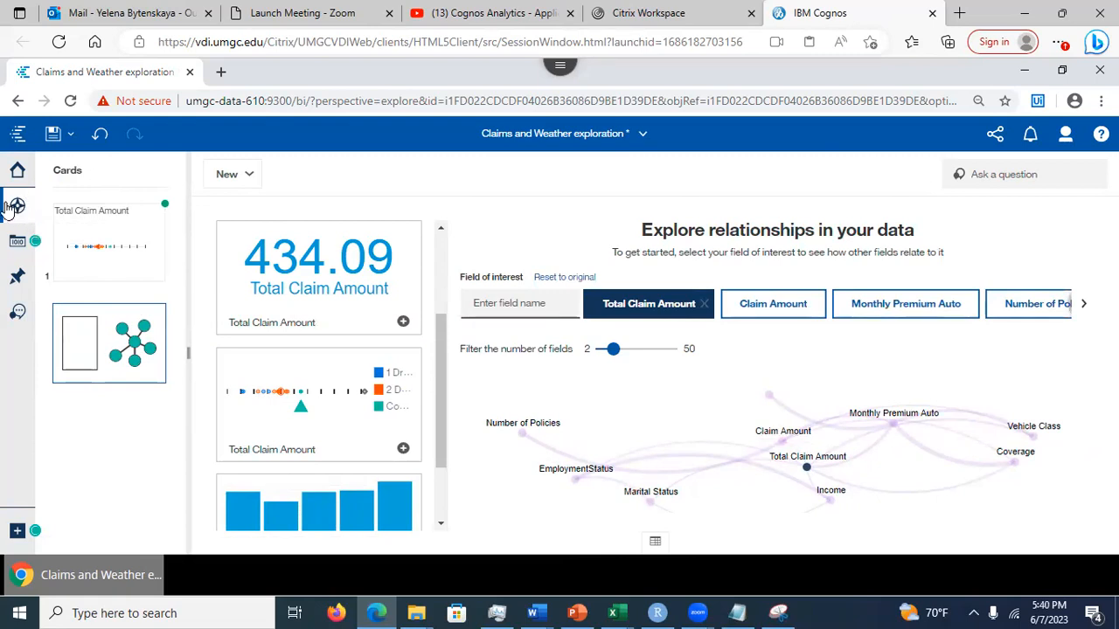
- Add the suggested Total Claim Amount by EmploymentStatus column chart as a card and browse more suggested visualizations
left_click_drag(434, 407, 439, 466)
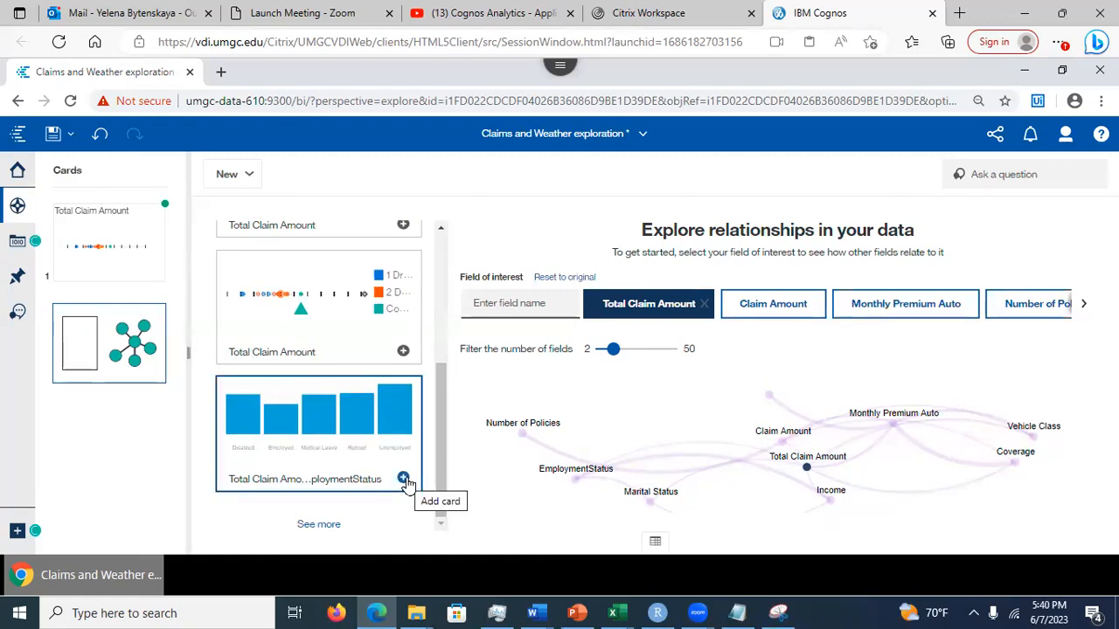
left_click(403, 478)
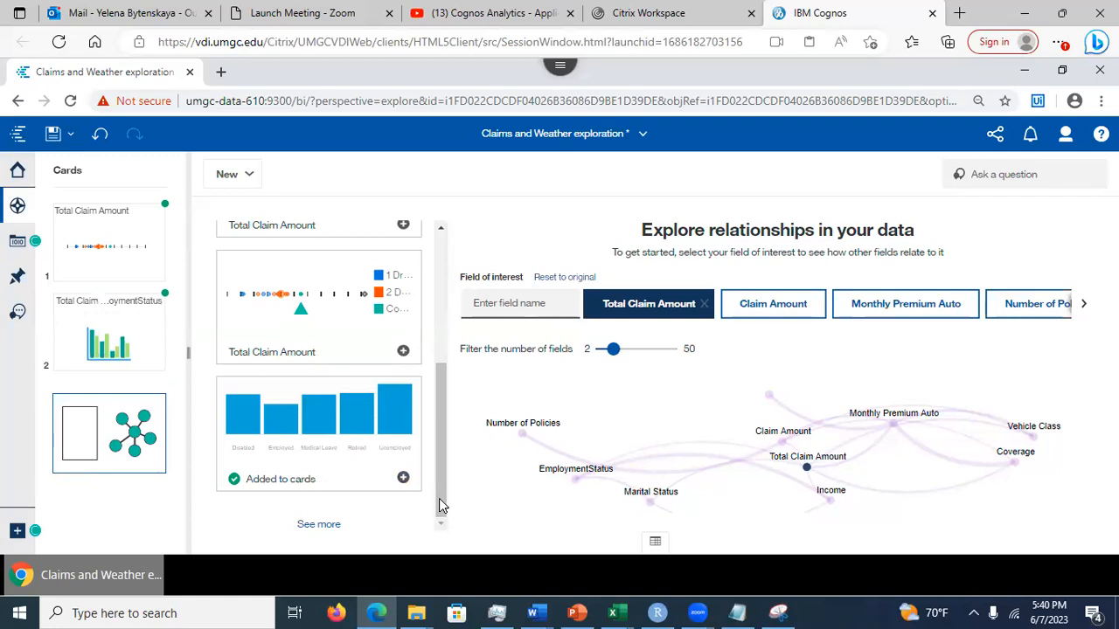
left_click(318, 524)
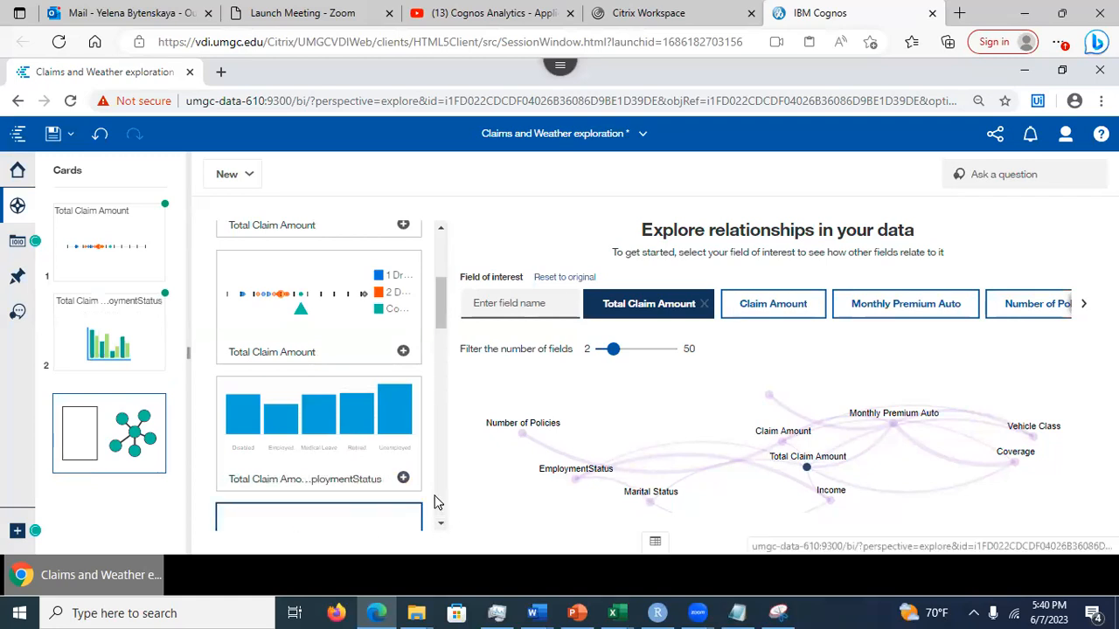
left_click_drag(442, 308, 446, 367)
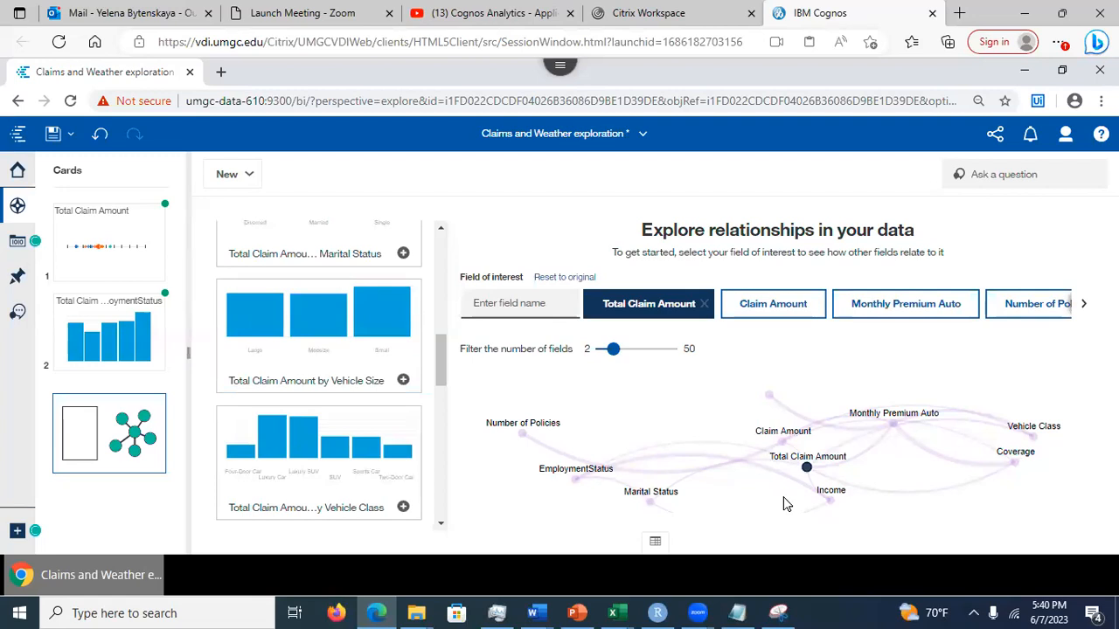
- Include Vehicle Class in the diagram selection and add the horizontal bar chart of Total Claim Amount by Vehicle Class as a card
left_click(1034, 439)
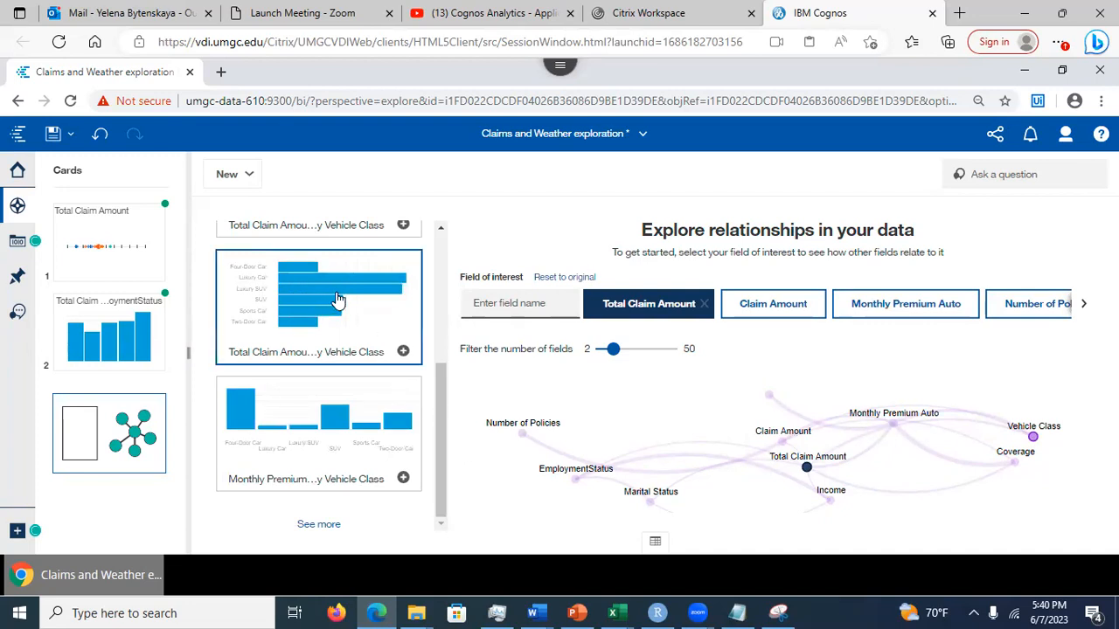
left_click(404, 352)
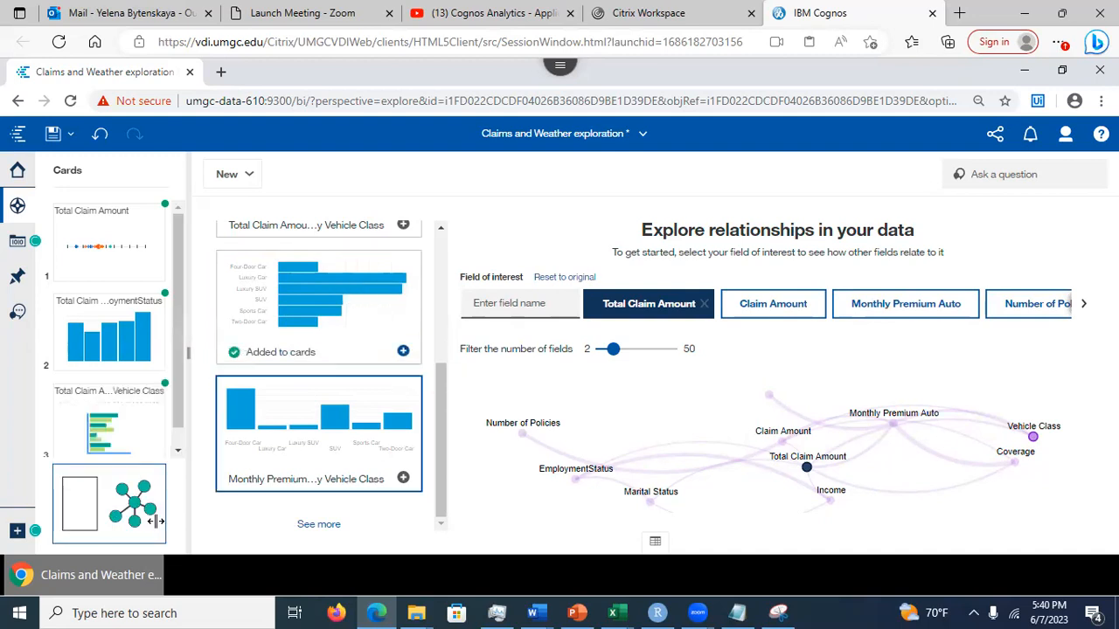
left_click_drag(177, 423, 182, 483)
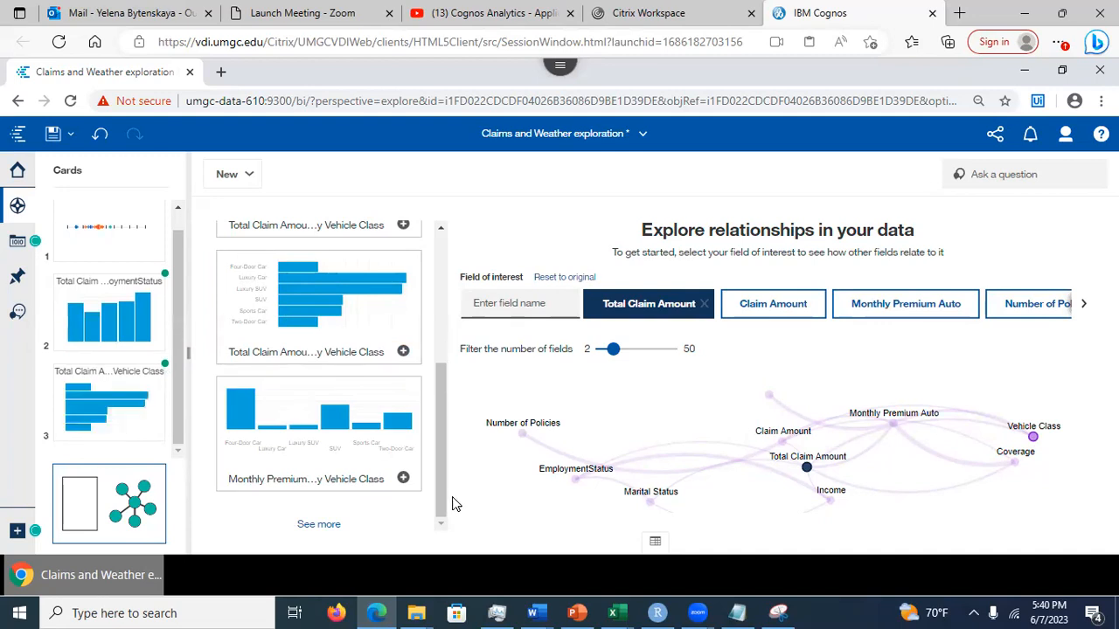
- Create a Spiral visualization with Total Claim Amount as its target
left_click_drag(441, 506, 429, 312)
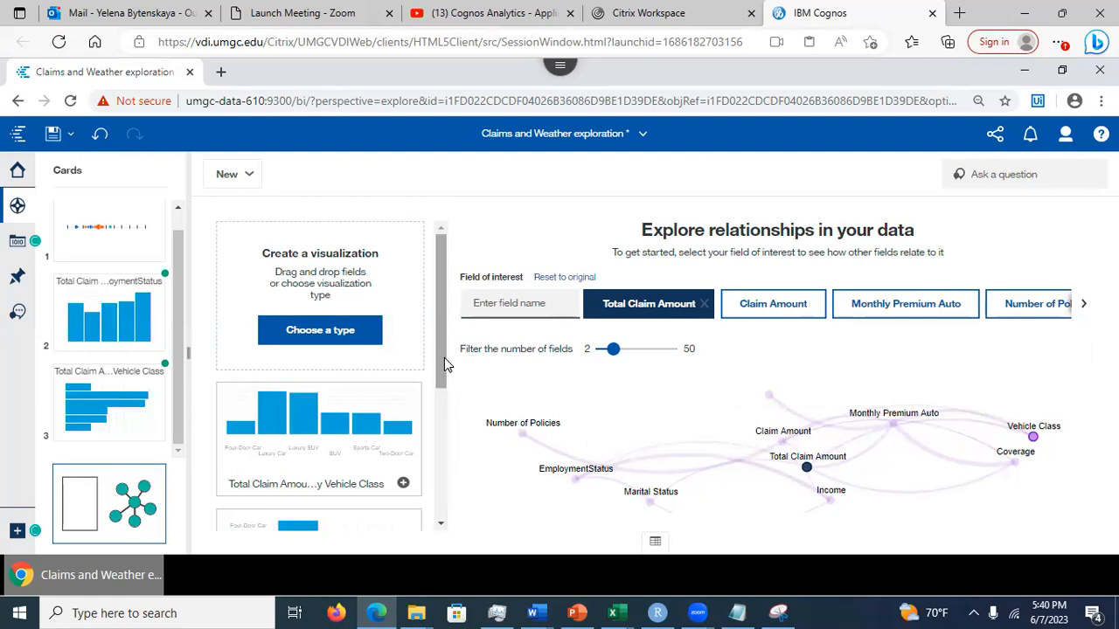
left_click(300, 337)
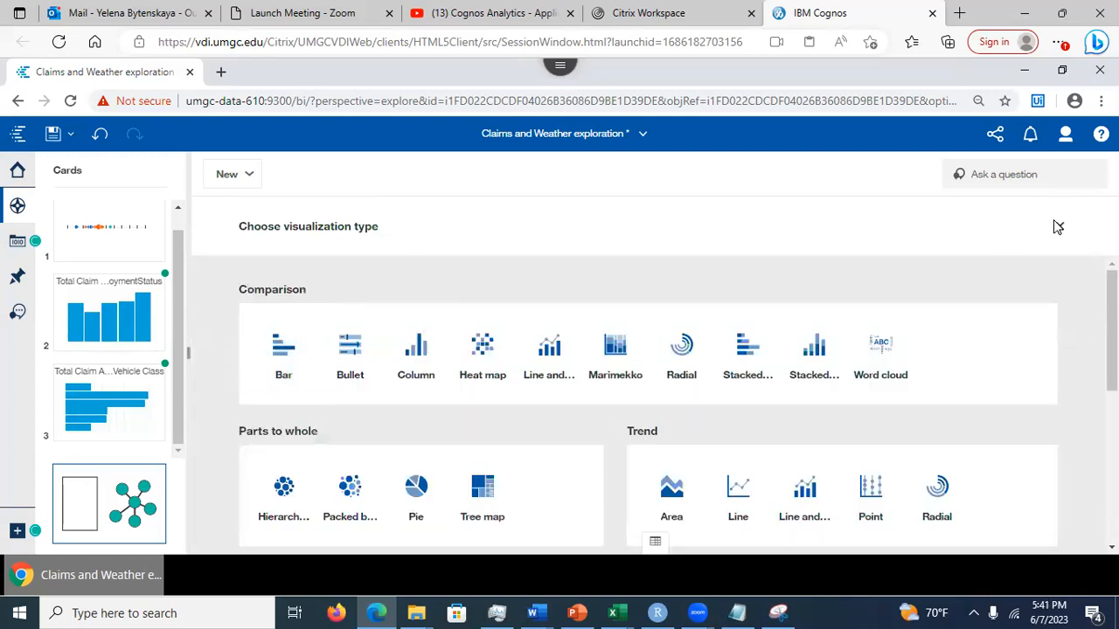
scroll(647, 411, "down", 5)
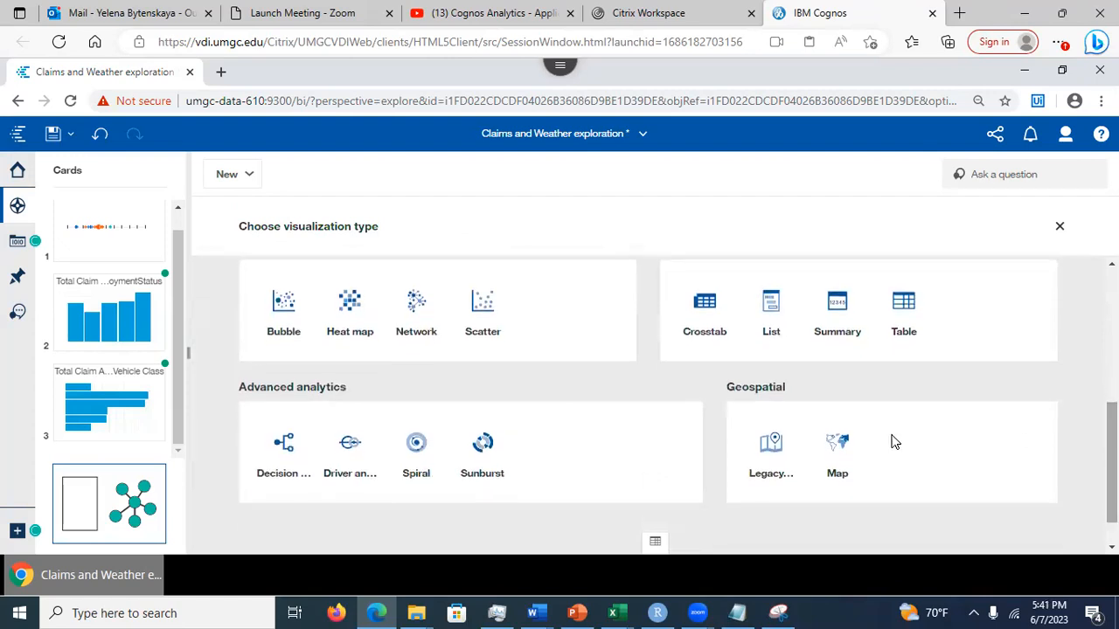
left_click(416, 444)
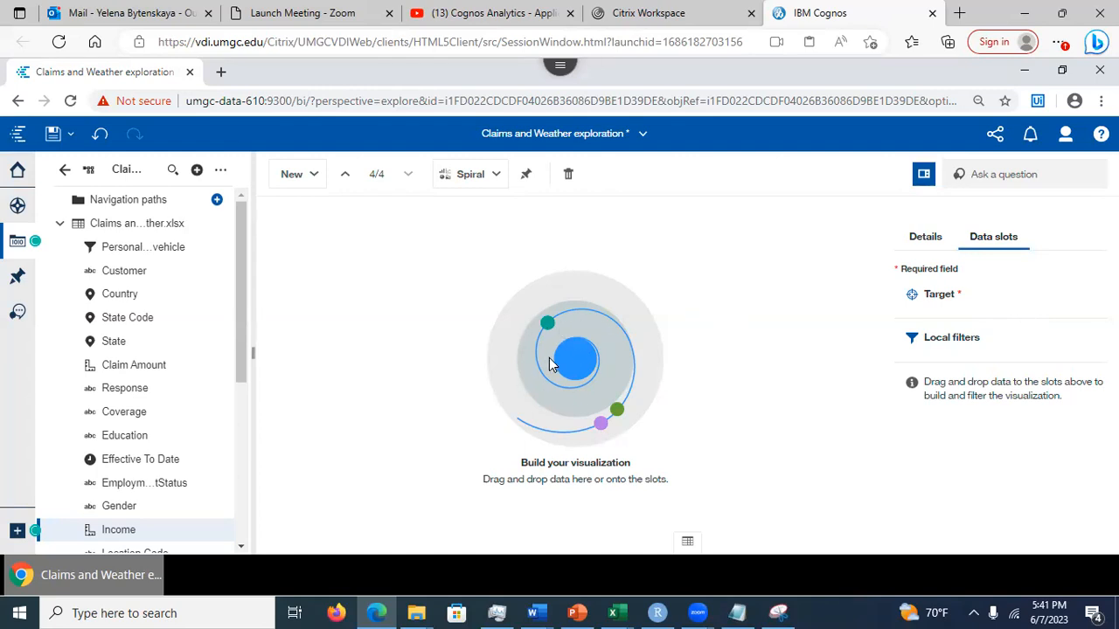
left_click_drag(247, 332, 251, 504)
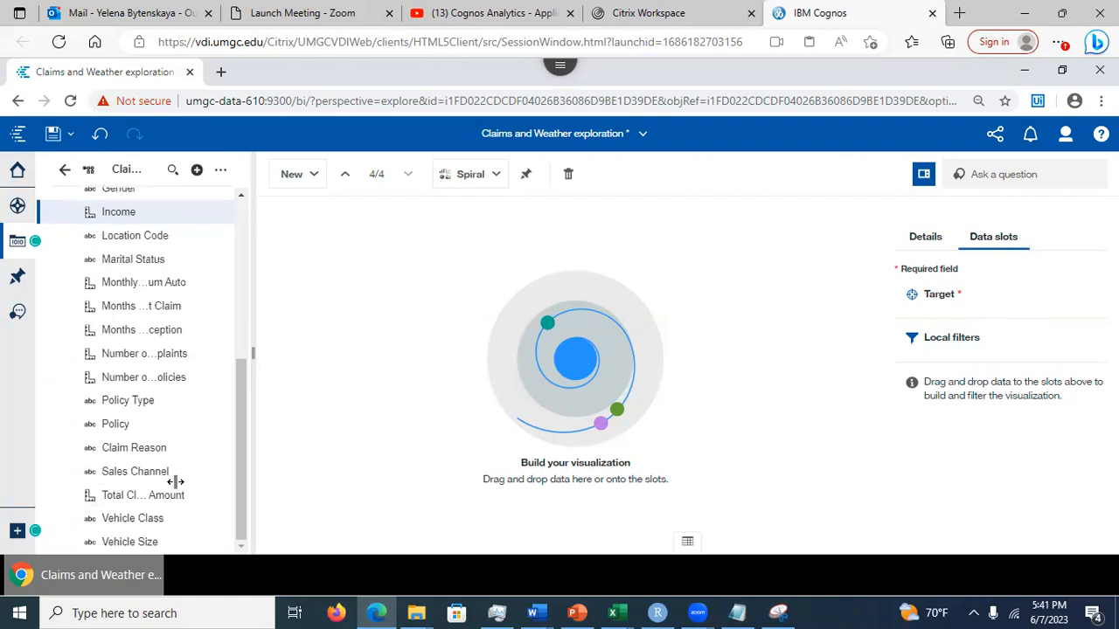
left_click_drag(166, 500, 952, 293)
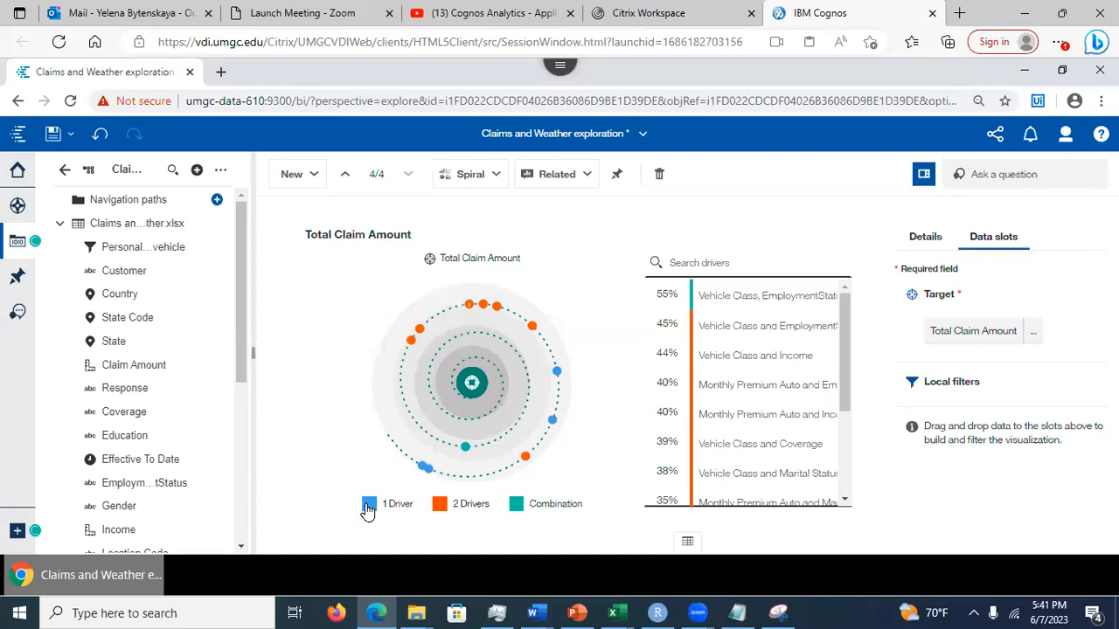
- Hide the Combination and 2 Drivers categories of the spiral to examine the single drivers and show both categories again
left_click(516, 507)
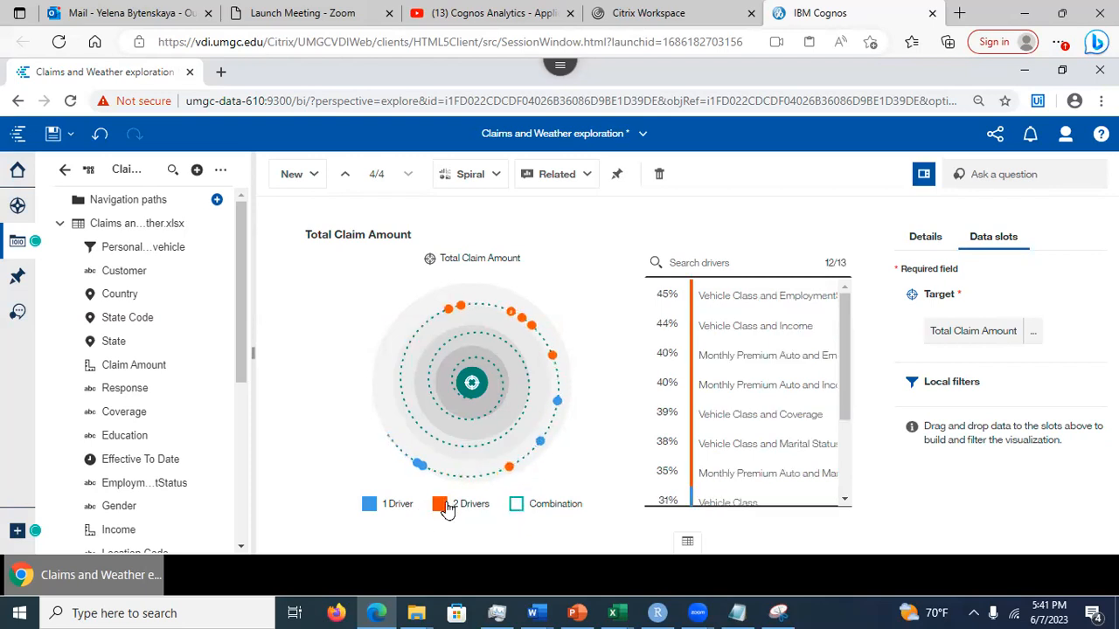
left_click(439, 504)
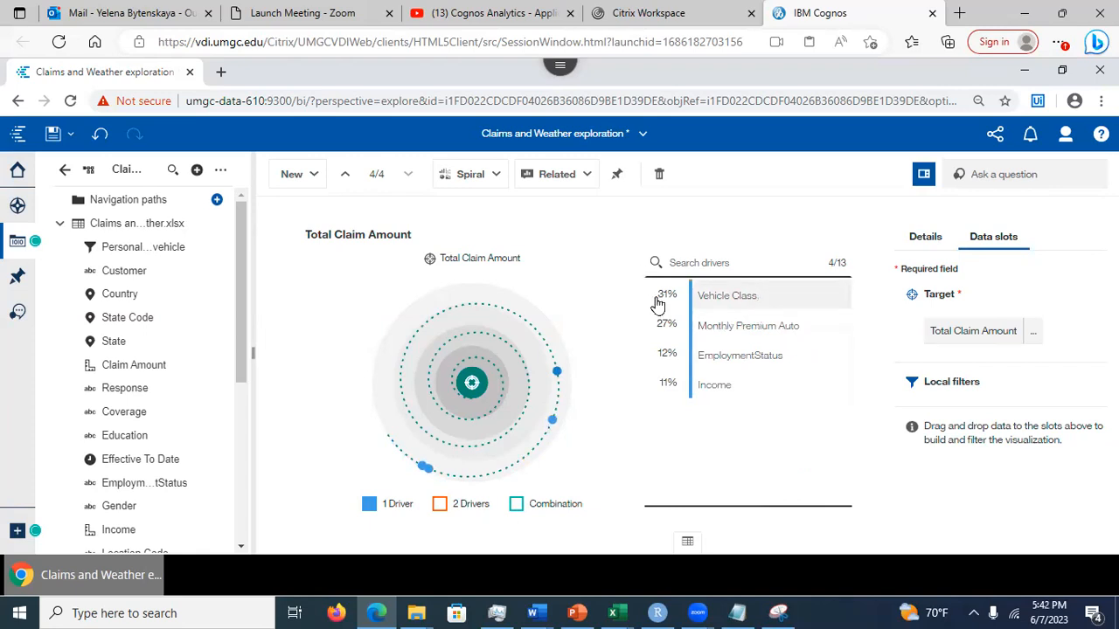
mouse_move(658, 303)
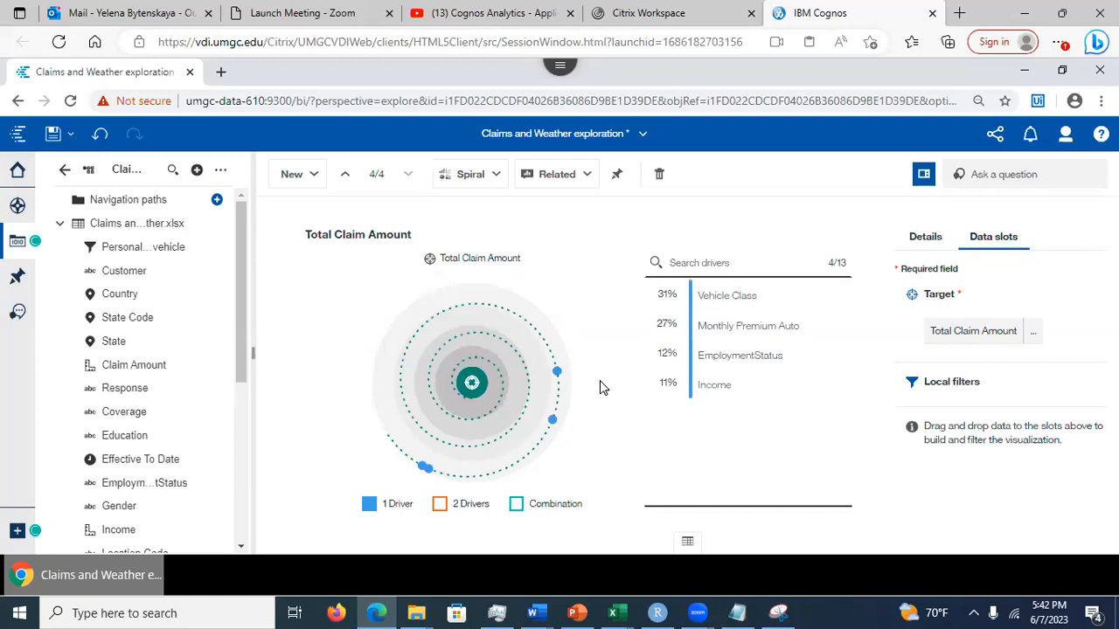
left_click(439, 505)
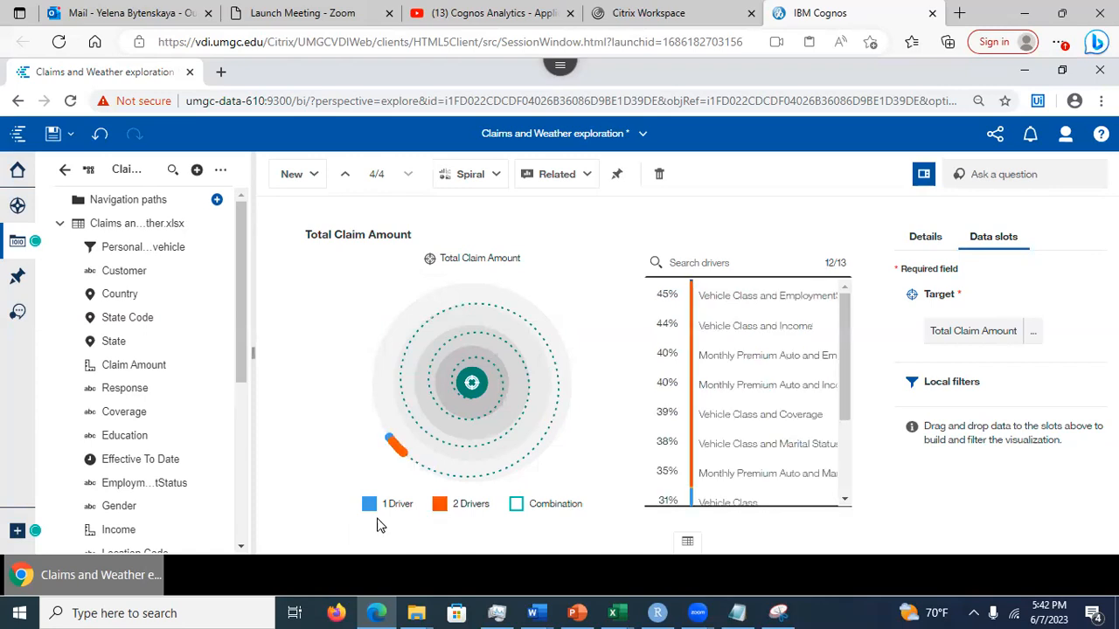
left_click(517, 505)
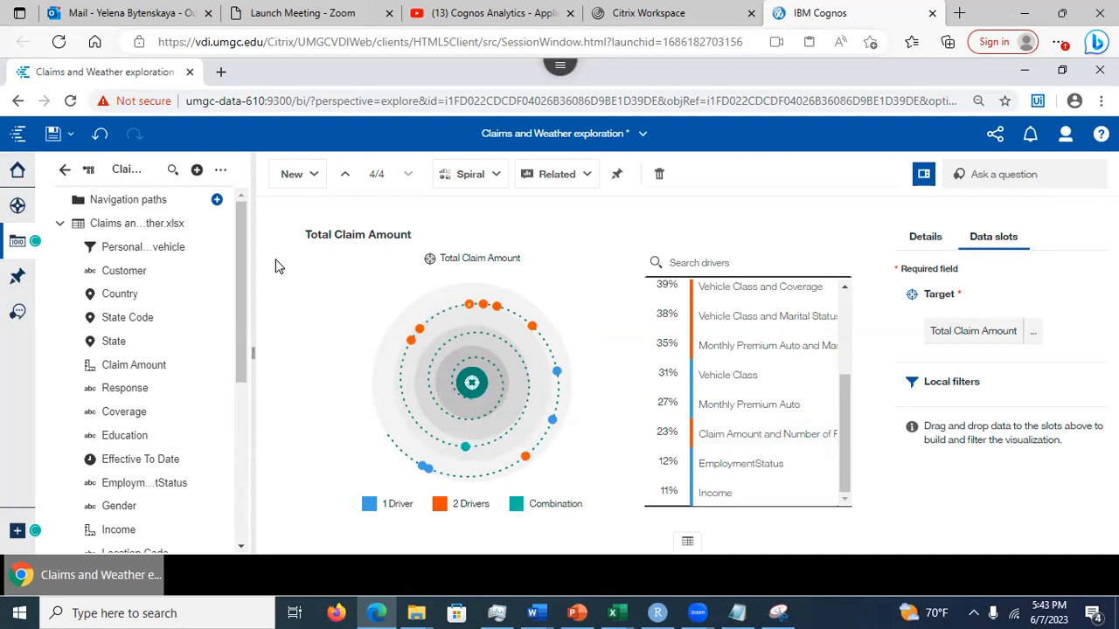
- Open the Total Claim Amount driver analysis card and examine the detail charts of its single, two-driver and combination drivers
left_click(16, 209)
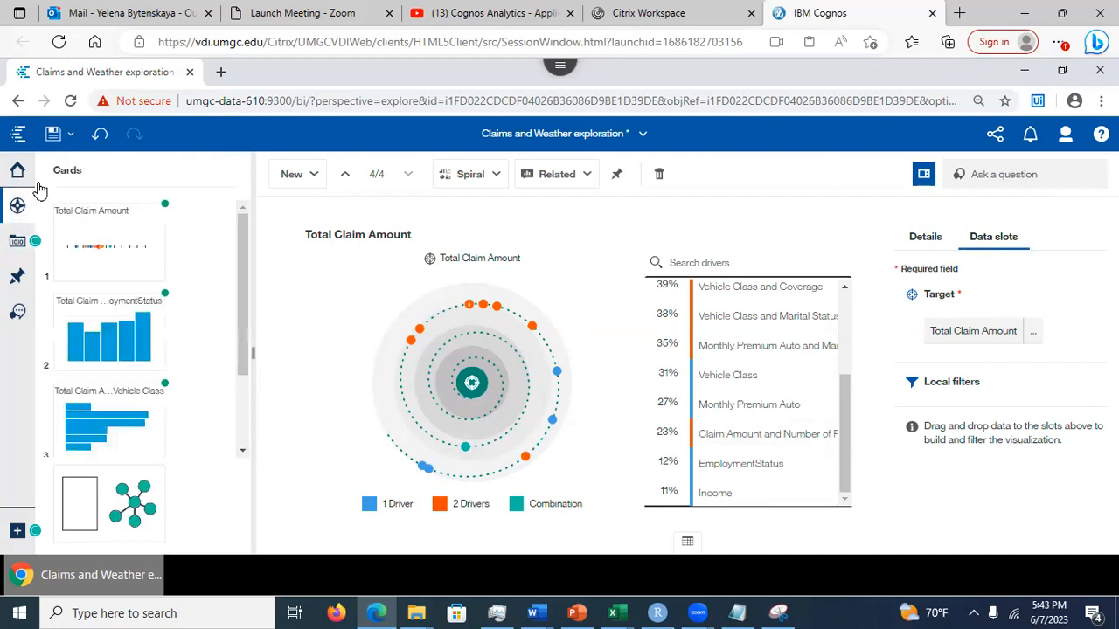
left_click(92, 245)
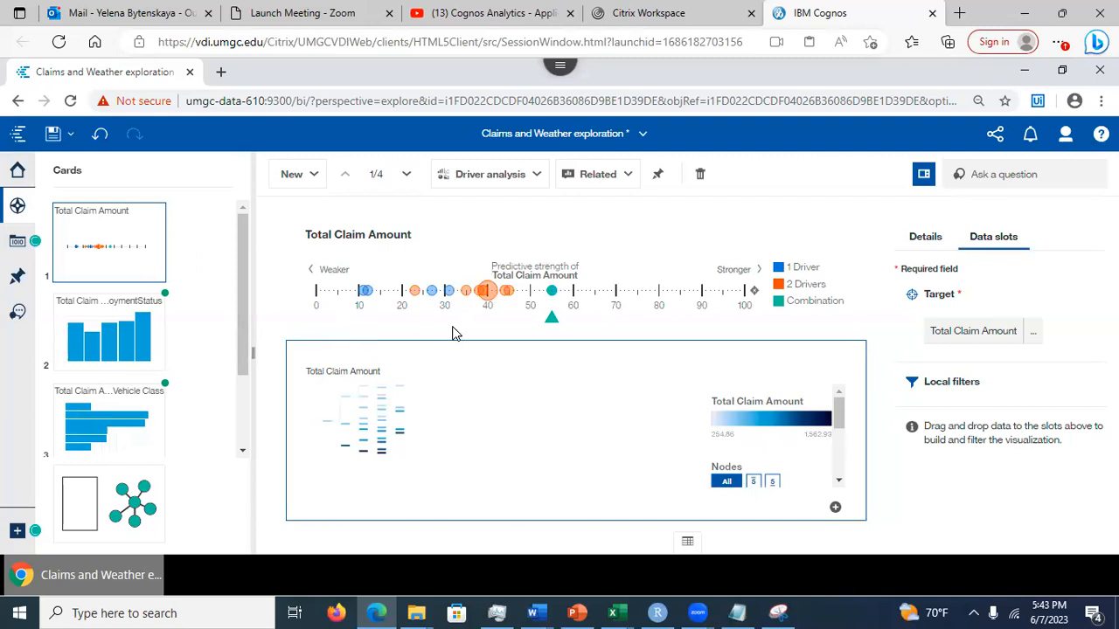
left_click(362, 292)
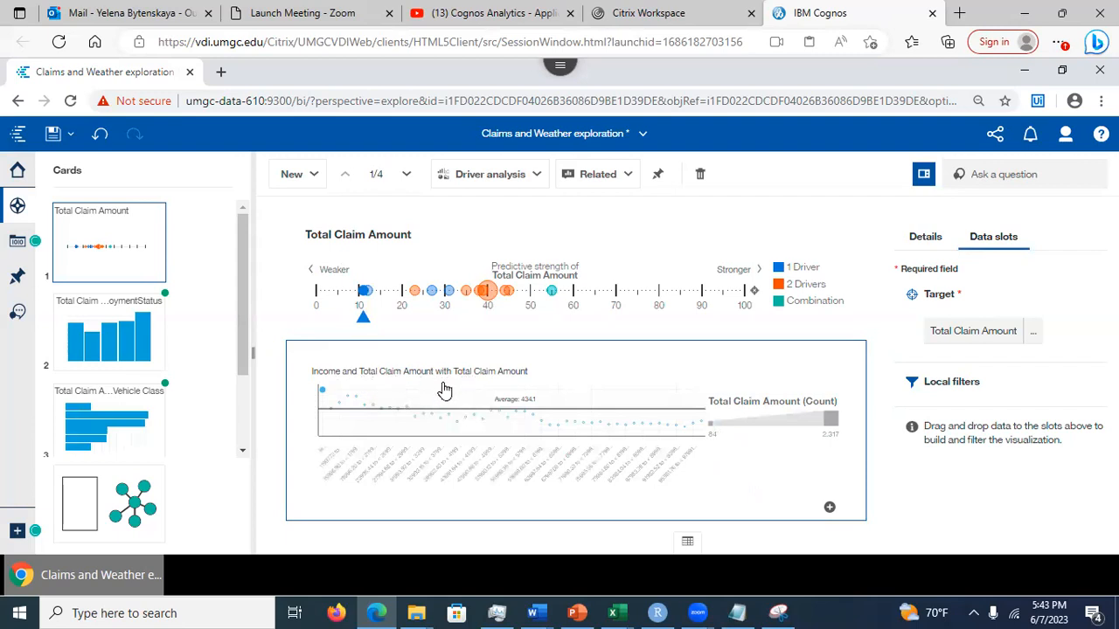
left_click(447, 291)
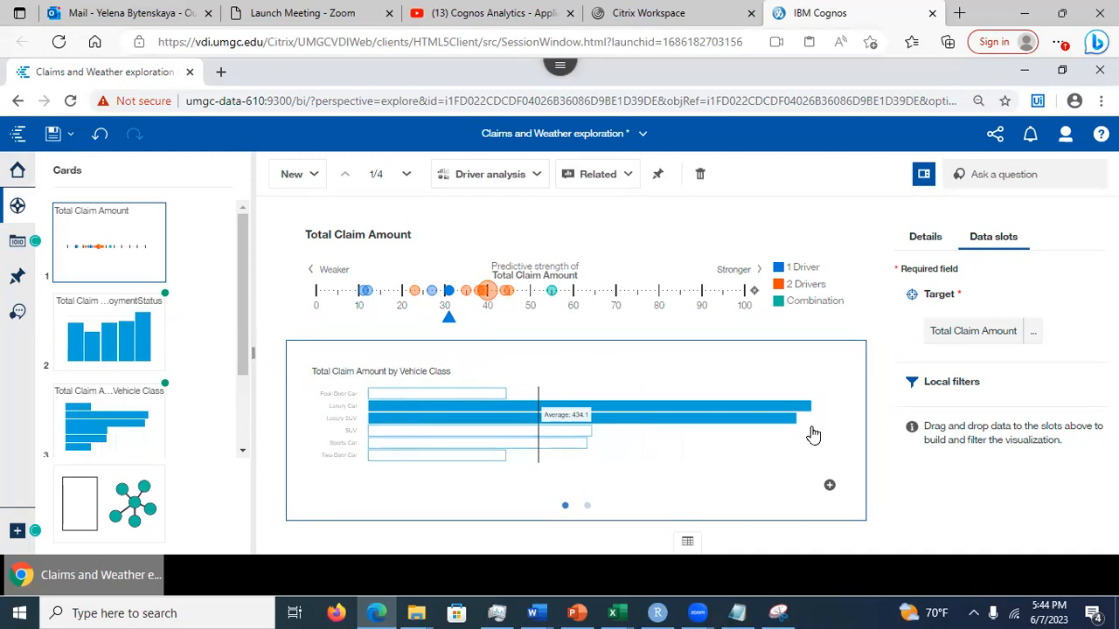
left_click(467, 291)
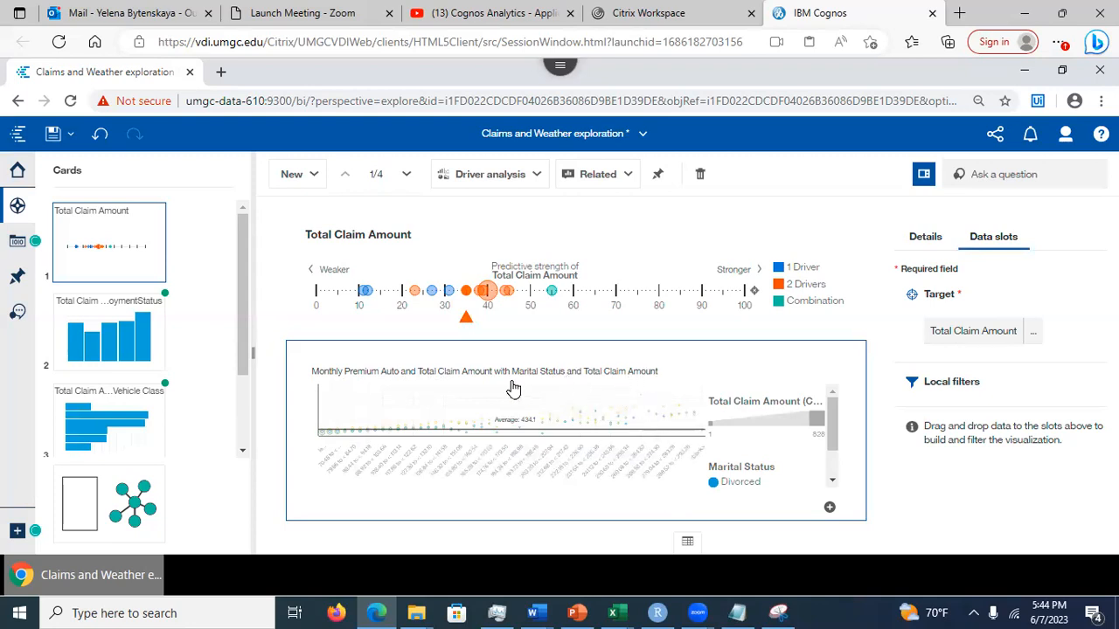
left_click(490, 300)
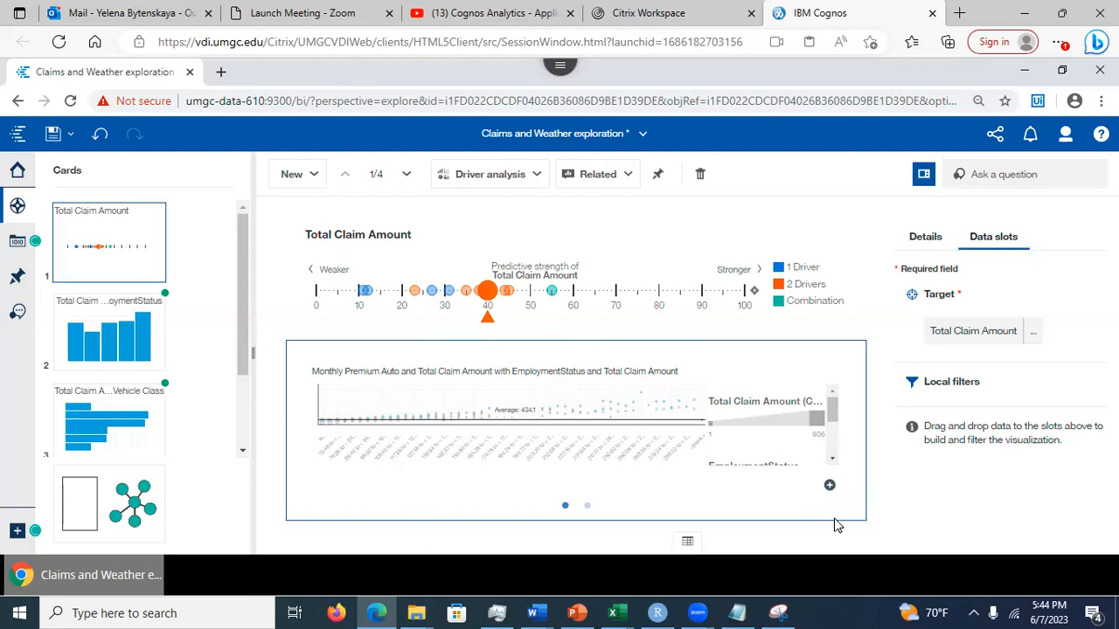
left_click(553, 292)
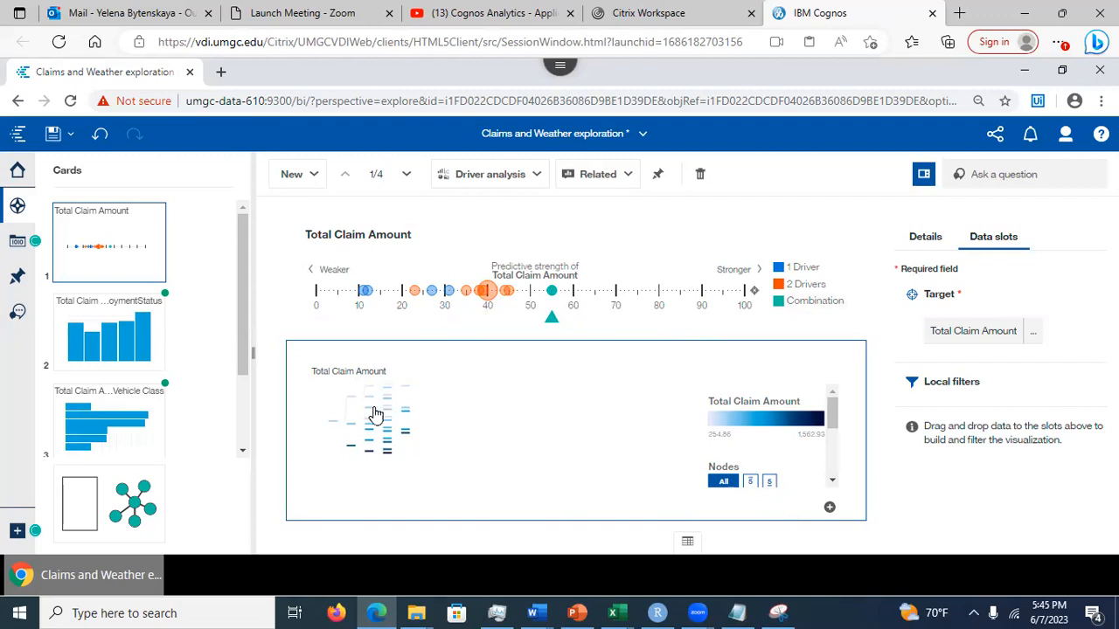
- Add the combination driver's Total Claim Amount decision tree as a card, open it and read its predictive strength
left_click(830, 510)
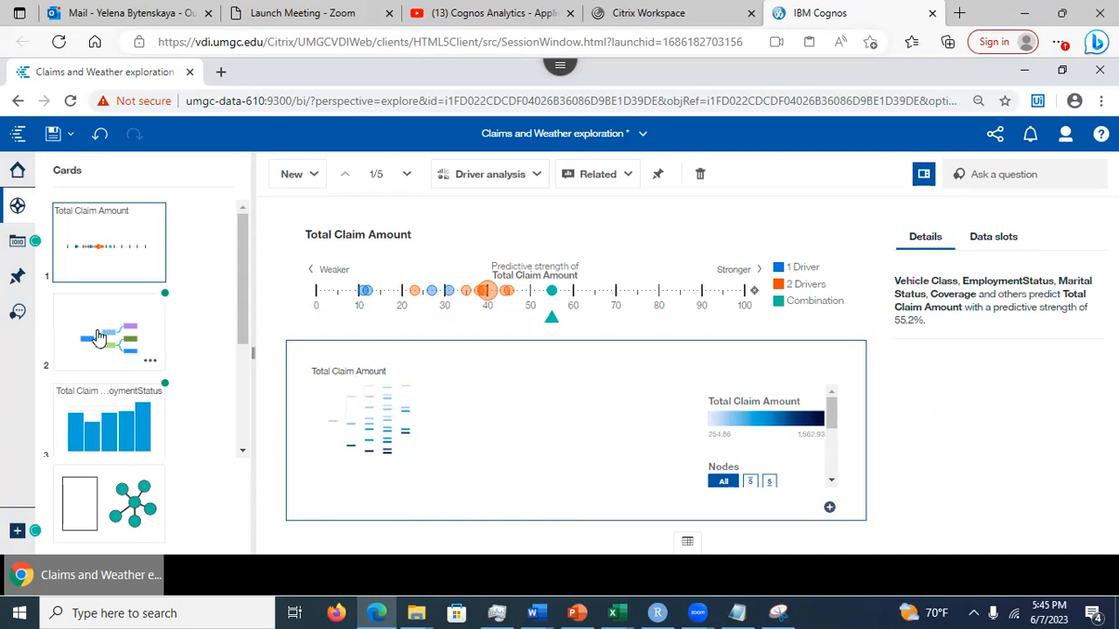
left_click(89, 318)
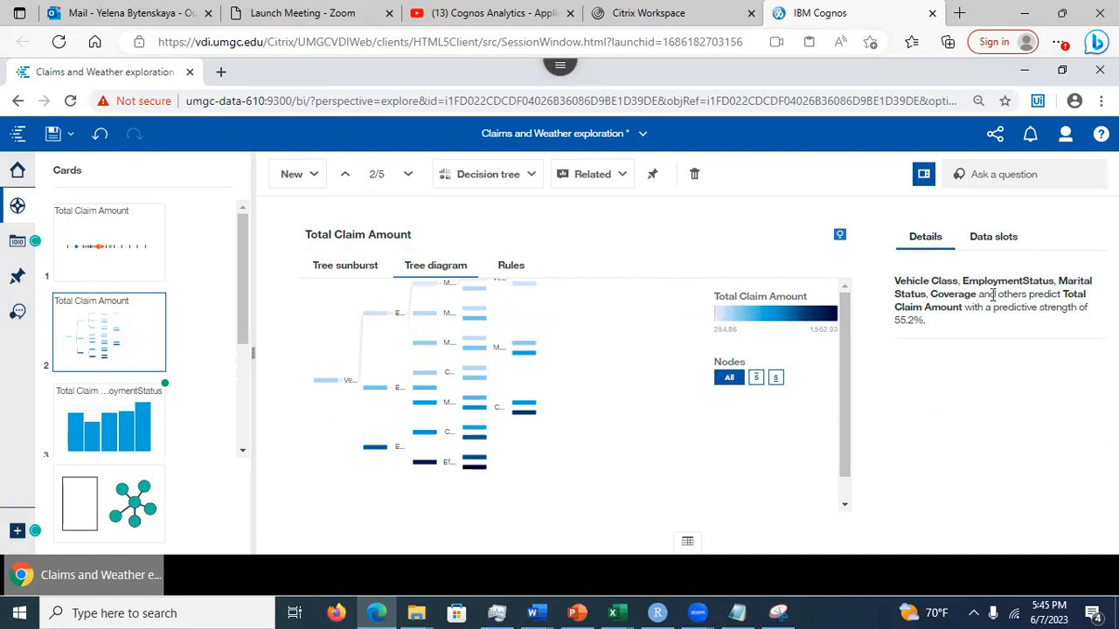
left_click_drag(1041, 307, 951, 320)
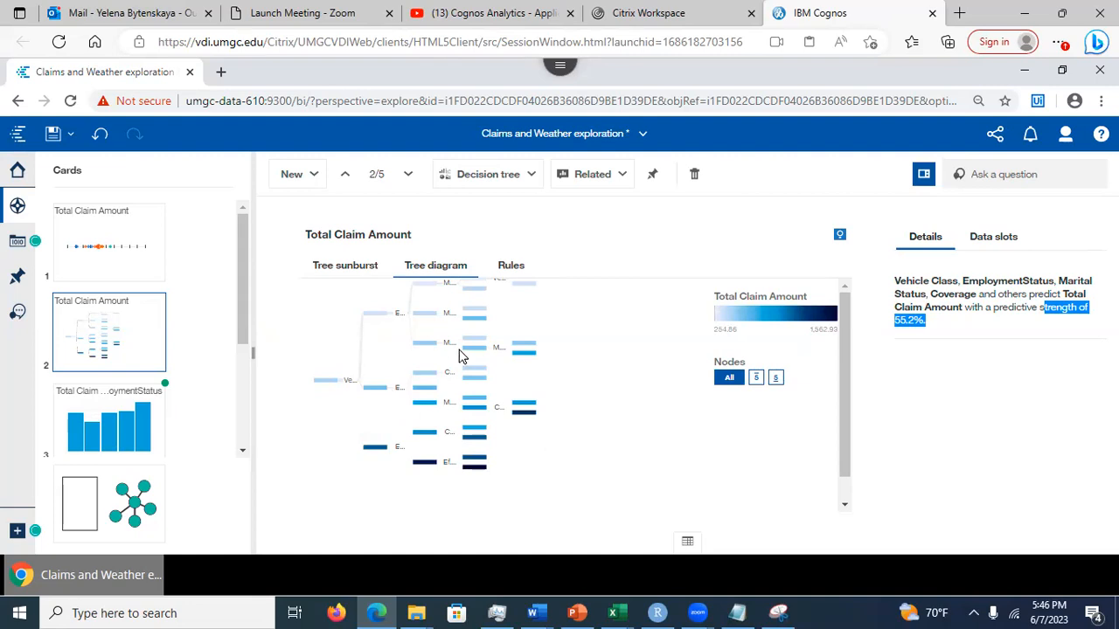
- Collapse lower branches of the decision tree, including the Luxury SUV, Luxury Car branch, and hide the list of cards
left_click(430, 384)
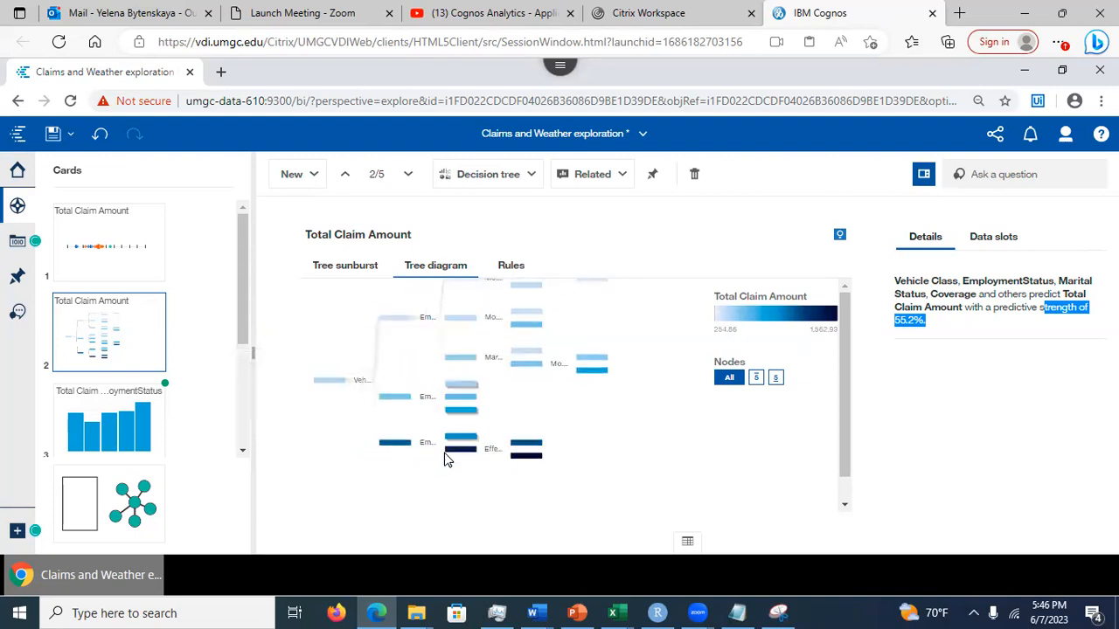
left_click(464, 453)
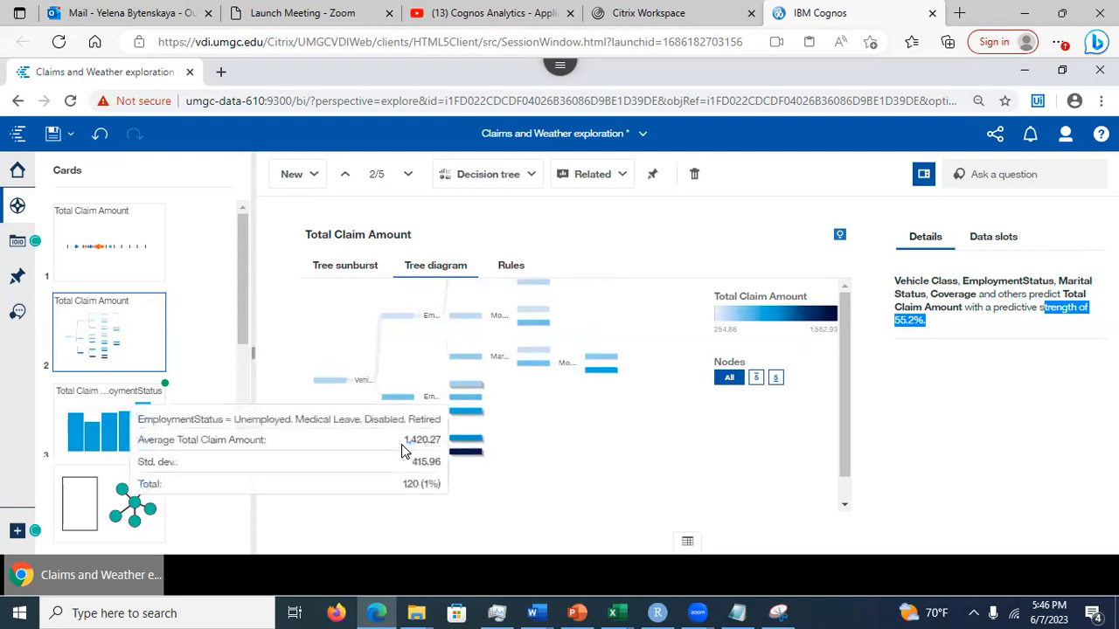
left_click(404, 448)
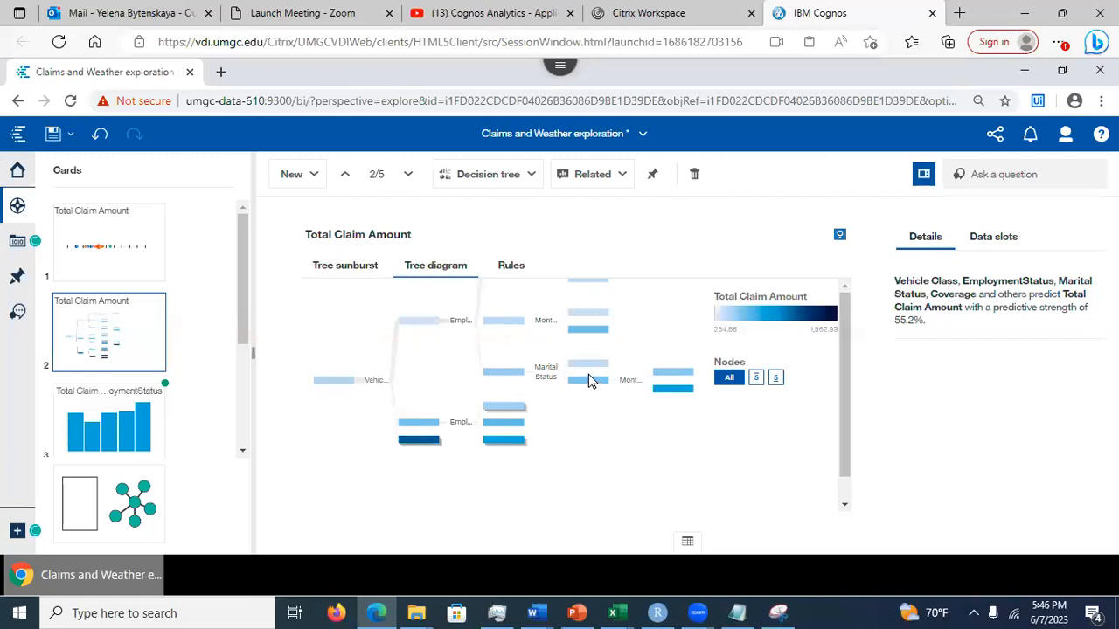
left_click(18, 209)
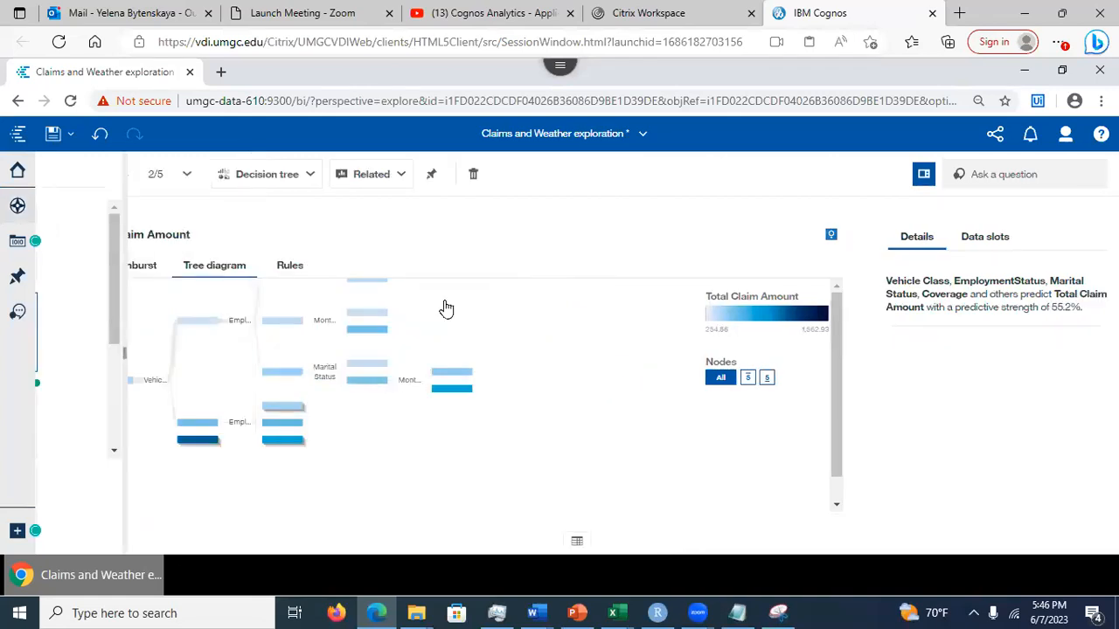
- Collapse the remaining branches of the tree diagram until only the Vehicle Class split is shown
left_click(296, 372)
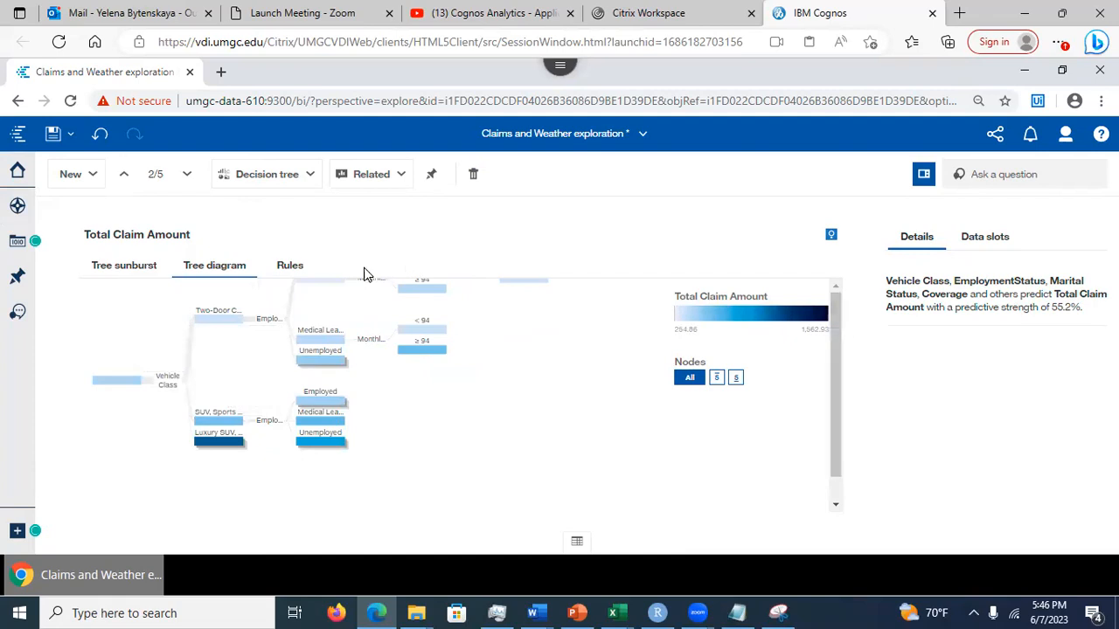
left_click(319, 282)
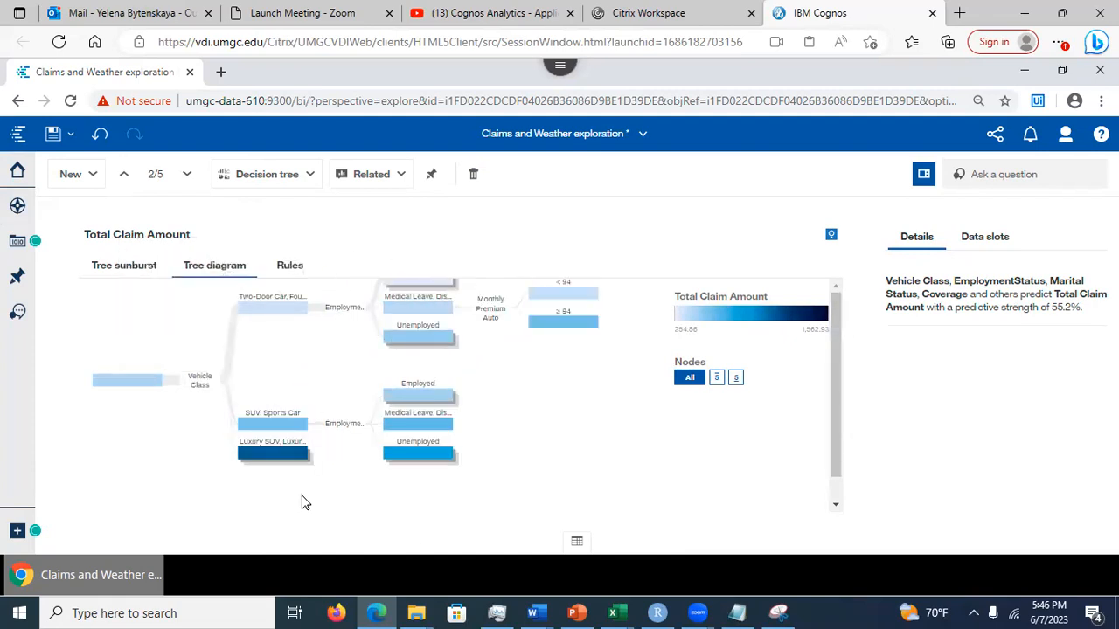
left_click(274, 428)
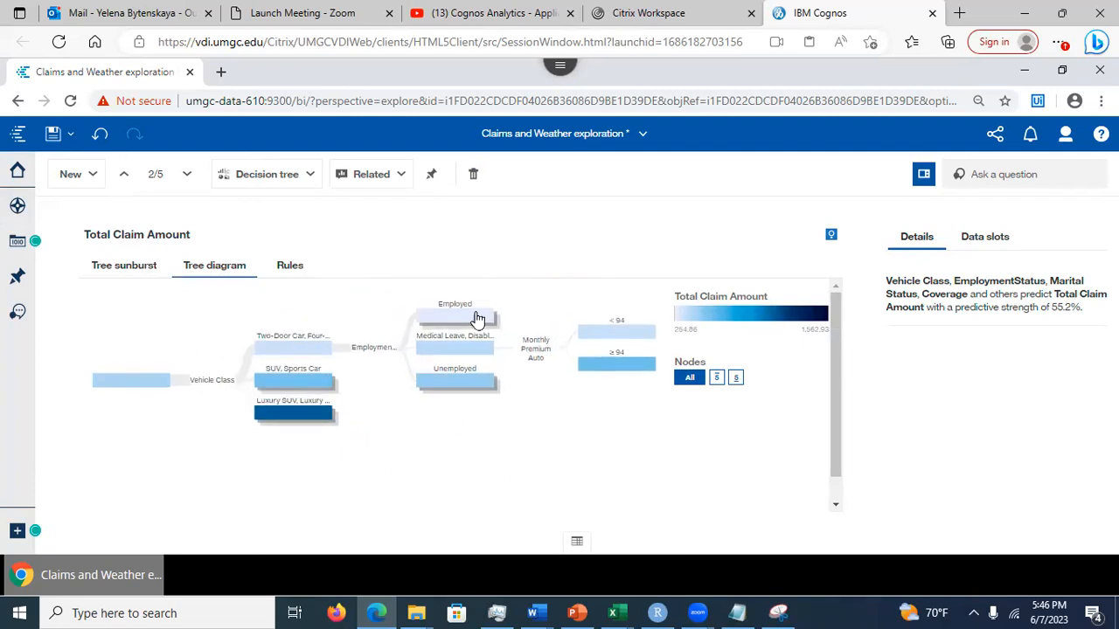
left_click(460, 352)
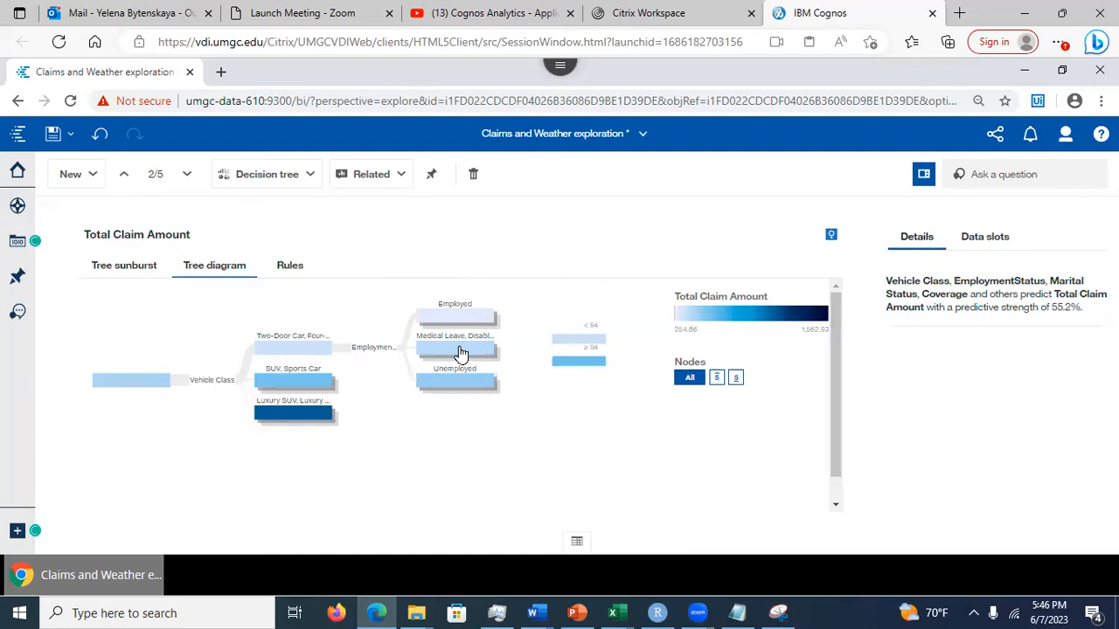
left_click(332, 346)
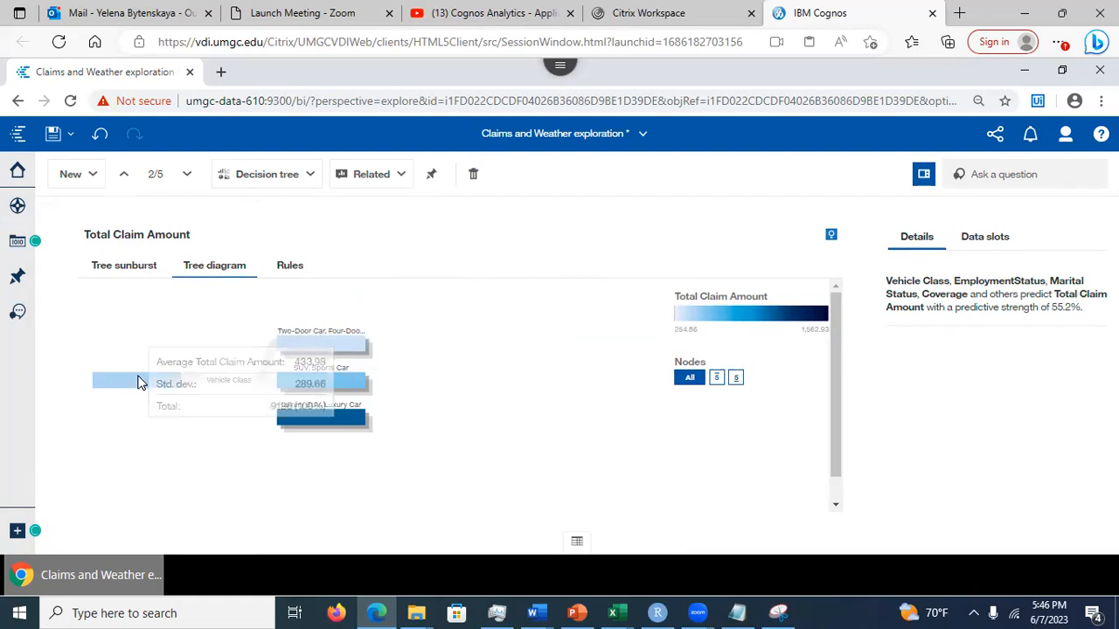
- Examine the root and Two-Door Car, Four-Door Car statistics, expanding that branch through employment status to the Unemployed node
mouse_move(133, 390)
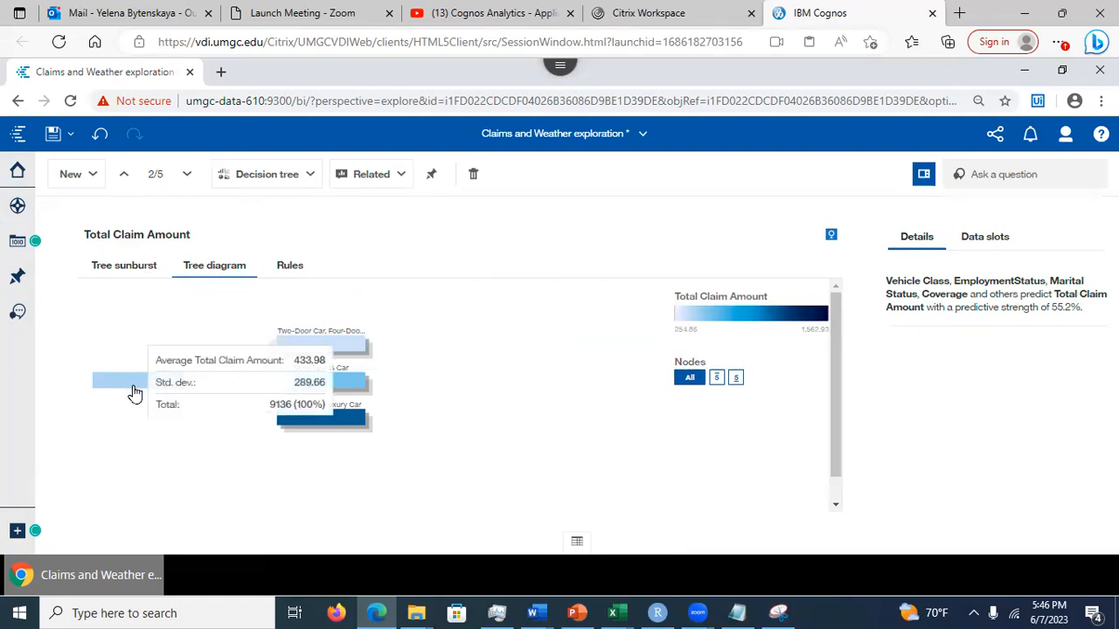
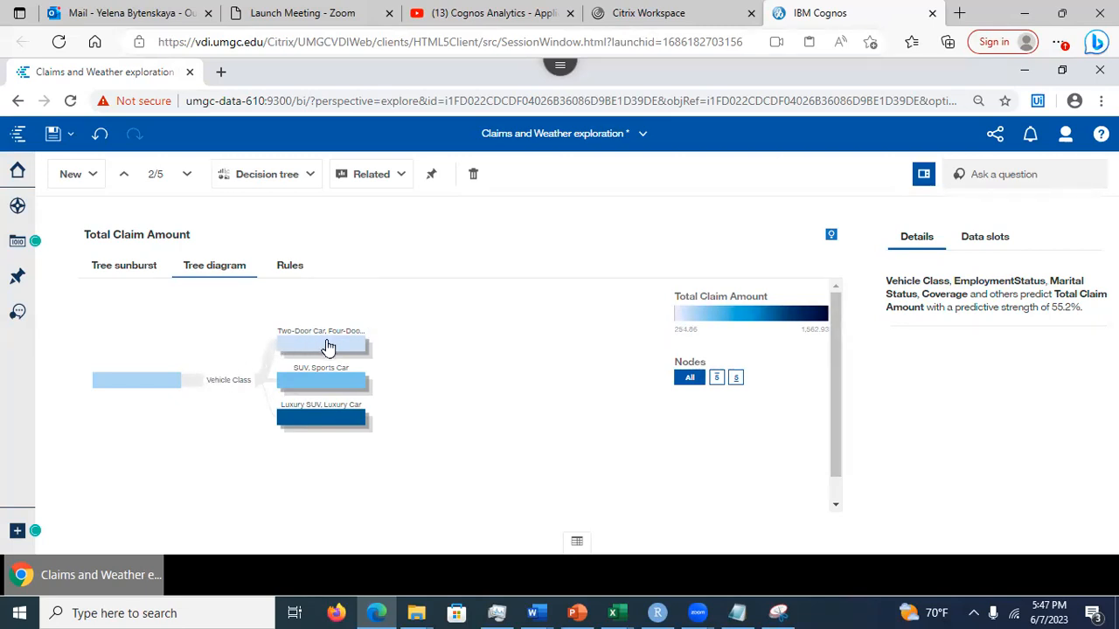
mouse_move(326, 349)
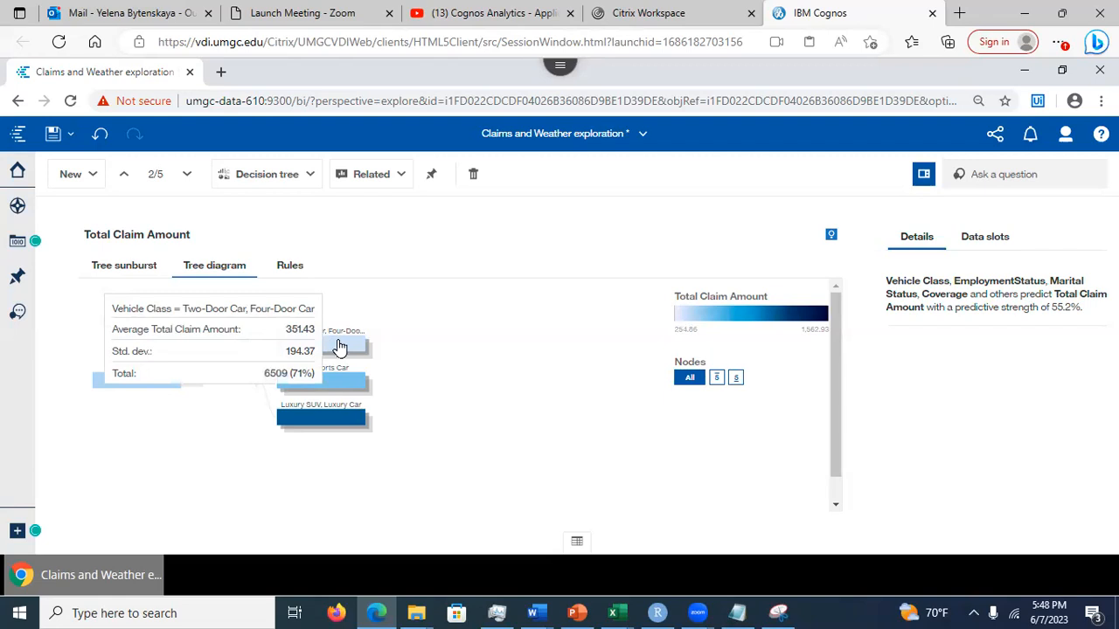
left_click(339, 347)
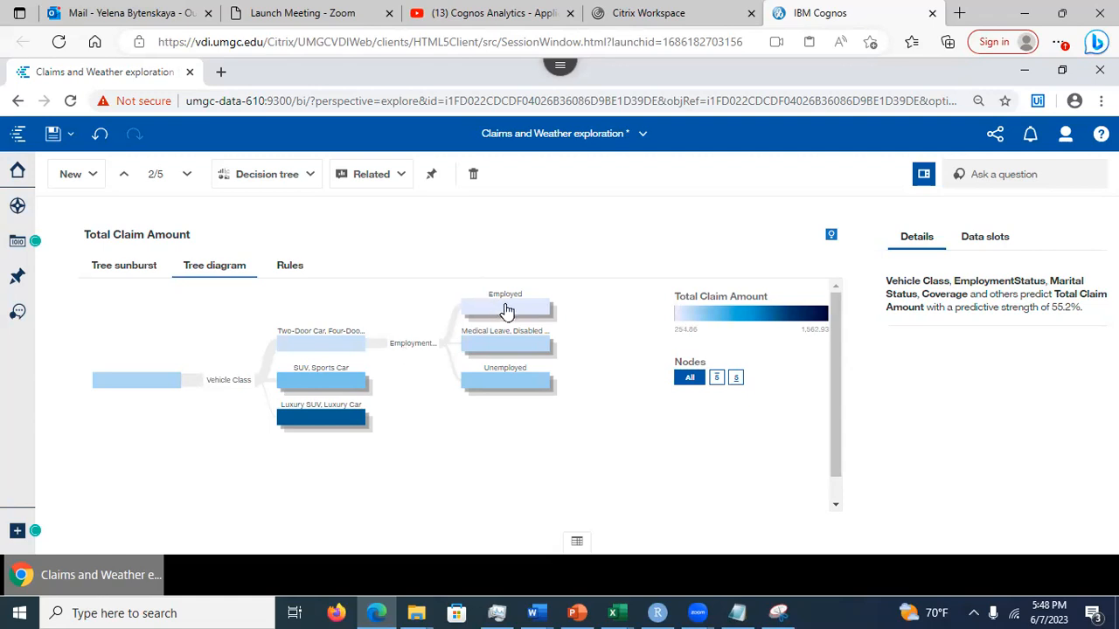
mouse_move(510, 312)
mouse_move(496, 348)
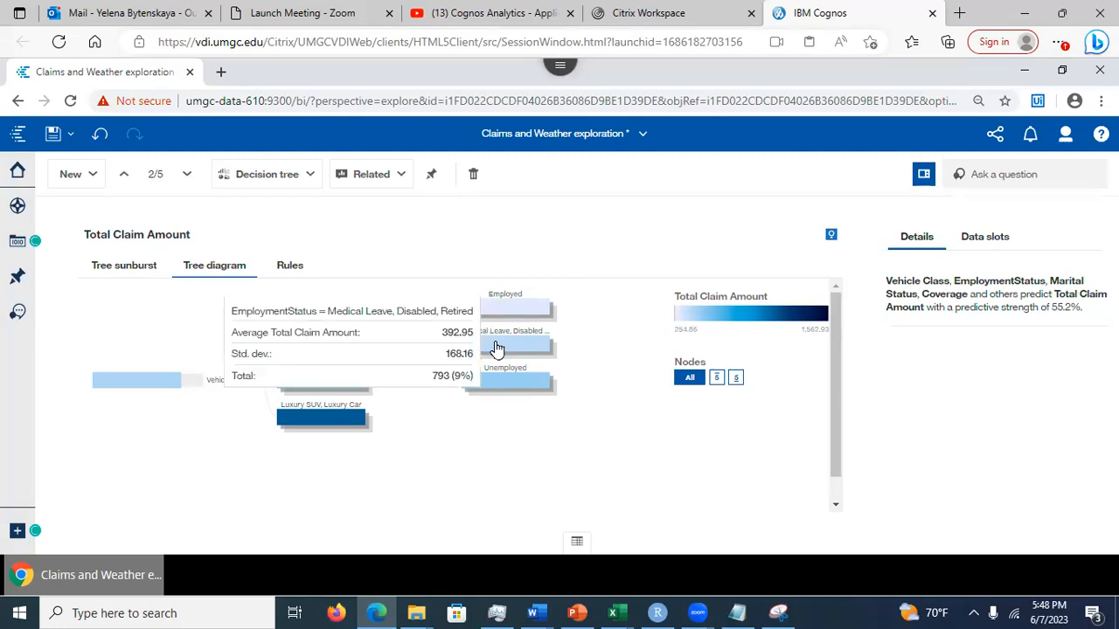
left_click(509, 384)
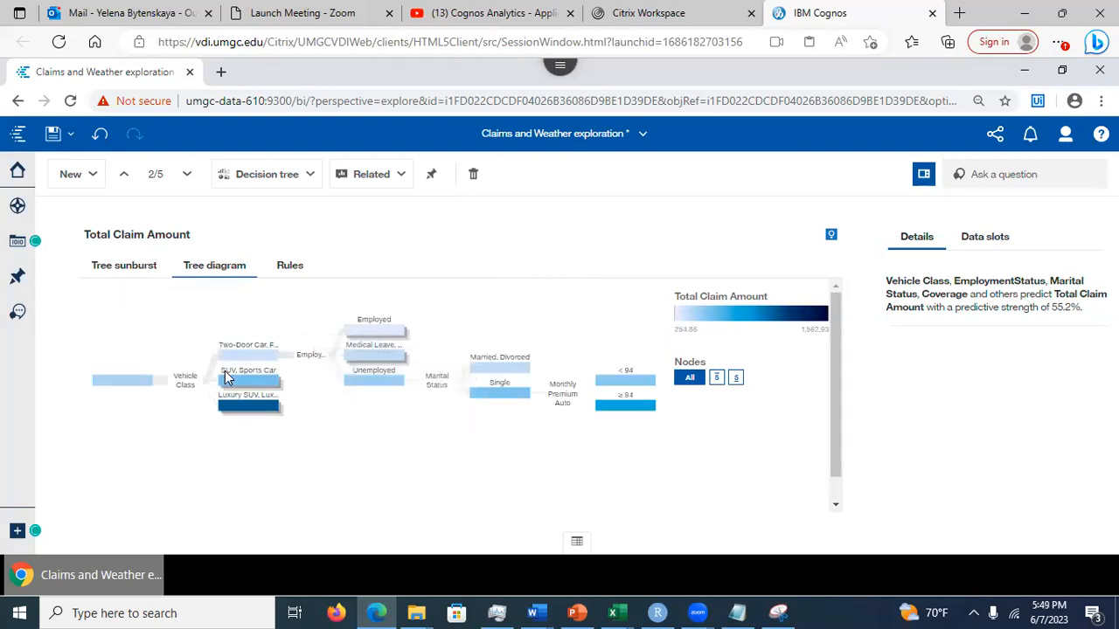
- Collapse and reopen the Two-Door Car, Four-Door Car branch and collapse its Unemployed node
left_click(248, 358)
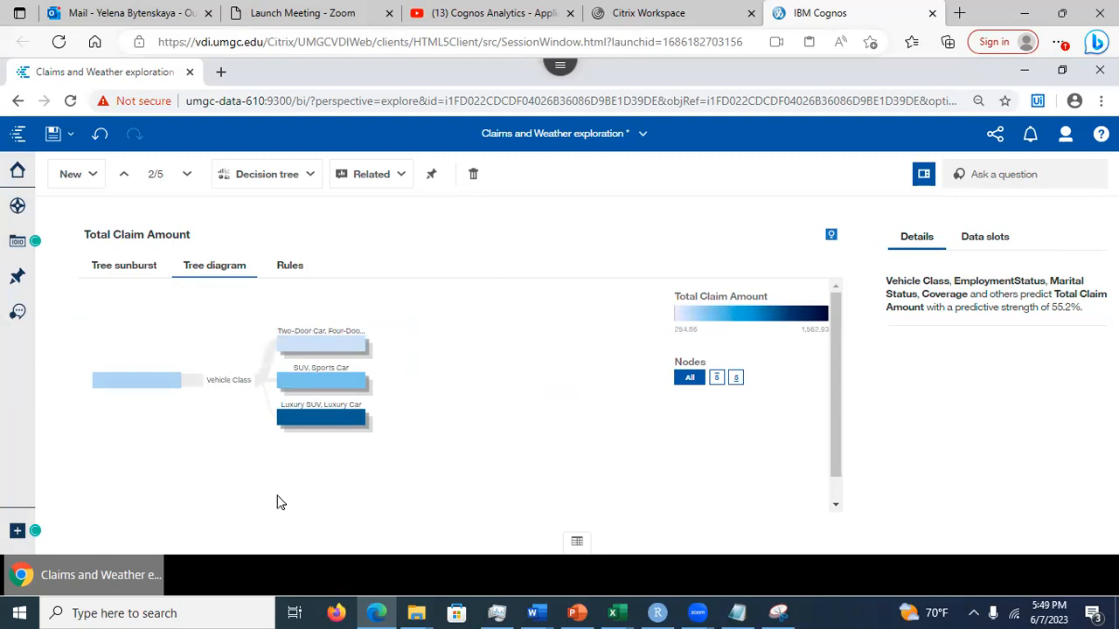
left_click(322, 347)
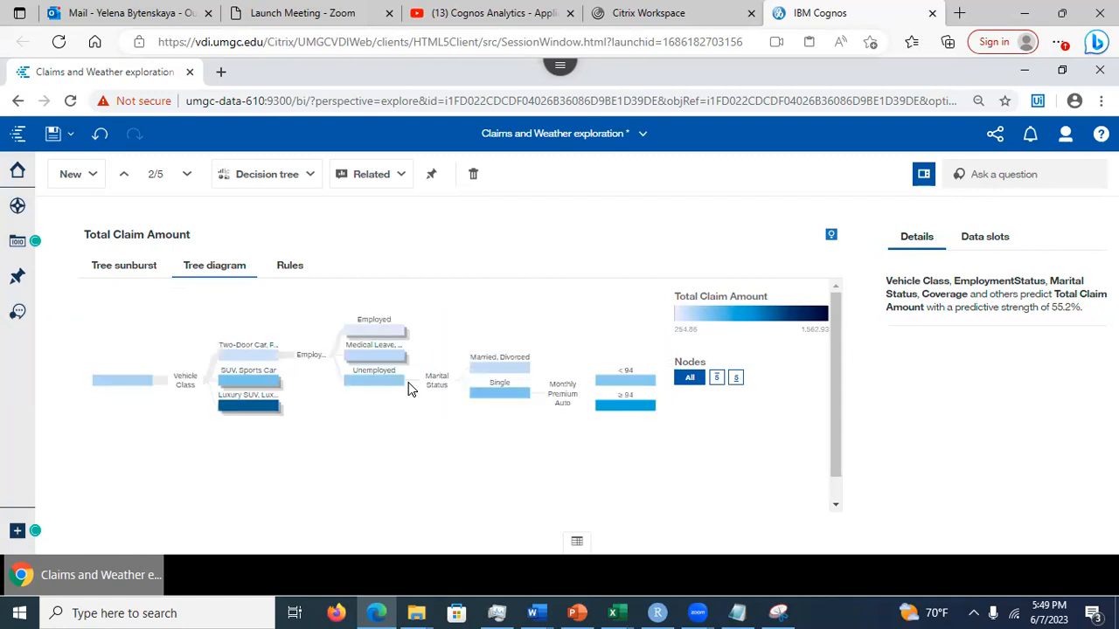
left_click(379, 382)
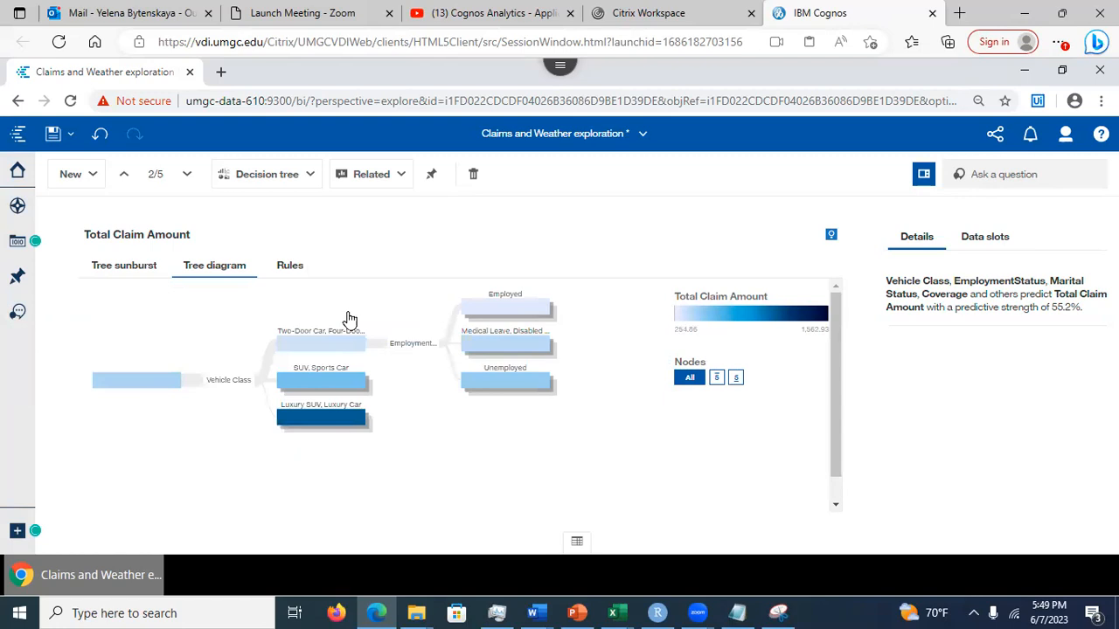
- Examine the Monthly Premium Auto and Vehicle Size nodes under Employed, then collapse the Two-Door Car, Four-Door Car branch
left_click(512, 312)
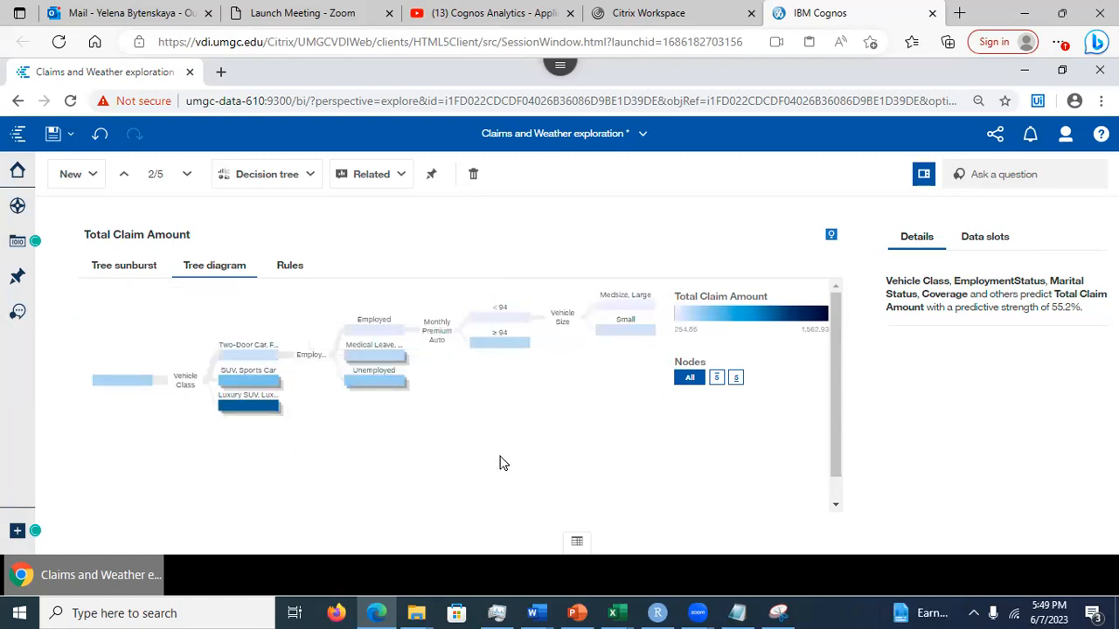
left_click(499, 318)
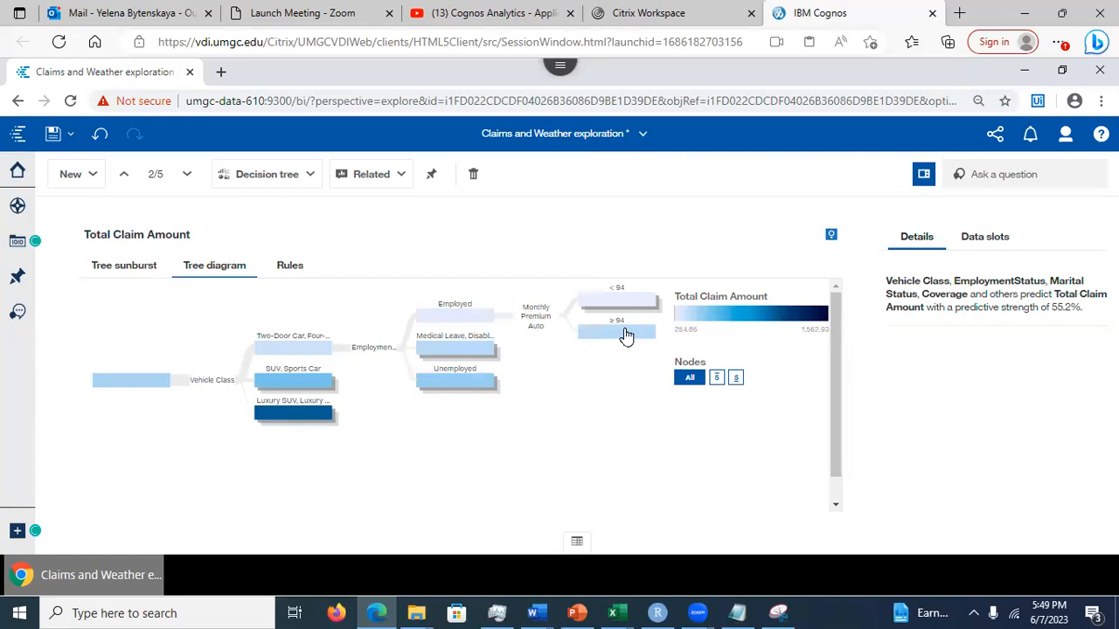
mouse_move(626, 336)
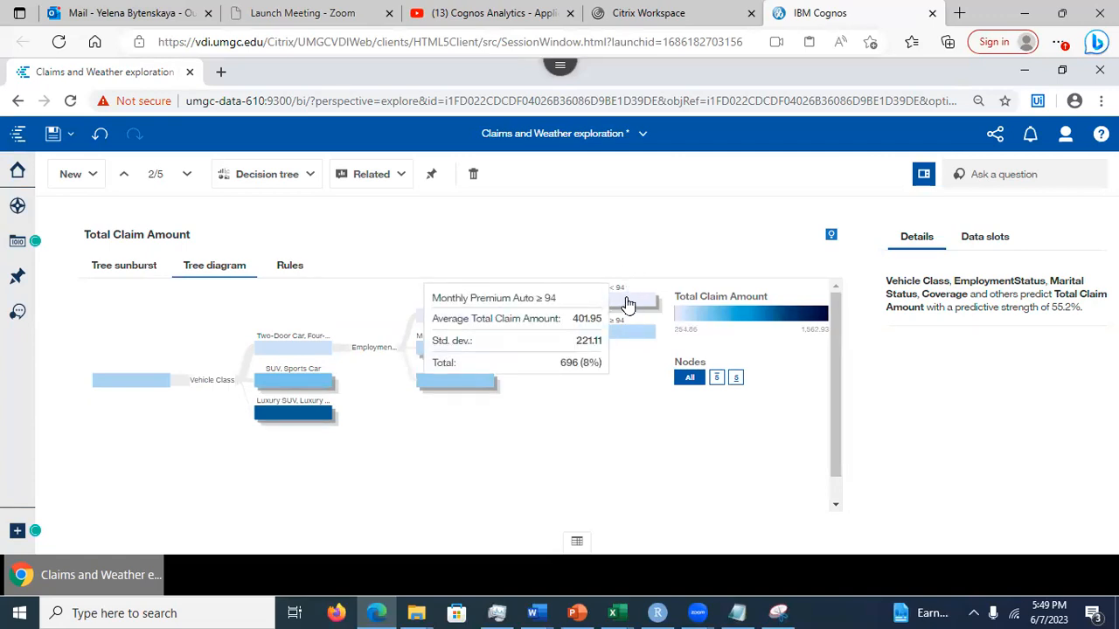
mouse_move(626, 302)
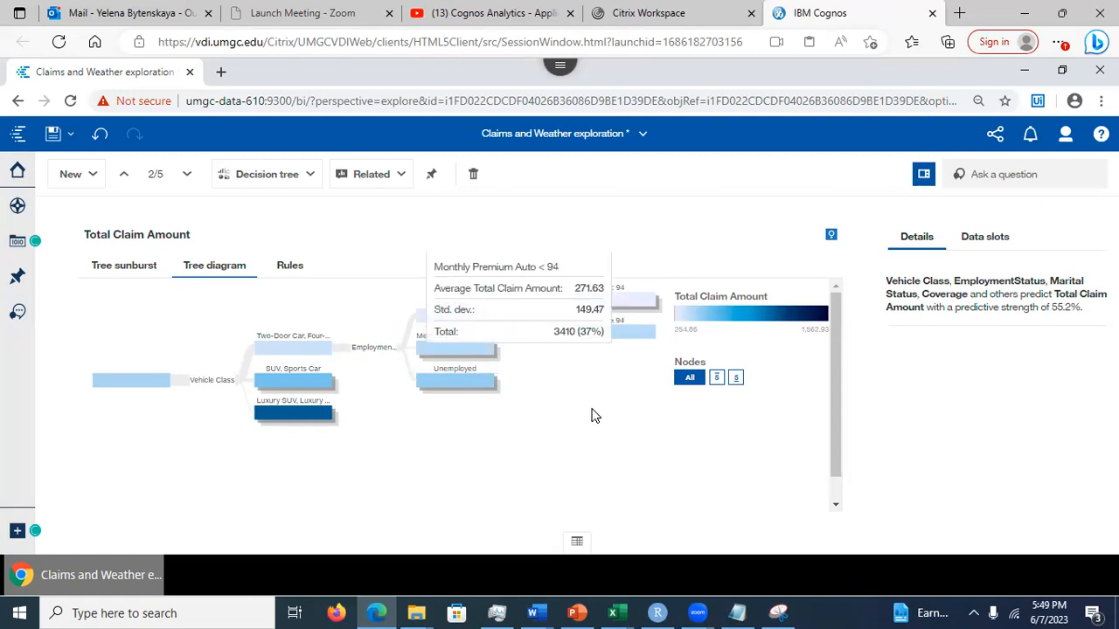
left_click(625, 304)
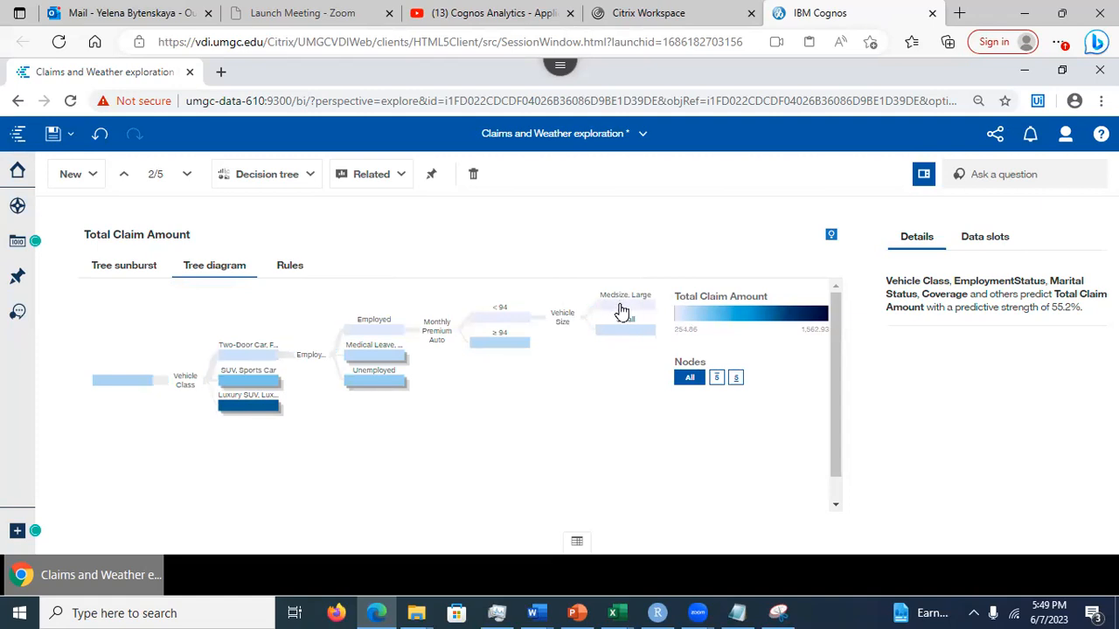
mouse_move(622, 310)
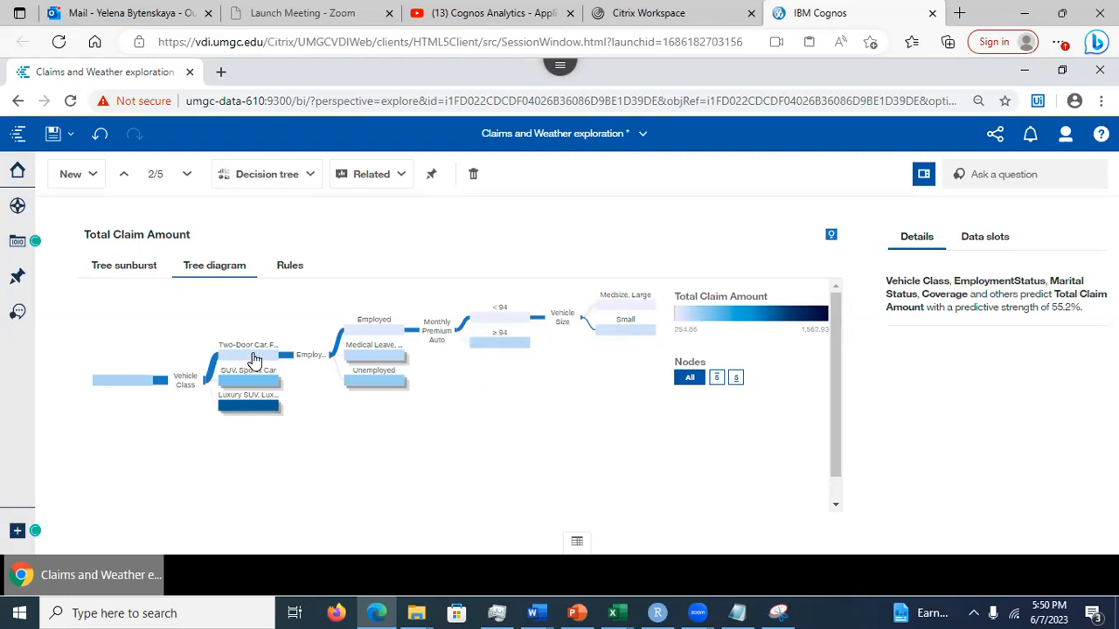
left_click(379, 331)
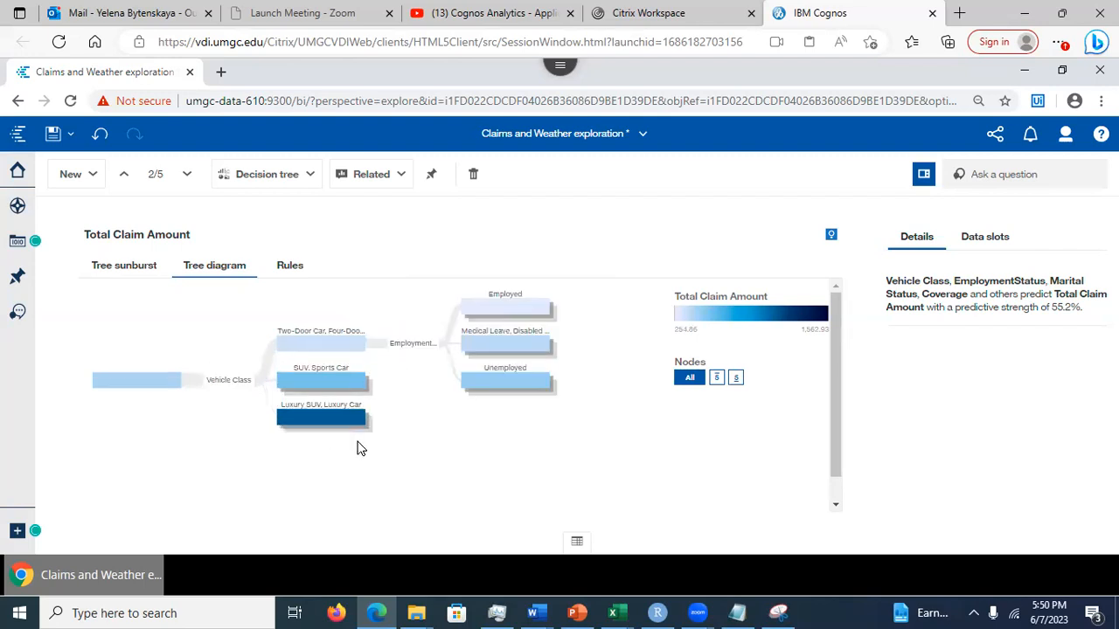
left_click(325, 347)
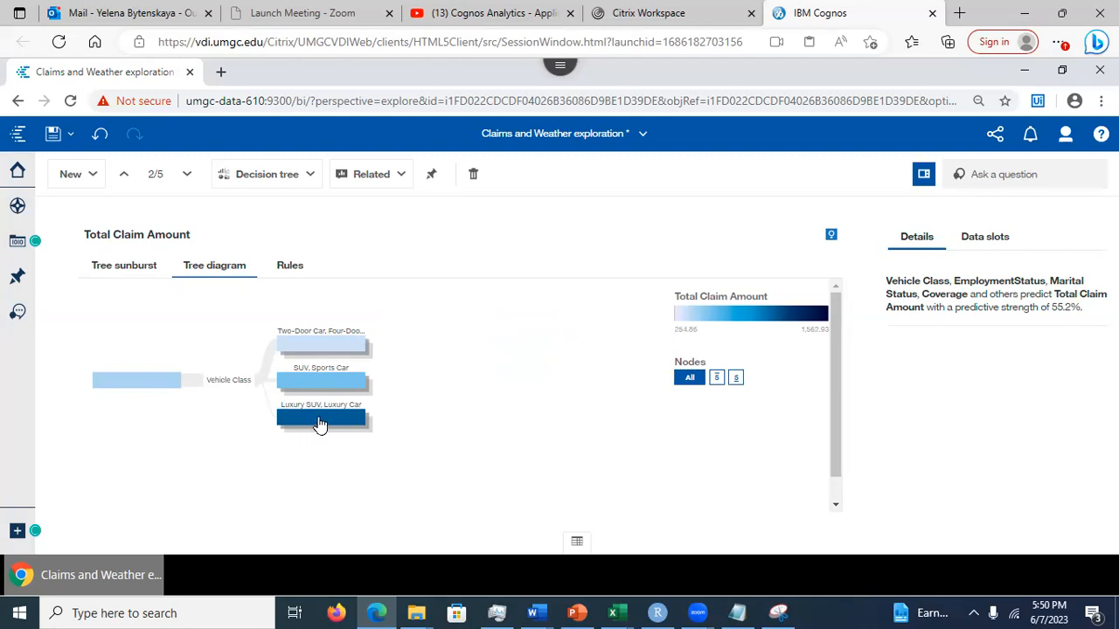
- Examine the Luxury SUV, Luxury Car branch down to the Effective To Date nodes and collapse it again
mouse_move(317, 423)
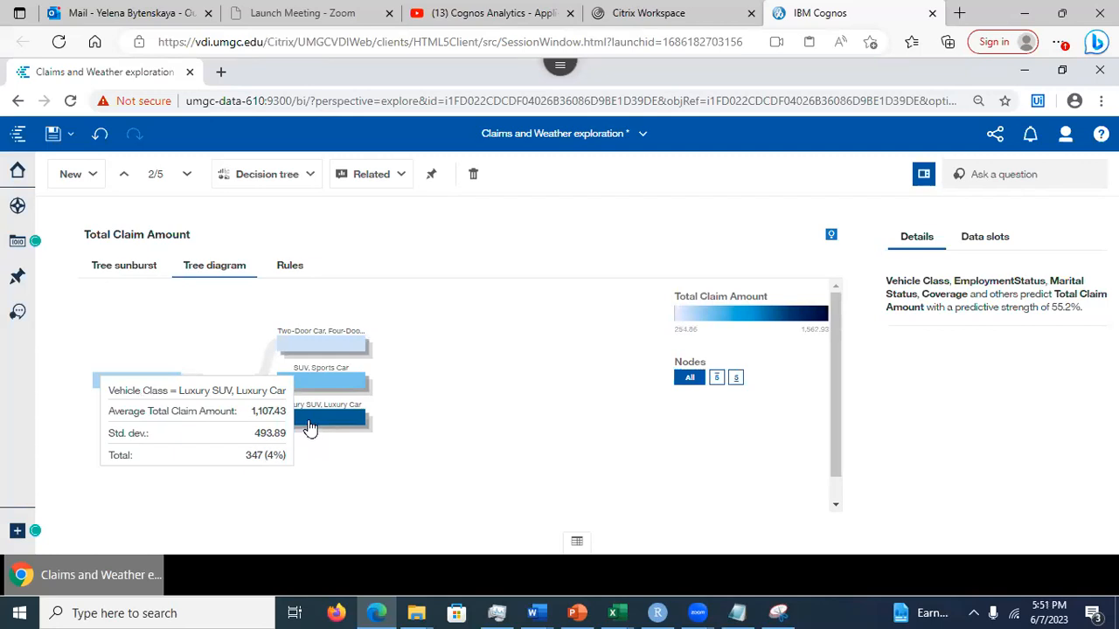
left_click(310, 429)
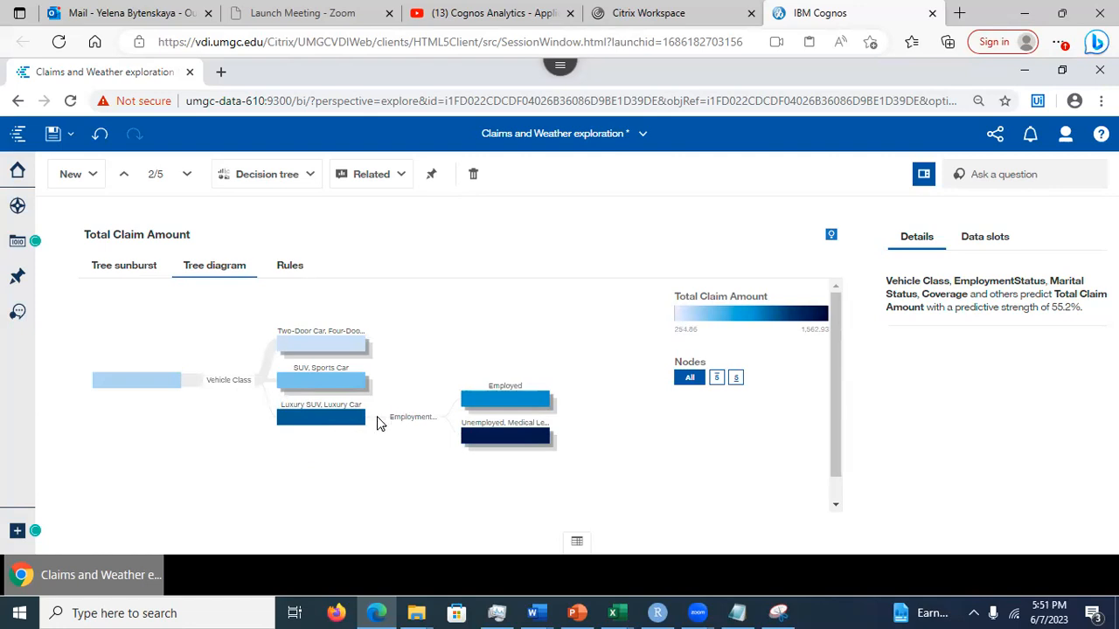
left_click(501, 443)
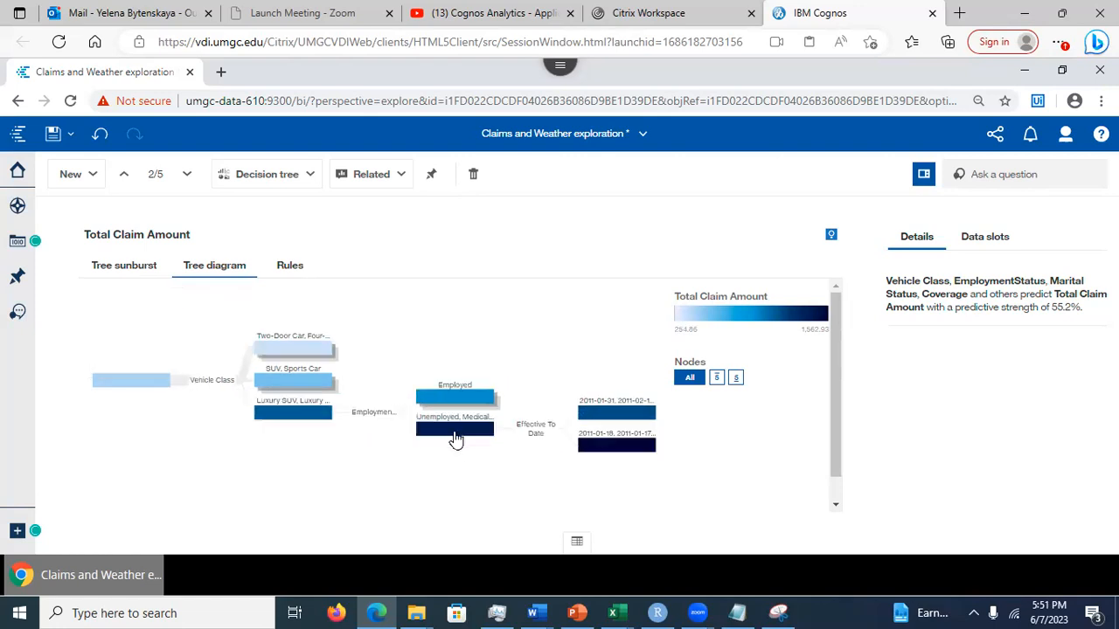
left_click(282, 417)
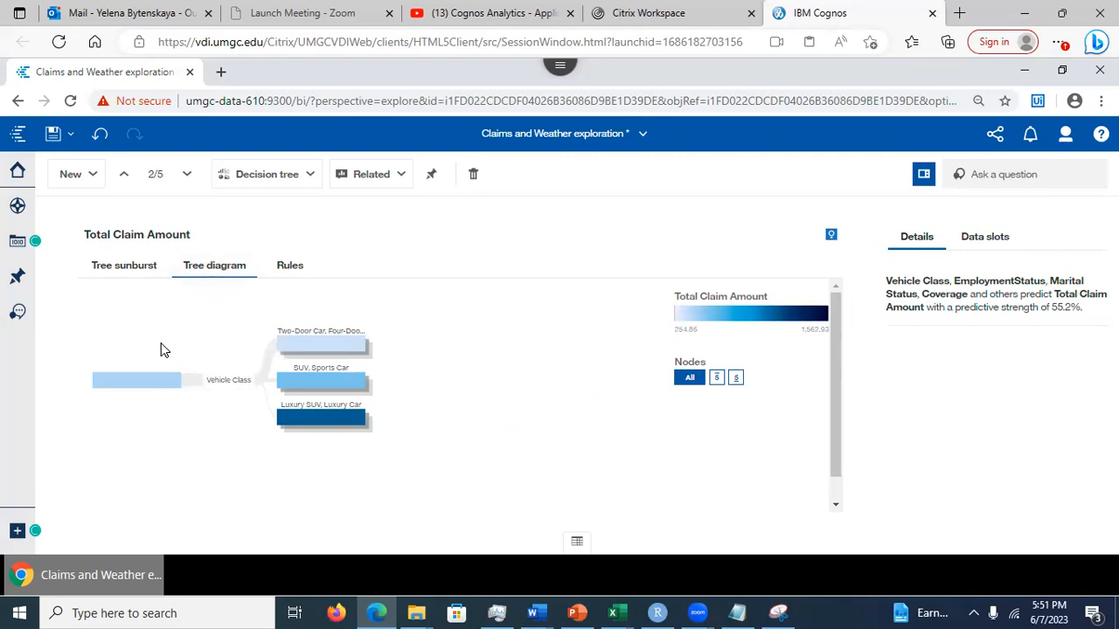
- Switch the decision tree to the tree sunburst view and expand its Two-Door Car, Four-Door Car segment
left_click(117, 271)
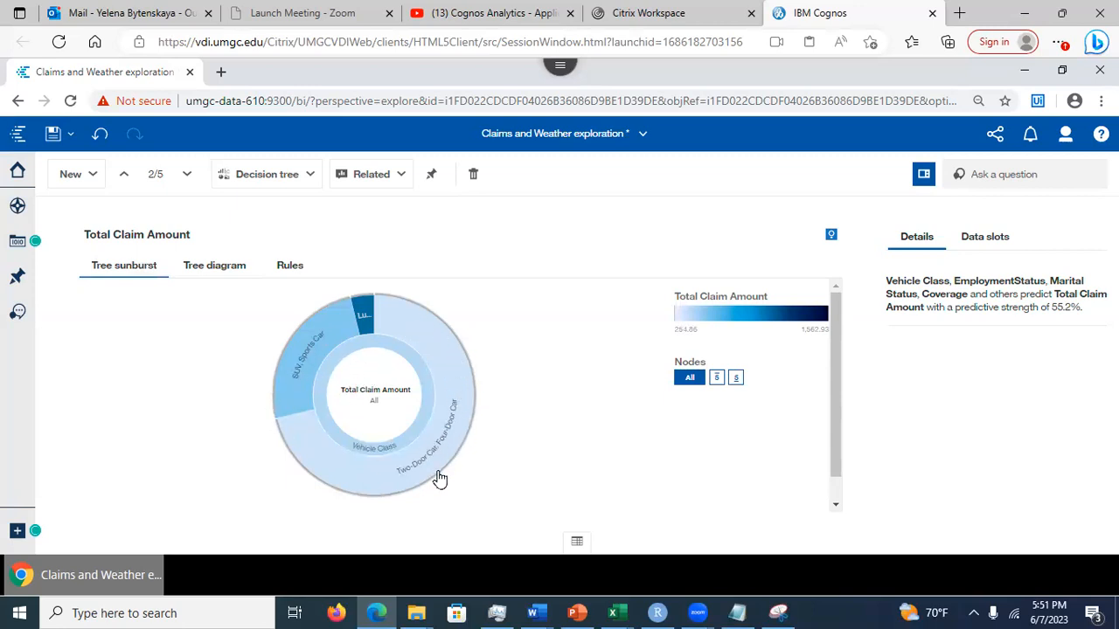
left_click(451, 400)
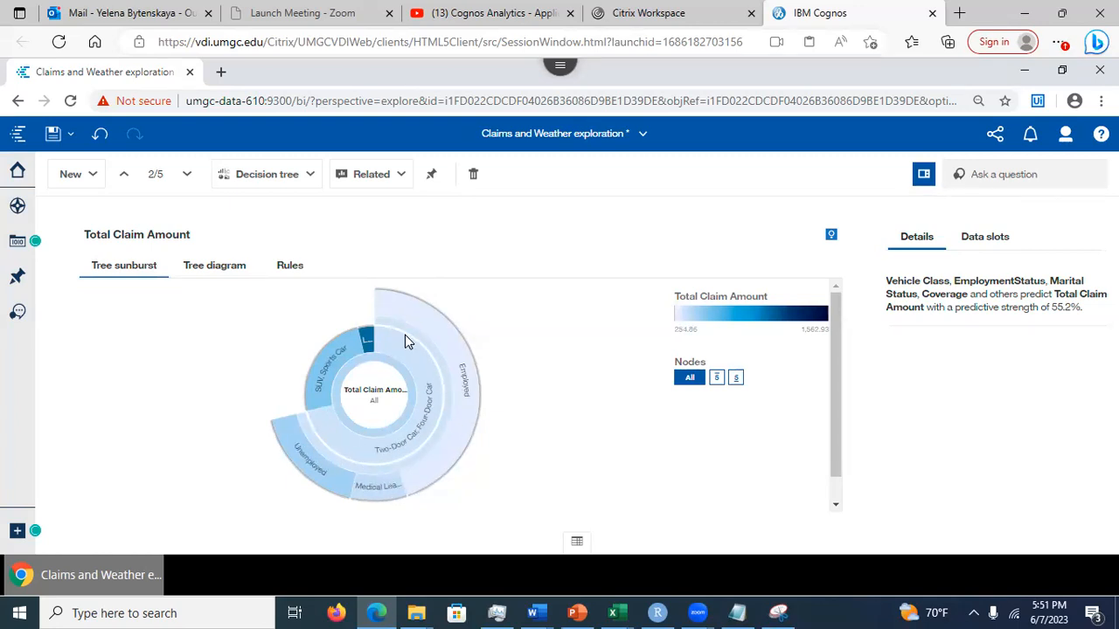
- Compare the tree diagram of Total Claim Amount with its tree sunburst, ending in the sunburst view
left_click(203, 273)
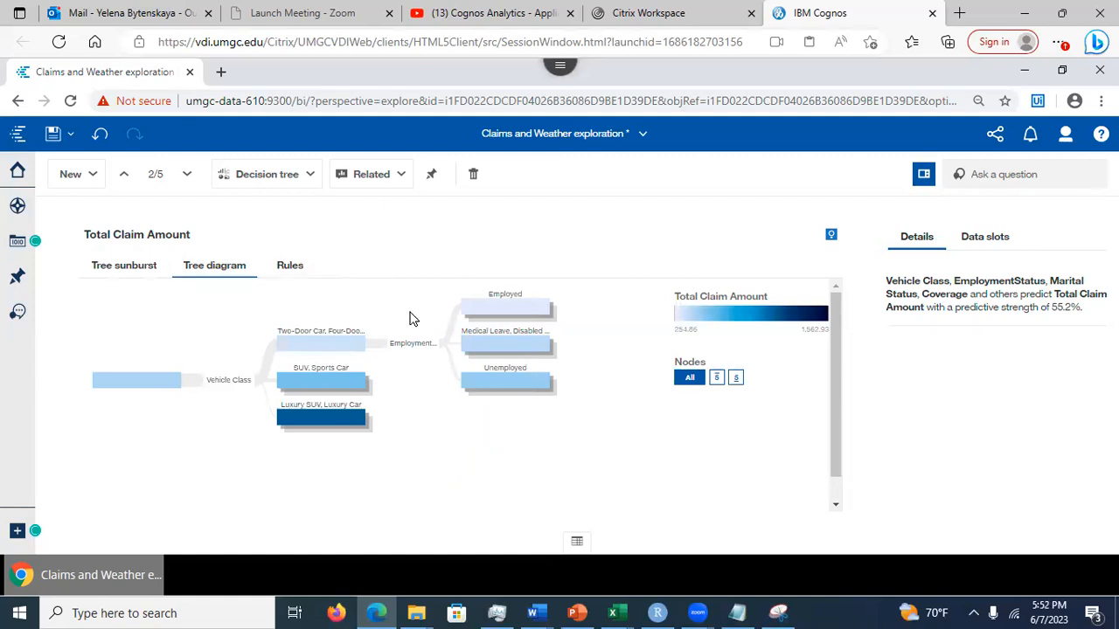
left_click(118, 267)
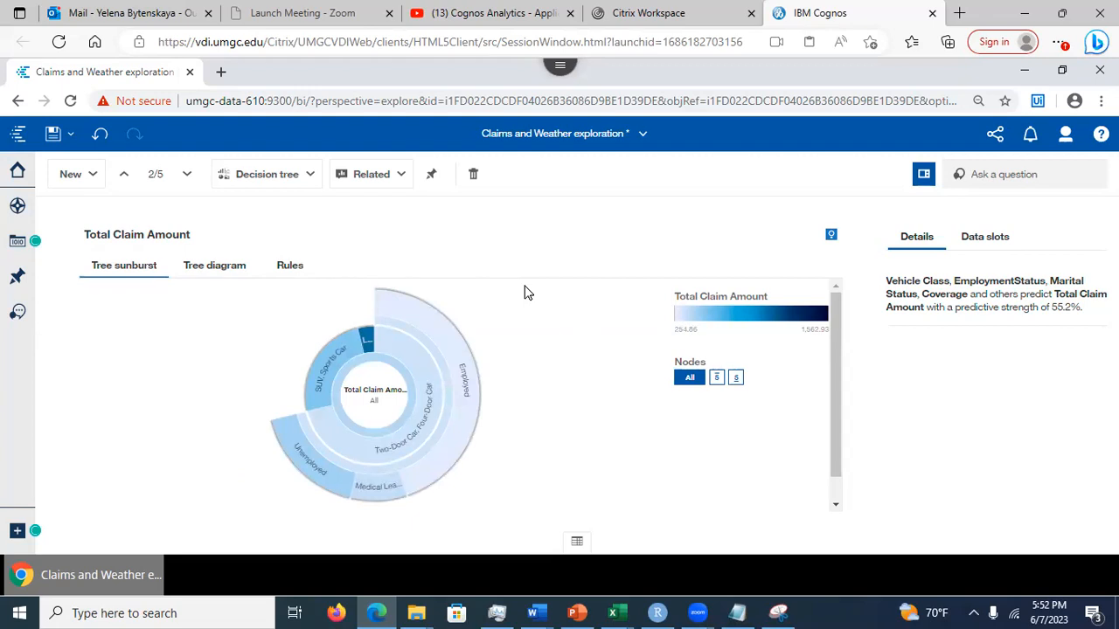
- Expand the sunburst's Employed segment to examine its Monthly Premium Auto nodes, then collapse the Two-Door Car, Four-Door Car segment
left_click(470, 431)
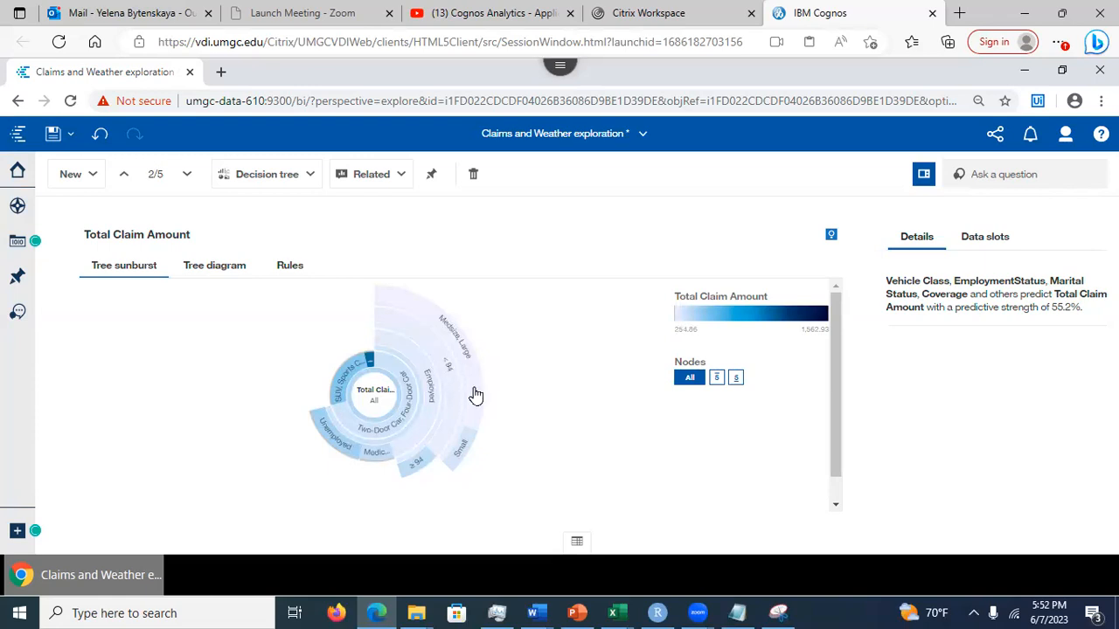
mouse_move(456, 354)
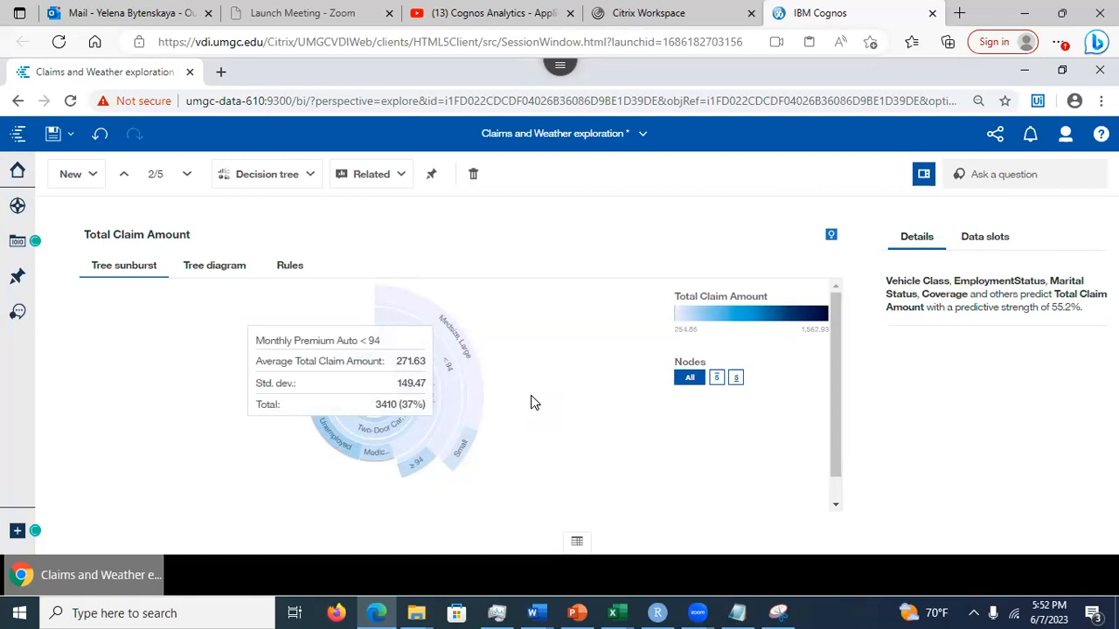
left_click(511, 373)
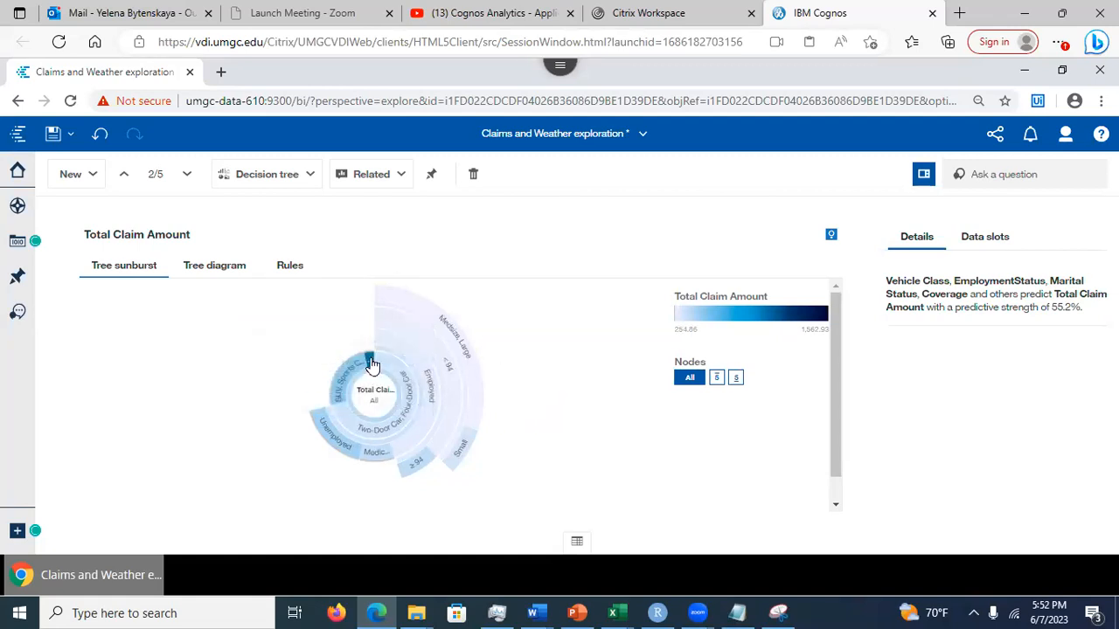
left_click(401, 373)
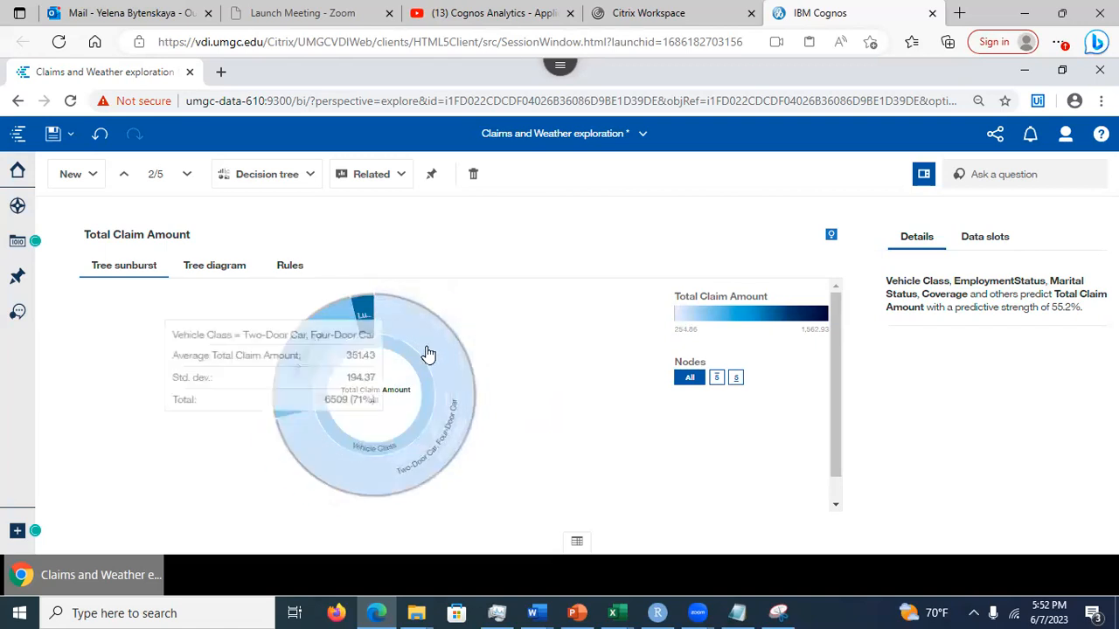
left_click(494, 359)
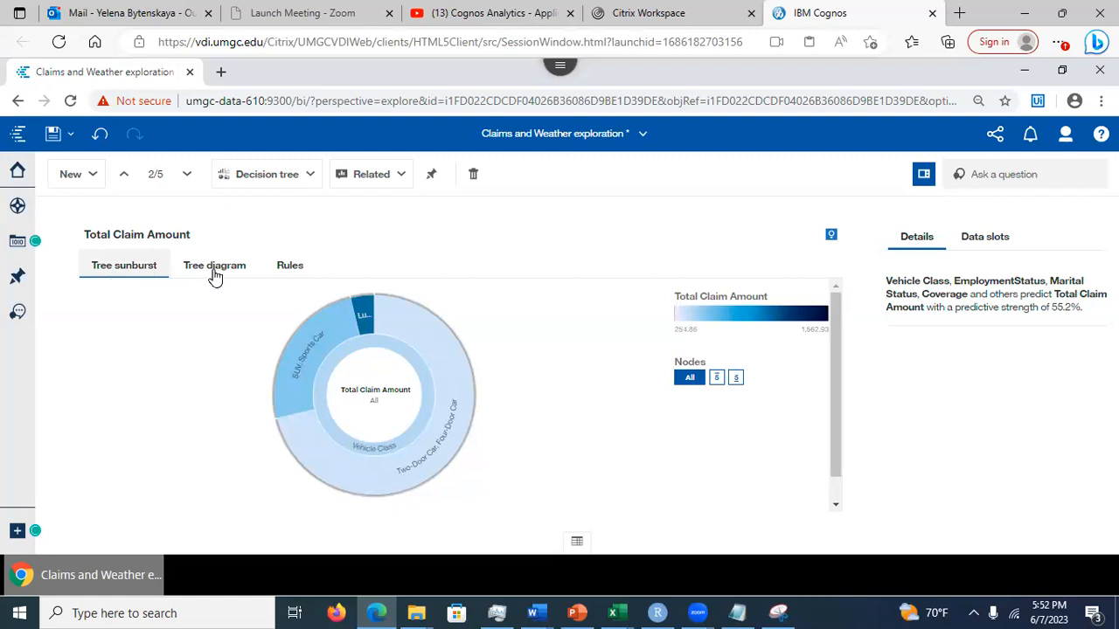
- Show the decision tree's rules and examine them by predicted value, starting with the highest-valued Luxury SUV, Luxury Car rule
left_click(291, 266)
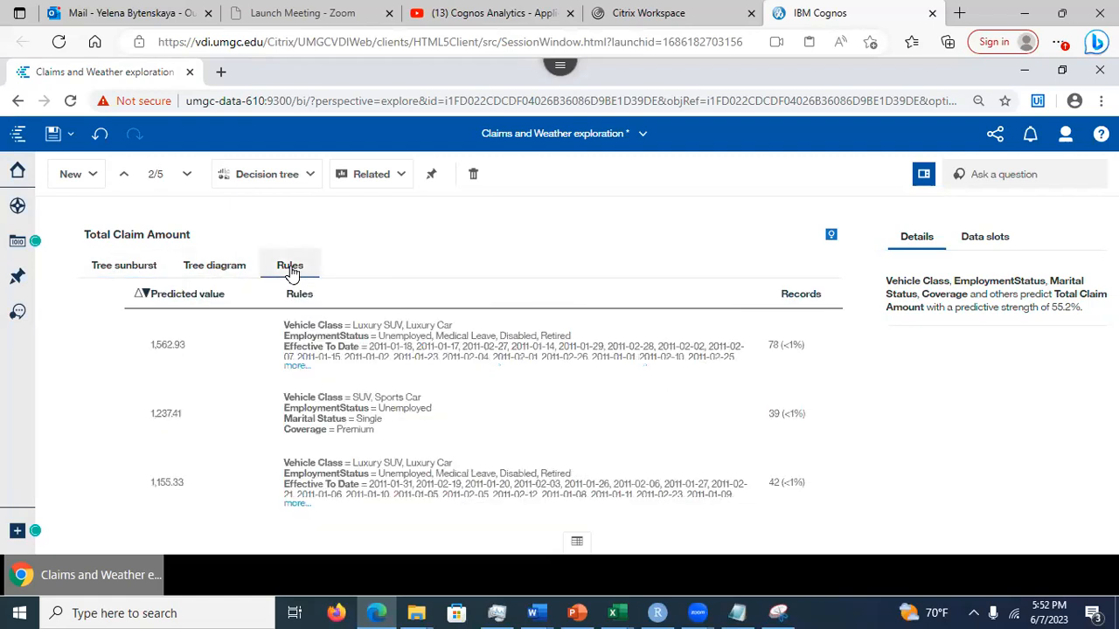
left_click(159, 371)
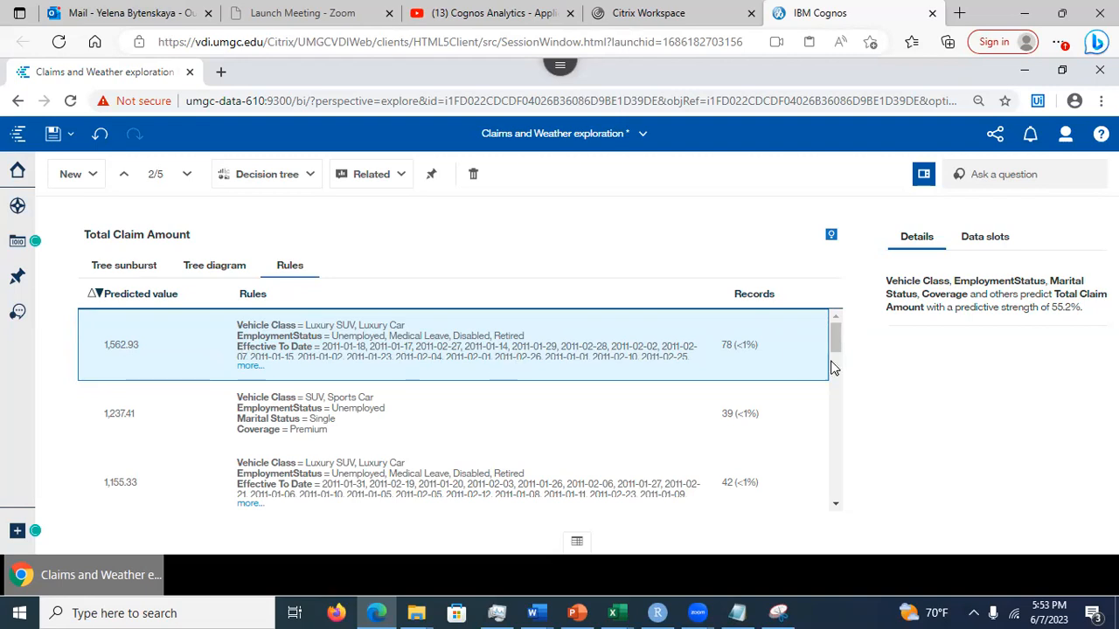
scroll(835, 345, "down", 2)
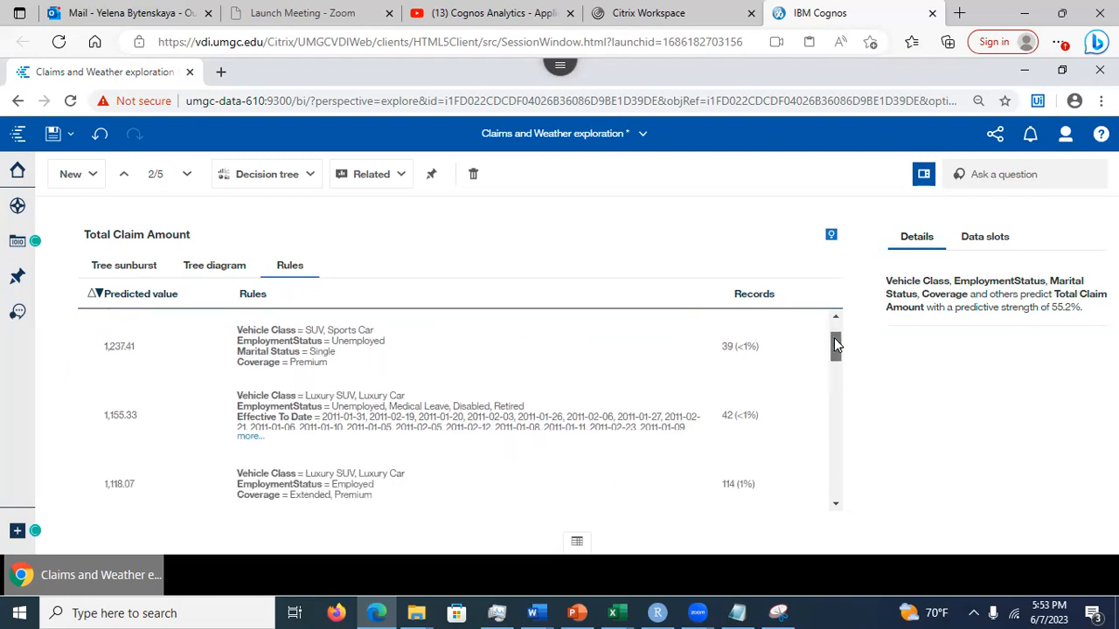
- Sort the Total Claim Amount rules by ascending predicted value and display the decision tree as a tree diagram
scroll(834, 337, "up", 2)
left_click(95, 295)
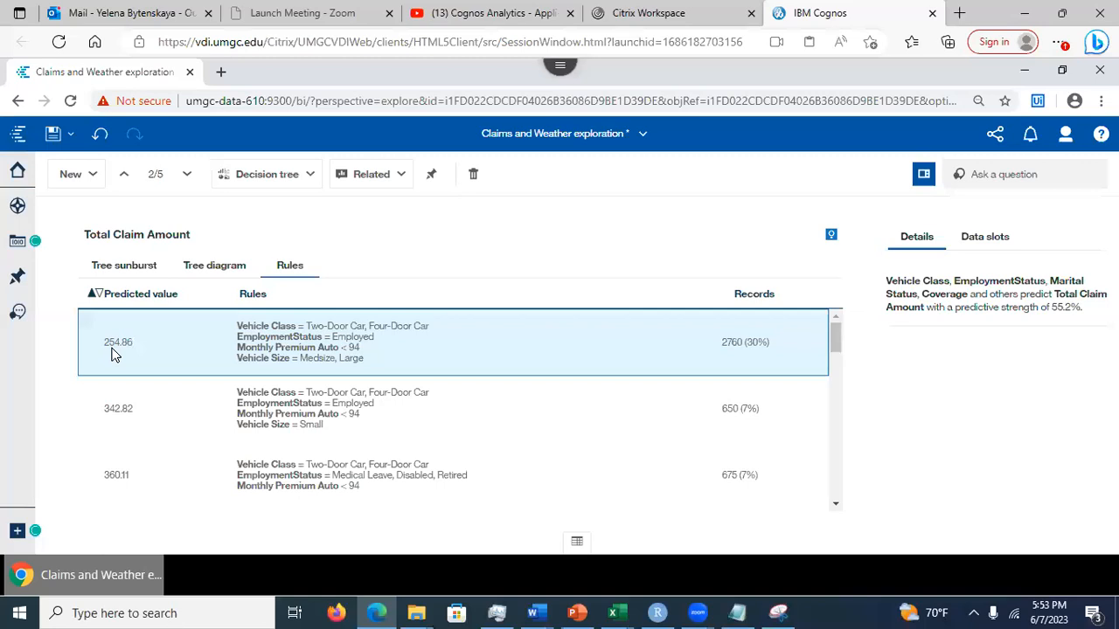
left_click(219, 268)
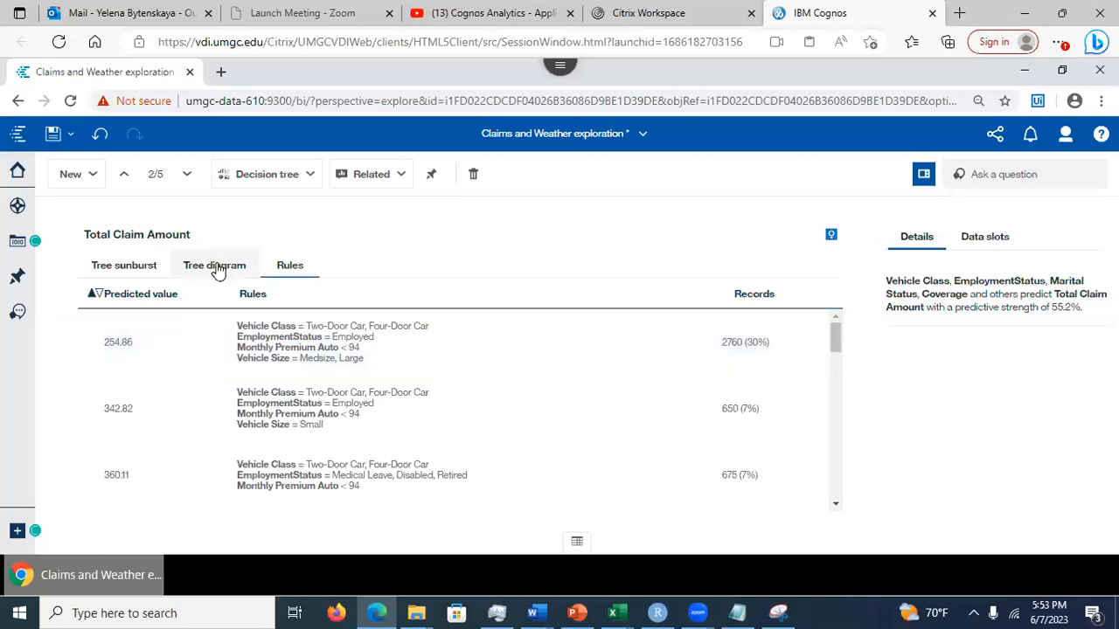
left_click(120, 269)
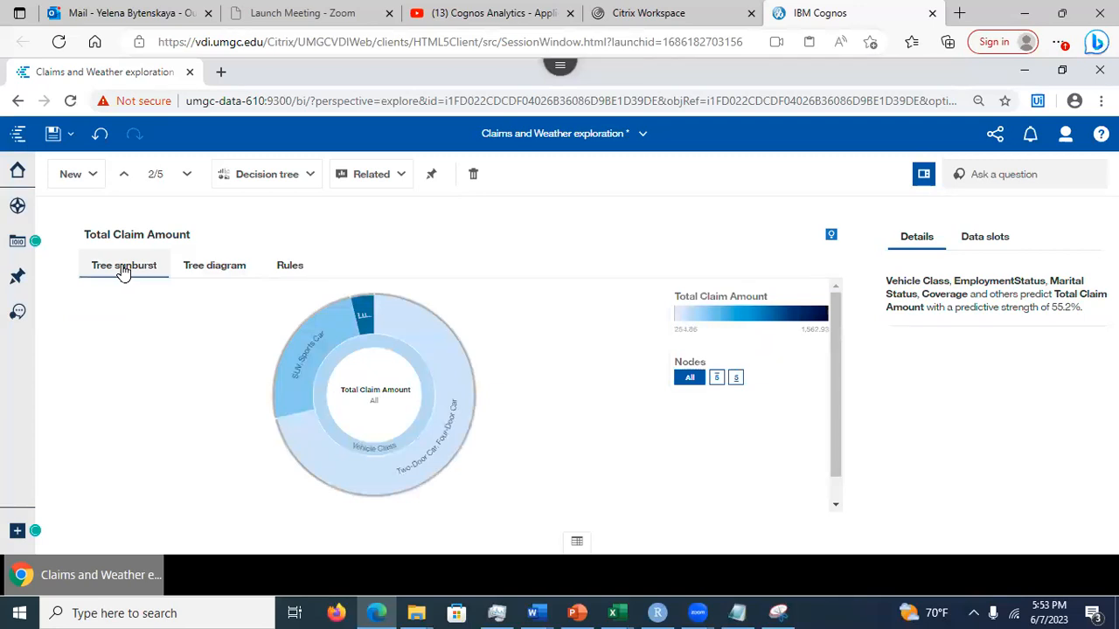
left_click(215, 269)
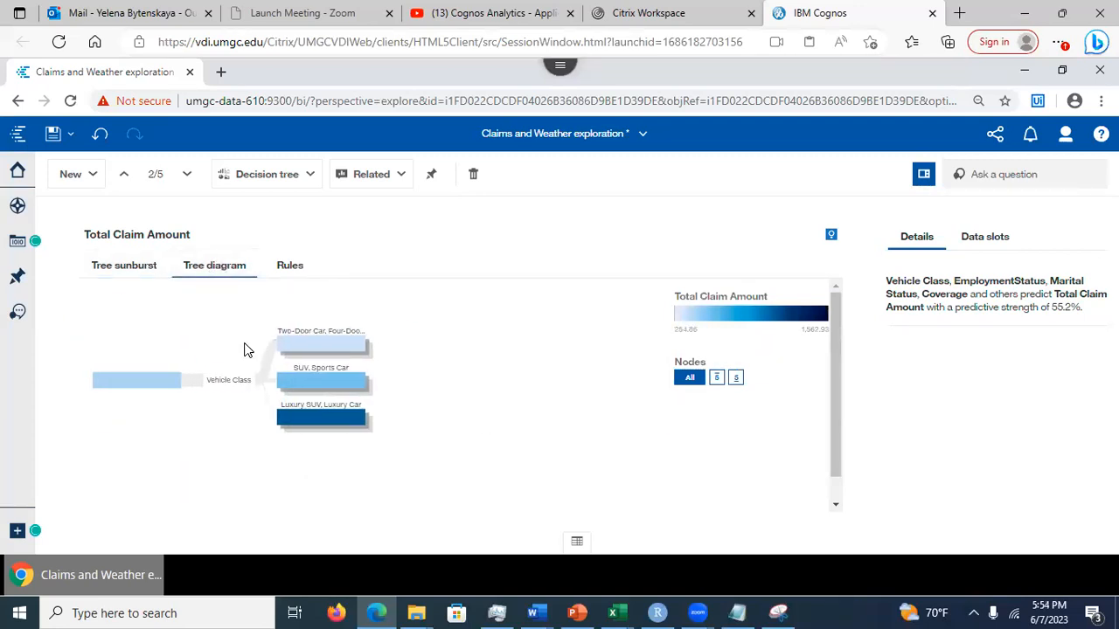
- Edit the drivers of the Total Claim Amount target to exclude Claim Amount and Education
left_click(995, 242)
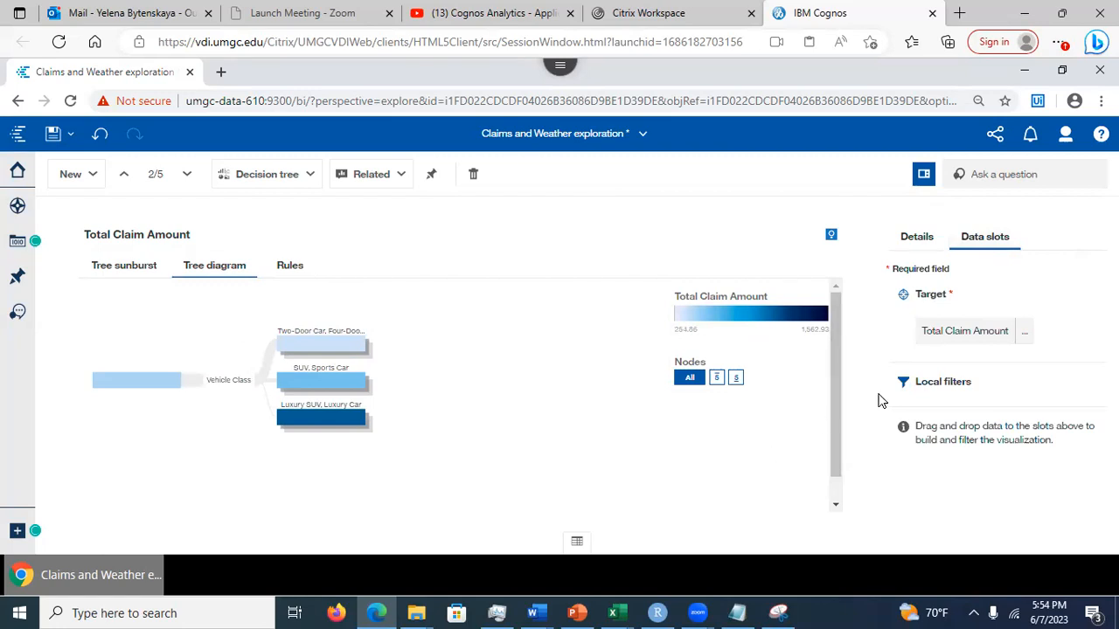
left_click(1025, 332)
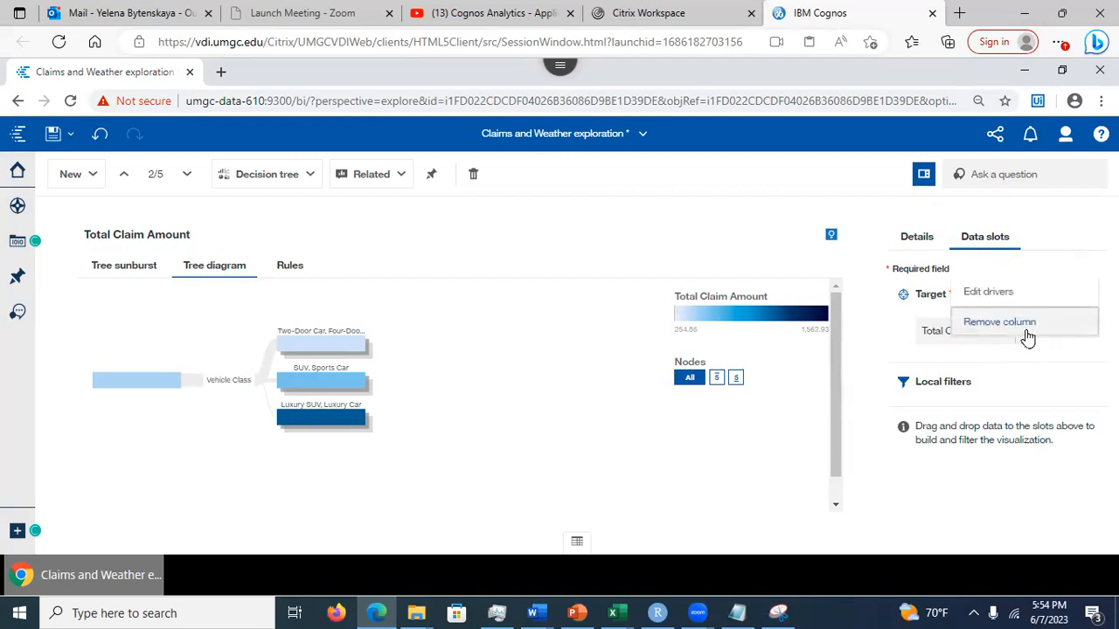
left_click(986, 292)
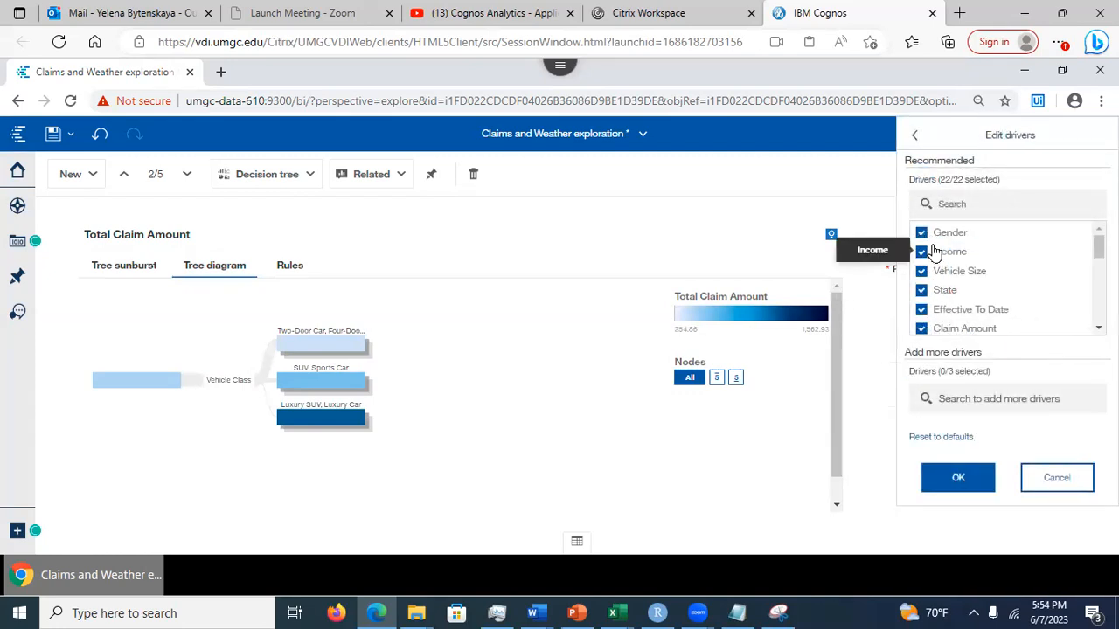
scroll(1005, 278, "down", 3)
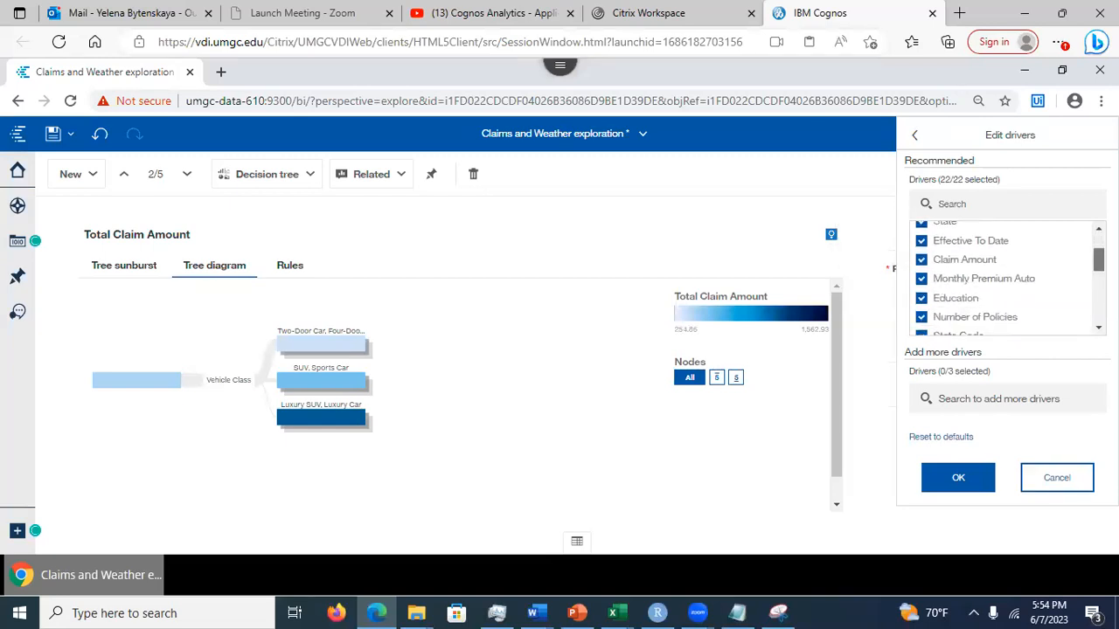
left_click(921, 260)
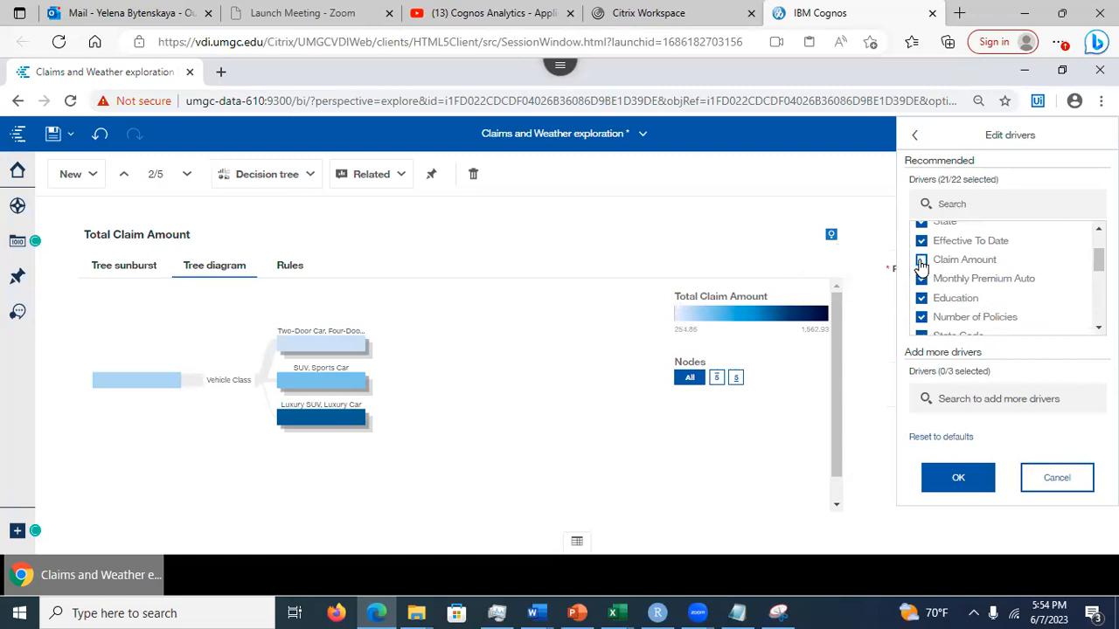
left_click(921, 299)
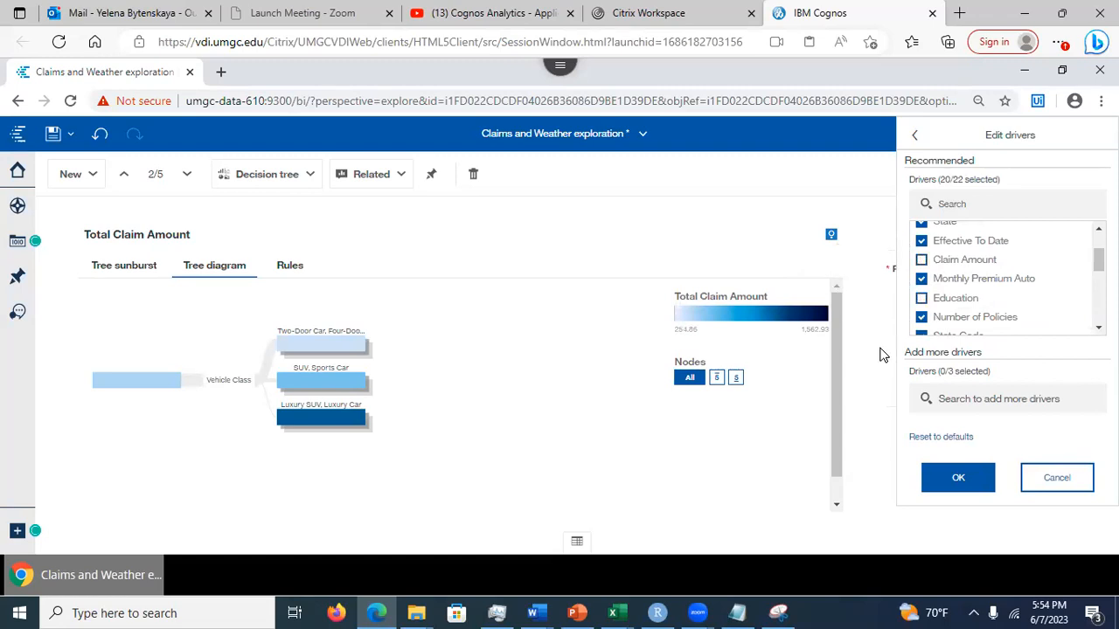
left_click(976, 480)
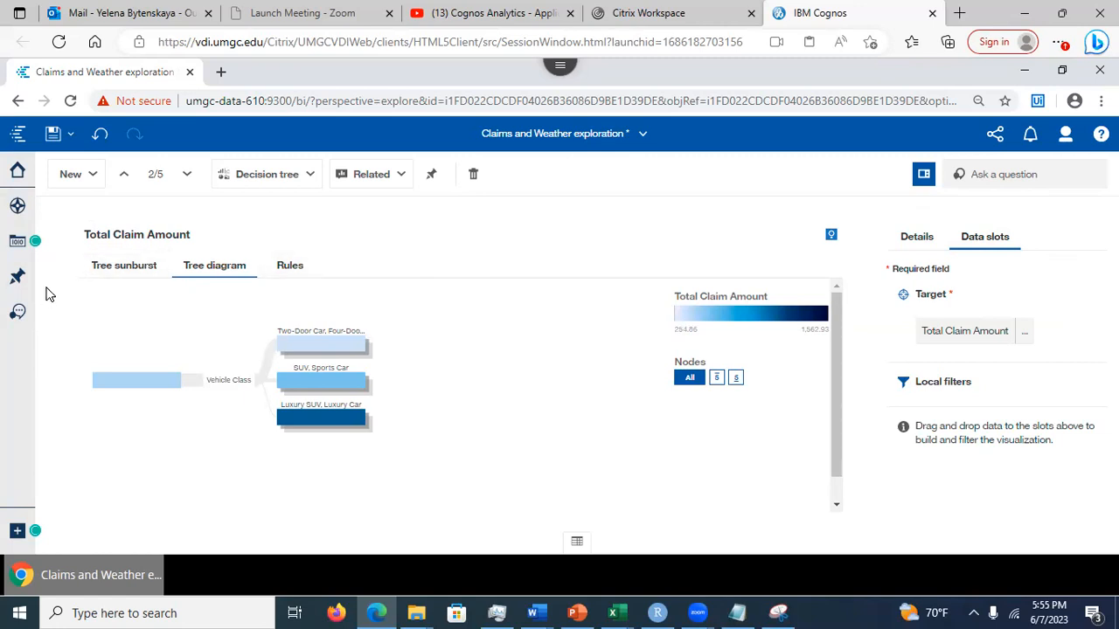
- Open the Total Claim Amount by Vehicle Class card from the exploration's cards
left_click(16, 208)
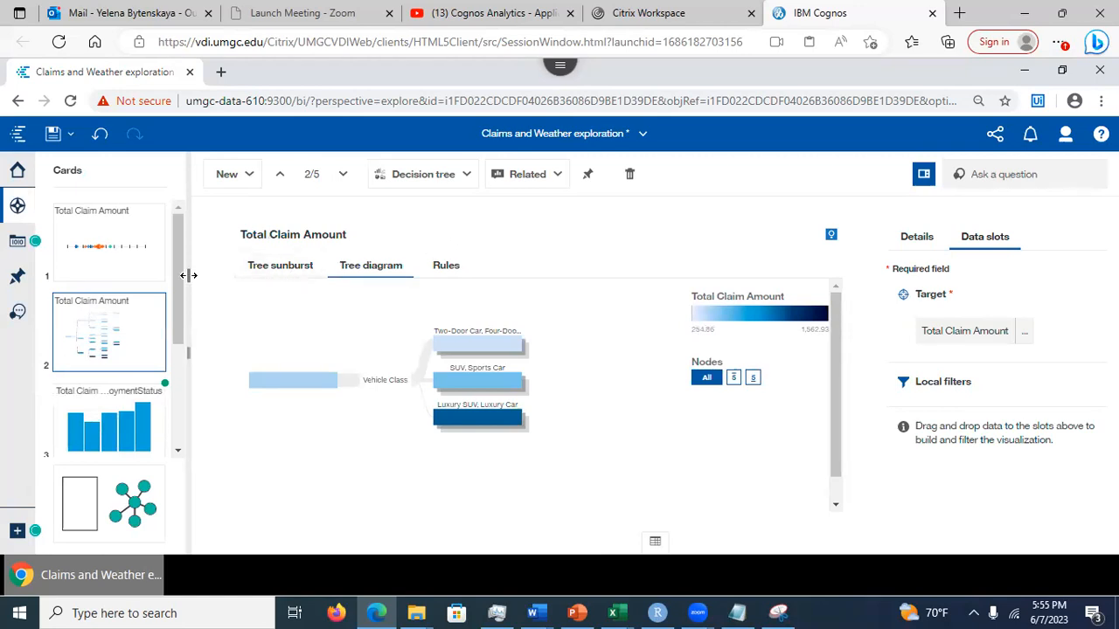
left_click_drag(181, 280, 172, 353)
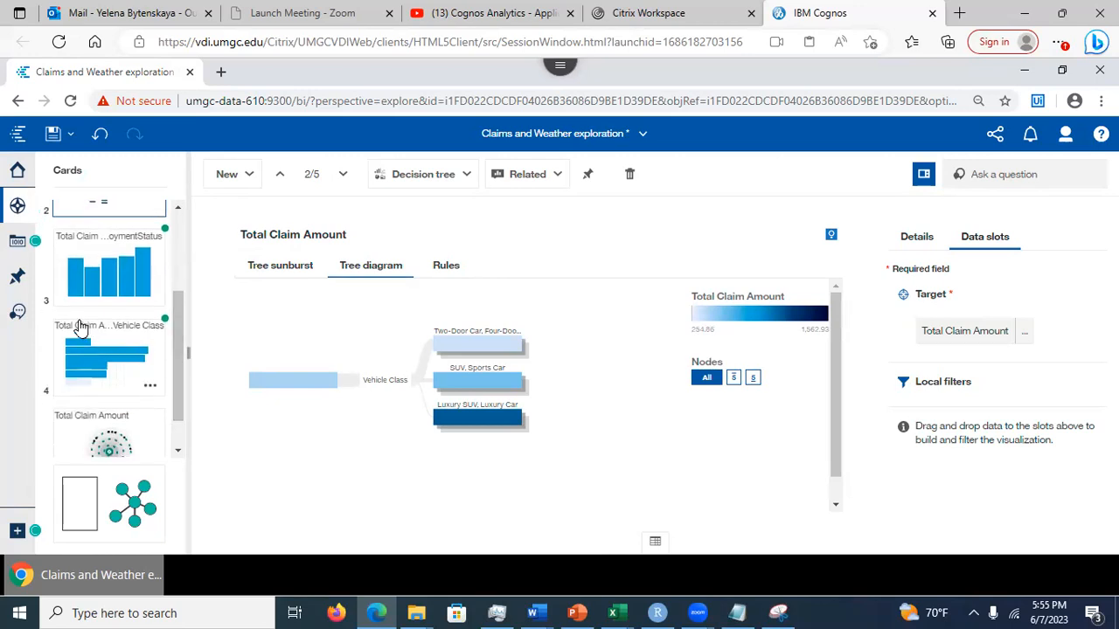
left_click(91, 356)
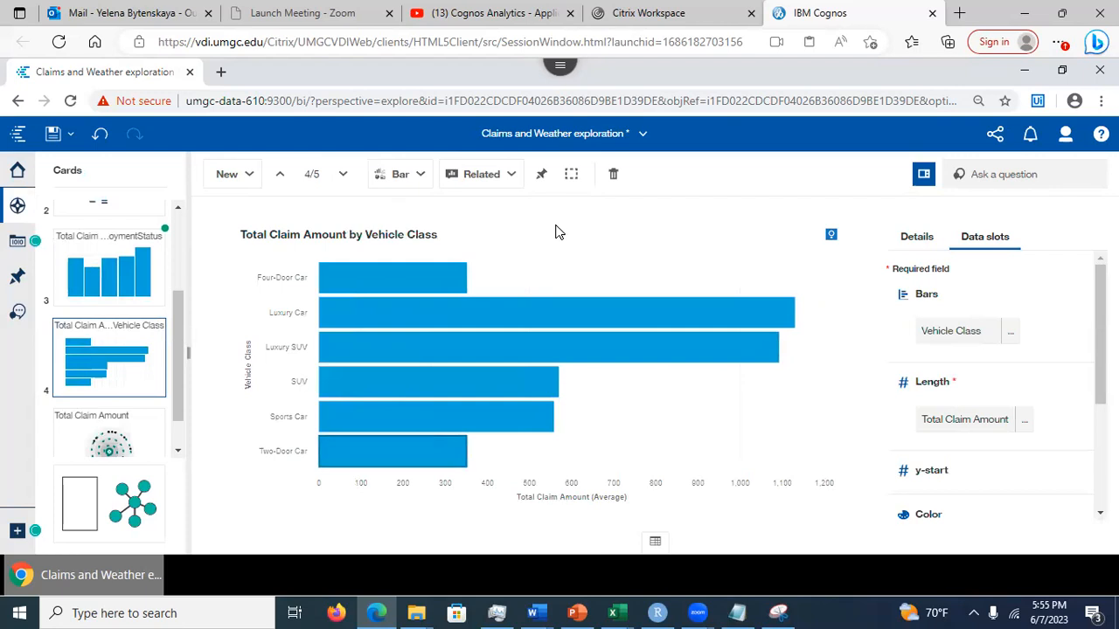
- Add the related monthly premium visualization for Vehicle Class to the exploration's cards
left_click(510, 179)
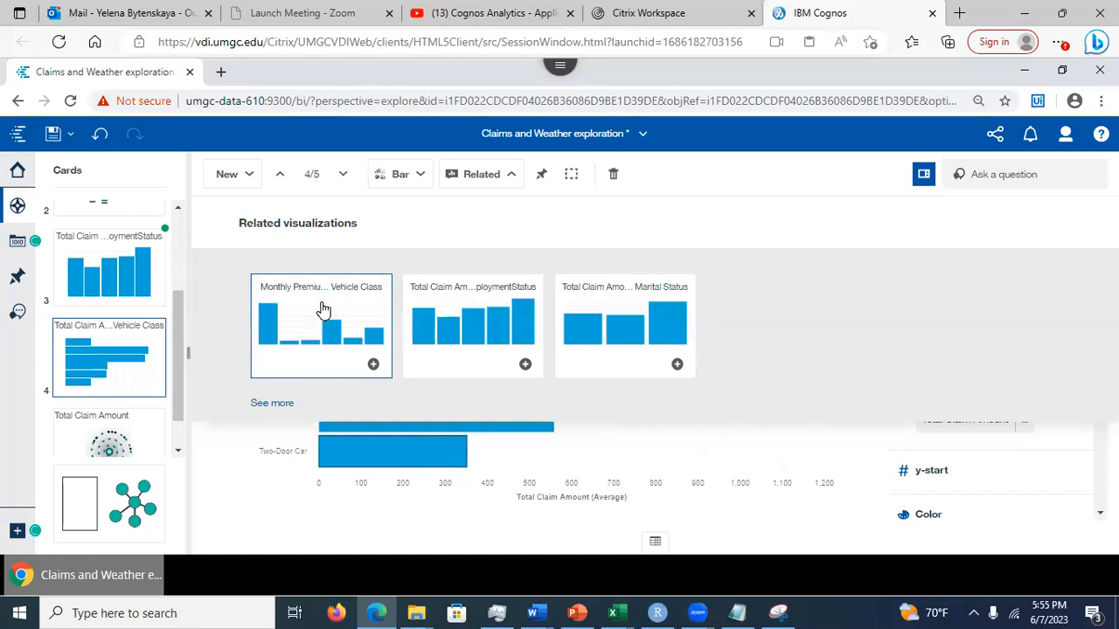
left_click(373, 365)
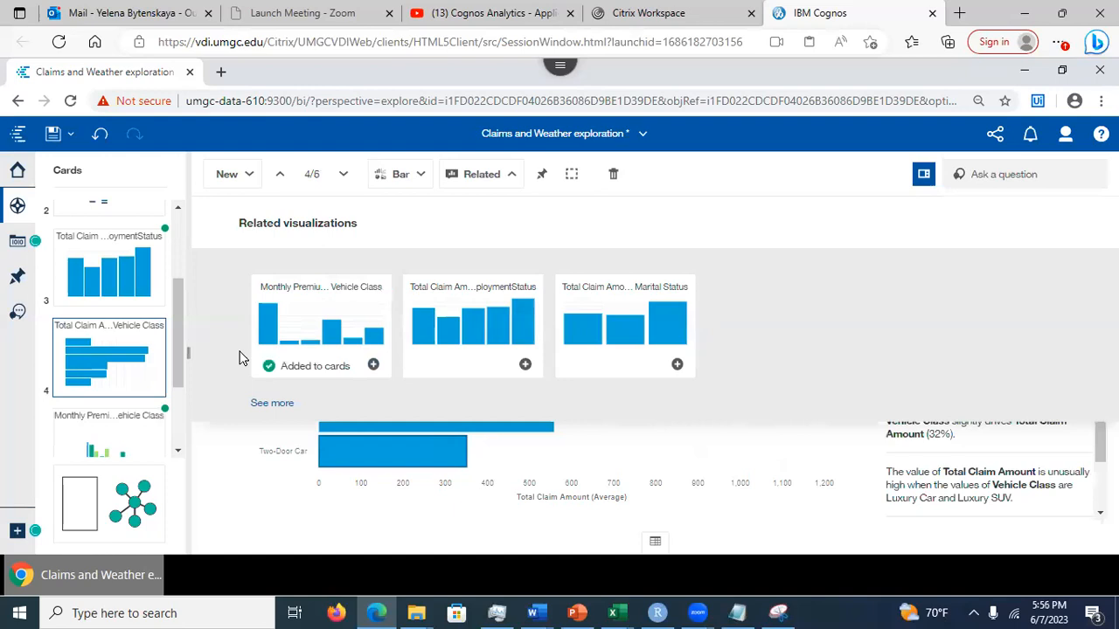
left_click_drag(179, 360, 191, 294)
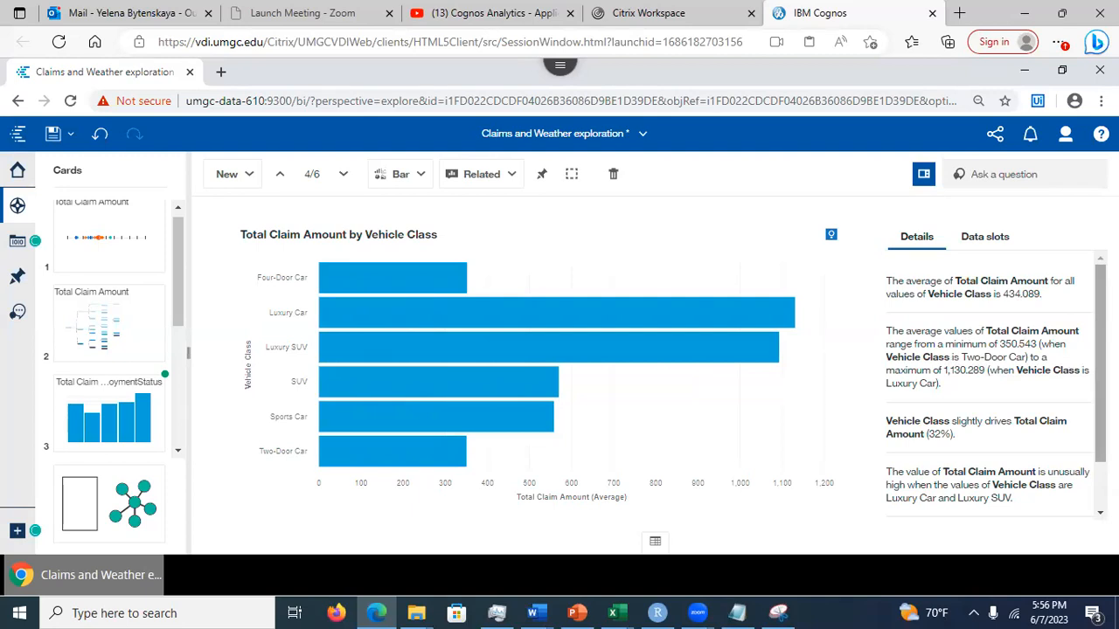
- Review the data slots of the Total Claim Amount by Vehicle Class chart and save the exploration
left_click(990, 241)
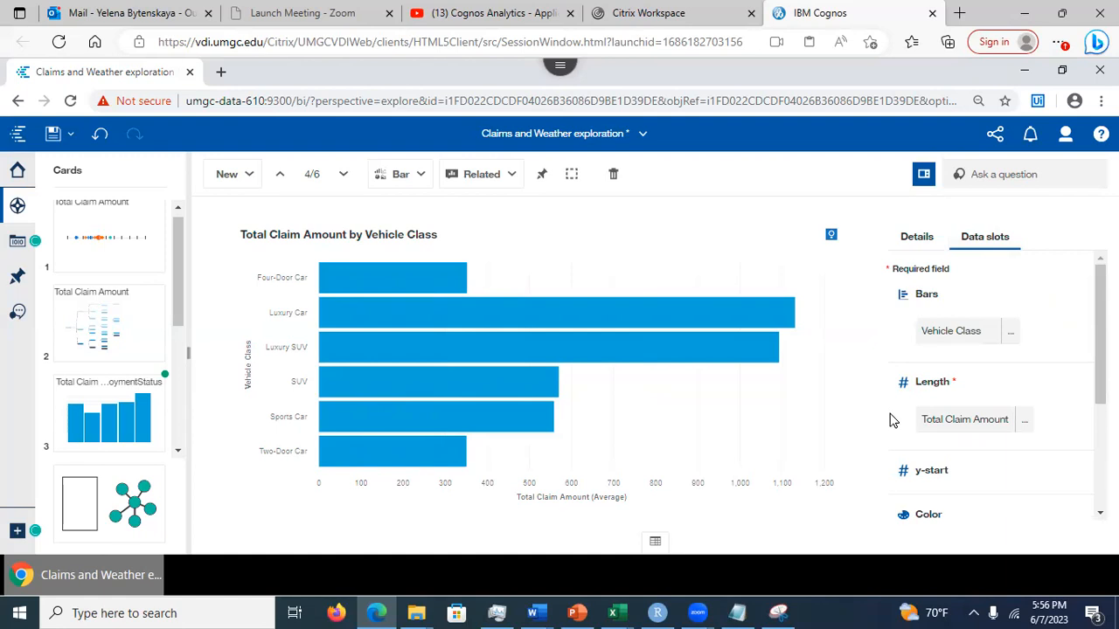
scroll(996, 385, "down", 2)
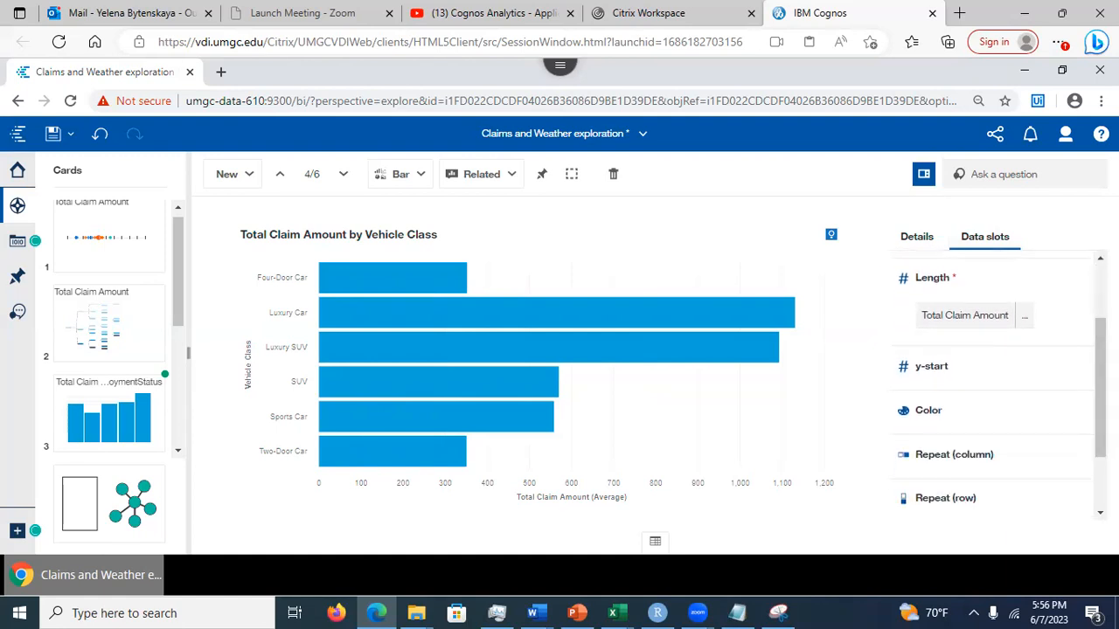
left_click_drag(997, 385, 1083, 275)
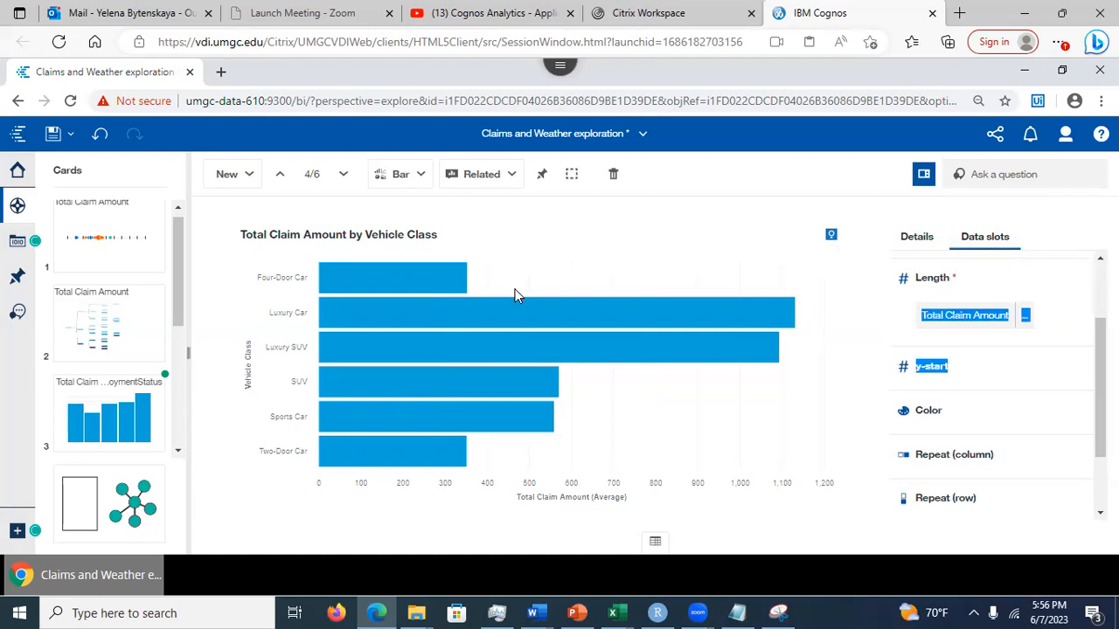
left_click(381, 231)
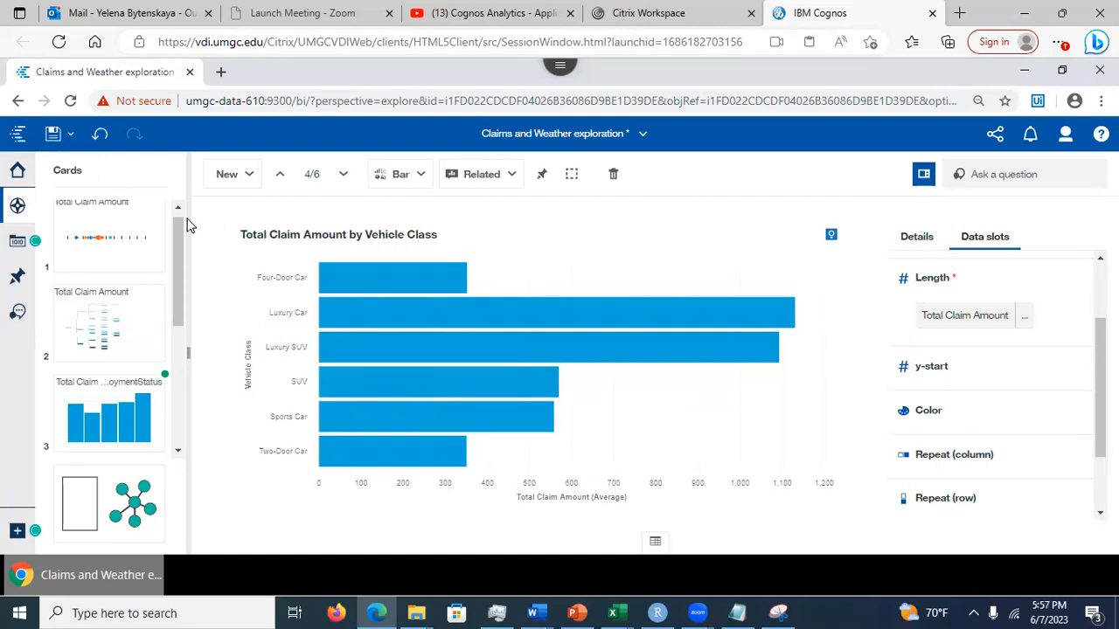
left_click(52, 133)
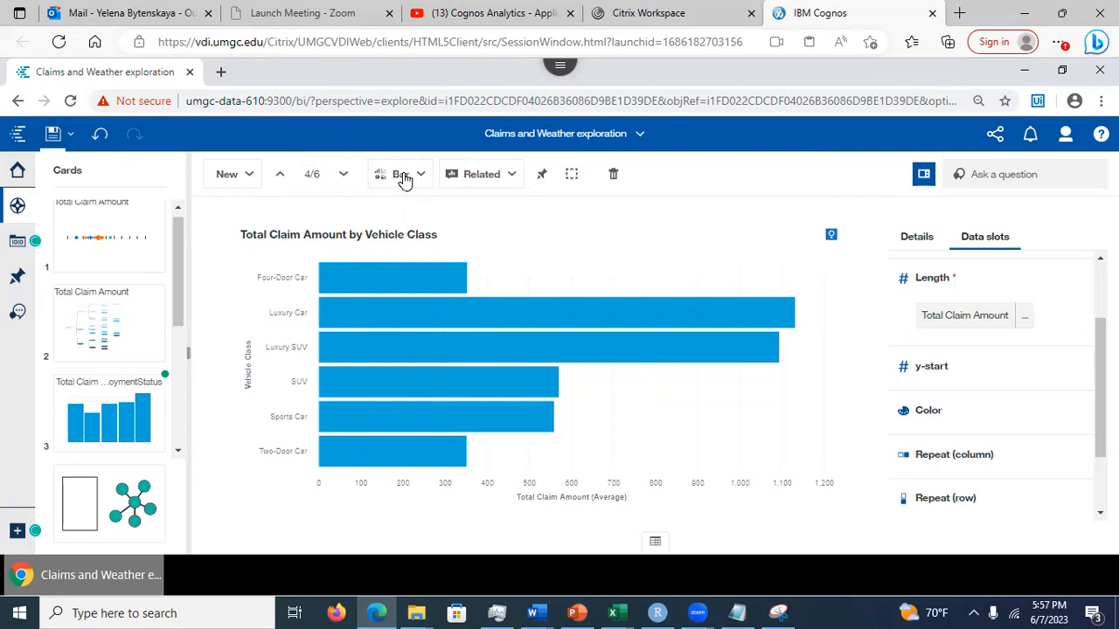
- Try the line visualization type on the Total Claim Amount by Vehicle Class chart and undo the change
left_click(402, 176)
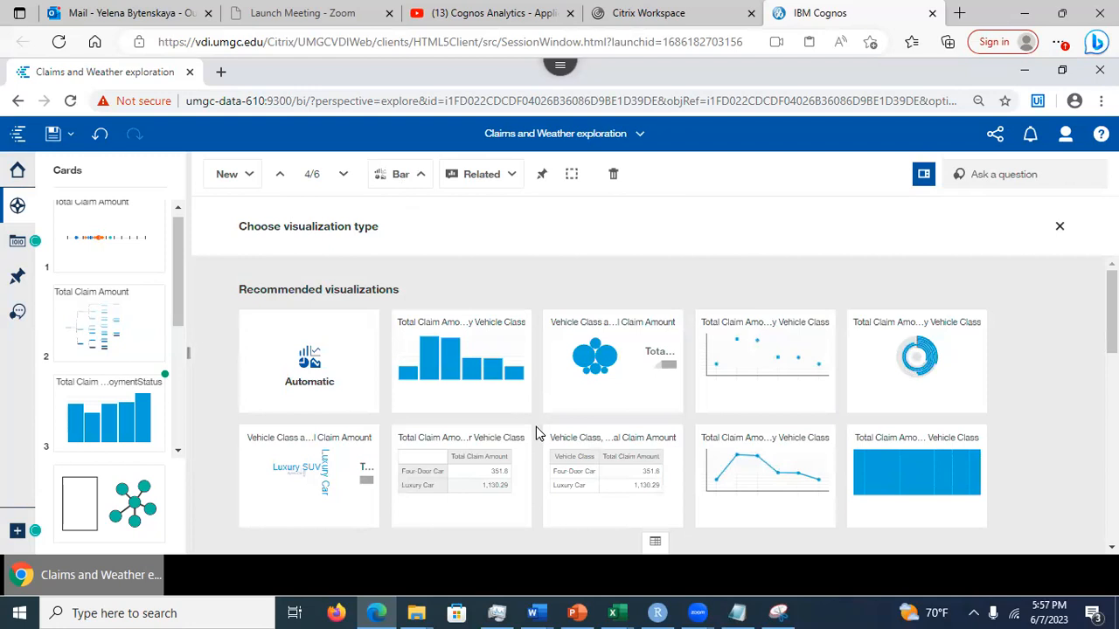
left_click(753, 473)
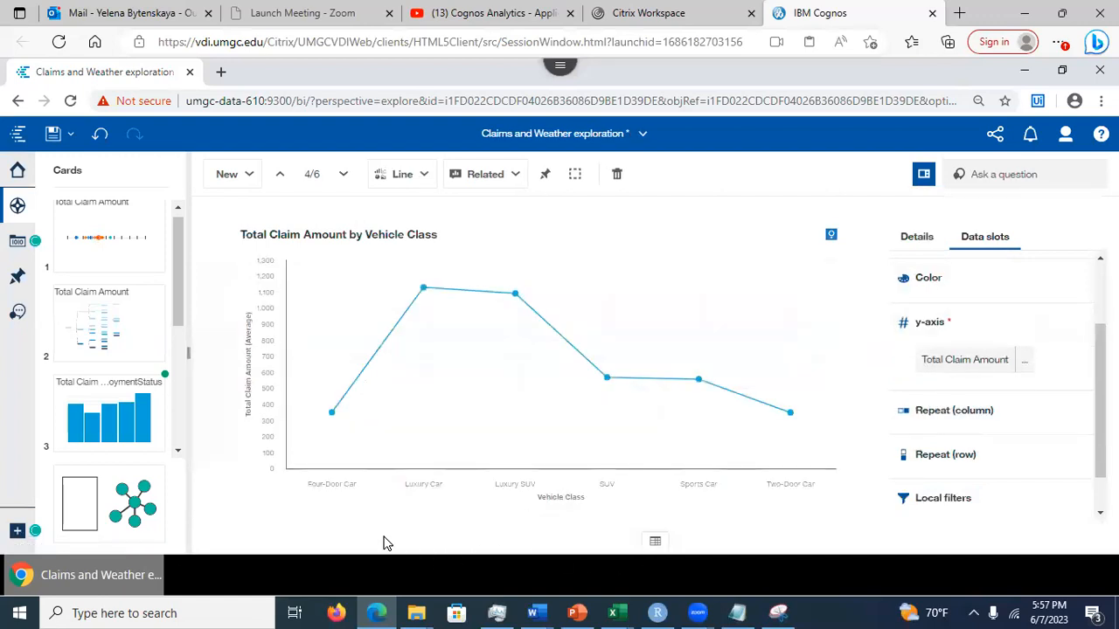
left_click(99, 137)
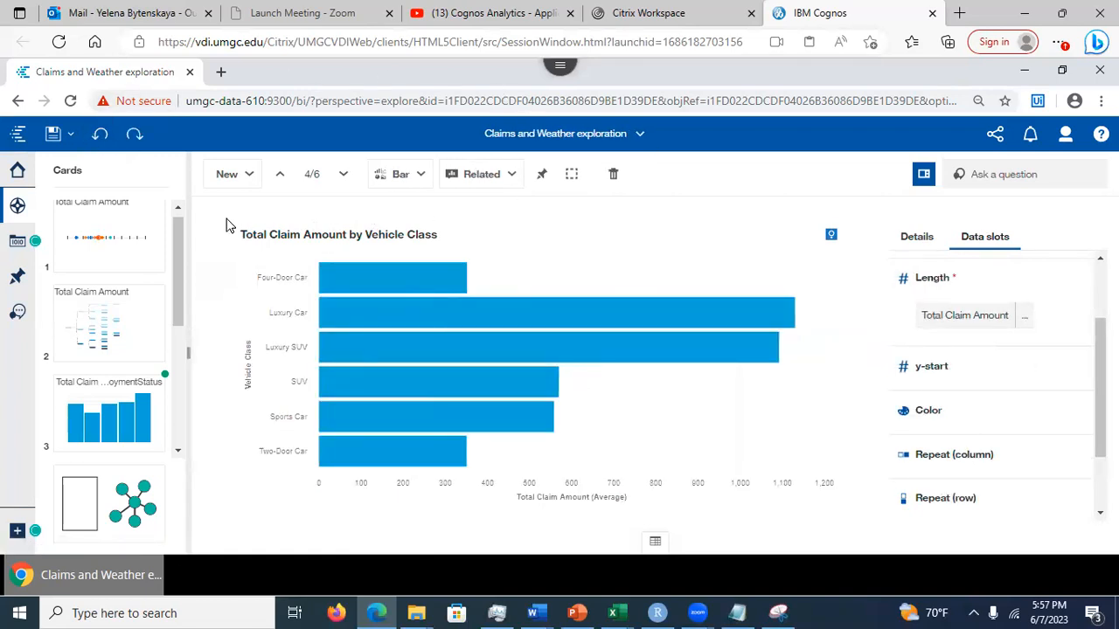
left_click_drag(178, 278, 182, 241)
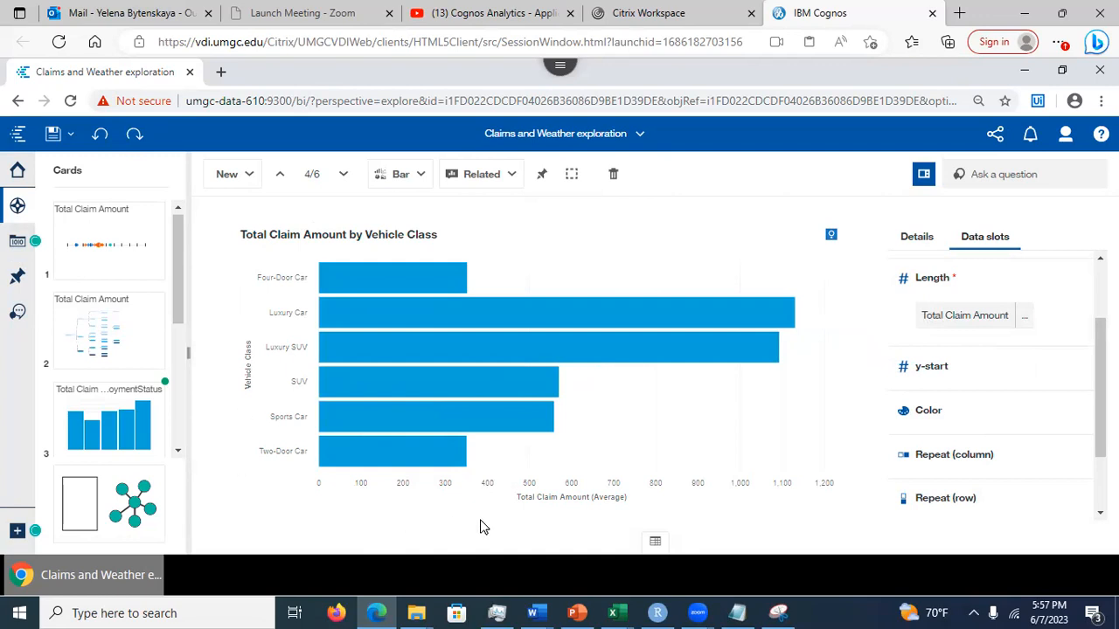
- Apply the Personal Policy for small vehicle filter as a local filter on the Vehicle Class chart and save the exploration
left_click(17, 242)
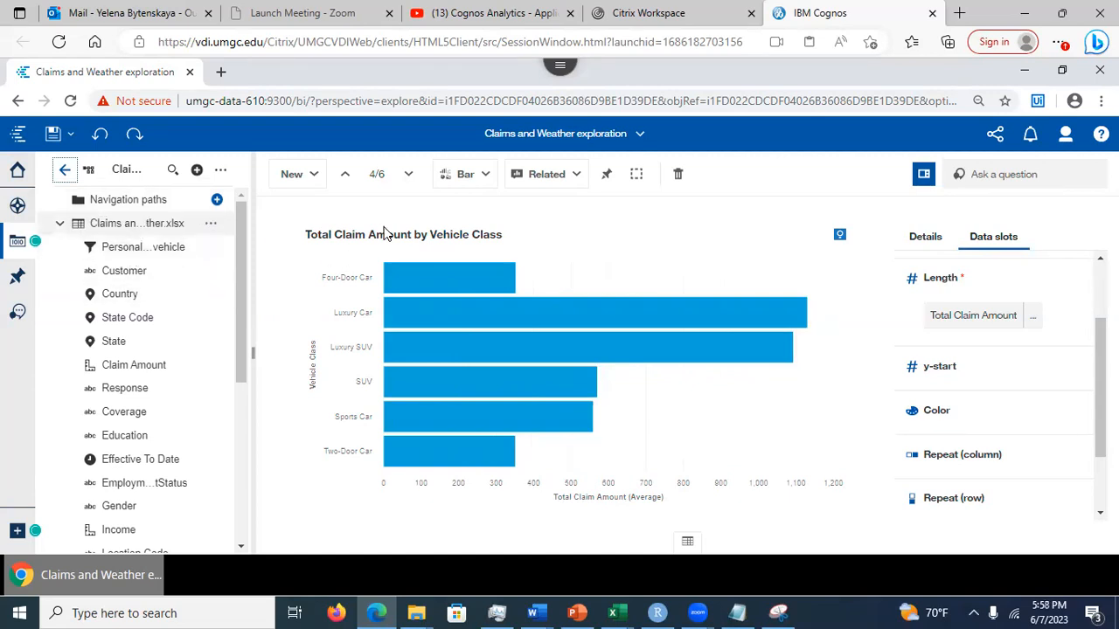
scroll(997, 385, "down", 2)
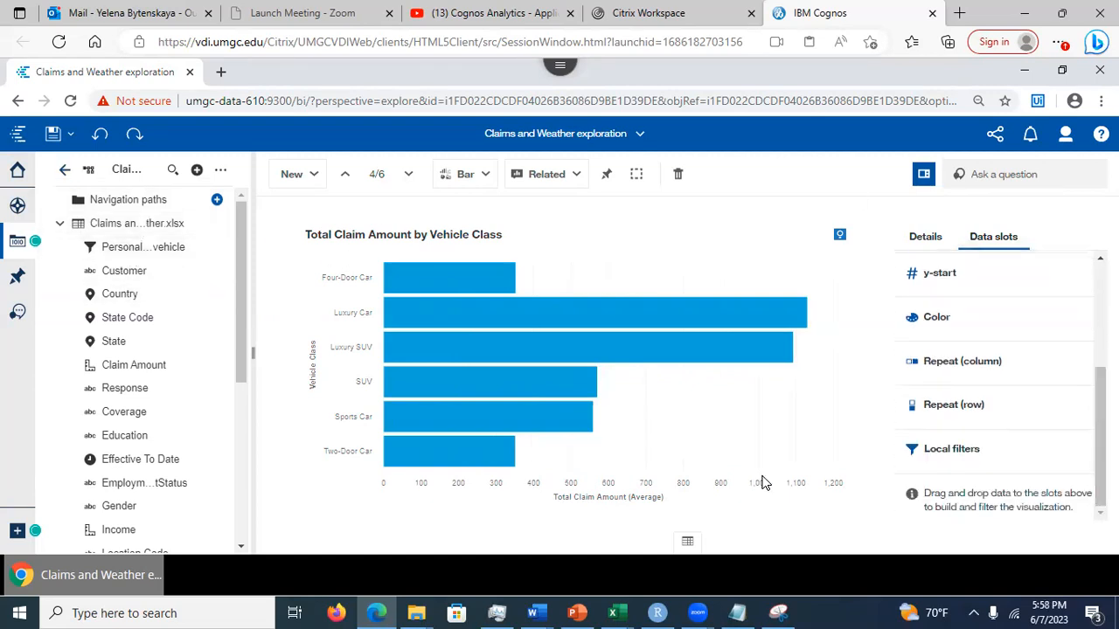
left_click_drag(175, 247, 965, 454)
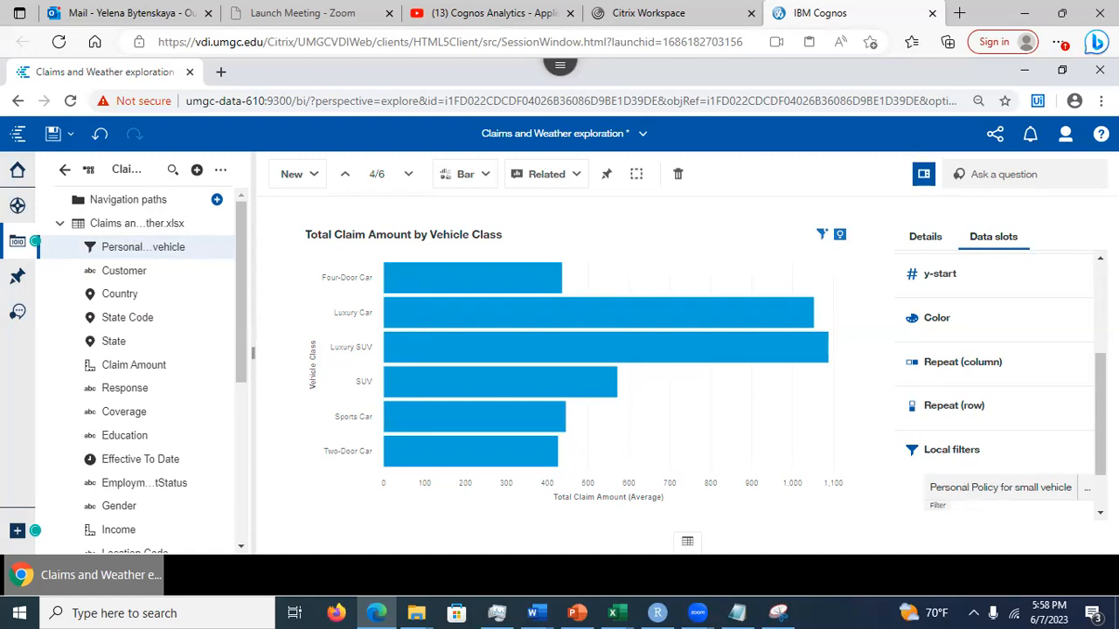
scroll(971, 424, "down", 1)
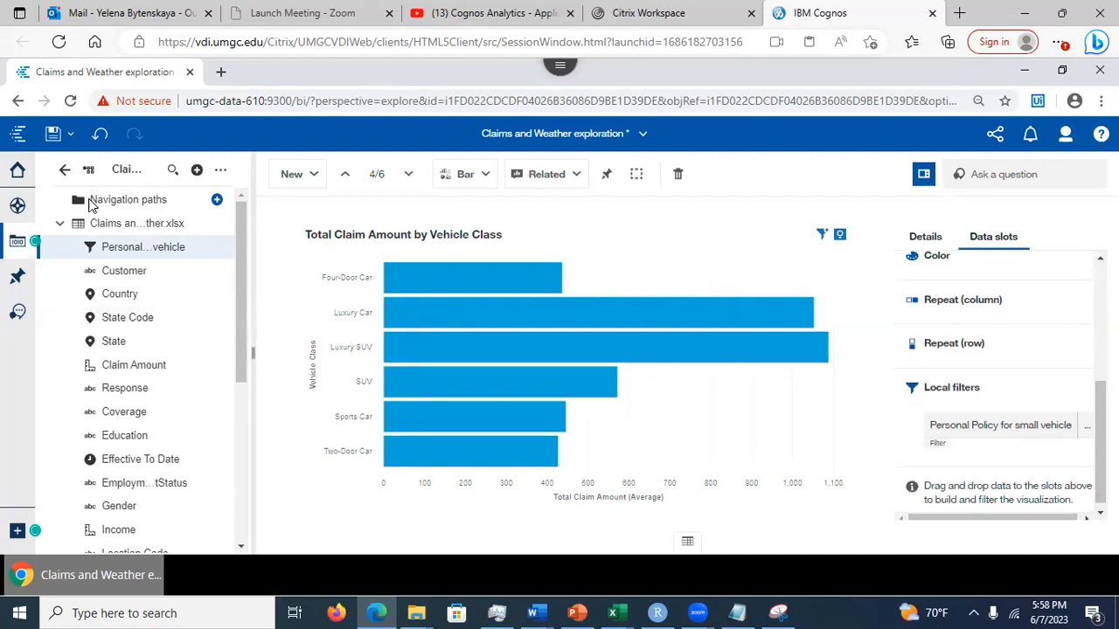
left_click(53, 133)
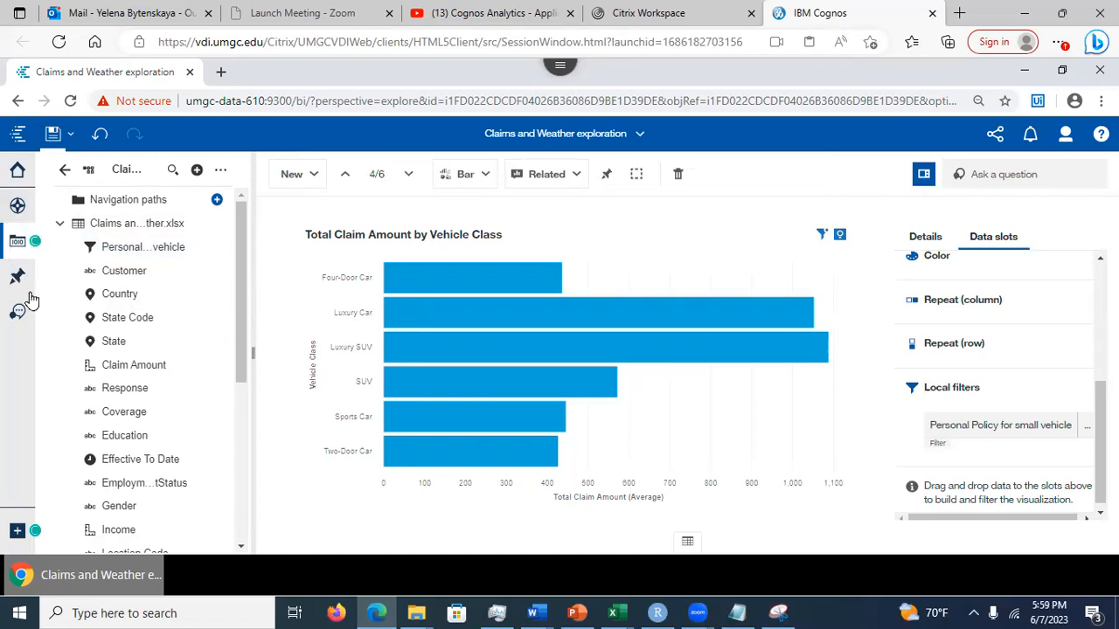
- Ask the Assistant for "data" and request the Claims and Weather data module as the source
left_click(18, 315)
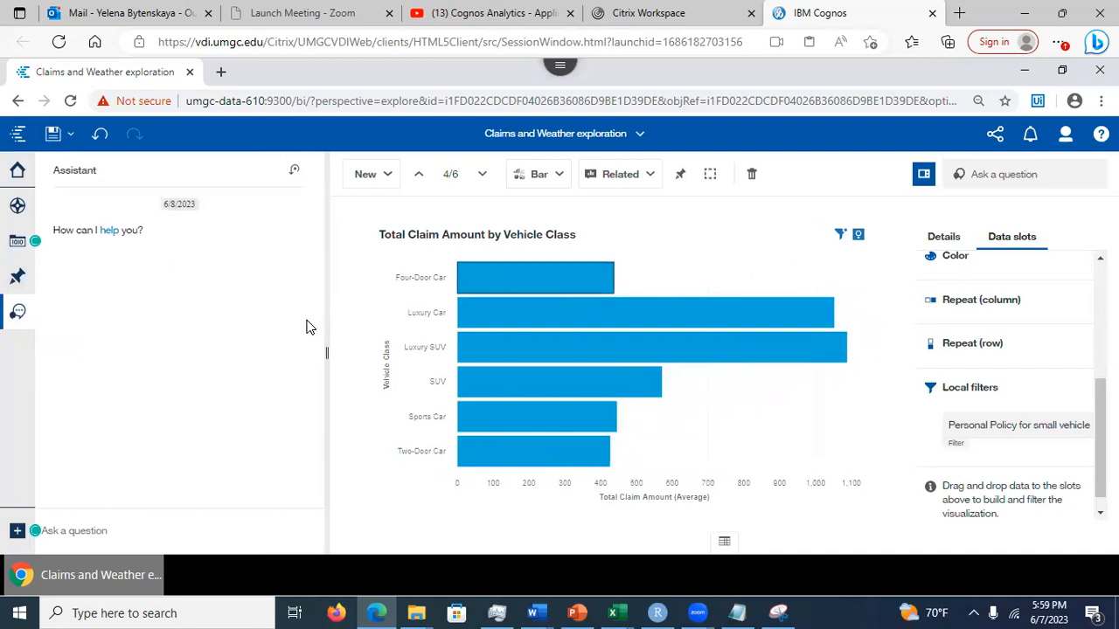
left_click(147, 521)
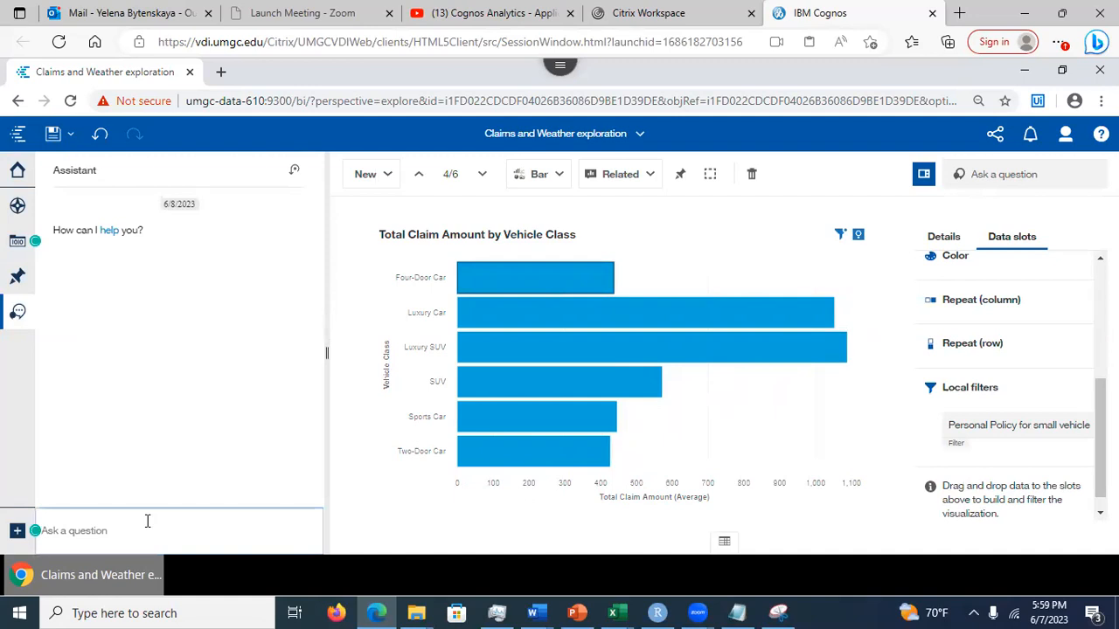
type("data")
key("Return")
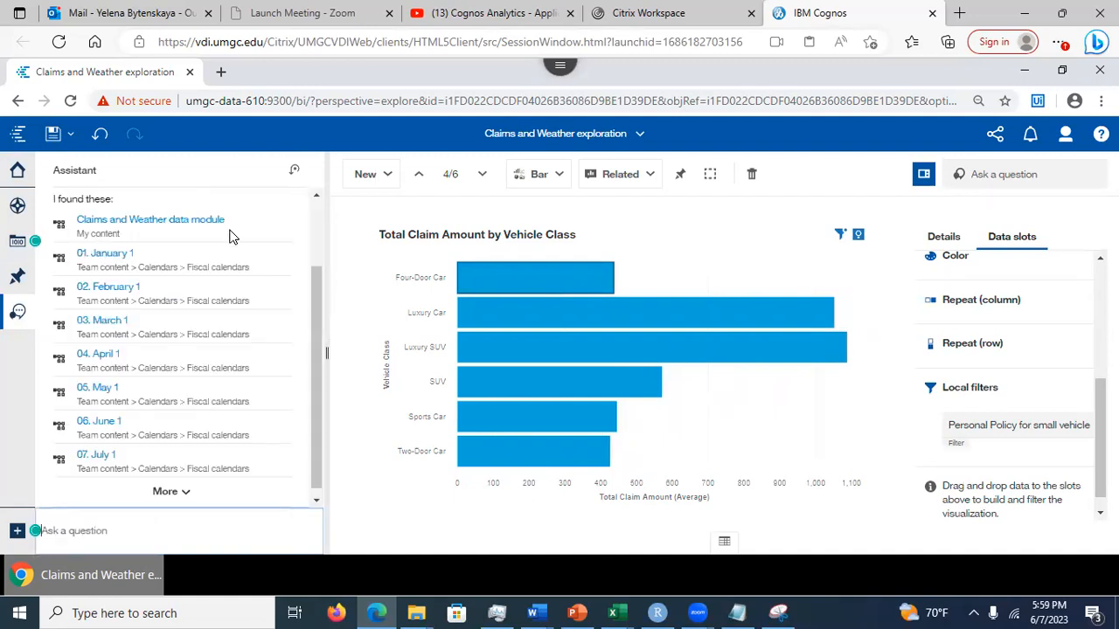
left_click(168, 226)
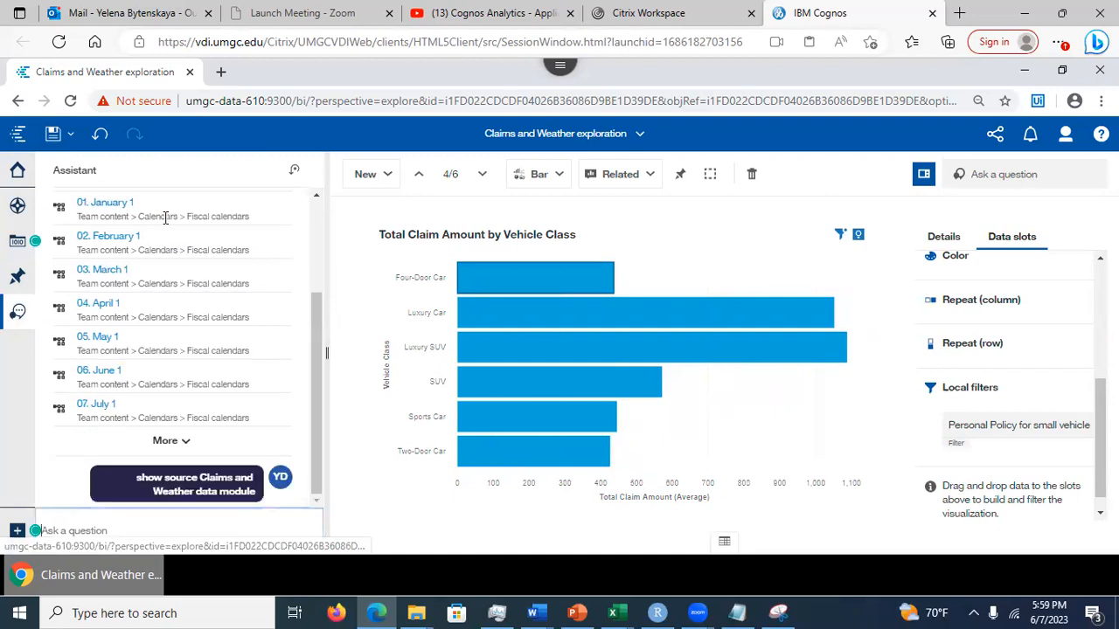
- Review the columns and concepts the Assistant lists for the Claims and Weather data module, expanding the list to show more fields
left_click_drag(318, 412, 316, 330)
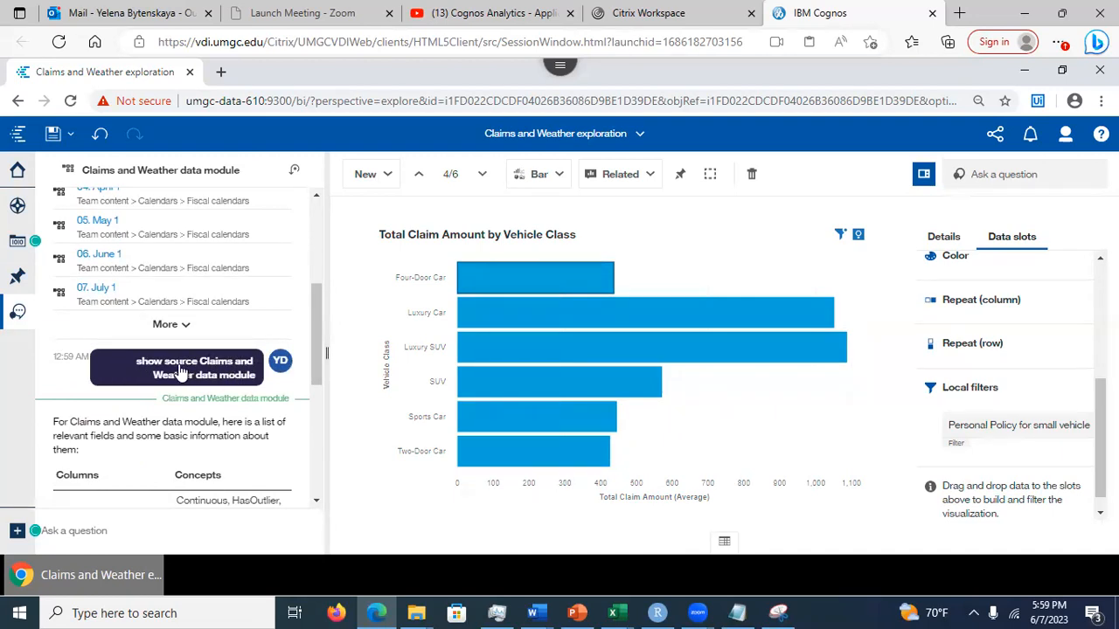
left_click_drag(317, 352, 325, 392)
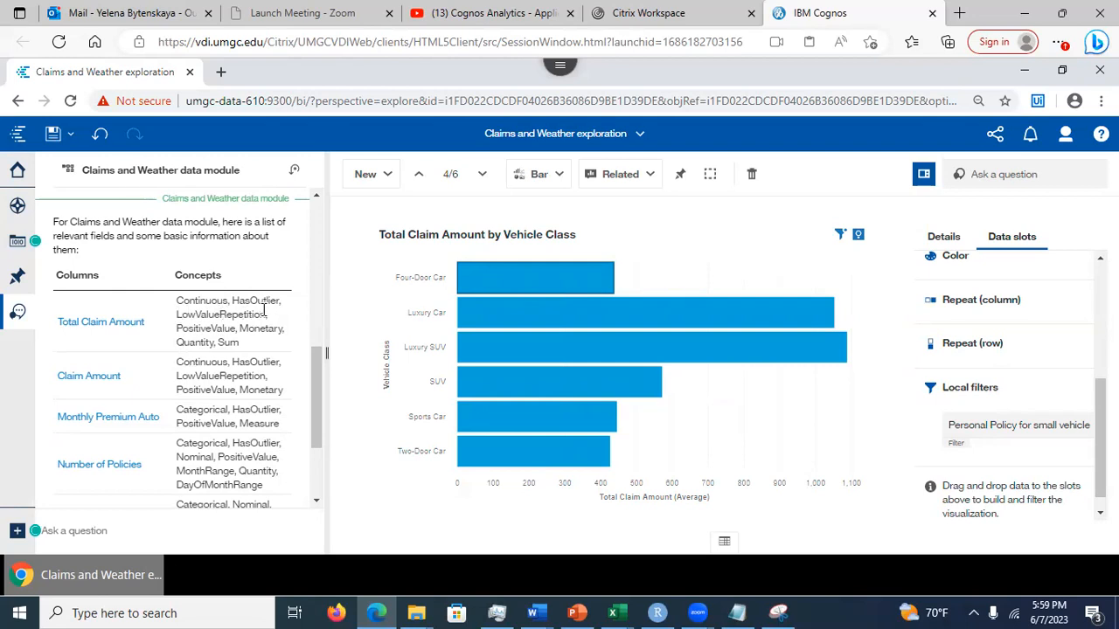
left_click_drag(258, 308, 278, 329)
left_click_drag(321, 417, 316, 451)
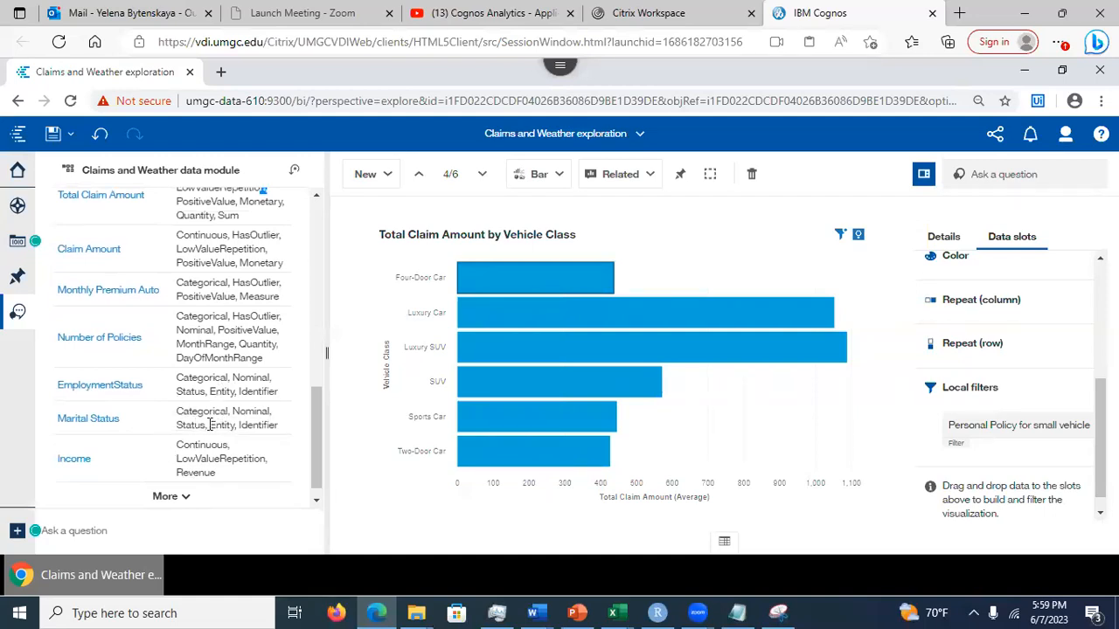
scroll(300, 424, "down", 1)
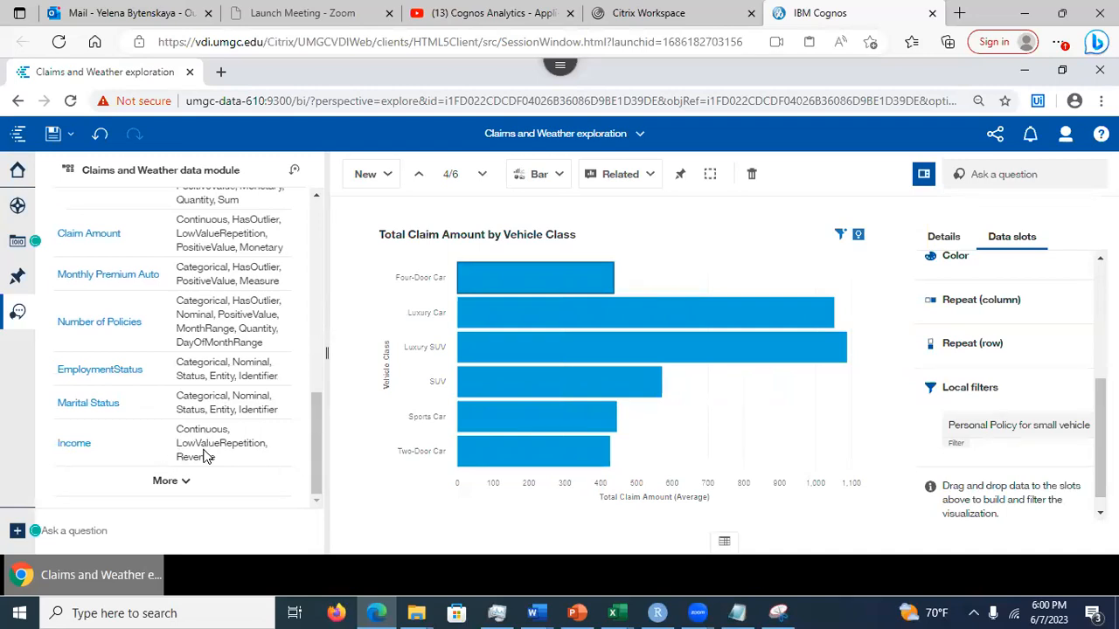
left_click(174, 482)
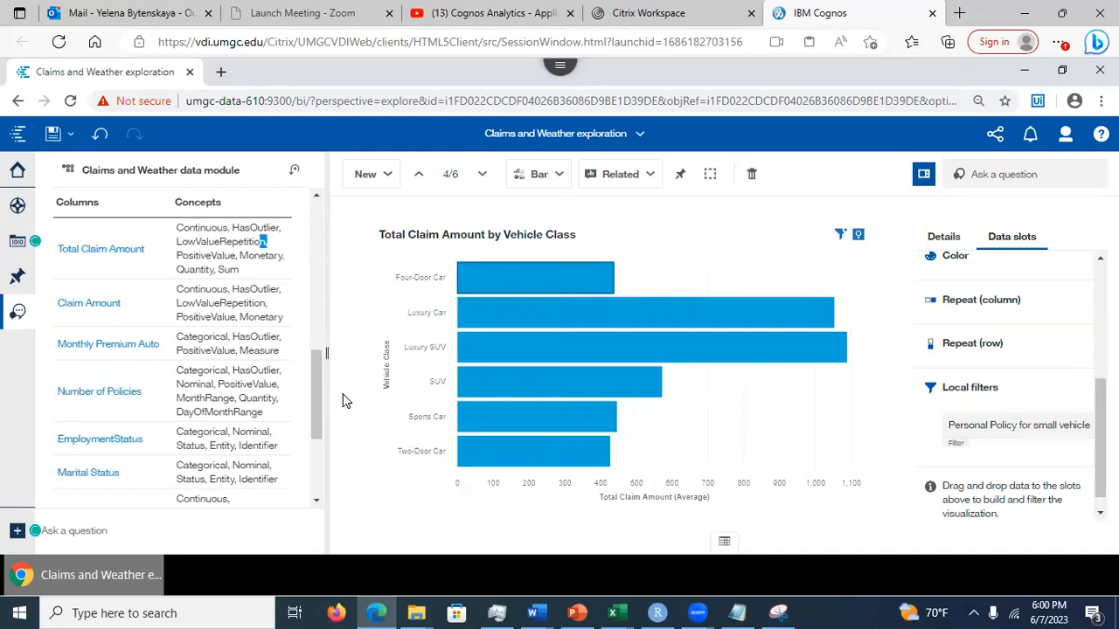
left_click_drag(318, 378, 320, 358)
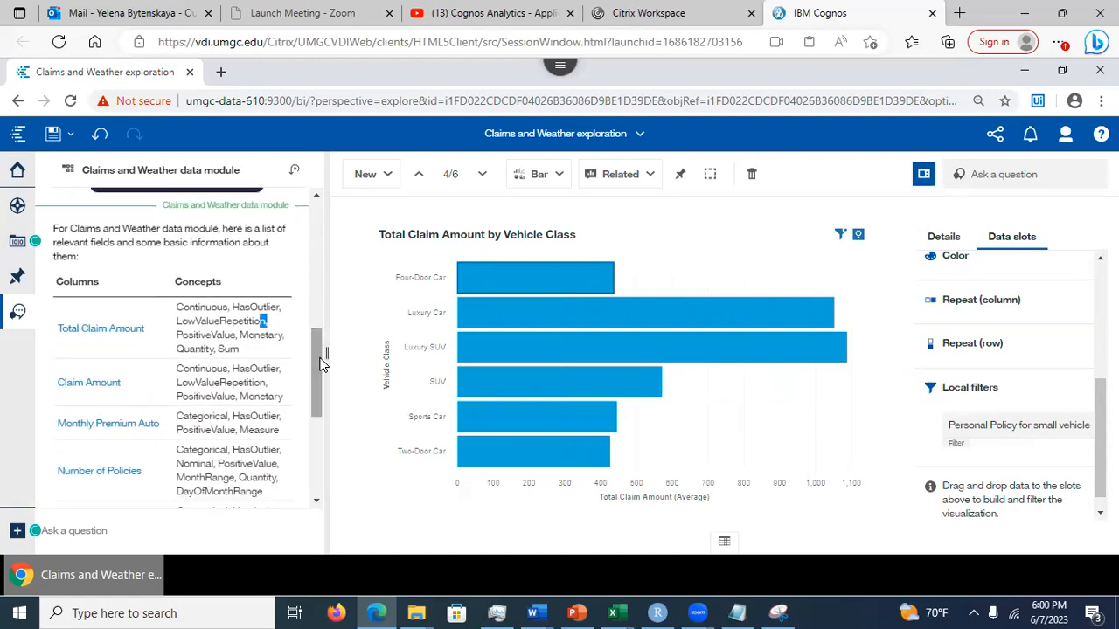
- Ask the Assistant to show the Total Claim Amount column and review its properties and related fields
left_click(116, 329)
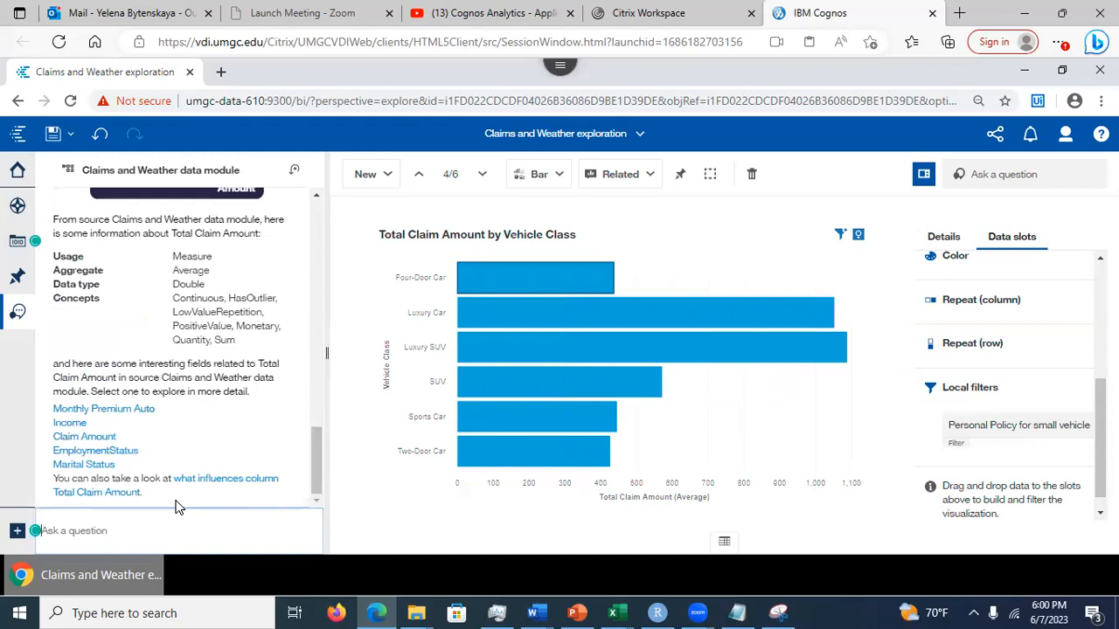
scroll(319, 452, "up", 2)
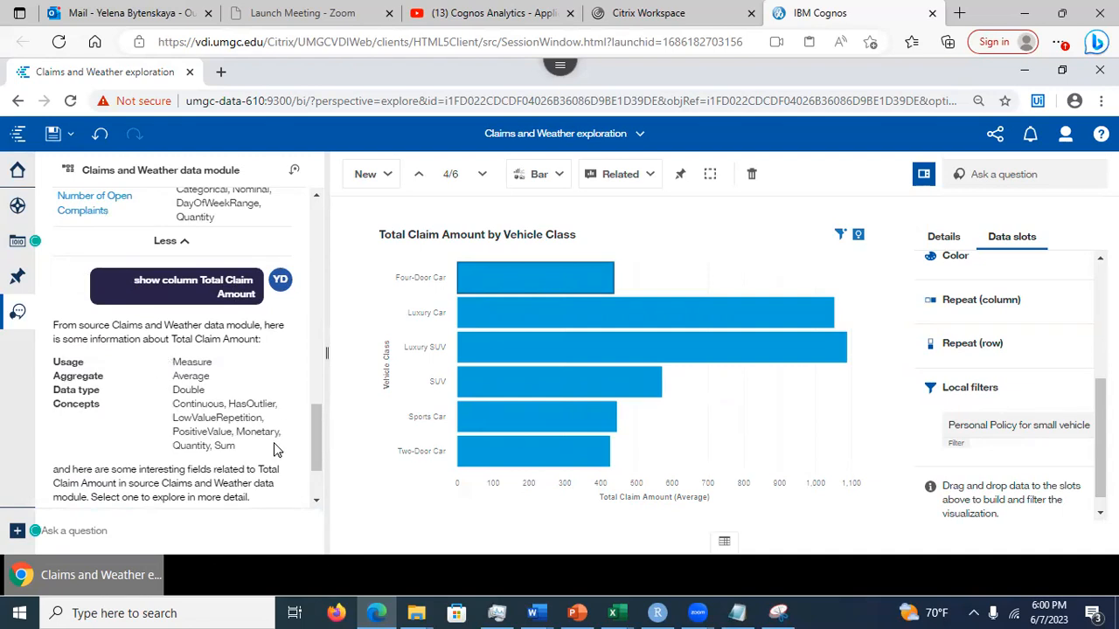
left_click_drag(316, 452, 316, 493)
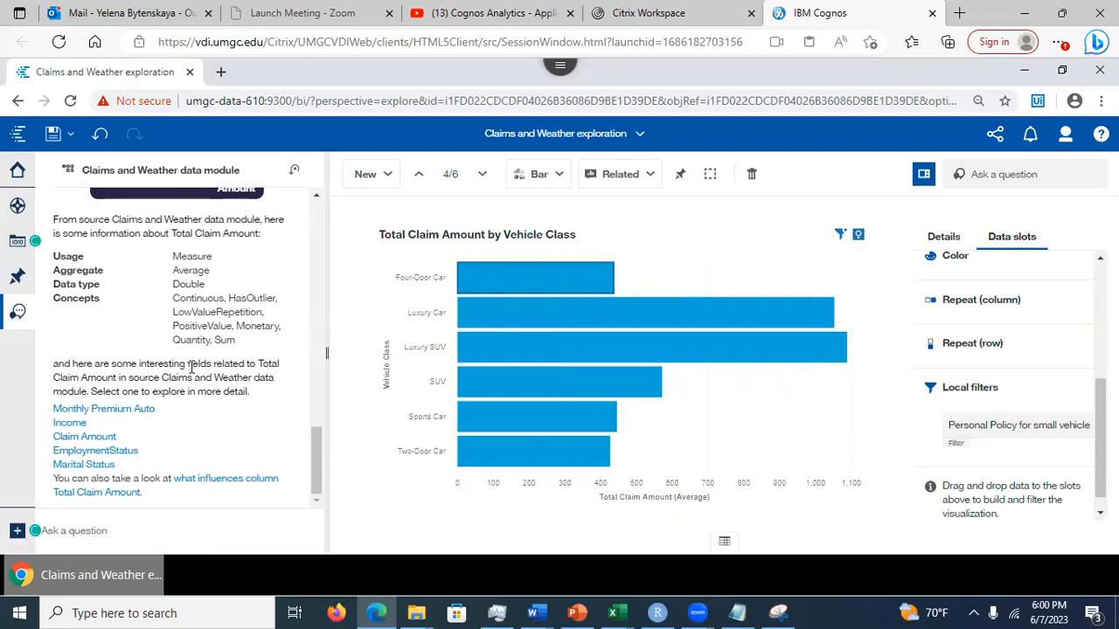
- Have the Assistant chart Total Claim Amount with Monthly Premium Auto and browse to the third suggested visualization
left_click(125, 410)
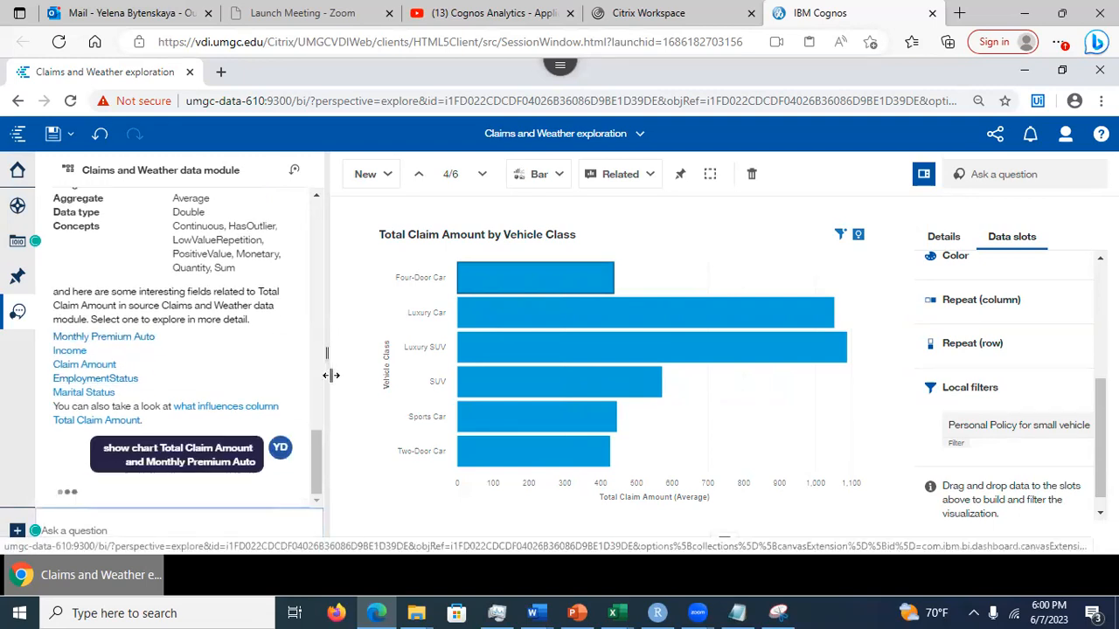
mouse_move(315, 455)
left_mouse_down()
mouse_move(315, 425)
mouse_move(315, 460)
left_mouse_up()
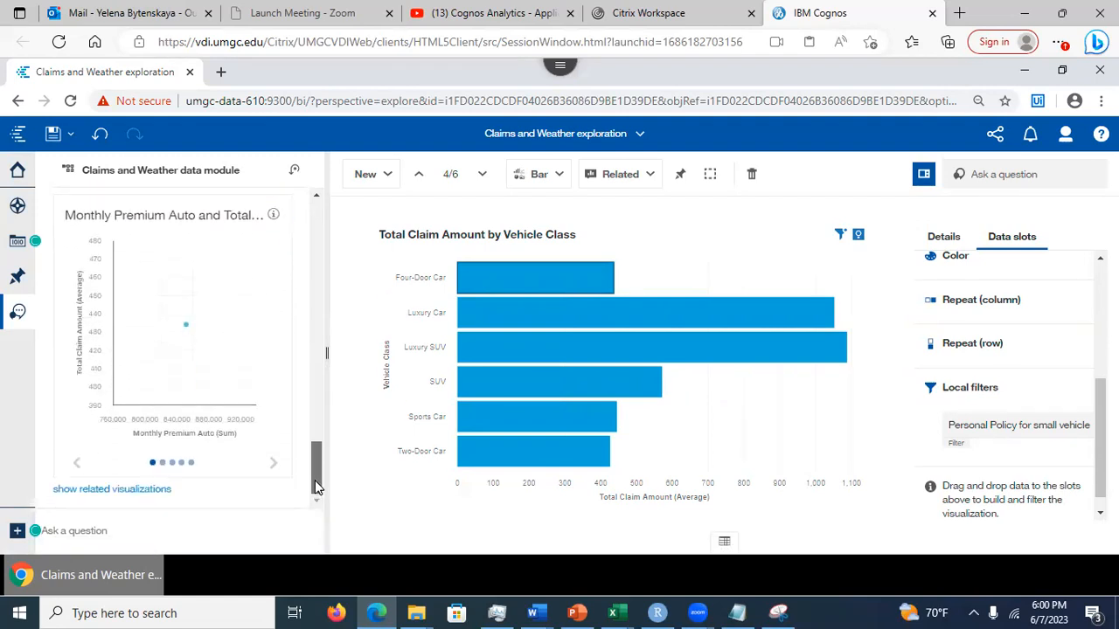
left_click(164, 464)
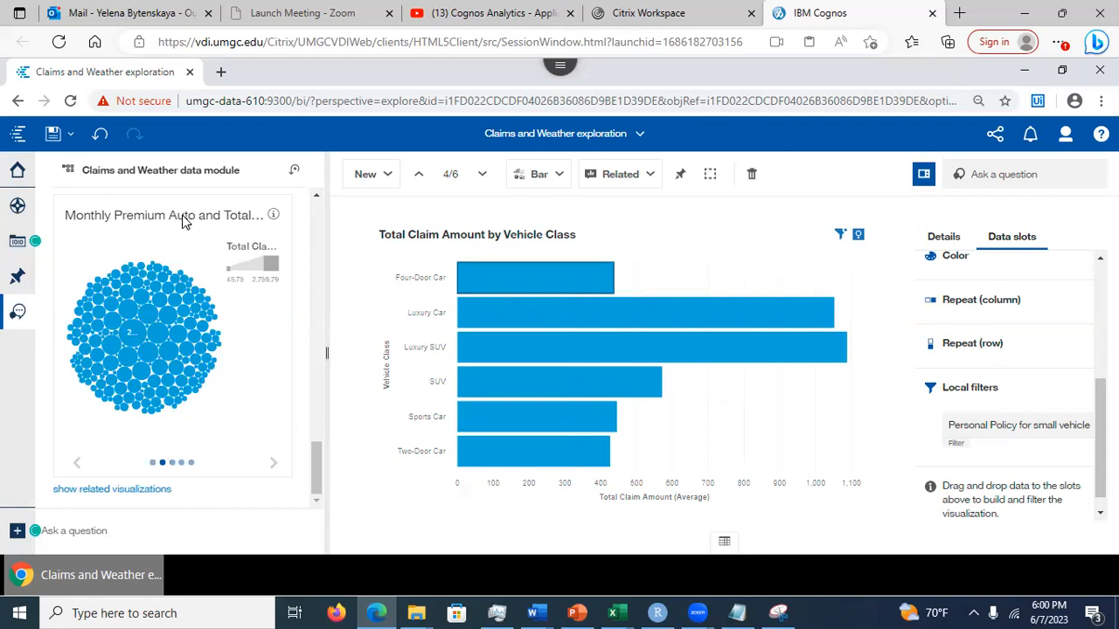
left_click(172, 463)
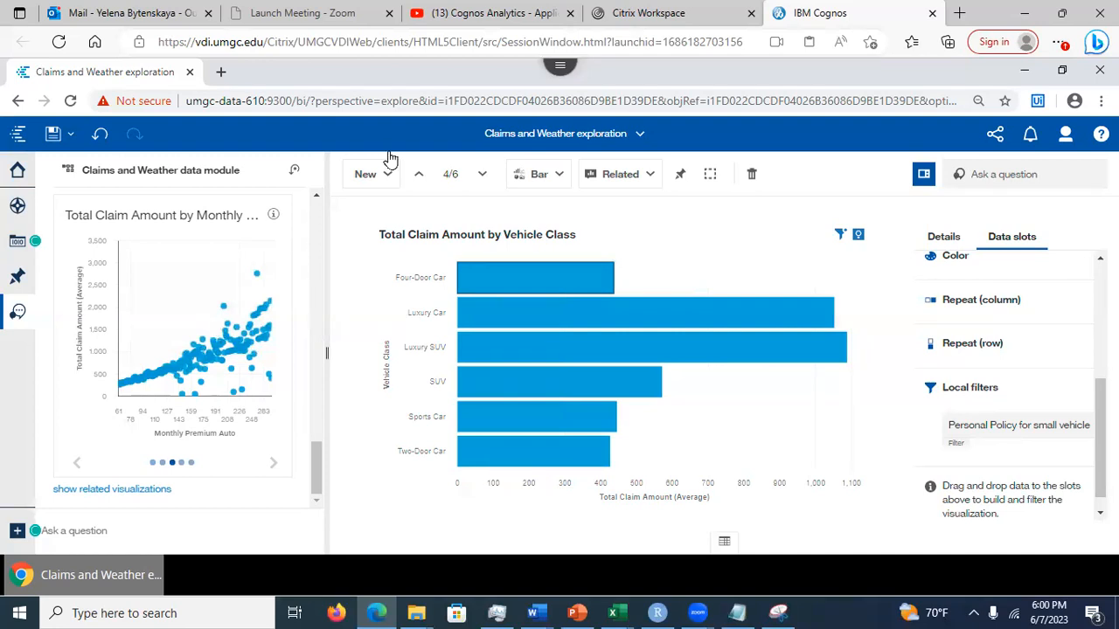
- Create a new single visualization card from the Assistant's Total Claim Amount by Monthly Premium Auto point chart
left_click(367, 174)
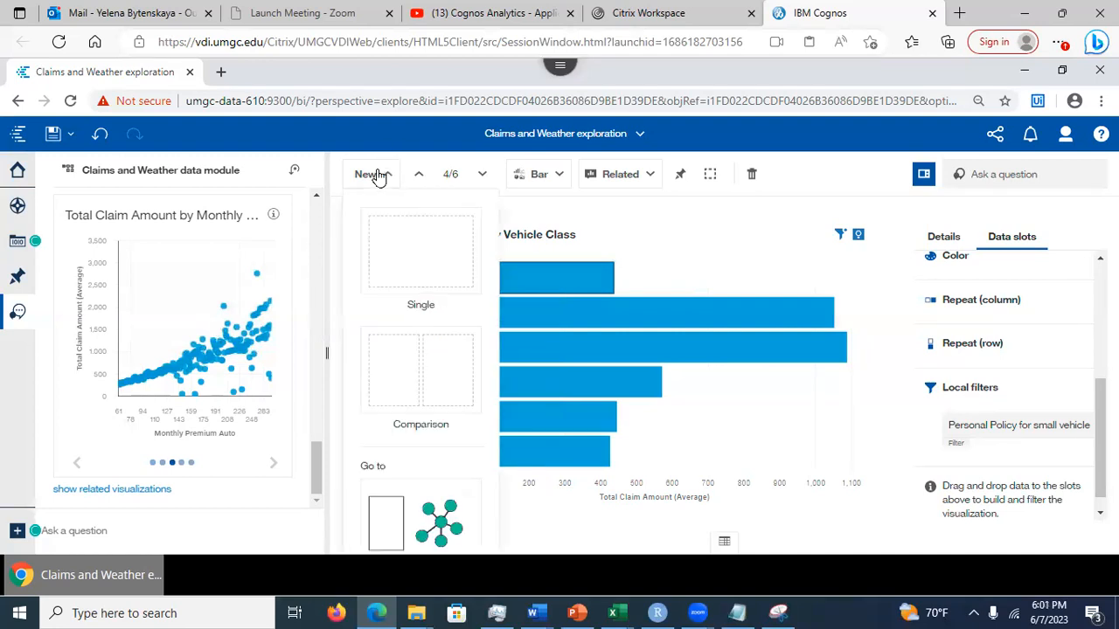
left_click(396, 243)
left_click_drag(180, 346, 591, 351)
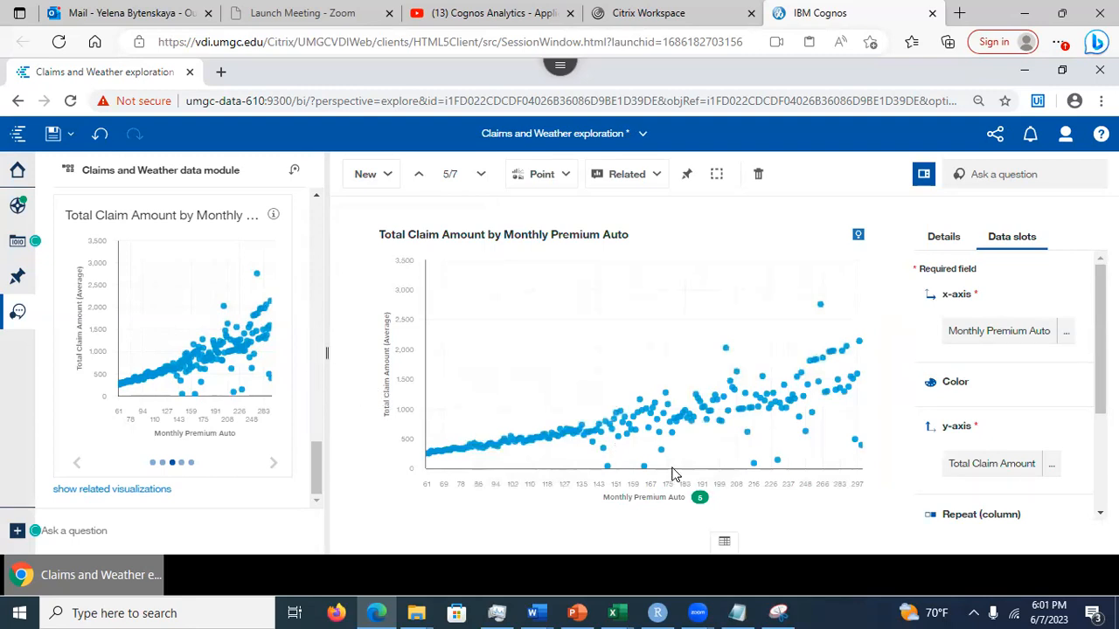
- Examine the Monthly Premium Auto correlations, the details and the data slots of the new point chart
mouse_move(700, 498)
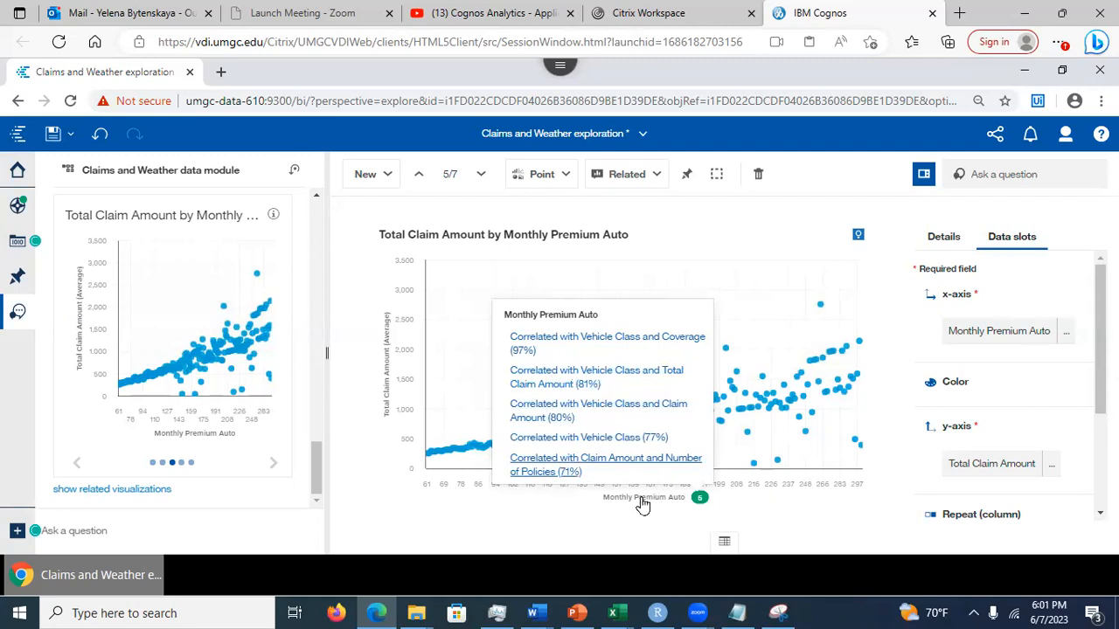
left_click(869, 400)
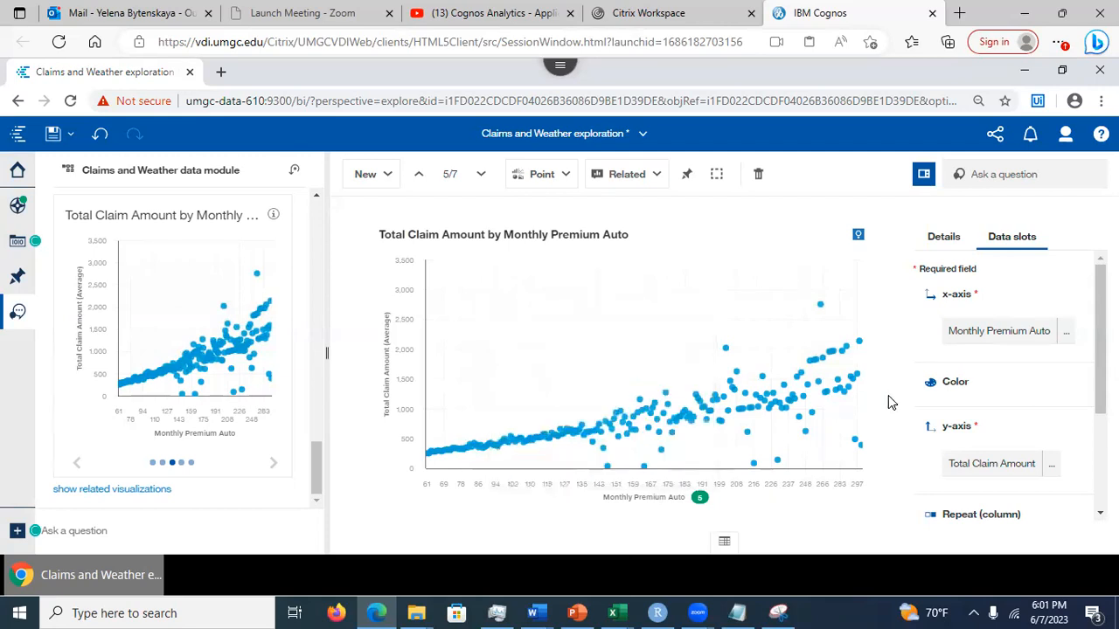
left_click(941, 237)
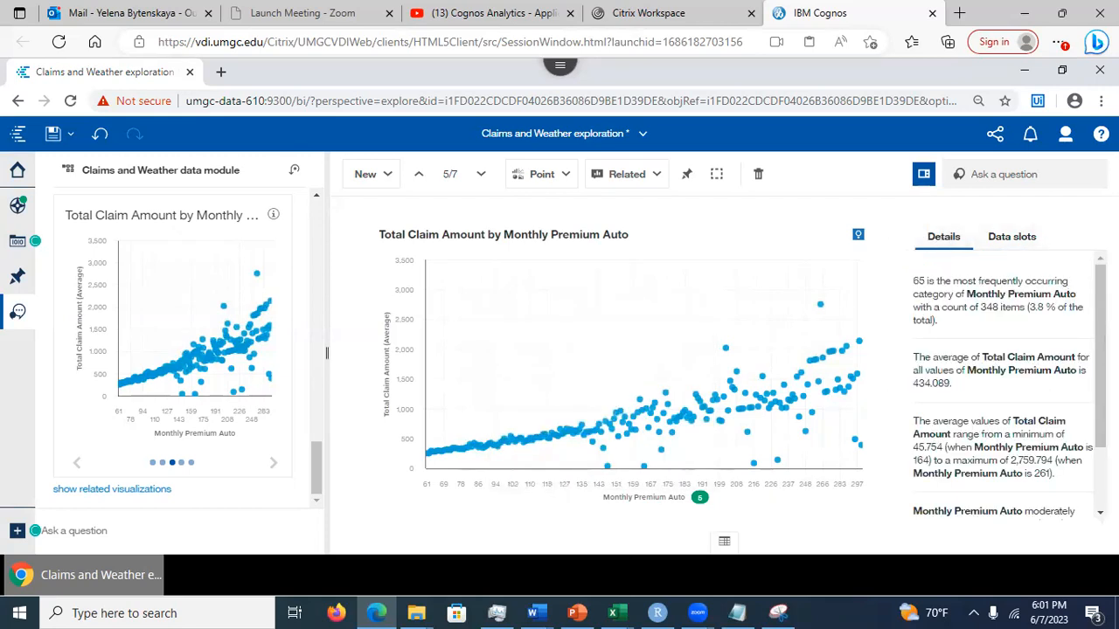
scroll(1005, 385, "down", 2)
scroll(1017, 305, "up", 2)
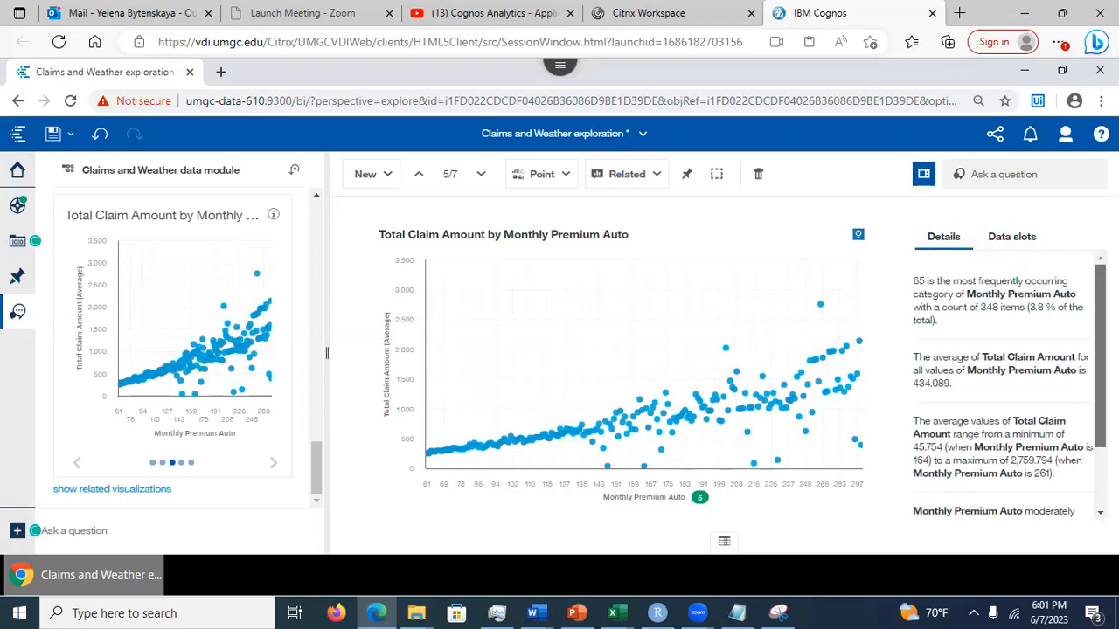
left_click(1017, 240)
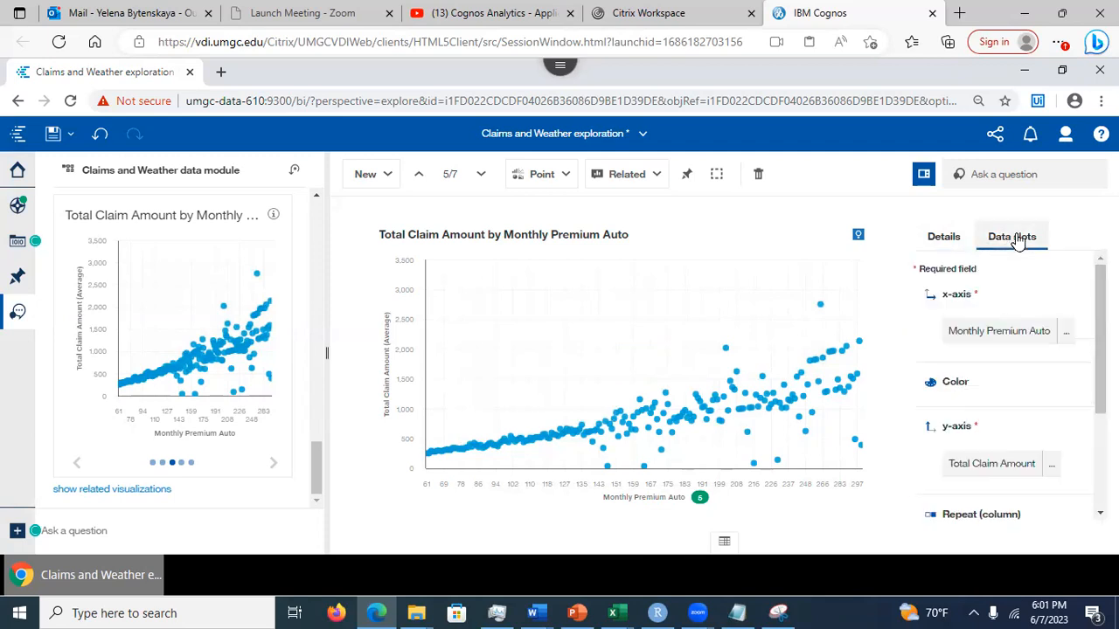
scroll(1005, 385, "down", 3)
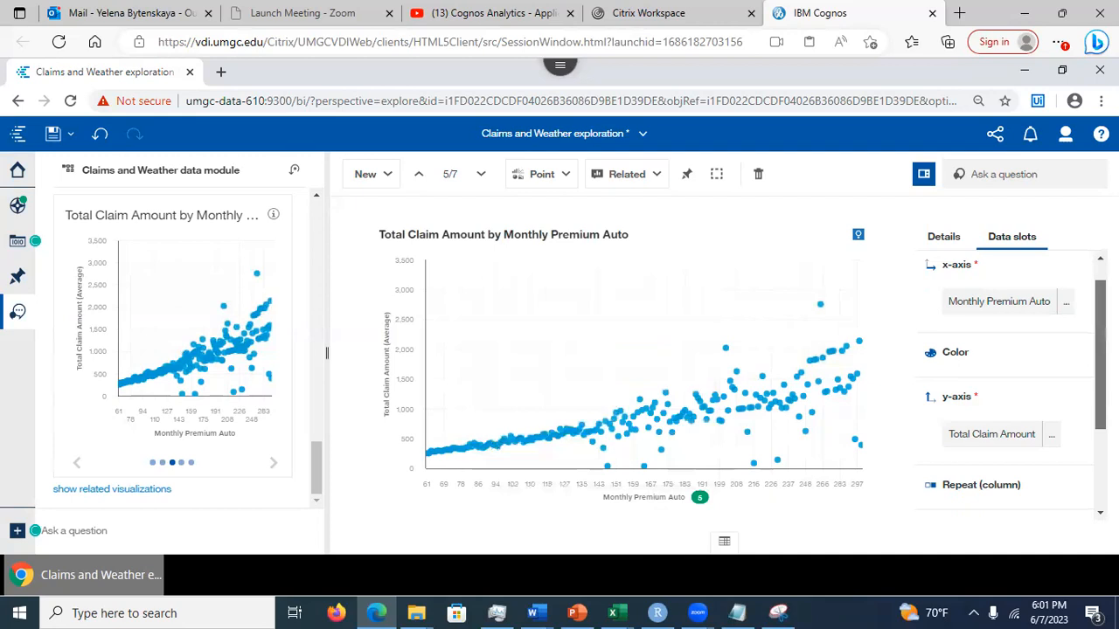
scroll(996, 349, "up", 3)
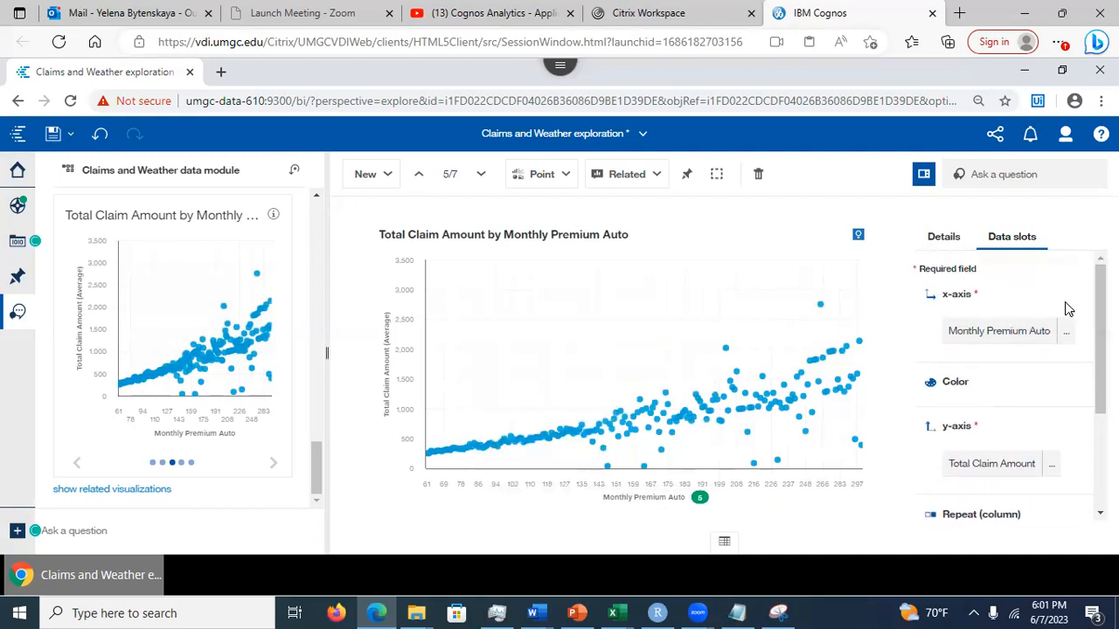
double_click(955, 382)
left_click_drag(1099, 349, 1100, 428)
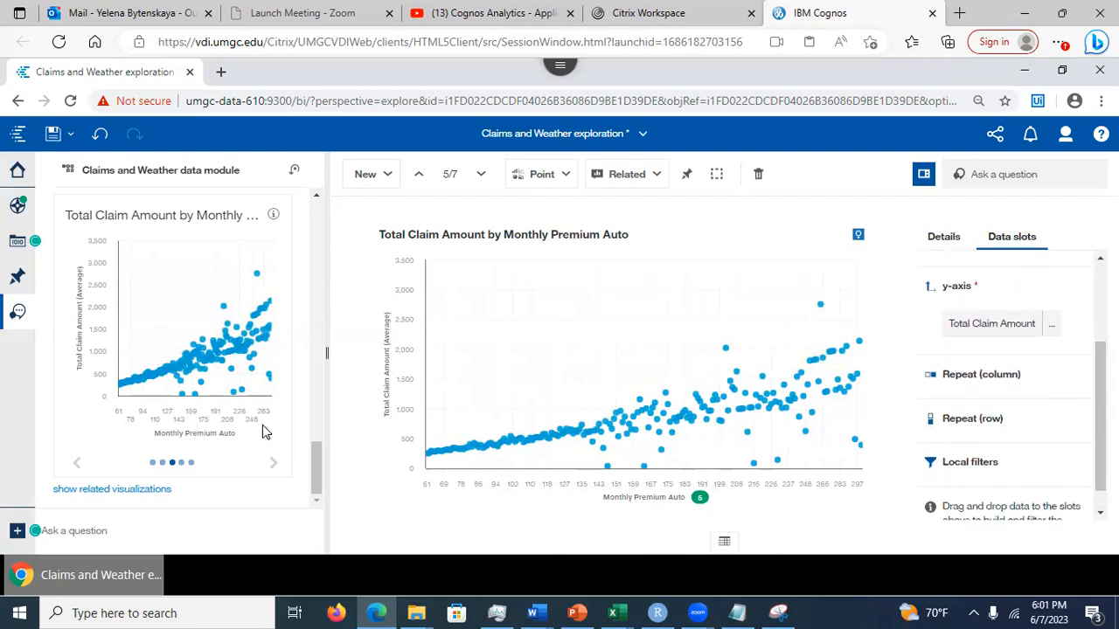
- Add the Gender field from Claims and Weather.xlsx to the point chart's Repeat (row) slot
left_click(18, 240)
left_click(17, 242)
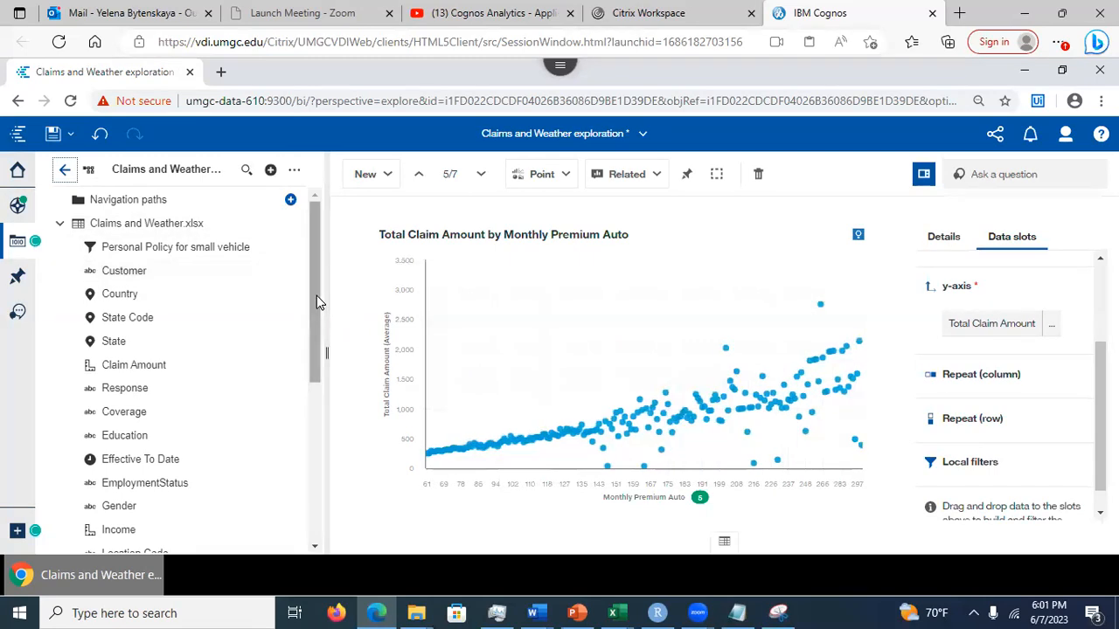
left_click_drag(318, 302, 275, 371)
left_click_drag(118, 358, 983, 421)
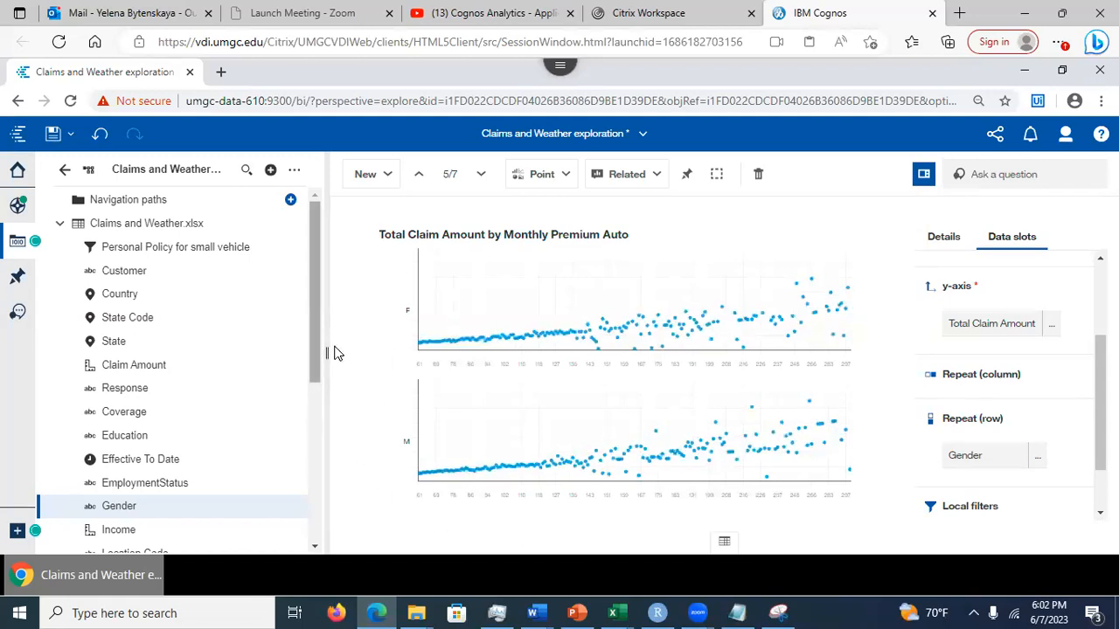
- Return to the Assistant, show related visualizations and browse through them to Monthly Premium Auto by Coverage
left_click_drag(314, 336, 315, 346)
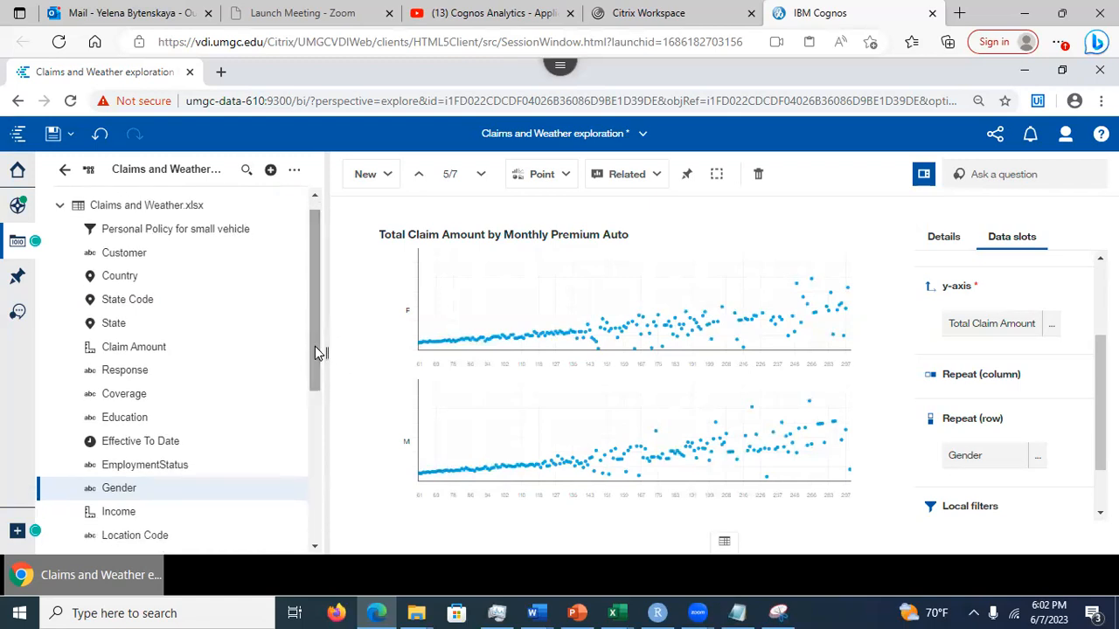
left_click(16, 314)
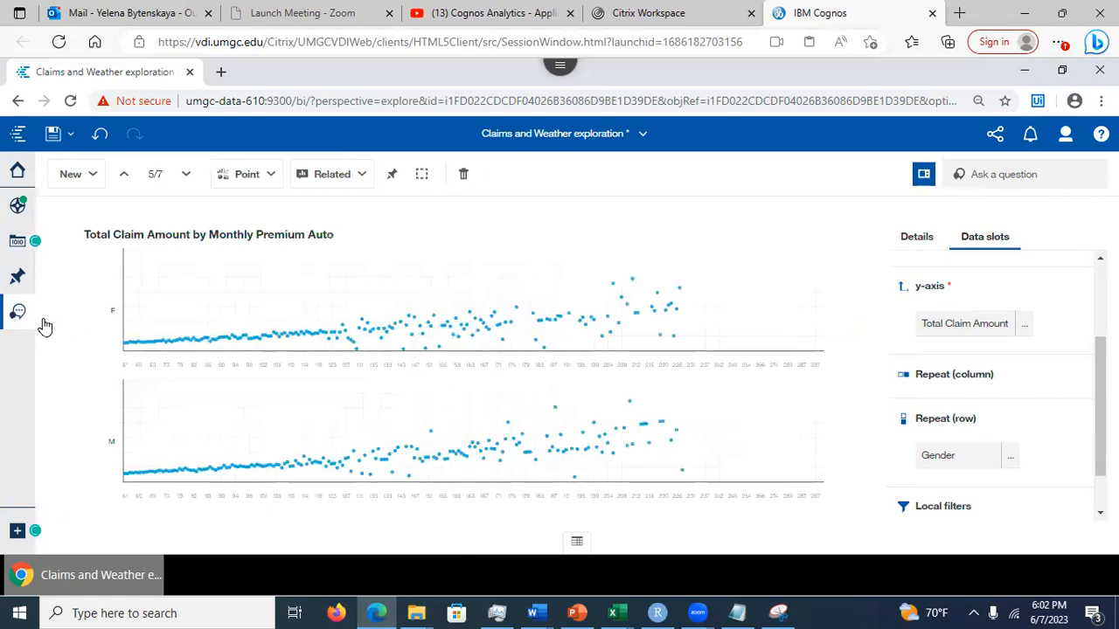
left_click(18, 312)
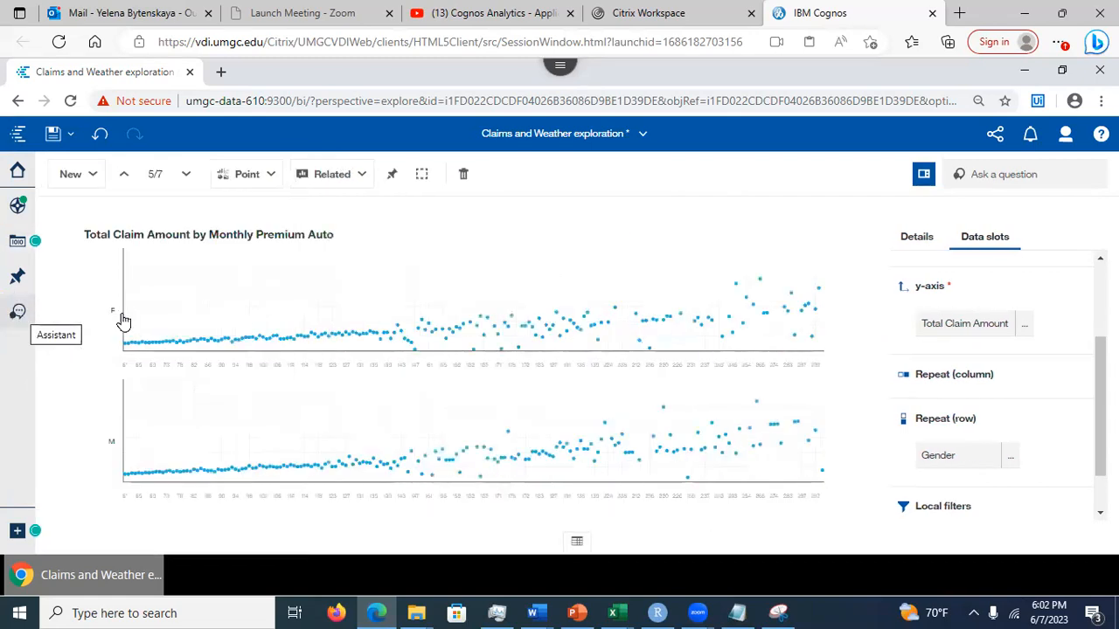
left_click(8, 313)
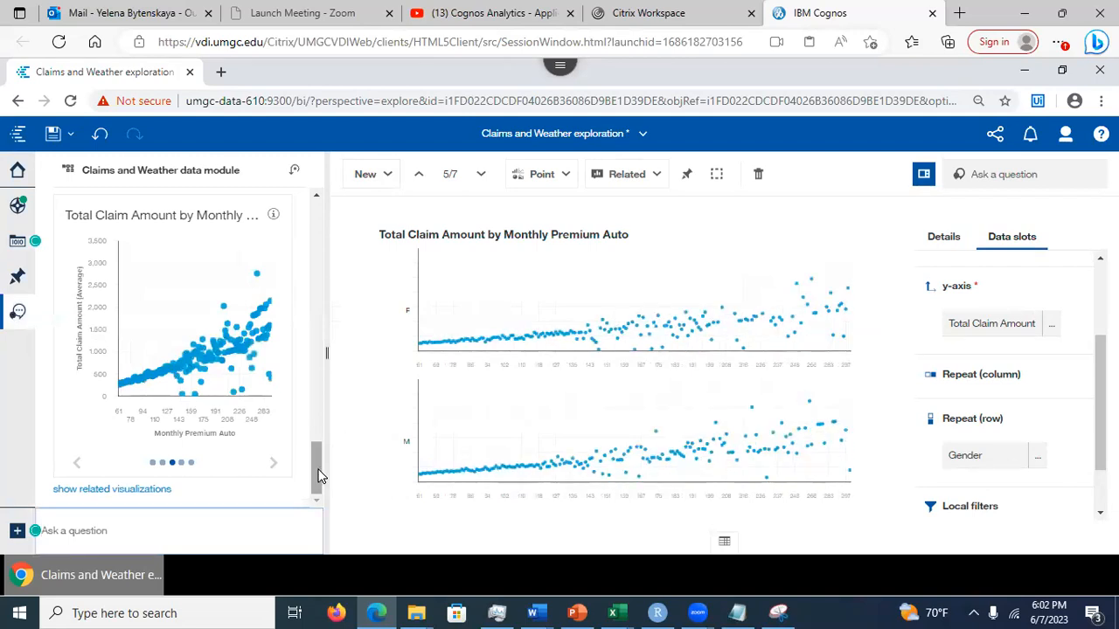
left_click(131, 489)
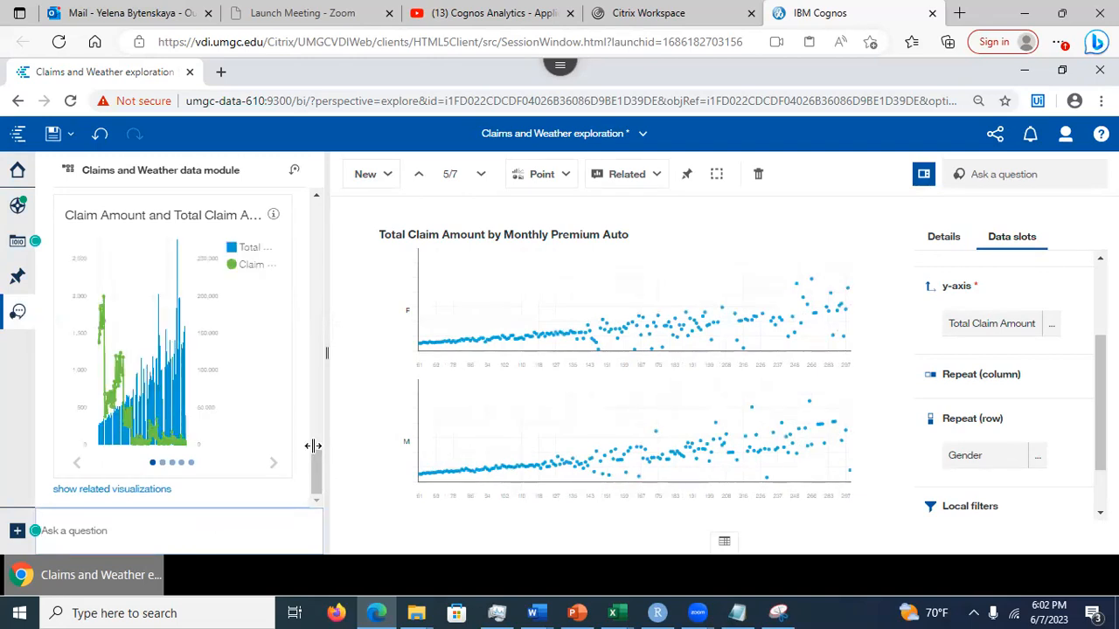
left_click(273, 464)
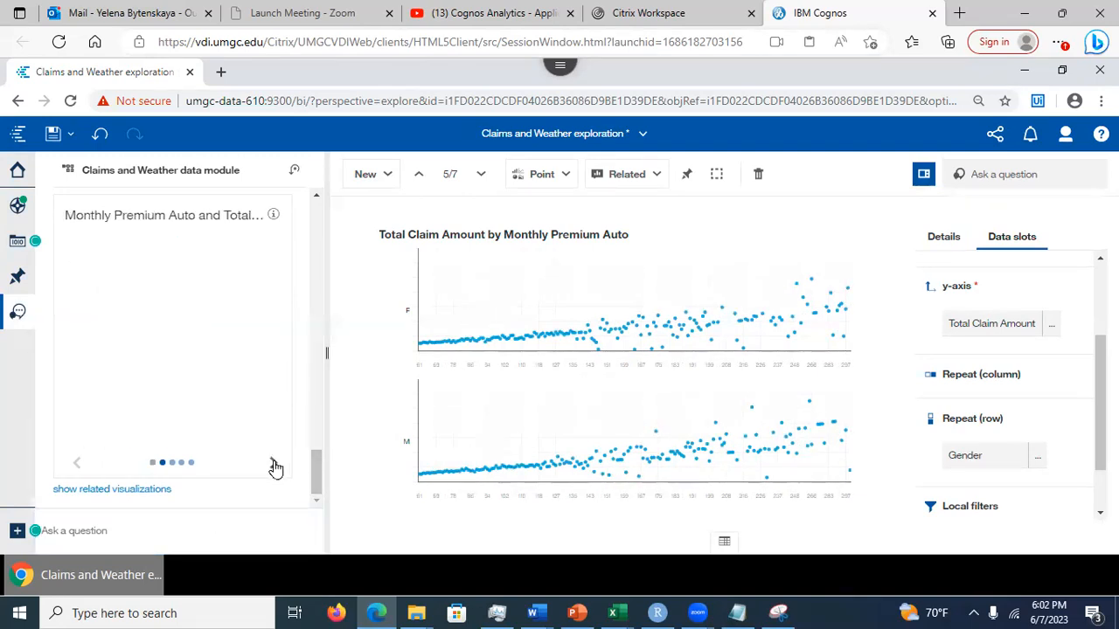
left_click(273, 466)
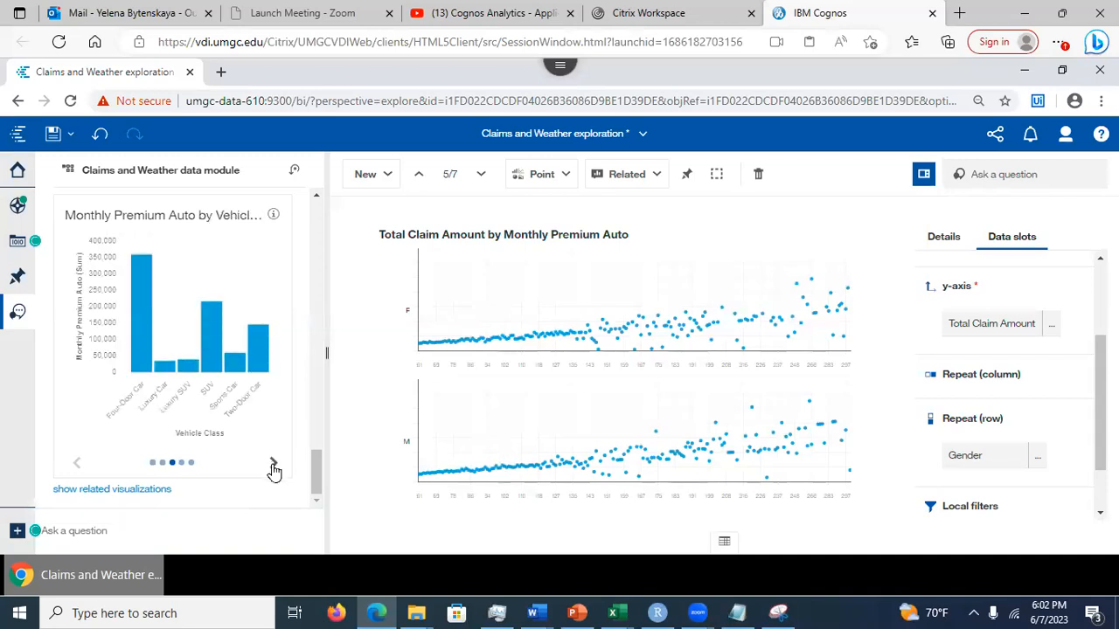
left_click(274, 466)
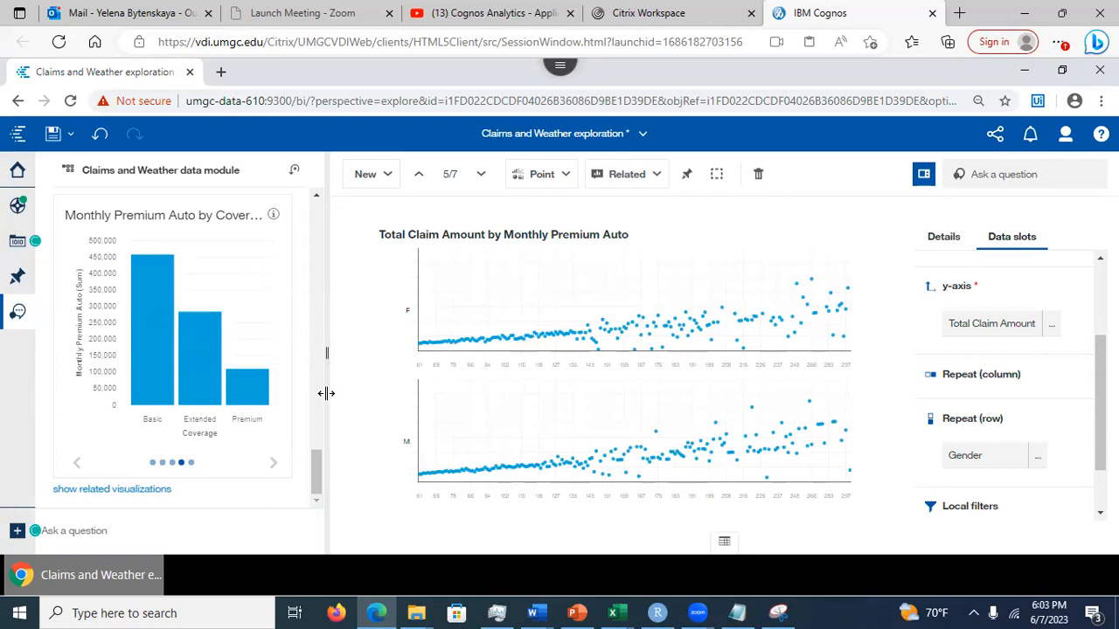
- Go back to the start of the Assistant conversation and reopen the data sources
left_click_drag(317, 485, 332, 233)
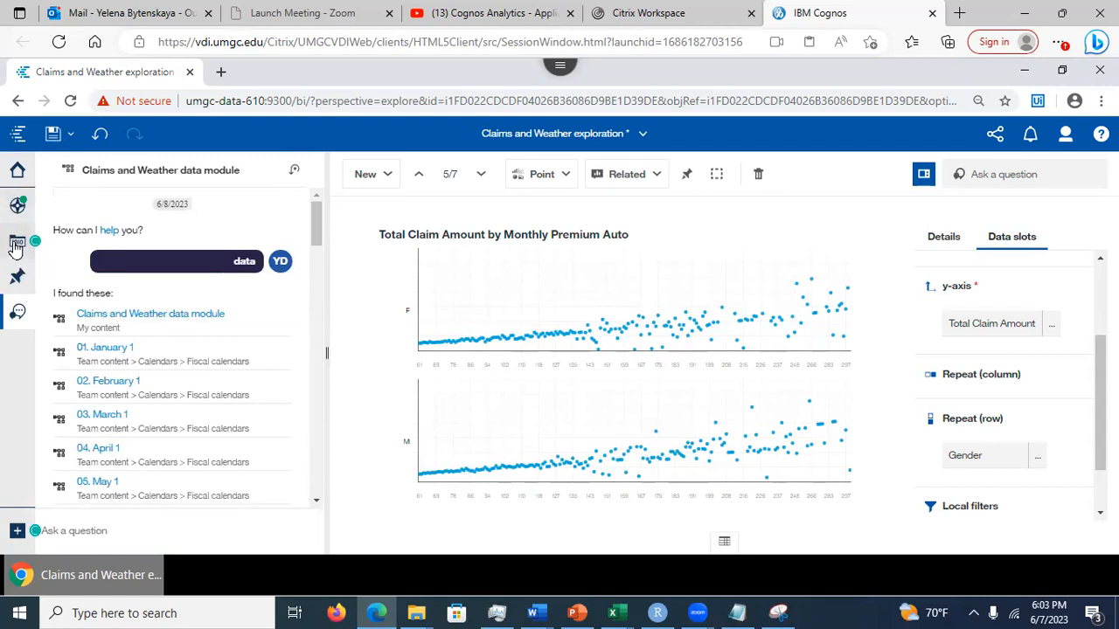
left_click(15, 246)
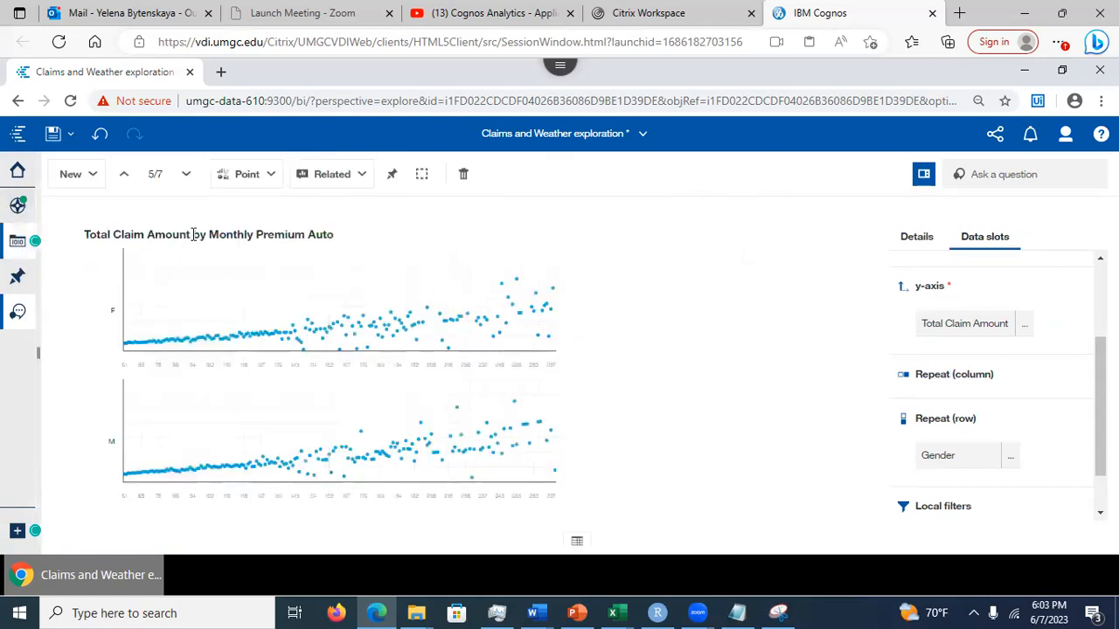
- Collapse and reopen the data sources listing, then save the exploration
left_click(18, 244)
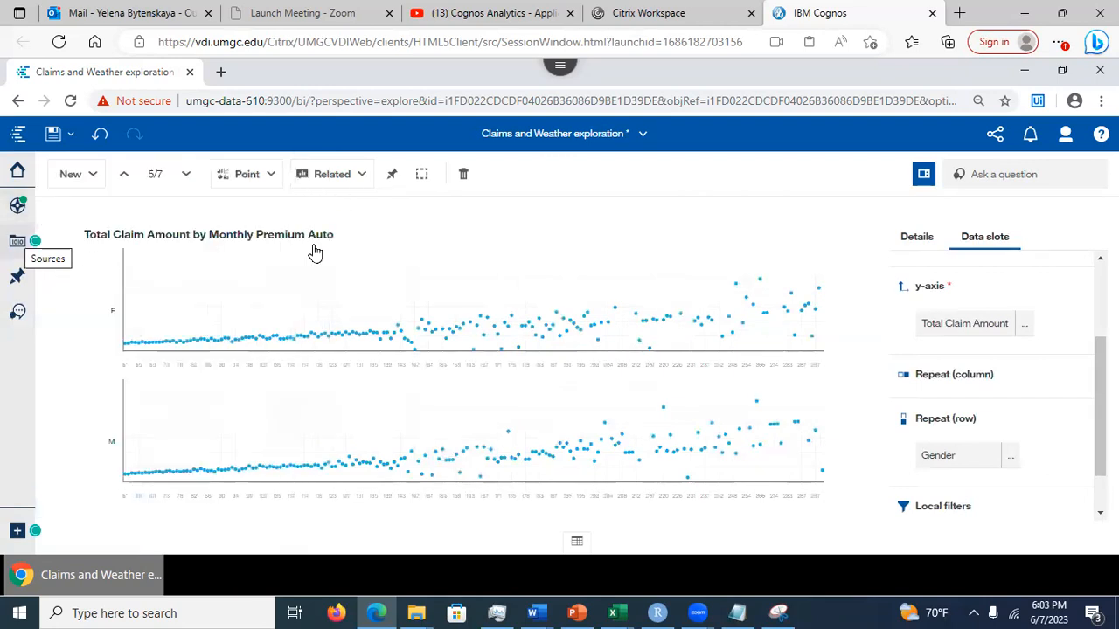
left_click(13, 245)
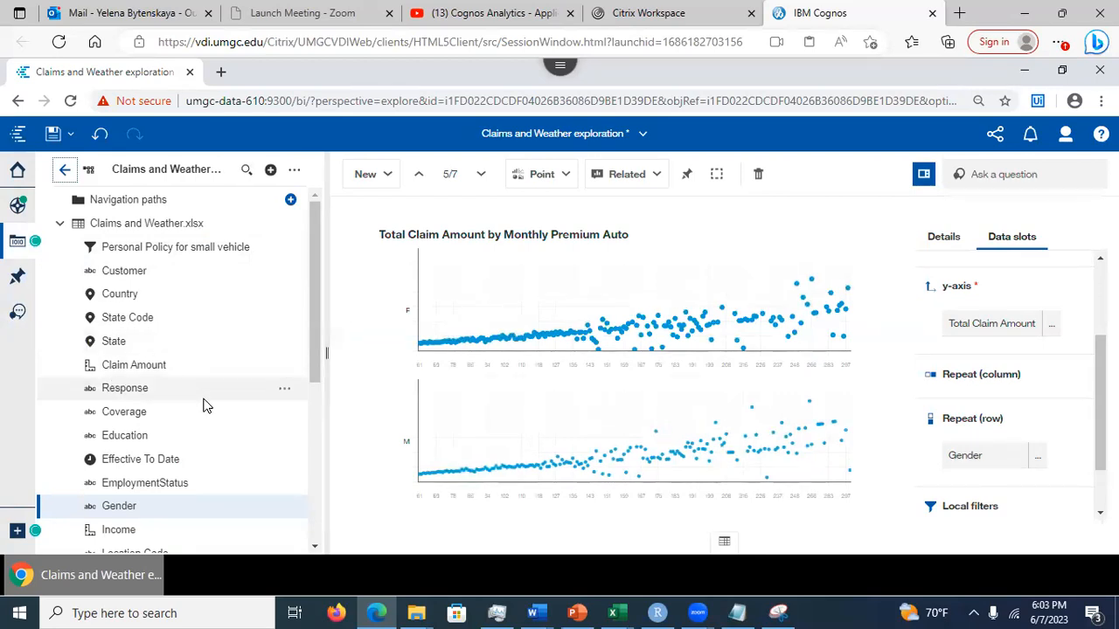
left_click_drag(317, 327, 318, 330)
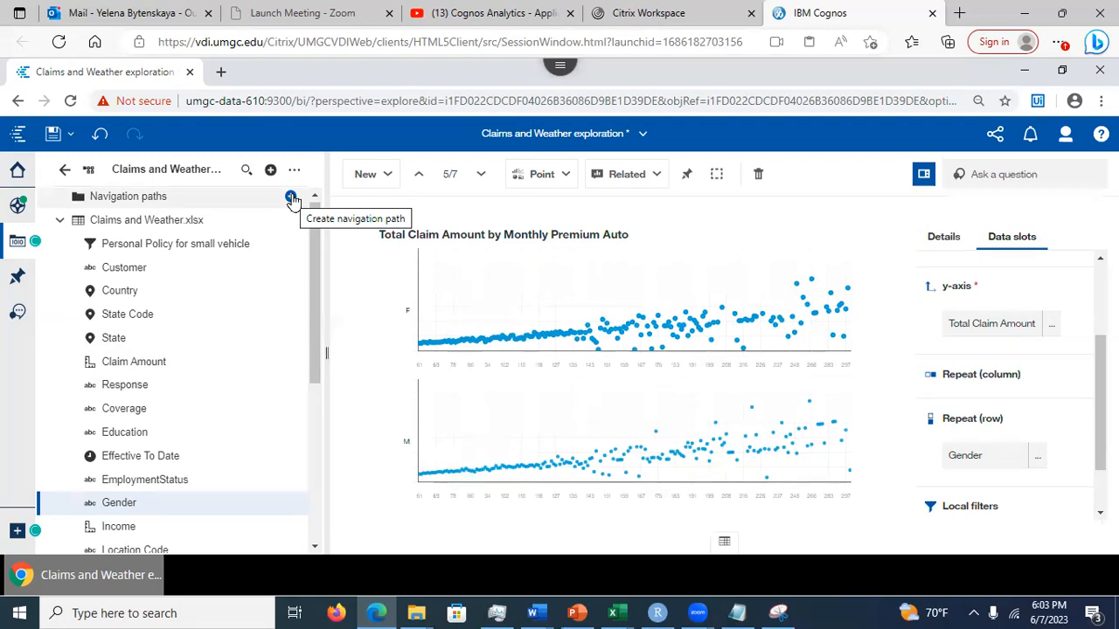
left_click(53, 134)
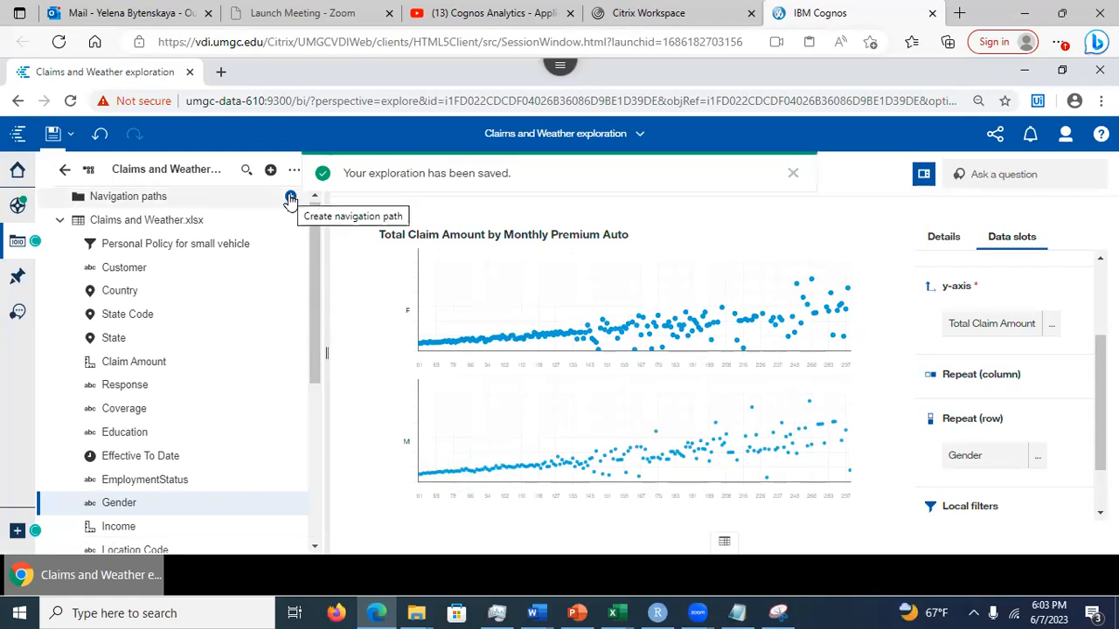
- Create a navigation path from the State Code and Location Code columns of Claims and Weather.xlsx, in that order
left_click(291, 200)
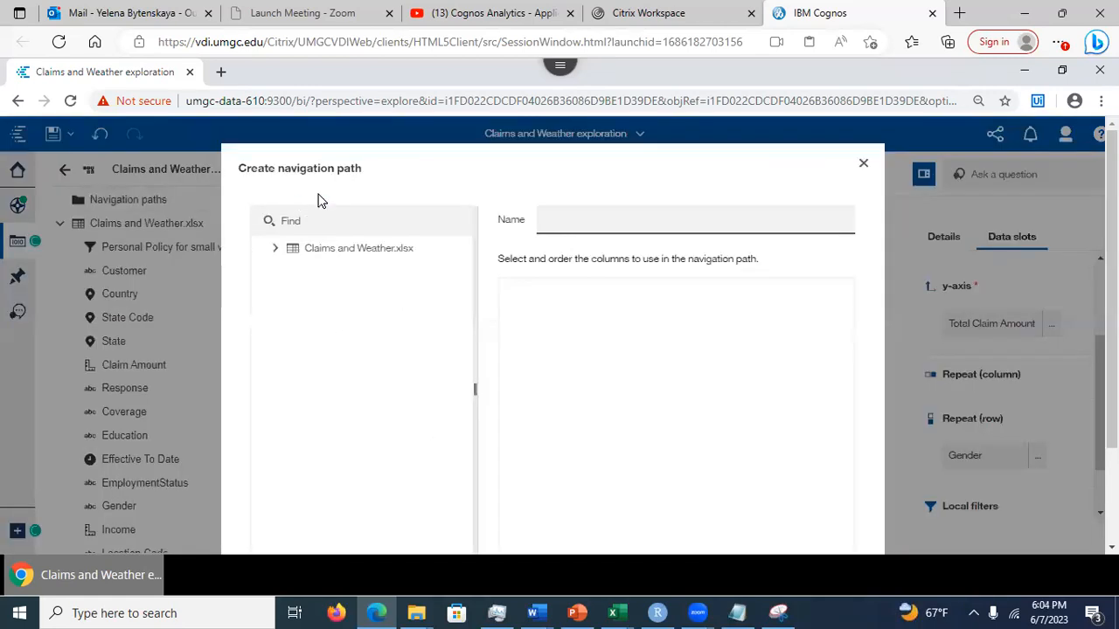
left_click(276, 249)
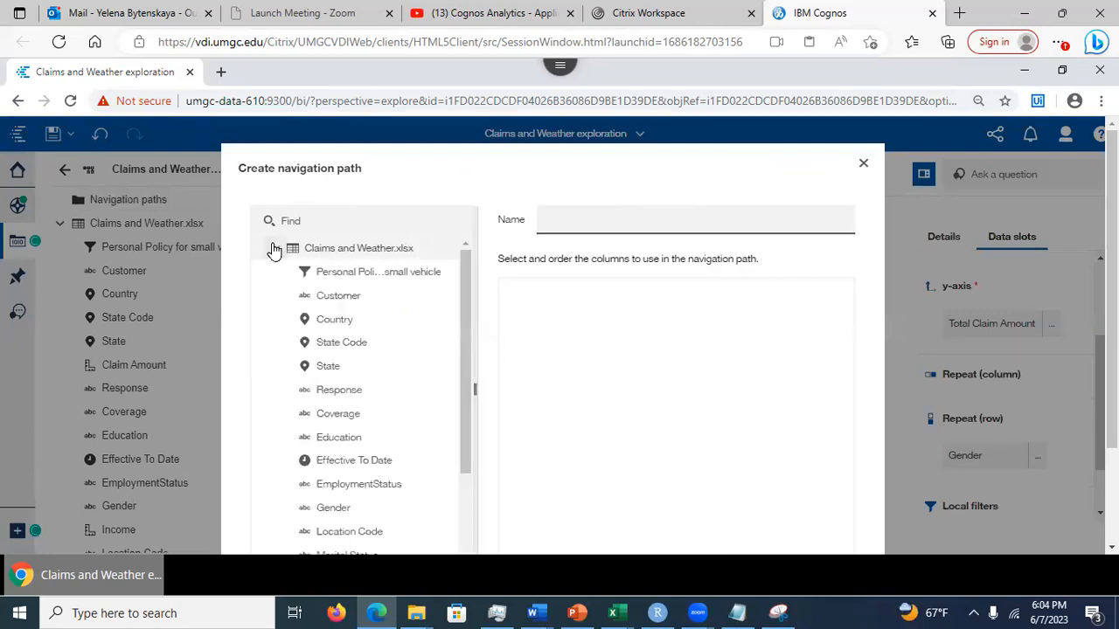
left_click(336, 347)
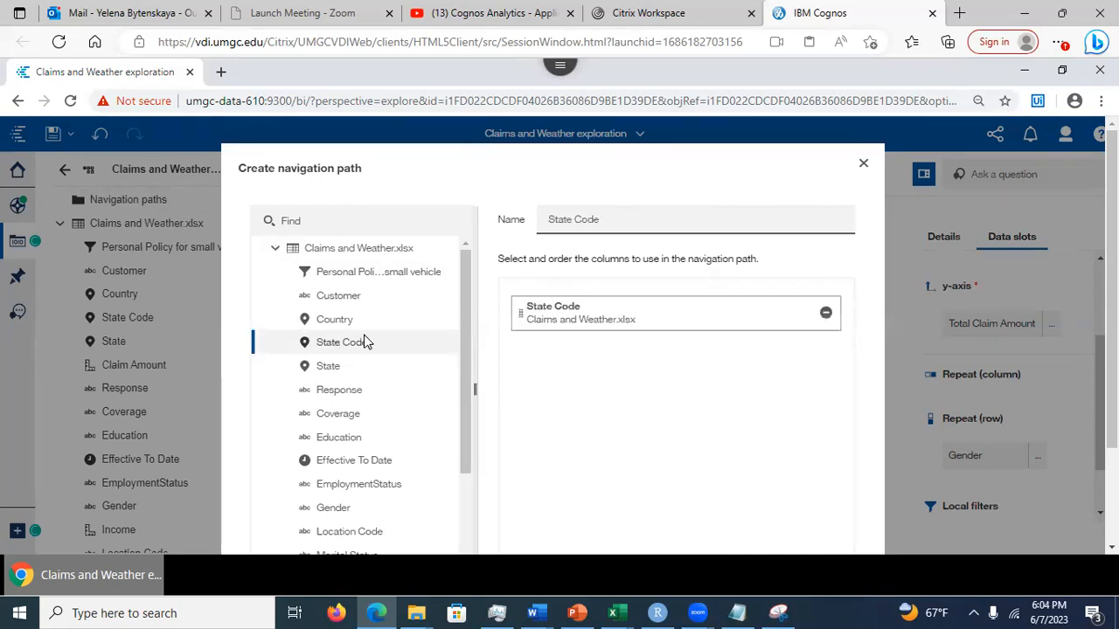
left_click_drag(466, 324, 362, 408)
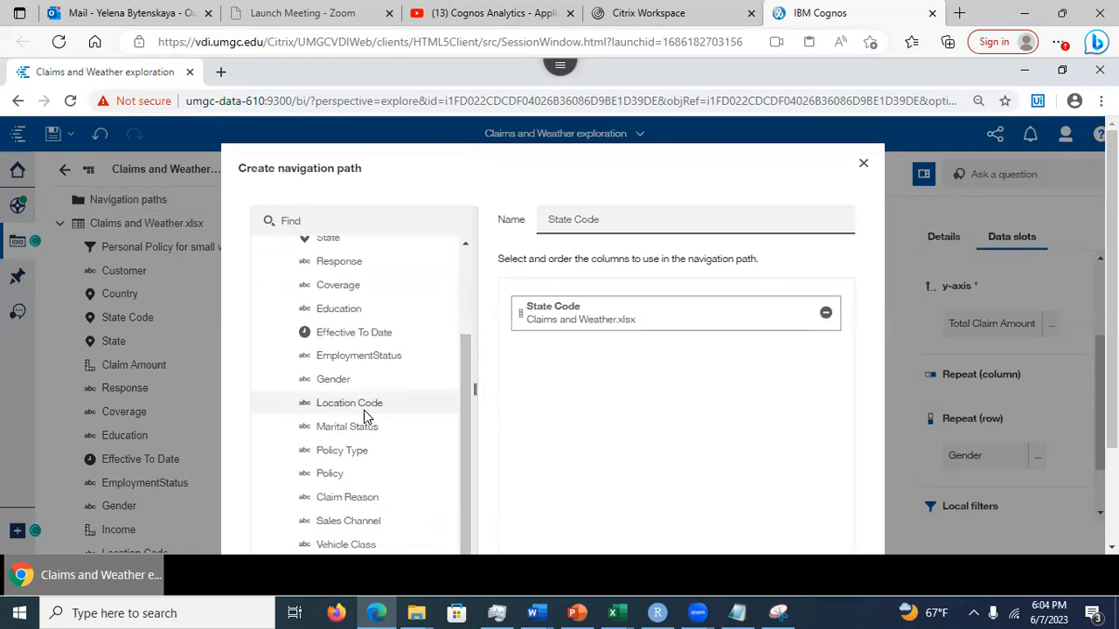
left_click(349, 409)
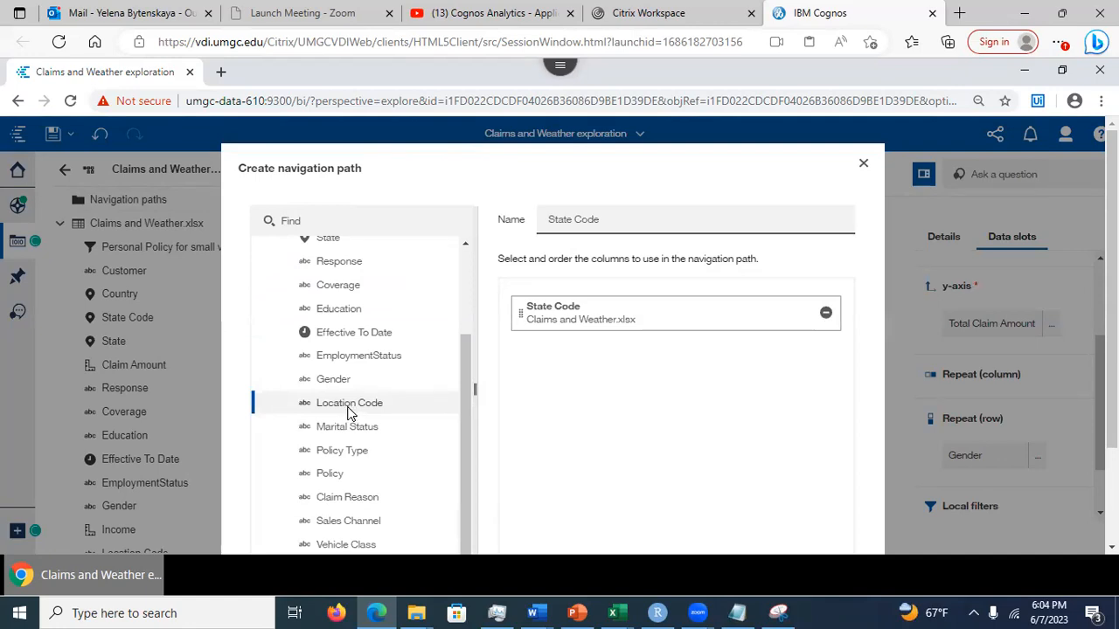
double_click(349, 410)
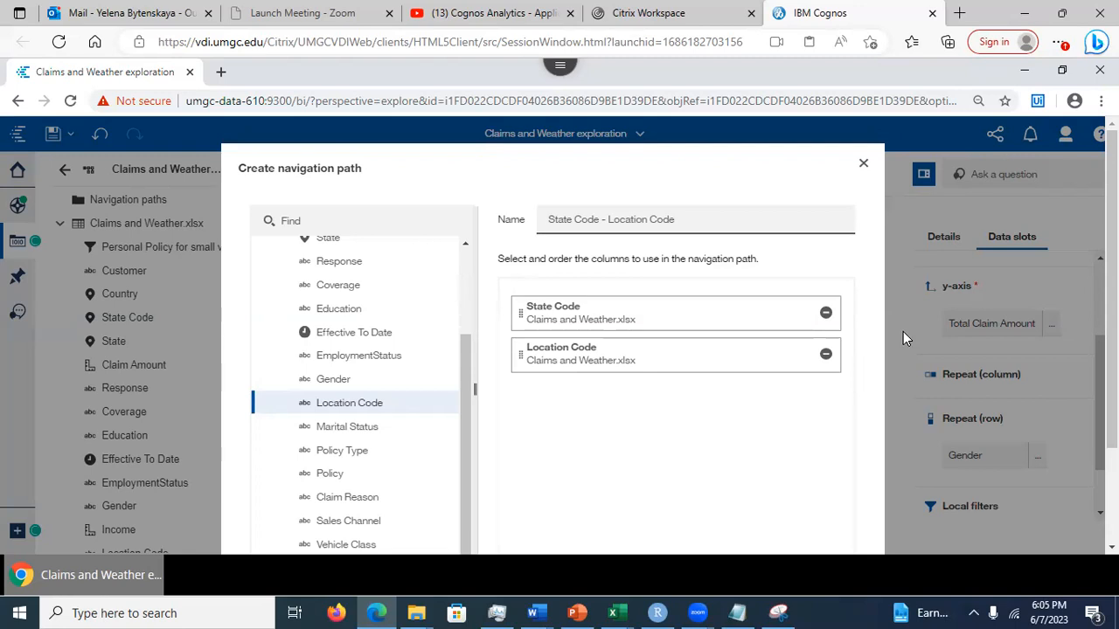
scroll(639, 294, "down", 2)
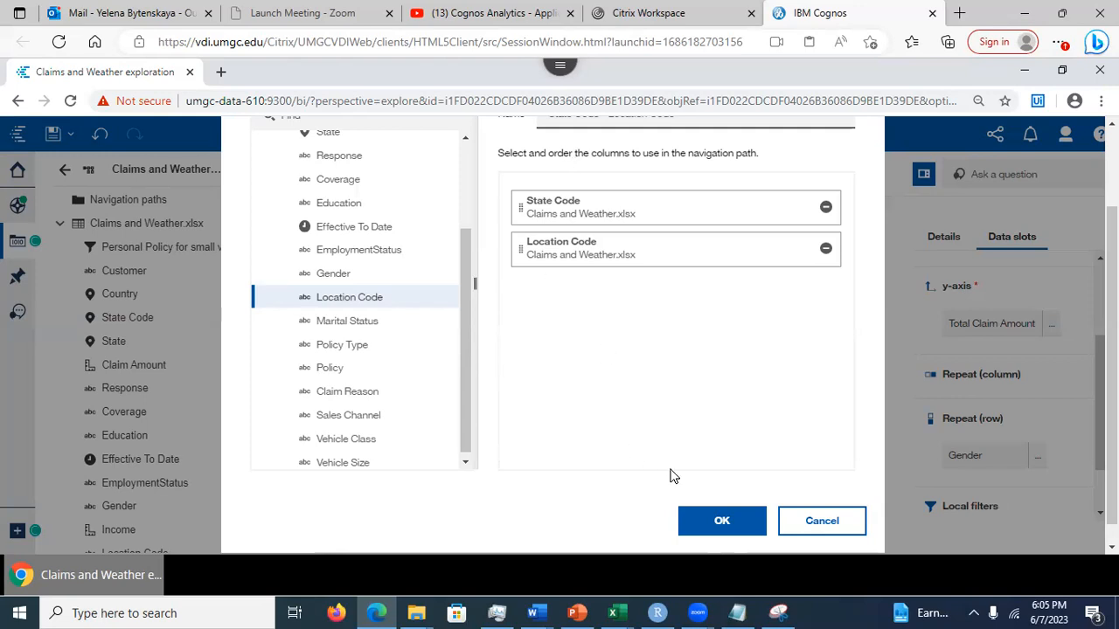
left_click(719, 522)
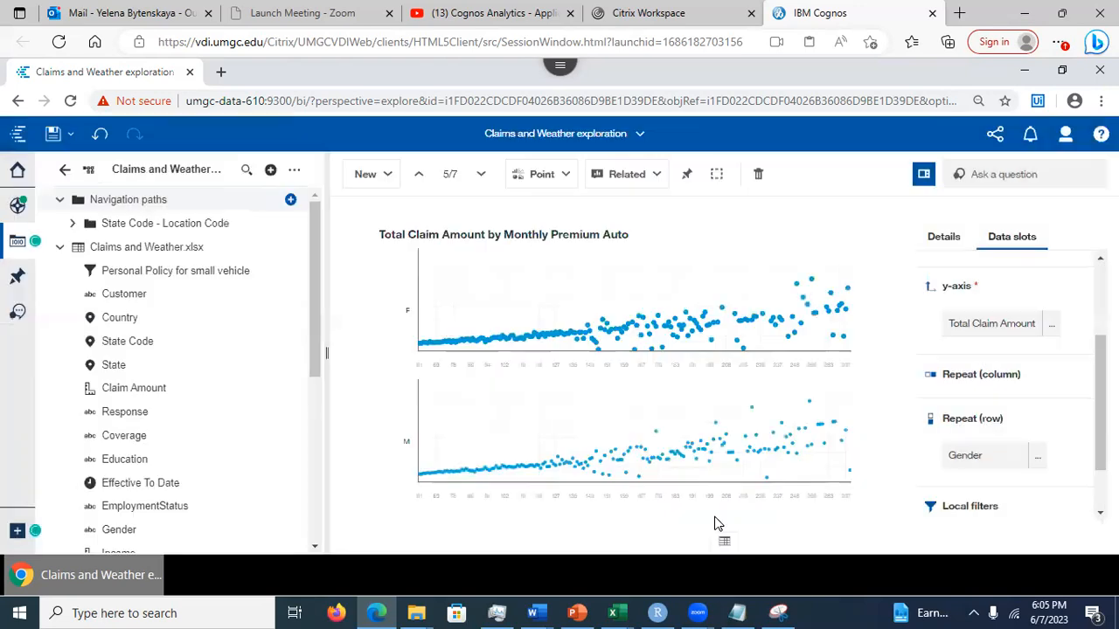
- Add a single Tree map card and put State Code from the State Code - Location Code navigation path in its Area hierarchy slot
left_click(363, 174)
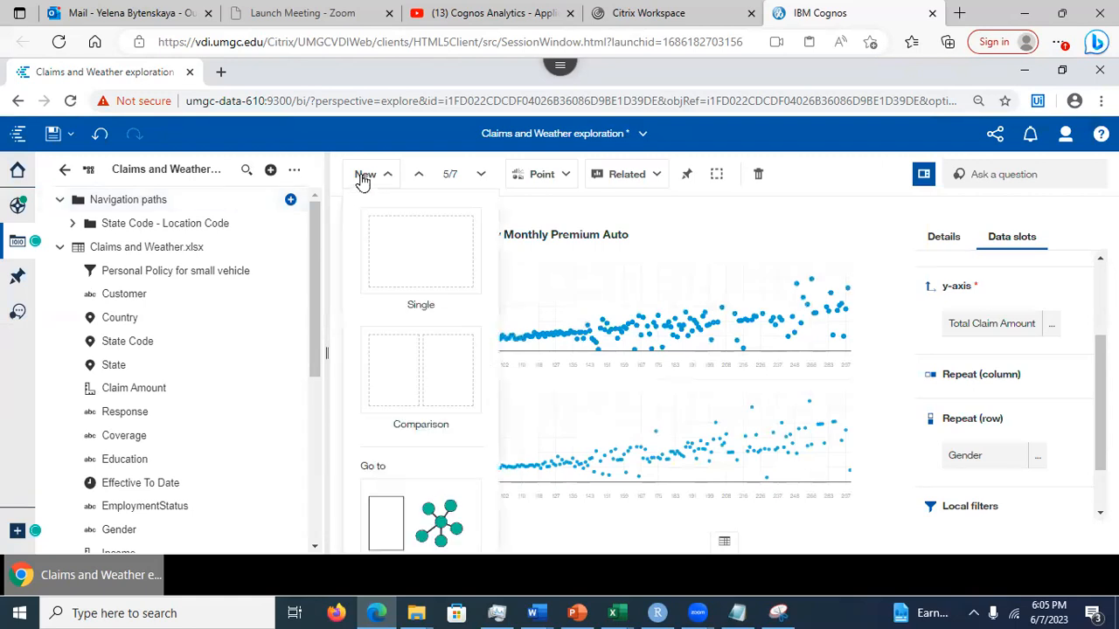
left_click(400, 250)
left_click(637, 400)
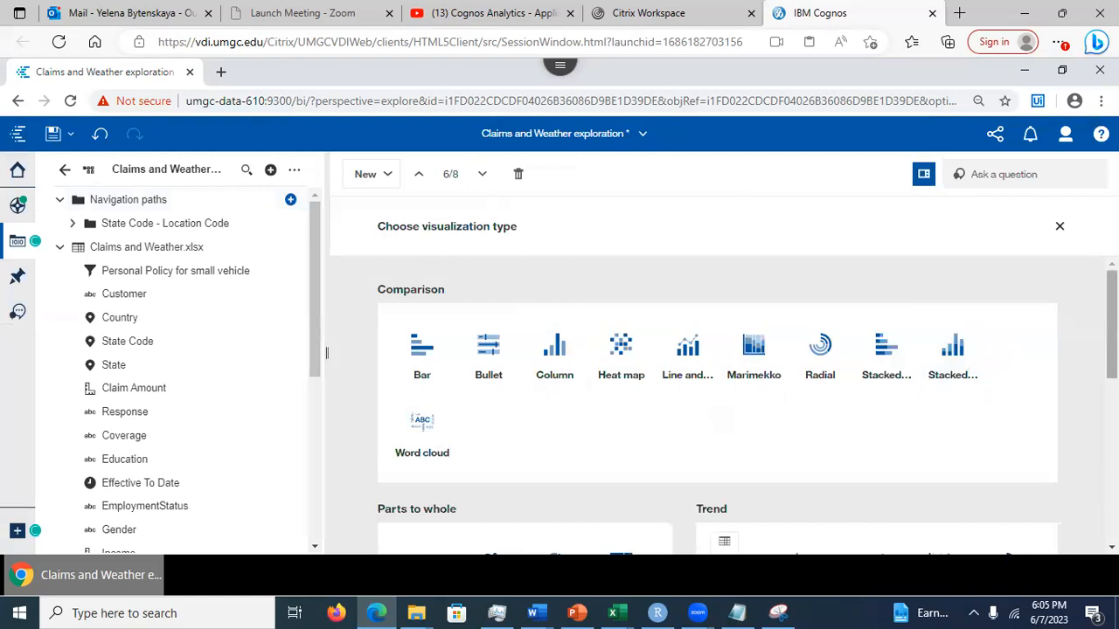
scroll(640, 402, "down", 2)
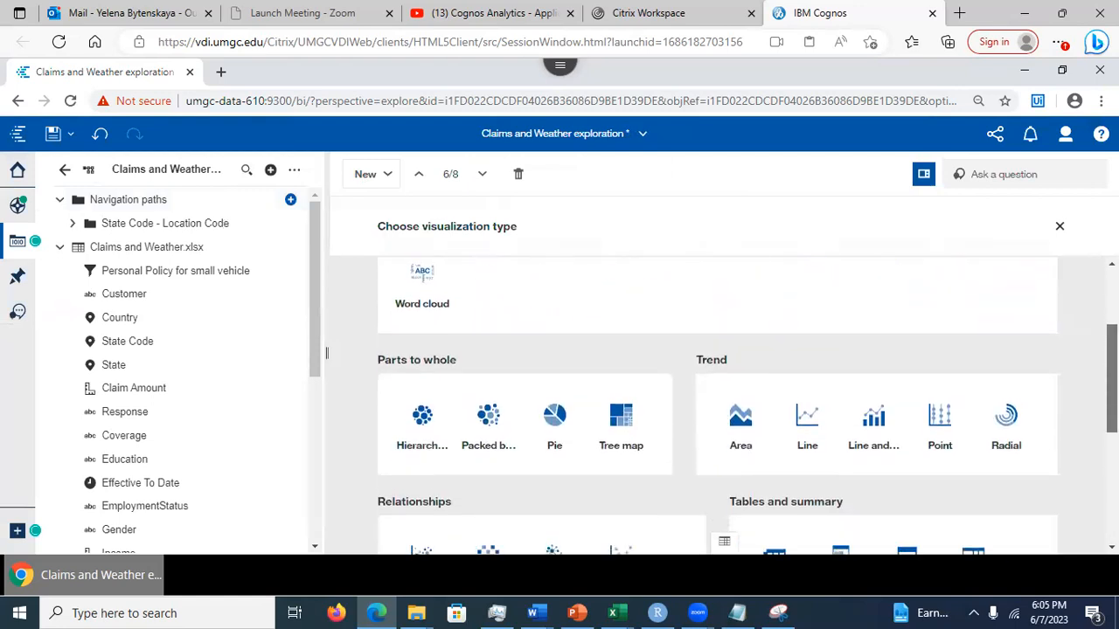
left_click(623, 409)
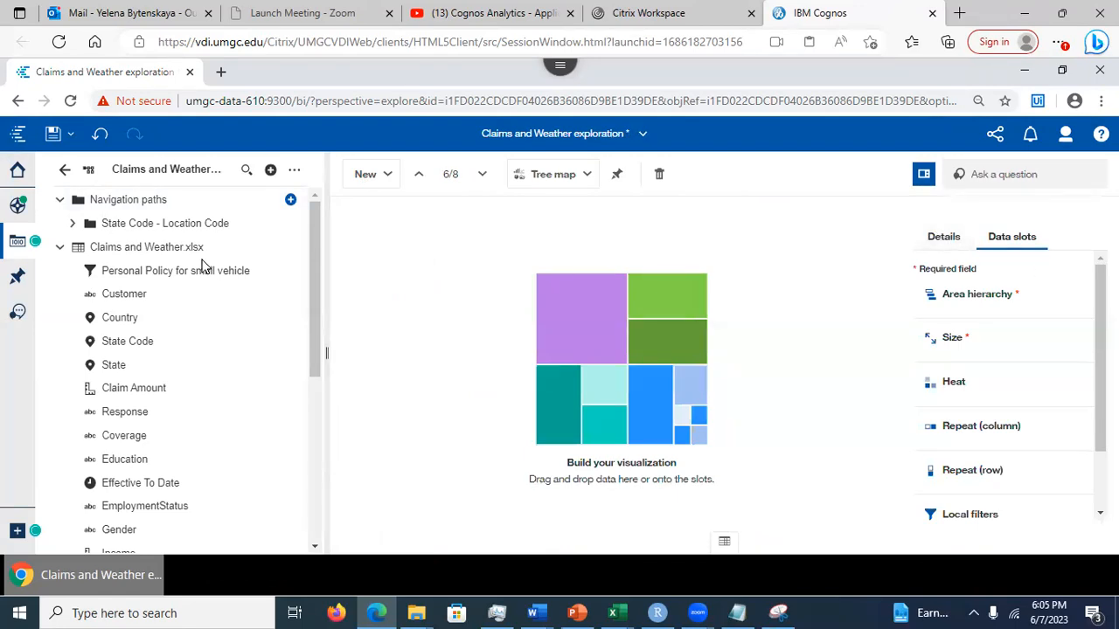
left_click(72, 223)
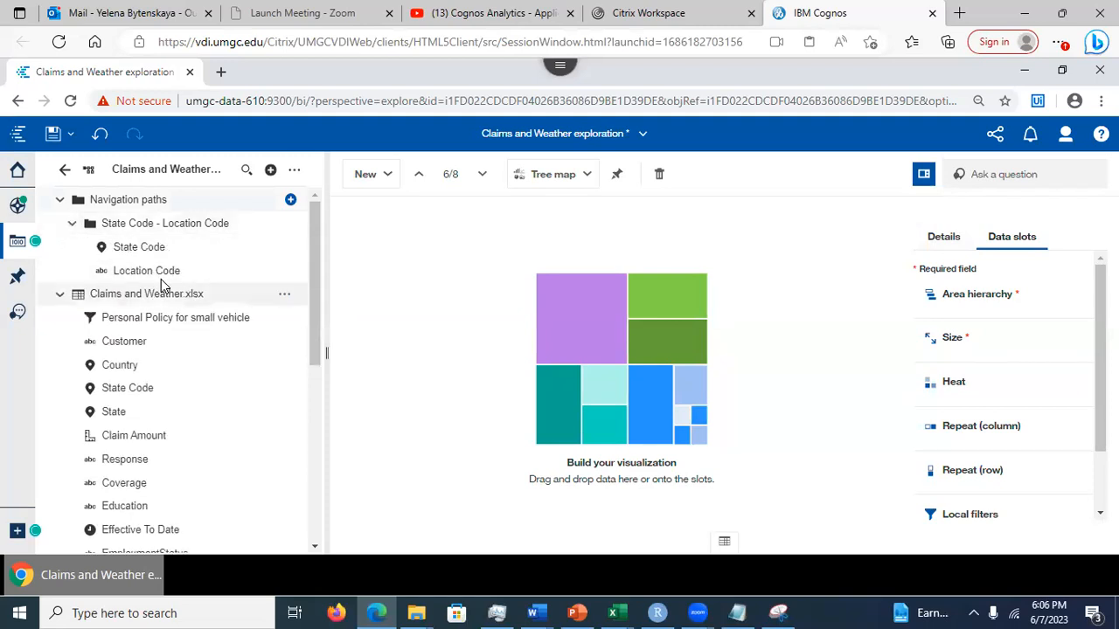
left_click_drag(126, 248, 984, 297)
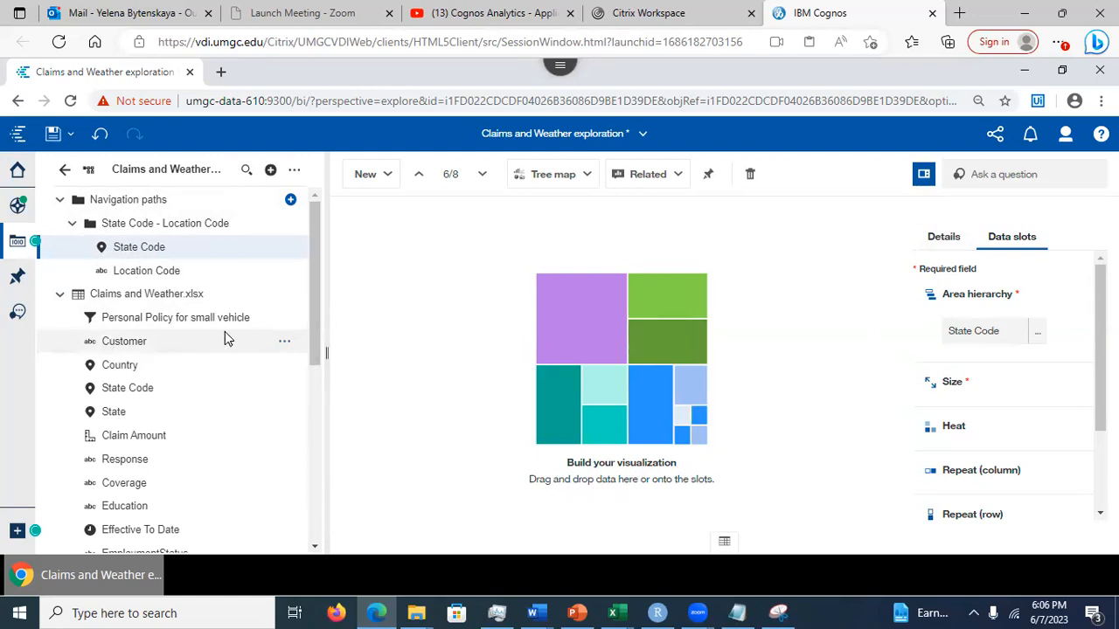
- Check the Customer field's properties and add Customer to the tree map's Size slot
left_click(284, 342)
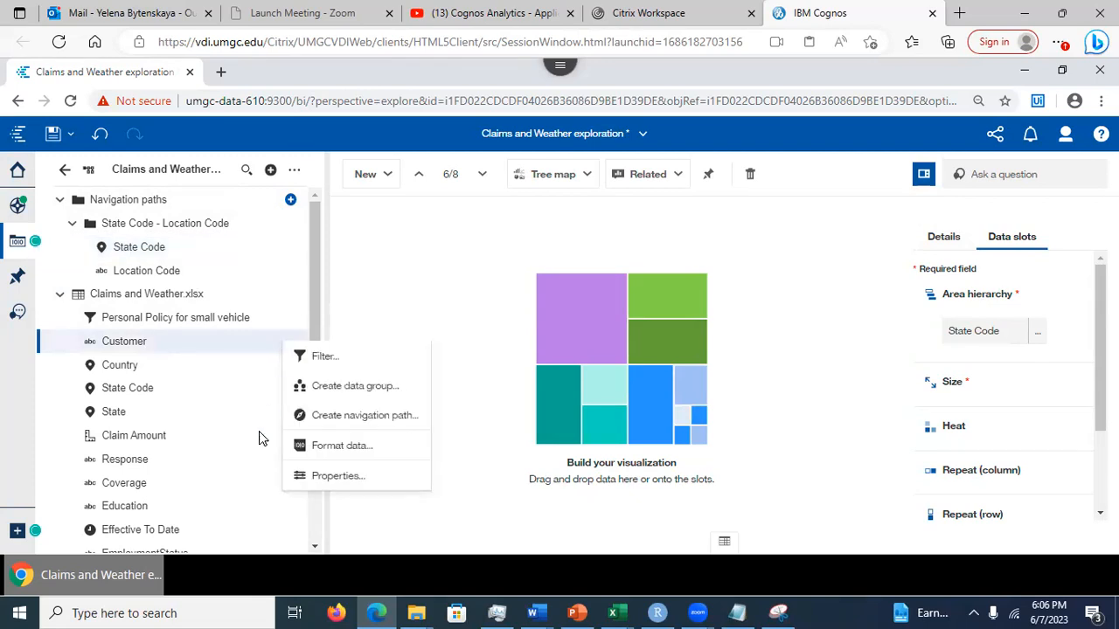
left_click(316, 477)
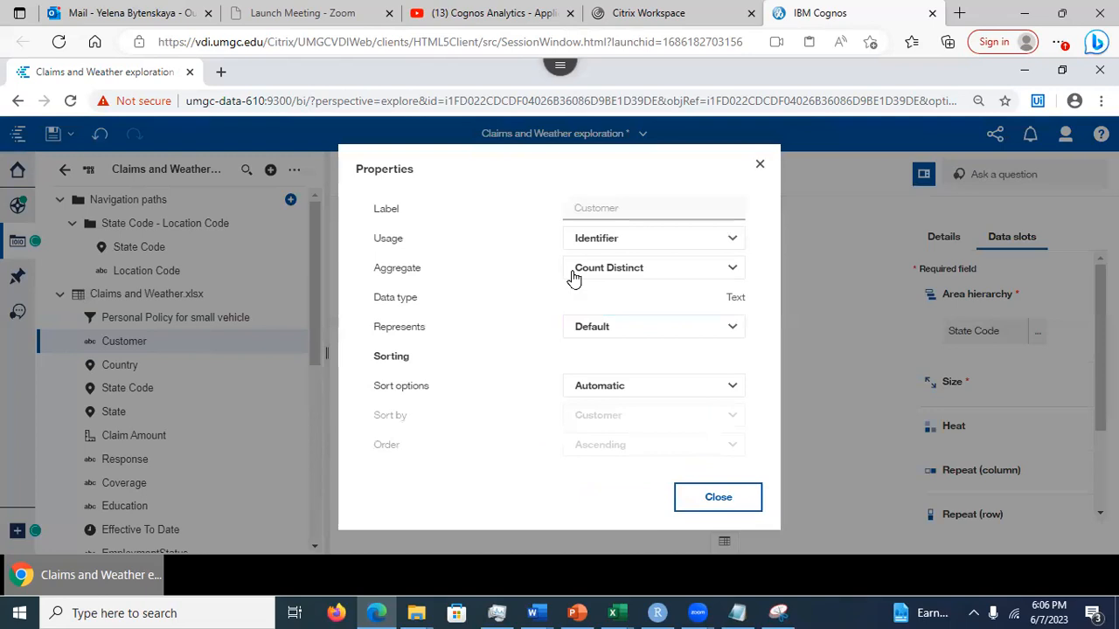
left_click(759, 166)
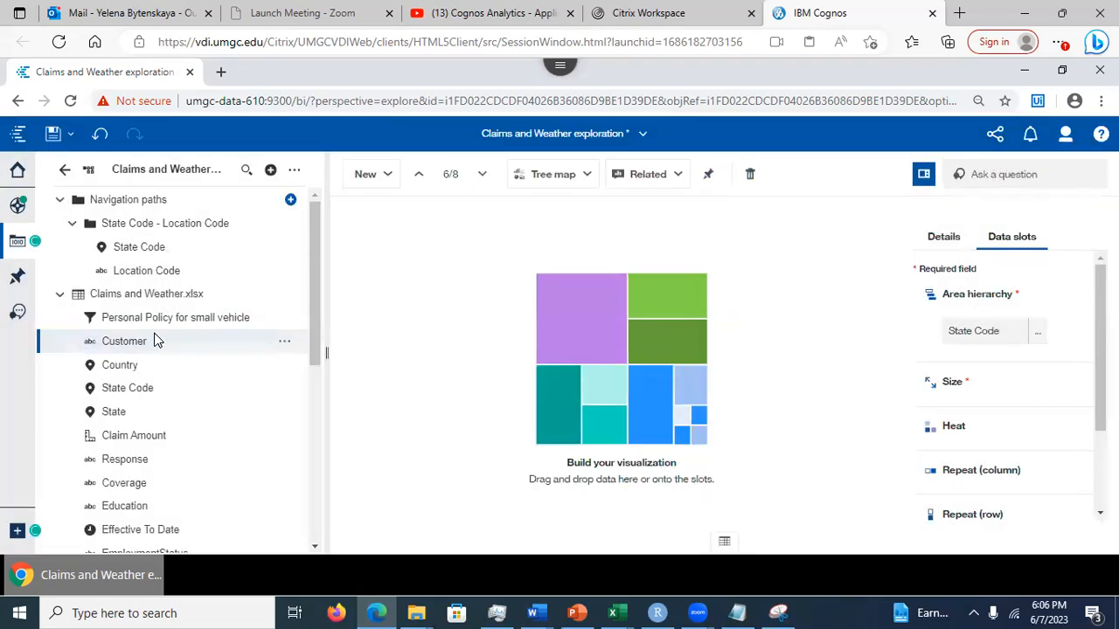
left_click_drag(147, 343, 981, 388)
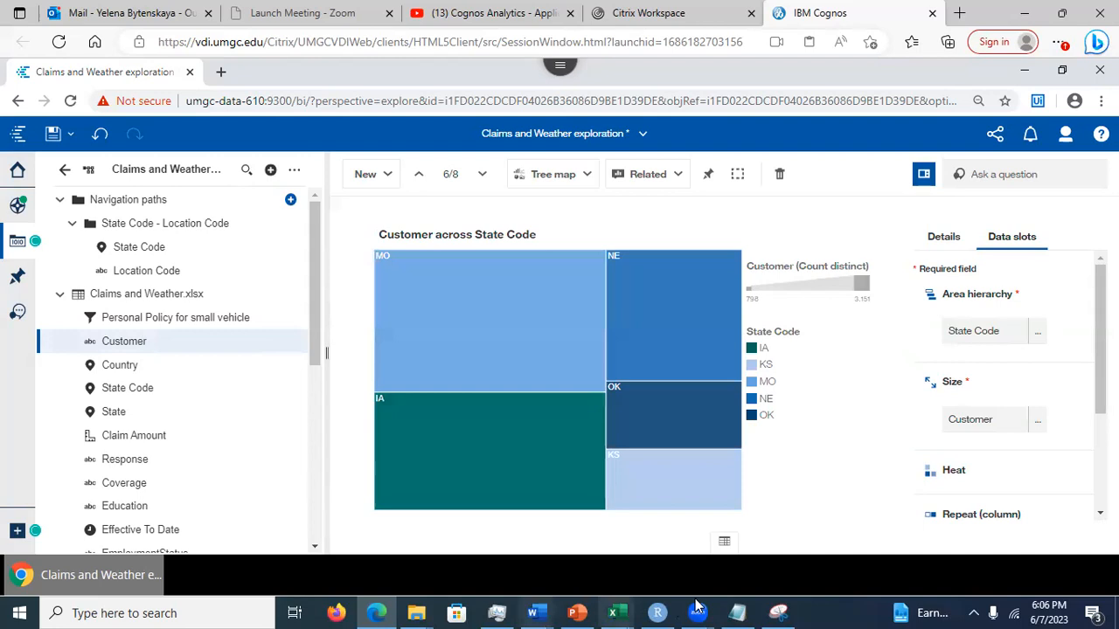
- Show the tree map's data table and drill down into MO to its location codes
left_click(725, 542)
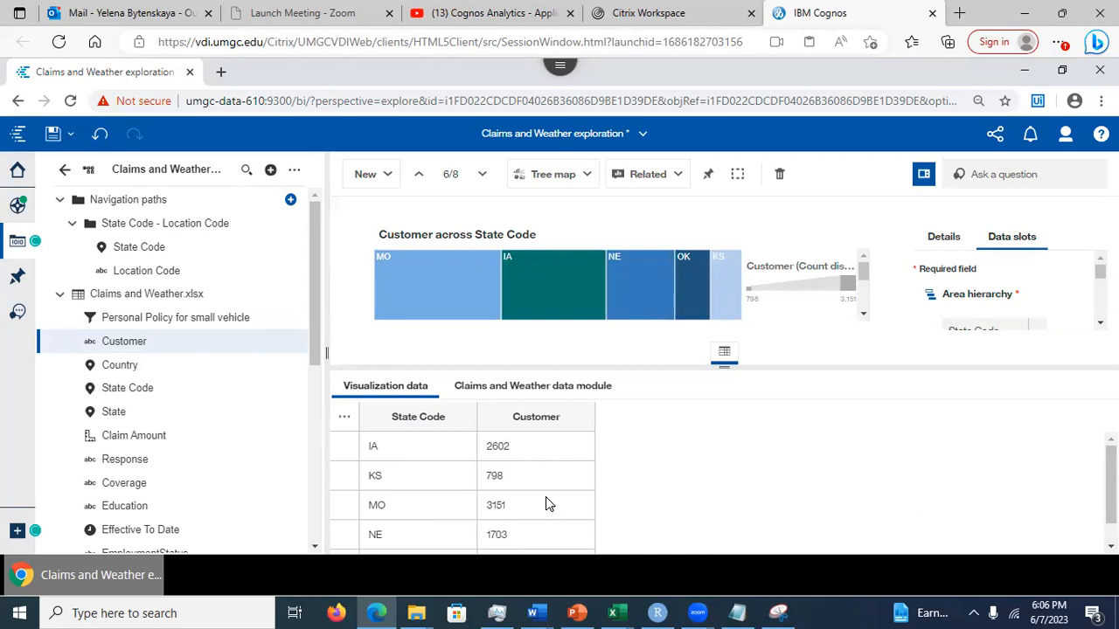
left_click(426, 289)
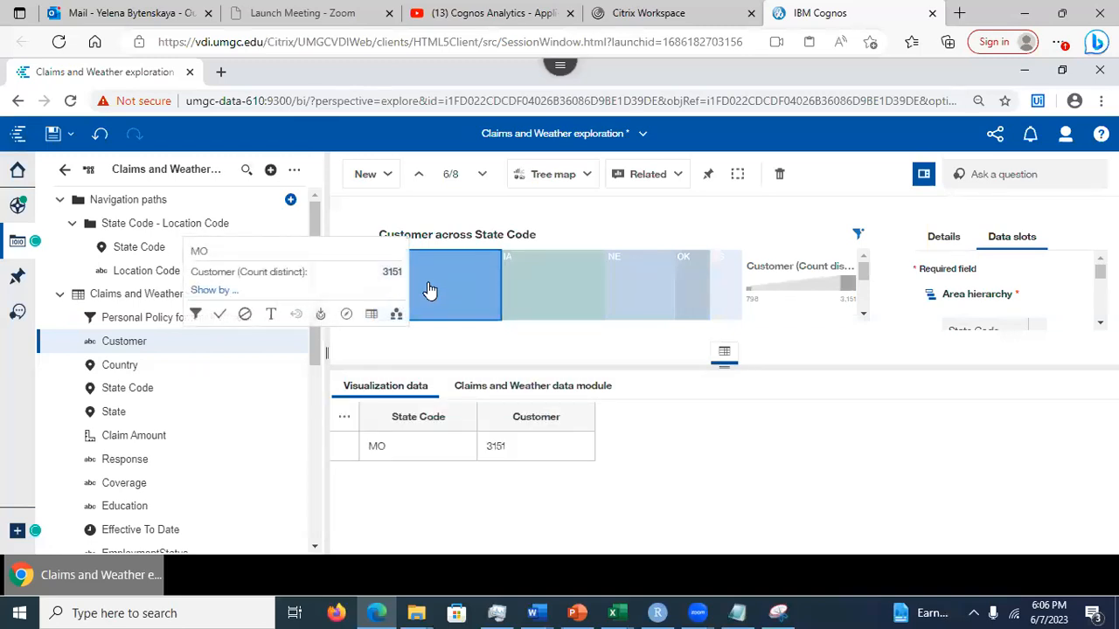
left_click(320, 317)
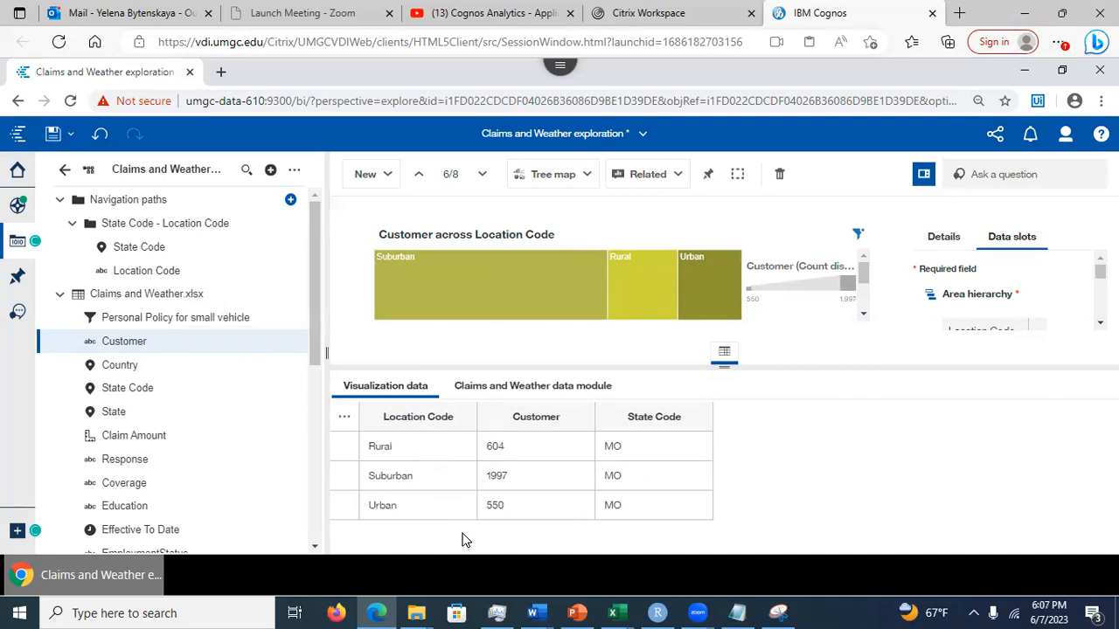
- Drill back up from Suburban to the state code level and save the exploration
left_click(460, 292)
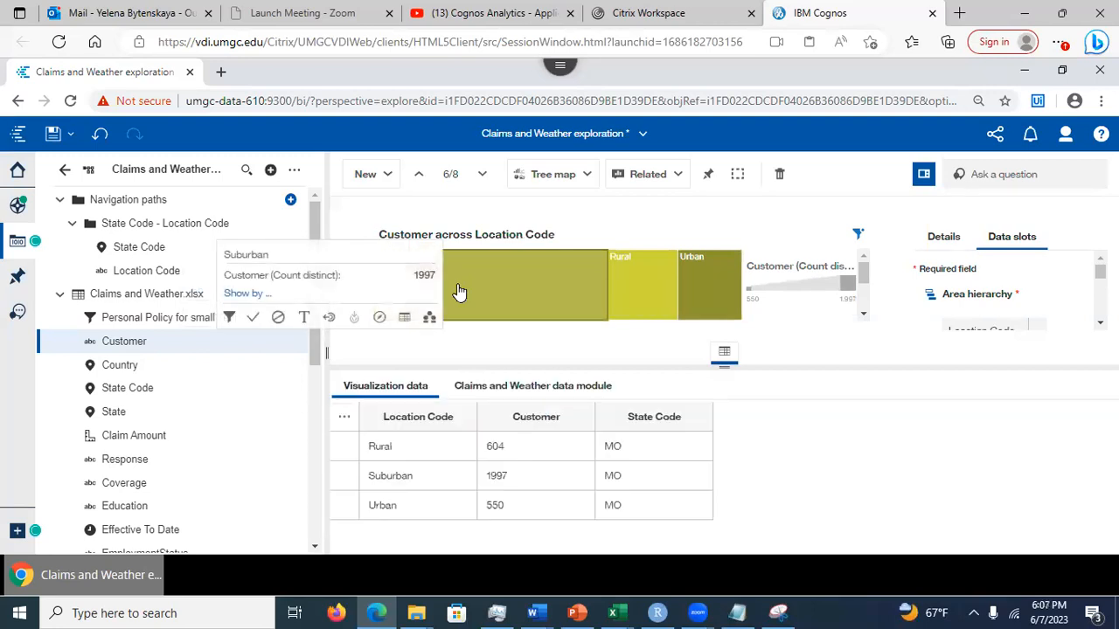
left_click(328, 319)
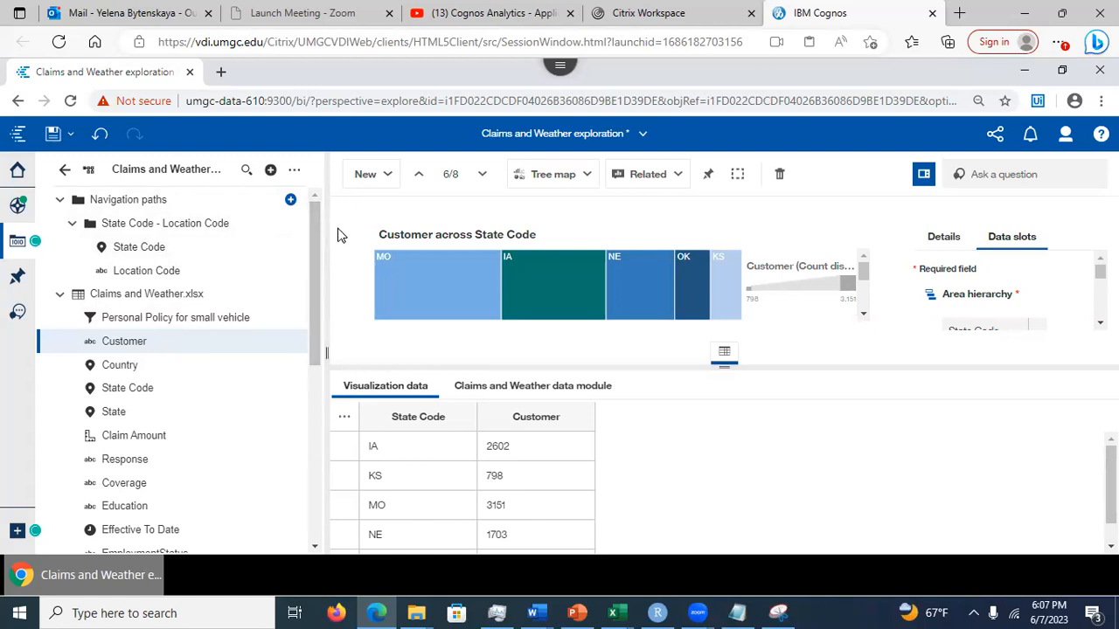
key("ctrl+s")
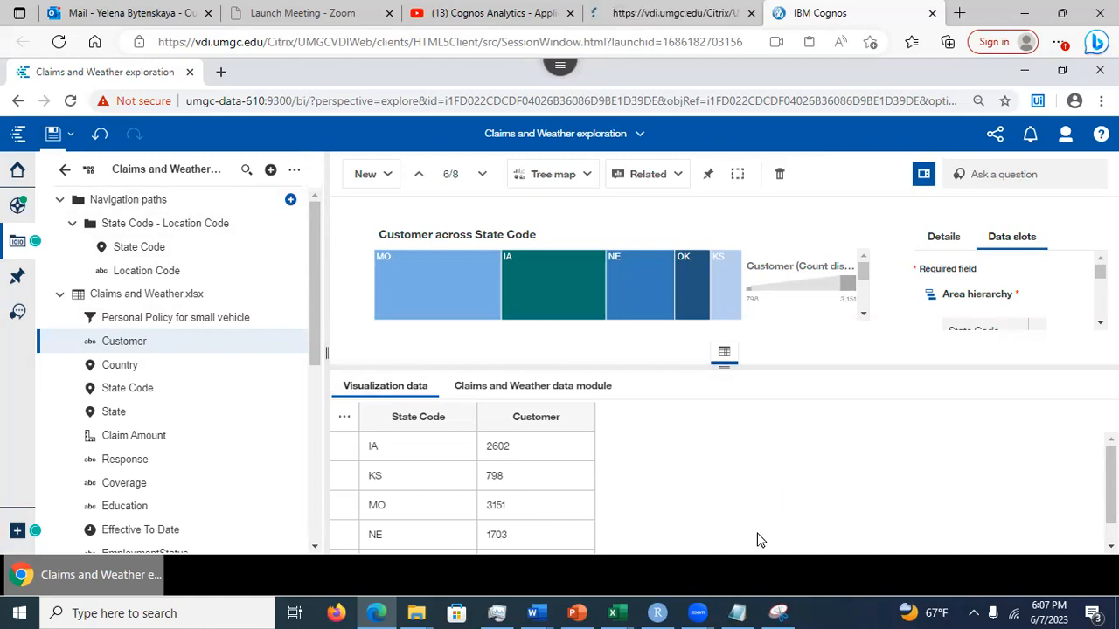
- Switch to the Intro to Cognos analytics presentation in PowerPoint, view slide 23 on adding visualizations, and return to the exploration
left_click(575, 612)
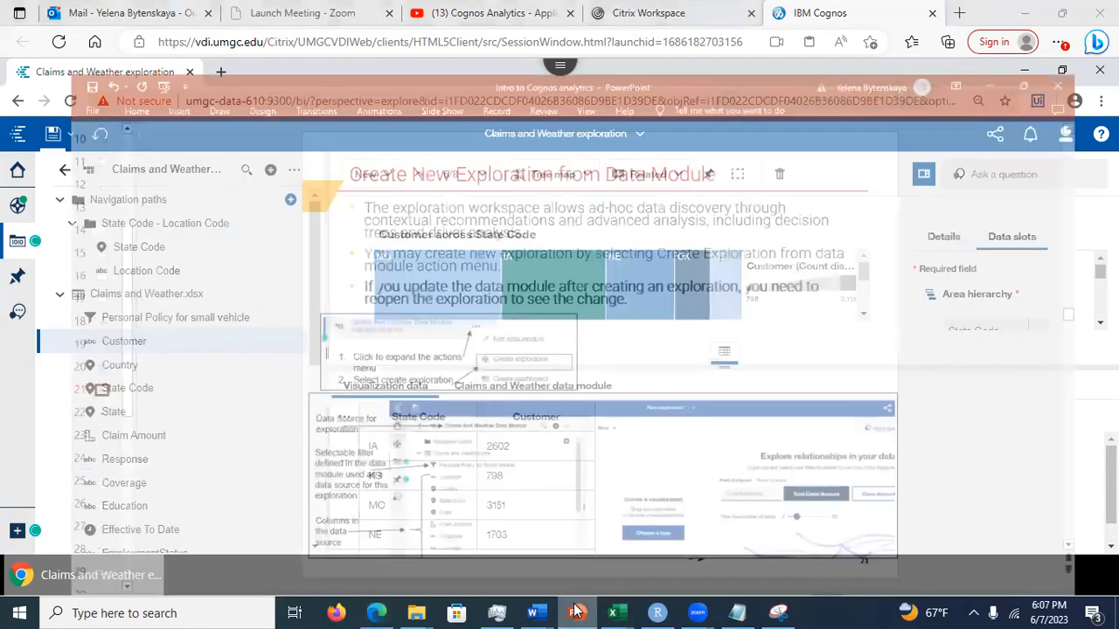
left_click(34, 403)
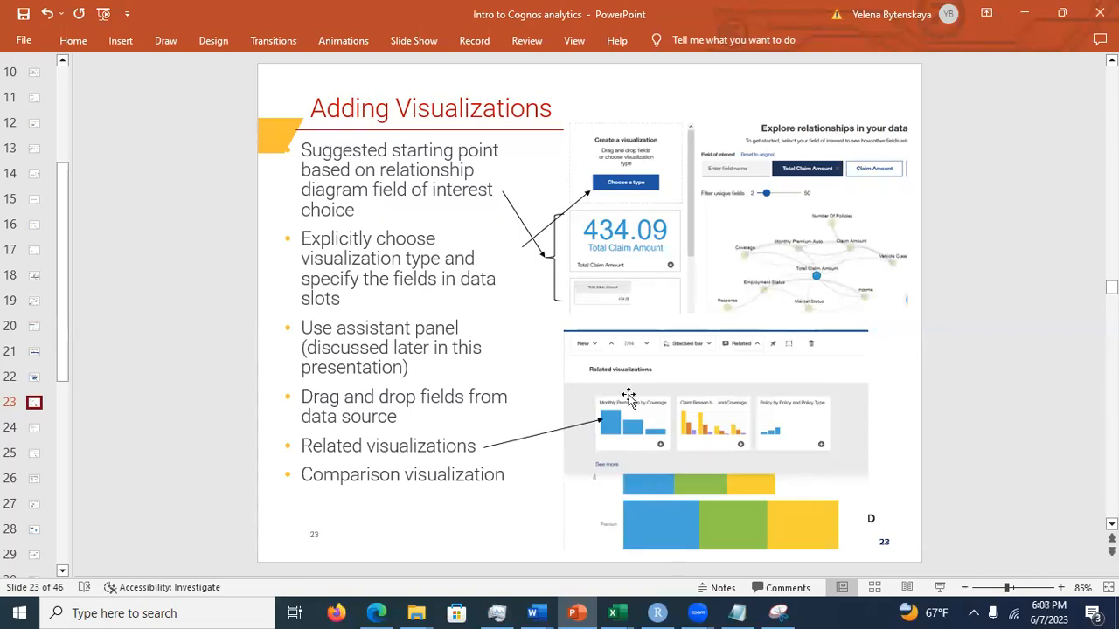
left_click(1024, 12)
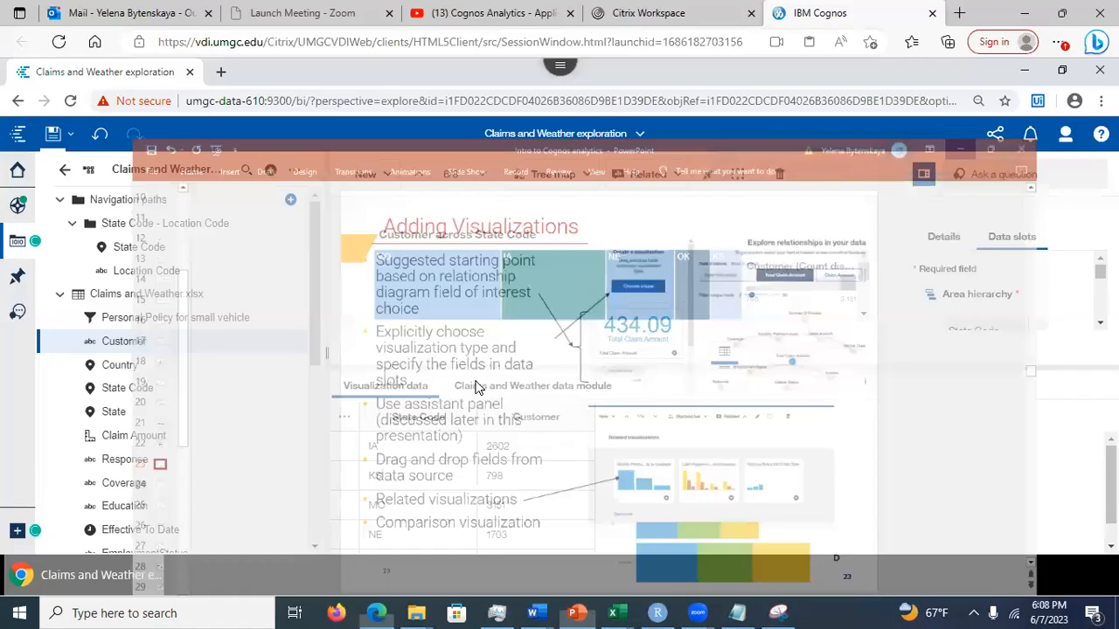
- Add a new single card and build its visualization from the State and Claim Amount fields of Claims and Weather.xlsx
left_click(373, 176)
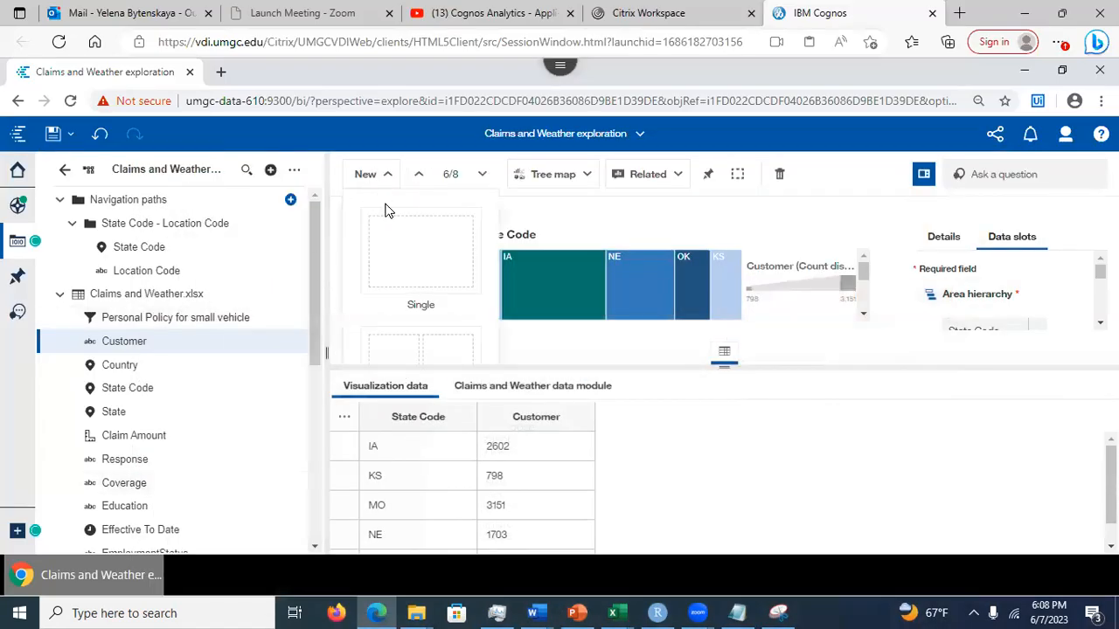
left_click(402, 233)
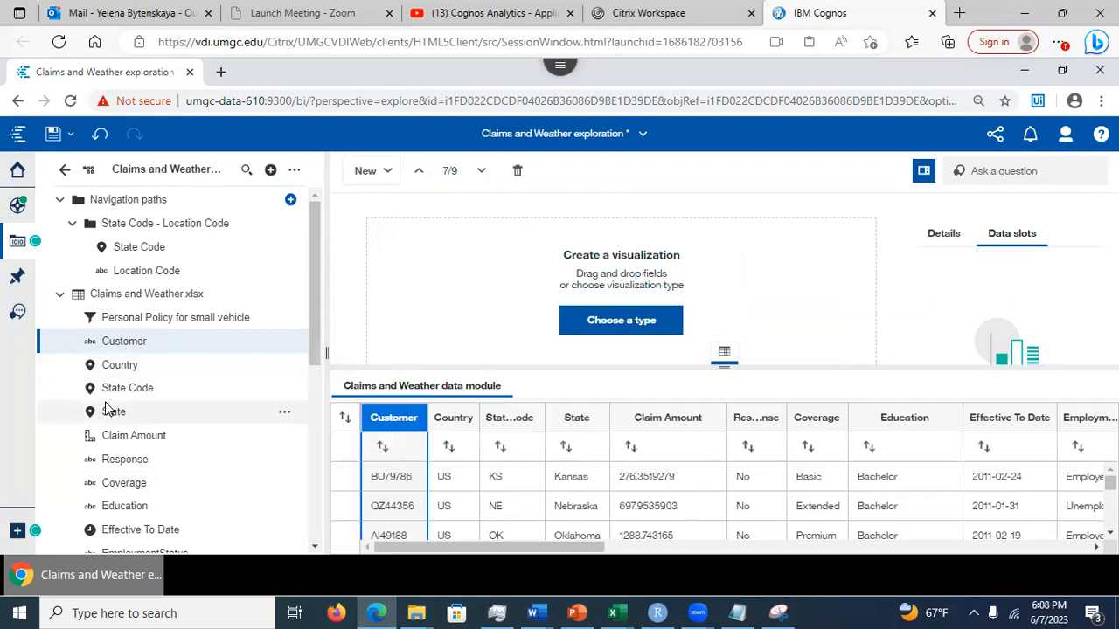
left_click_drag(113, 414, 654, 278)
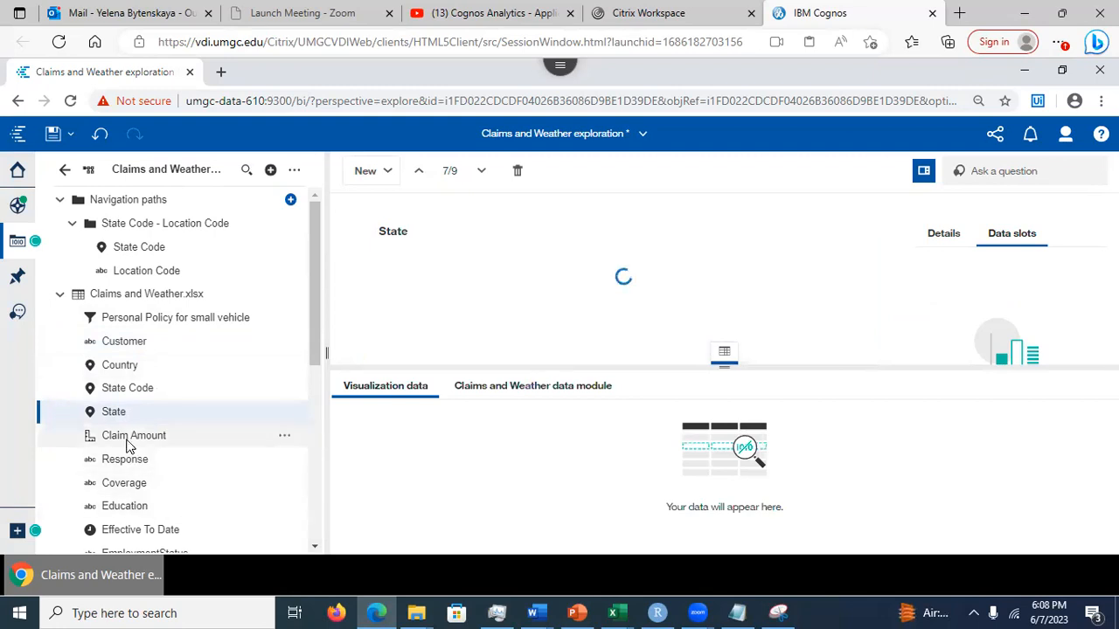
mouse_move(122, 436)
left_mouse_down()
mouse_move(274, 390)
mouse_move(548, 272)
left_mouse_up()
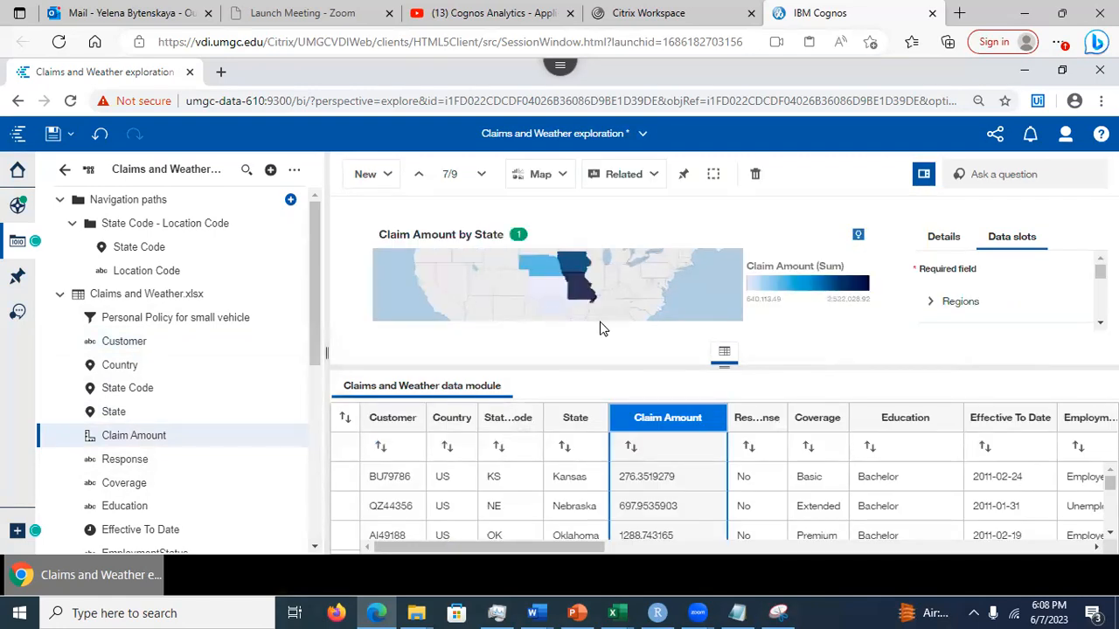
- Look over the Claim Amount by State map card and delete it from the exploration
scroll(1006, 292, "down", 5)
scroll(1005, 293, "up", 5)
left_click(755, 176)
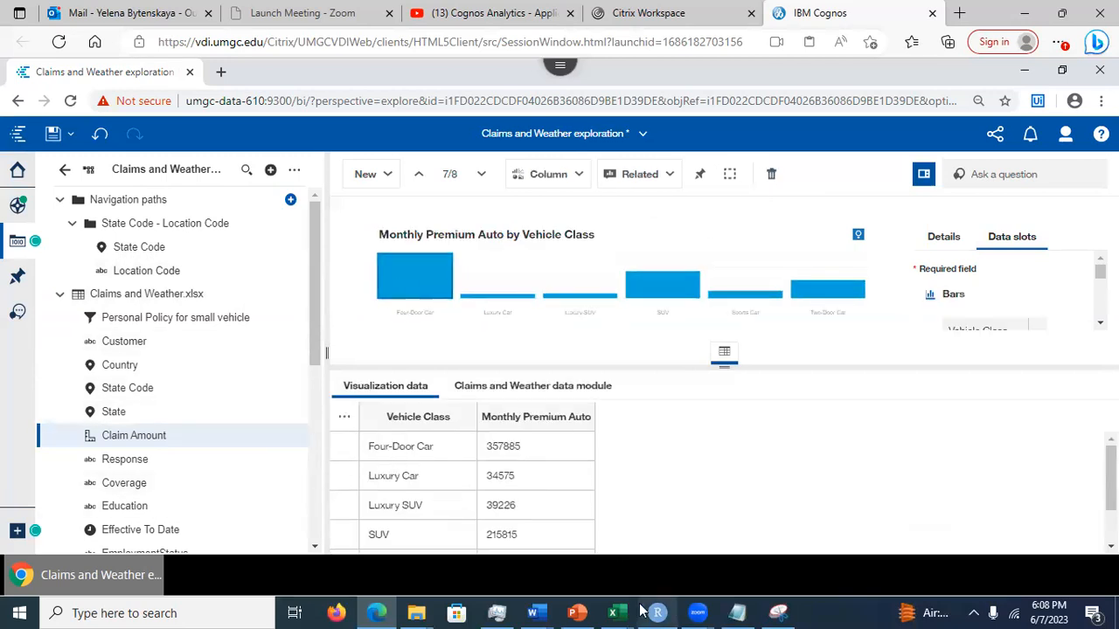
- Go back through the previous cards to Total Claim Amount by Monthly Premium Auto and look over the list of all cards
mouse_move(581, 611)
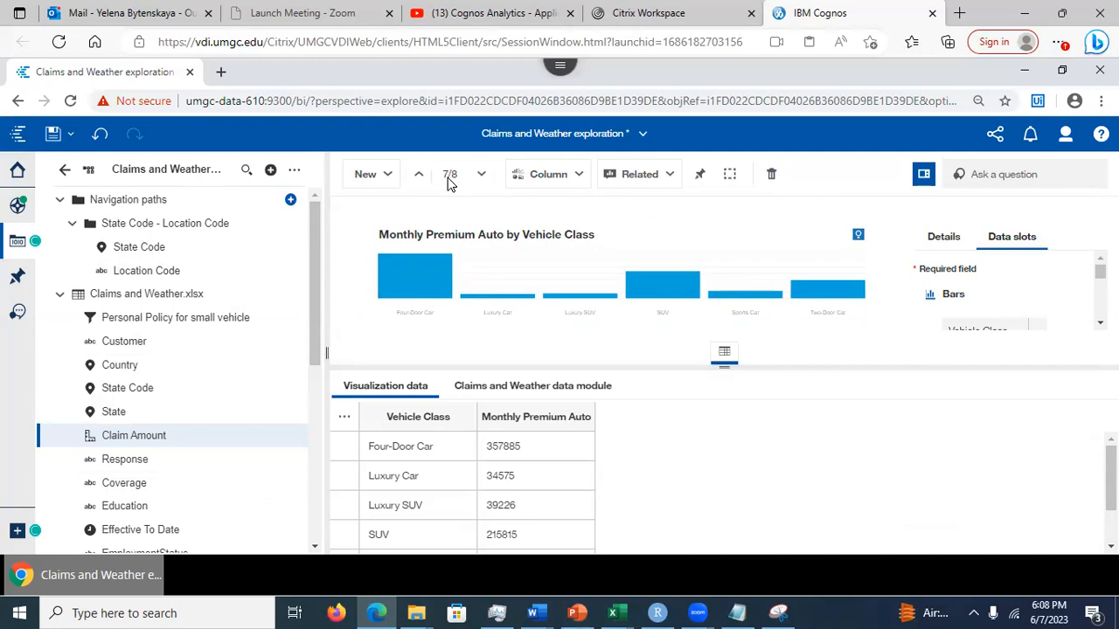
left_click(419, 176)
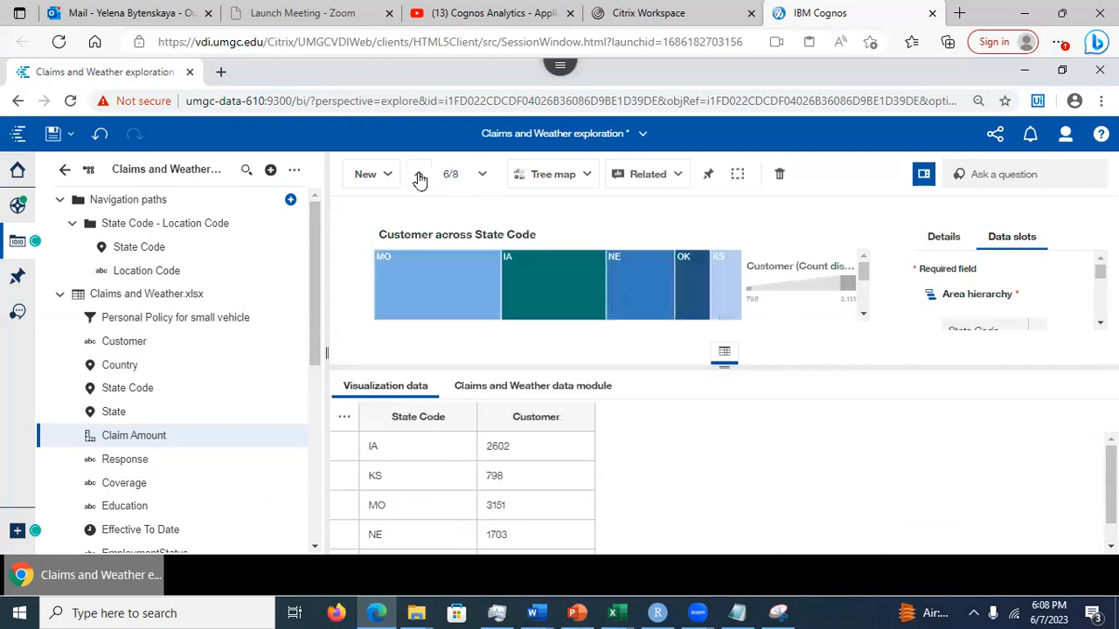
left_click(420, 176)
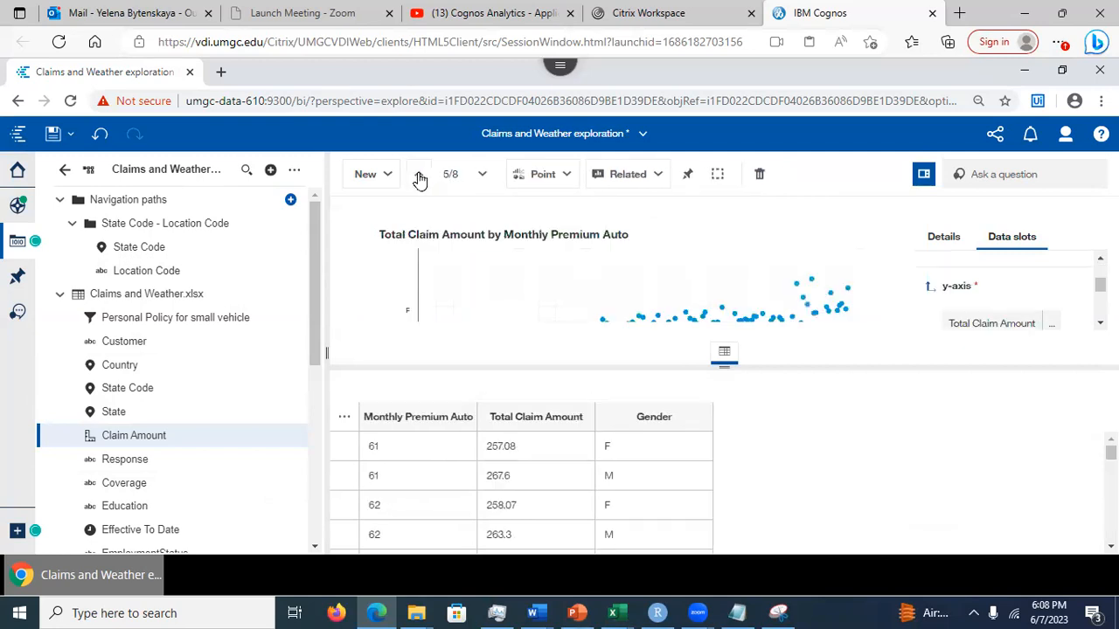
left_click(18, 207)
scroll(313, 231, "down", 3)
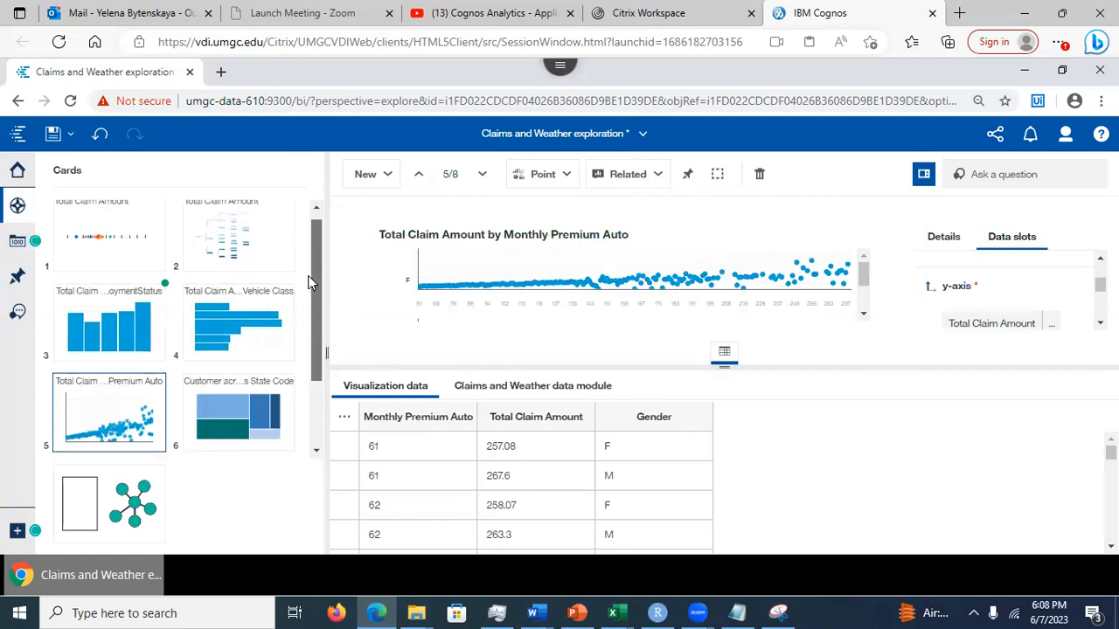
scroll(227, 323, "up", 1)
left_click(19, 240)
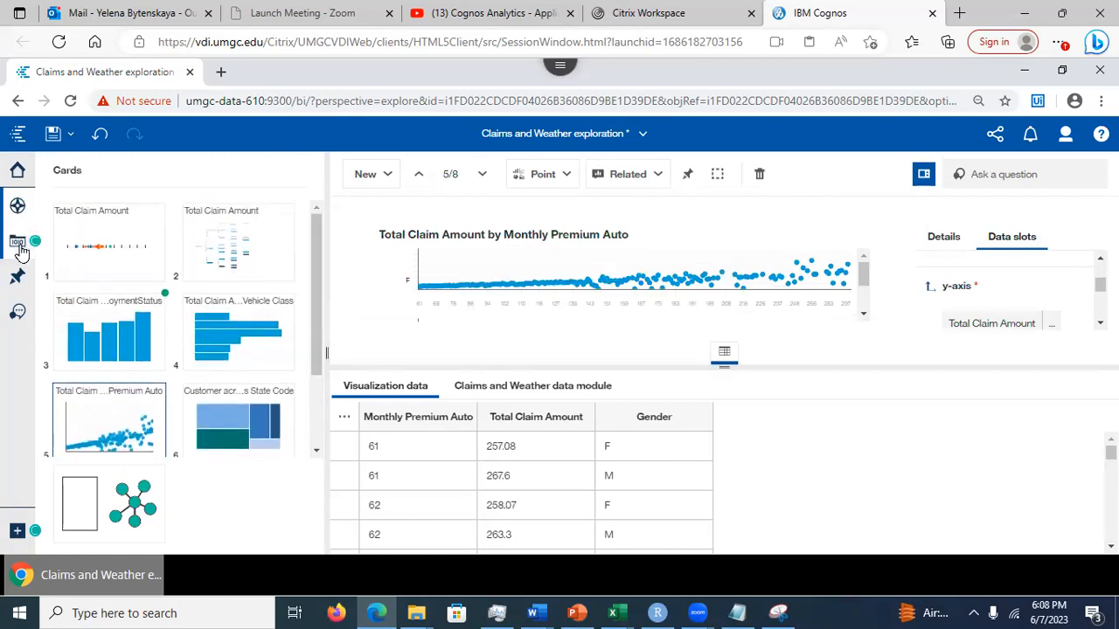
- Switch to the Intro to Cognos analytics presentation in PowerPoint and view slides 24 to 27, from Relationship Diagram to Using Assistant to Check Columns Information
left_click(576, 612)
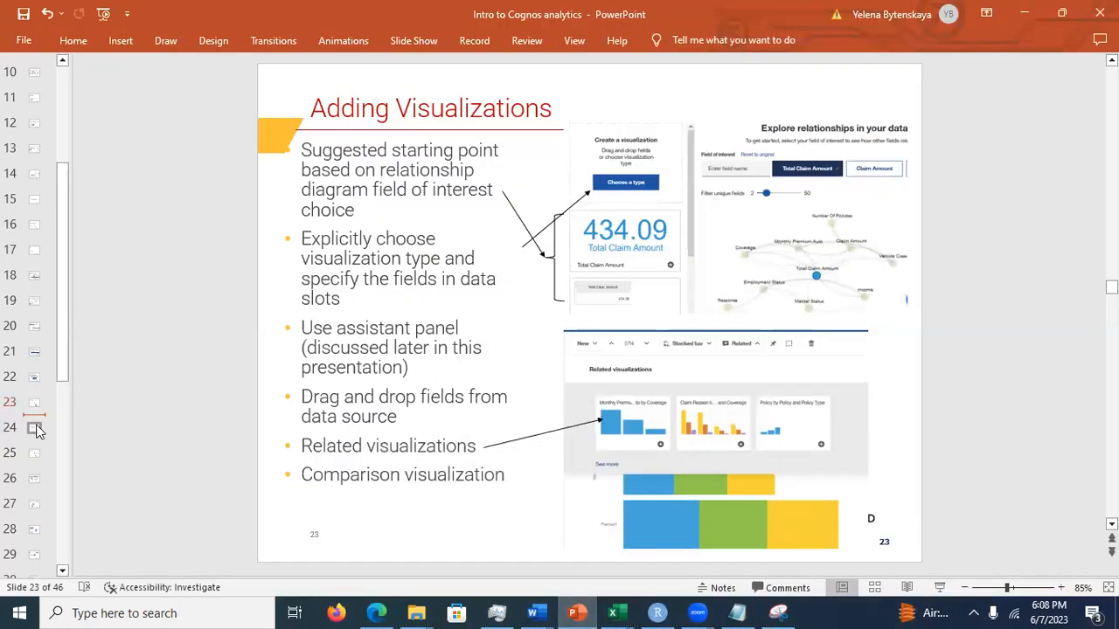
left_click(34, 428)
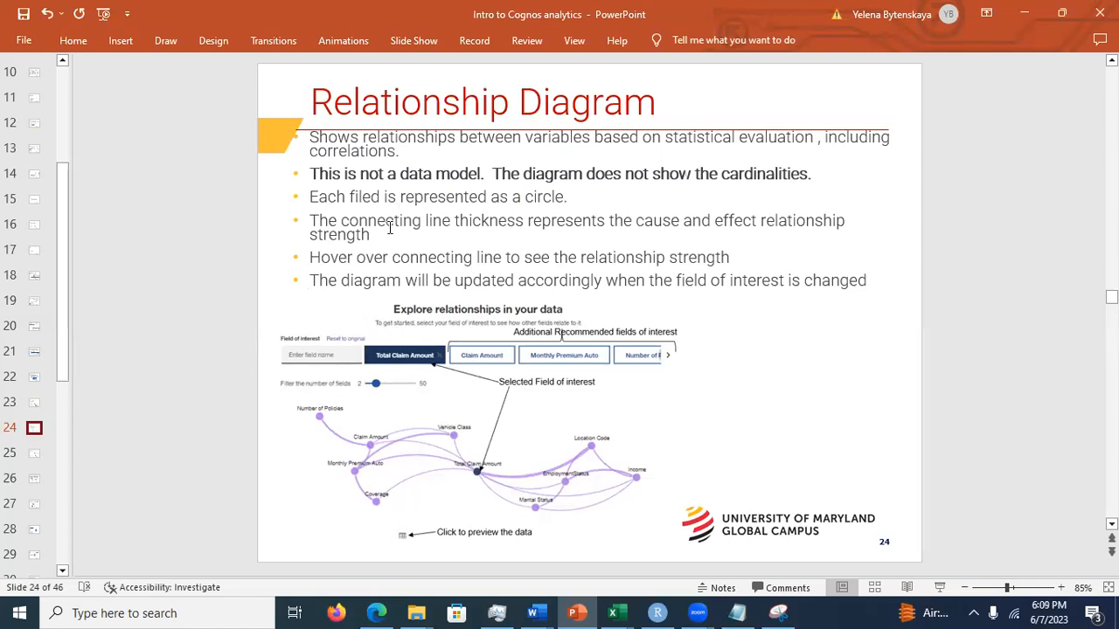
left_click(35, 460)
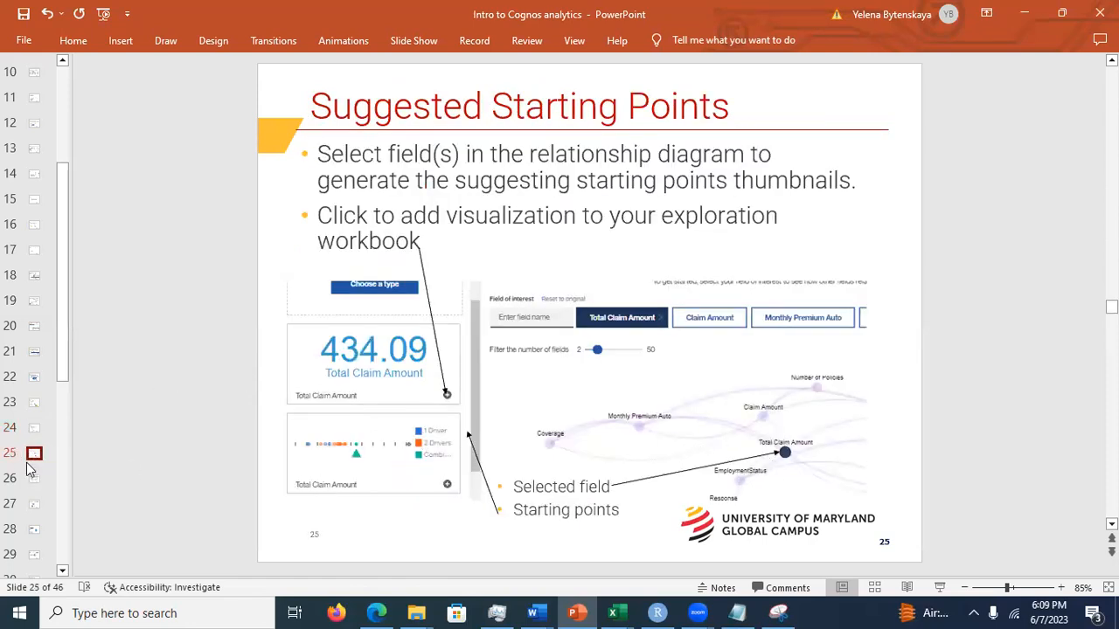
left_click(34, 491)
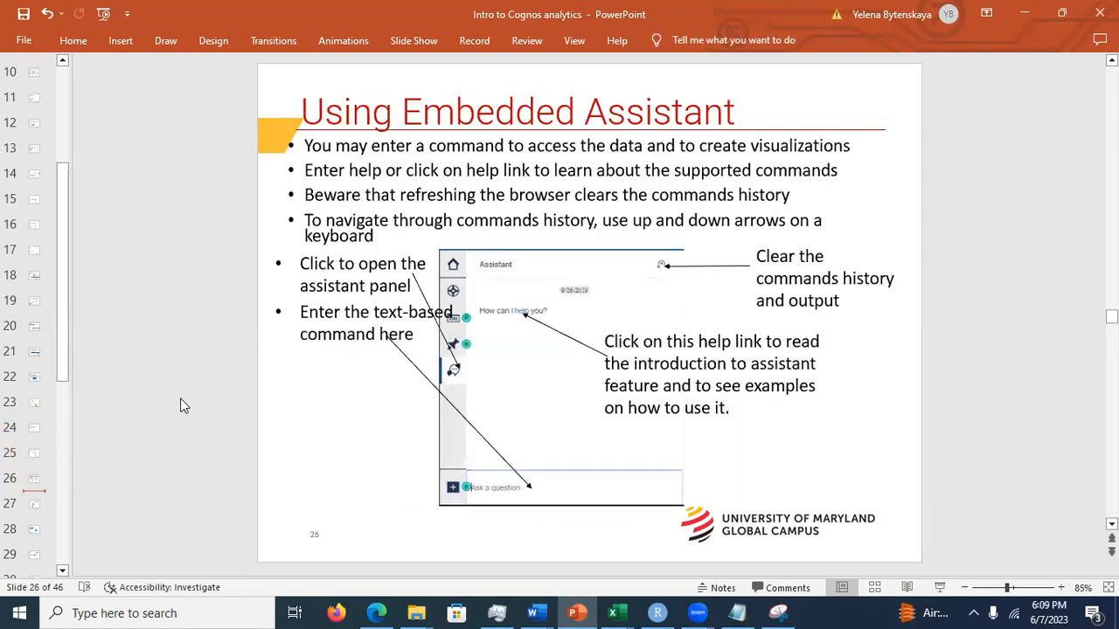
left_click(34, 506)
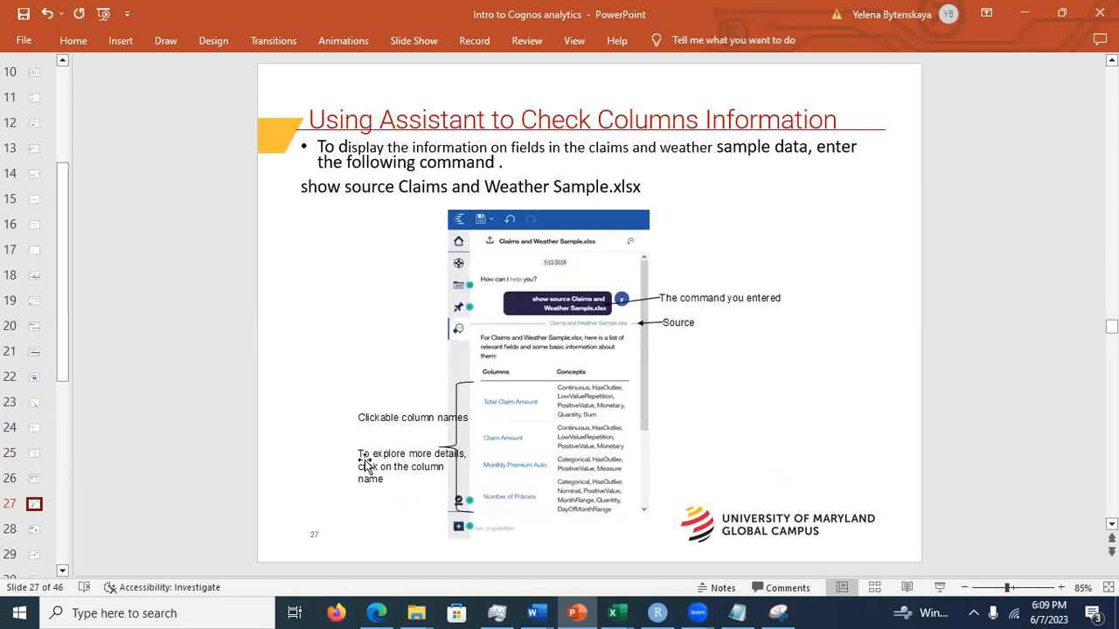
left_click(34, 525)
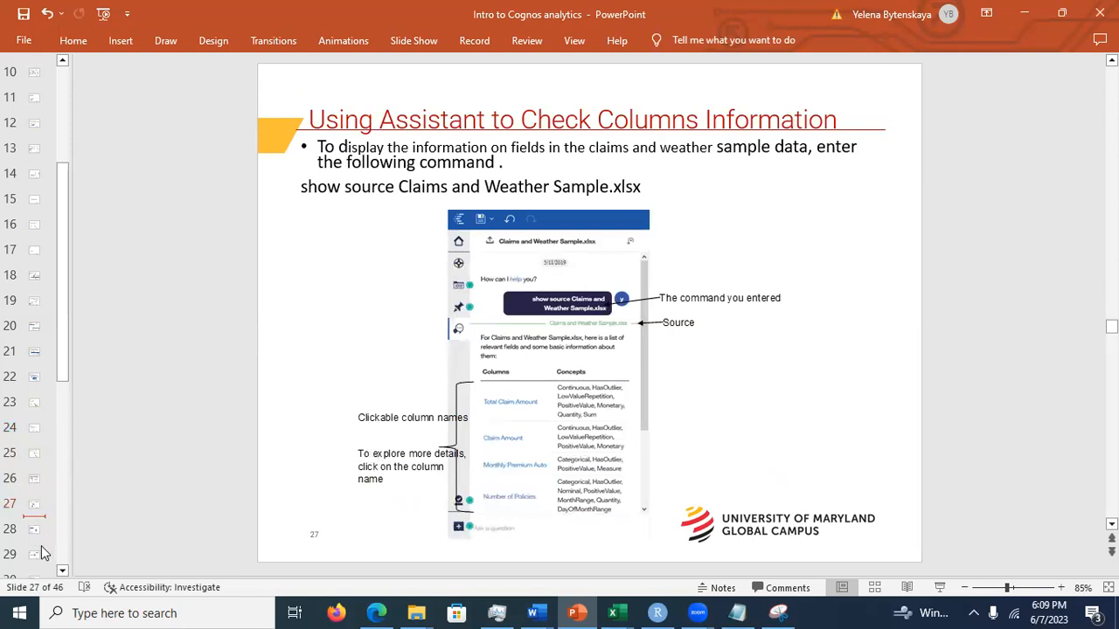
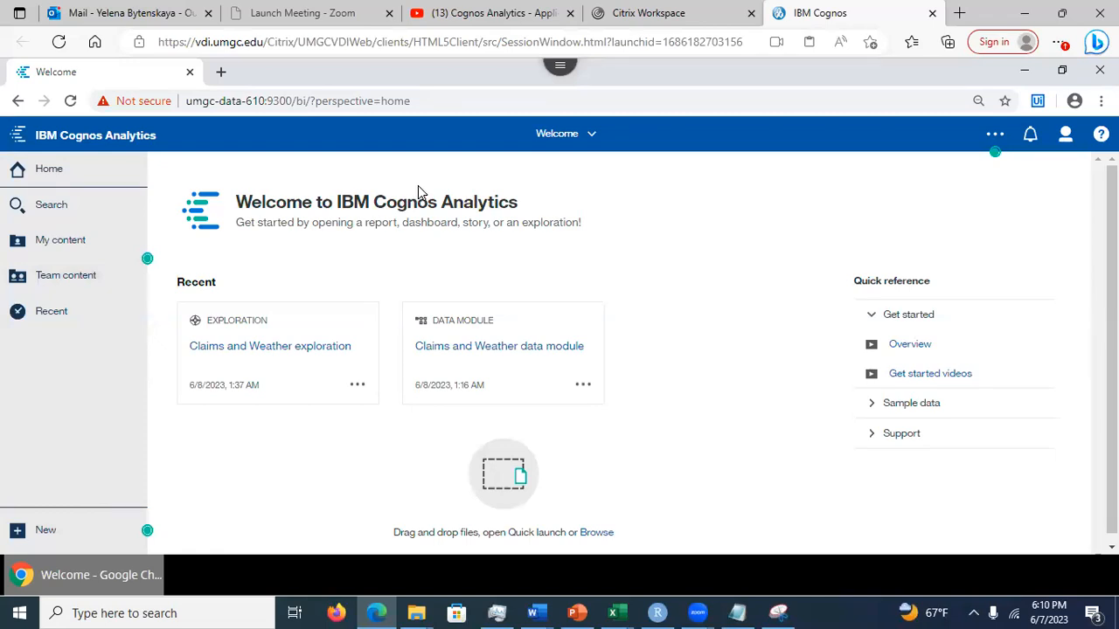
- Open the recent Claims and Weather data module for editing and look through its fields
left_click(582, 389)
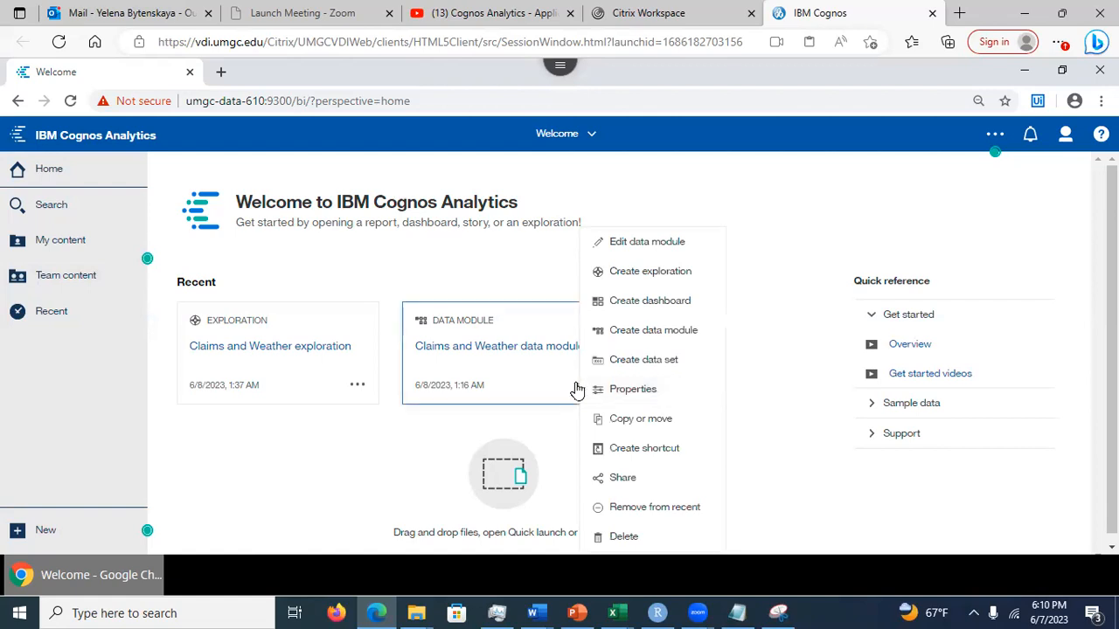
left_click(658, 249)
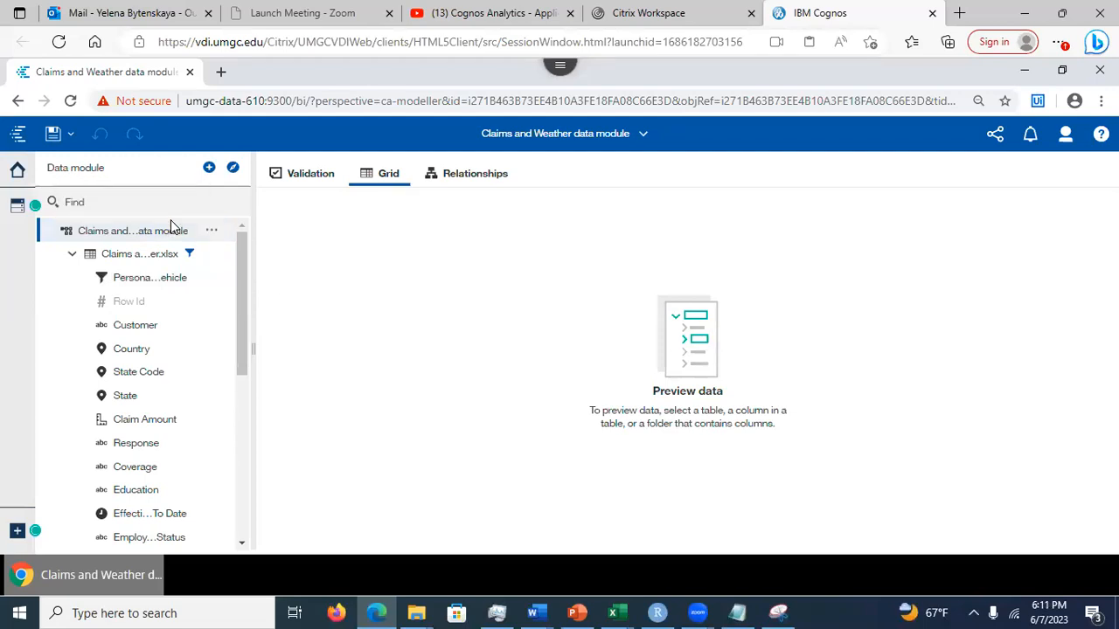
scroll(244, 312, "down", 1)
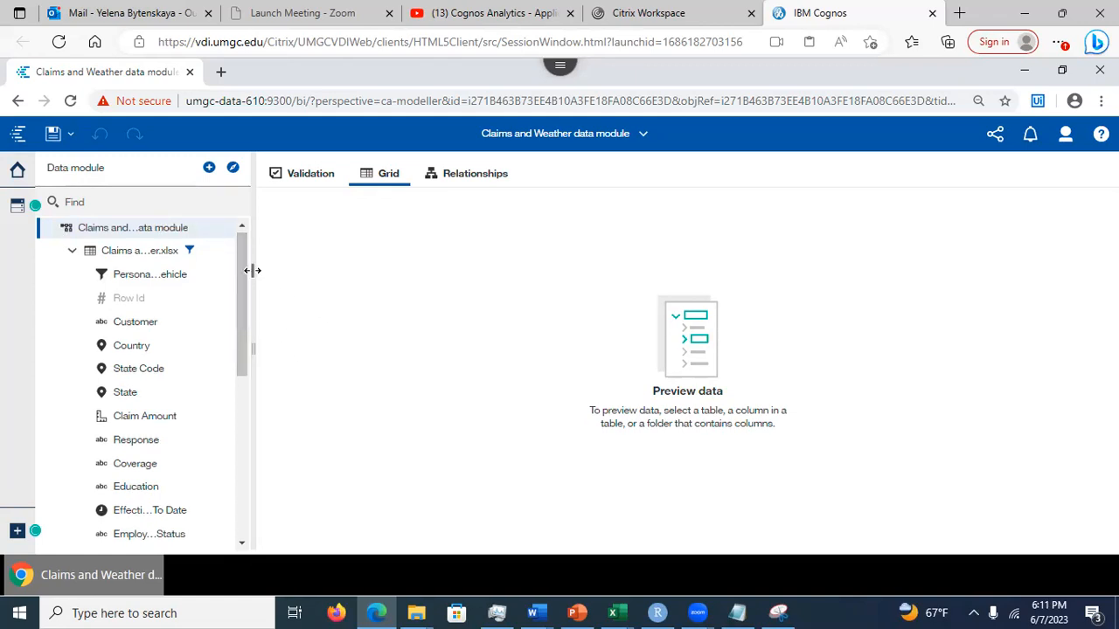
scroll(248, 323, "down", 1)
left_click_drag(248, 337, 250, 430)
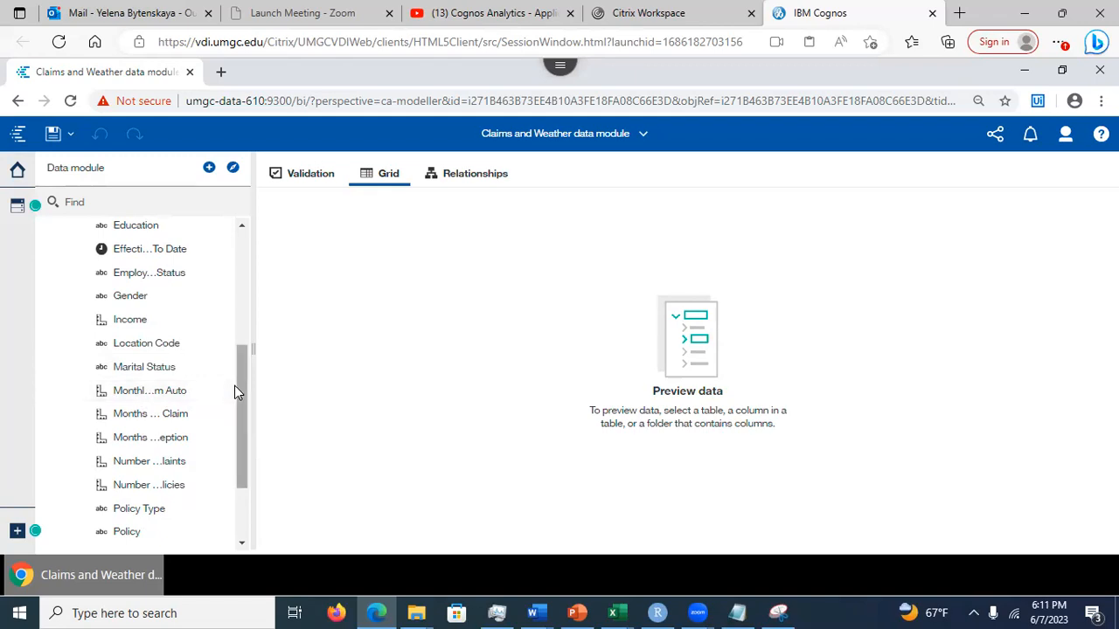
left_click_drag(234, 385, 260, 262)
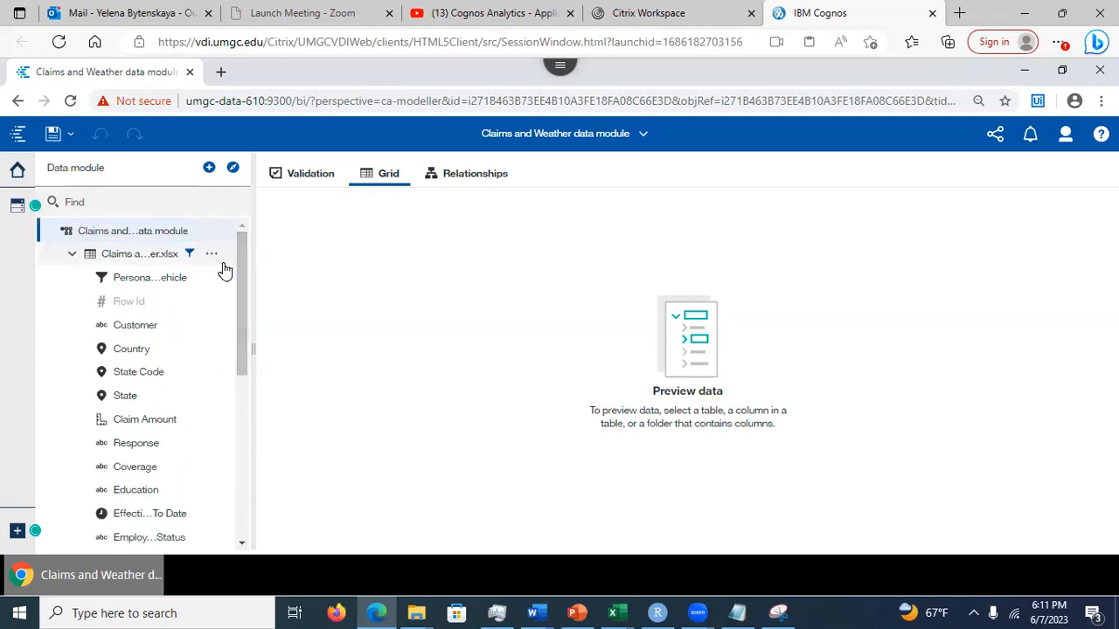
left_click_drag(248, 320, 238, 444)
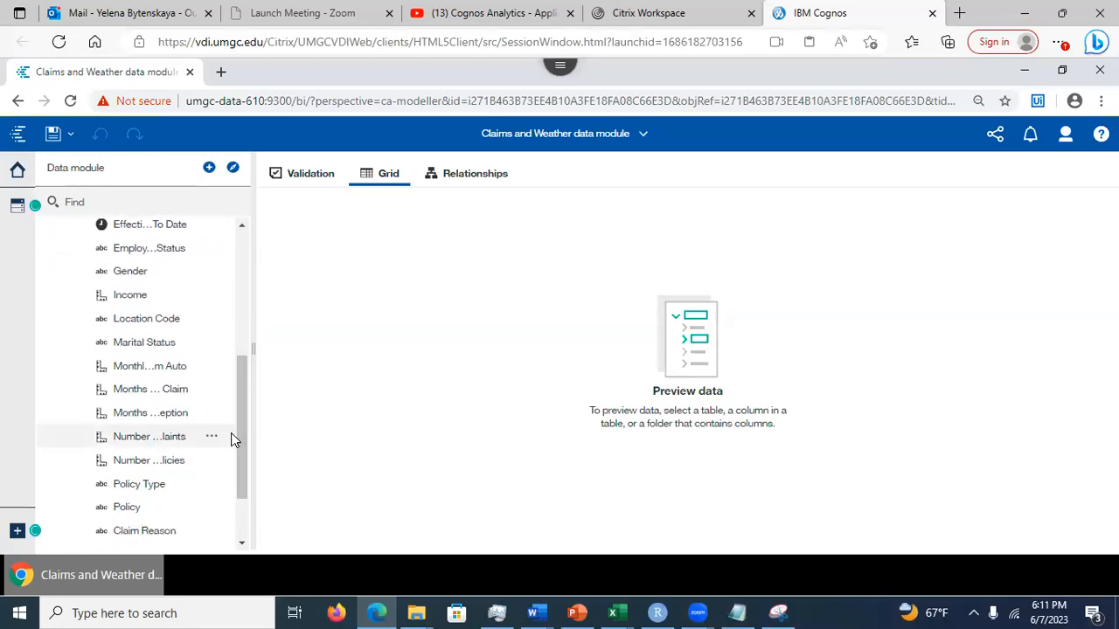
- Create a calculation from the Monthly Premium Auto field in the calculation editor and name it Annual Premium Auto
left_click(213, 368)
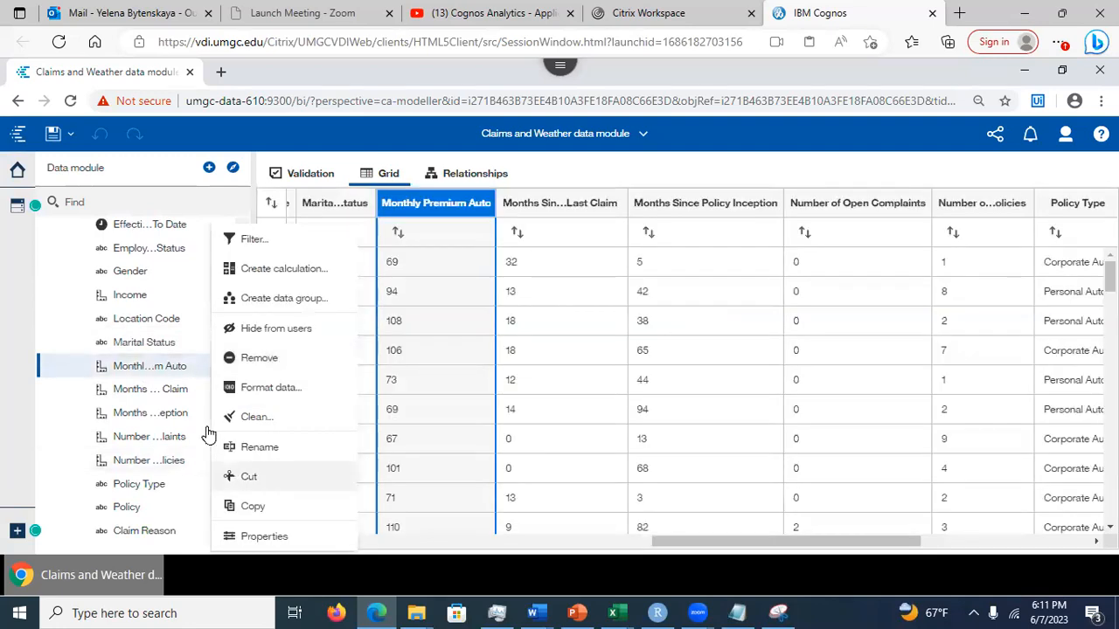
left_click(278, 272)
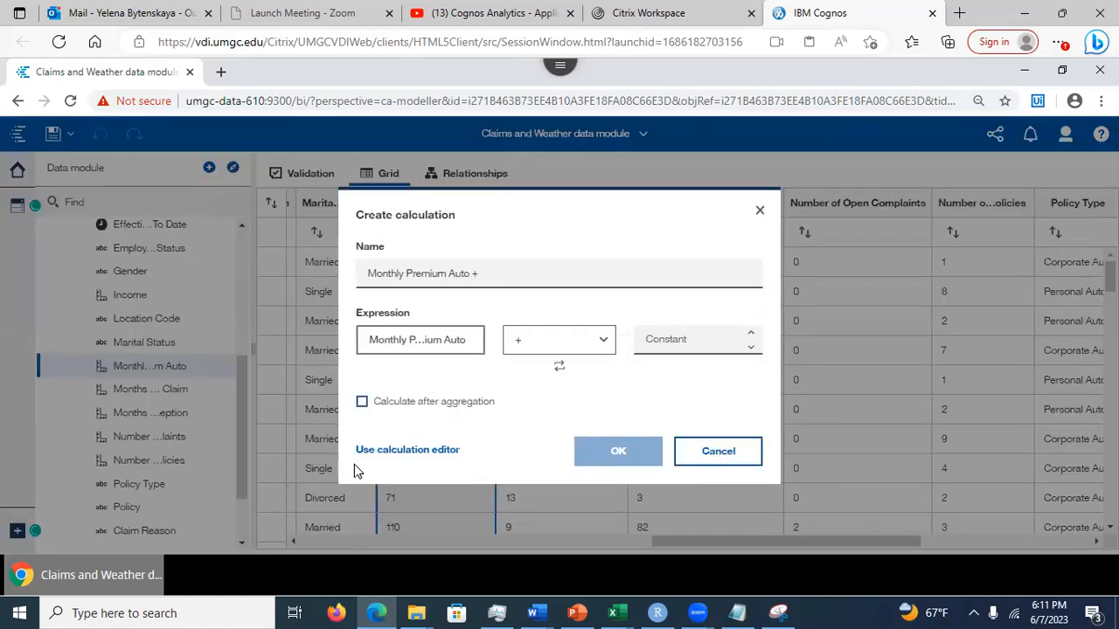
left_click(395, 451)
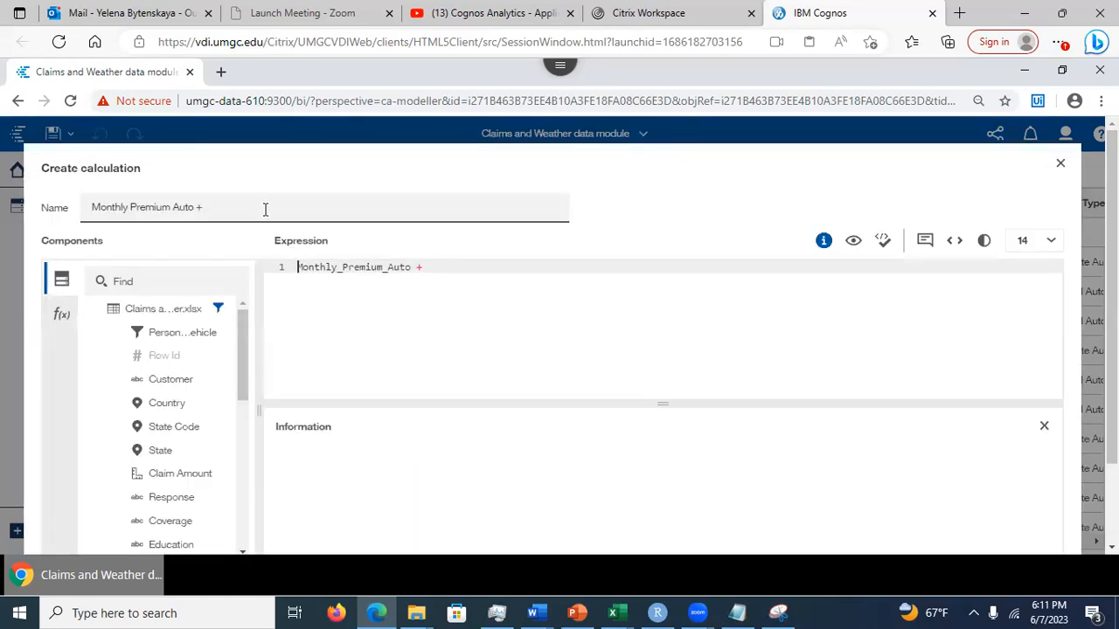
left_click_drag(210, 204, 47, 223)
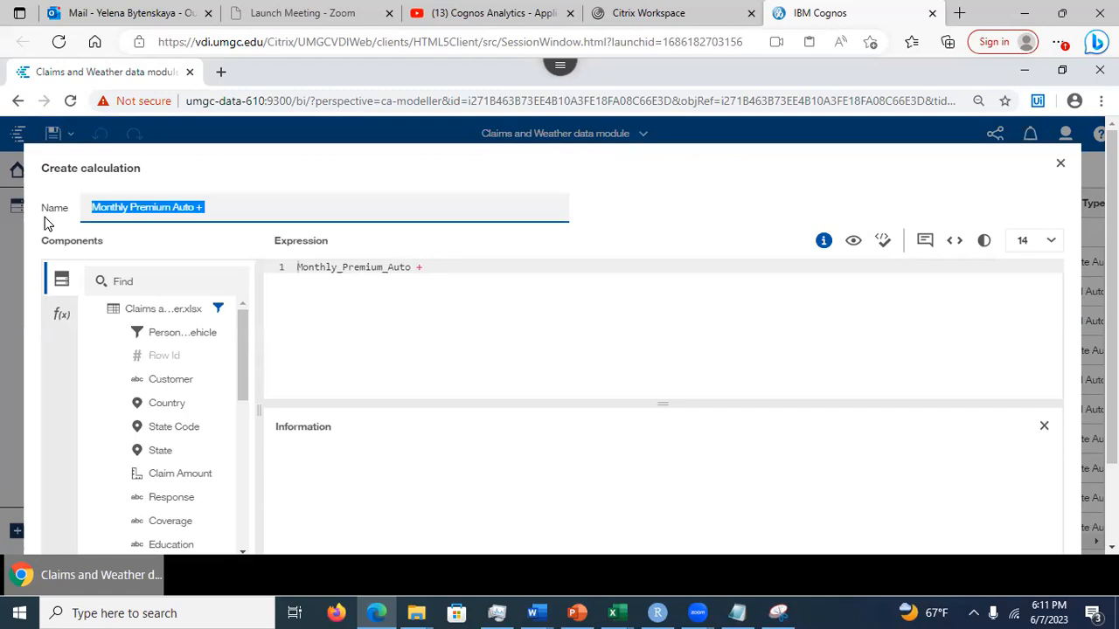
type("Ann")
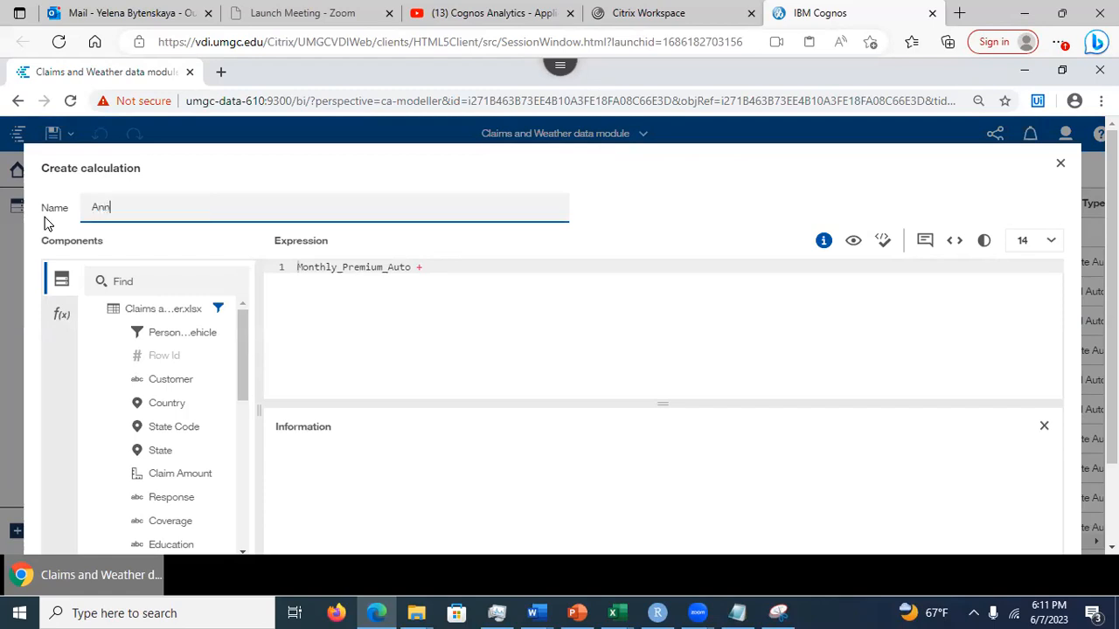
type("ual Prem")
type("ium Auto")
- Set the calculation's expression to Monthly_Premium_Auto *12, validate and preview it, and add the calculation to the module
left_click(458, 267)
key("BackSpace")
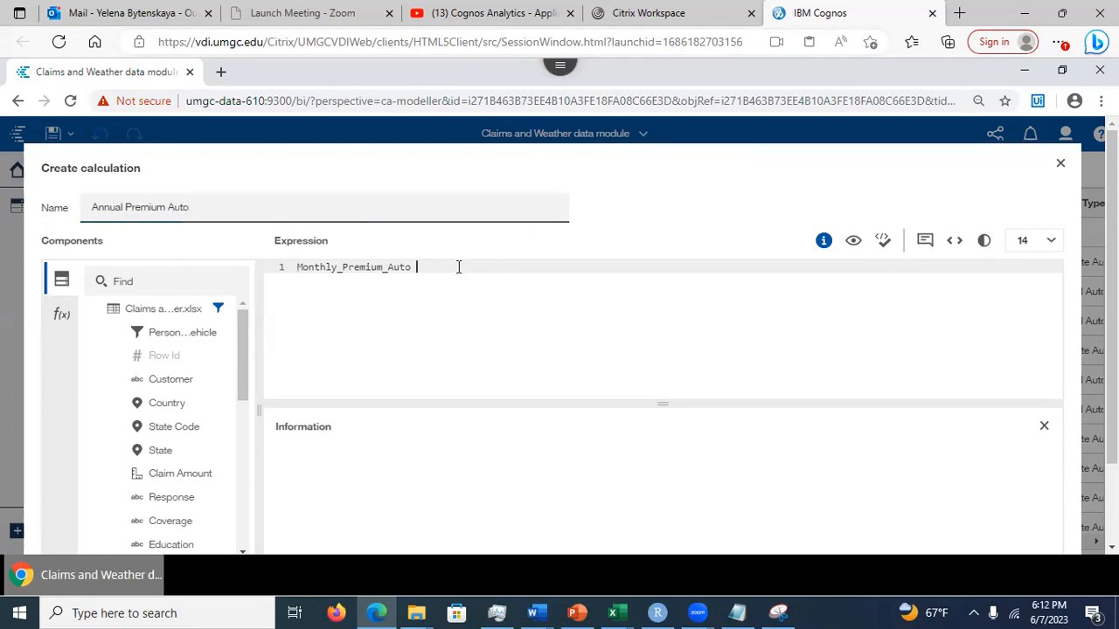
type("*12")
left_click(885, 245)
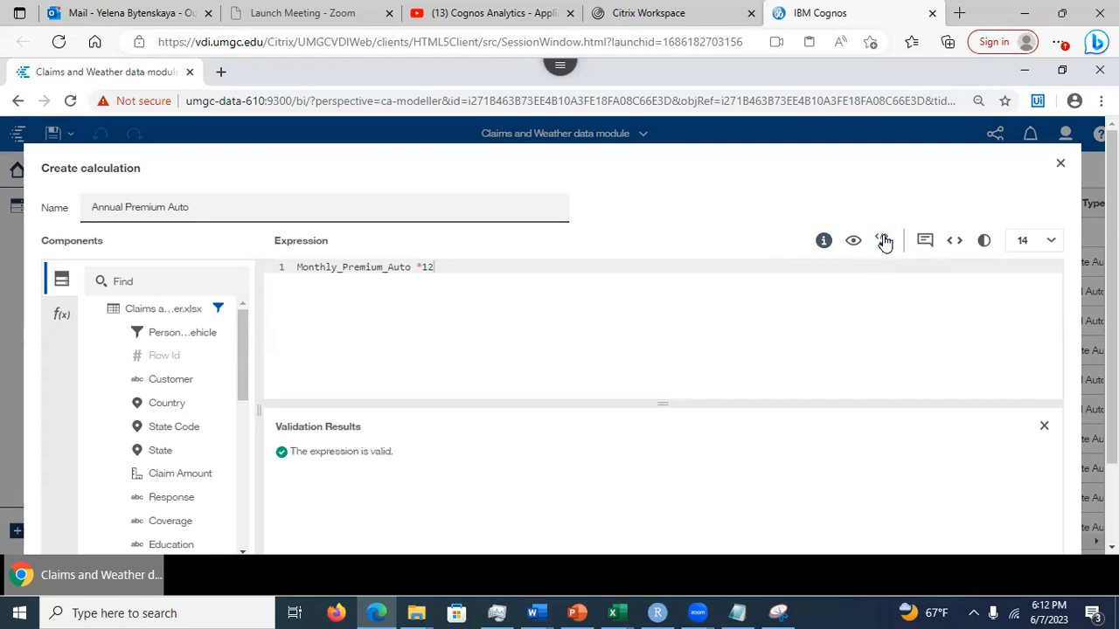
left_click(853, 242)
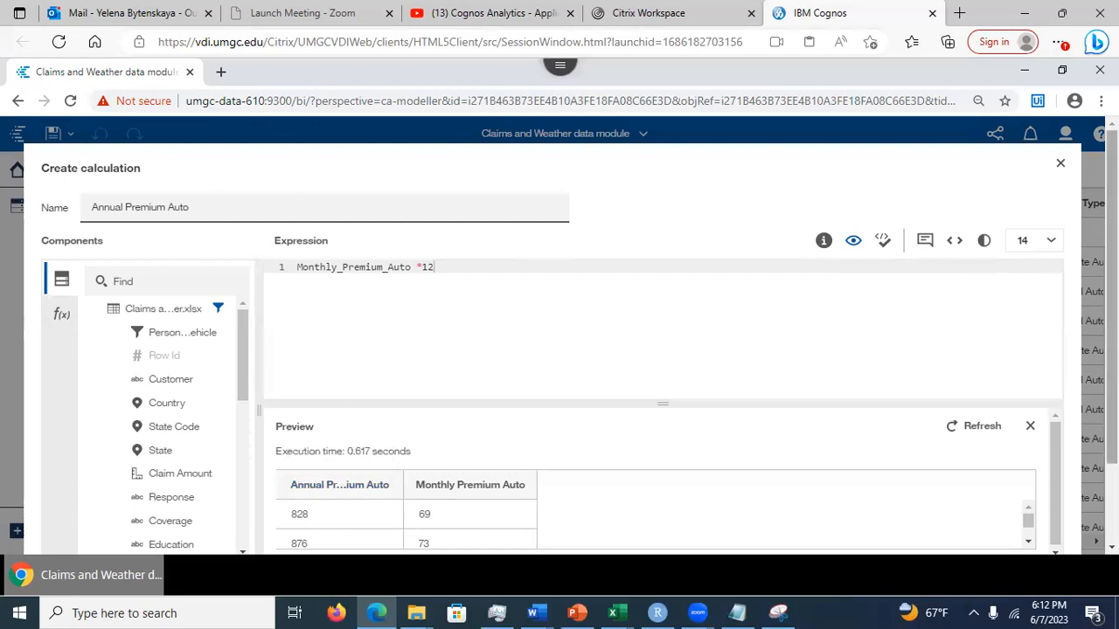
scroll(1101, 350, "down", 2)
left_click(917, 497)
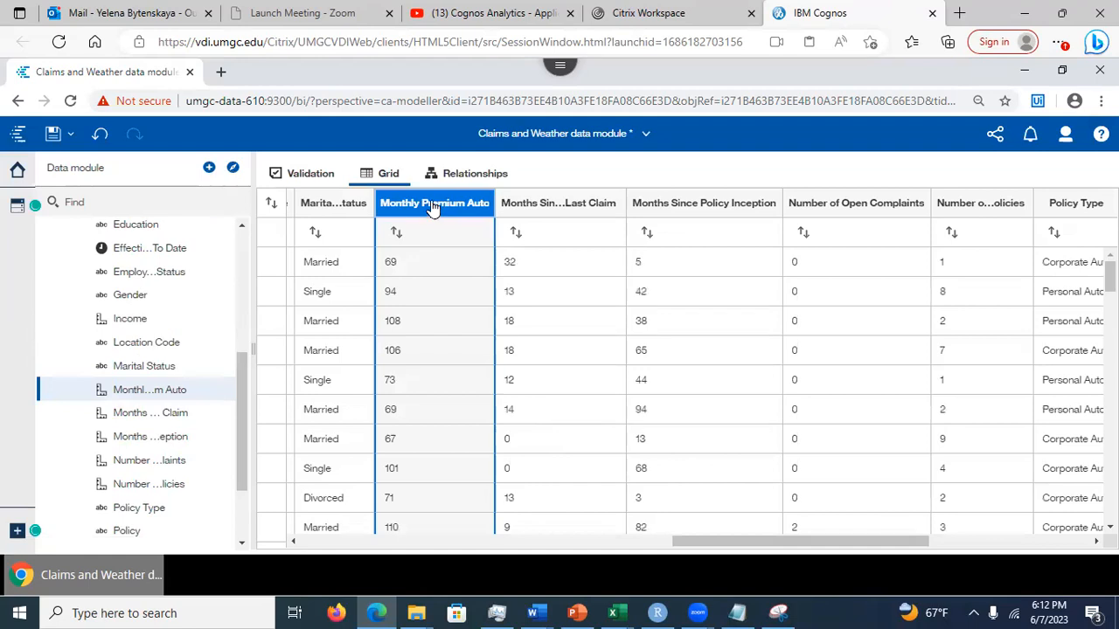
- View the Monthly Premium Auto column's properties and its expression, then close the expression without changes
right_click(433, 204)
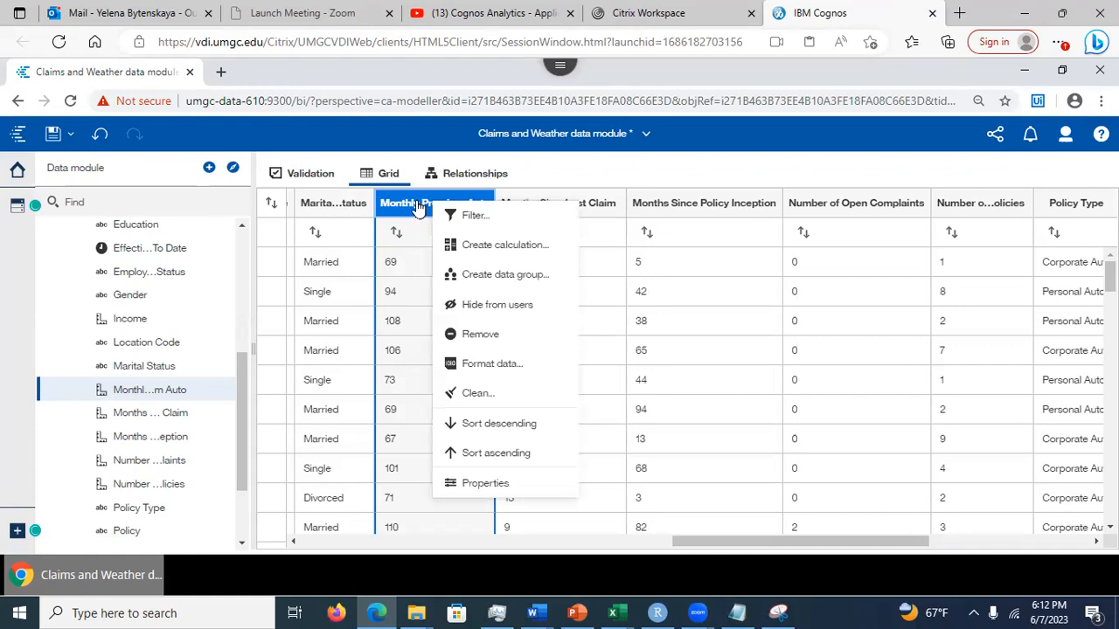
left_click(478, 484)
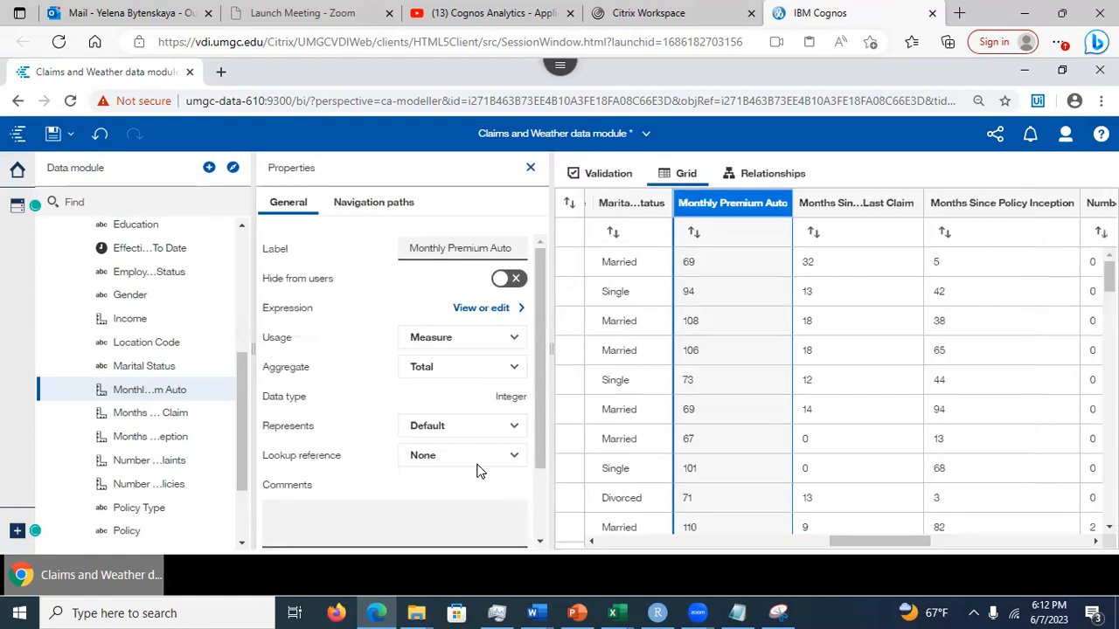
left_click(480, 311)
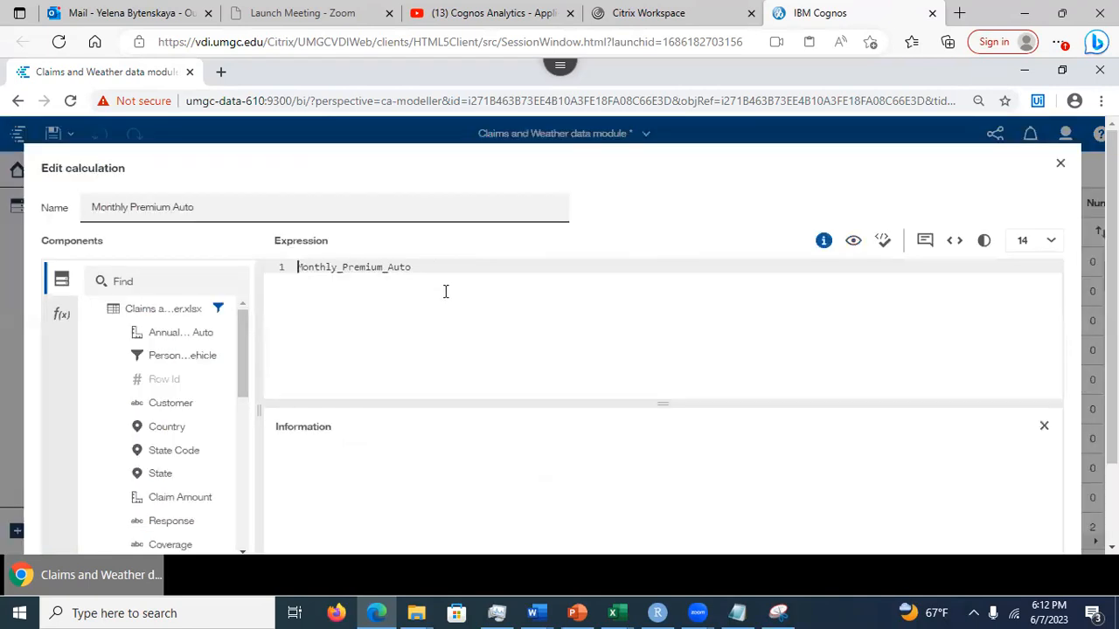
left_click(1060, 162)
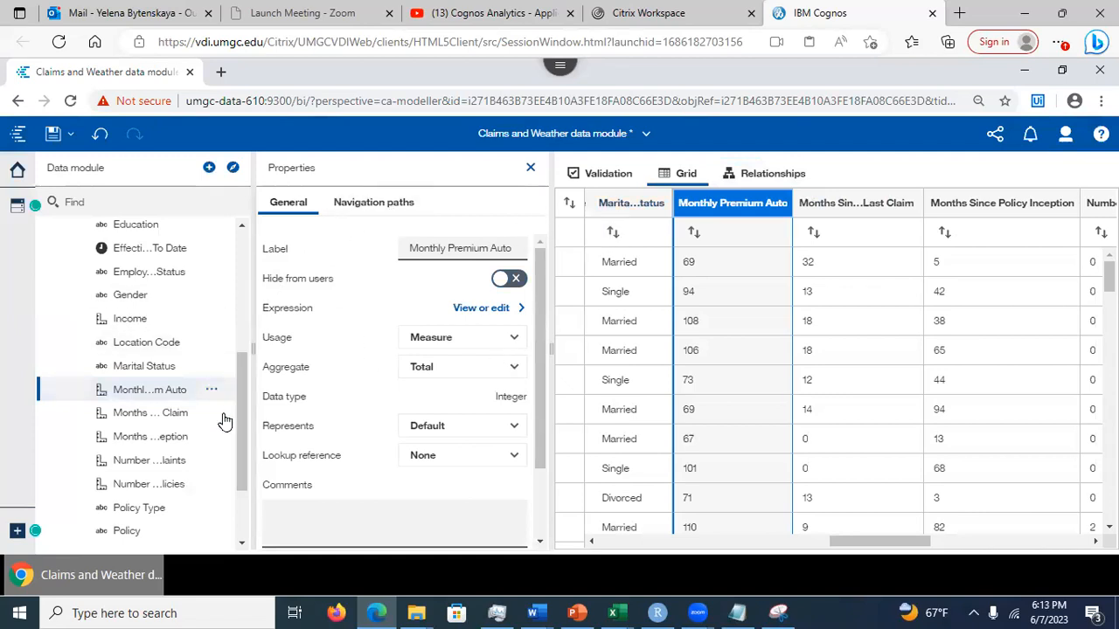
- Show the Annual Premium Auto field's data and properties and open its expression for viewing
scroll(237, 287, "up", 1)
scroll(237, 281, "up", 2)
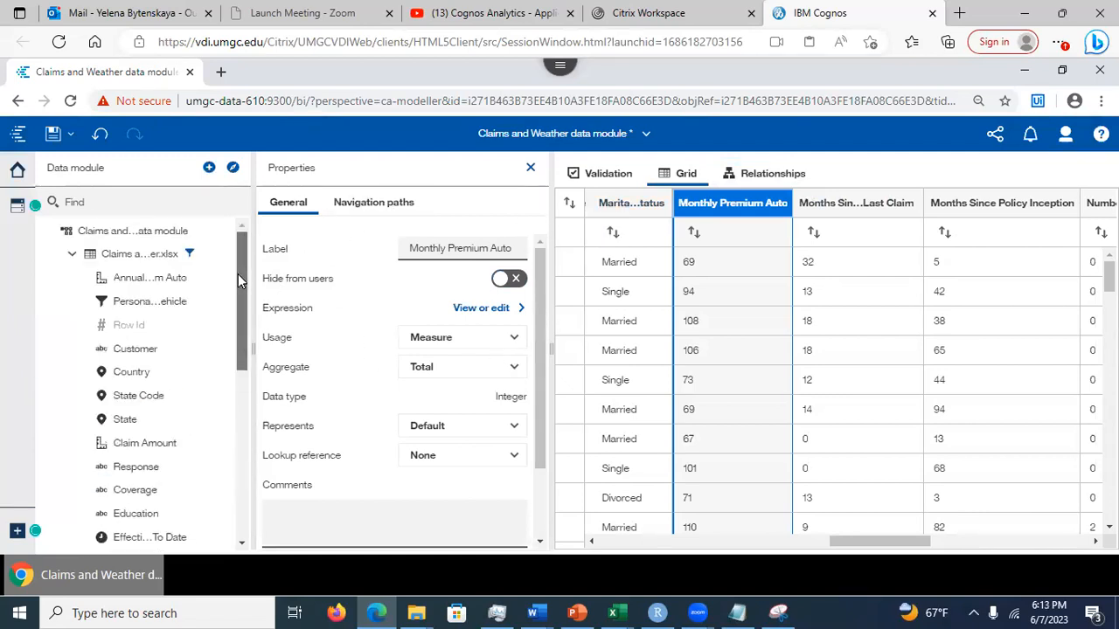
left_click(130, 279)
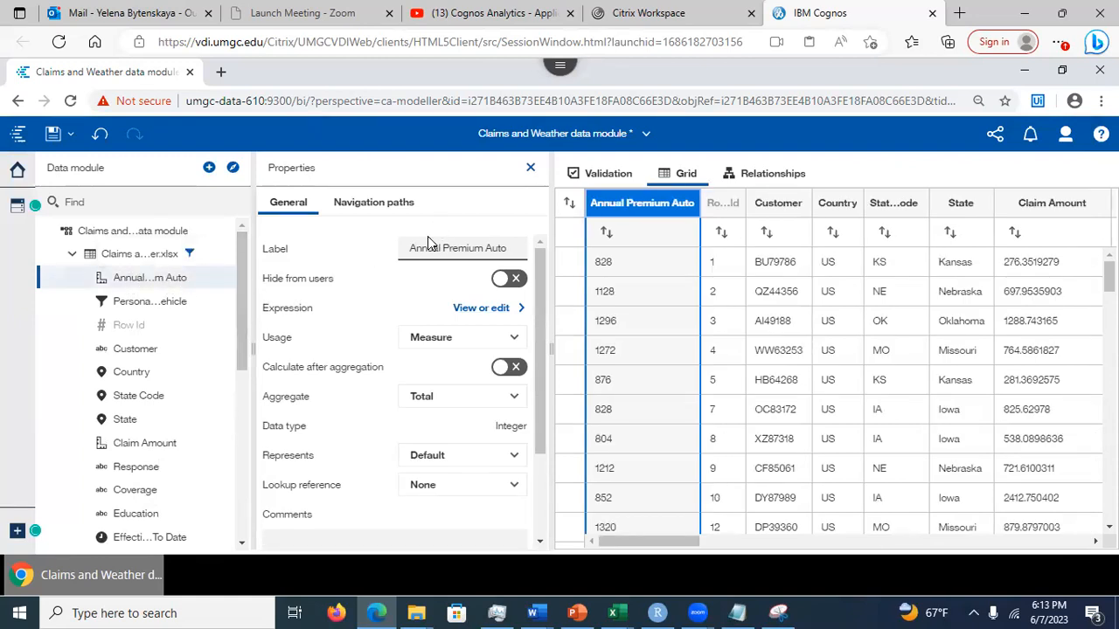
left_click(480, 310)
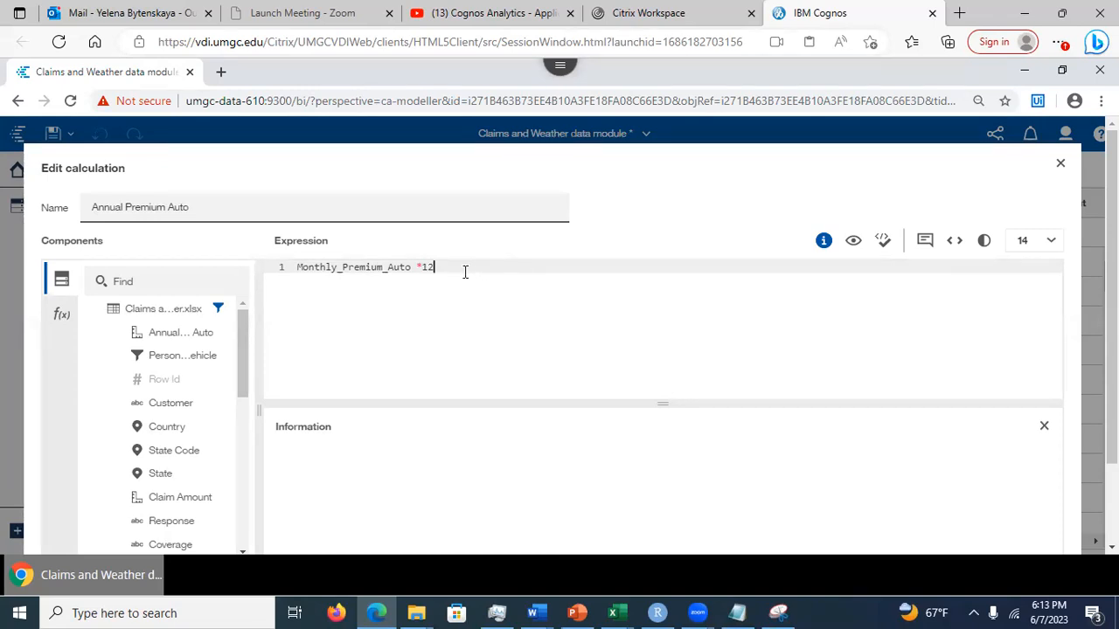
- Close the Annual Premium Auto expression and create a calculation in the Claims and Weather.xlsx table named Average Sate Premium
left_click(1063, 163)
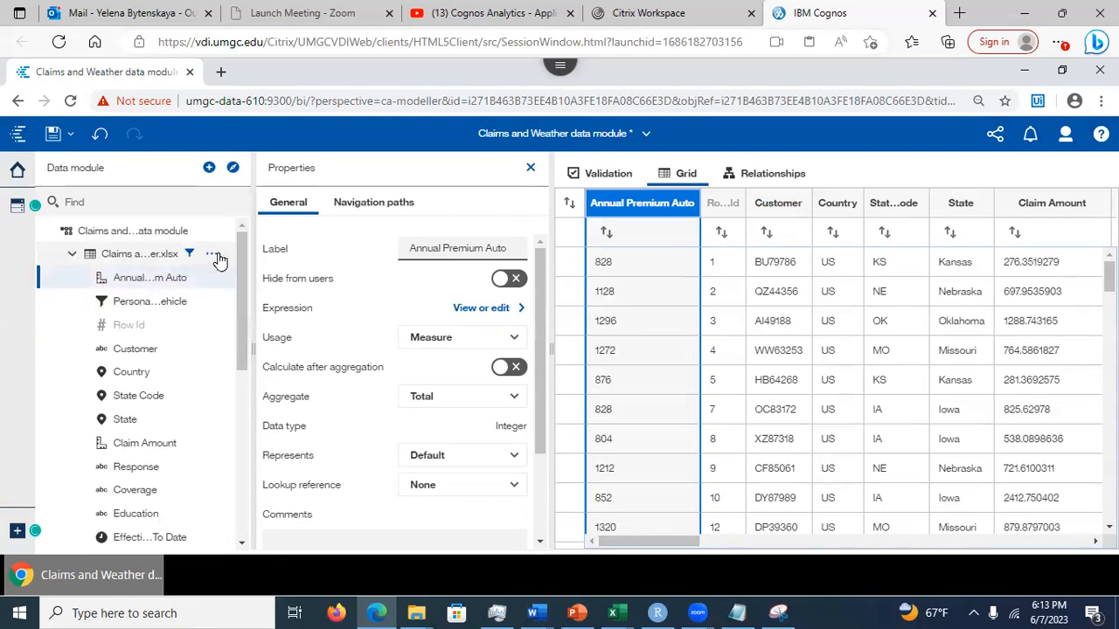
left_click(214, 256)
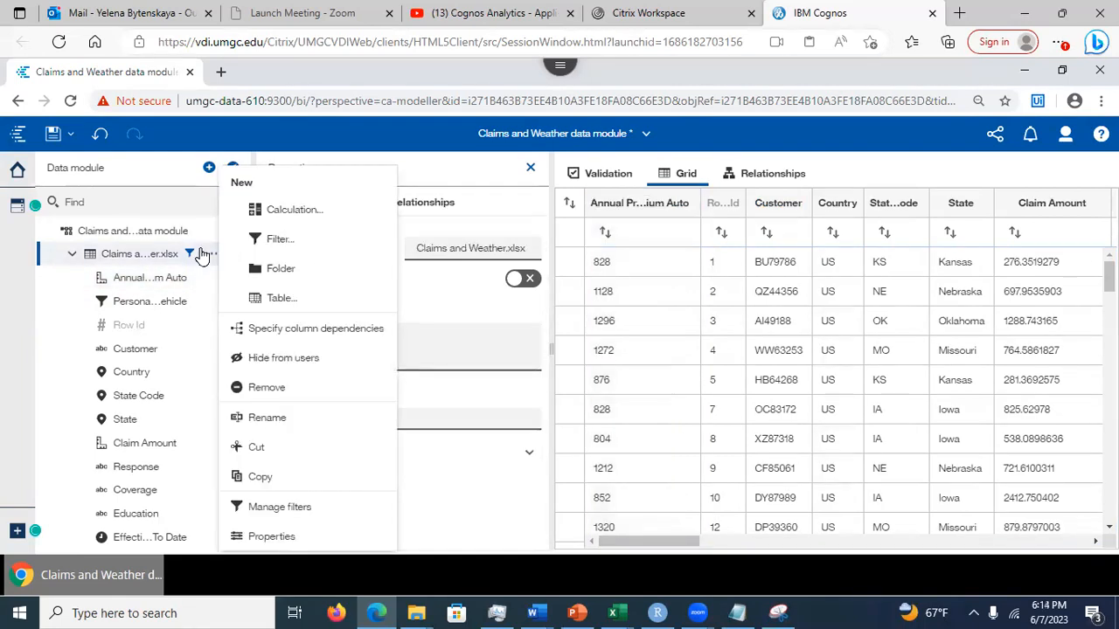
left_click(312, 211)
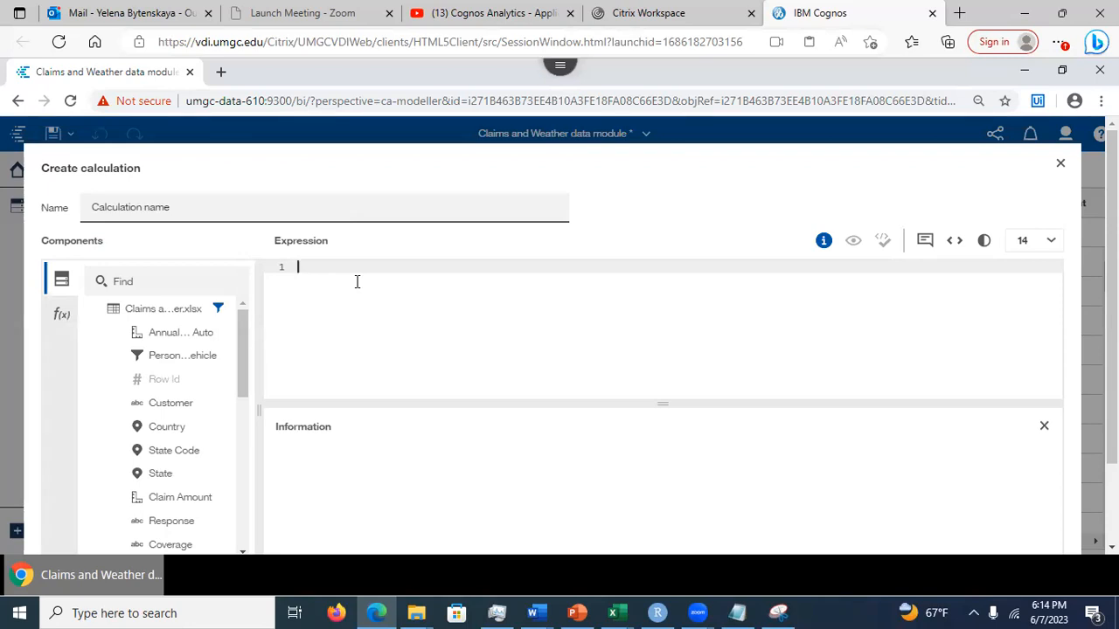
left_click_drag(175, 207, 69, 203)
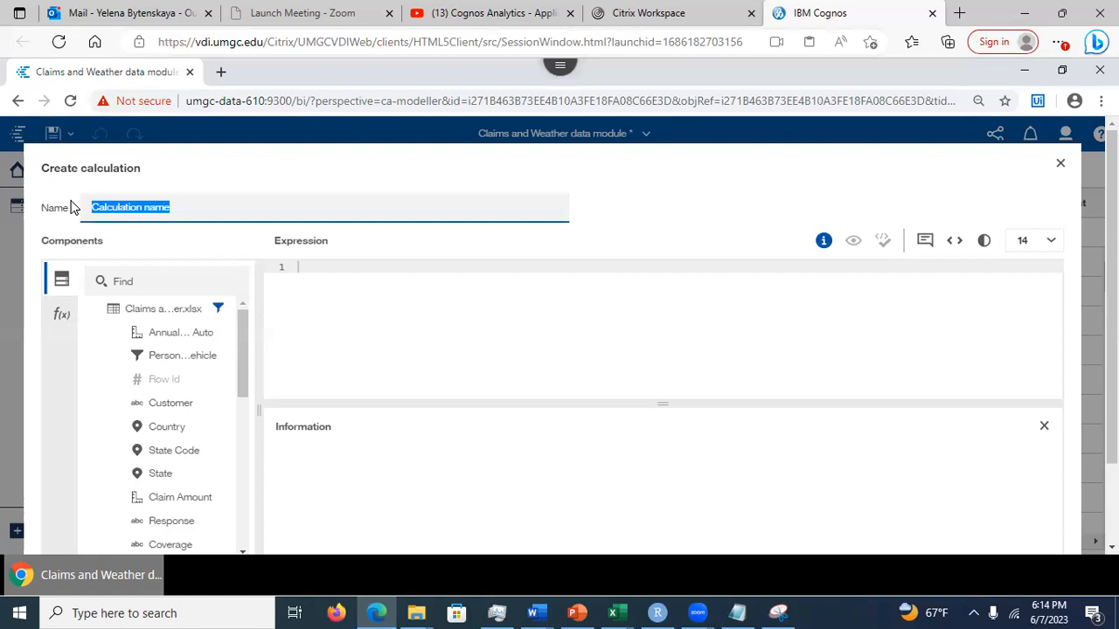
type("Average Satat")
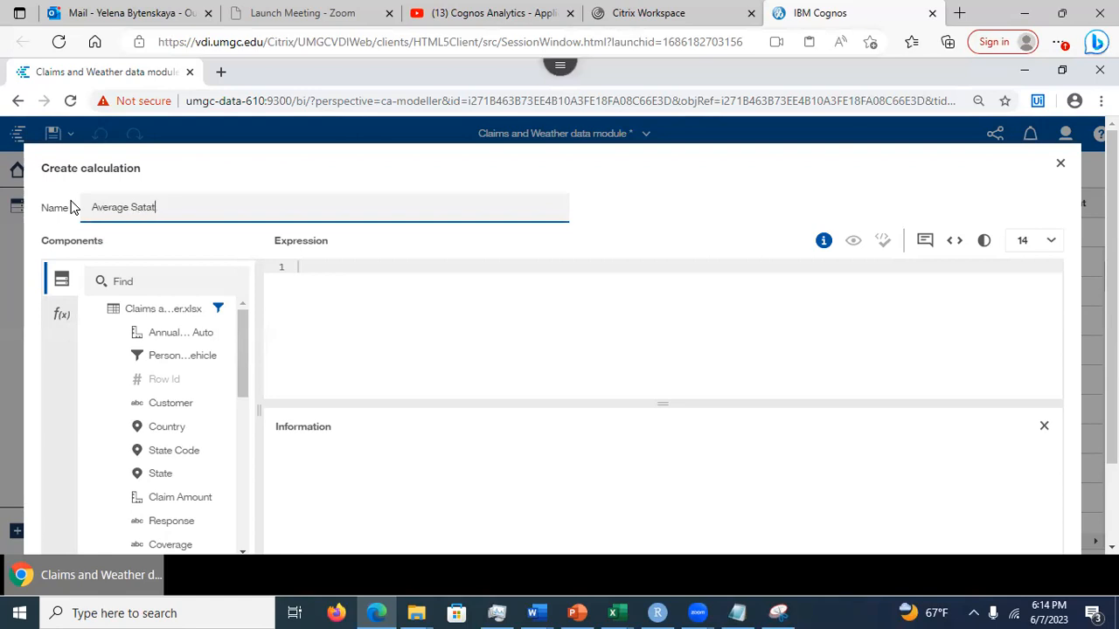
type("e e")
key("BackSpace")
key("BackSpace")
type("mium")
left_click(321, 288)
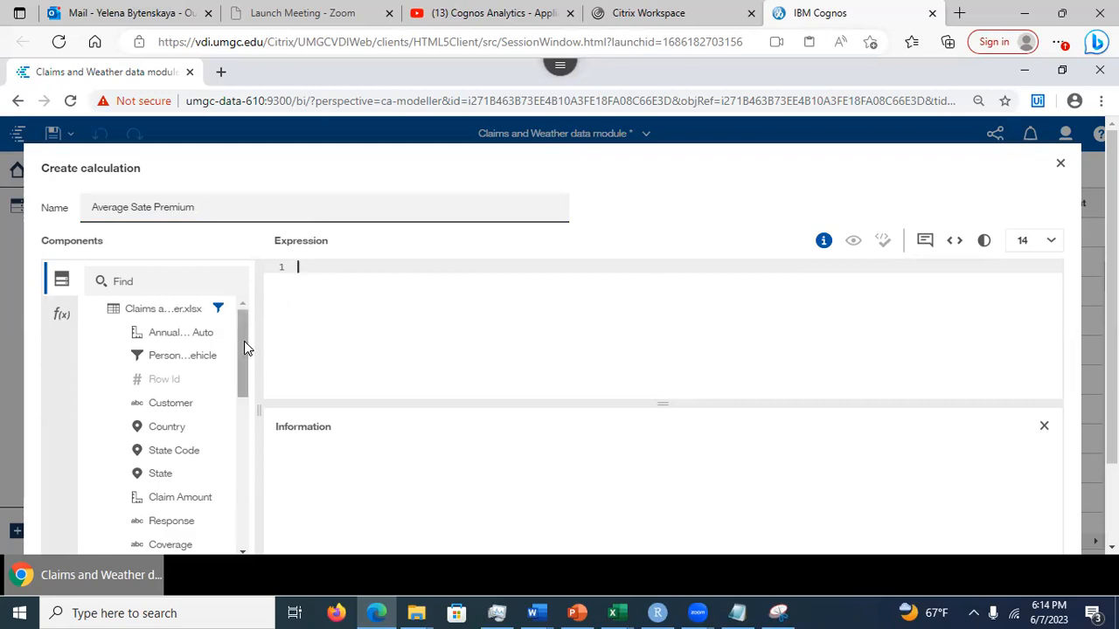
- Build the calculation's expression as average ( Monthly_Premium_Auto for State_ ) from the average summary function and the table's fields
left_click(62, 315)
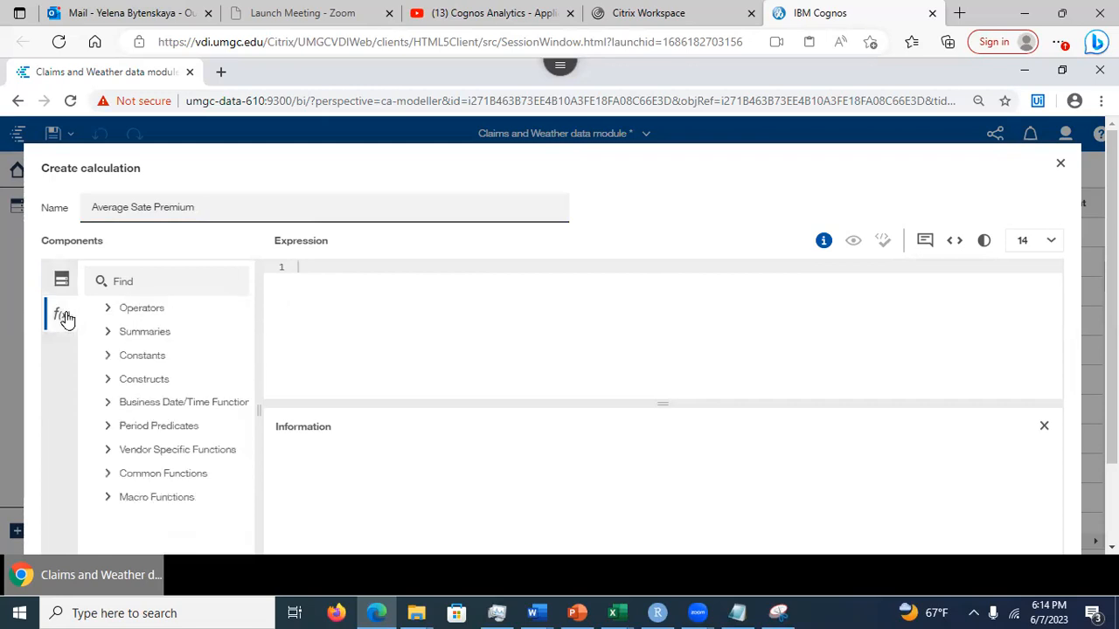
left_click(107, 335)
left_click_drag(161, 408, 299, 291)
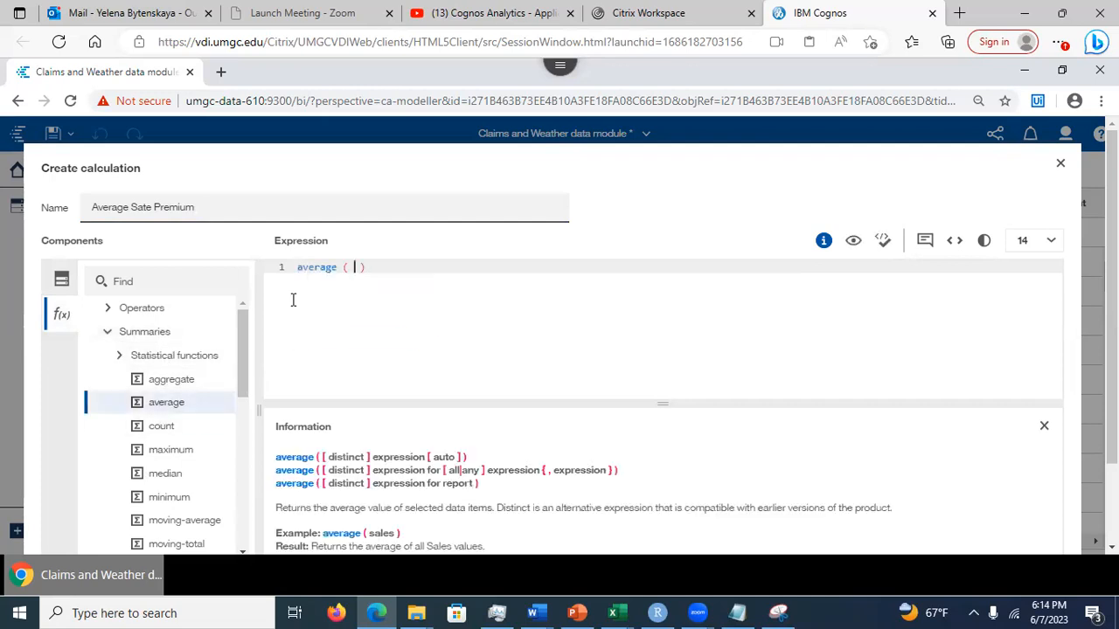
left_click(60, 281)
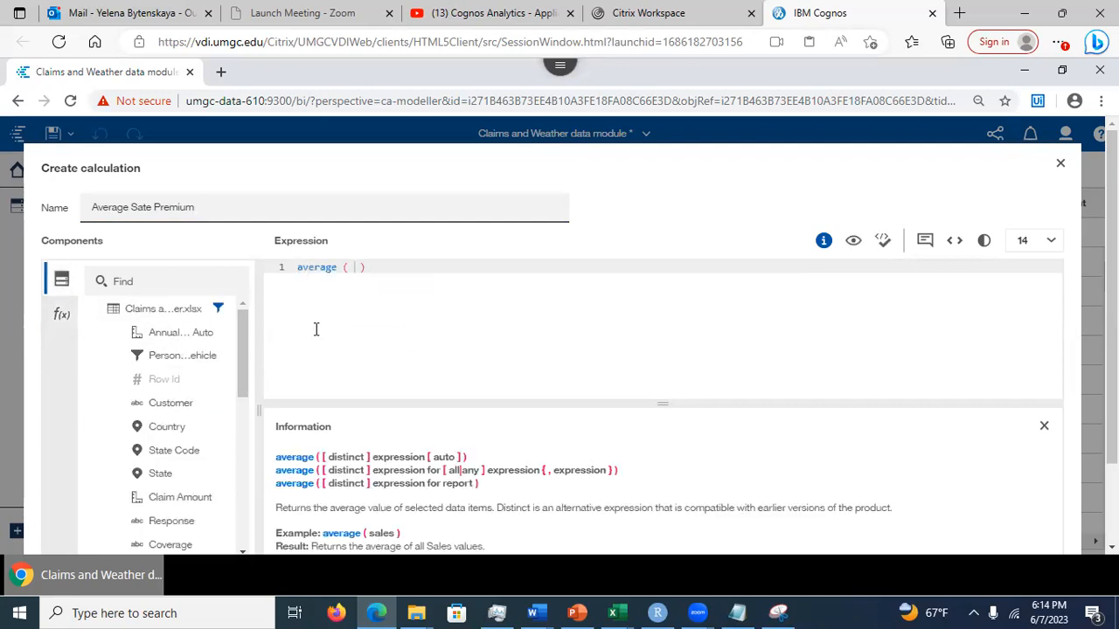
left_click_drag(243, 339, 241, 423)
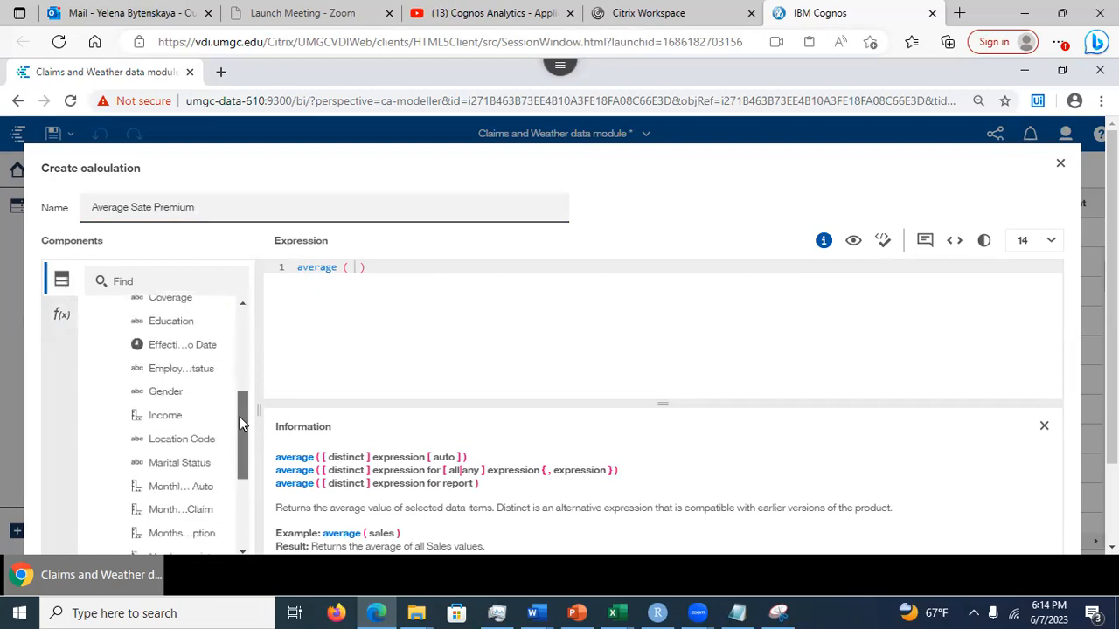
left_click_drag(171, 488, 354, 266)
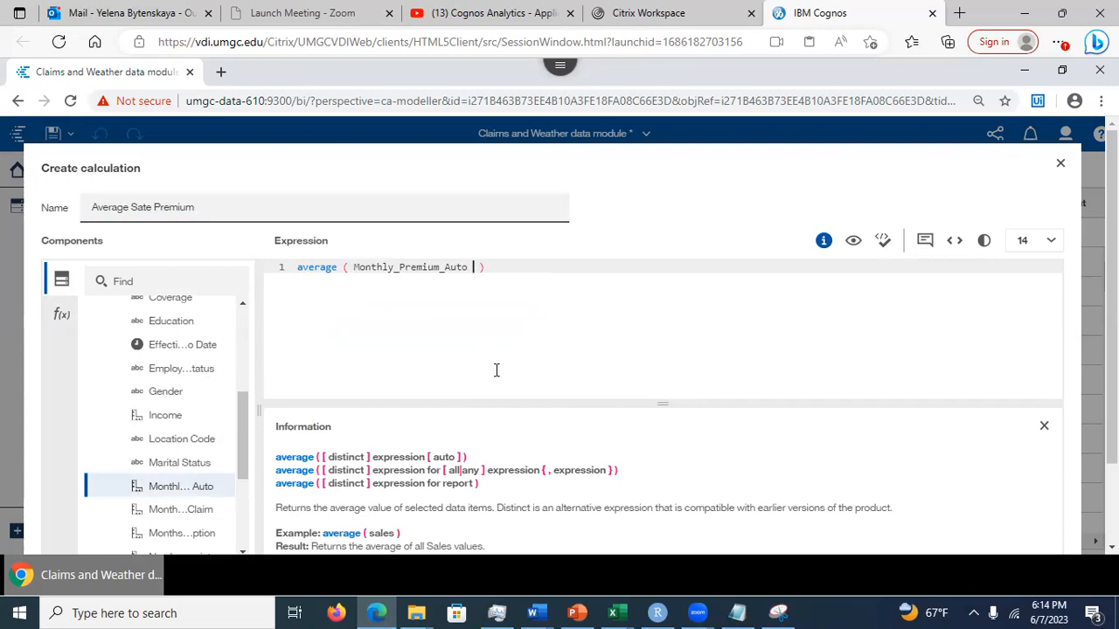
type("for")
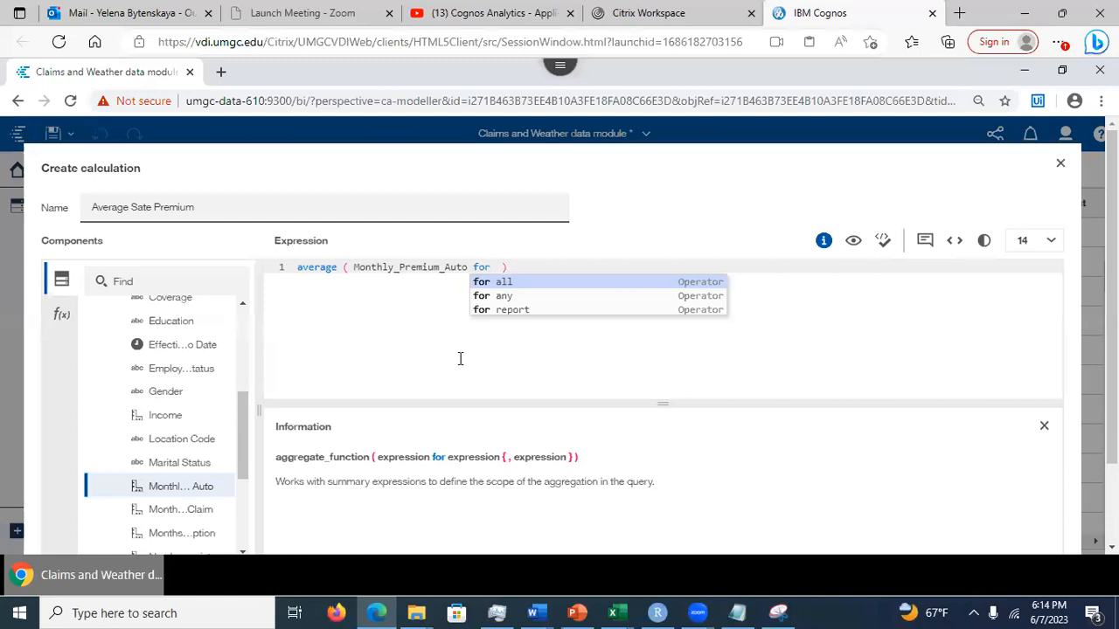
left_click_drag(243, 465, 250, 365)
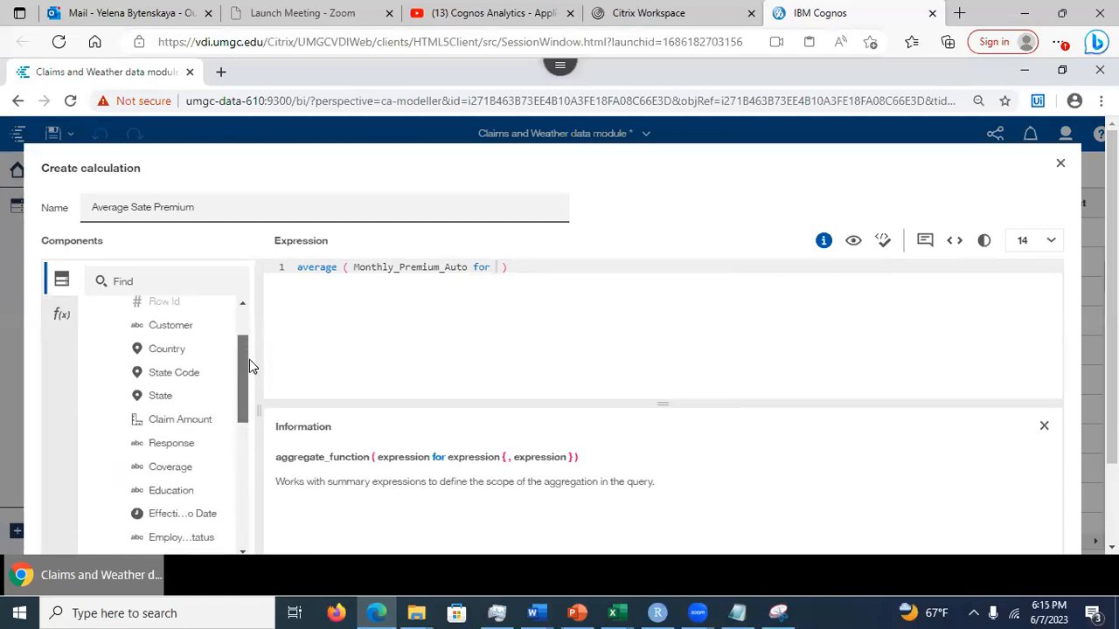
left_click_drag(147, 397, 499, 268)
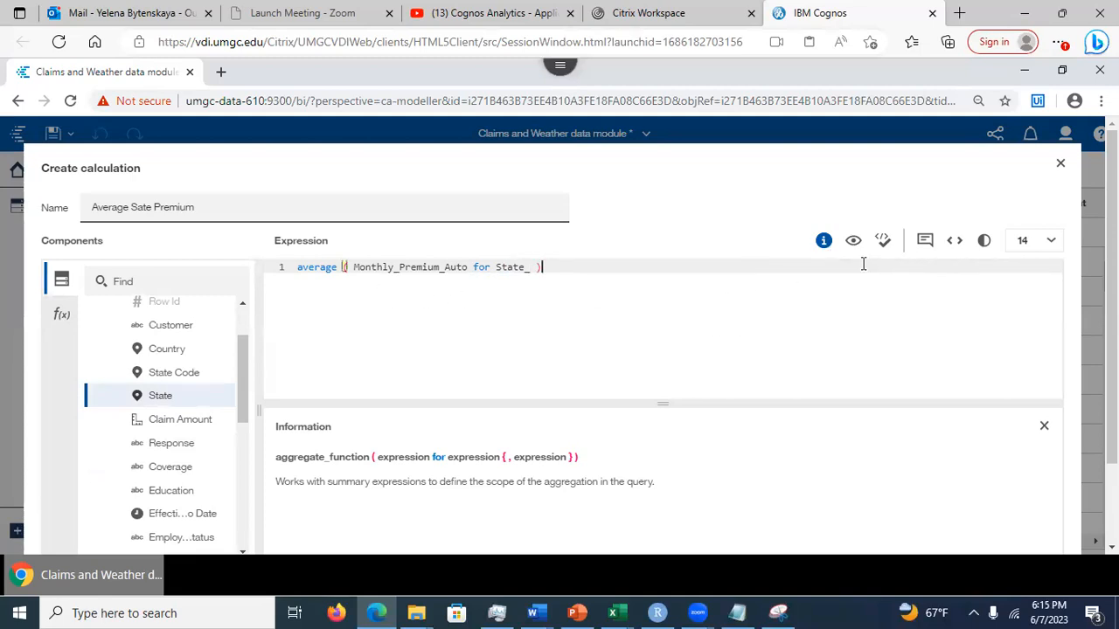
- Format and preview the Average Sate Premium expression, and add the calculation to the table
left_click(956, 241)
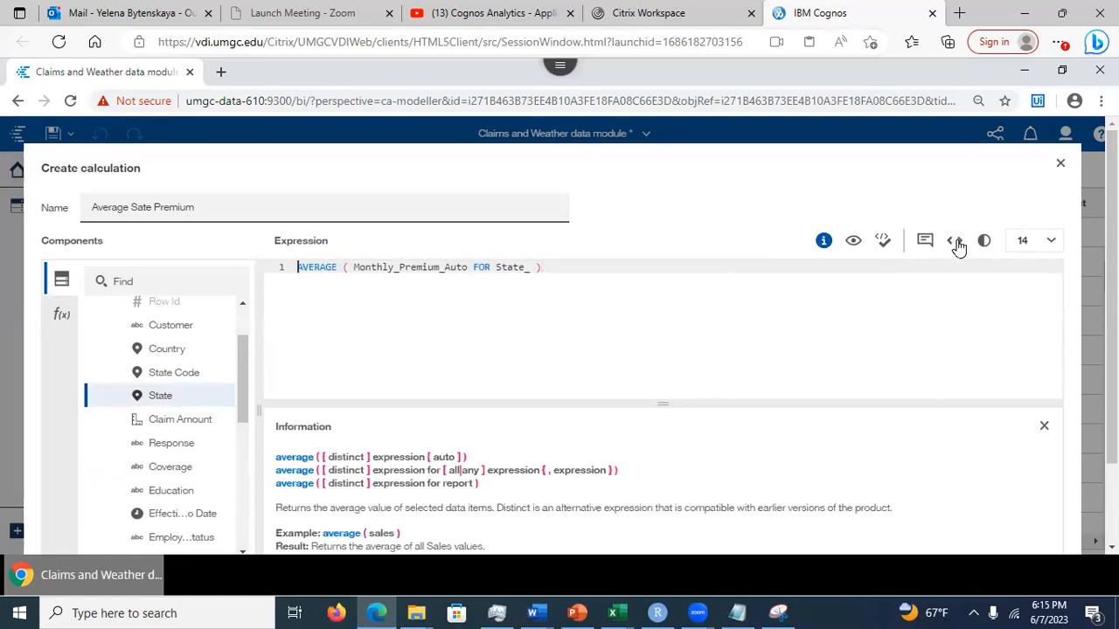
left_click(853, 244)
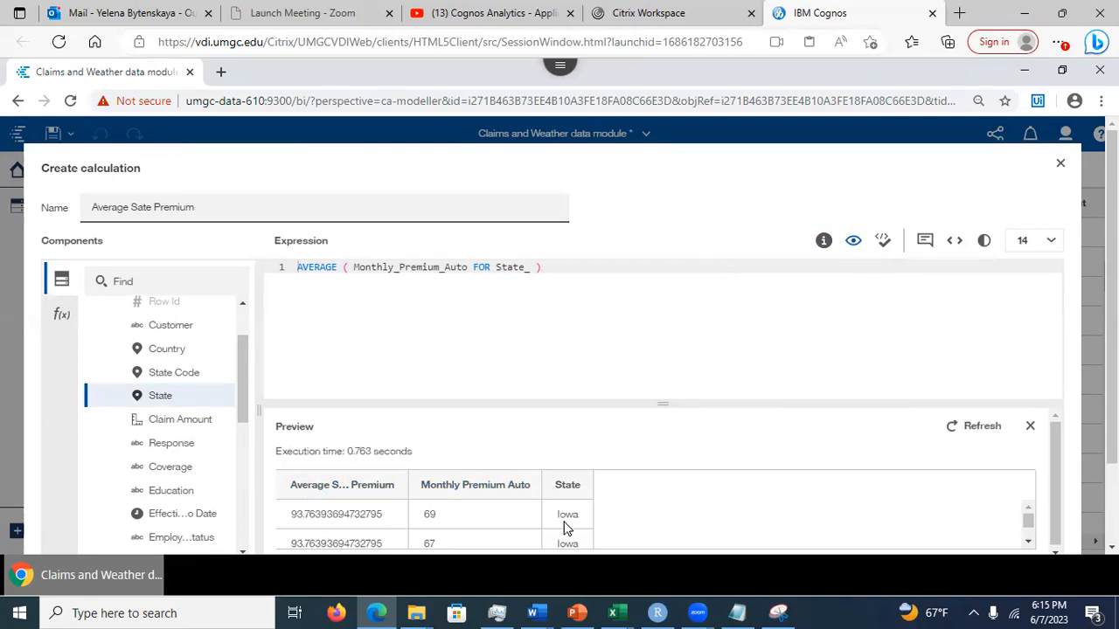
left_click_drag(1030, 513, 1031, 530)
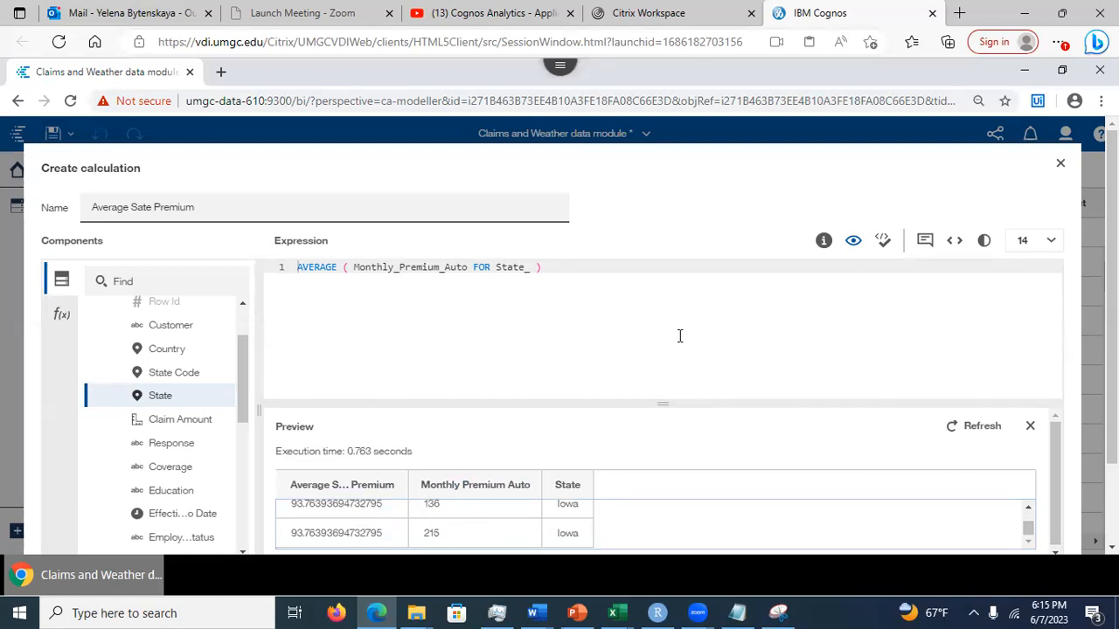
scroll(1112, 349, "down", 2)
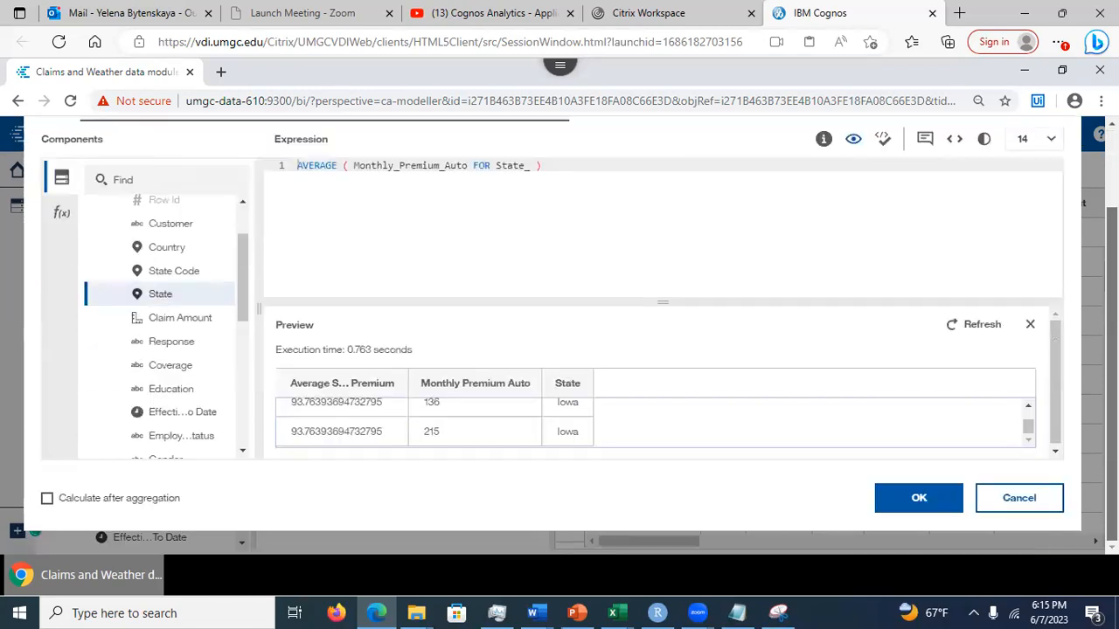
left_click(920, 497)
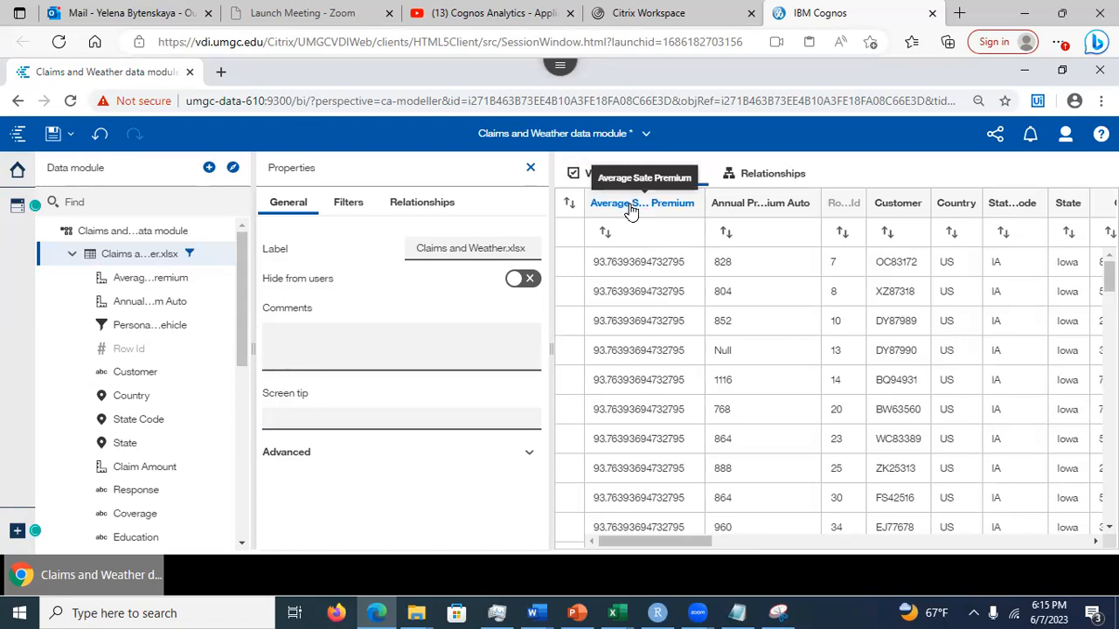
- Examine the Average Sate Premium values against the State column in the data grid
left_click_drag(646, 530, 664, 538)
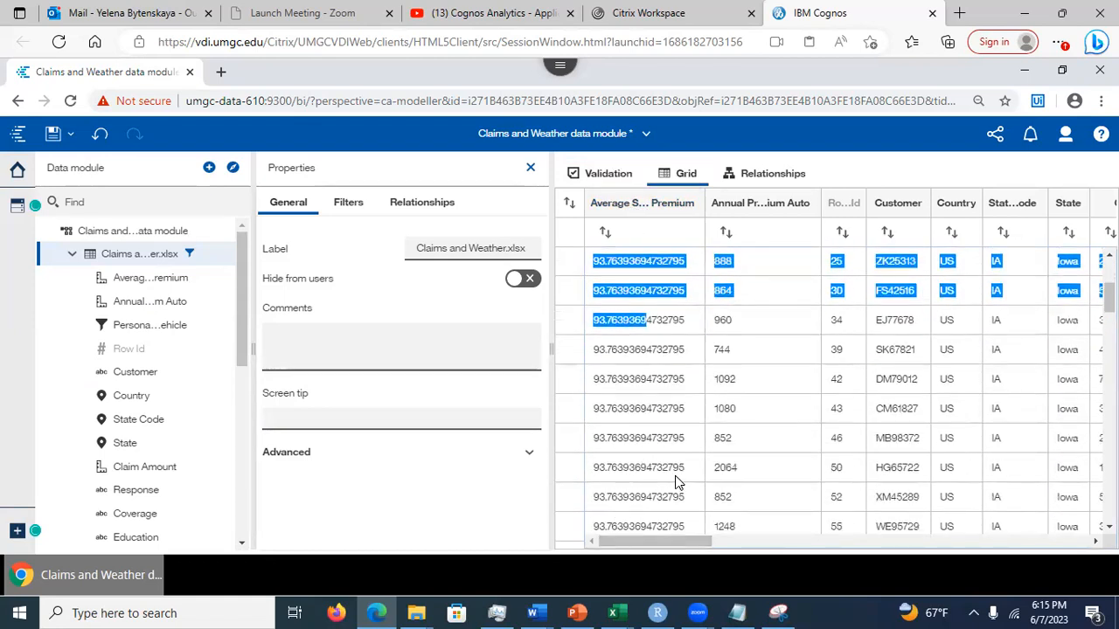
left_click(715, 363)
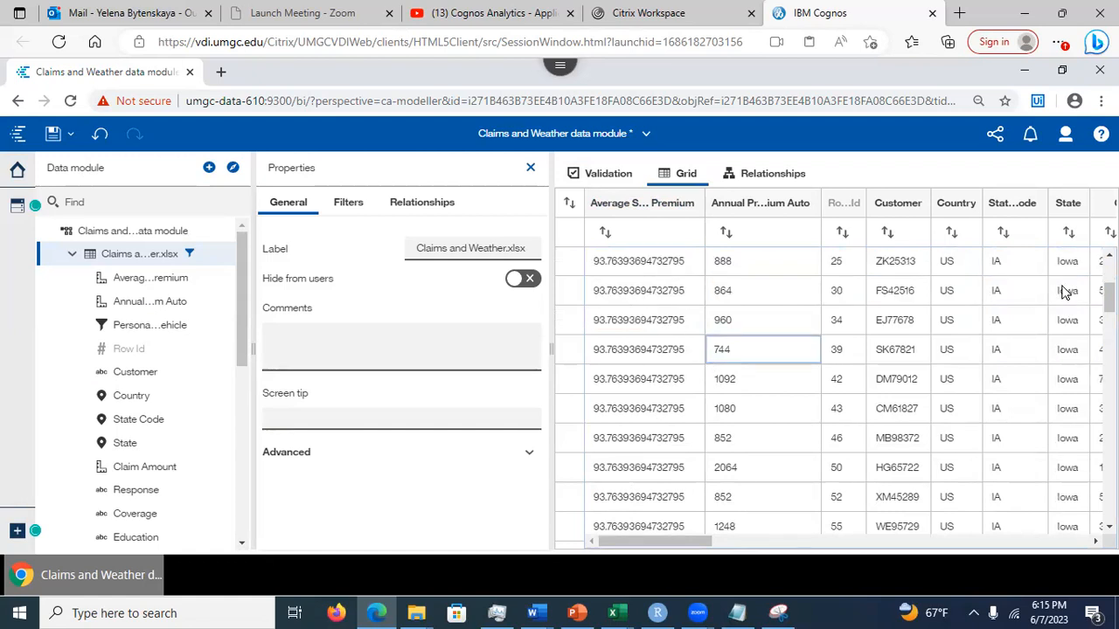
scroll(664, 552, "right", 3)
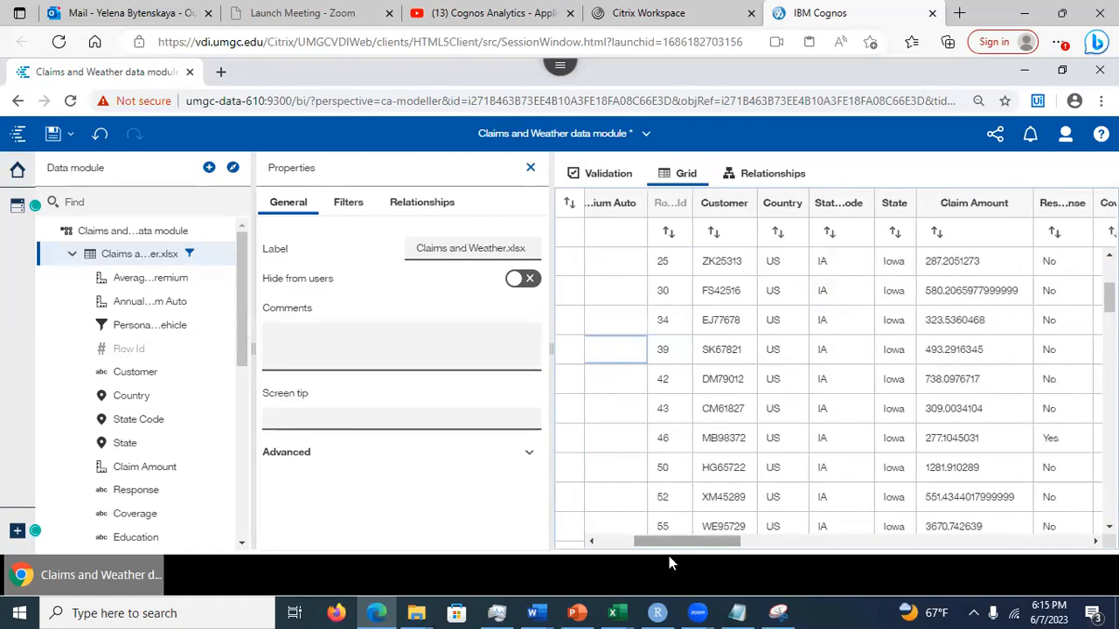
scroll(655, 539, "down", 3)
scroll(607, 547, "left", 3)
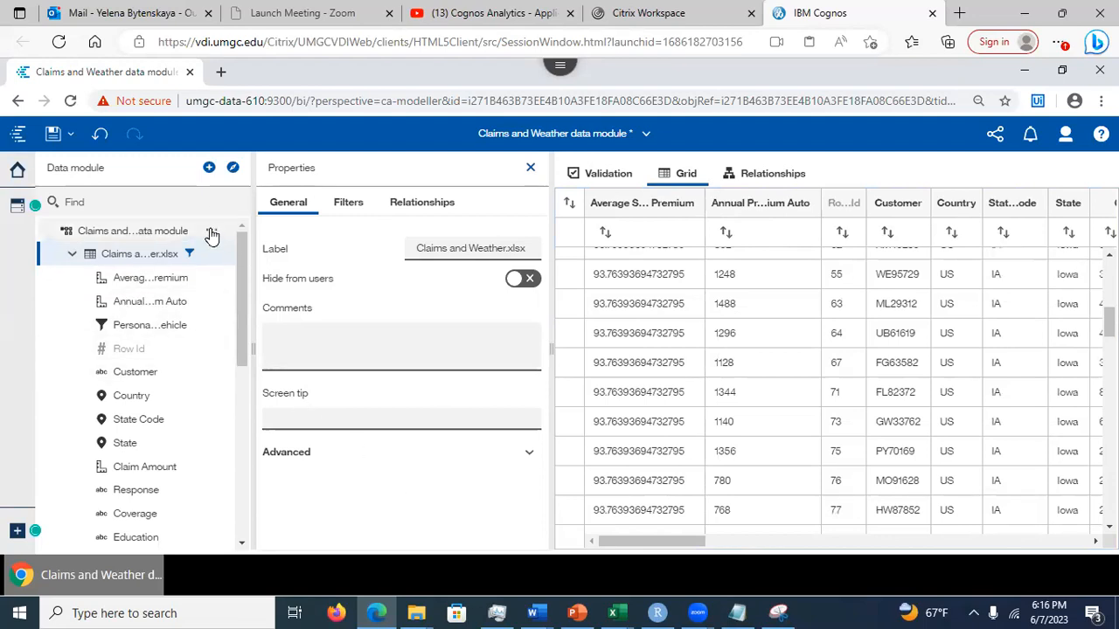
- Create a calculation at the Claims and Weather data module level and name it Overall Premium Average
left_click(212, 234)
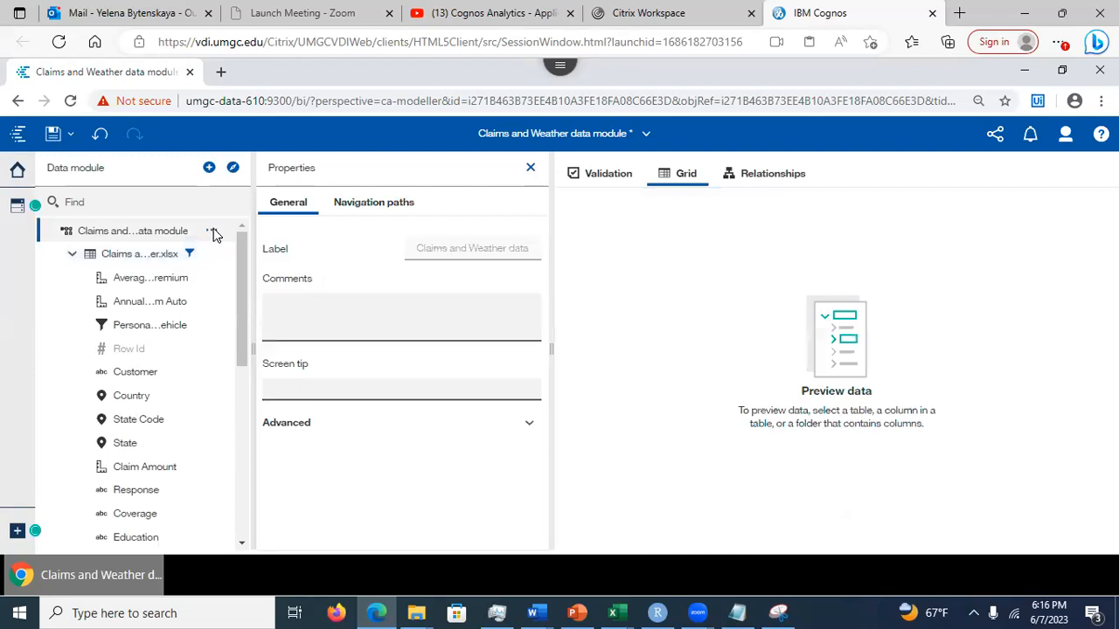
left_click(214, 234)
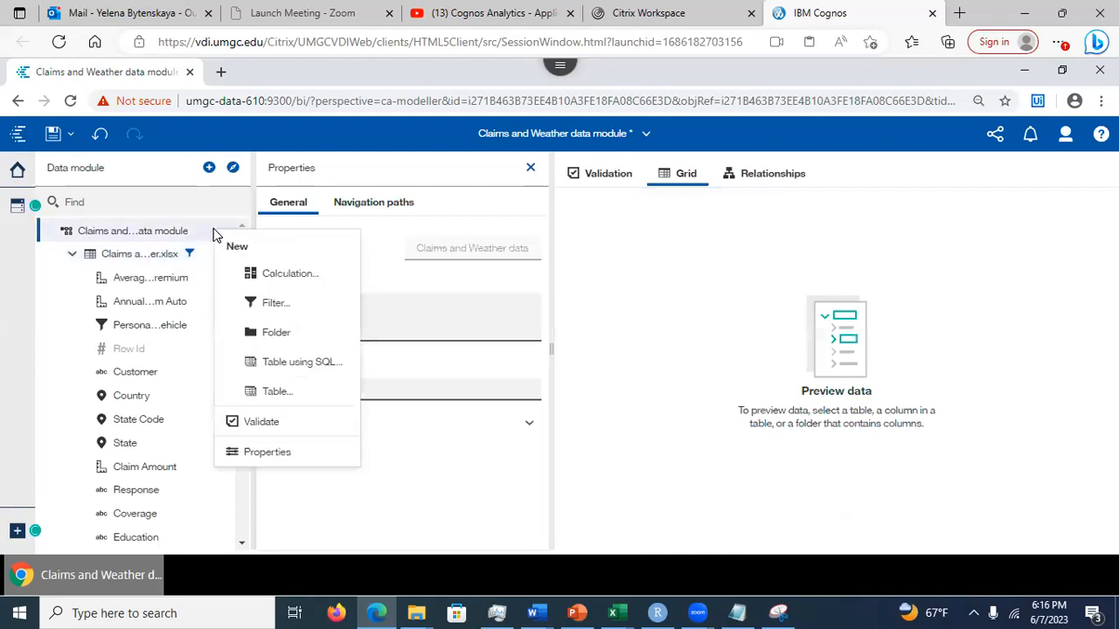
left_click(262, 273)
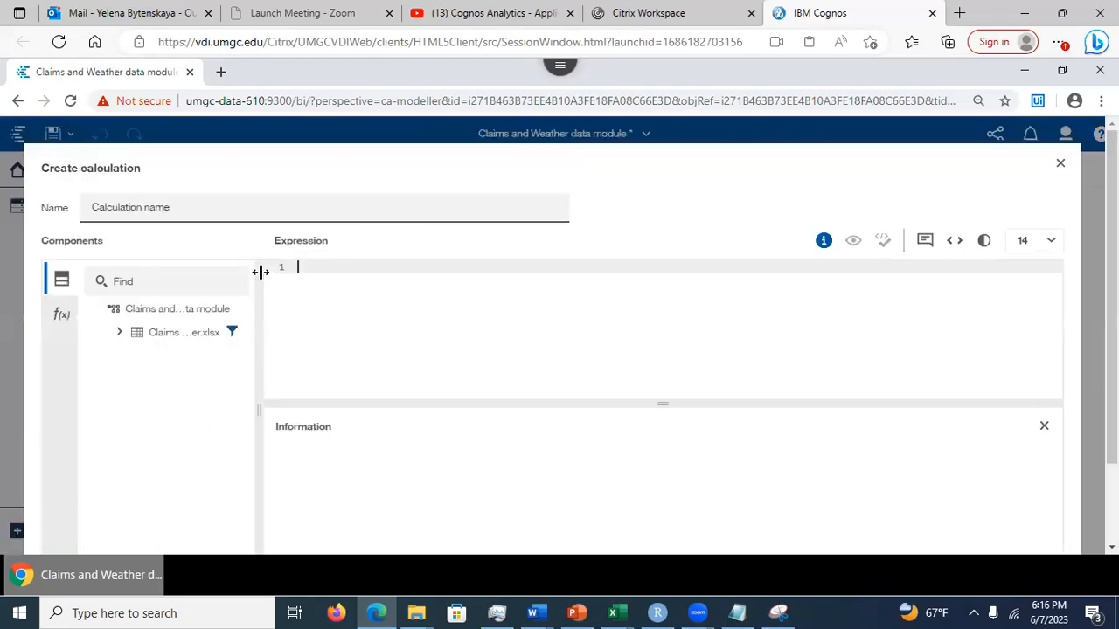
left_click(178, 200)
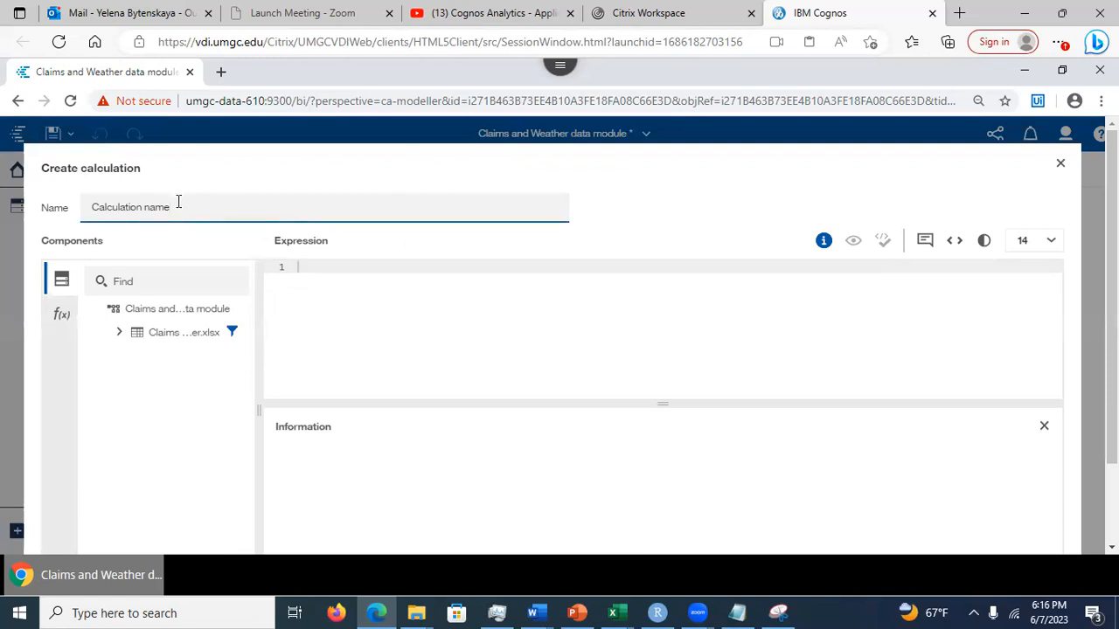
left_click_drag(178, 202, 32, 210)
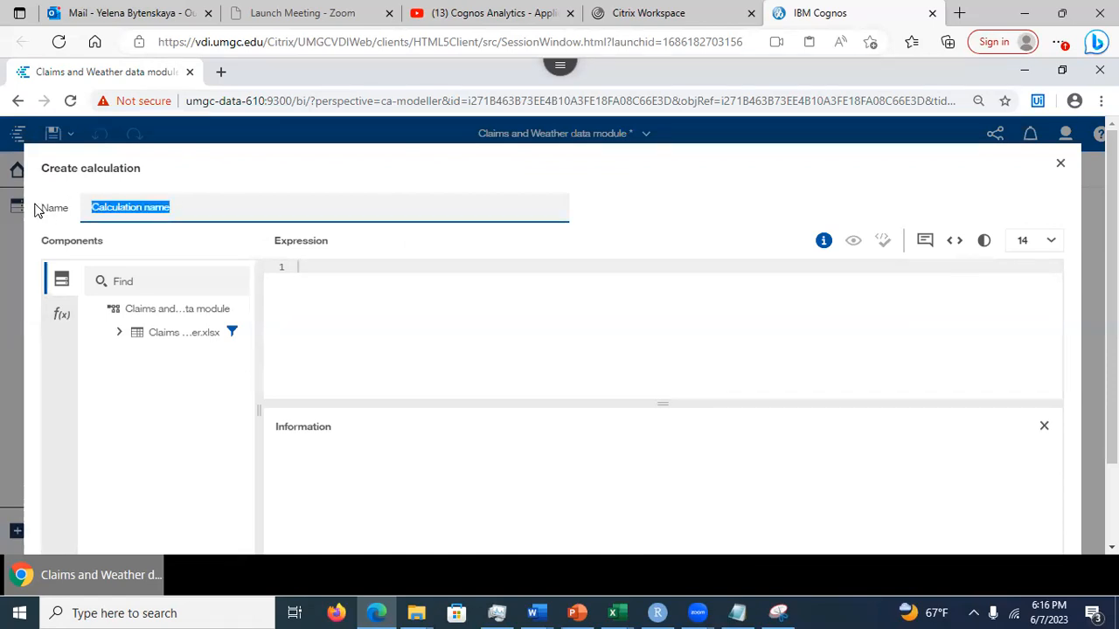
type("Overall Premium Average")
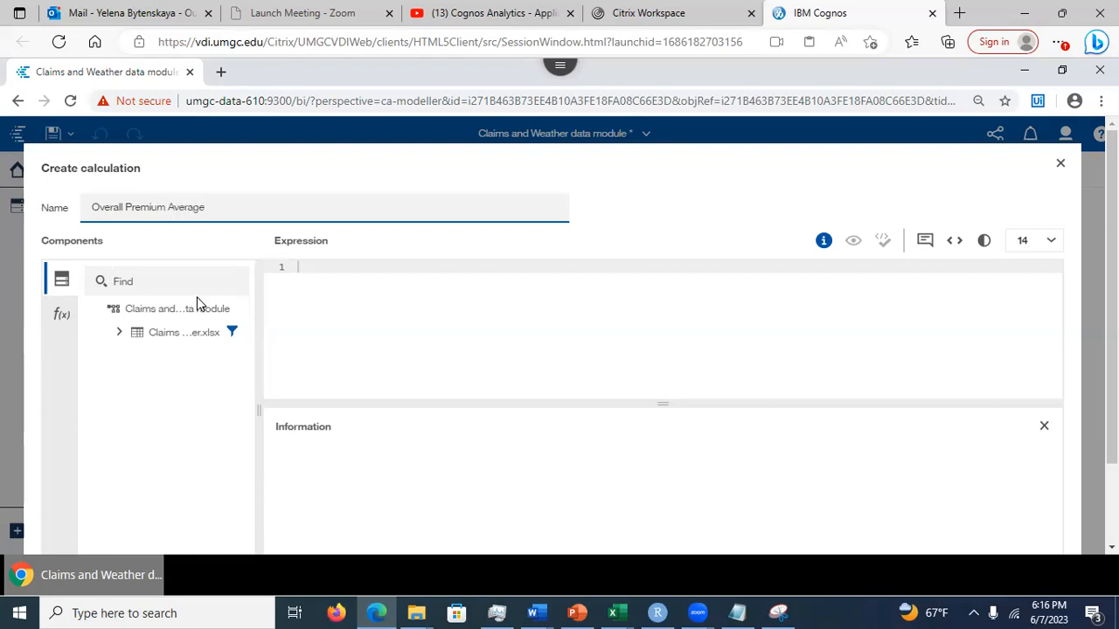
- Build the expression from the average summary function with the Claims and Weather.xlsx table's Monthly Premium Auto field as its argument
left_click(61, 313)
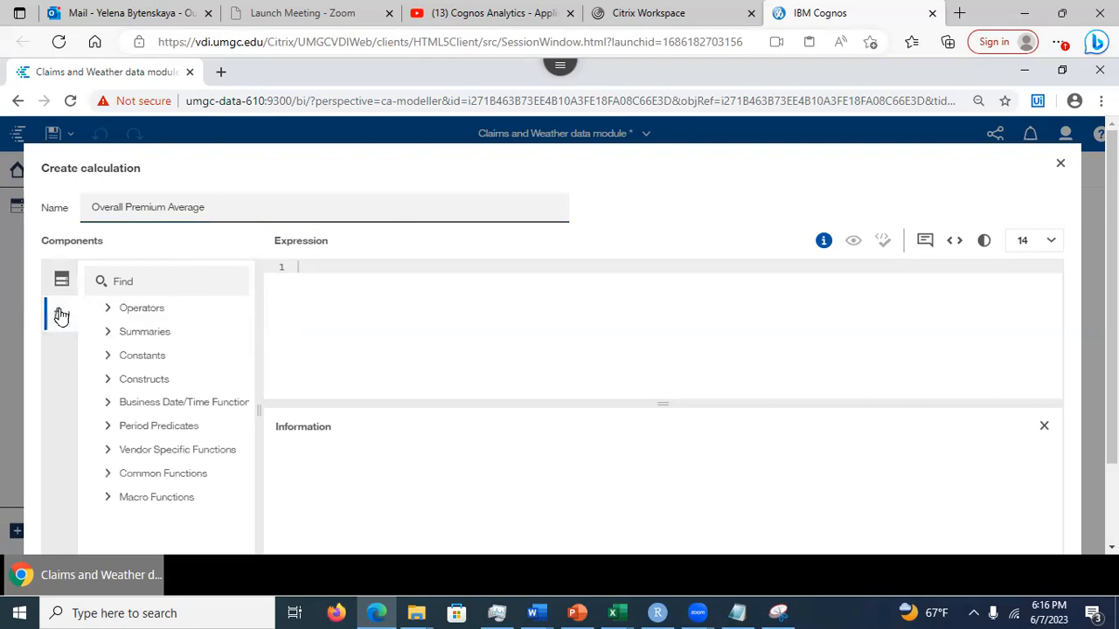
left_click(108, 332)
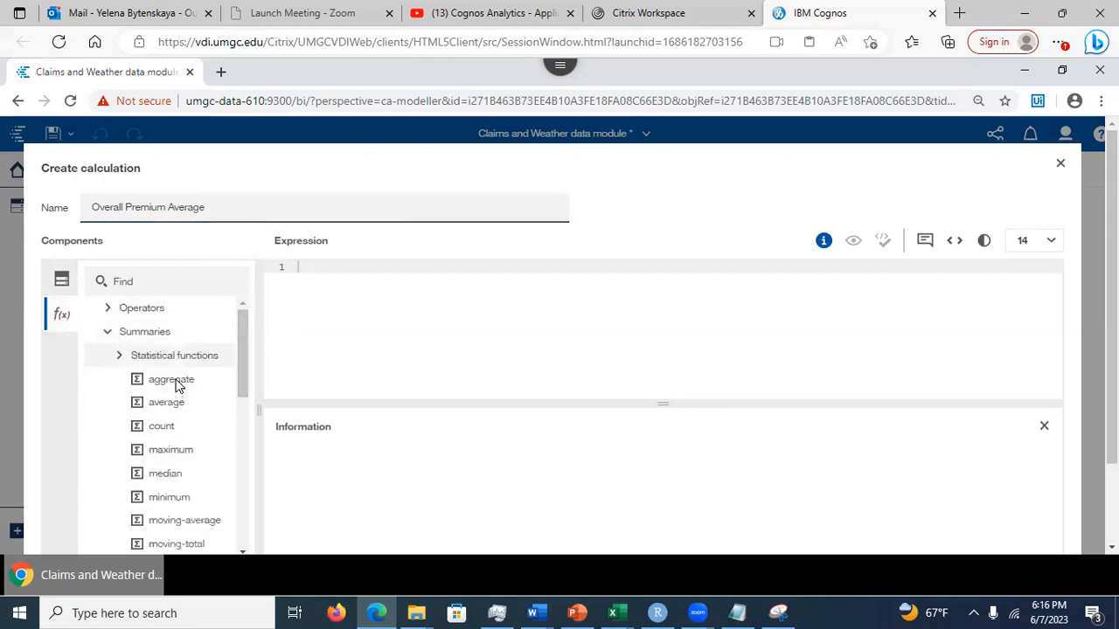
left_click_drag(166, 402, 312, 266)
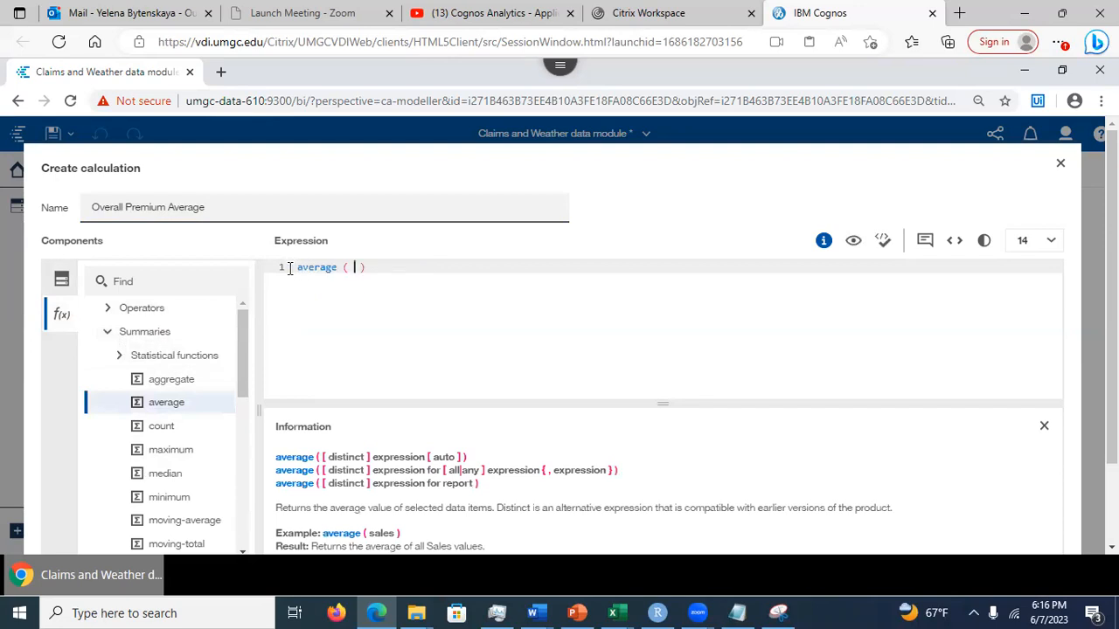
left_click(61, 277)
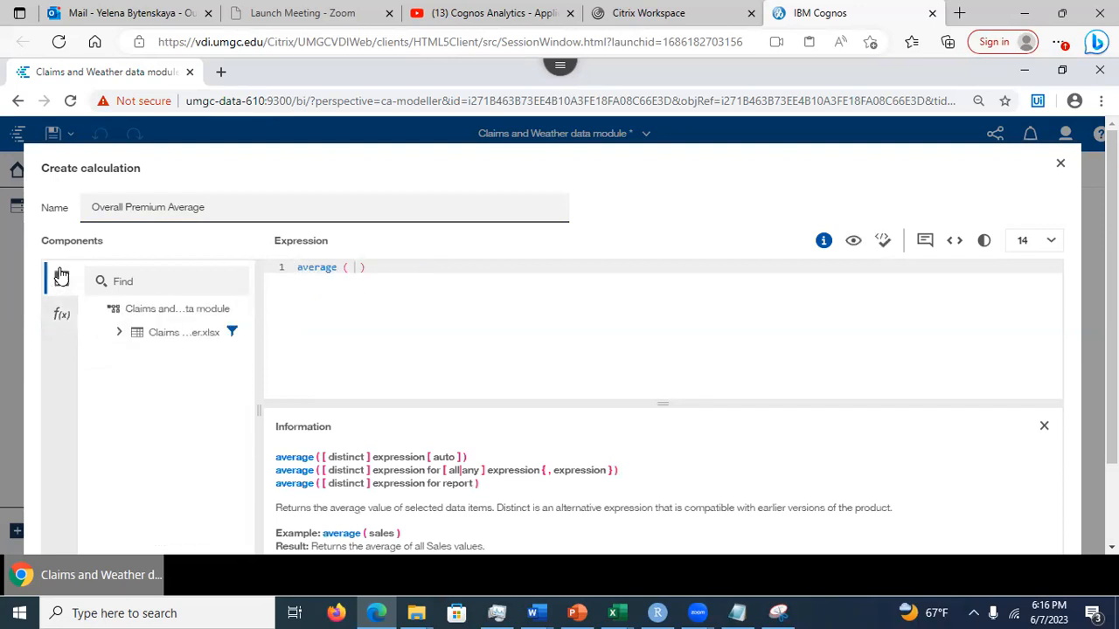
left_click(119, 332)
left_click_drag(243, 381, 251, 476)
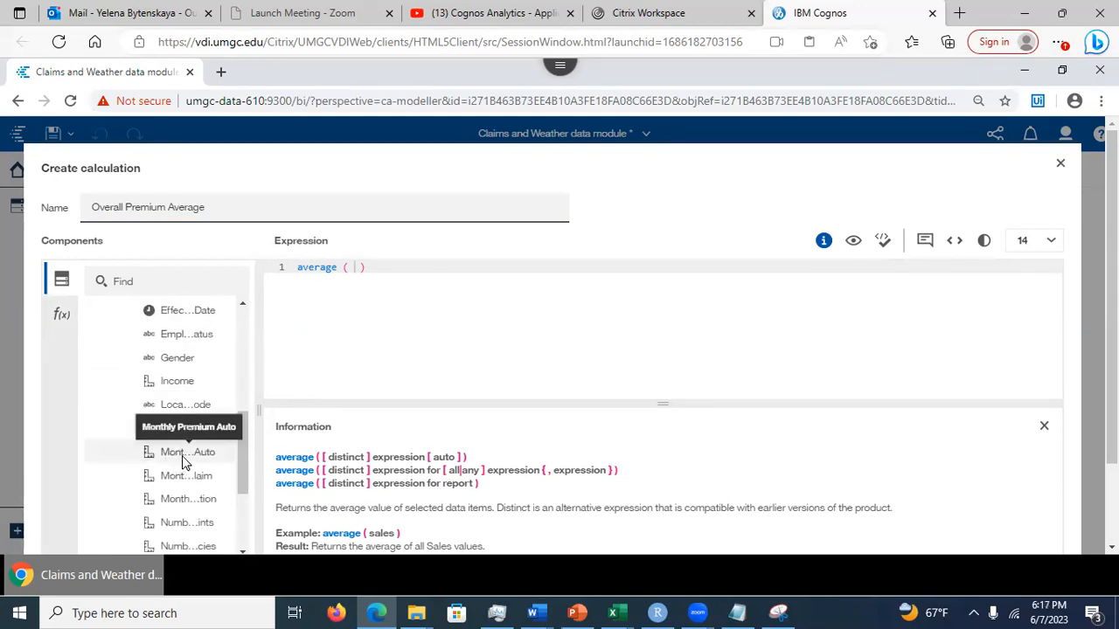
left_click_drag(269, 389, 493, 268)
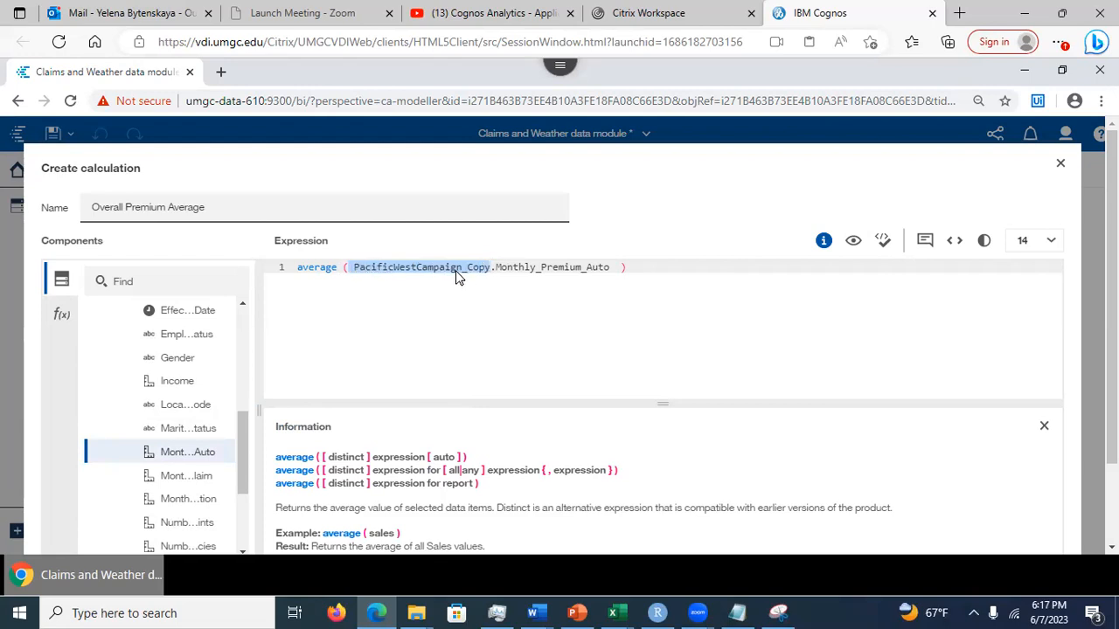
- Add the Overall Premium Average calculation to the data module and save the module
left_click(501, 269)
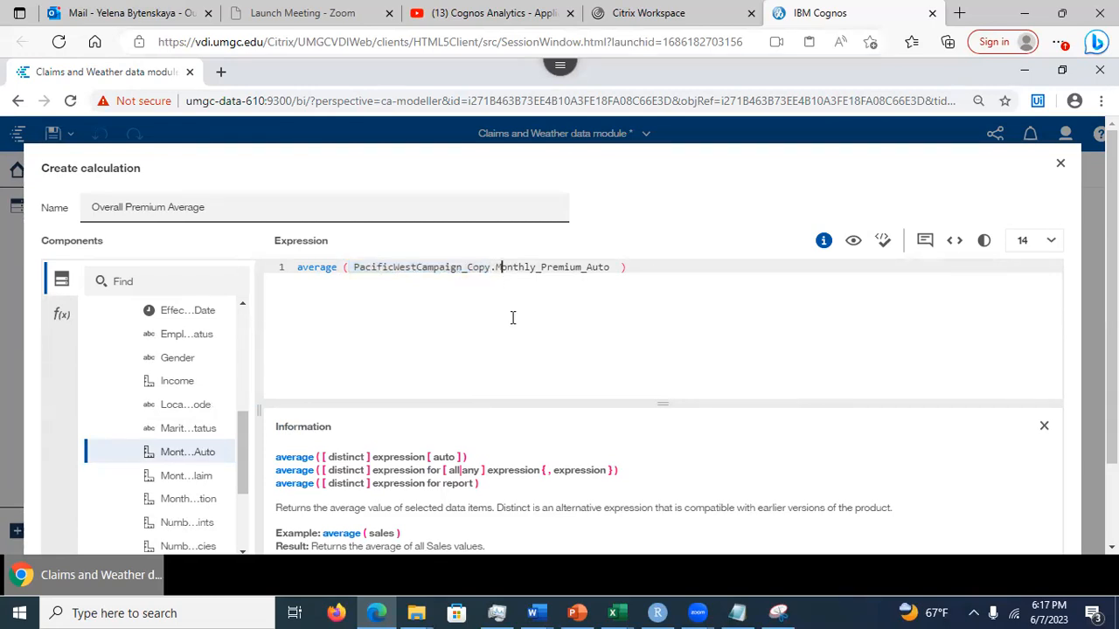
scroll(503, 268, "down", 1)
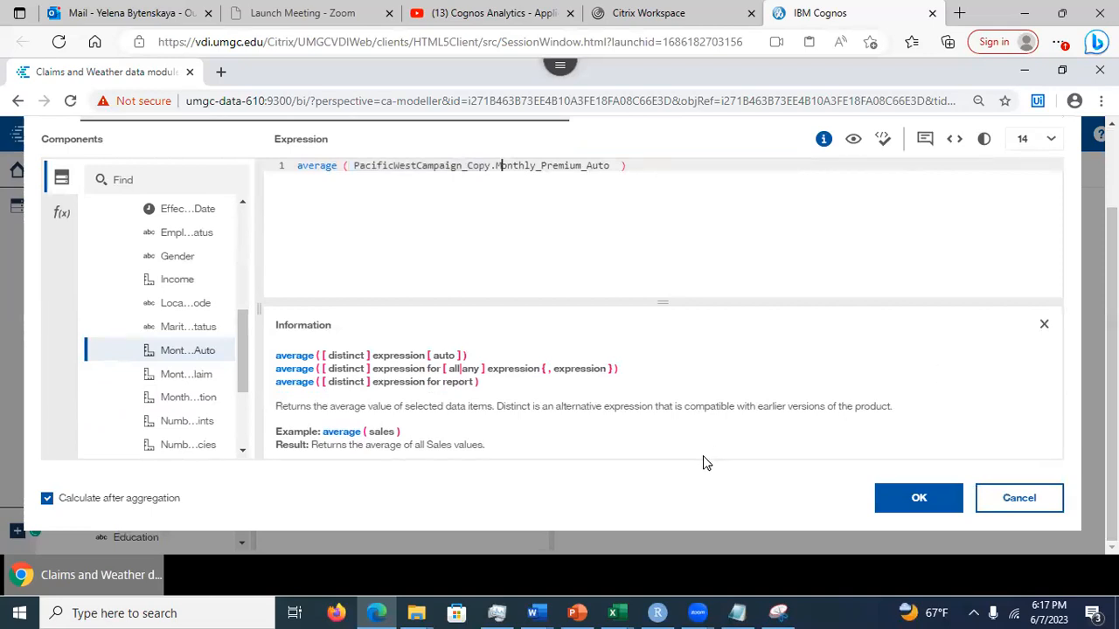
left_click(916, 496)
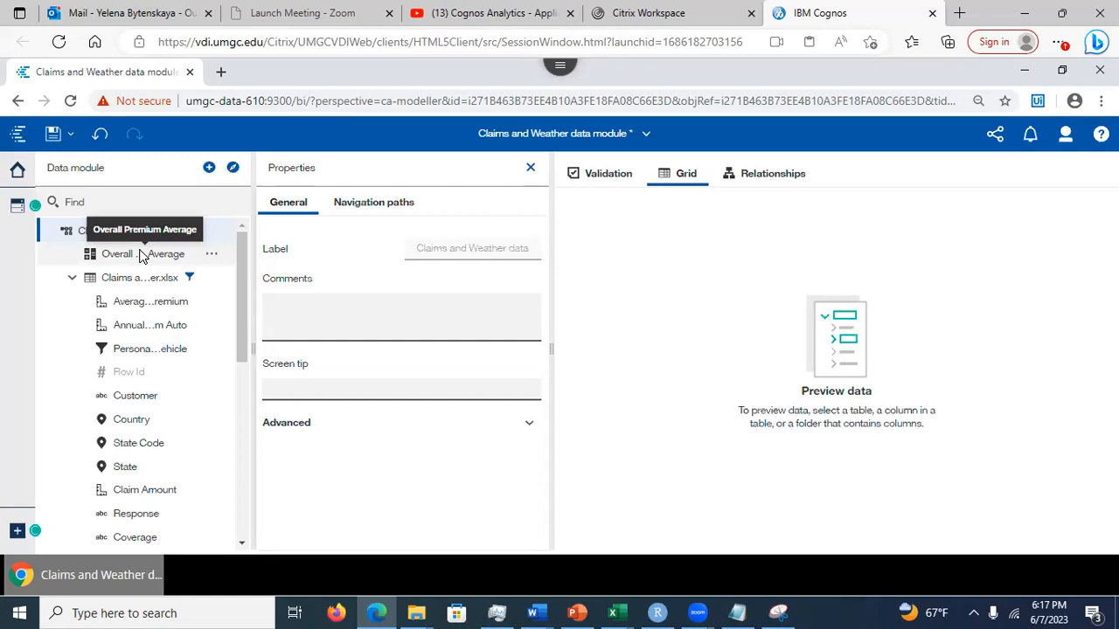
left_click(51, 135)
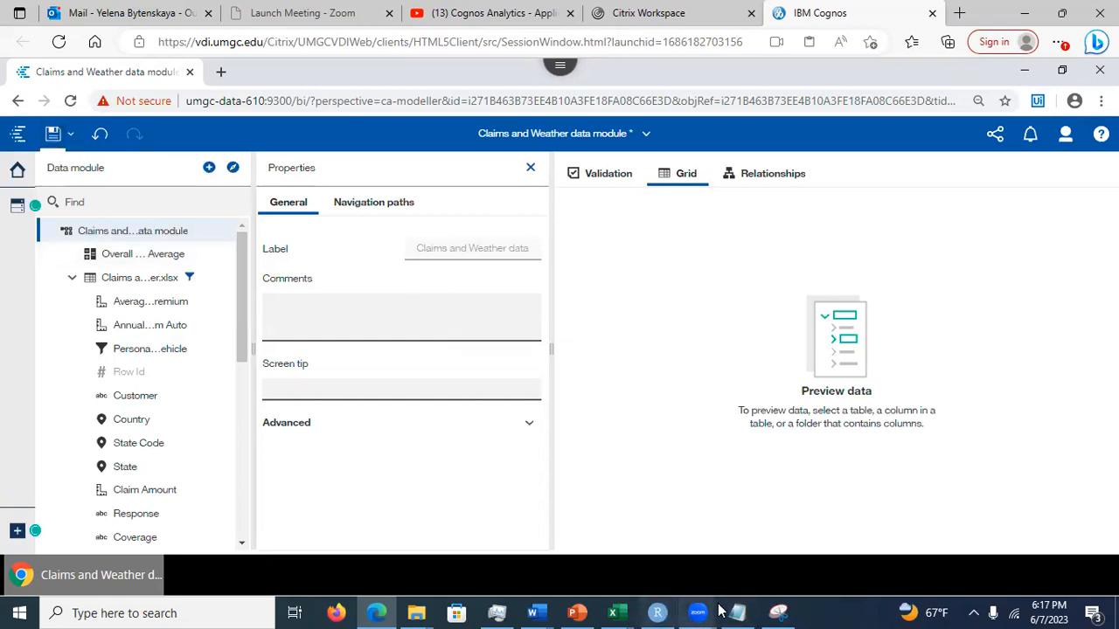
- Switch to the Intro to Cognos analytics presentation in PowerPoint and read slide 34 on data groups for numeric variables
left_click(576, 612)
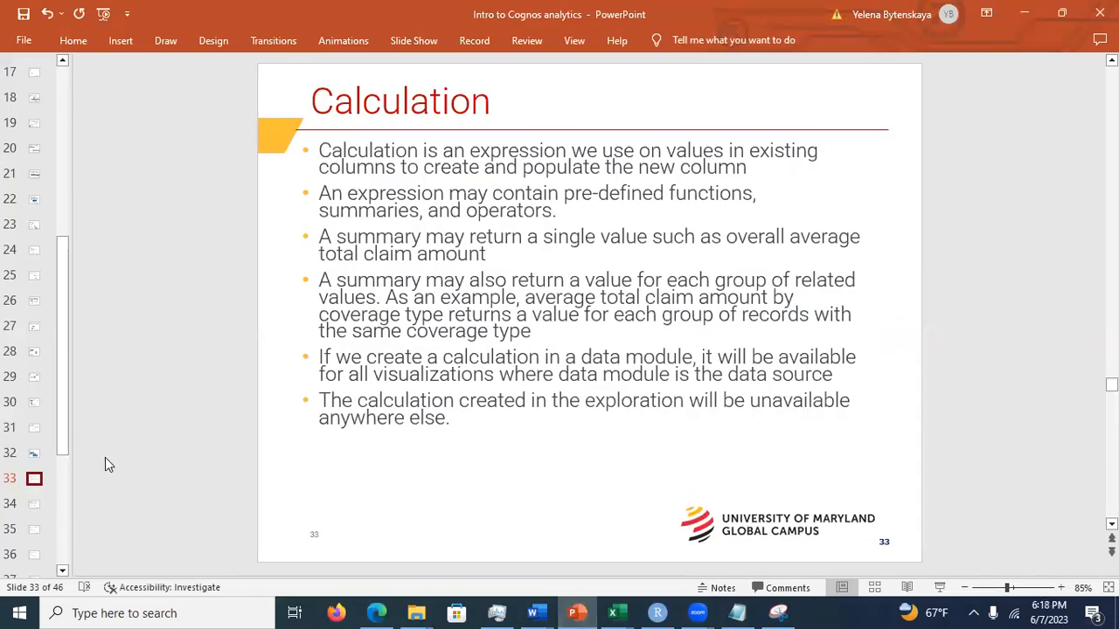
left_click(35, 507)
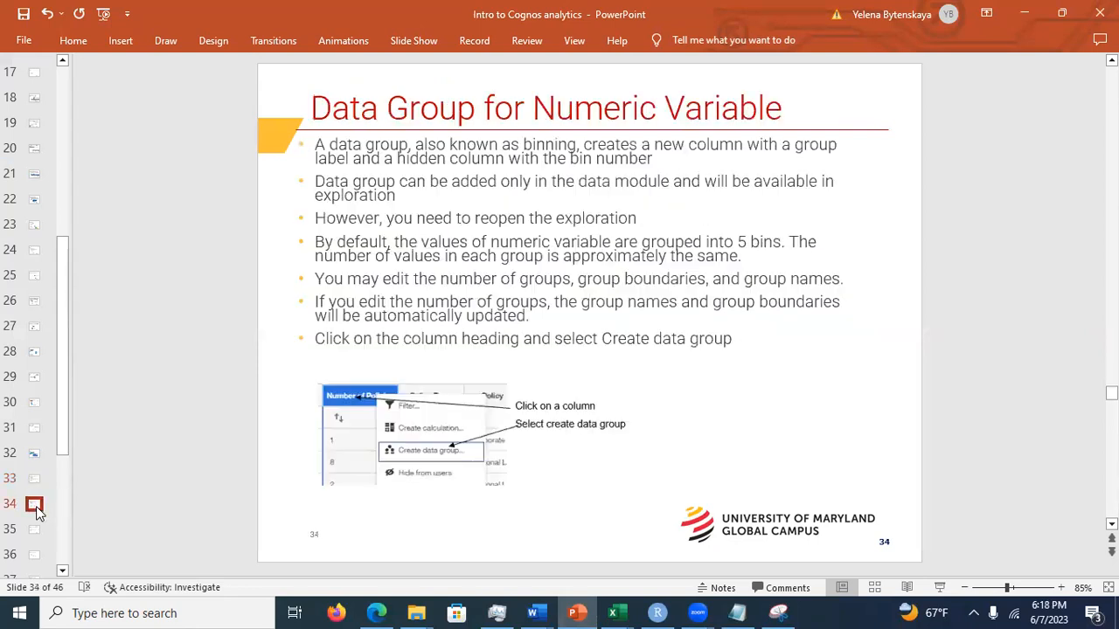
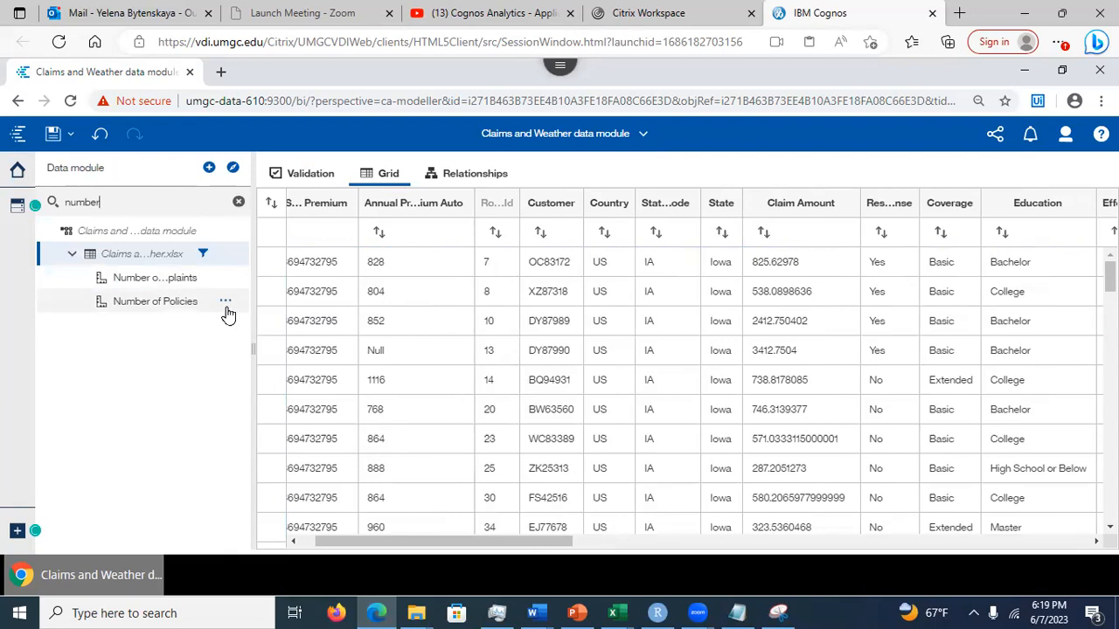
- Create a data group from the Number of Policies column in Cognos, keeping the default name, five groups and range borders
left_click(225, 300)
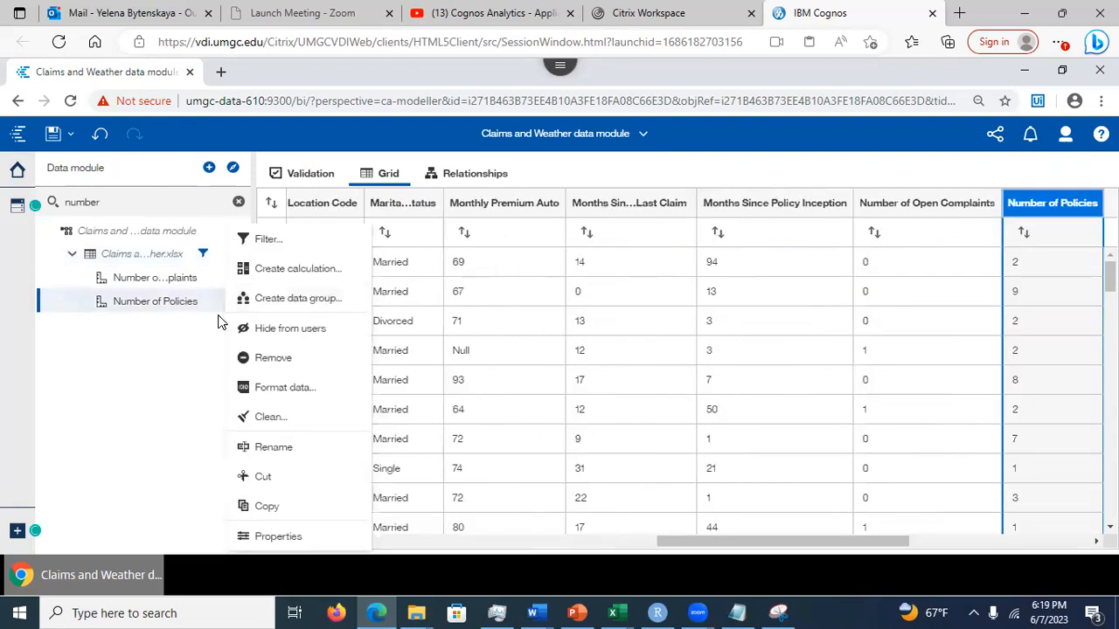
left_click(276, 298)
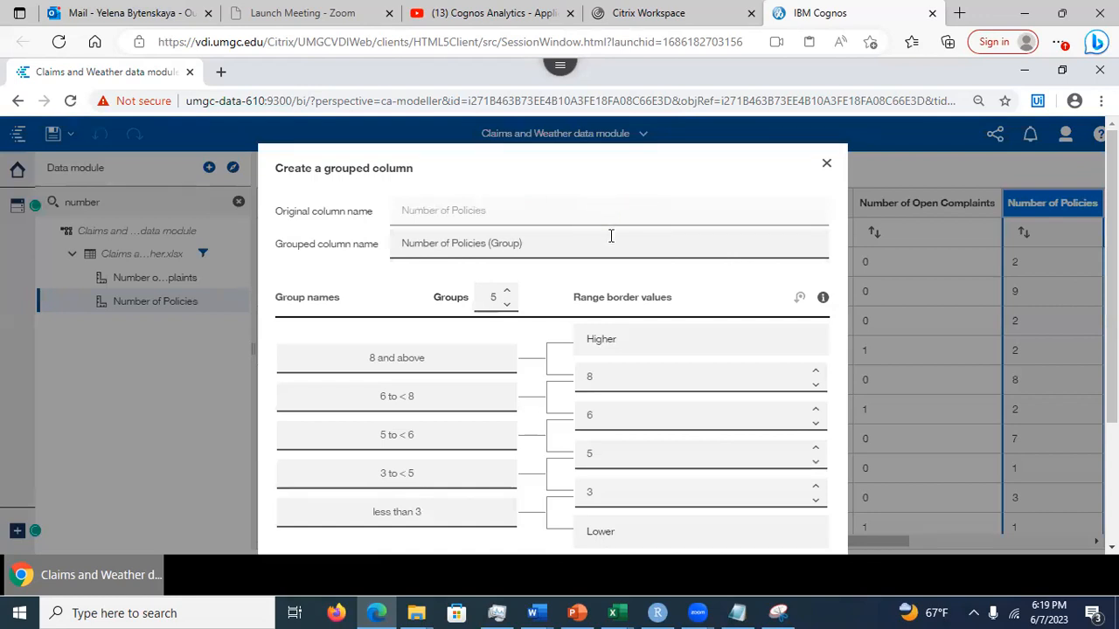
left_click(536, 244)
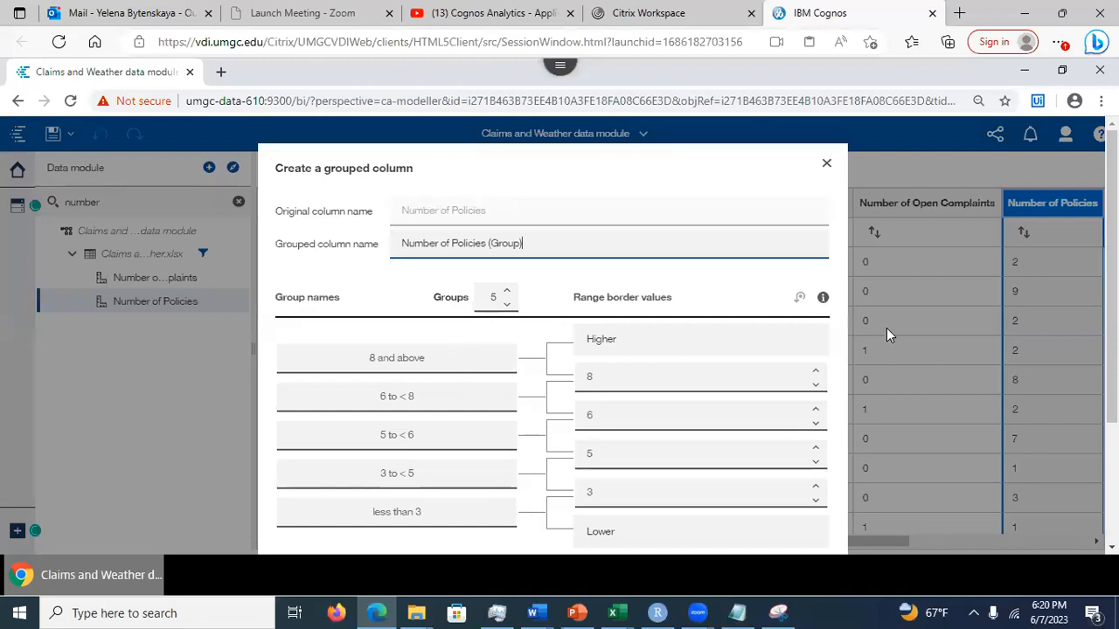
scroll(672, 424, "down", 2)
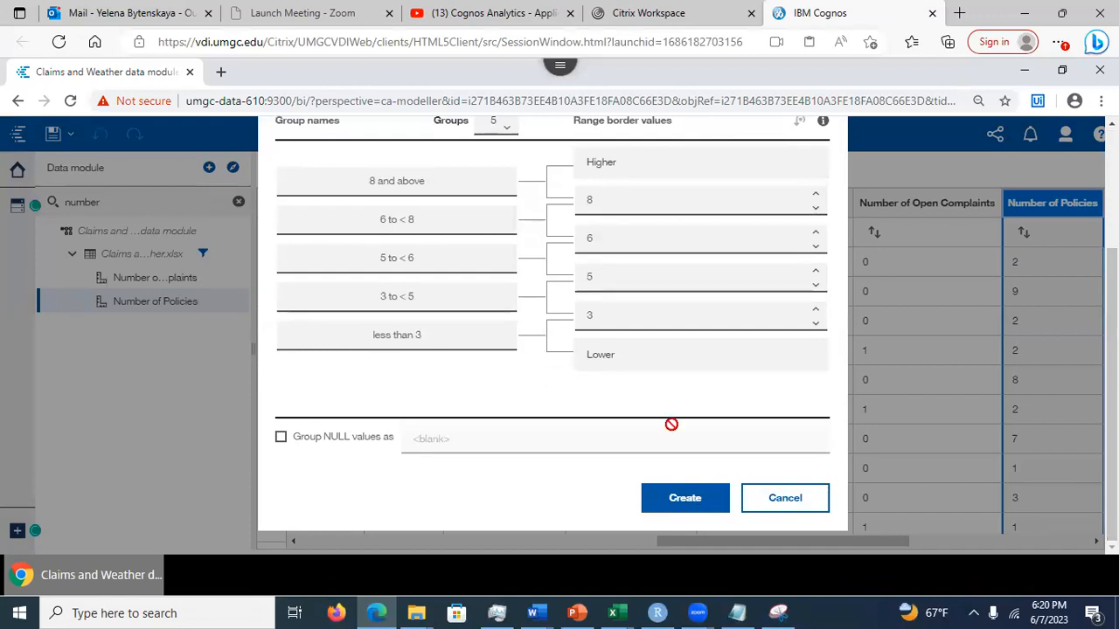
left_click(680, 498)
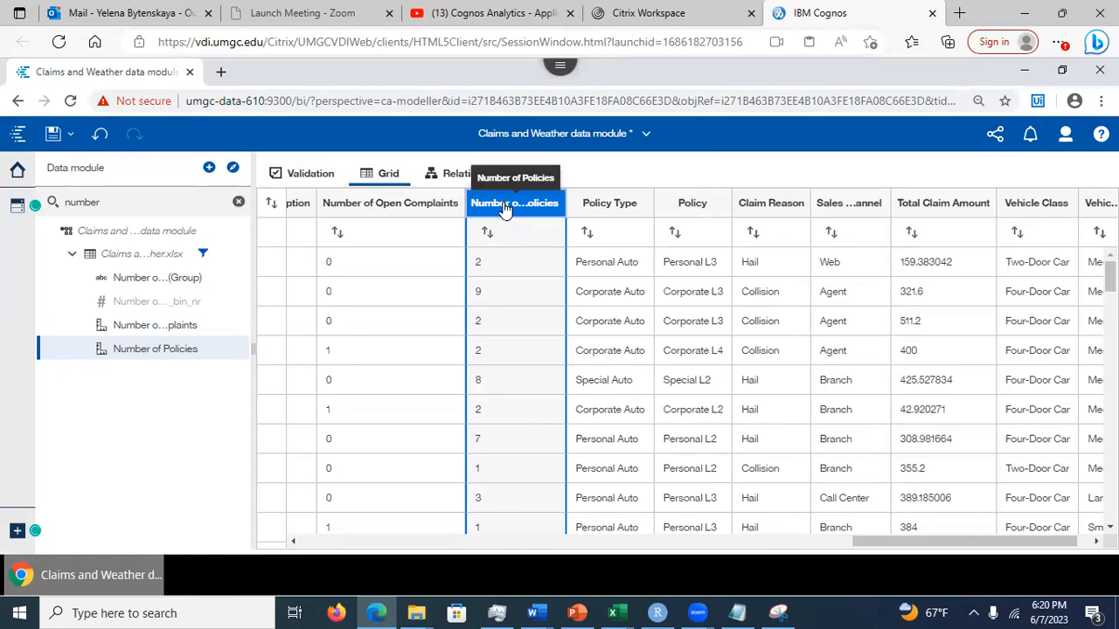
left_click_drag(886, 545, 330, 595)
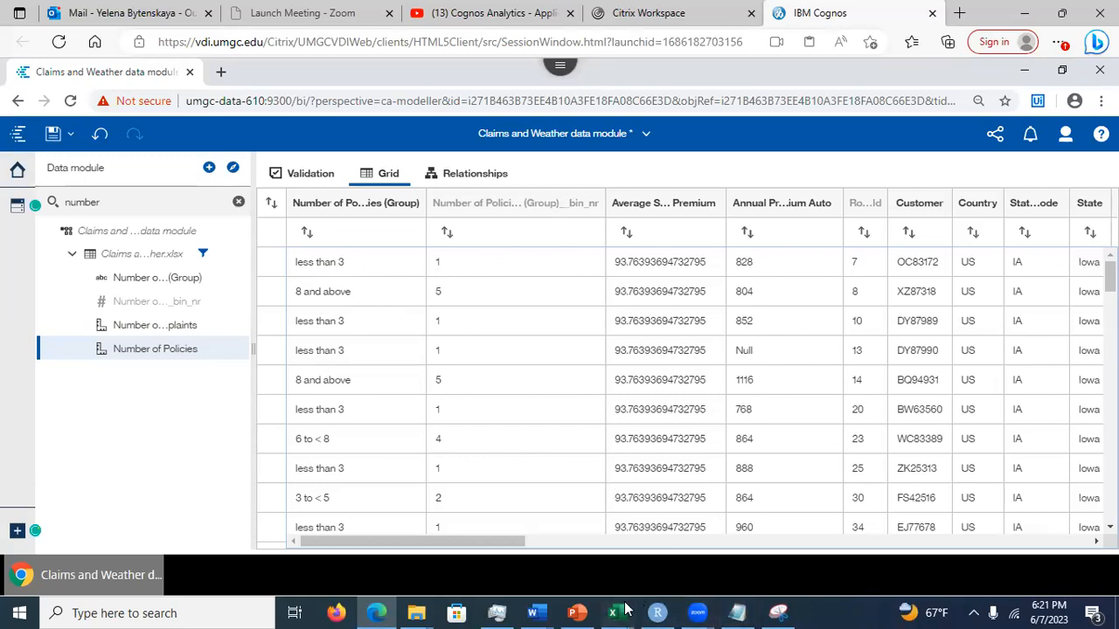
- Switch to the PowerPoint presentation, read slide 36 on data groups for categorical variables, and return to Cognos
left_click(576, 613)
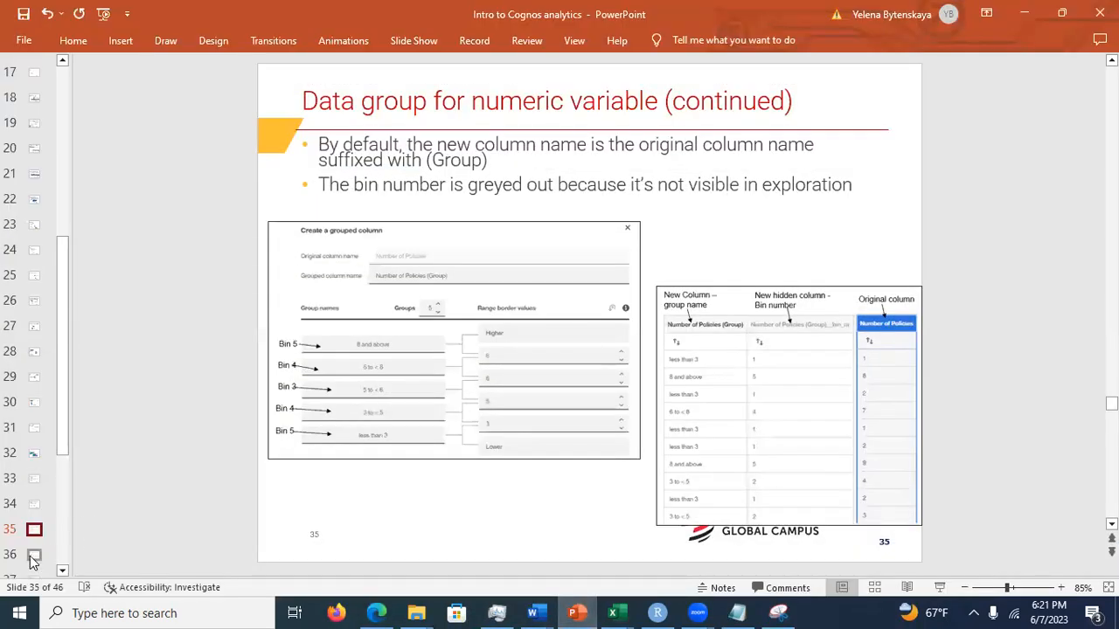
left_click(34, 554)
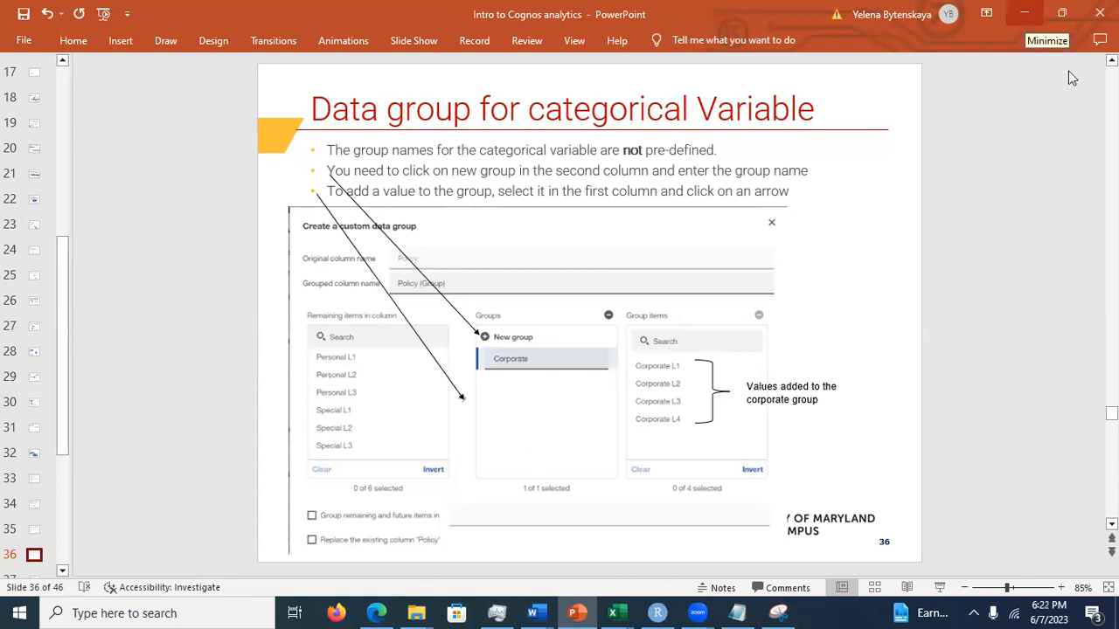
left_click(1024, 12)
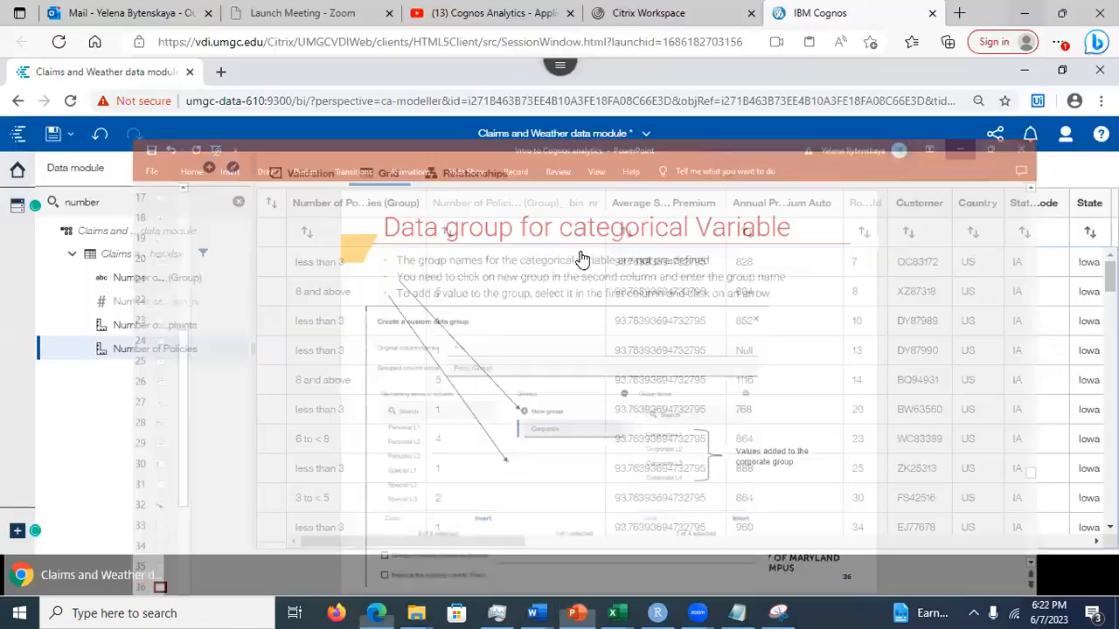
- Start a custom data group on the Policy column and add a group named Corporate
left_click_drag(455, 542, 1031, 552)
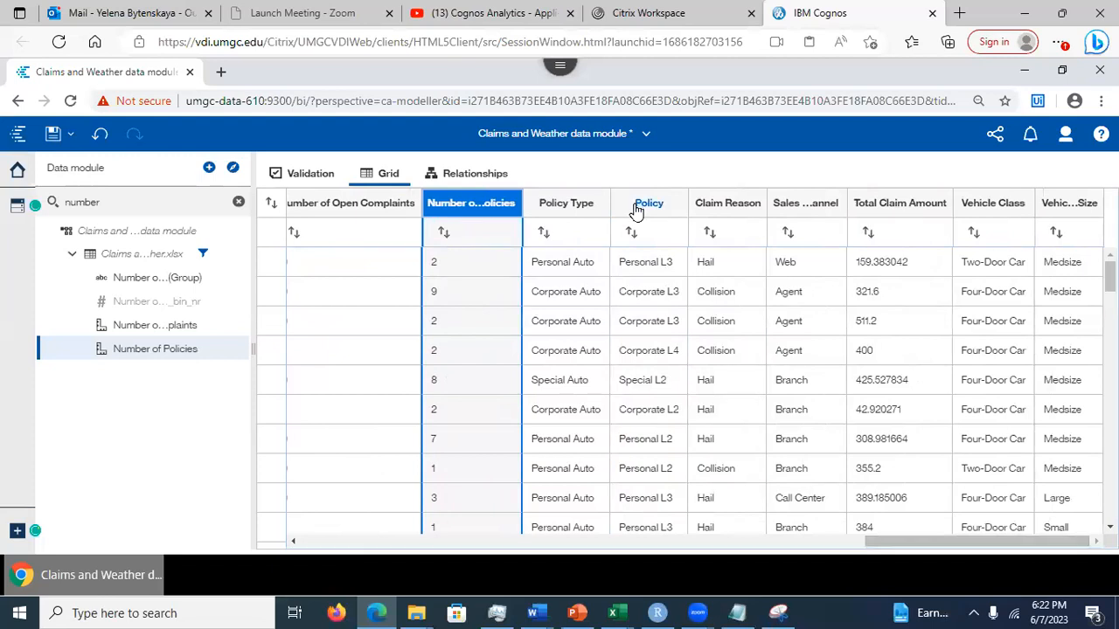
left_click(637, 210)
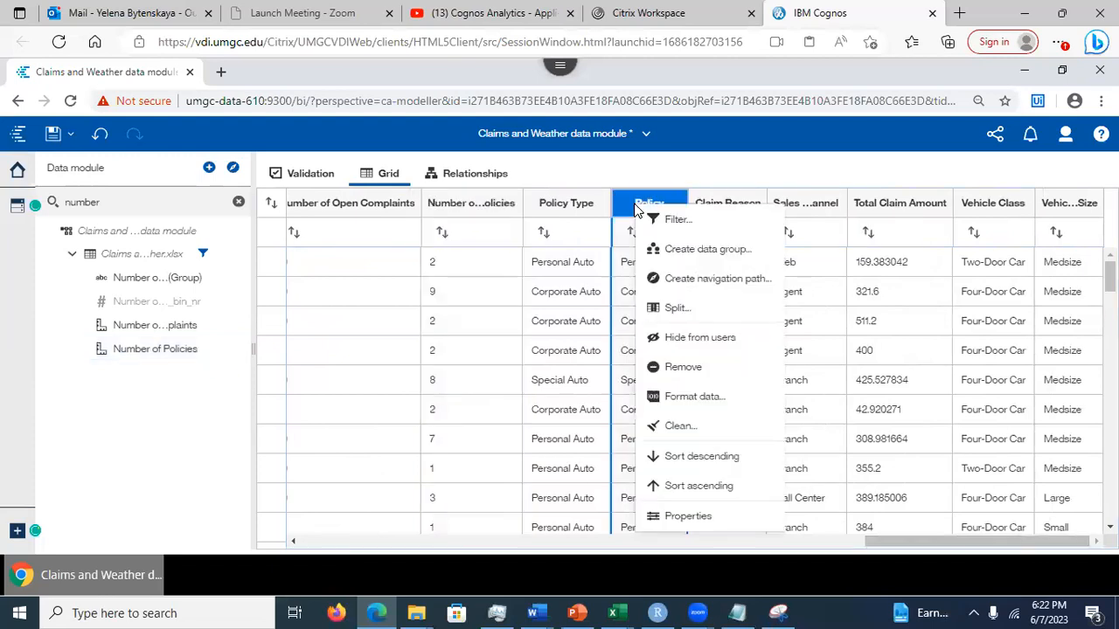
left_click(674, 251)
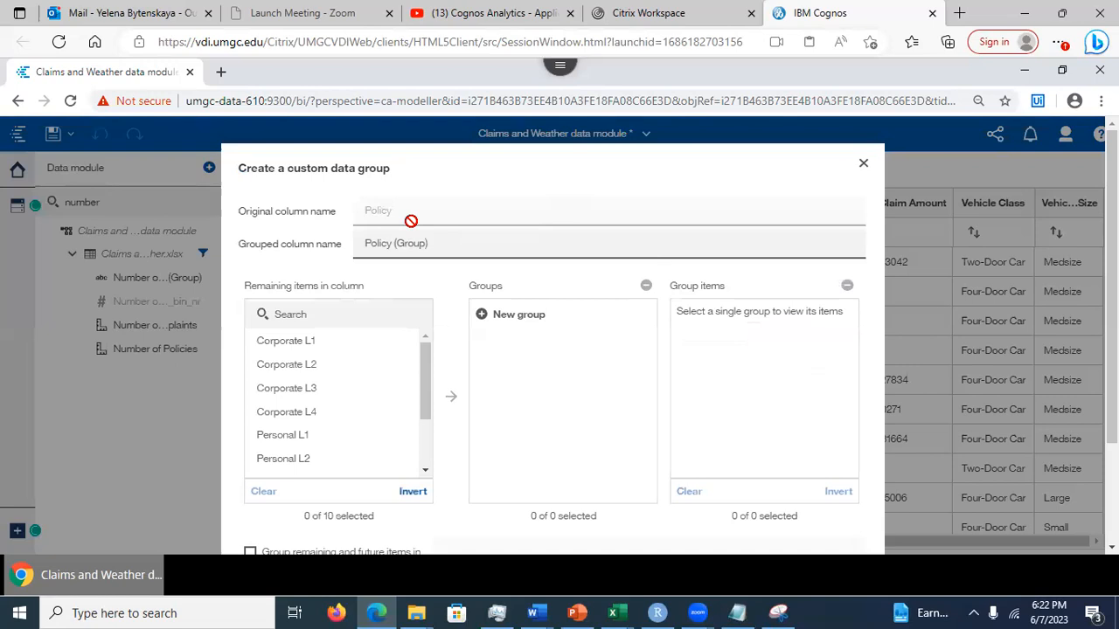
left_click(512, 322)
type("Co")
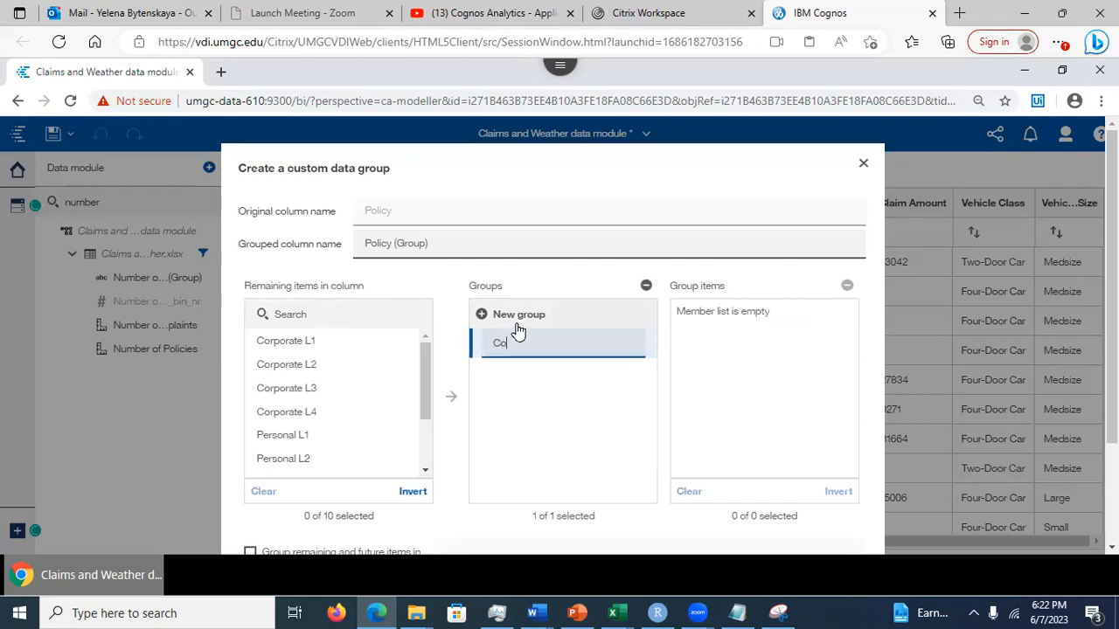
type("rporate")
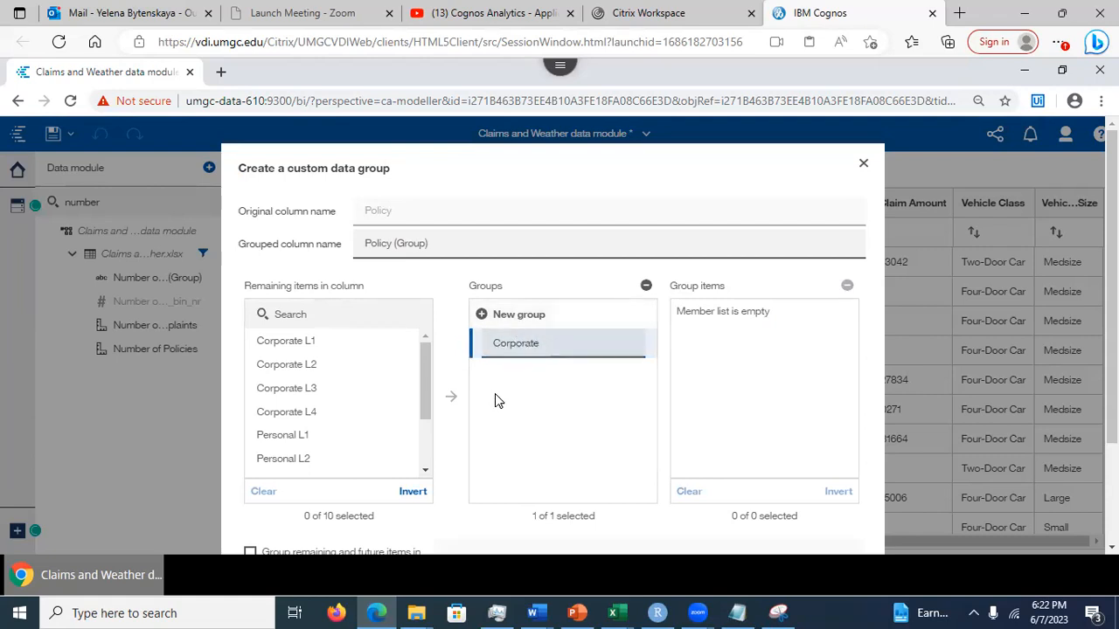
- Assign the items Corporate L1, Corporate L2, Corporate L3 and Corporate L4 to the Corporate group
left_click(316, 343)
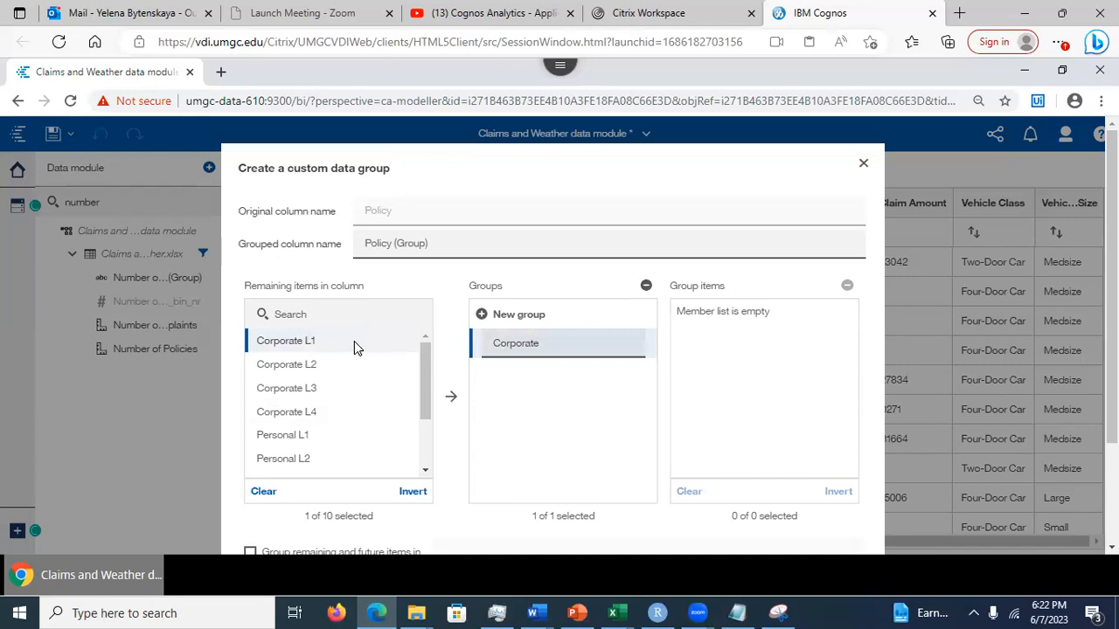
left_click(451, 398)
left_click(320, 343)
left_click(451, 398)
left_click(321, 342)
left_click(451, 398)
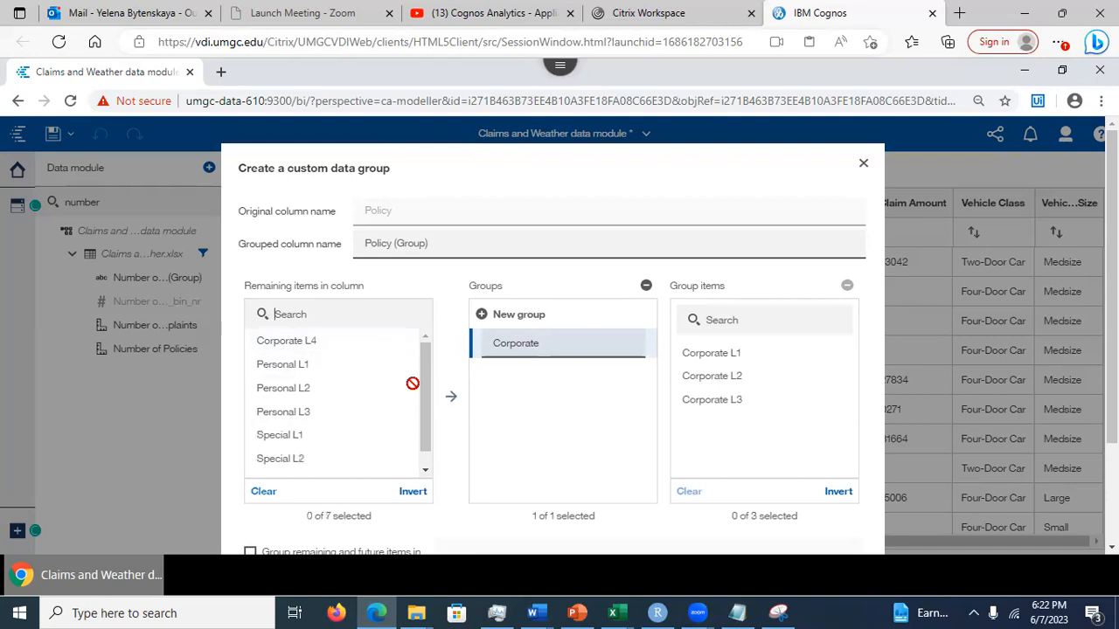
left_click(328, 340)
left_click(451, 398)
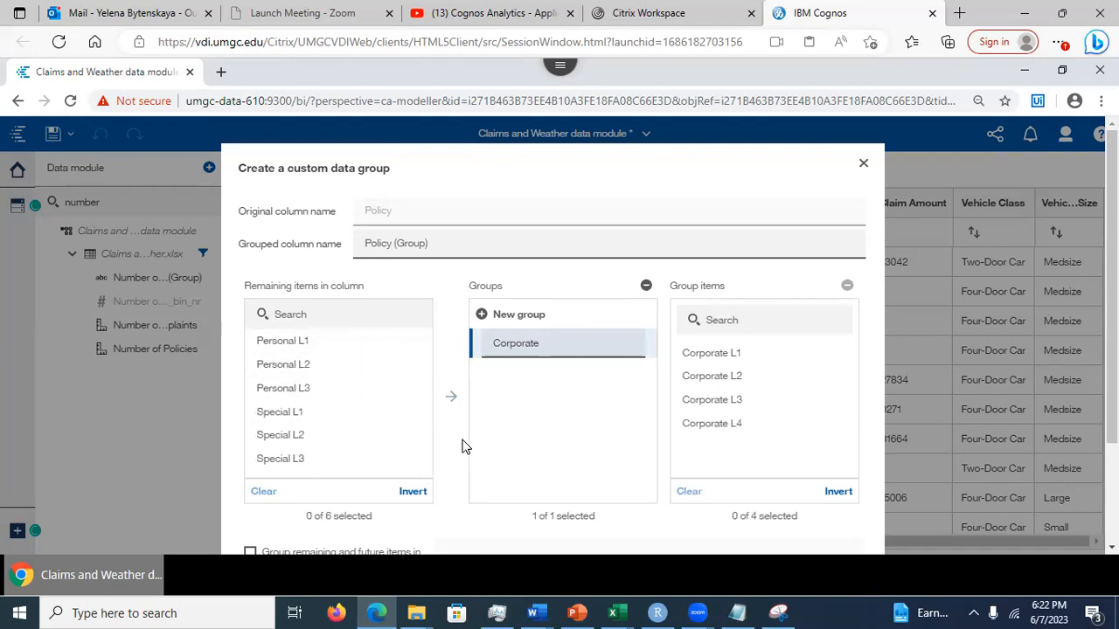
- Add a group named Personal and assign Personal L1, Personal L2 and Personal L3 to it
left_click(486, 316)
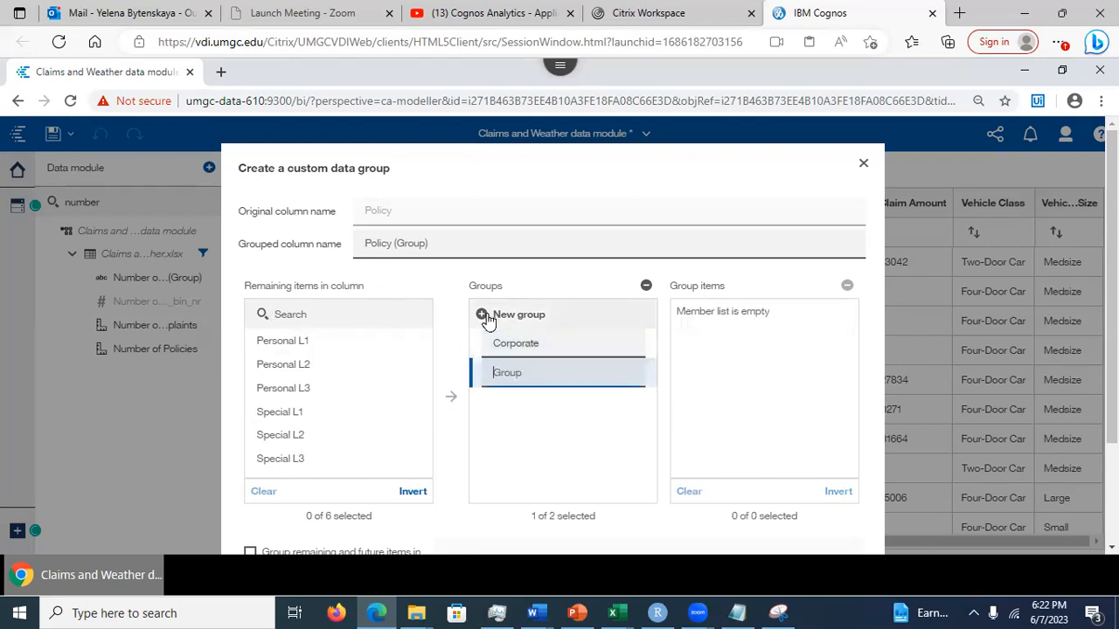
type("Personal")
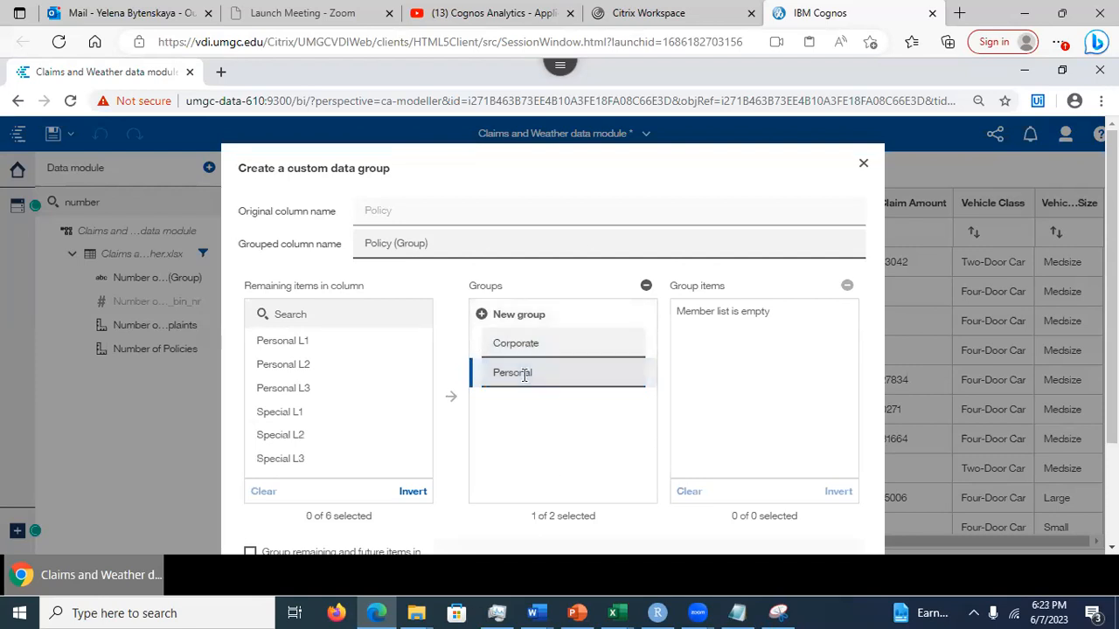
left_click(306, 341)
left_click(451, 401)
left_click(307, 345)
left_click(453, 402)
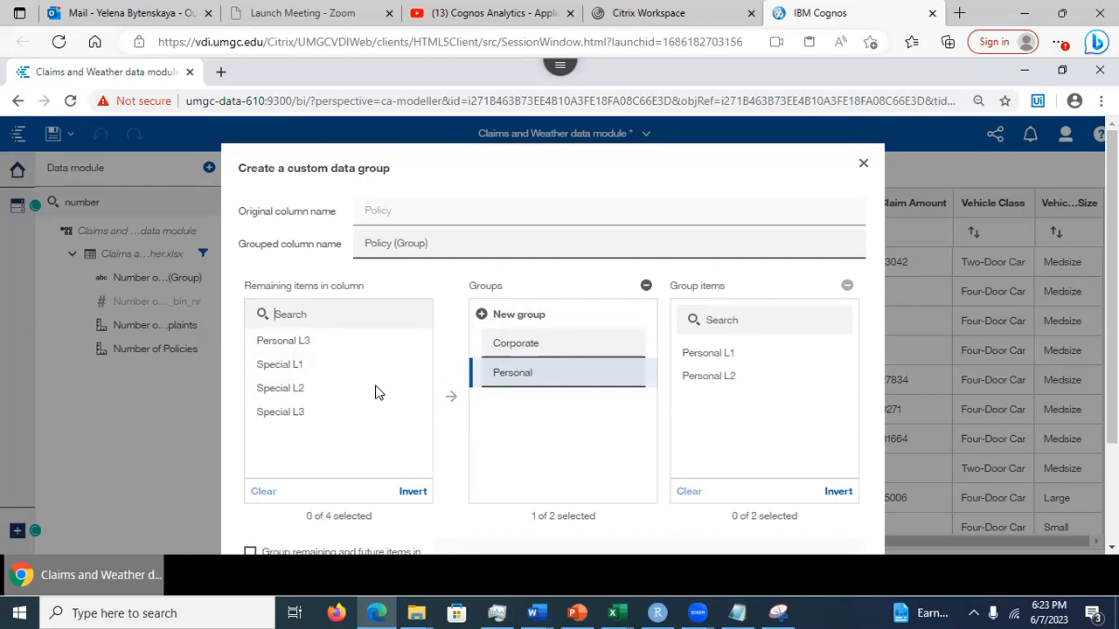
left_click(326, 342)
left_click(451, 401)
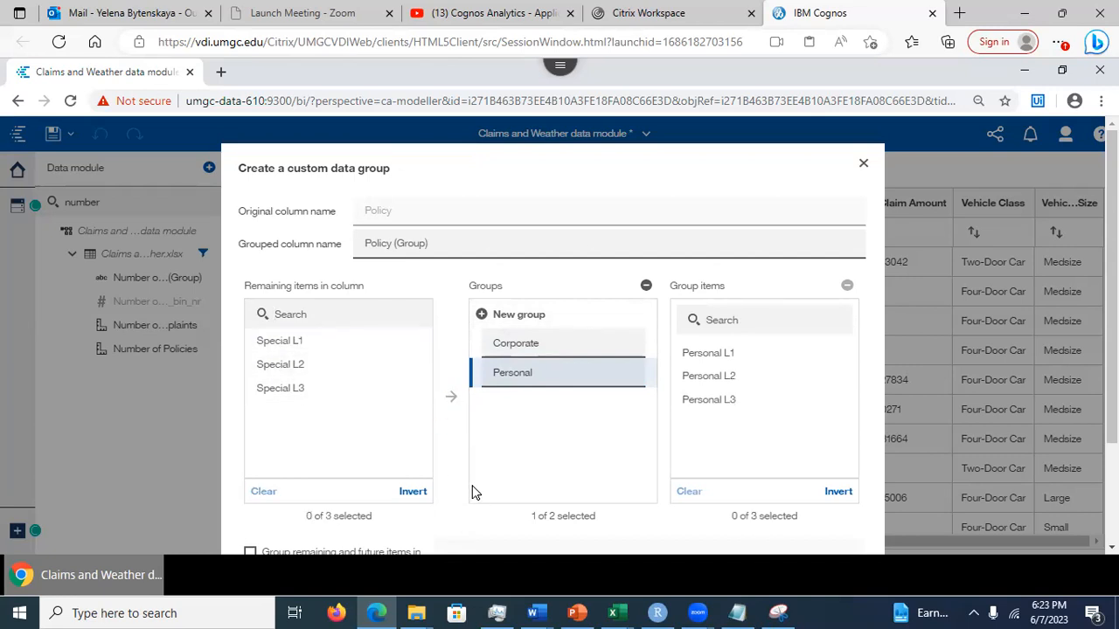
- Add a group named Special containing Special L1, Special L2 and Special L3, and create the Policy (Group) column
left_click(484, 316)
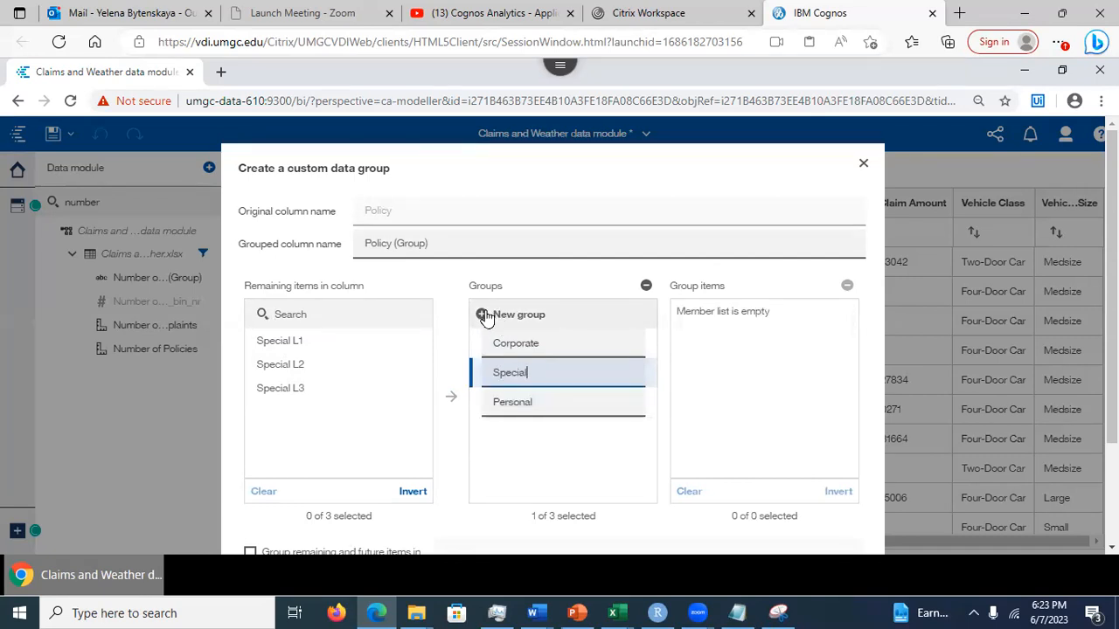
left_click(512, 448)
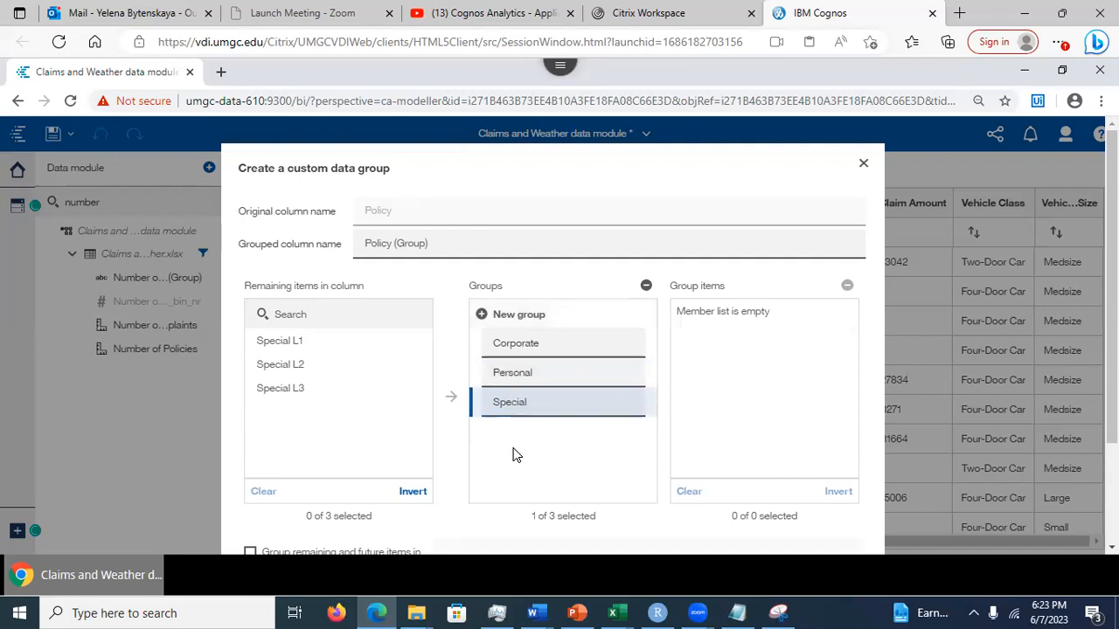
left_click(284, 343)
left_click(451, 397)
left_click(285, 342)
left_click(451, 396)
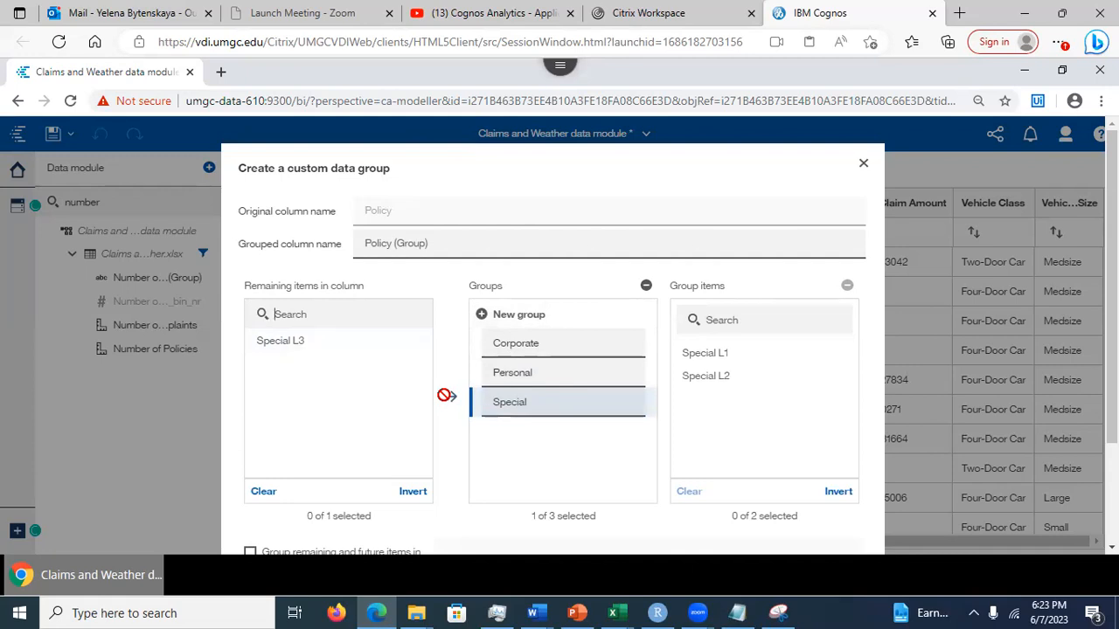
left_click(283, 342)
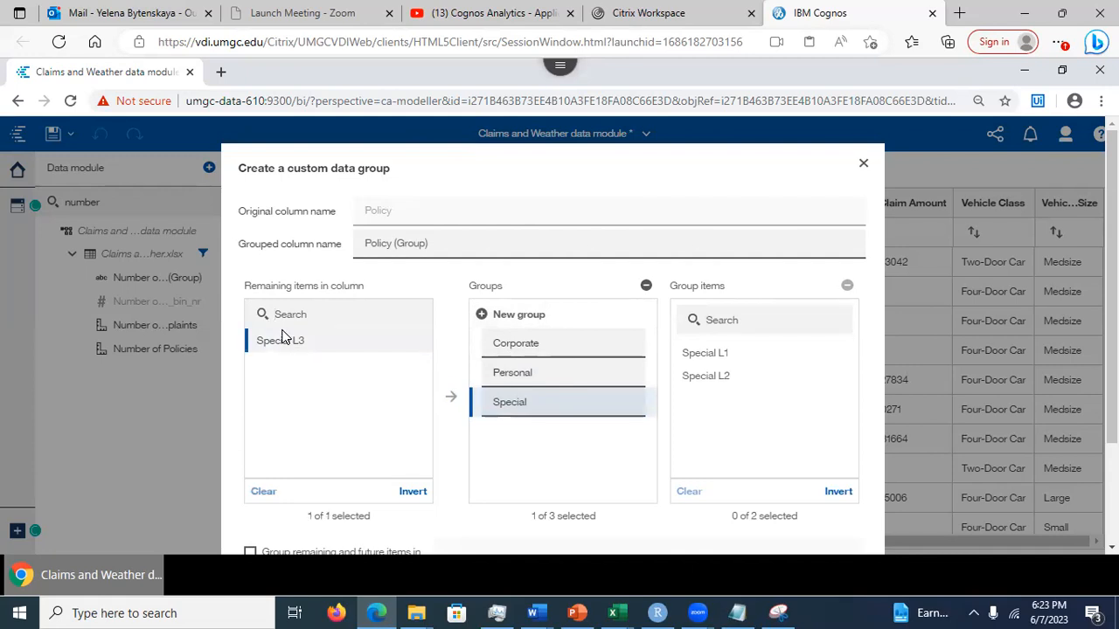
left_click(449, 400)
left_click(717, 399)
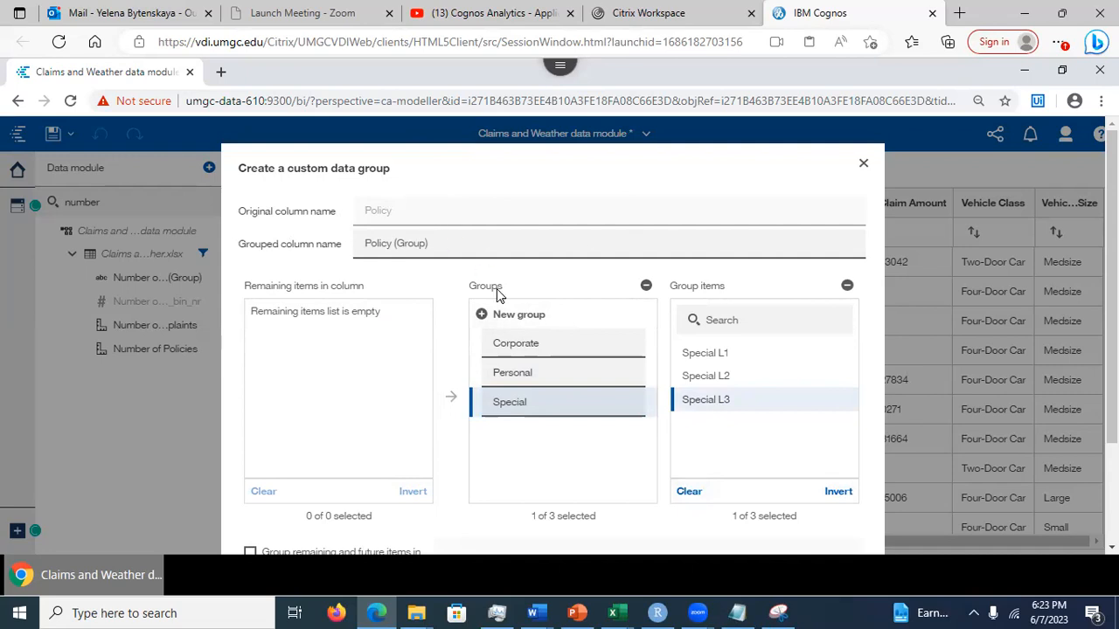
scroll(594, 455, "down", 3)
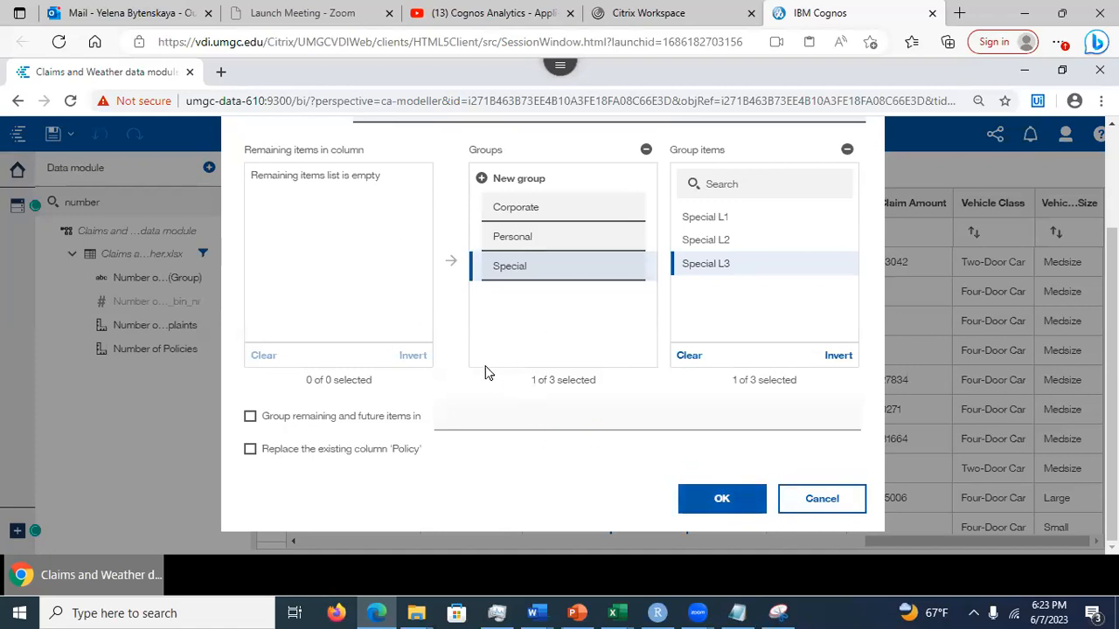
left_click(712, 499)
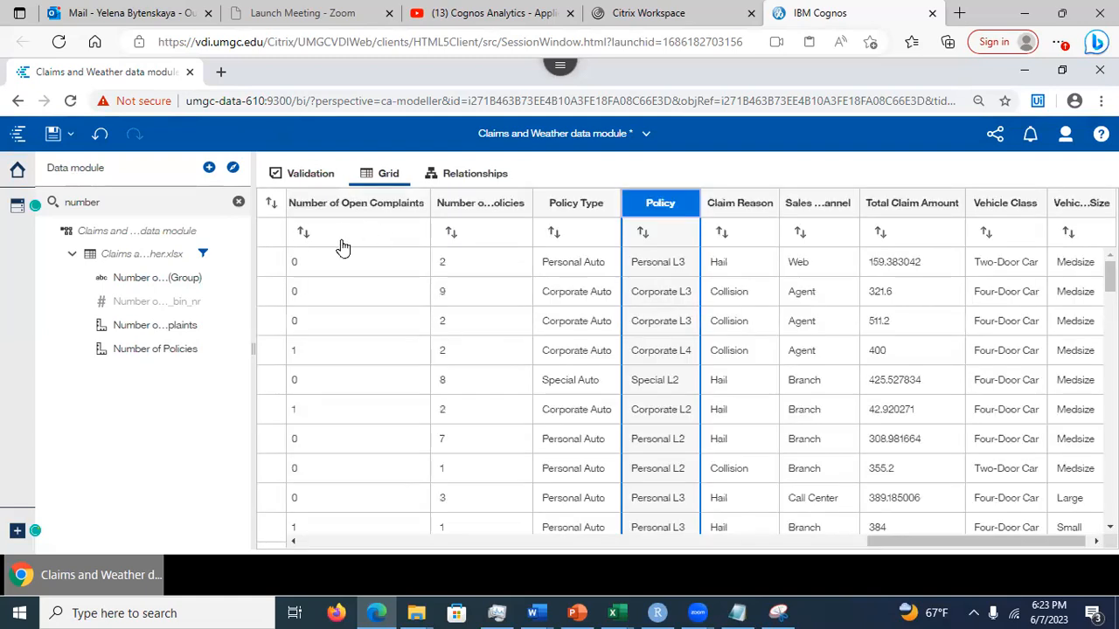
- Review the calculation expression behind the Policy (Group) column without changing it, and save the data module
left_click_drag(900, 536, 308, 547)
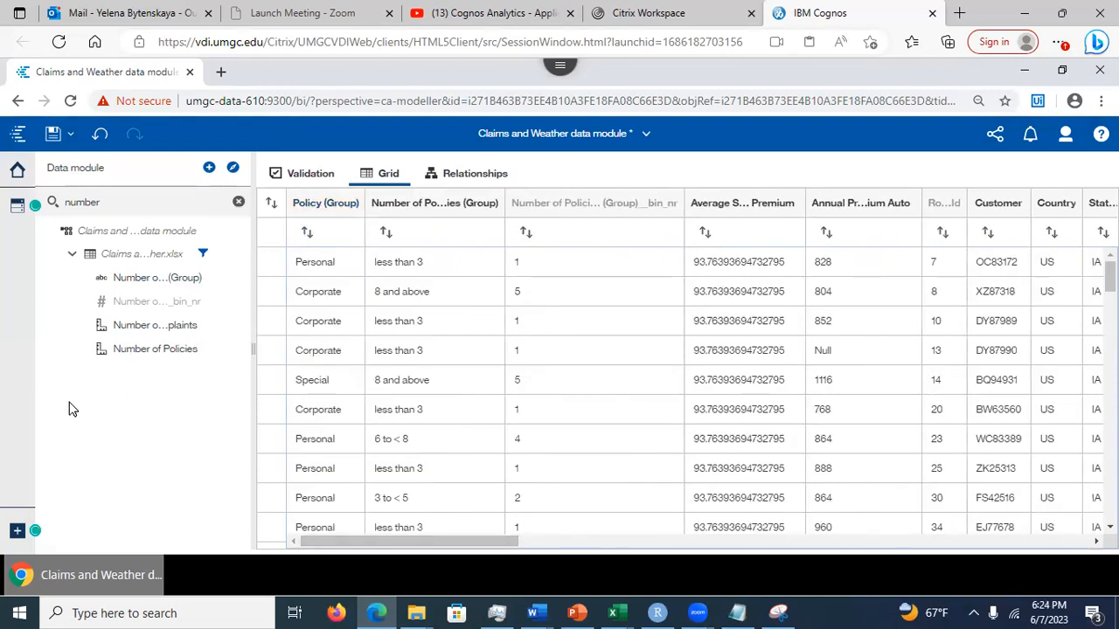
left_click(320, 207)
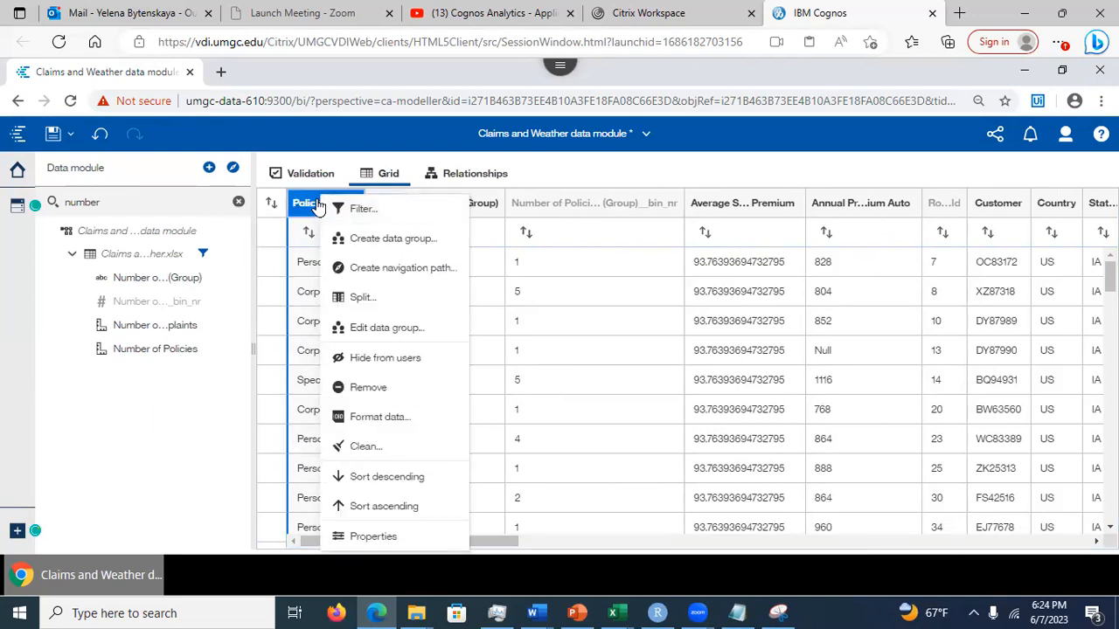
left_click(388, 535)
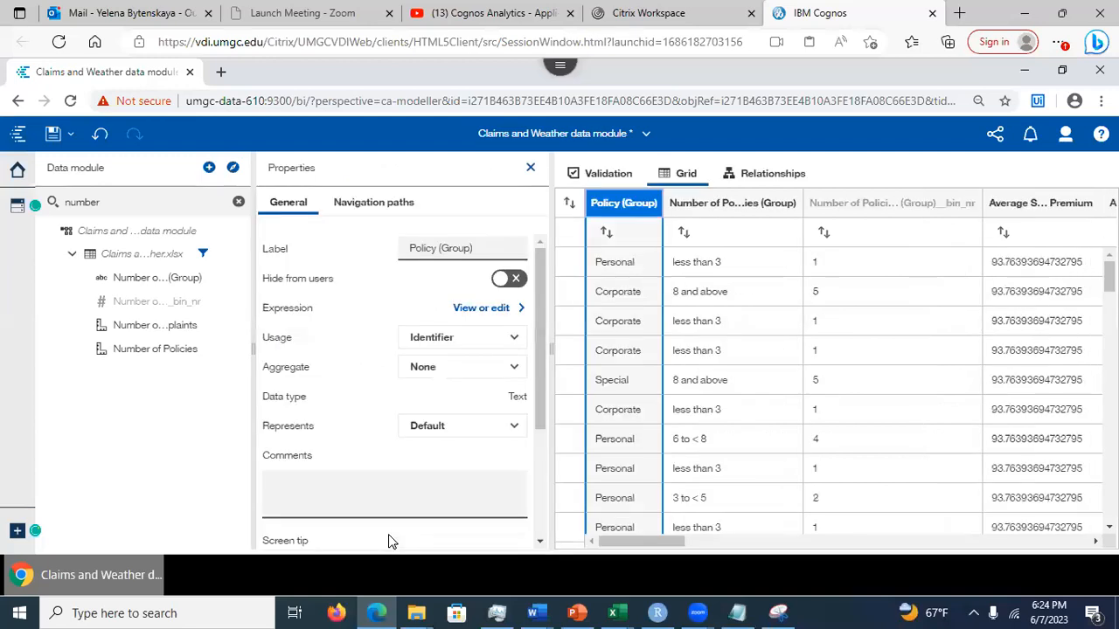
left_click(472, 308)
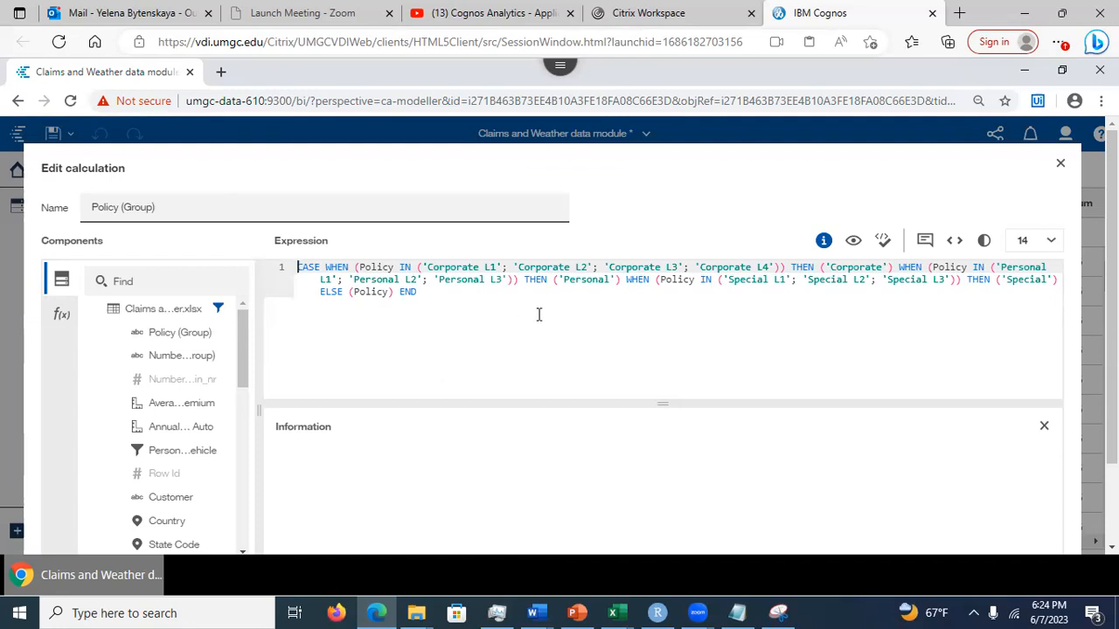
left_click(1058, 158)
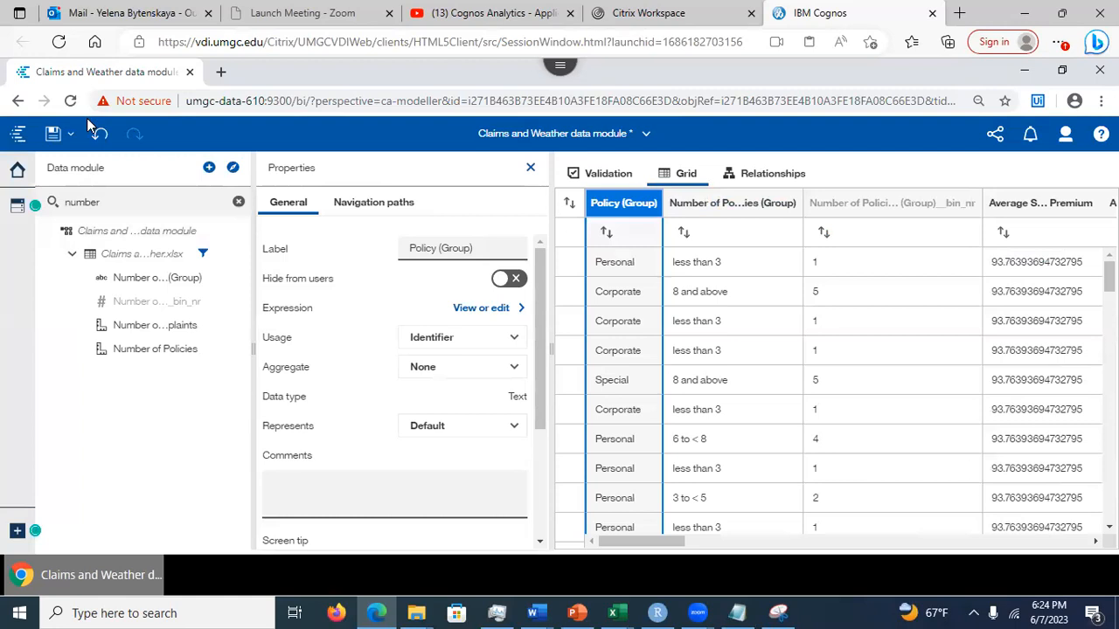
left_click(52, 133)
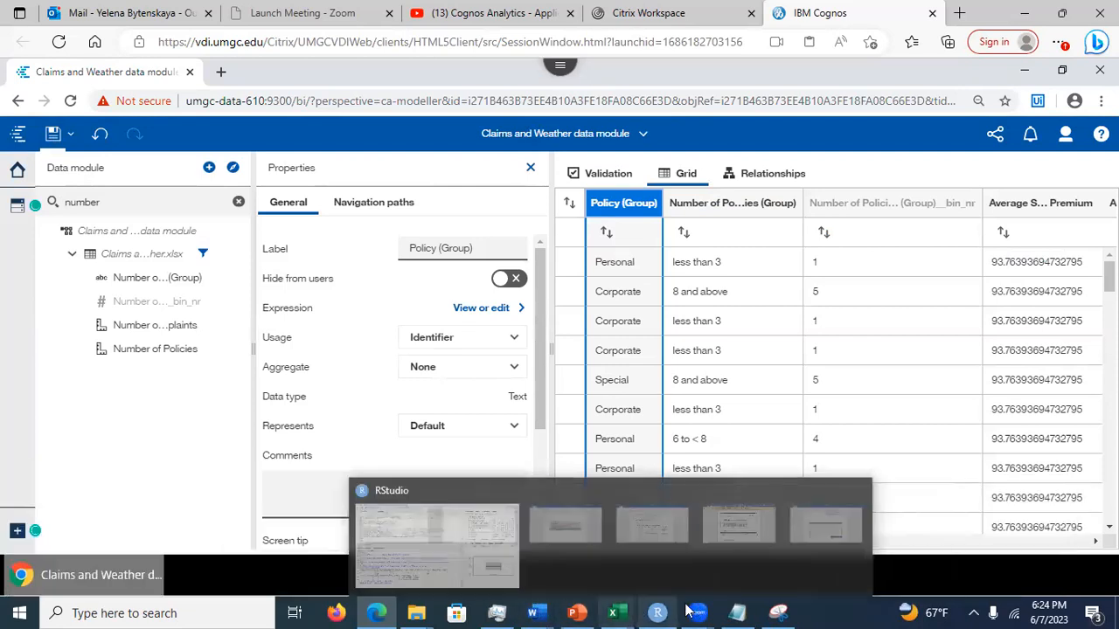
- Switch to the PowerPoint presentation, view the Spiral Model slide, and return to Cognos
left_click(579, 611)
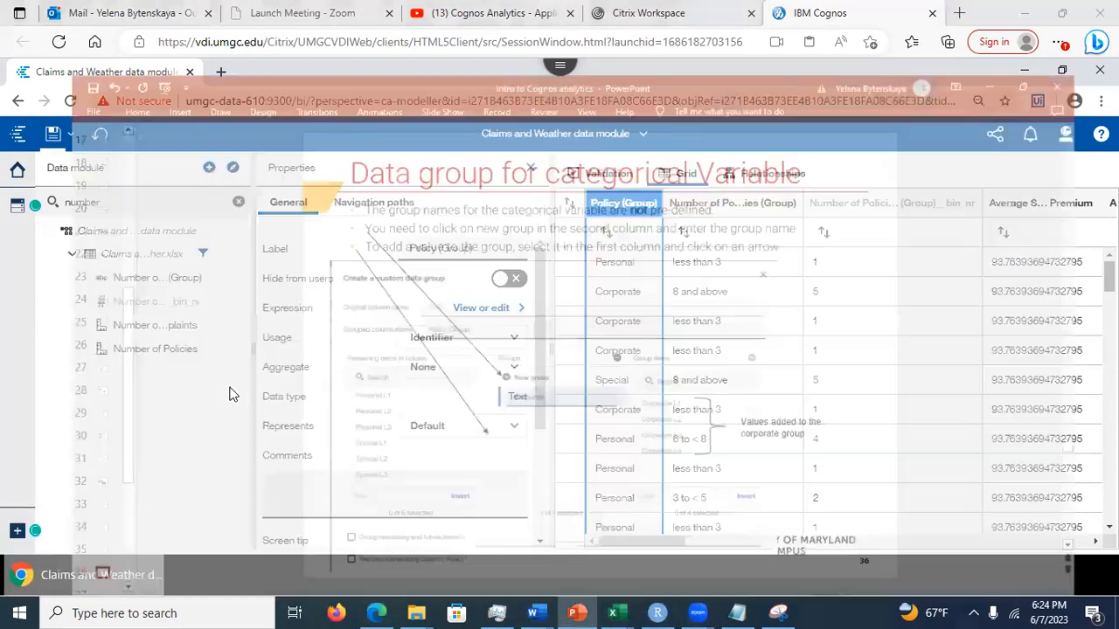
left_click_drag(62, 452, 62, 501)
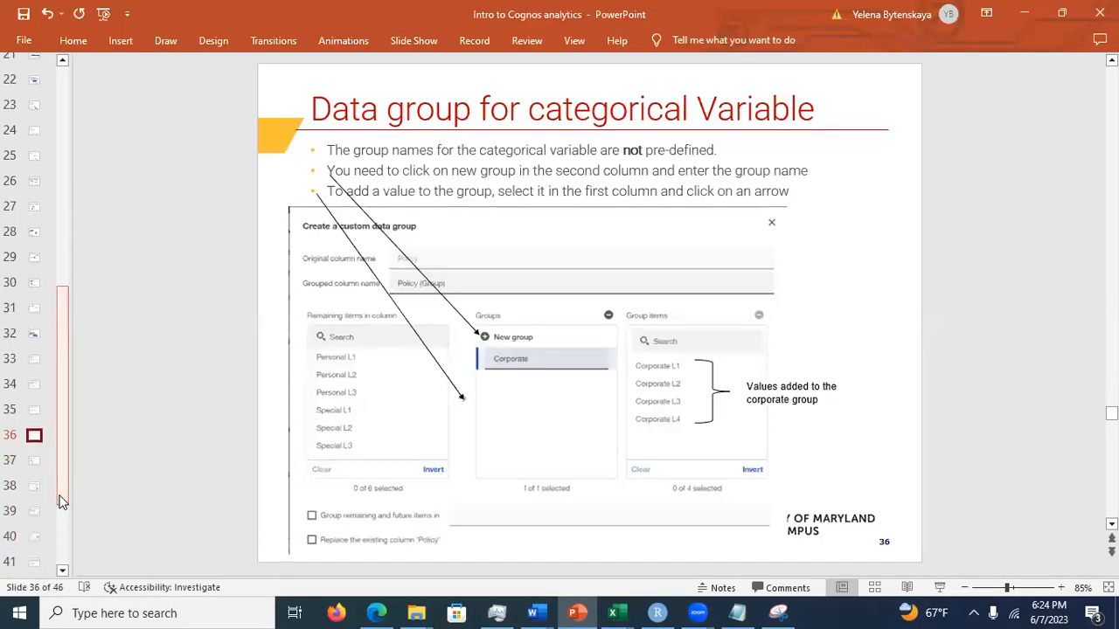
left_click(35, 465)
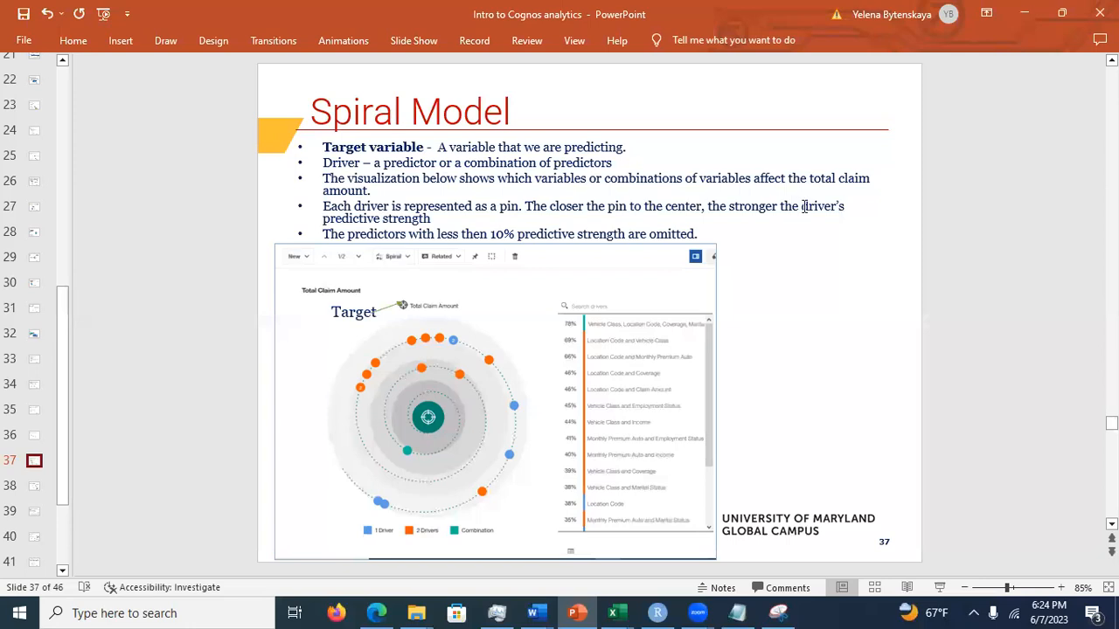
left_click(1024, 13)
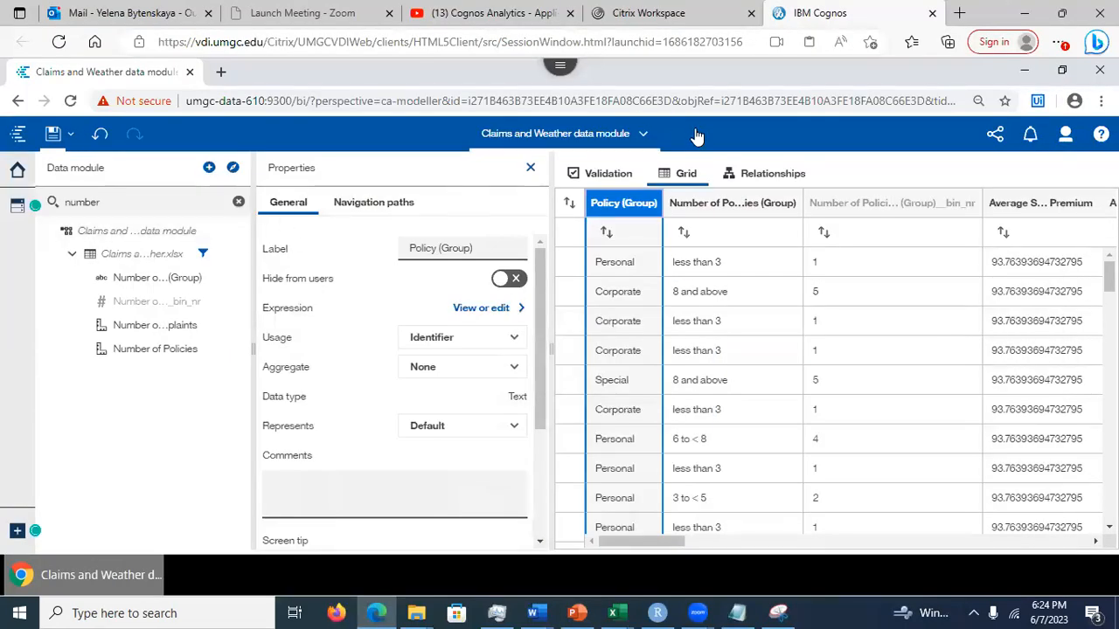
- Close the Claims and Weather data module and open the recent Claims and Weather exploration
left_click(642, 137)
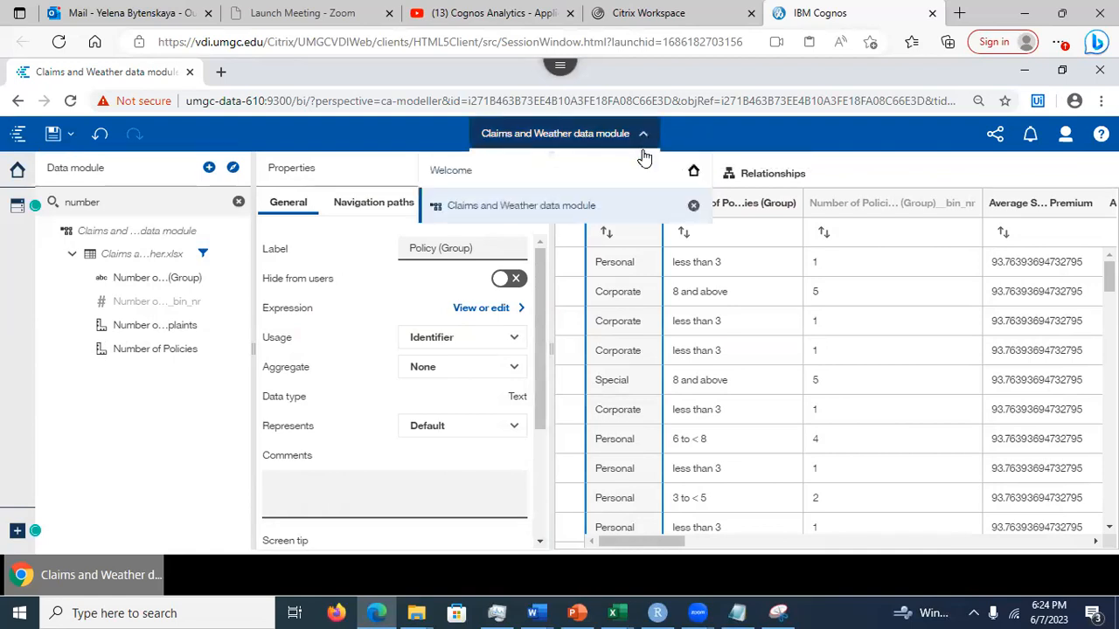
left_click(699, 207)
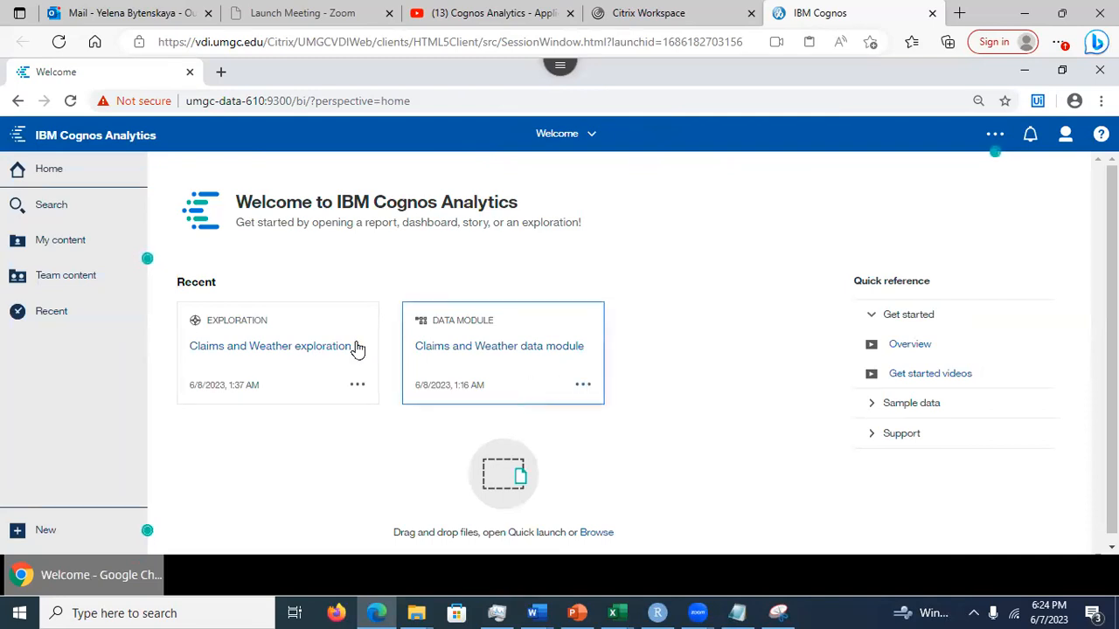
left_click(358, 385)
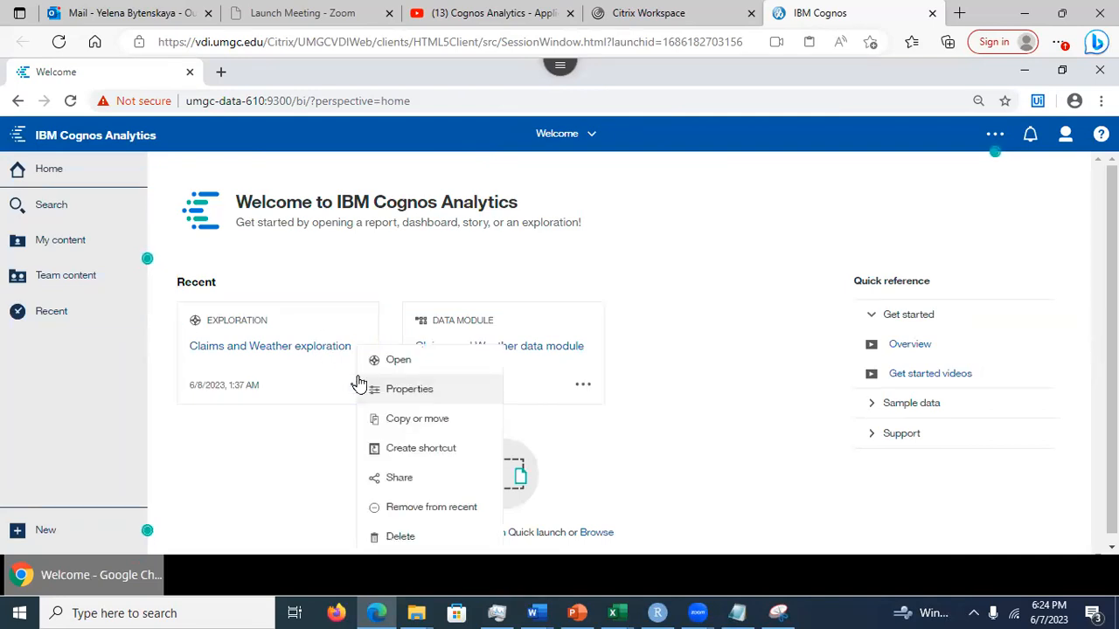
left_click(404, 362)
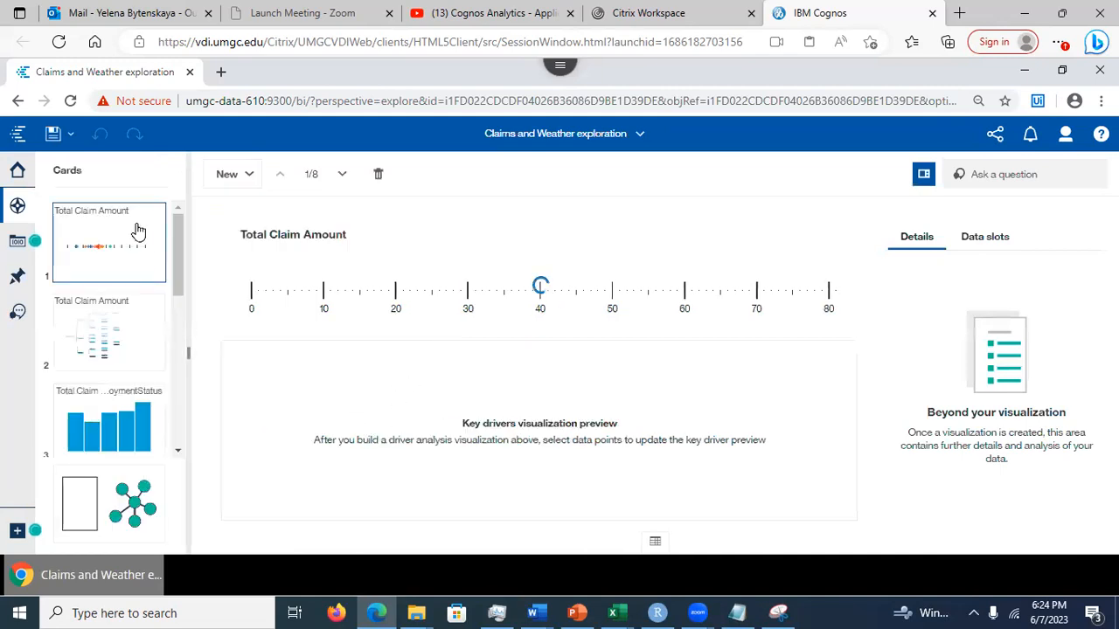
- Expand the Claims and Weather table in the exploration's data source and look through its columns, including the new groups and calculations
left_click(13, 249)
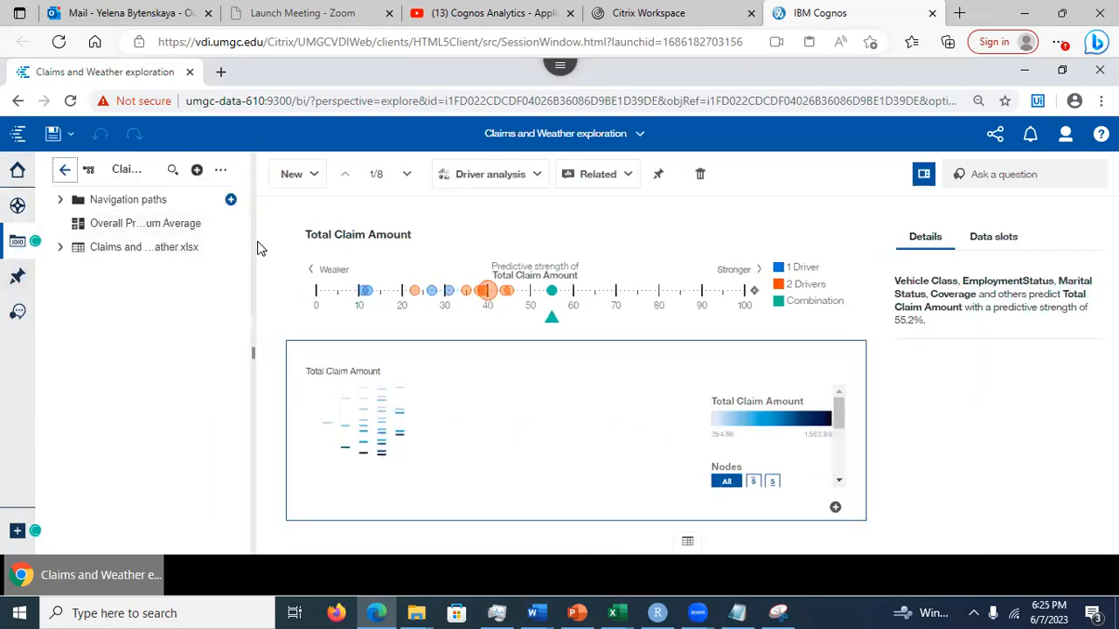
left_click(60, 248)
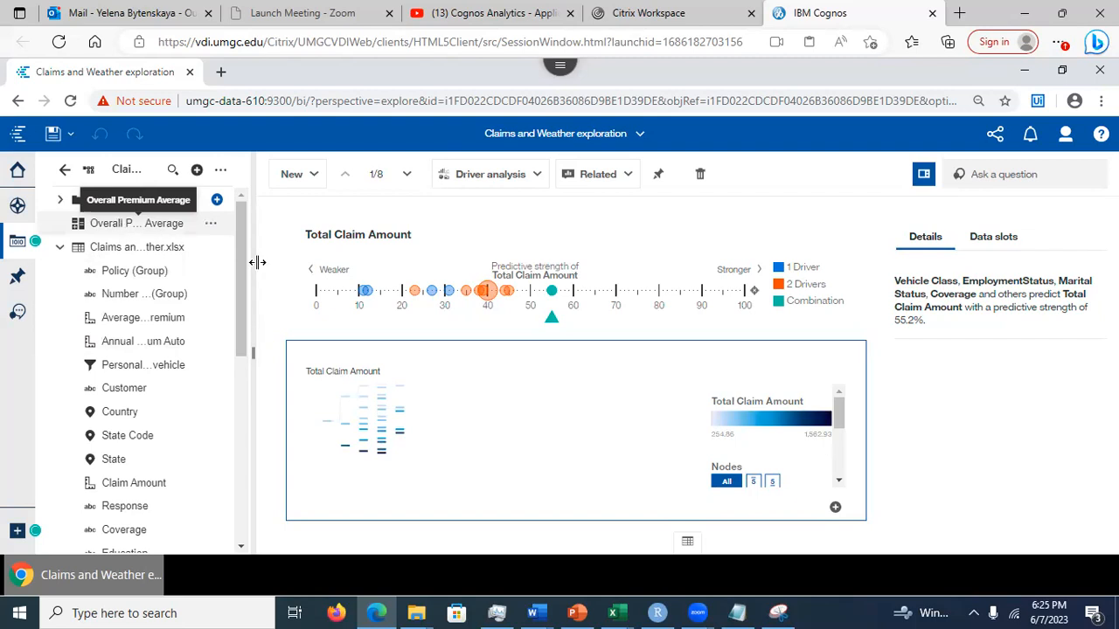
scroll(245, 266, "down", 1)
left_click_drag(243, 295, 245, 364)
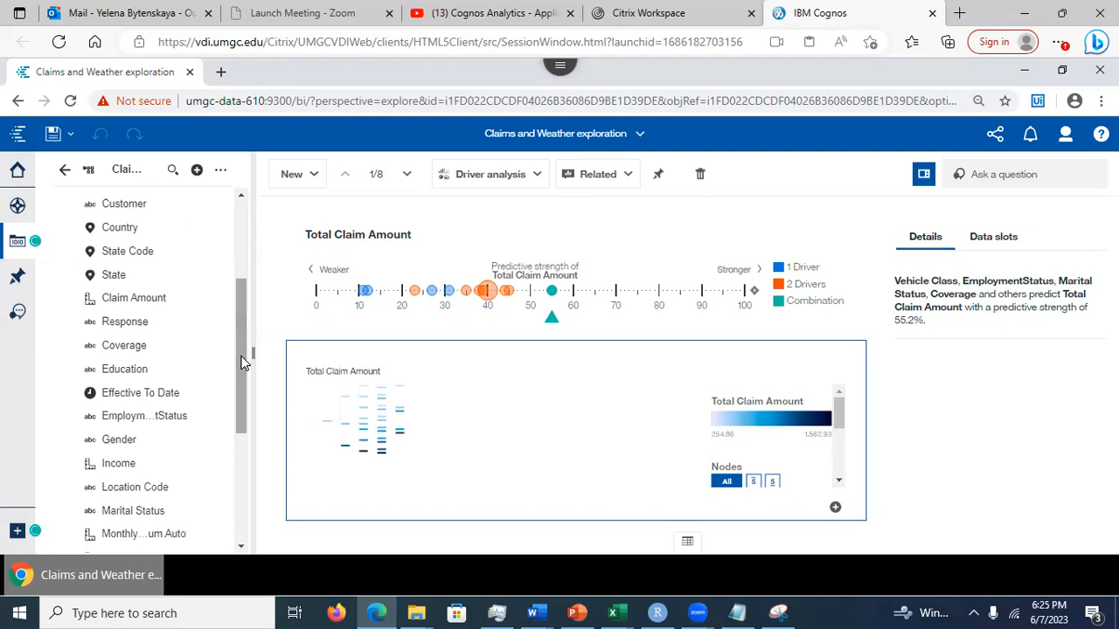
left_click_drag(244, 364, 244, 271)
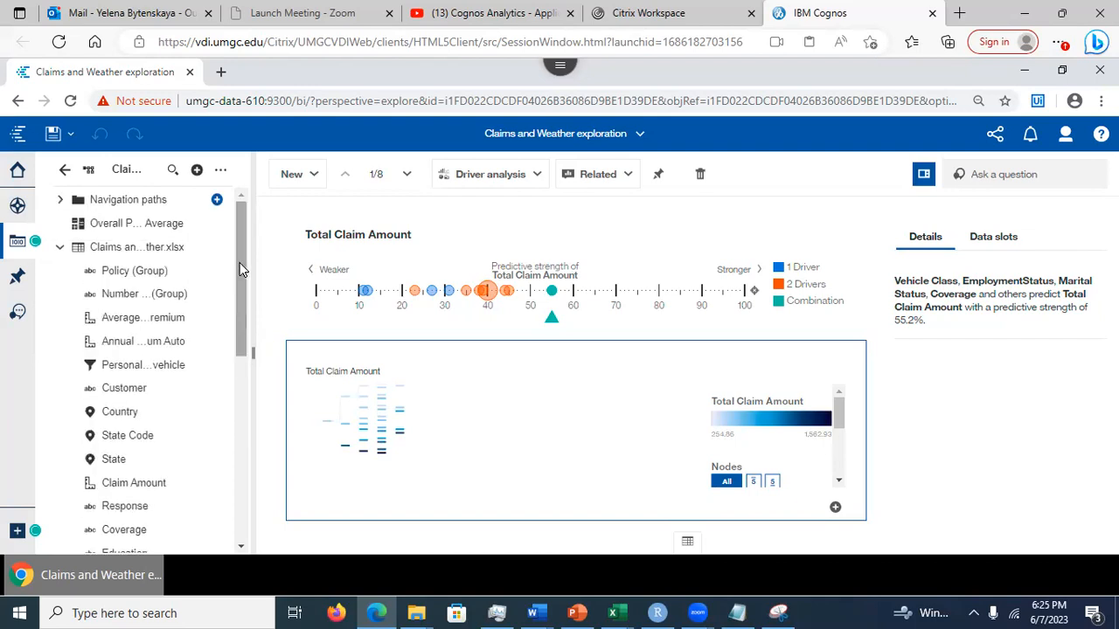
- Display the Total Claim Amount spiral visualization on card 8, and switch to the PowerPoint presentation's Spiral Model slide
left_click(16, 206)
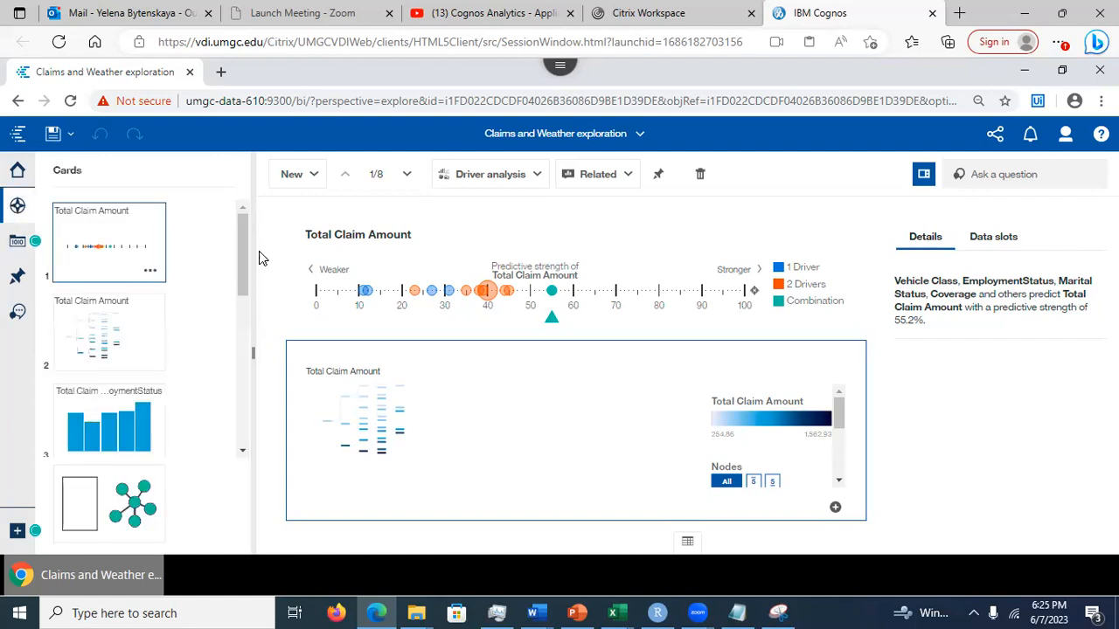
left_click_drag(238, 285, 242, 411)
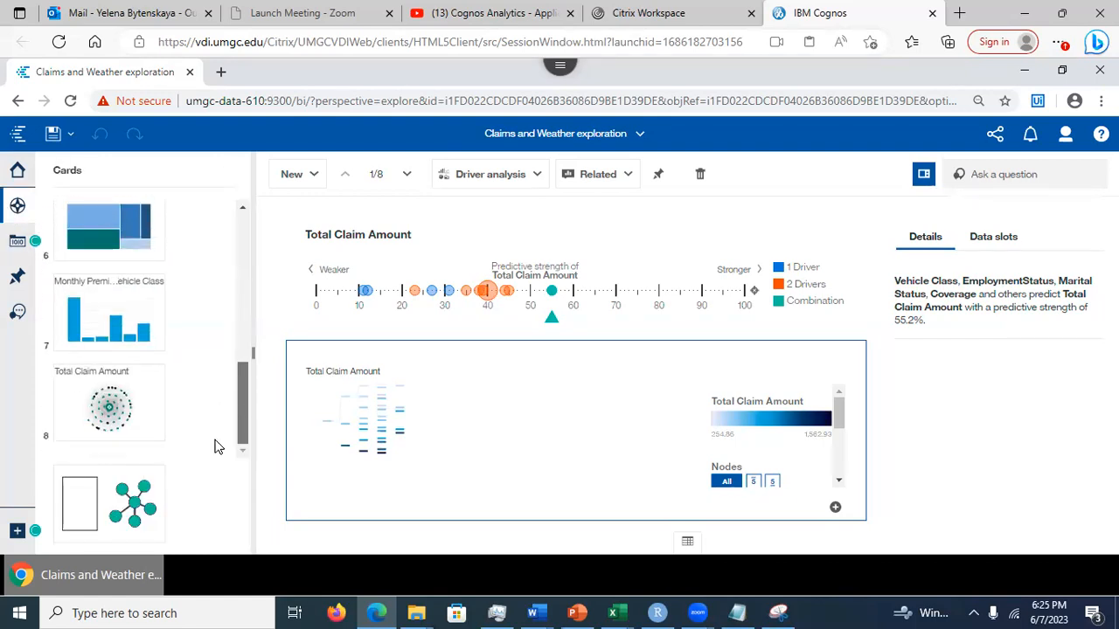
left_click(94, 415)
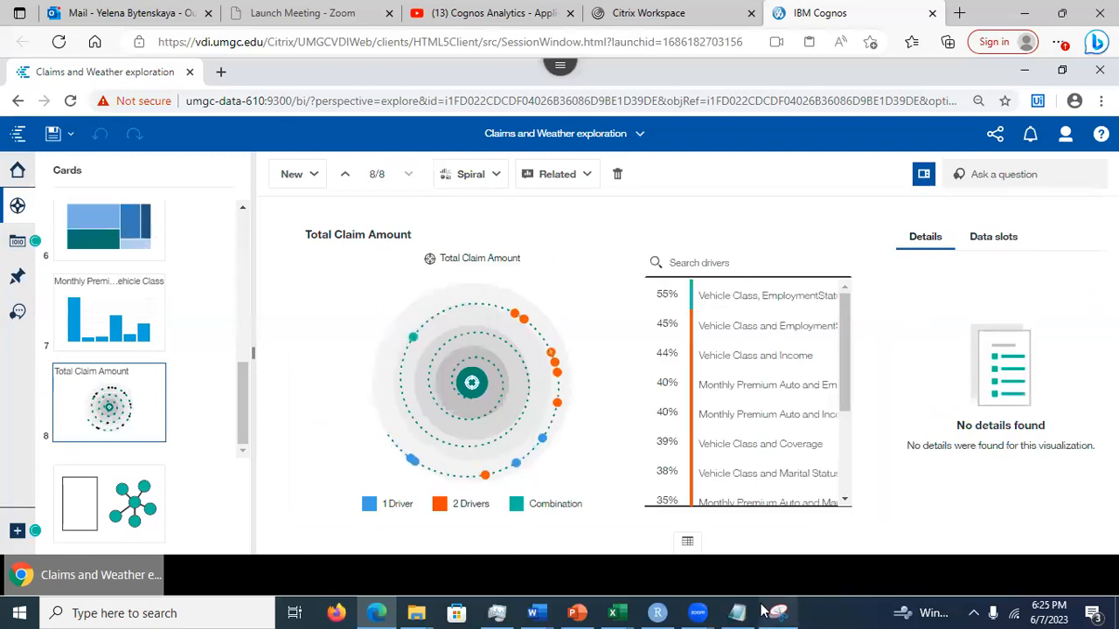
left_click(576, 612)
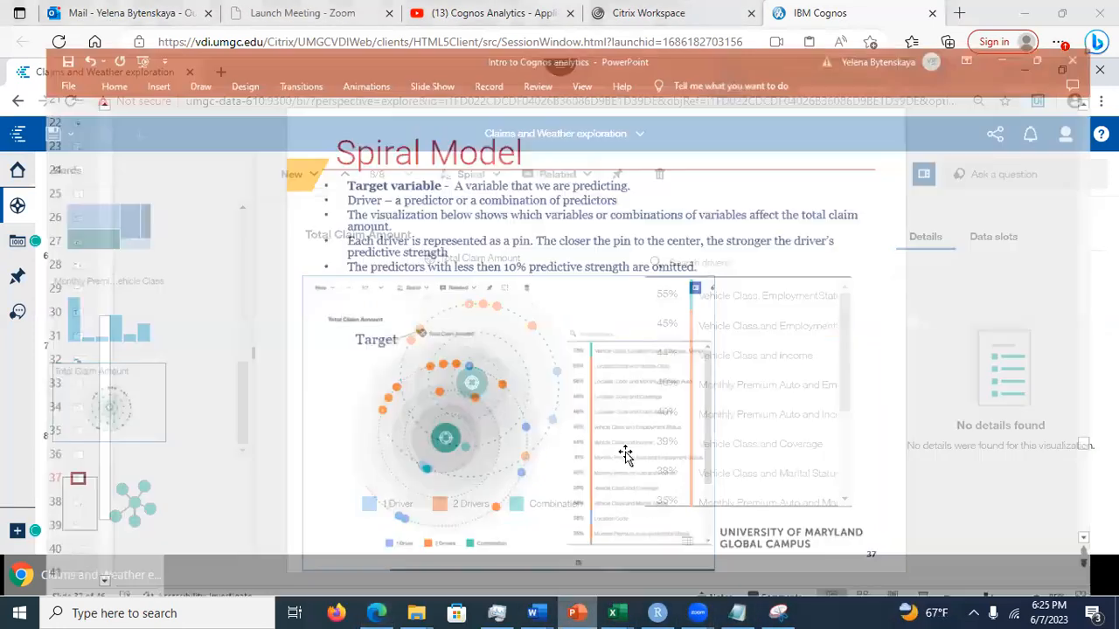
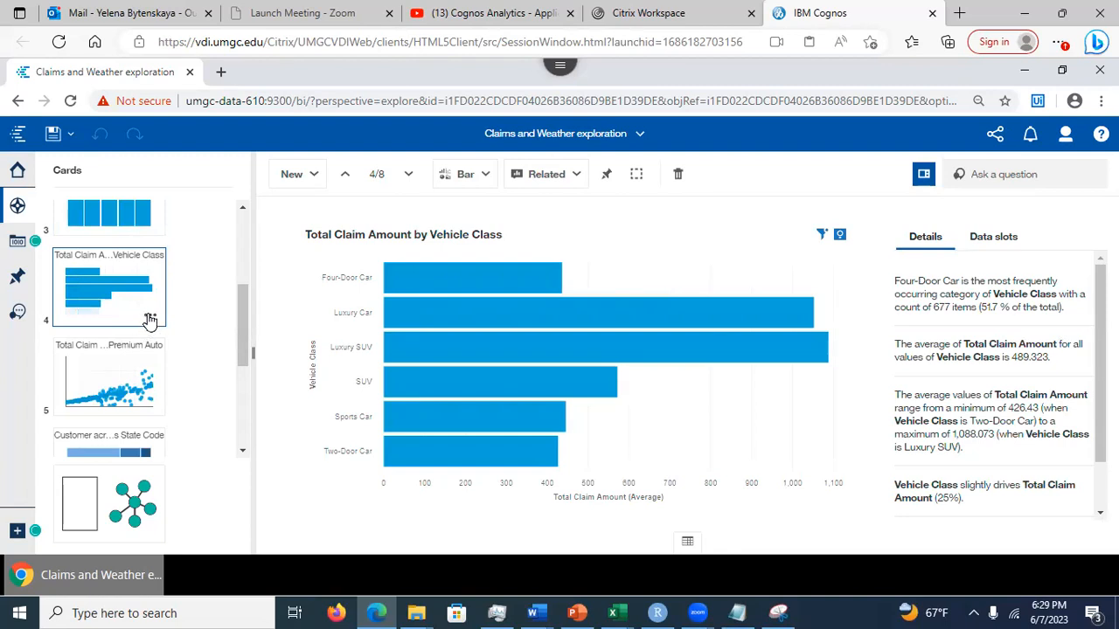
- Remove the Personal Policy for small vehicle local filter from the Total Claim Amount by Vehicle Class bar chart
left_click(150, 317)
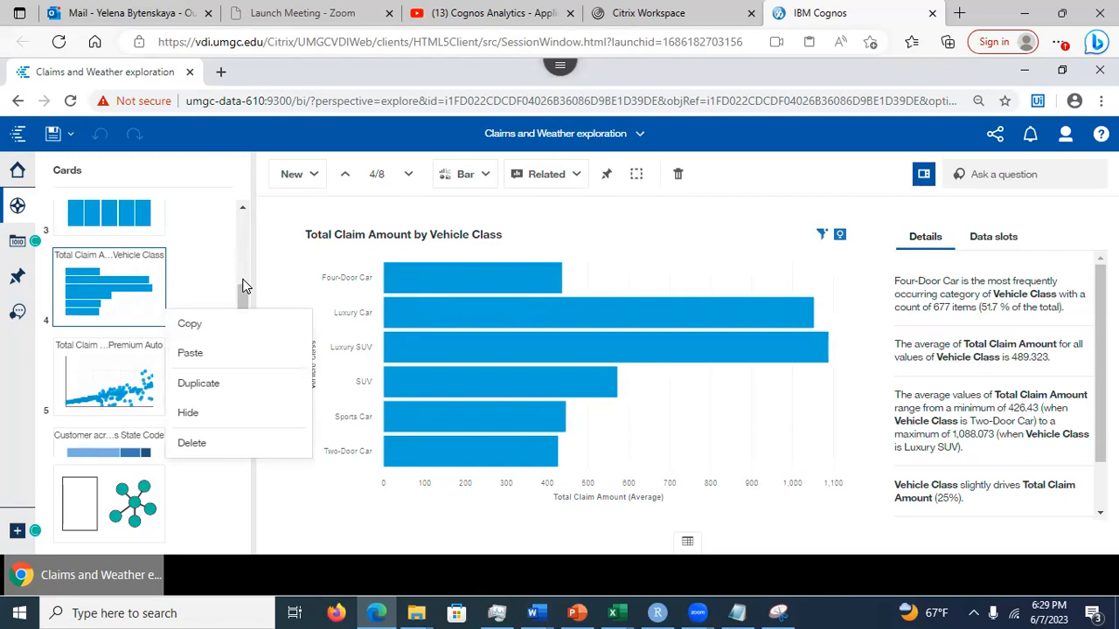
scroll(242, 287, "up", 3)
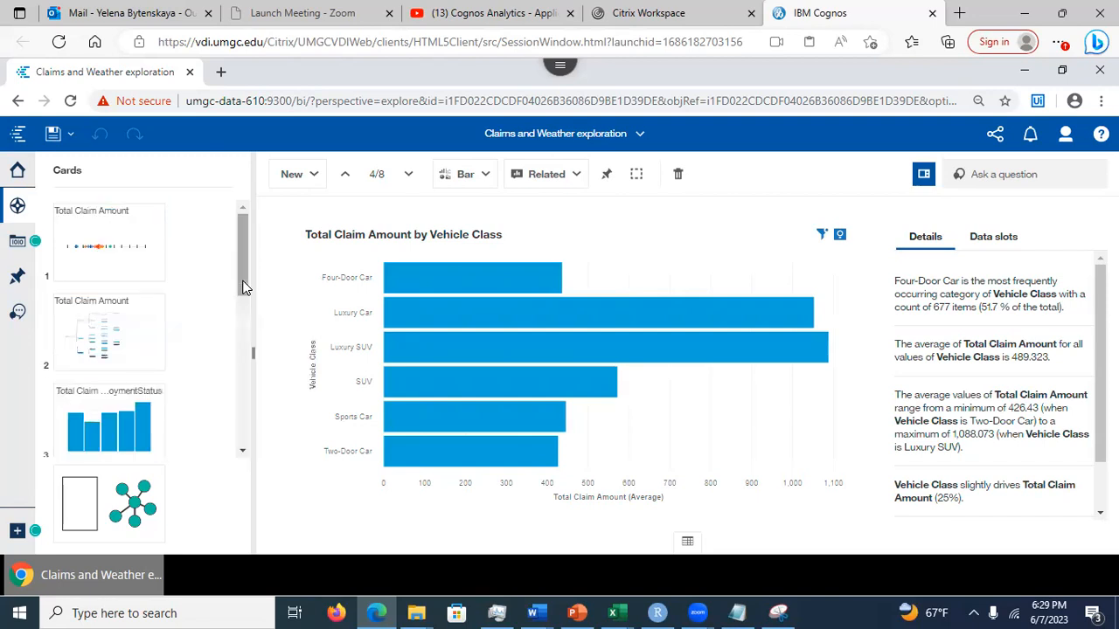
left_click(993, 237)
scroll(1001, 385, "down", 3)
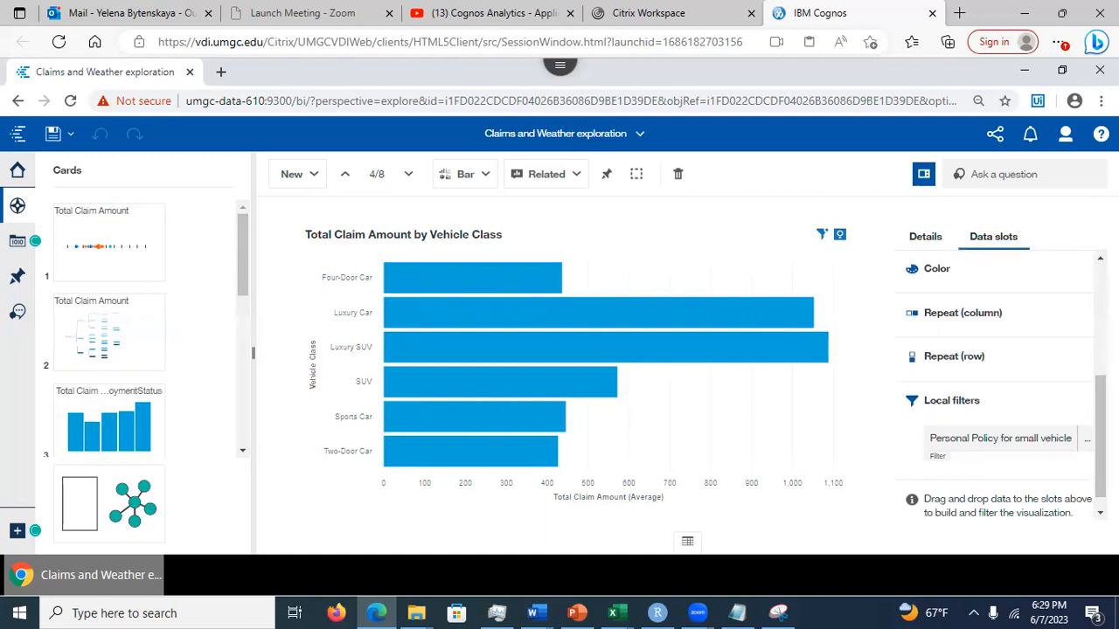
left_click(1089, 443)
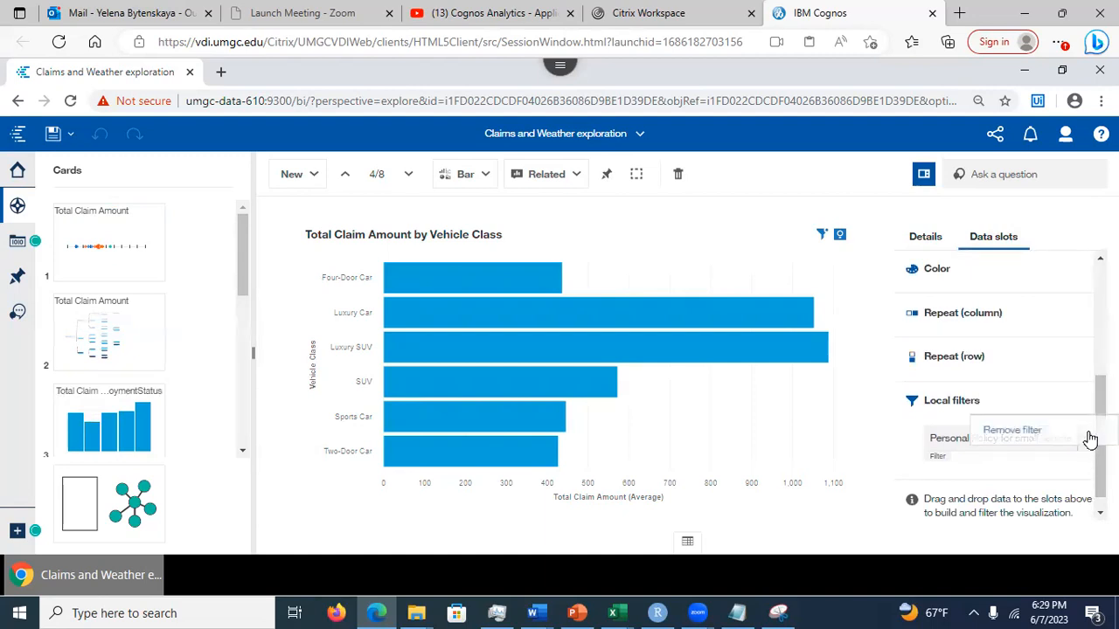
left_click(1027, 434)
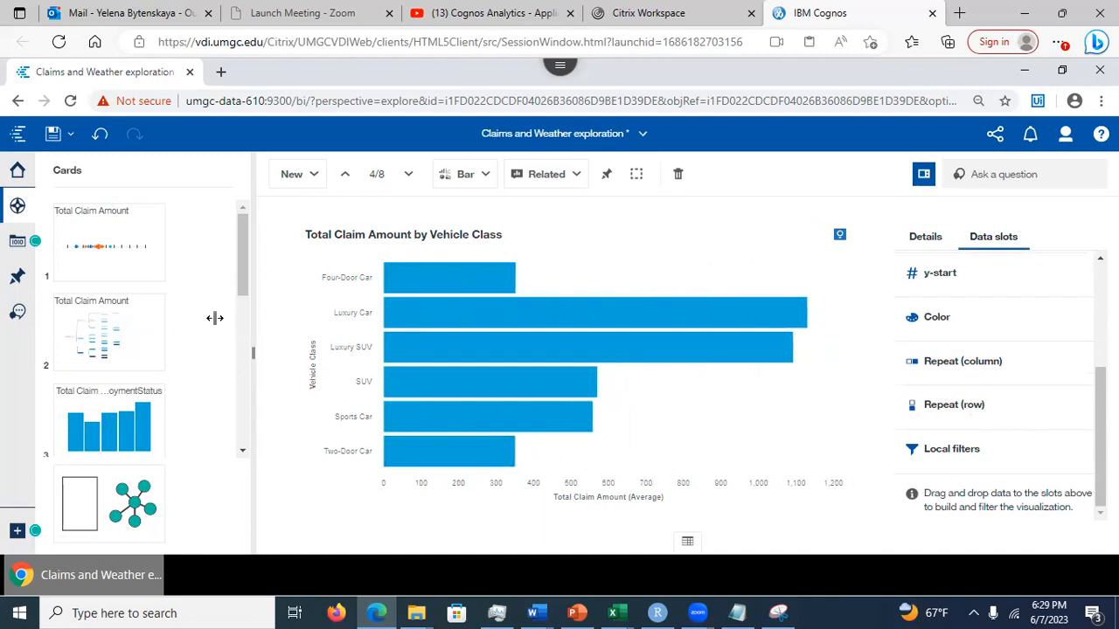
- Add a local filter on Gender to the Total Claim Amount by Vehicle Class chart, including only F
left_click(19, 242)
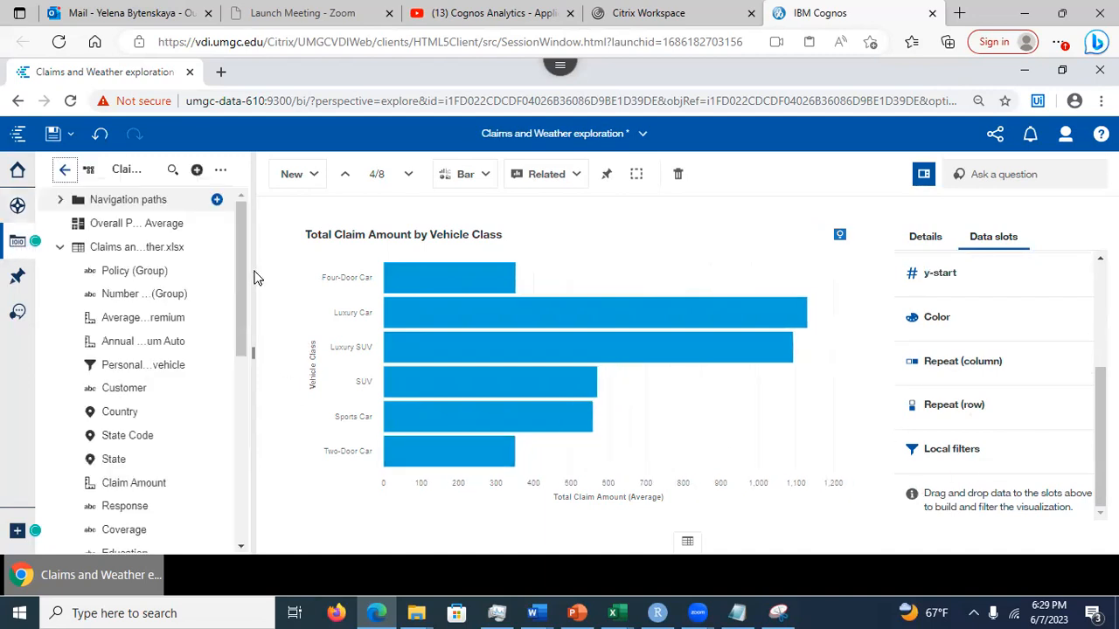
left_click_drag(238, 284, 239, 382)
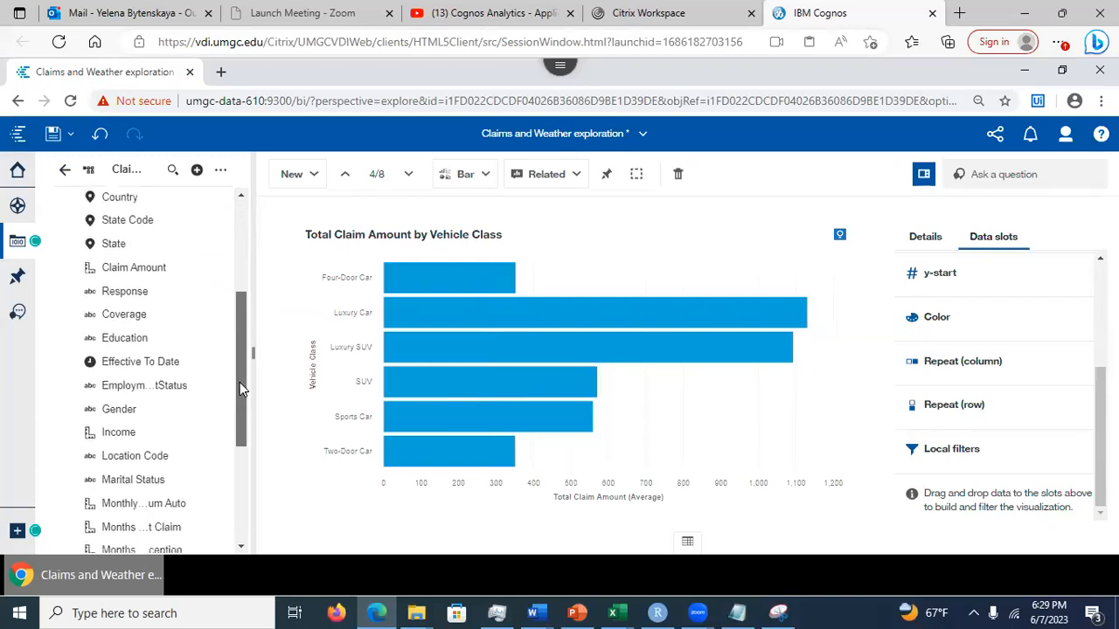
left_click_drag(112, 392, 950, 450)
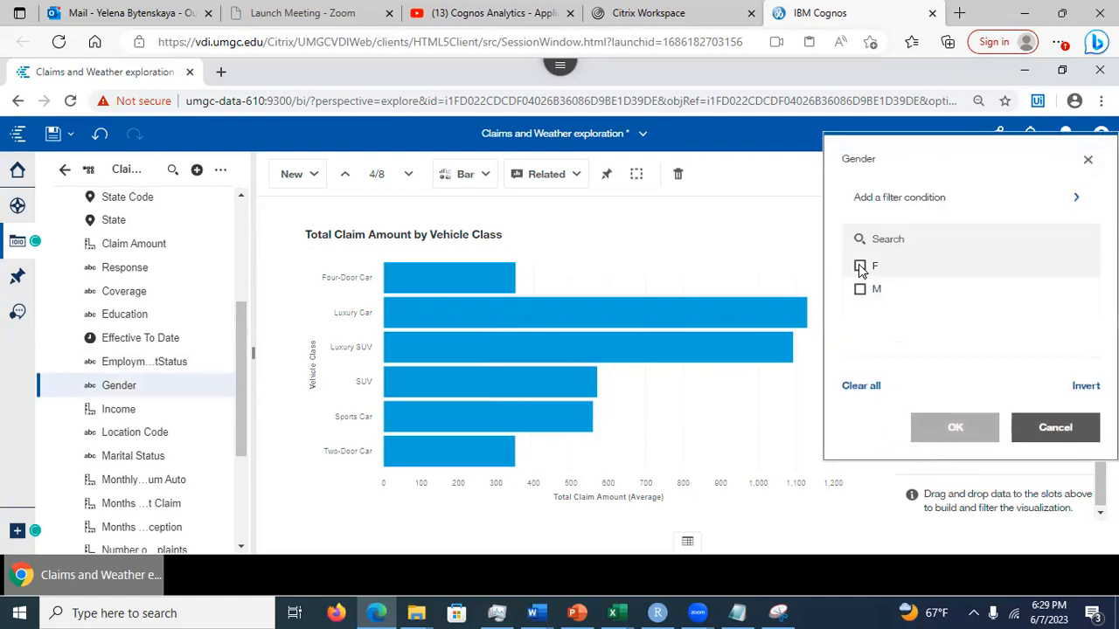
left_click(860, 267)
left_click(955, 426)
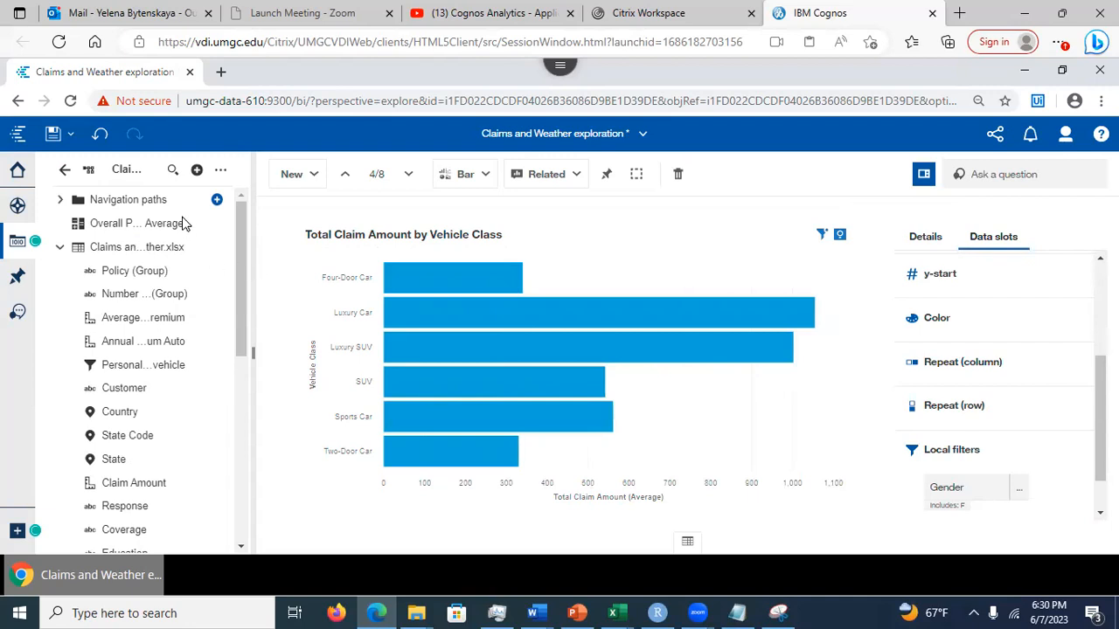
- Copy the Total Claim Amount by Vehicle Class card that is filtered by gender
left_click(19, 208)
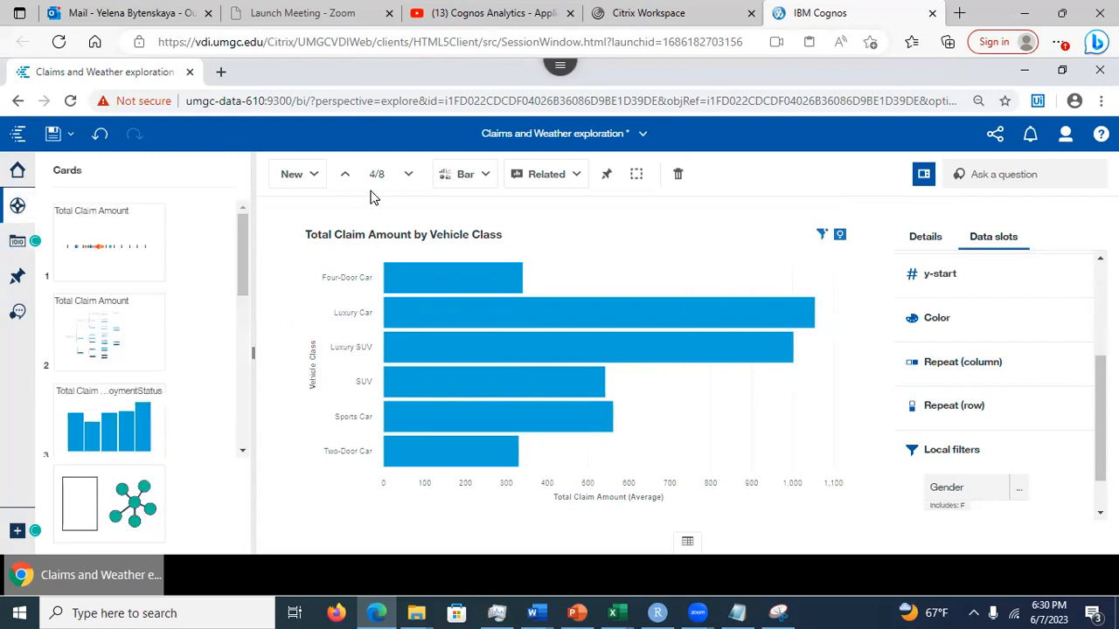
left_click_drag(242, 257, 242, 324)
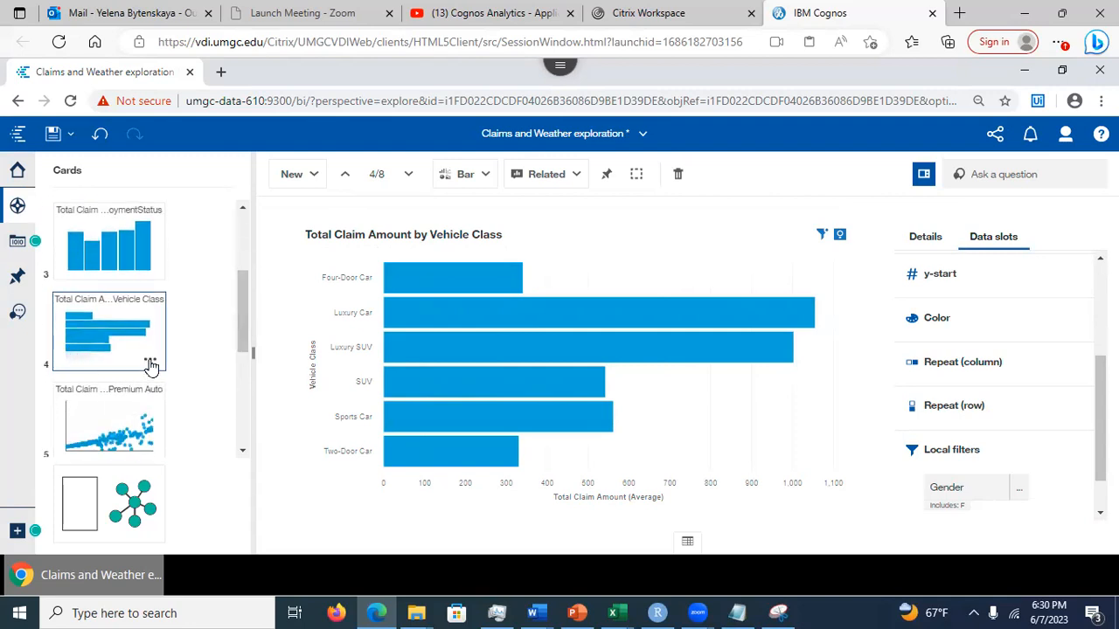
left_click(150, 365)
left_click(194, 371)
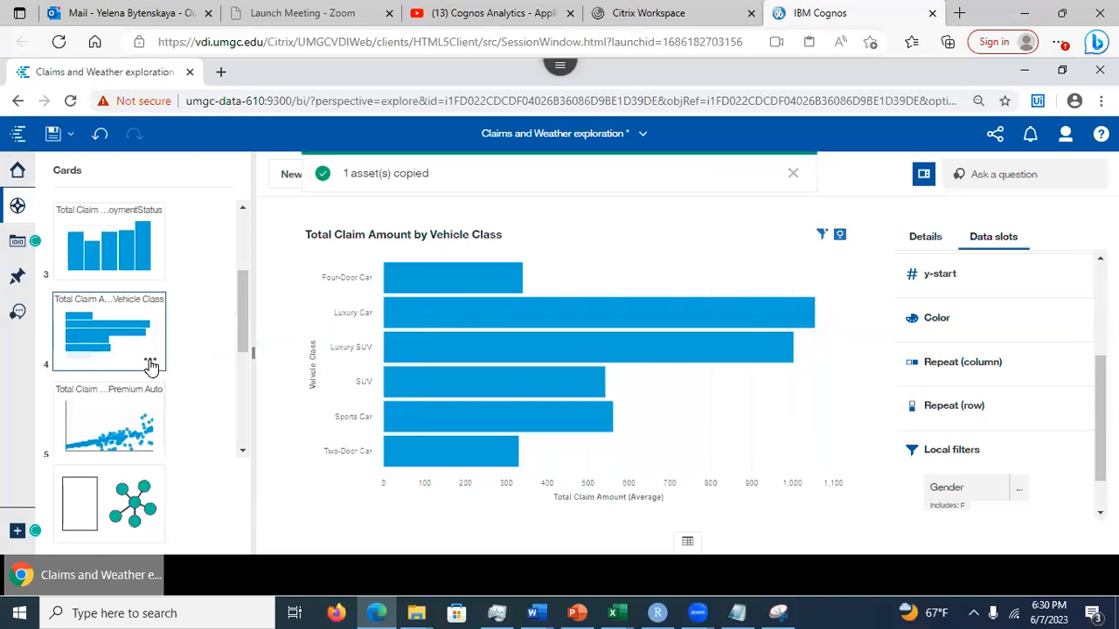
- Duplicate the Total Claim Amount by Vehicle Class card and change the copy's local Gender filter to include only M
left_click(150, 366)
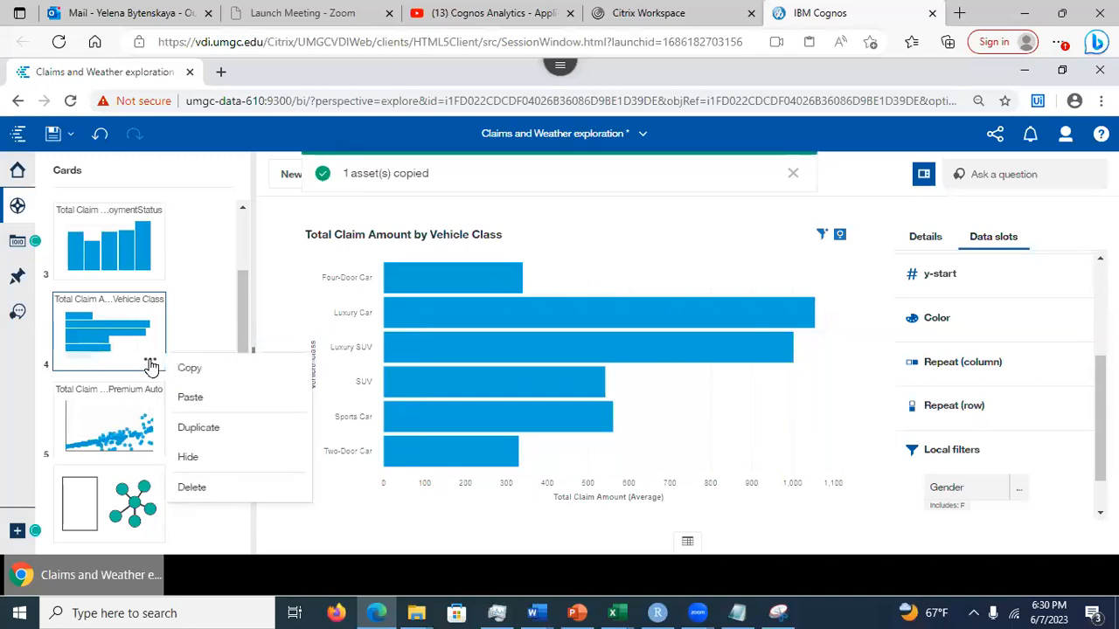
left_click(200, 430)
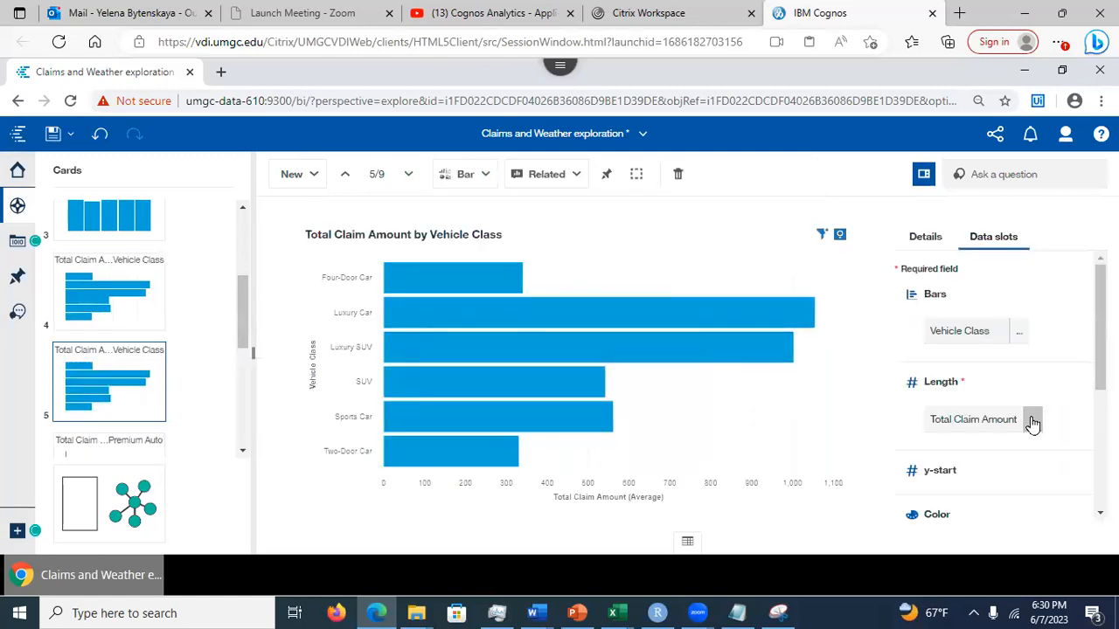
scroll(1025, 439, "down", 5)
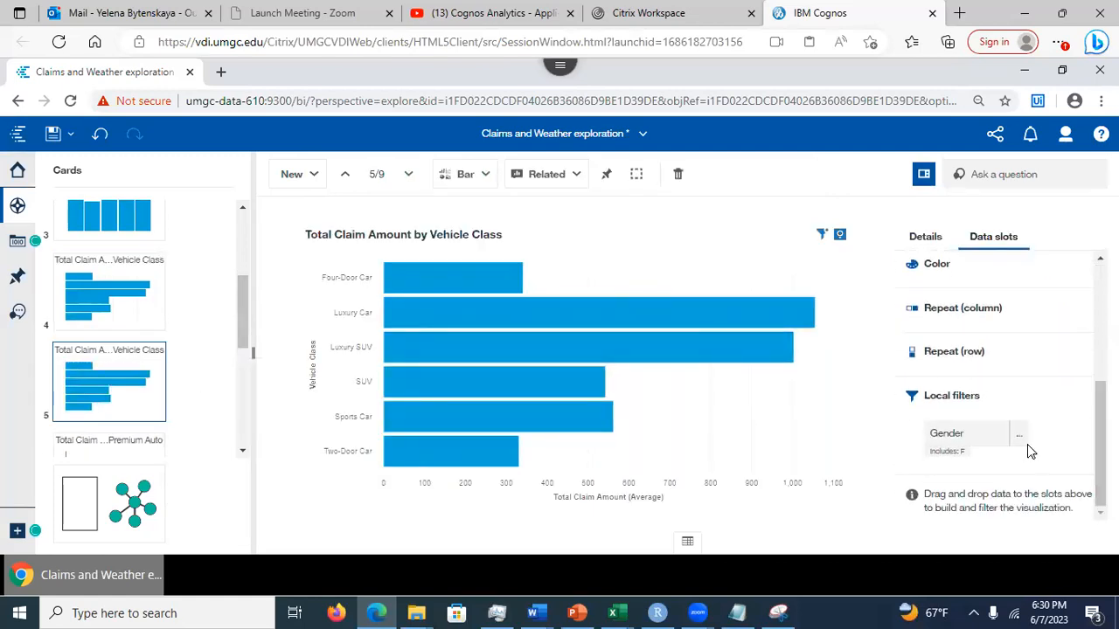
left_click(1022, 437)
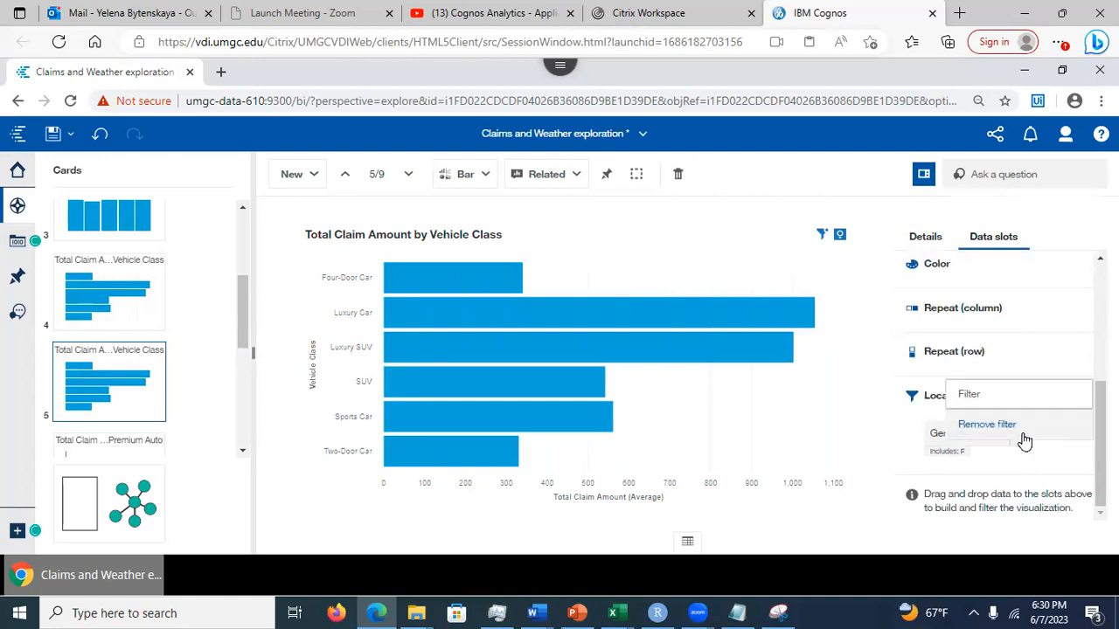
left_click(979, 398)
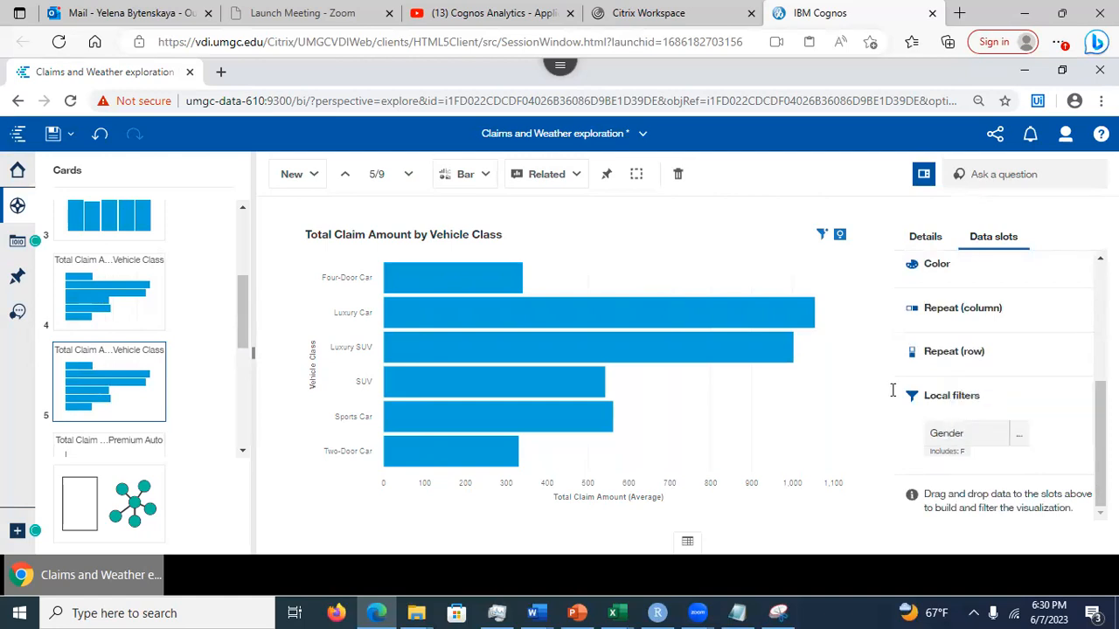
left_click(860, 308)
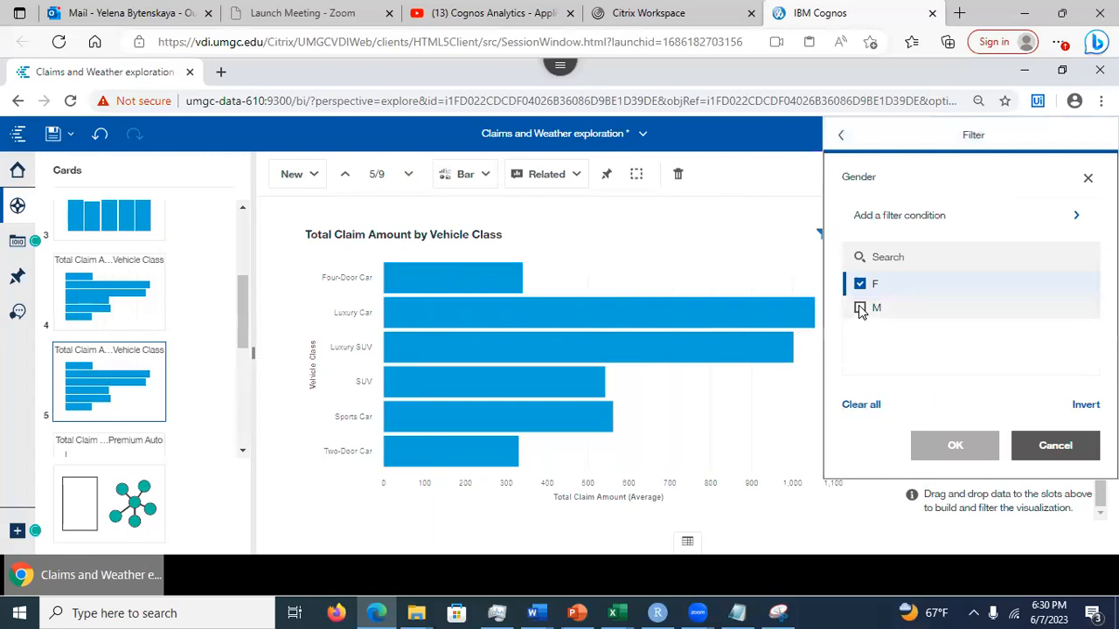
left_click(860, 285)
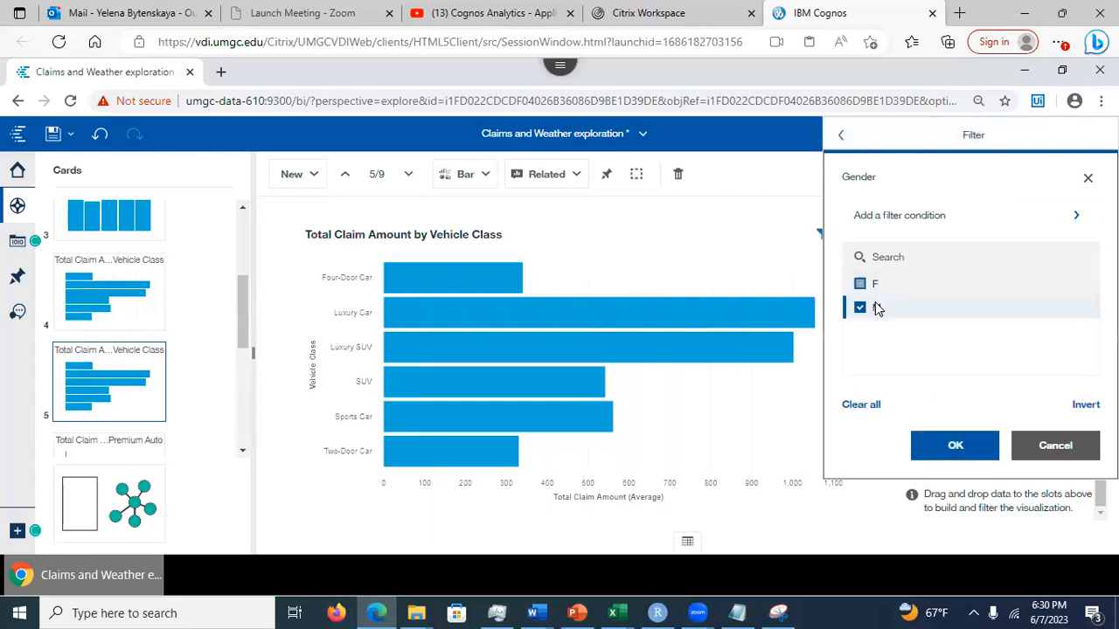
left_click(955, 445)
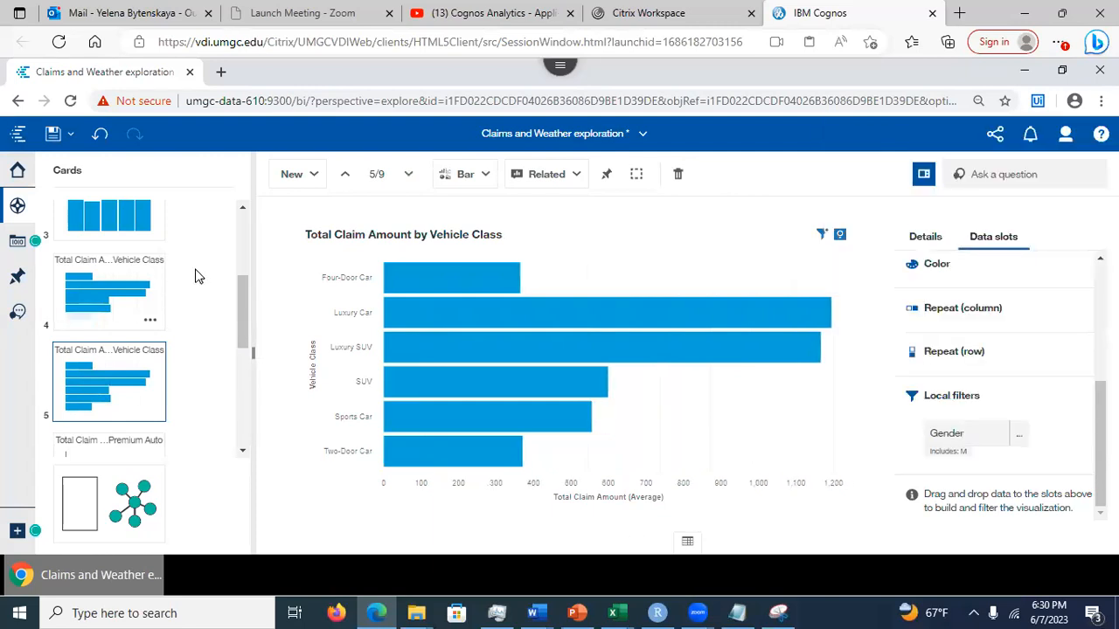
- Create a comparison card from the two Total Claim Amount by Vehicle Class cards filtered by gender F and M
left_click(156, 306, "ctrl")
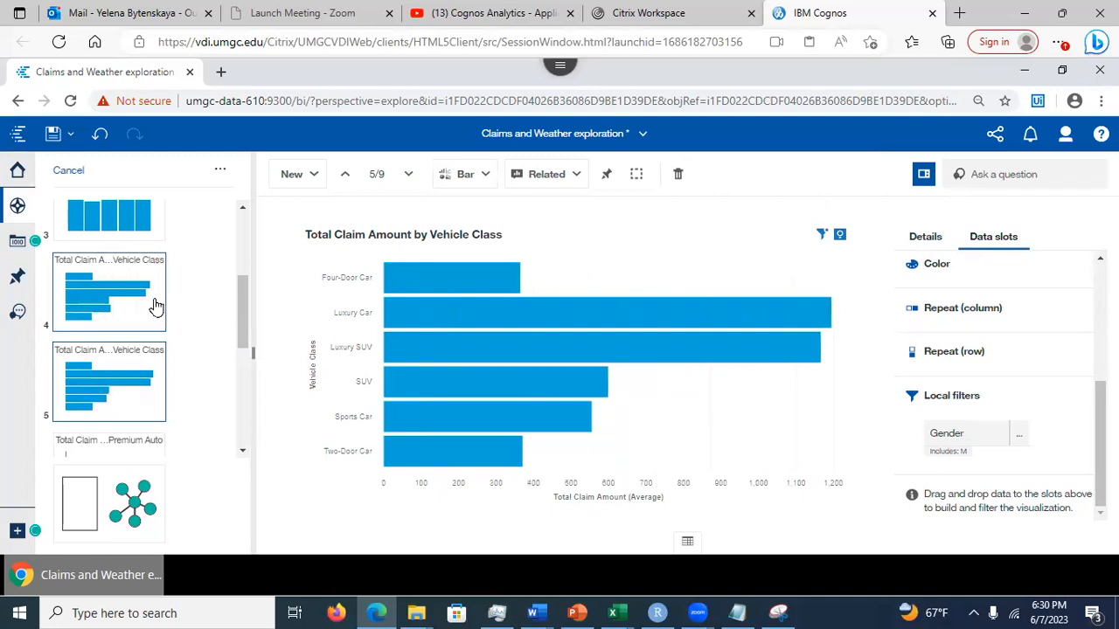
left_click(221, 172)
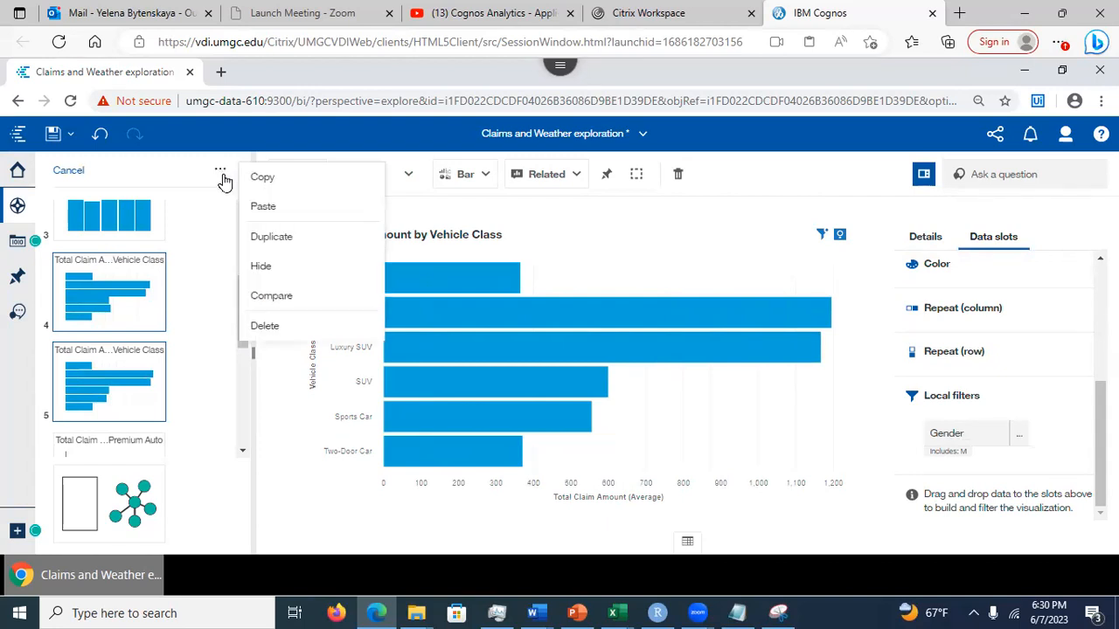
left_click(275, 297)
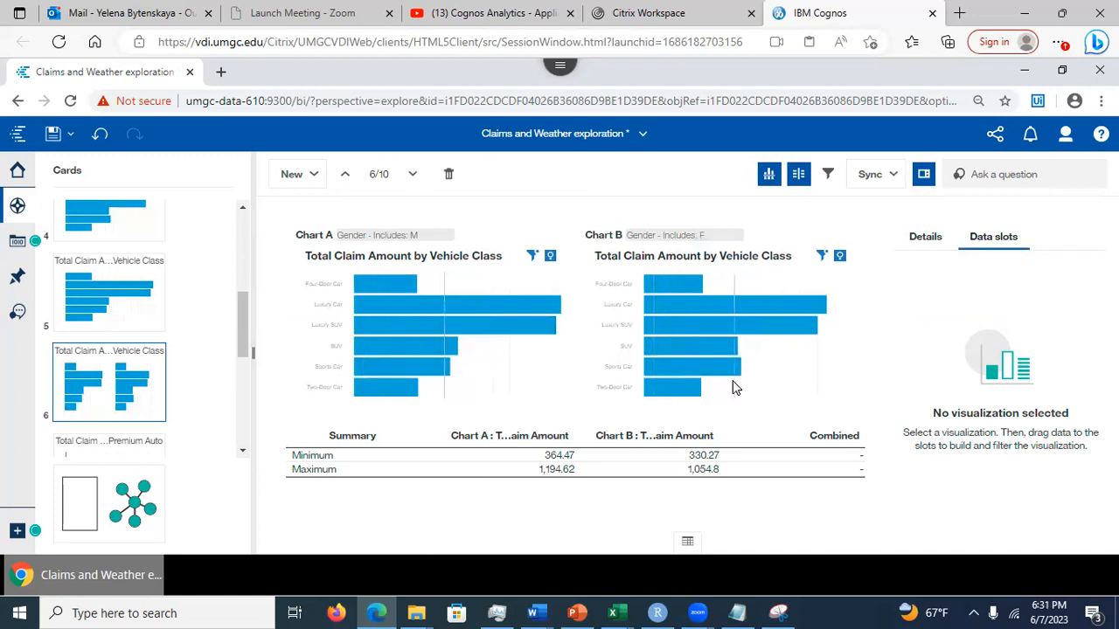
mouse_move(739, 388)
- Add a new single card to the exploration and choose Bar as its visualization type
left_click_drag(243, 328, 236, 226)
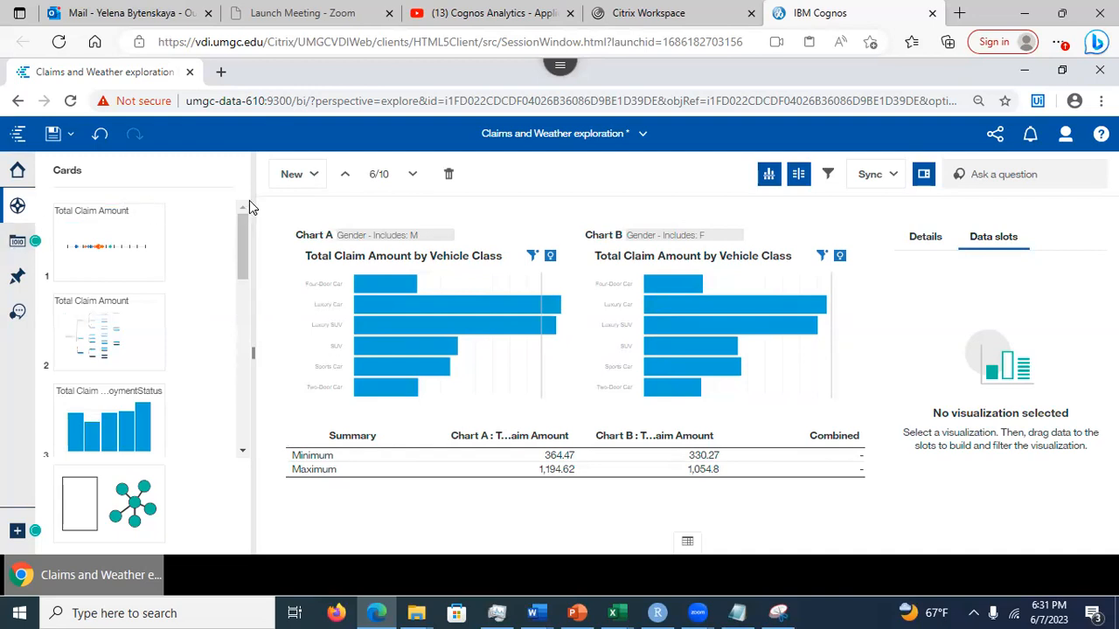
left_click(295, 178)
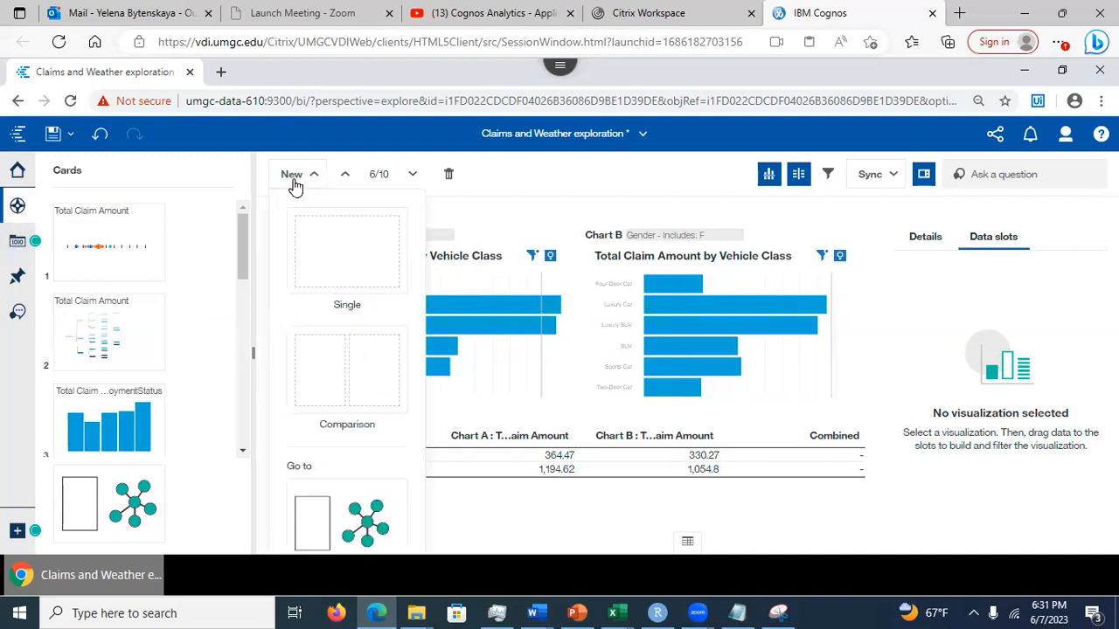
left_click(321, 249)
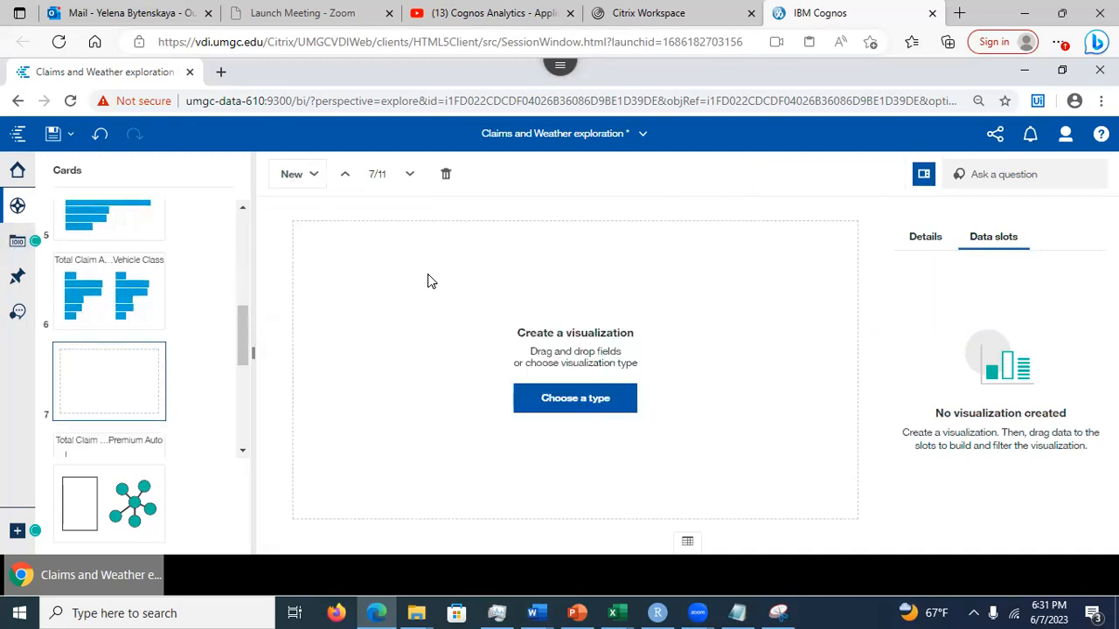
left_click(562, 404)
left_click(554, 405)
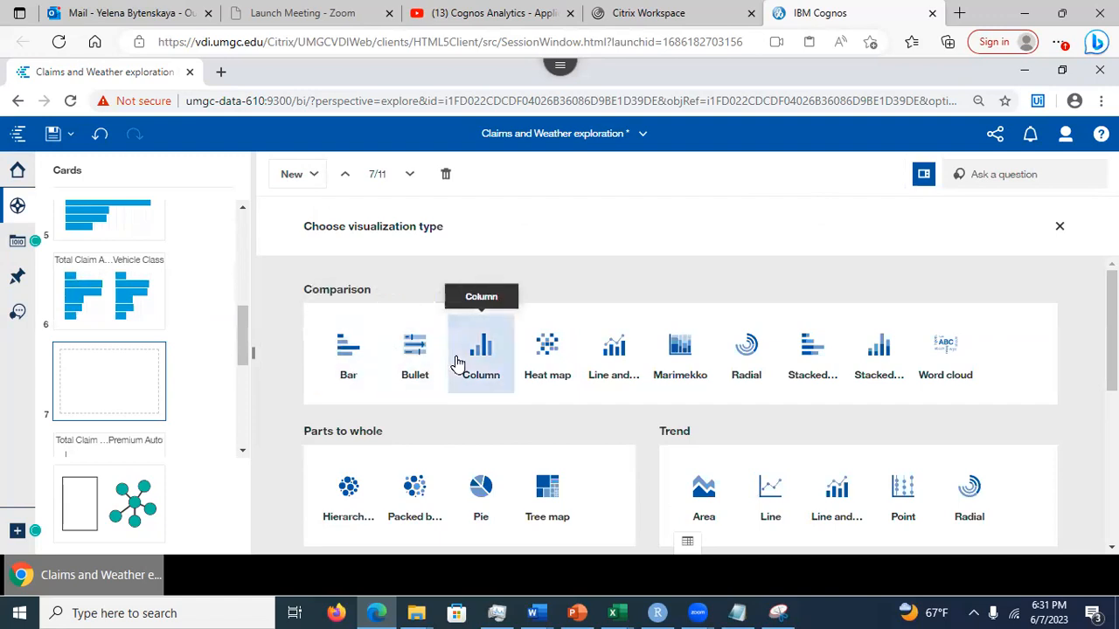
left_click(346, 358)
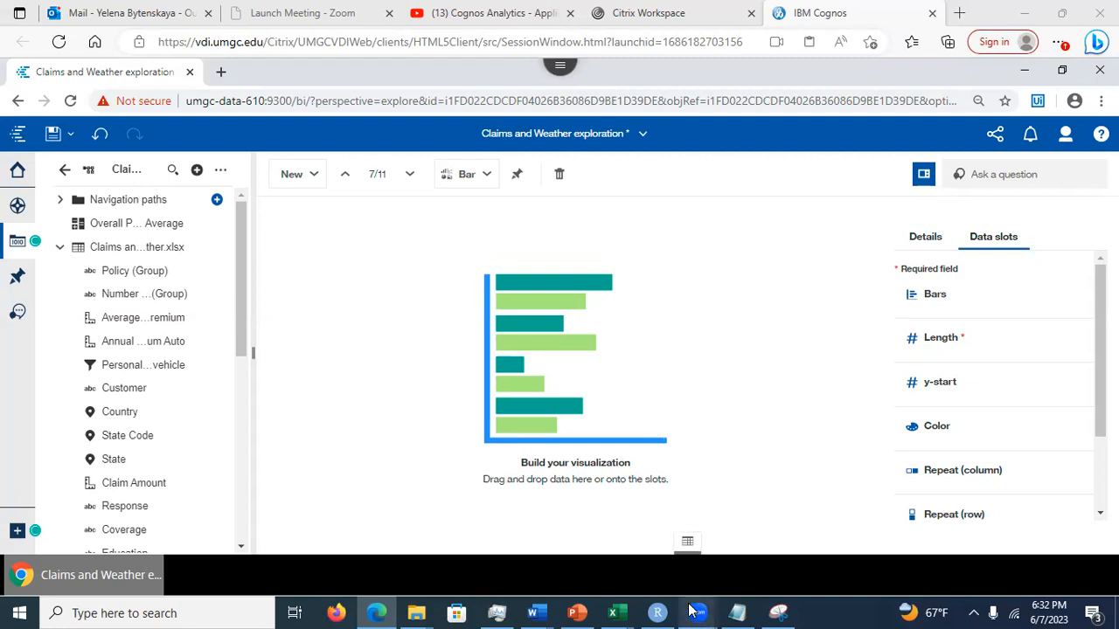
- Switch to the PowerPoint presentation and show slide 40, Decision Tree Visualization
left_click(577, 612)
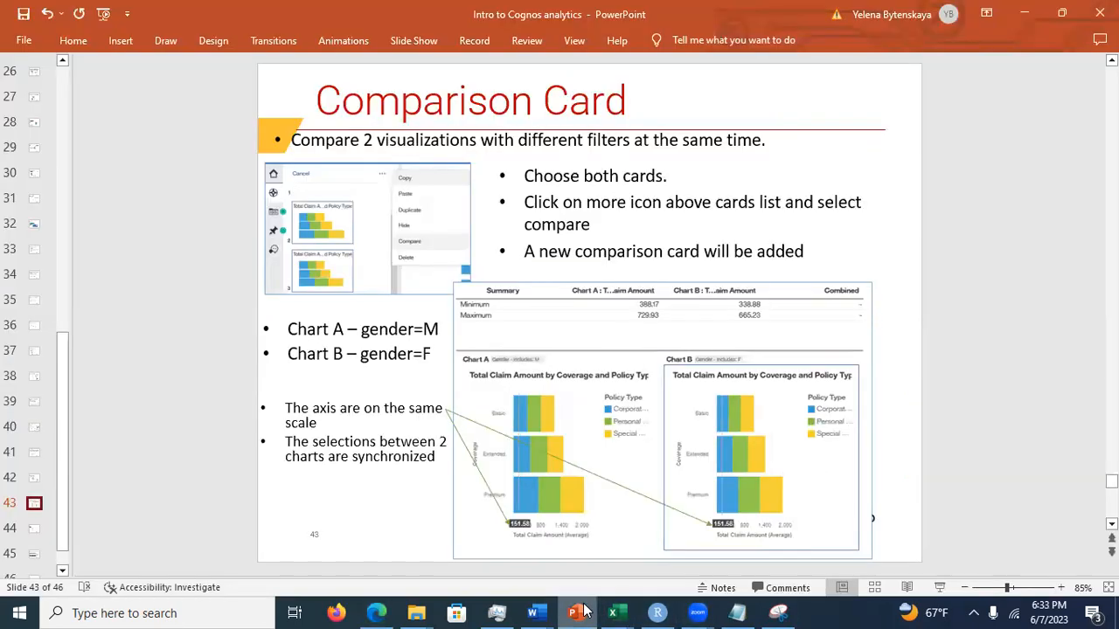
right_click(259, 481)
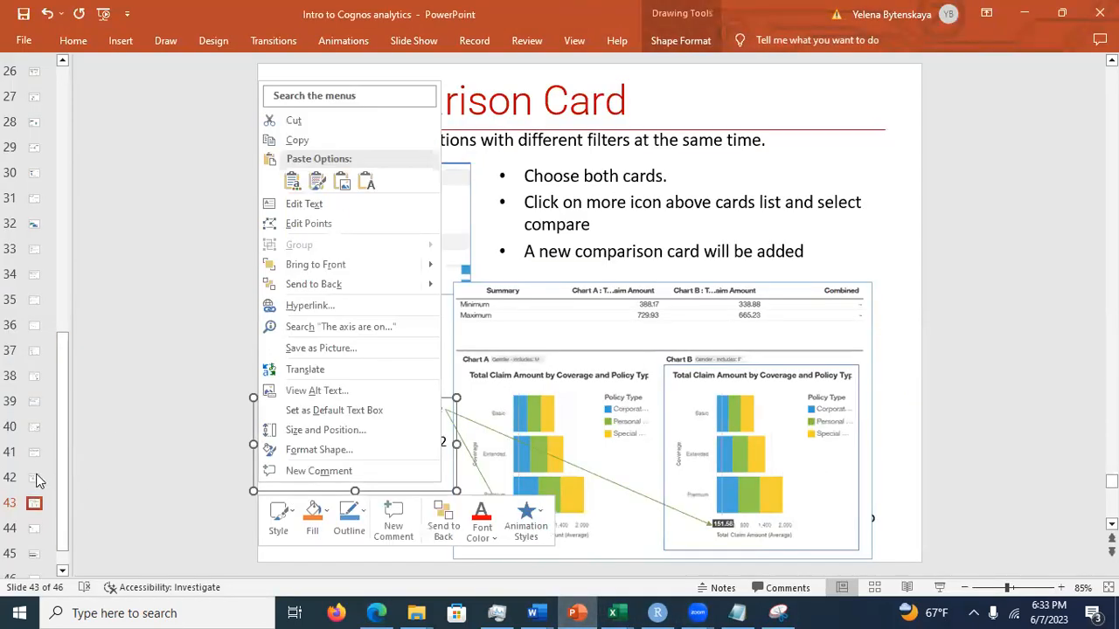
left_click(36, 479)
left_click(33, 425)
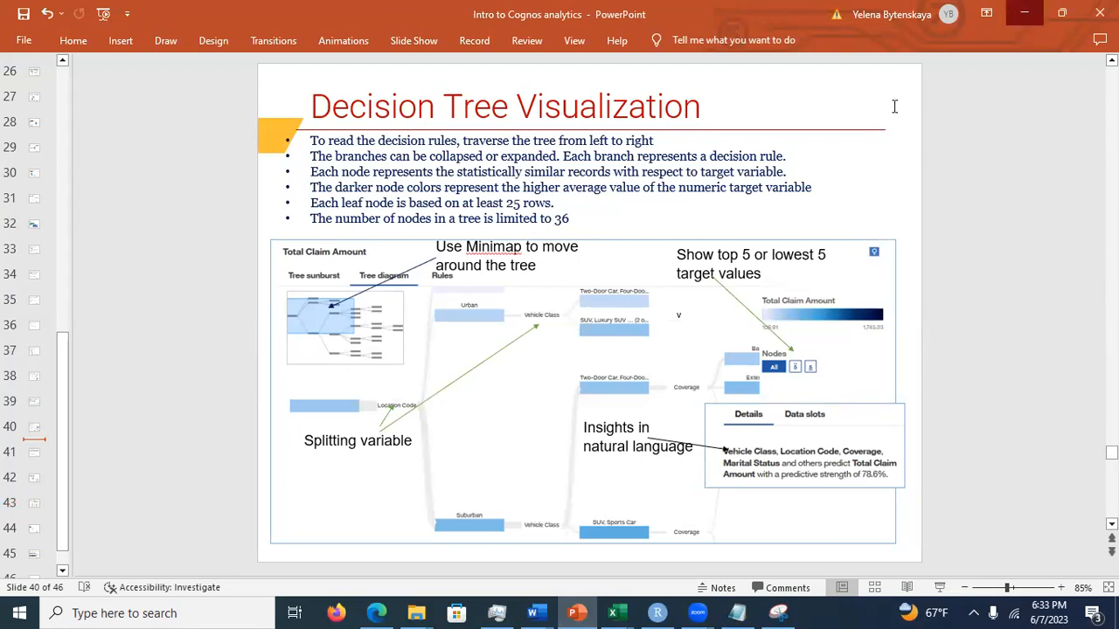
- Switch back to Cognos Analytics, then save and close the Claims and Weather exploration
key("alt+Tab")
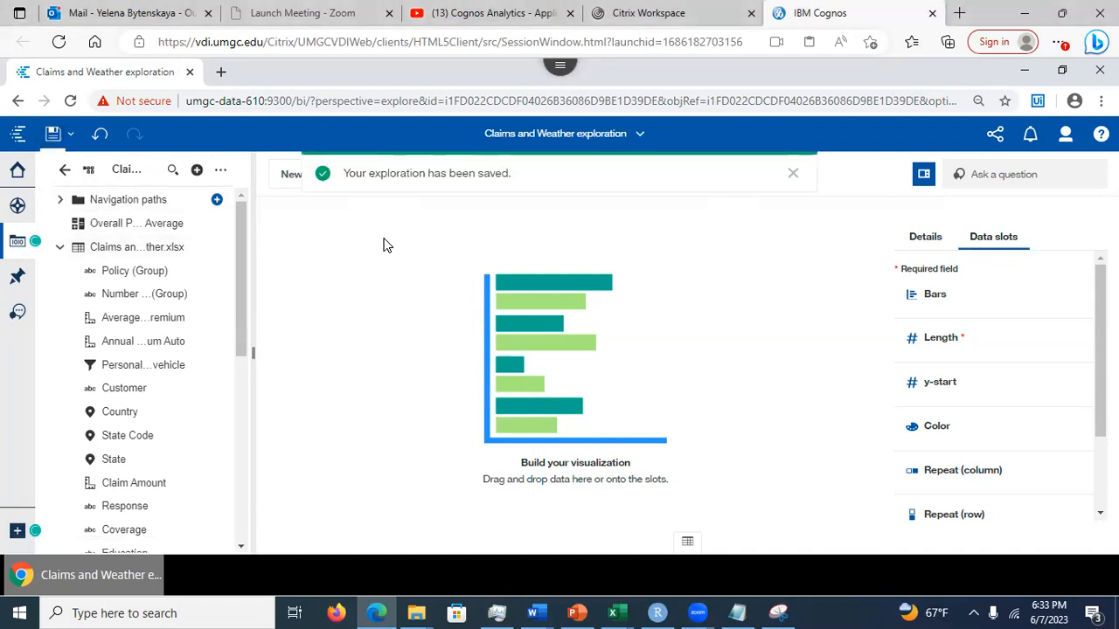
left_click(642, 133)
left_click(696, 205)
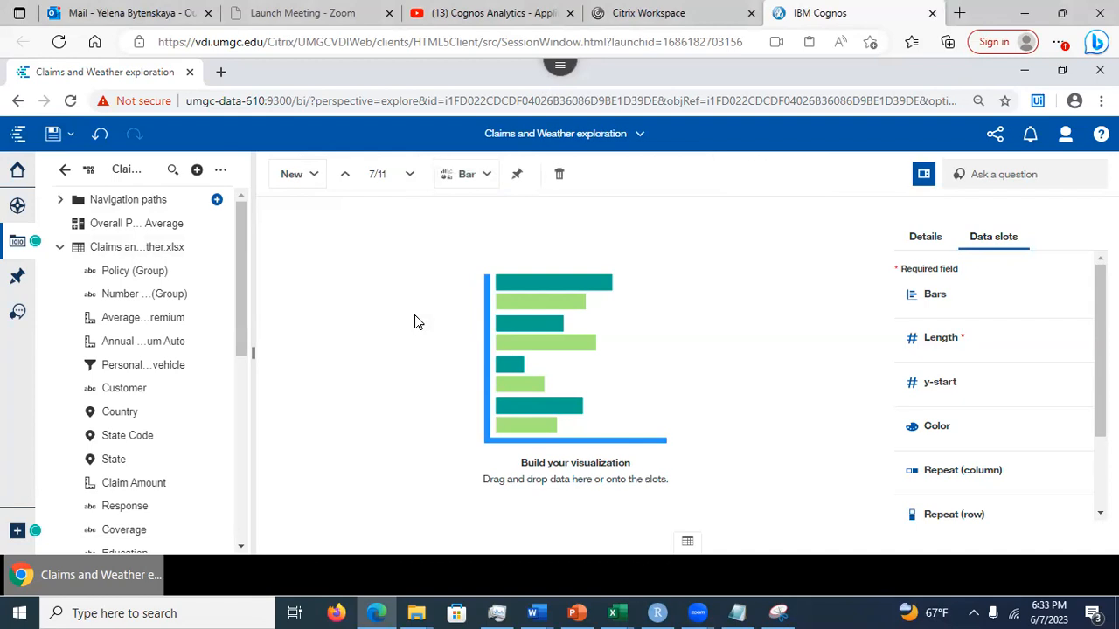
left_click(642, 136)
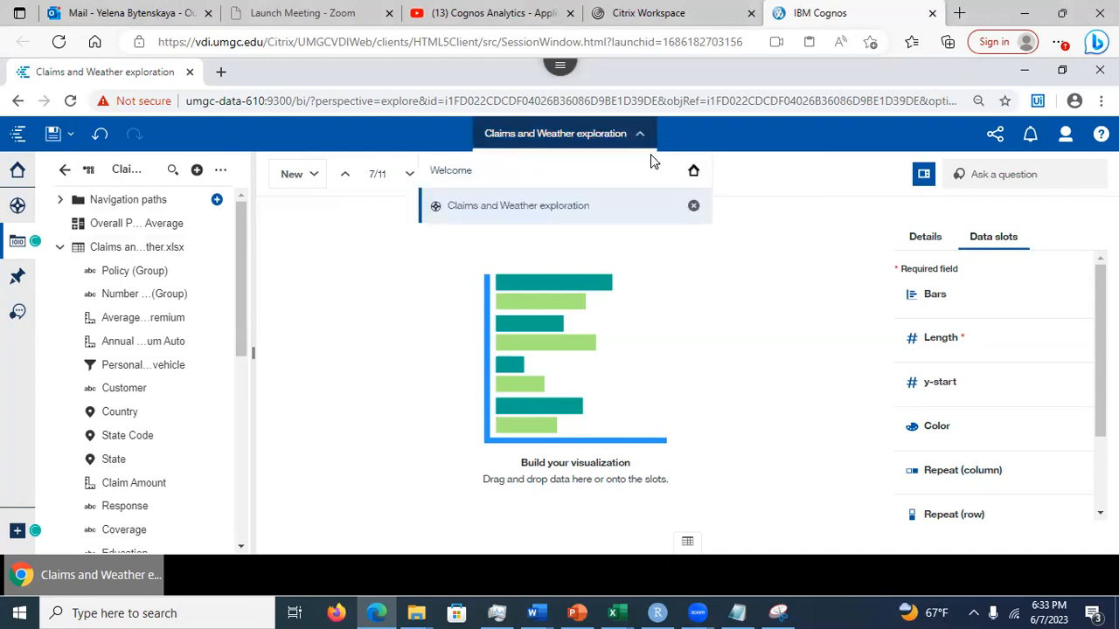
left_click(694, 210)
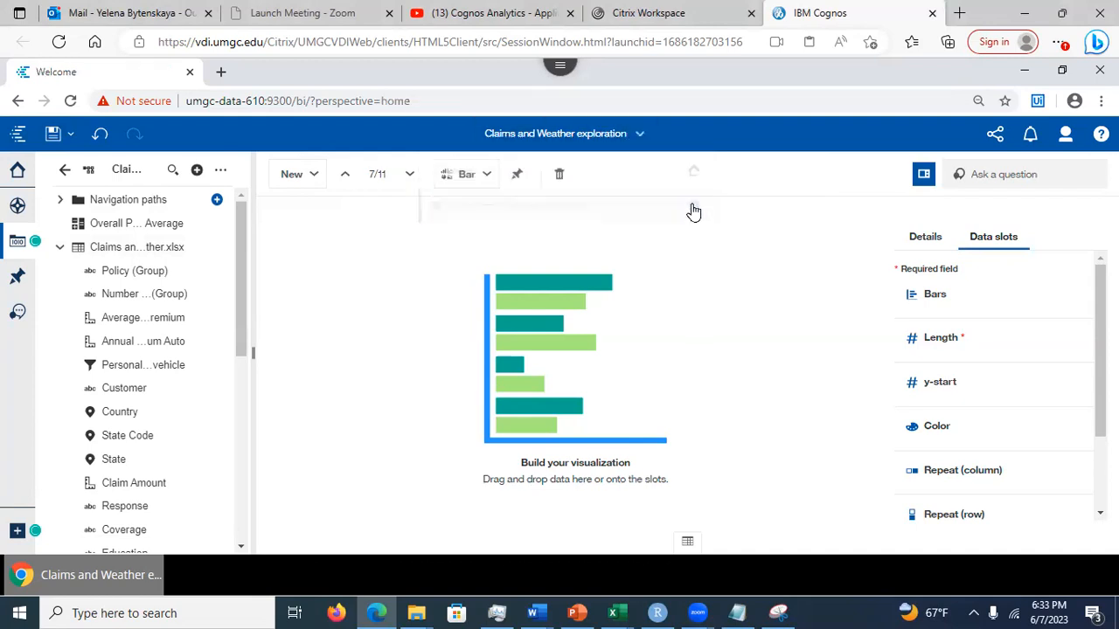
right_click(692, 208)
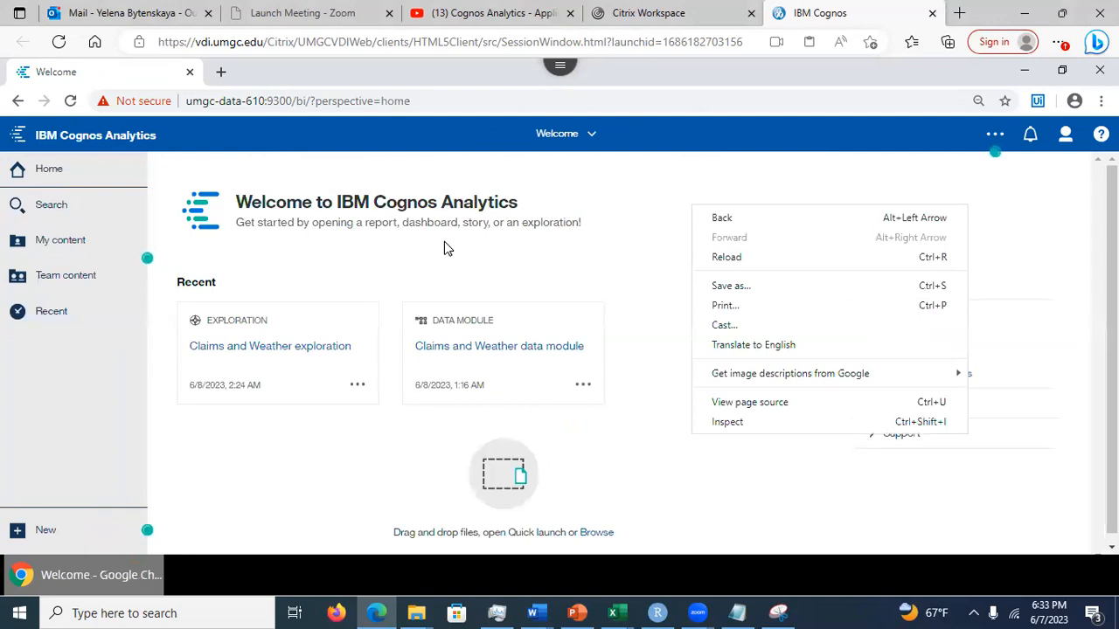
left_click(487, 212)
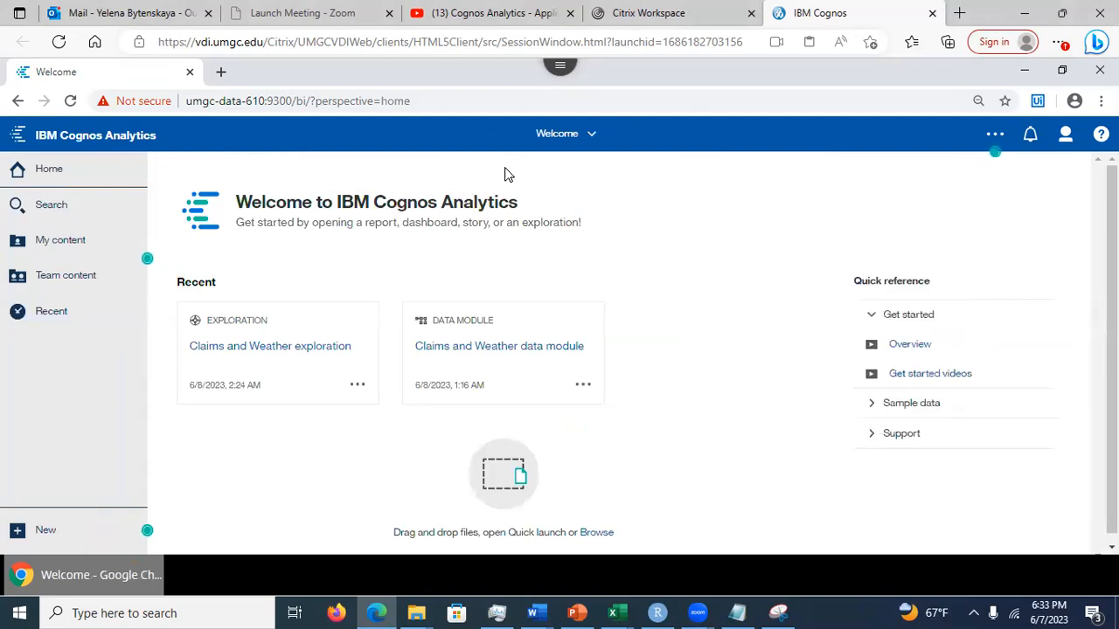
- Browse Team content from the Walk-through Data folder up through DATA 610 Data for Assignments to the top level, and close the listing
left_click(62, 292)
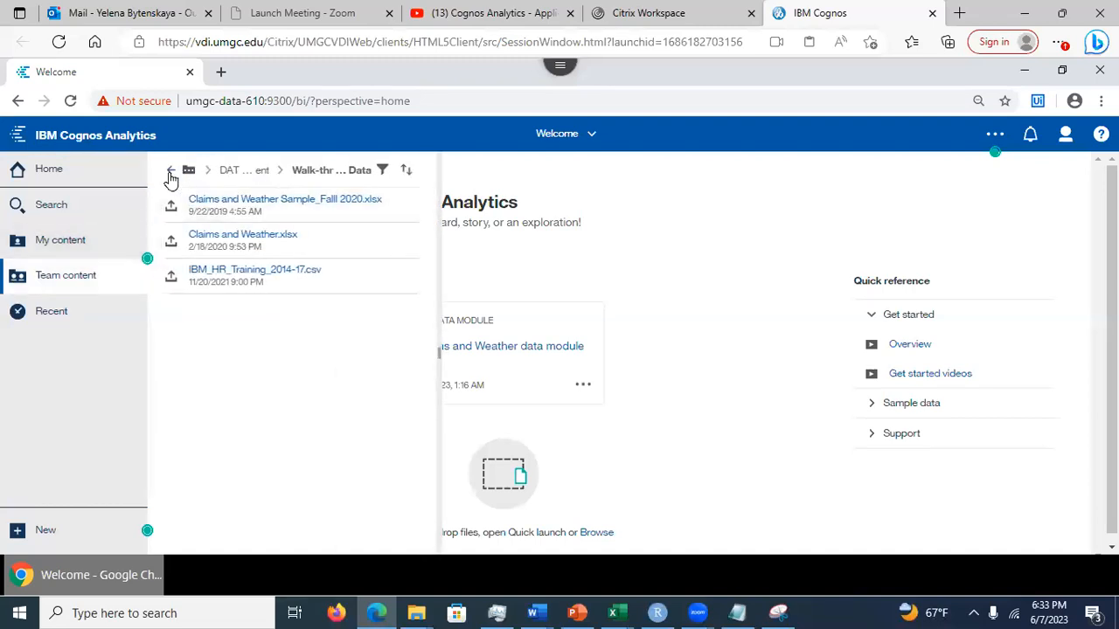
left_click(170, 172)
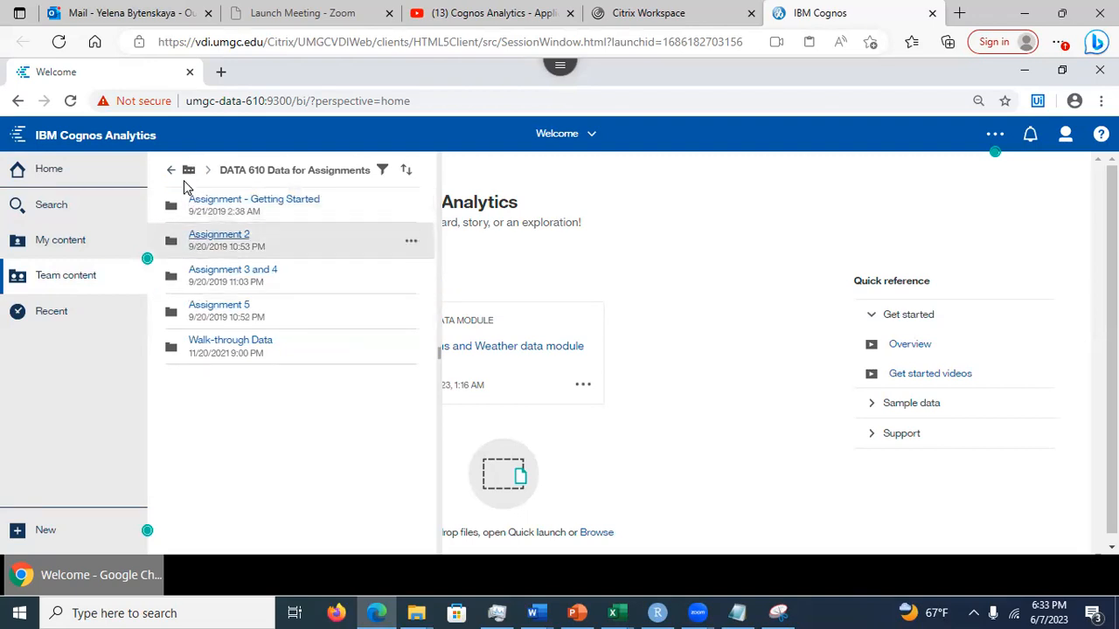
left_click(172, 169)
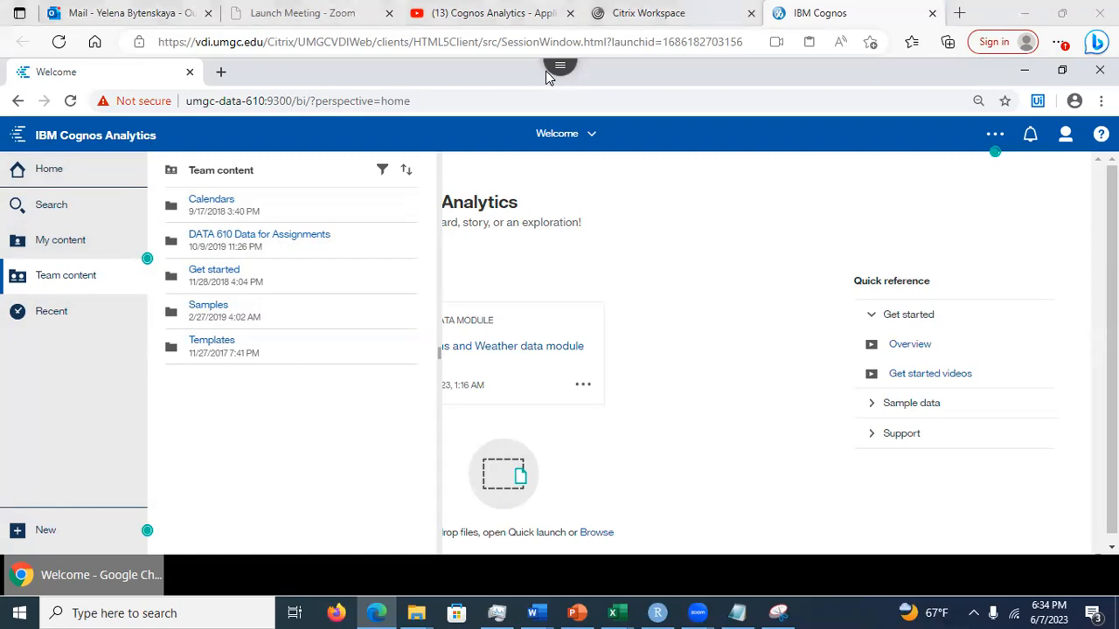
left_click(739, 221)
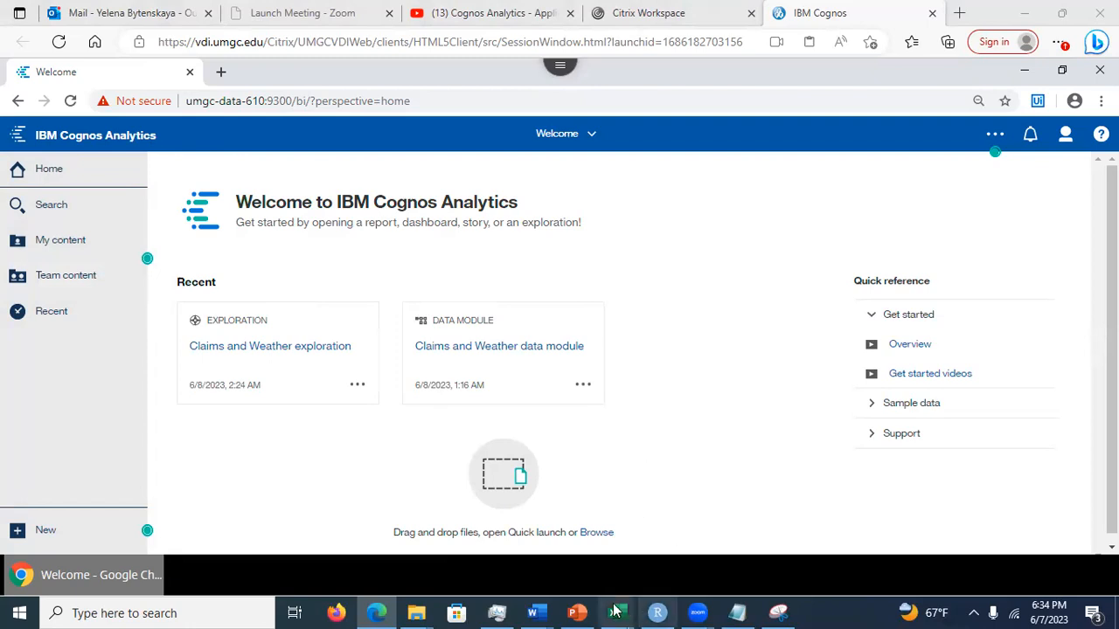
- Switch to the PowerPoint presentation and show slide 5, Accessing Cognos Analytics Application
left_click(574, 612)
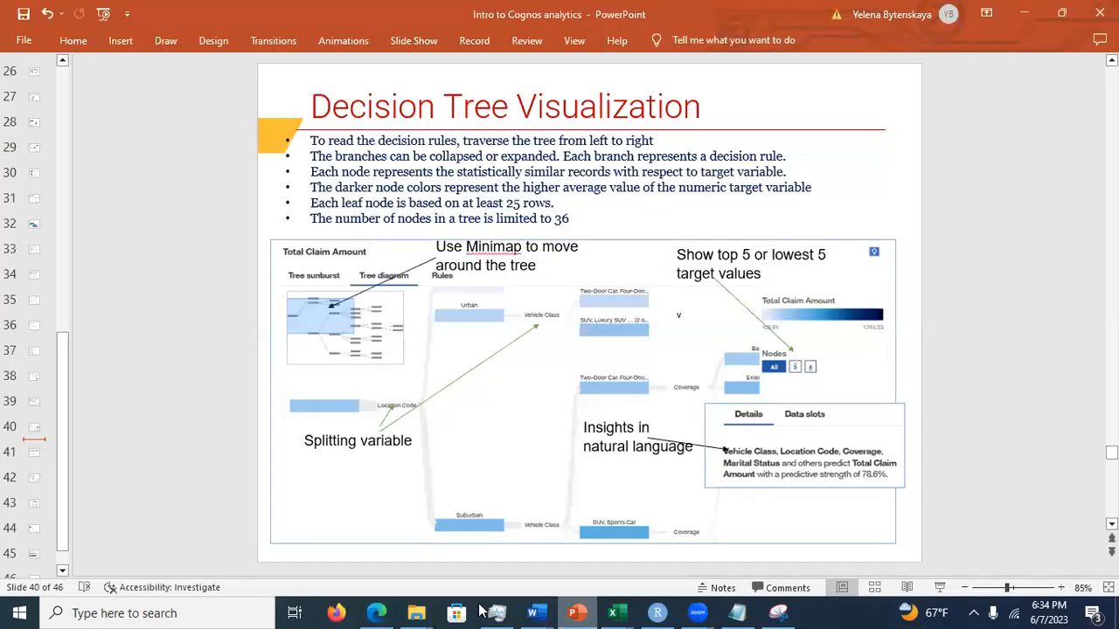
left_click_drag(68, 391, 62, 90)
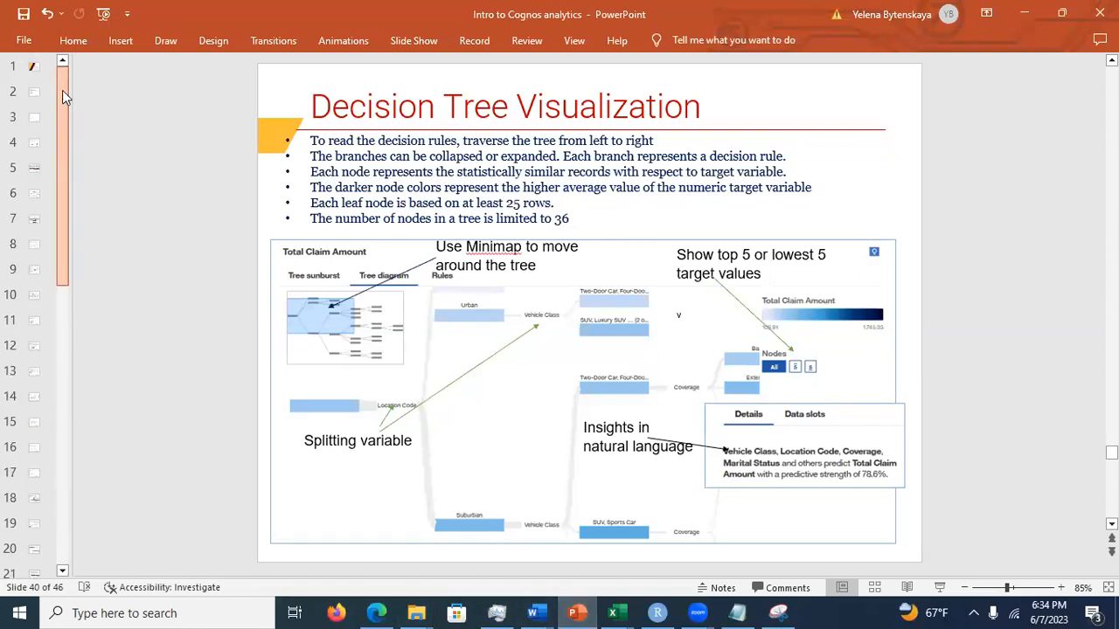
left_click(31, 178)
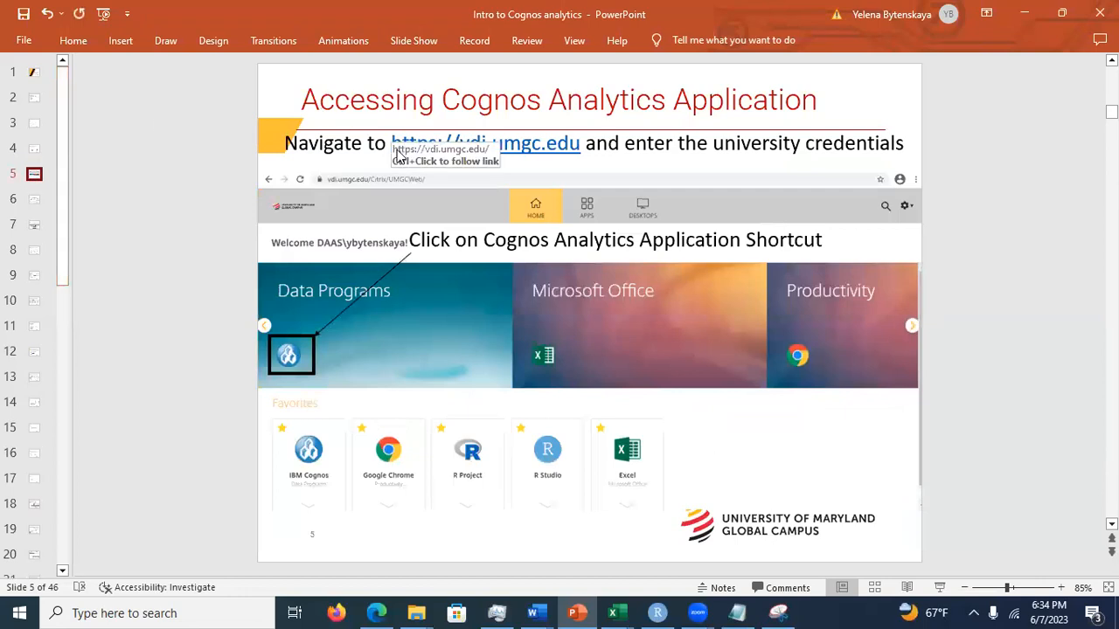